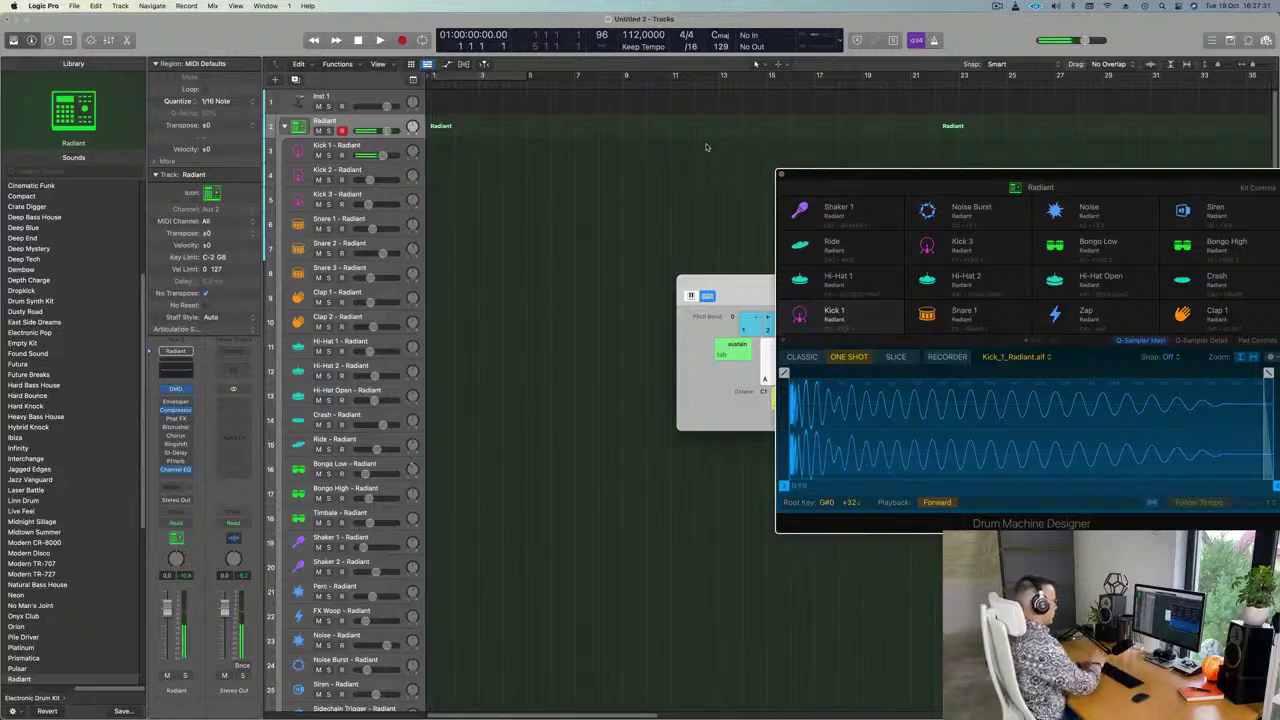
Record a one-bar kick pattern with a hit on each of the four beats onto the Radiant track
{"action": "key", "text": "r"}
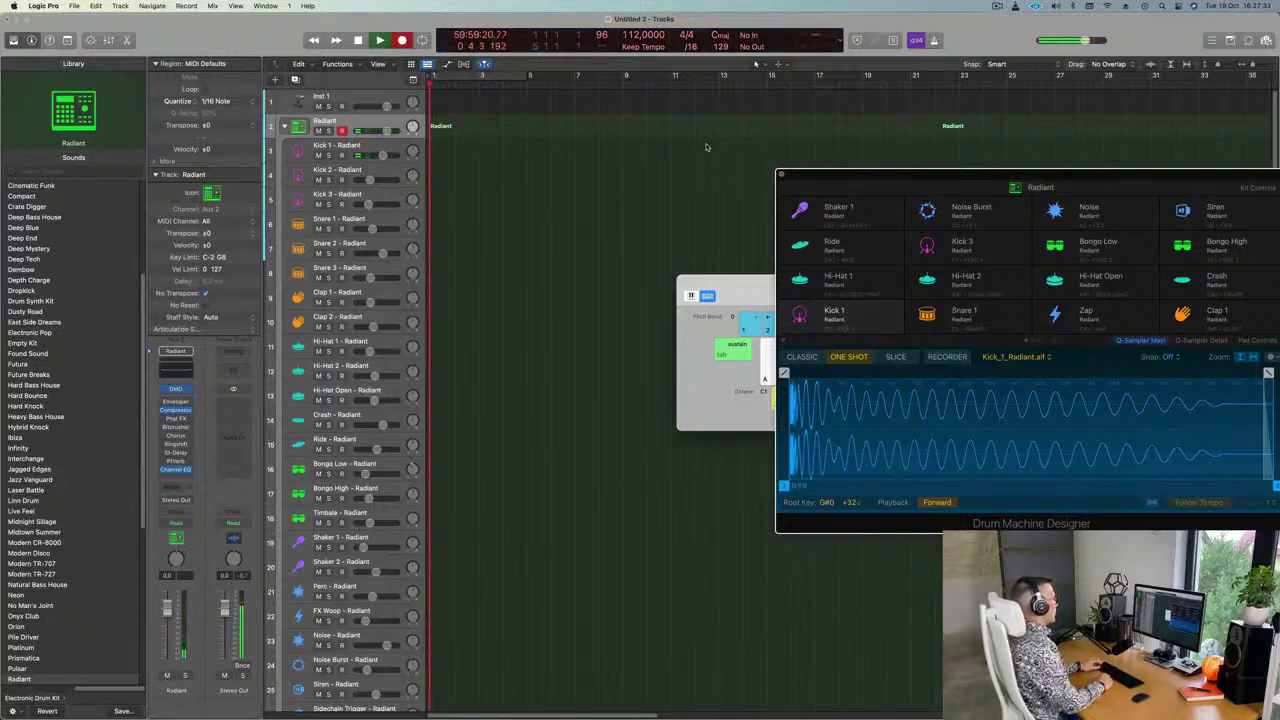
{"action": "key", "text": "a"}
{"action": "key", "text": "a"}
{"action": "key", "text": "a"}
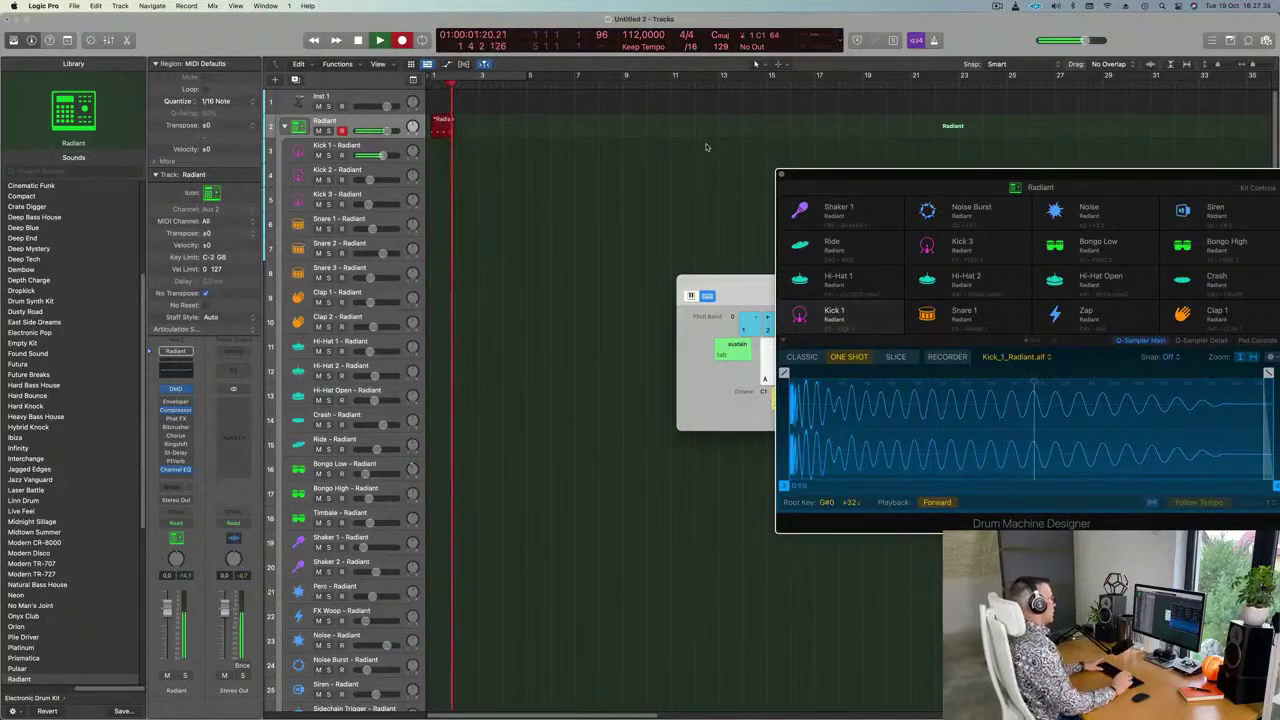
{"action": "key", "text": "space"}
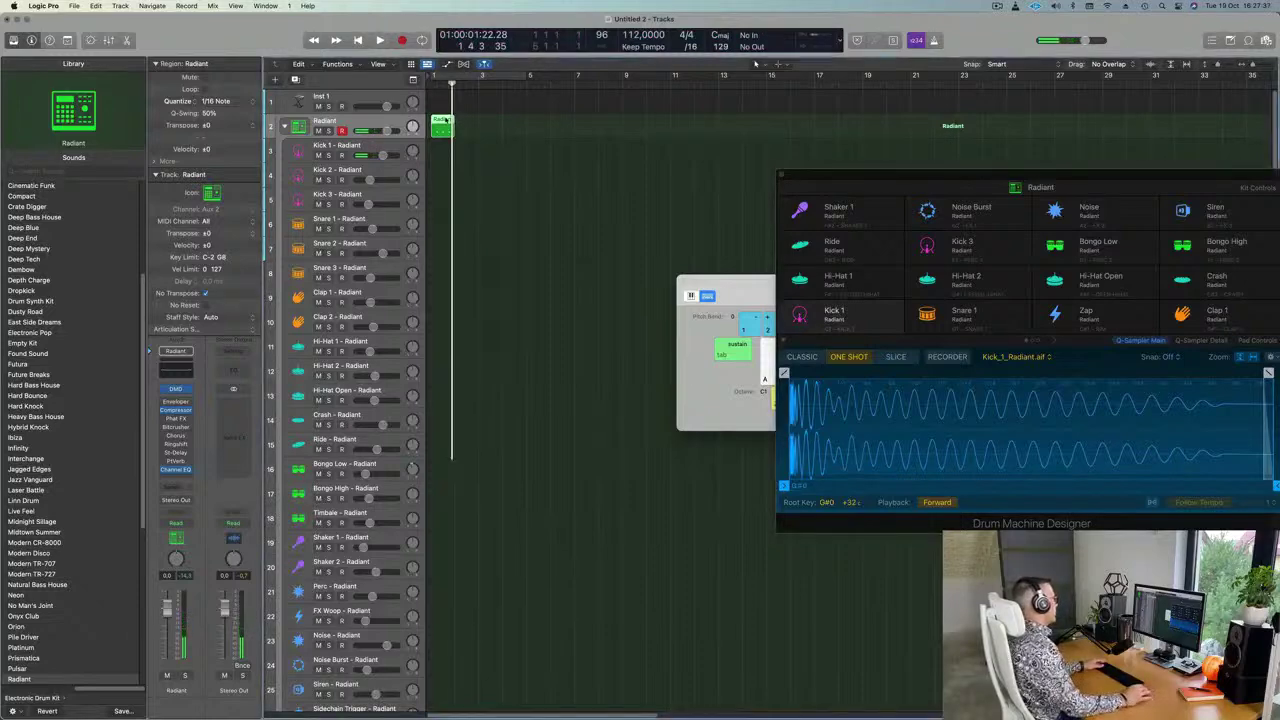
Open the recorded region in the Piano Roll, then turn on the four-bar cycle and play the loop
{"action": "key", "text": "e"}
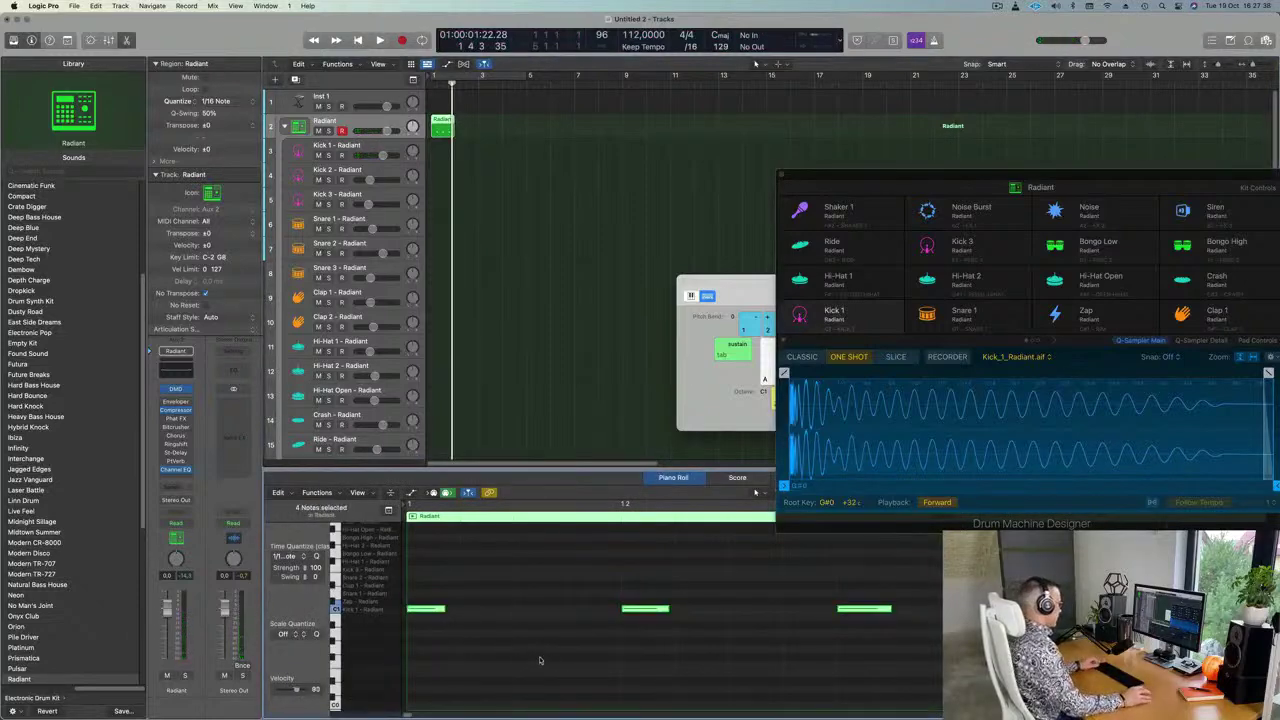
{"action": "scroll", "coordinate": [535, 651], "scroll_direction": "down", "scroll_amount": 2}
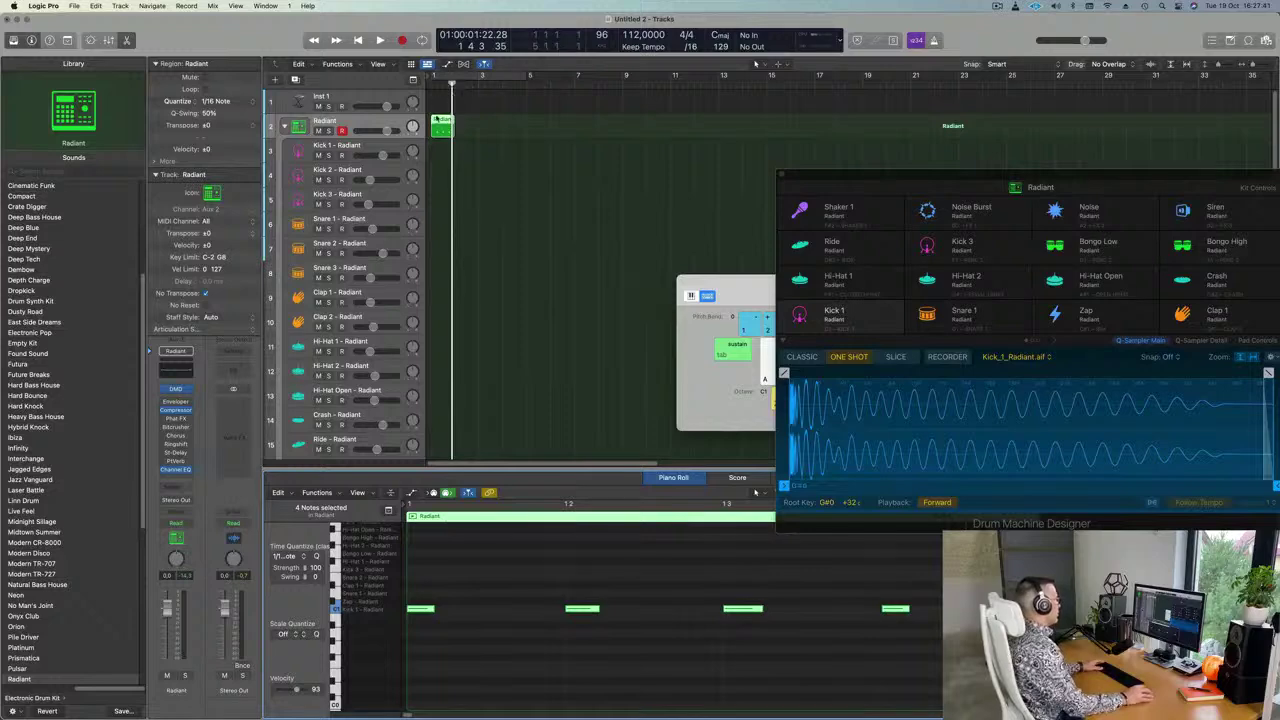
{"action": "key", "text": "c"}
{"action": "key", "text": "space"}
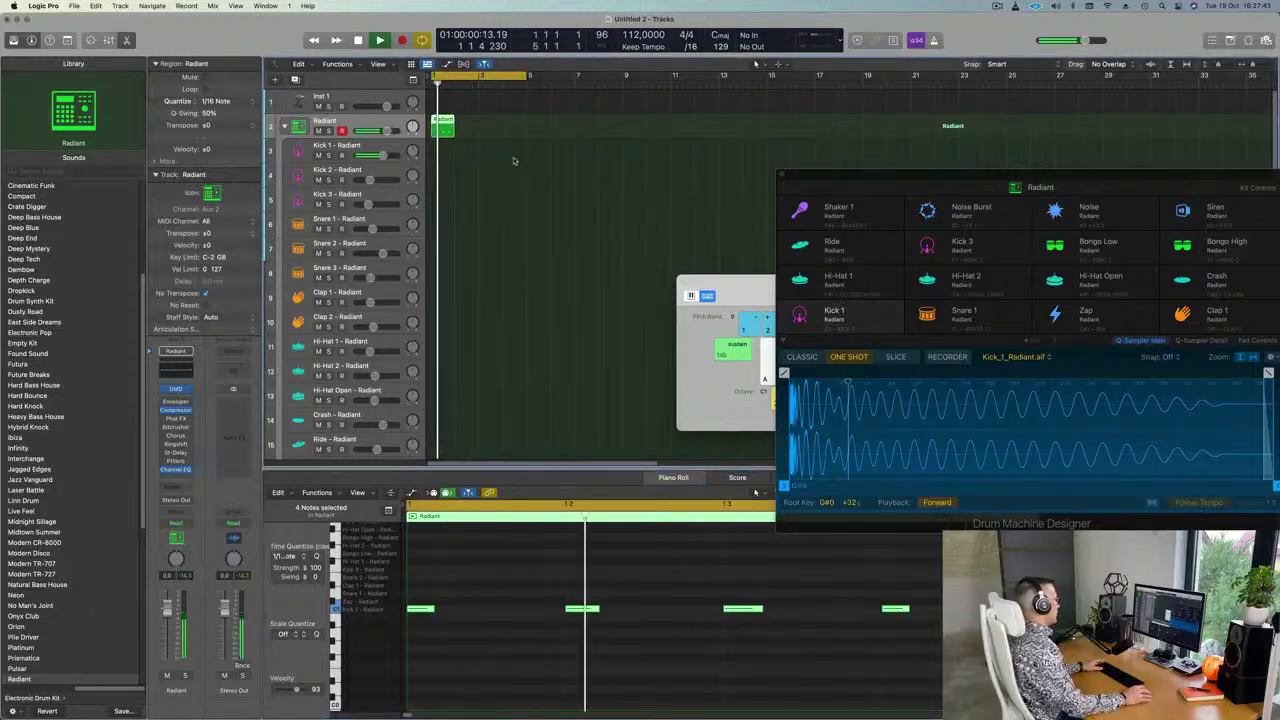
Move the recorded region to the Kick 1 subtrack and repeat it to fill bars 1 to 4
{"action": "left_click_drag", "start_coordinate": [443, 122], "coordinate": [443, 148]}
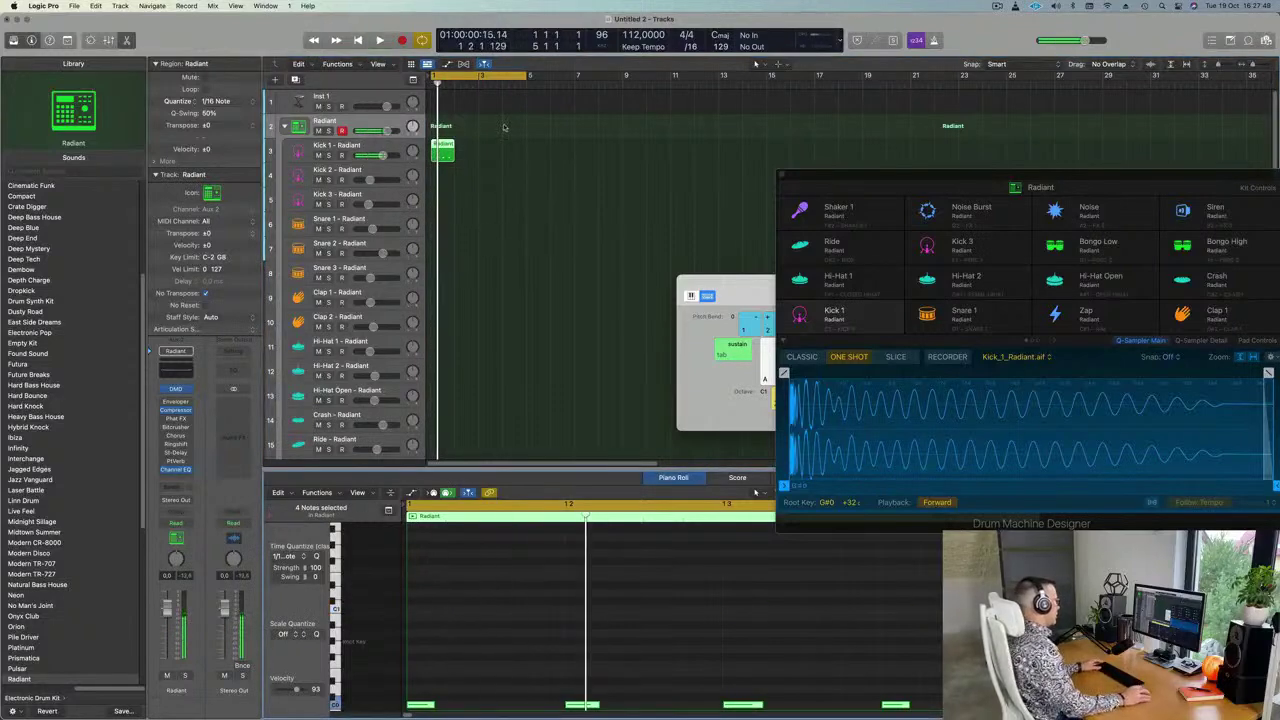
{"action": "left_click", "coordinate": [450, 158]}
{"action": "left_click", "coordinate": [446, 152]}
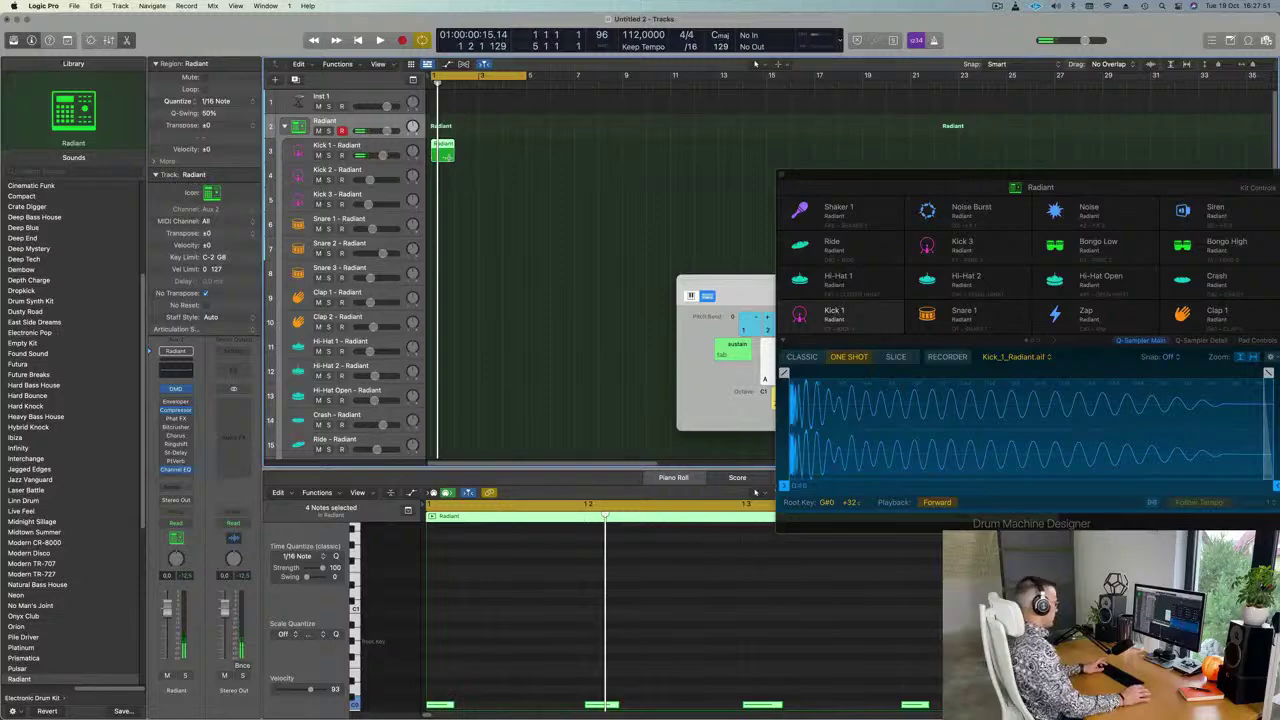
{"action": "key", "text": "super+r"}
{"action": "key", "text": "super+r"}
{"action": "key", "text": "space"}
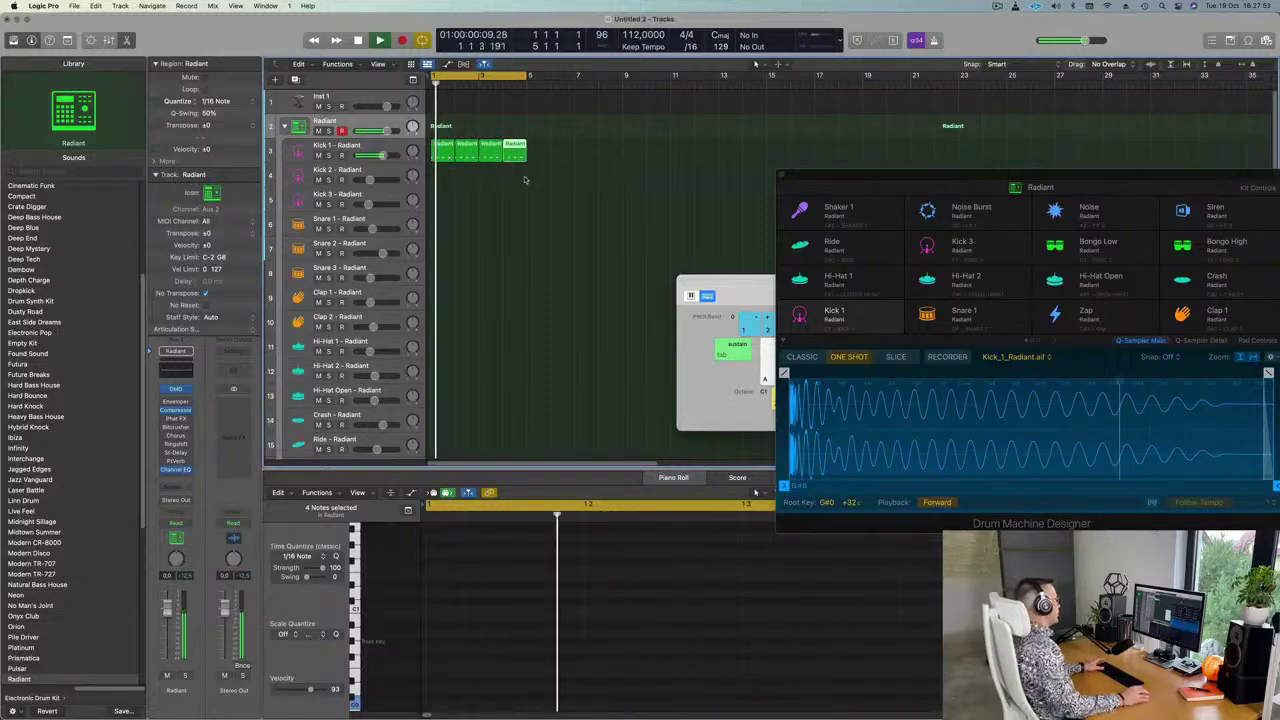
Select the Kick 1 track and lower its channel volume, checking the level against playback
{"action": "left_click", "coordinate": [526, 180]}
{"action": "left_click", "coordinate": [320, 148]}
{"action": "key", "text": "space"}
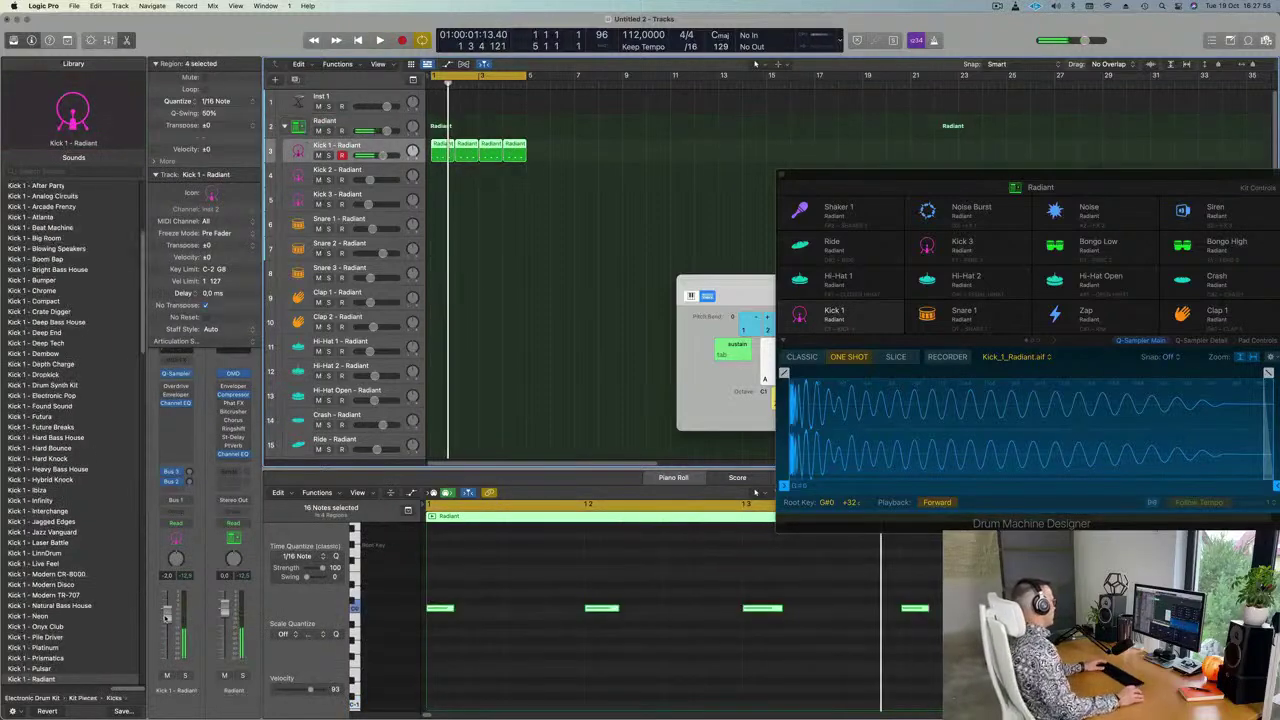
{"action": "key", "text": "space"}
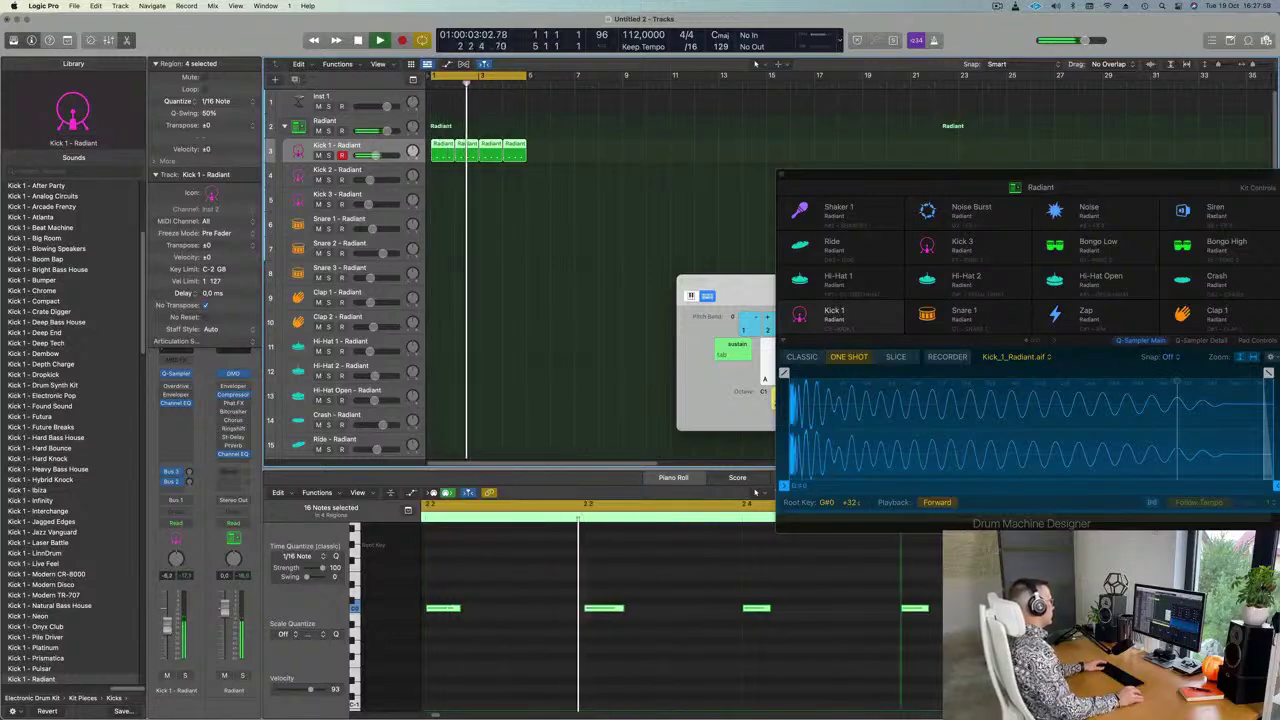
{"action": "scroll", "coordinate": [466, 257], "scroll_direction": "down", "scroll_amount": 1}
{"action": "scroll", "coordinate": [467, 257], "scroll_direction": "down", "scroll_amount": 1}
{"action": "key", "text": "space"}
Copy the first Kick 1 region to Hi-Hat 1 at bar 1 and shift all its notes half a beat later
{"action": "scroll", "coordinate": [467, 255], "scroll_direction": "up", "scroll_amount": 3}
{"action": "left_click", "coordinate": [467, 225]}
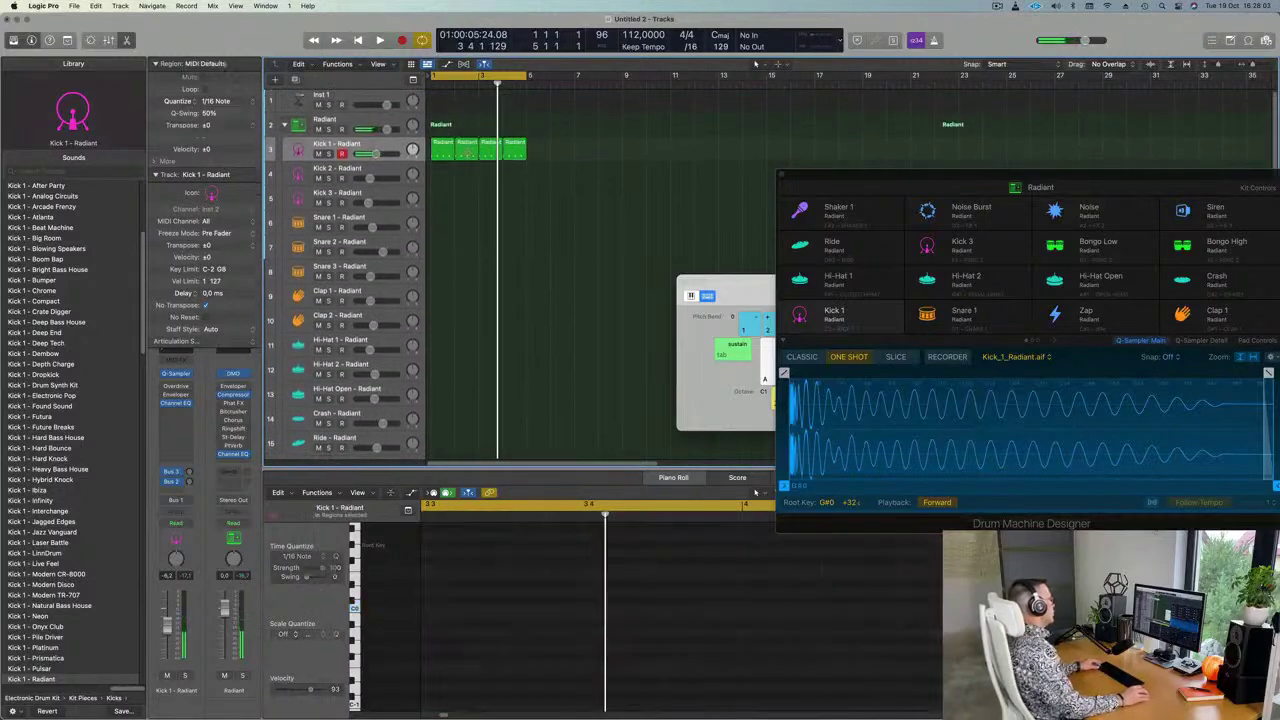
{"action": "left_click_drag", "start_coordinate": [448, 147], "coordinate": [441, 345]}
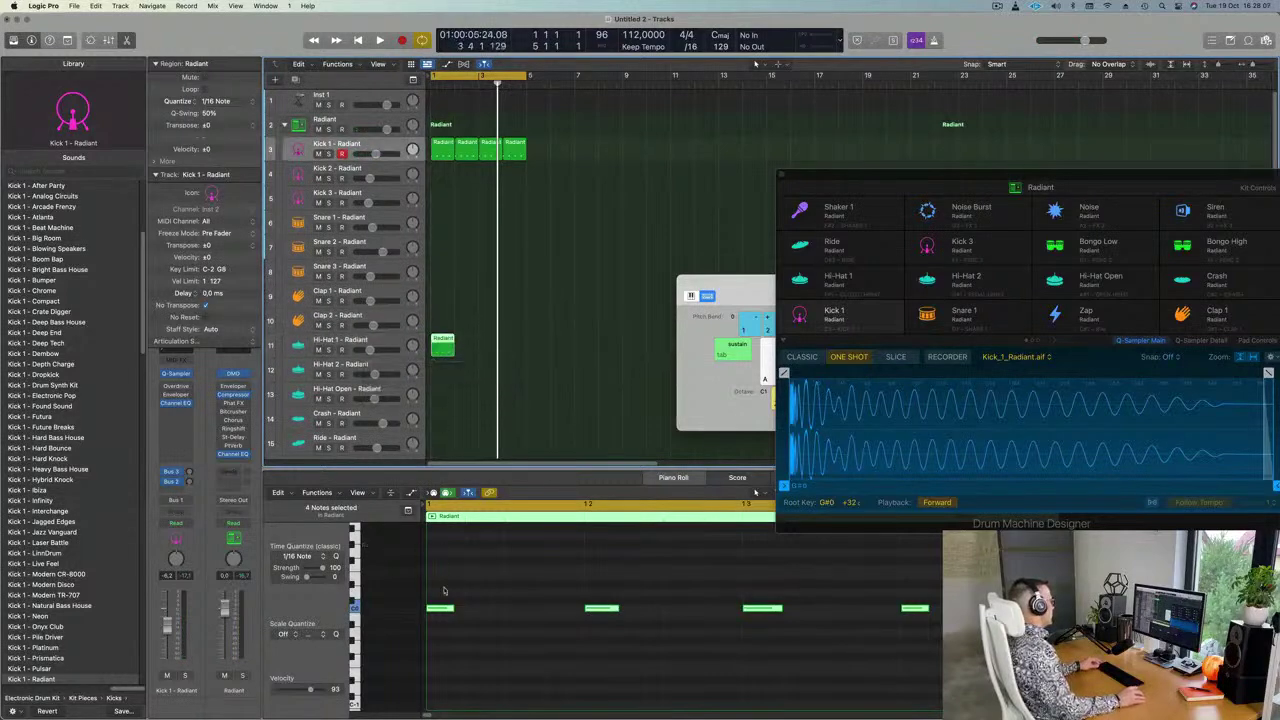
{"action": "left_click_drag", "start_coordinate": [903, 681], "coordinate": [941, 691]}
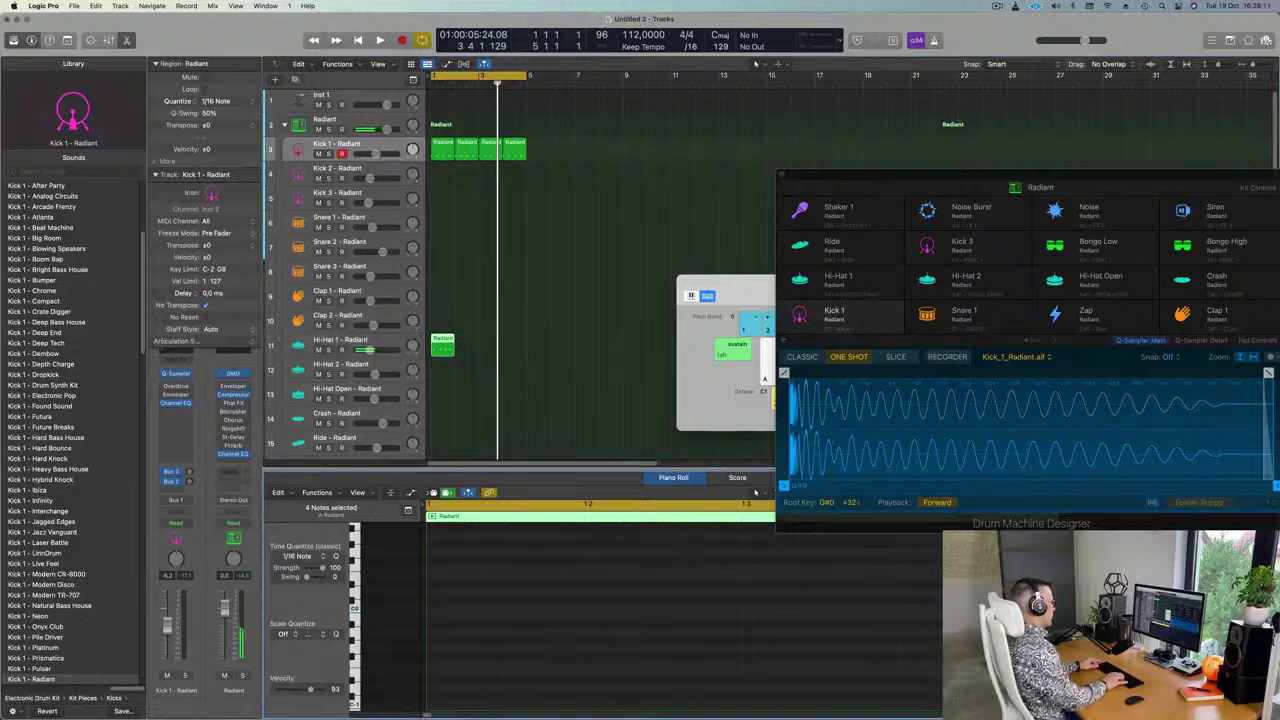
Repeat the off-beat Hi-Hat 1 region to fill bars 1 to 4
{"action": "left_click_drag", "start_coordinate": [487, 350], "coordinate": [443, 354]}
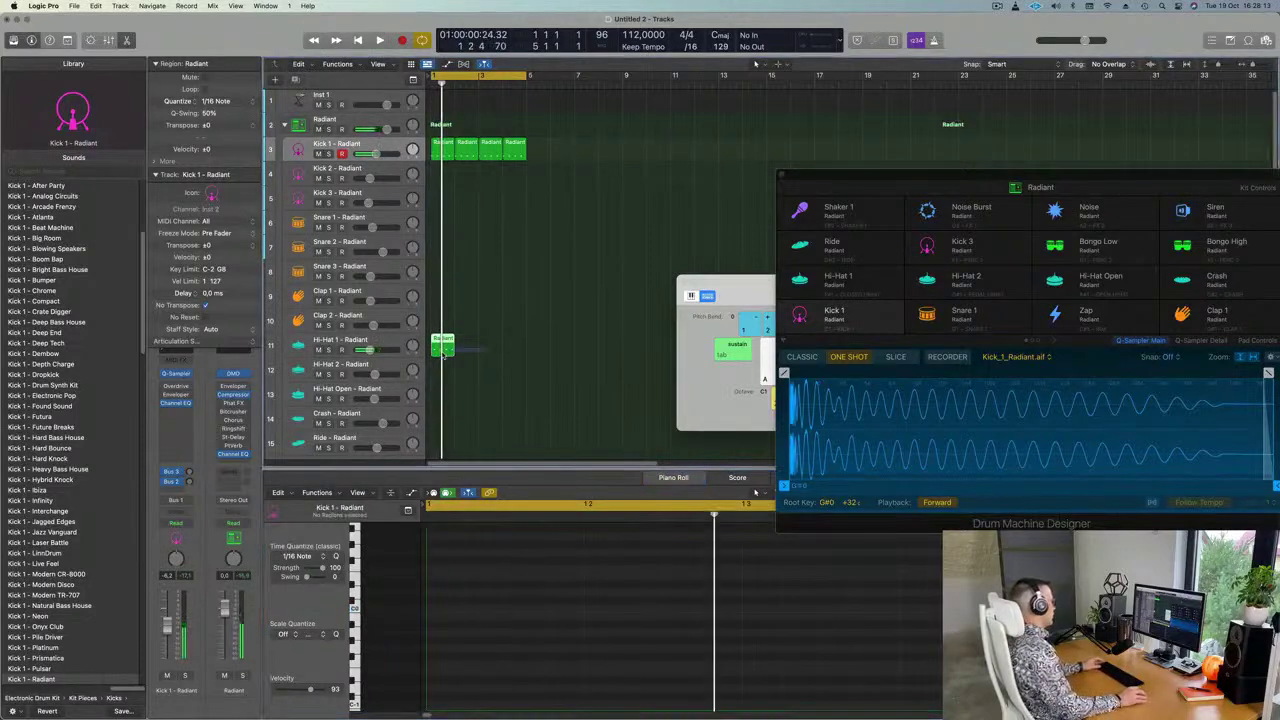
{"action": "key", "text": "super+r"}
{"action": "key", "text": "super+r"}
{"action": "key", "text": "super+r"}
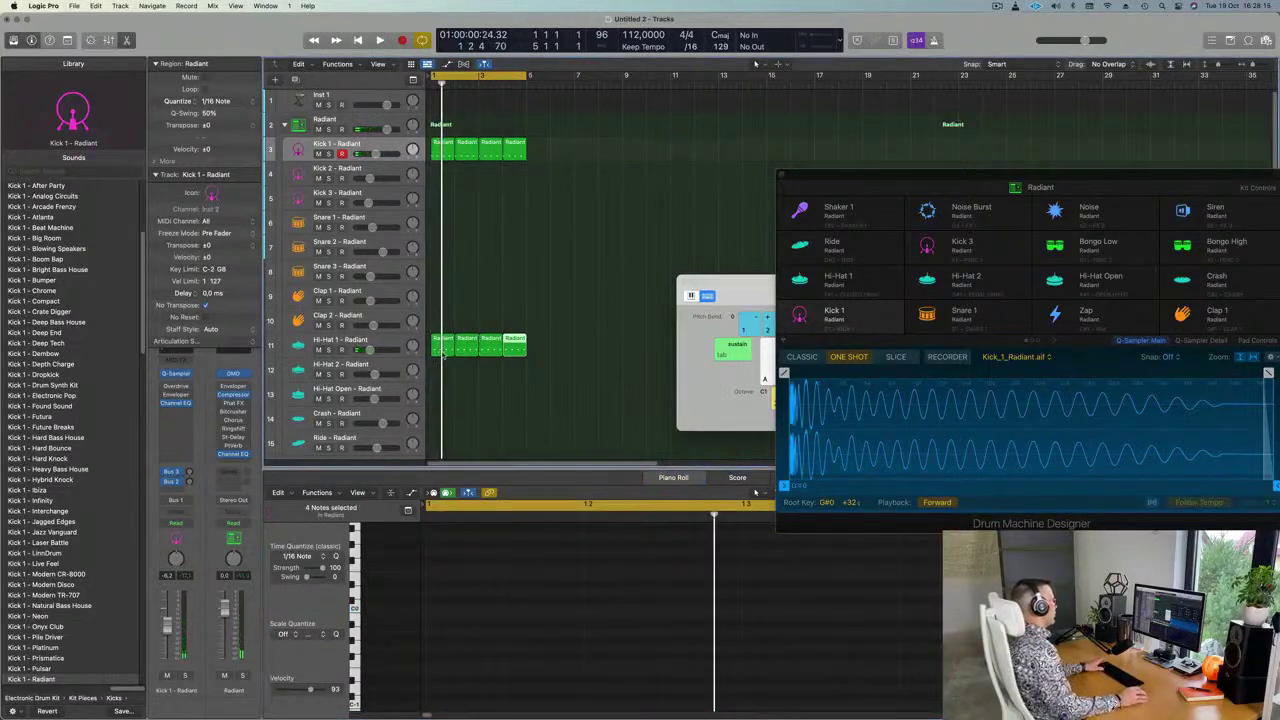
Select the Hi-Hat 1 track, lower its channel volume and audition the loop
{"action": "left_click", "coordinate": [443, 348]}
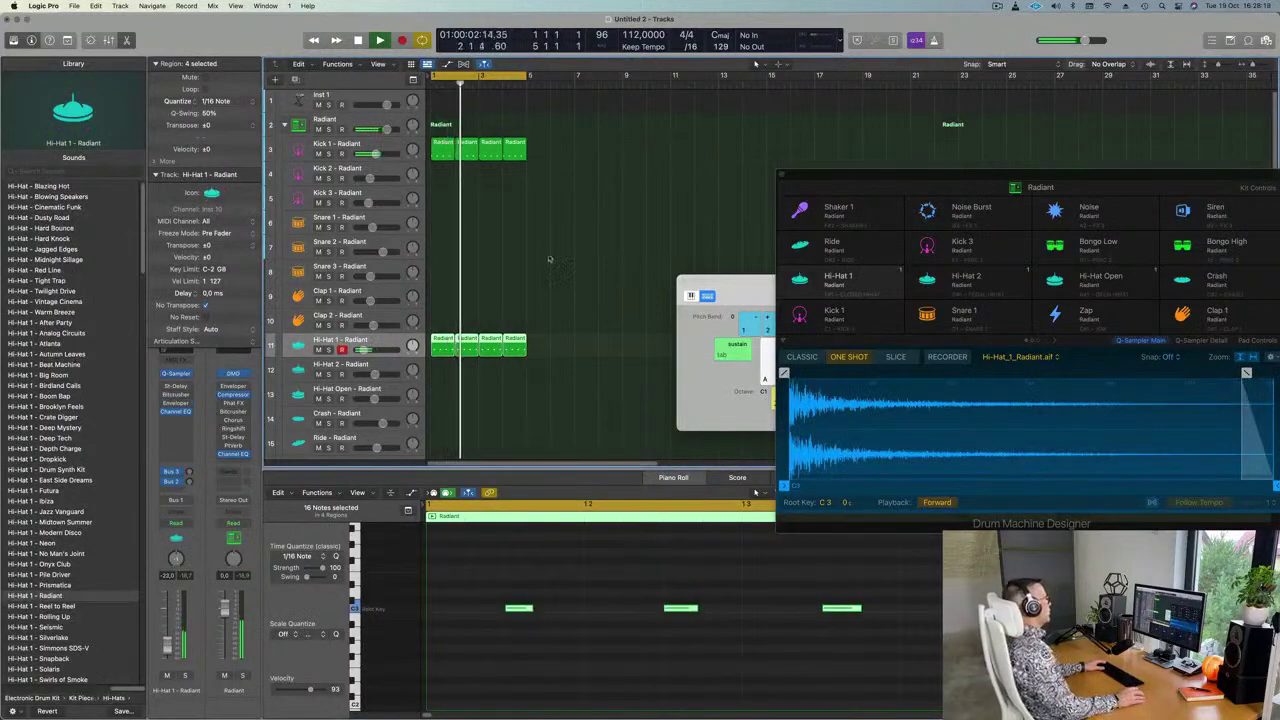
{"action": "scroll", "coordinate": [548, 260], "scroll_direction": "down", "scroll_amount": 3}
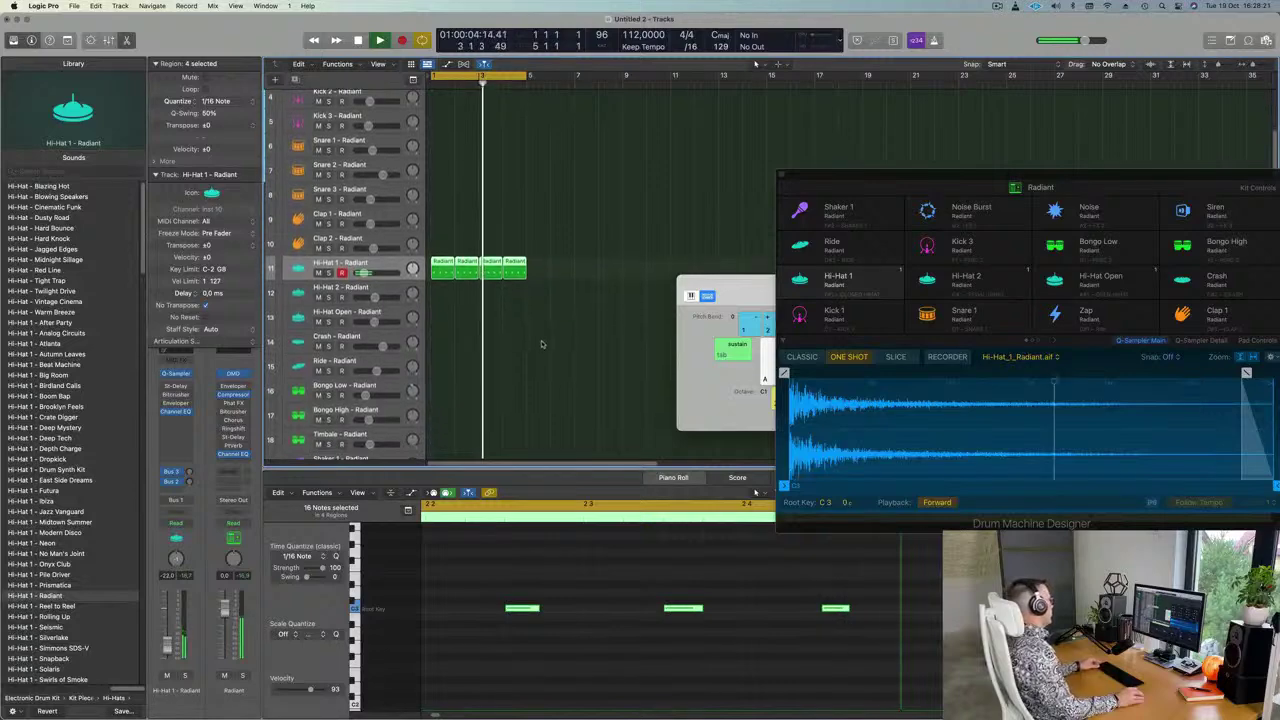
{"action": "scroll", "coordinate": [555, 335], "scroll_direction": "down", "scroll_amount": 3}
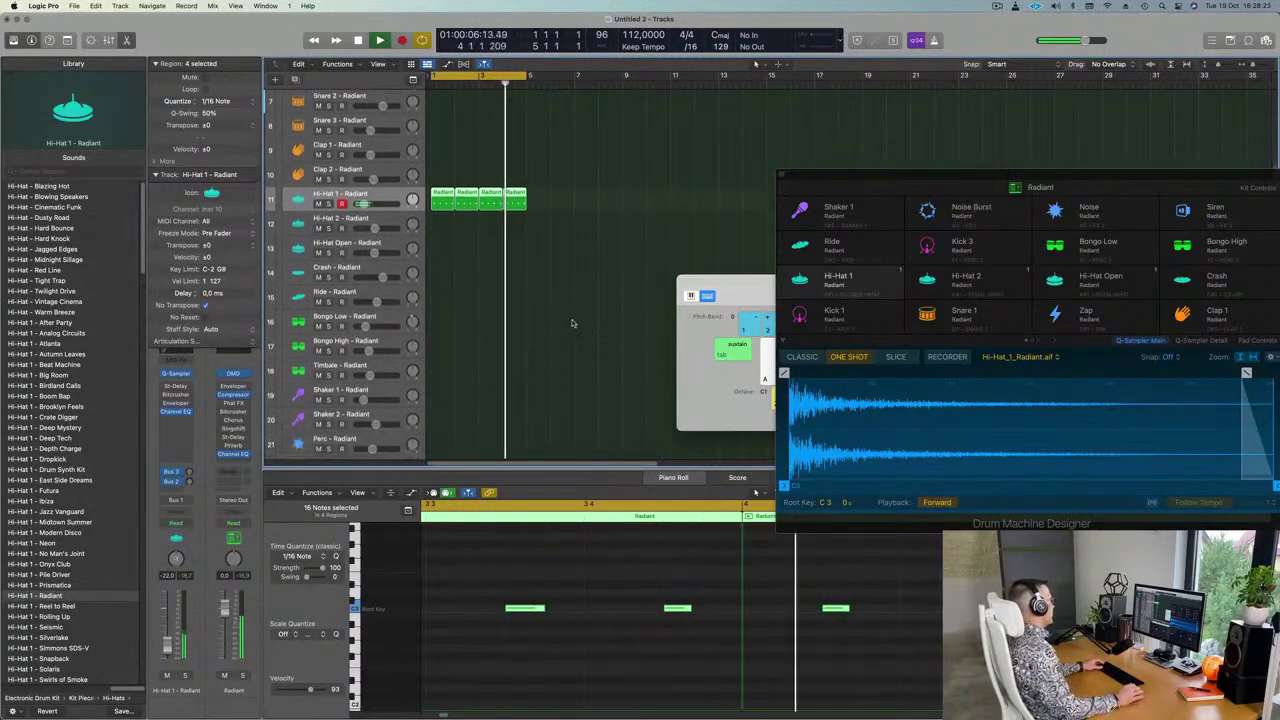
{"action": "key", "text": "space"}
Move the first Hi-Hat 1 region to Bongo High, delete all but its first note and audition it
{"action": "left_click", "coordinate": [441, 190]}
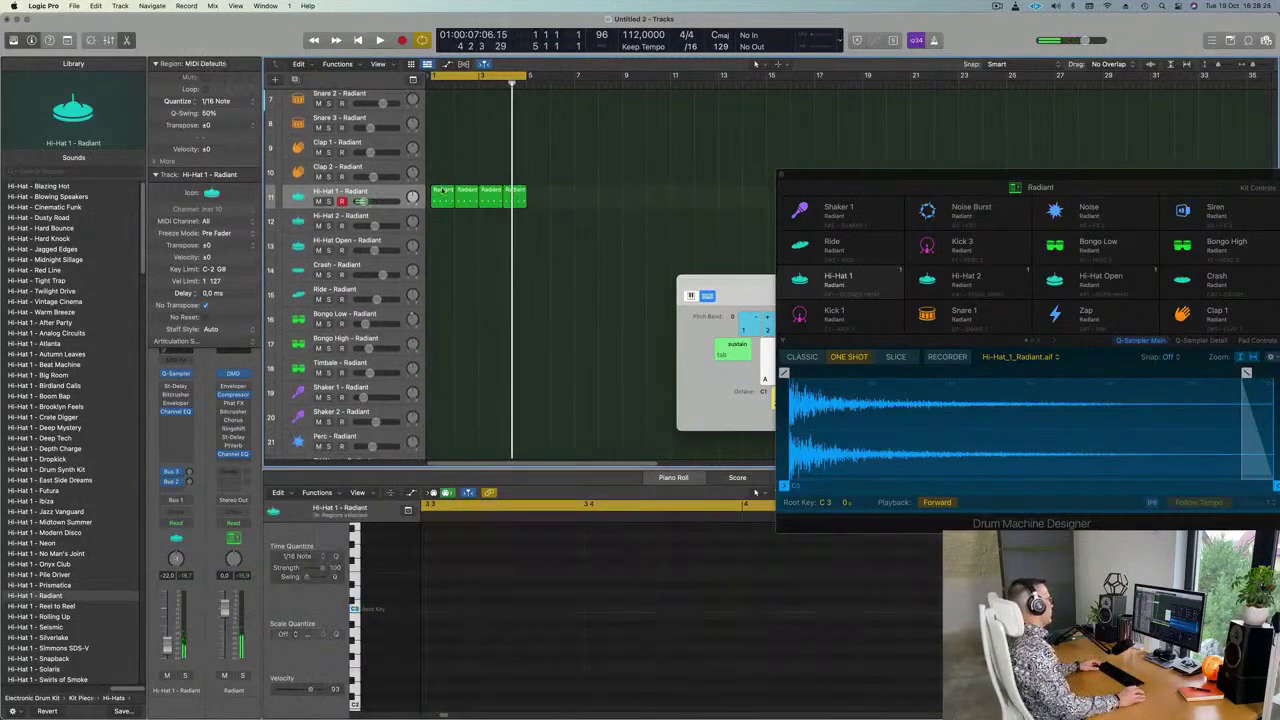
{"action": "left_click_drag", "start_coordinate": [440, 200], "coordinate": [443, 343]}
{"action": "key", "text": "space"}
{"action": "key", "text": "space"}
{"action": "left_click_drag", "start_coordinate": [558, 568], "coordinate": [899, 681]}
{"action": "key", "text": "Delete"}
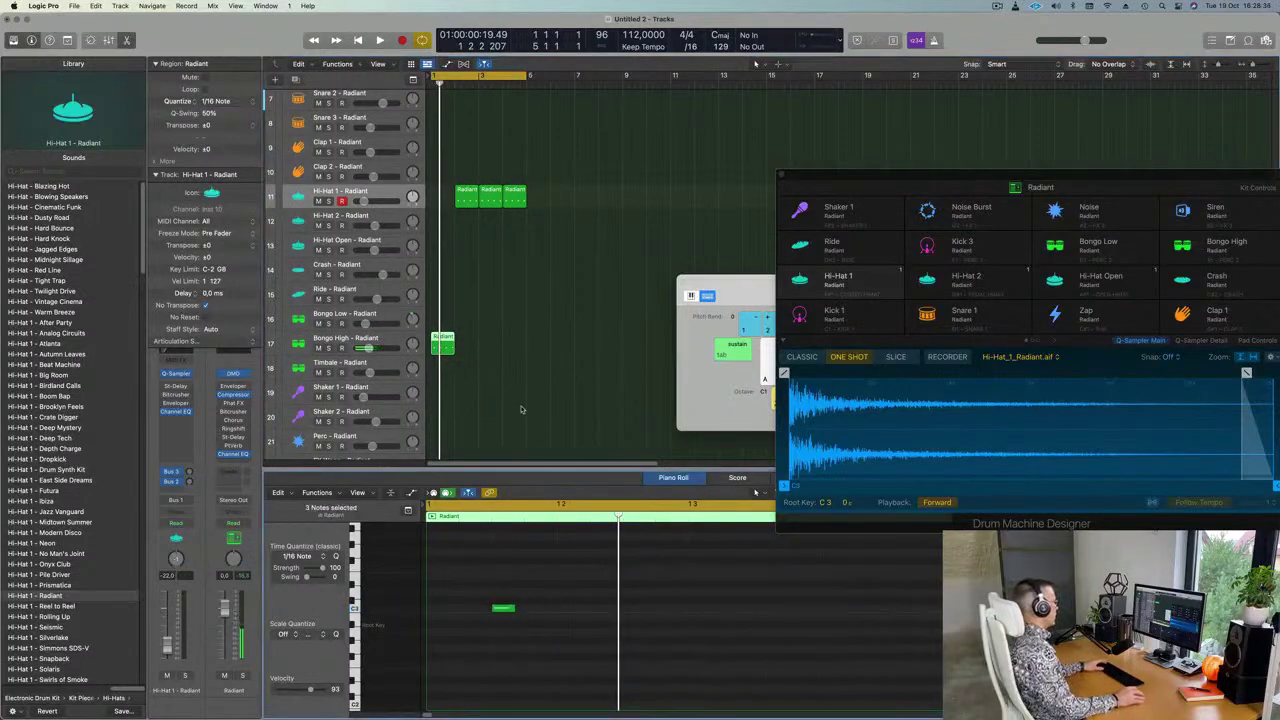
{"action": "key", "text": "space"}
{"action": "key", "text": "space"}
{"action": "key", "text": "space"}
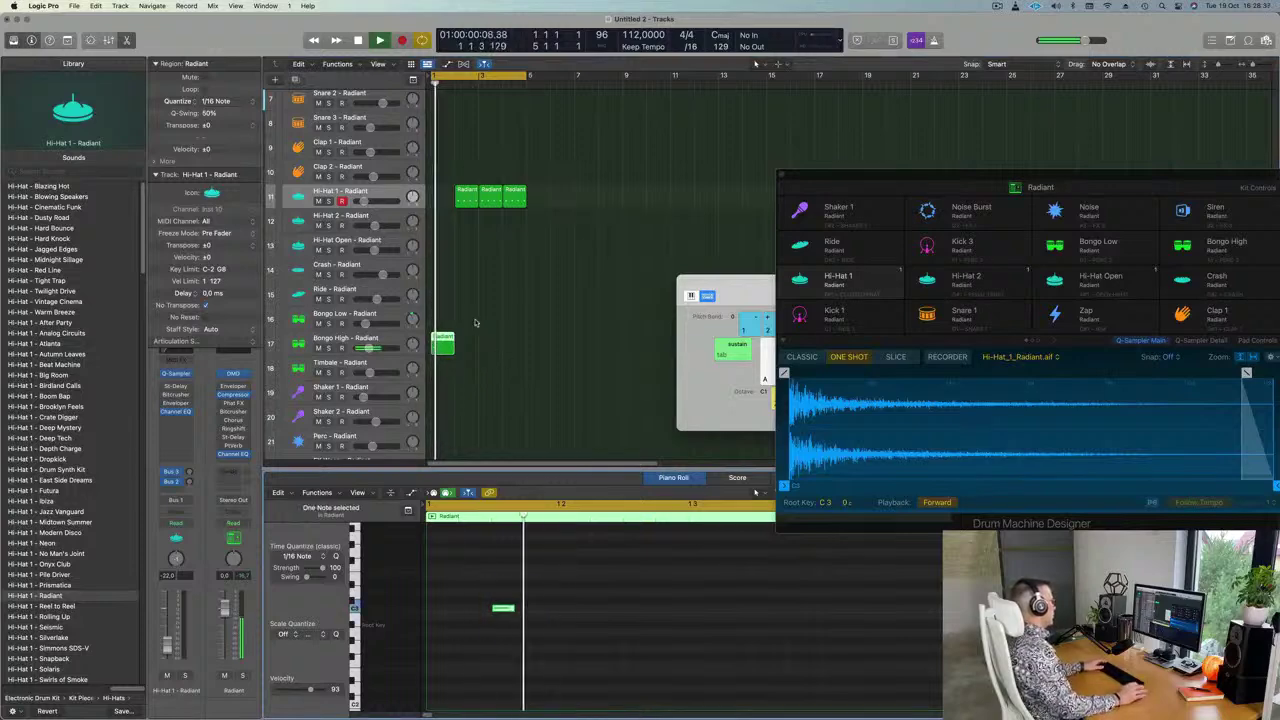
Copy a Hi-Hat 1 region back to bar 1 and repeat the Bongo High region to fill bars 1 to 4
{"action": "key", "text": "space"}
{"action": "mouse_move", "coordinate": [470, 190]}
{"action": "left_mouse_down"}
{"action": "mouse_move", "coordinate": [375, 194]}
{"action": "mouse_move", "coordinate": [466, 200]}
{"action": "left_mouse_up"}
{"action": "left_click", "coordinate": [438, 344]}
{"action": "key", "text": "super+r"}
{"action": "key", "text": "super+r"}
{"action": "key", "text": "super+r"}
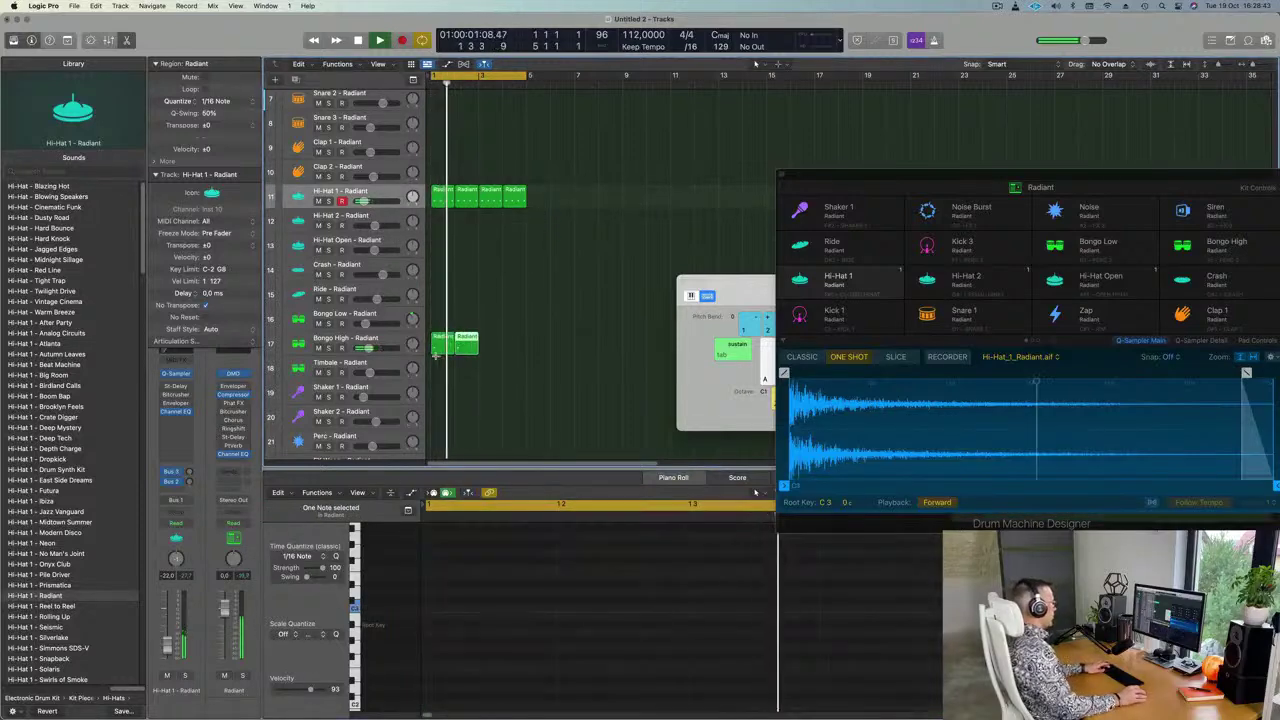
Move the first Bongo High region to Bongo Low and nudge its note in sixteenth steps to just after beat 3
{"action": "left_click", "coordinate": [443, 342]}
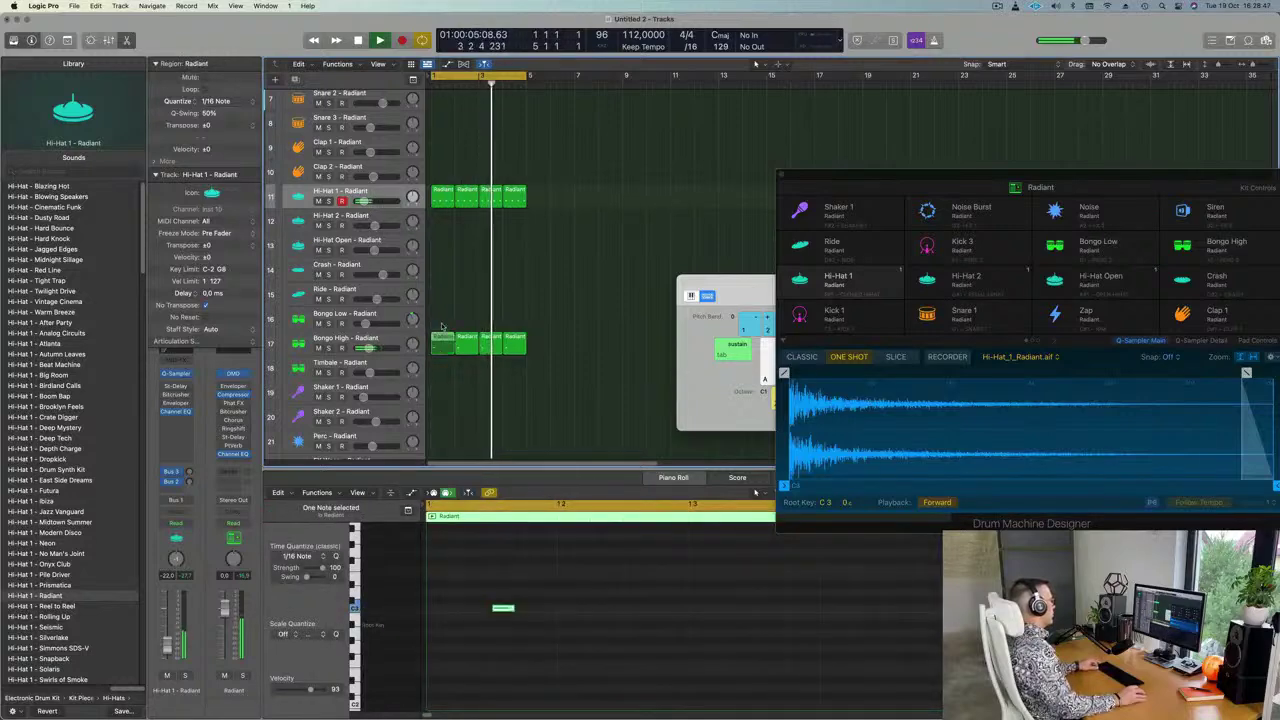
{"action": "left_click_drag", "start_coordinate": [442, 327], "coordinate": [442, 319]}
{"action": "left_click_drag", "start_coordinate": [475, 566], "coordinate": [578, 644]}
{"action": "key", "text": "alt+Right"}
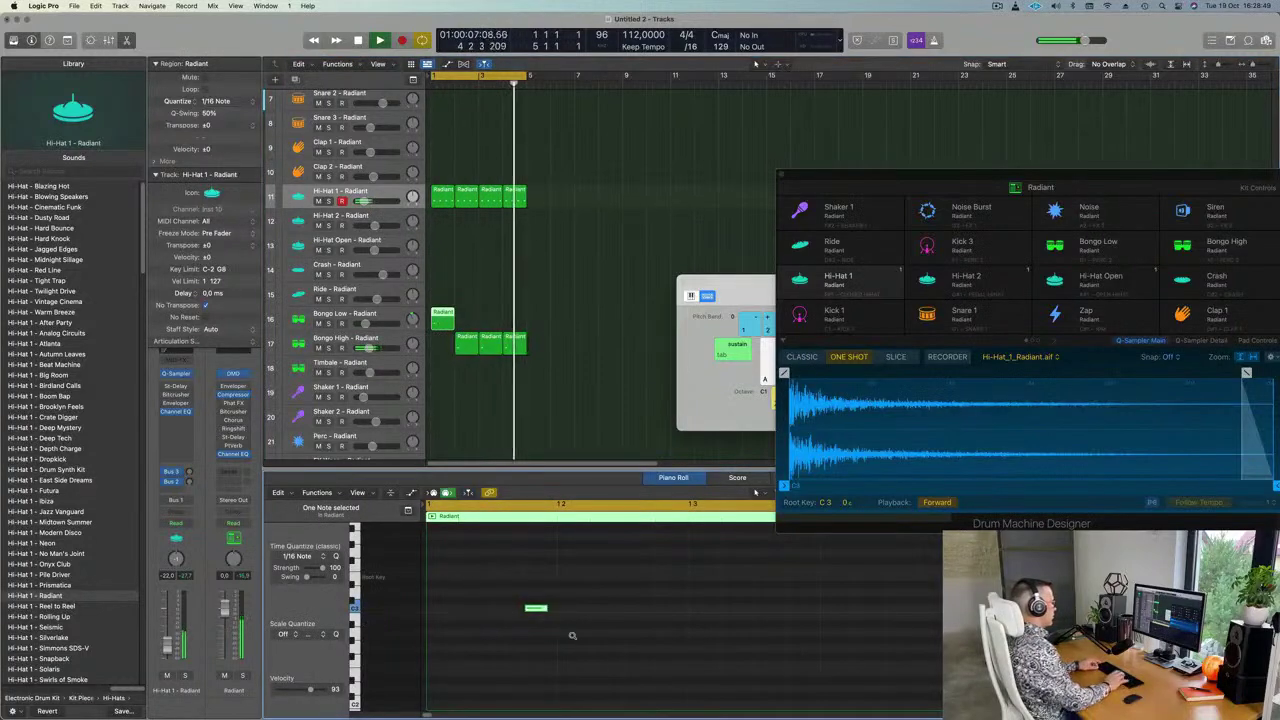
{"action": "key", "text": "alt+Right"}
{"action": "key", "text": "alt+Right"}
{"action": "key", "text": "alt+Right"}
{"action": "key", "text": "alt+Right"}
{"action": "key", "text": "alt+Right"}
{"action": "key", "text": "alt+Right"}
{"action": "key", "text": "alt+Right"}
{"action": "key", "text": "alt+Right"}
{"action": "key", "text": "alt+Right"}
{"action": "key", "text": "alt+Right"}
{"action": "key", "text": "alt+Right"}
{"action": "key", "text": "alt+Right"}
{"action": "key", "text": "alt+Right"}
{"action": "key", "text": "alt+Right"}
{"action": "key", "text": "alt+Right"}
{"action": "key", "text": "alt+Right"}
{"action": "key", "text": "alt+Right"}
{"action": "key", "text": "alt+Right"}
{"action": "key", "text": "alt+Right"}
{"action": "key", "text": "alt+Right"}
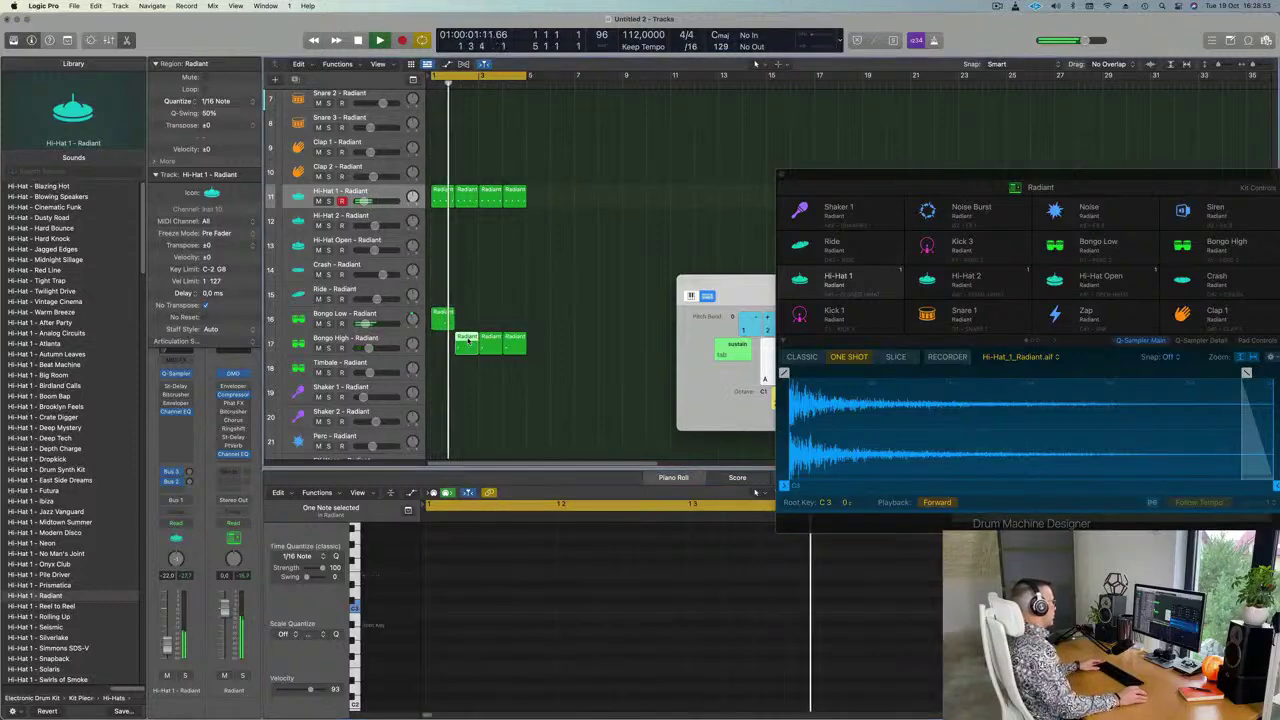
Copy the bar 2 Bongo High region back to bar 1 and nudge the Bongo Low note further right
{"action": "mouse_move", "coordinate": [467, 343]}
{"action": "left_mouse_down"}
{"action": "mouse_move", "coordinate": [441, 342]}
{"action": "mouse_move", "coordinate": [467, 343]}
{"action": "left_mouse_up"}
{"action": "left_click", "coordinate": [444, 320]}
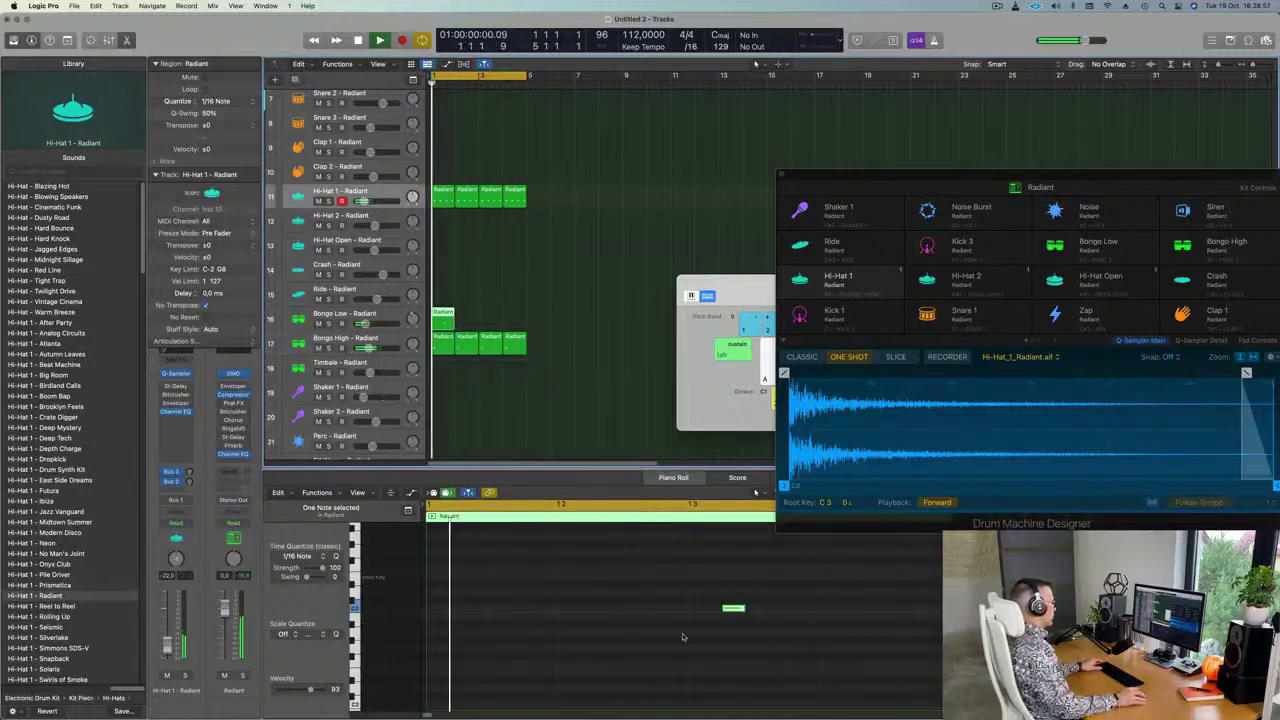
{"action": "left_click", "coordinate": [774, 633], "text": "ctrl+alt"}
{"action": "key", "text": "alt+Right"}
{"action": "key", "text": "alt+Right"}
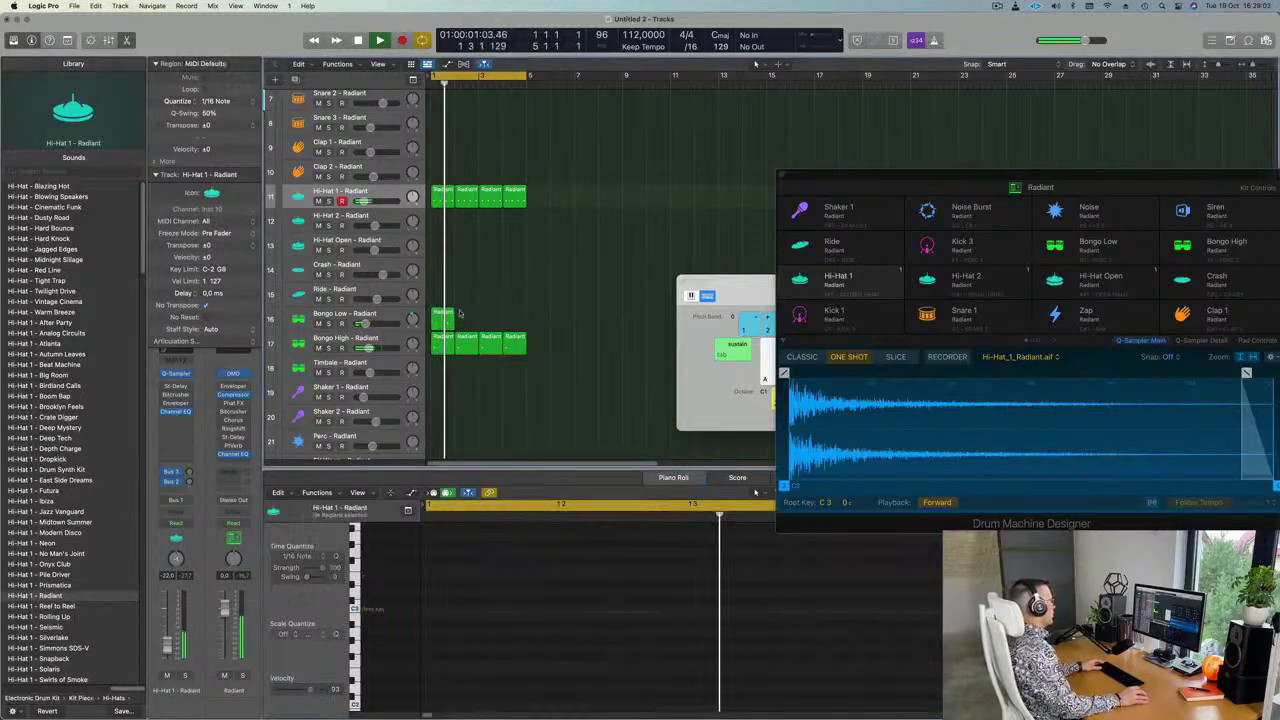
Repeat the Bongo Low region to fill bars 1 to 4 and play the loop with all the drum parts
{"action": "key", "text": "super+r"}
{"action": "key", "text": "super+r"}
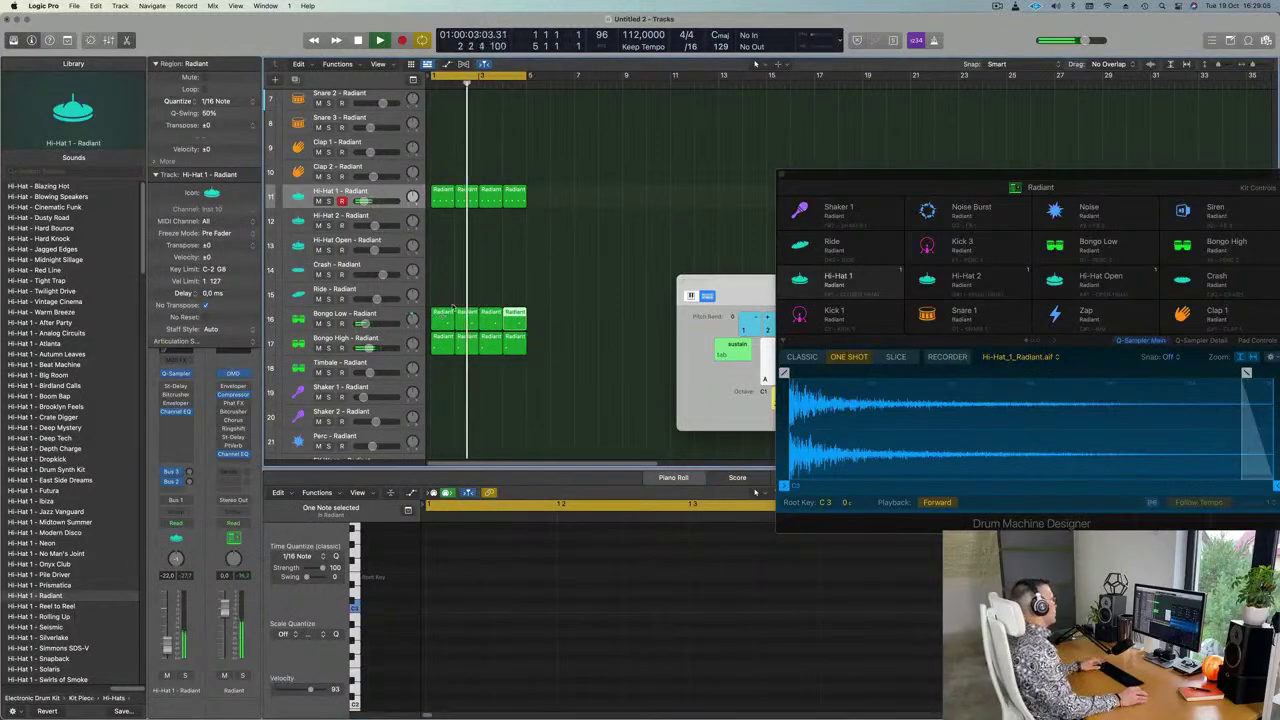
{"action": "key", "text": "super+Up"}
{"action": "scroll", "coordinate": [463, 304], "scroll_direction": "up", "scroll_amount": 4}
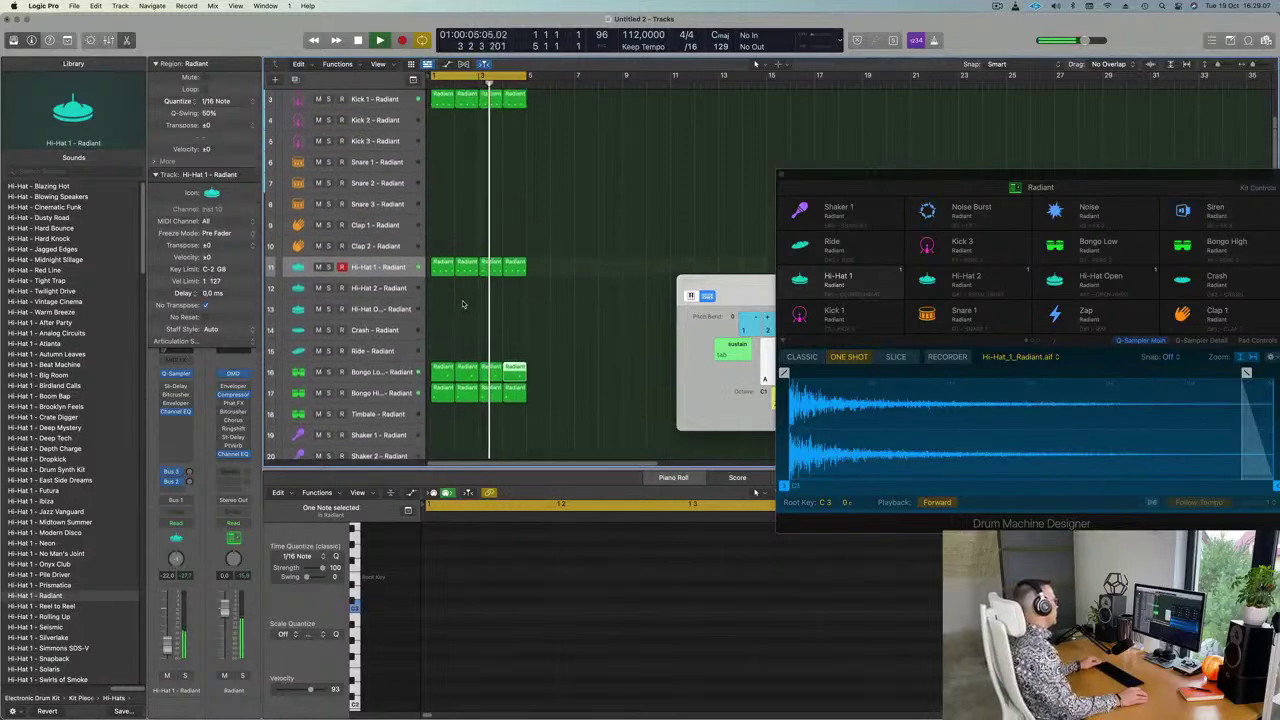
{"action": "scroll", "coordinate": [463, 304], "scroll_direction": "up", "scroll_amount": 2}
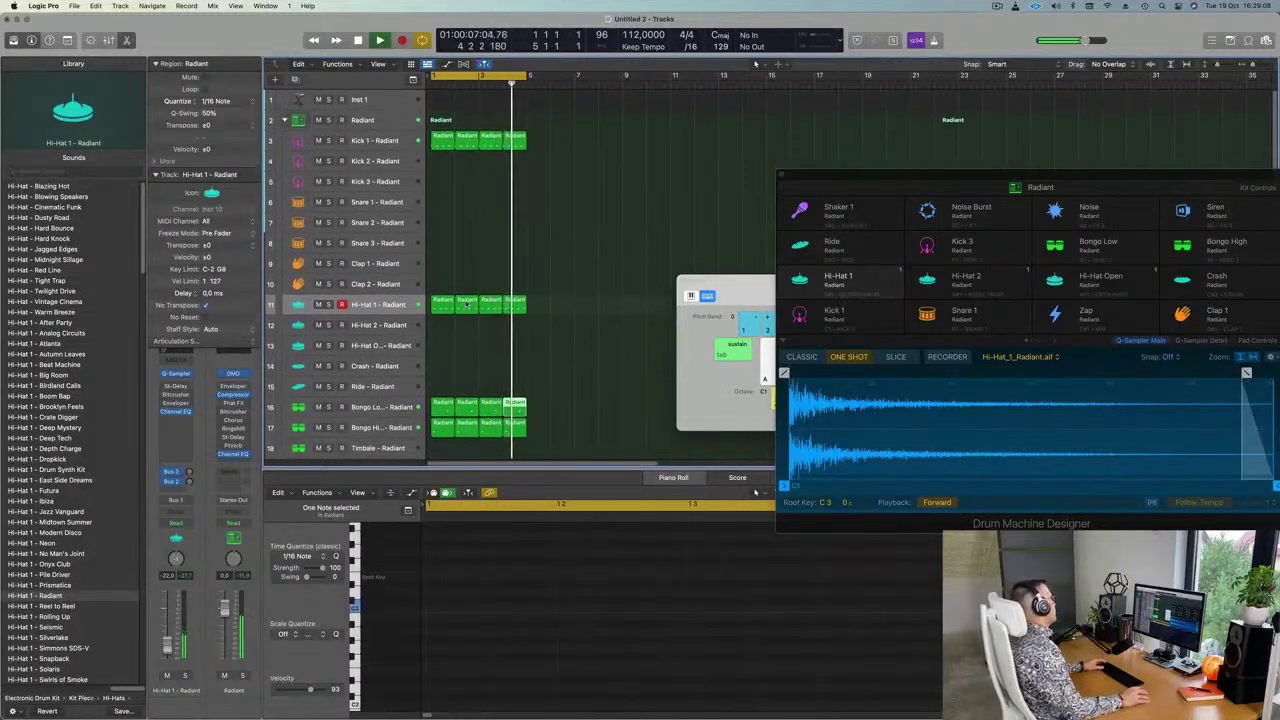
{"action": "key", "text": "space"}
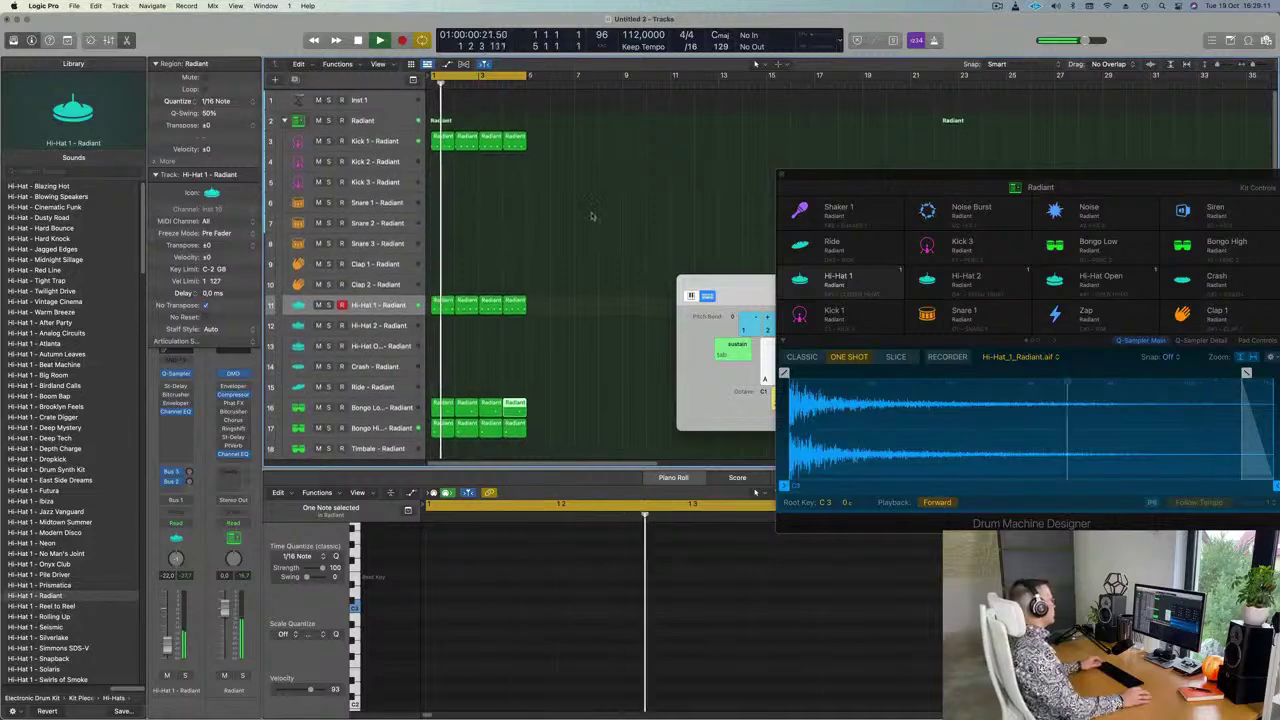
Copy the bar 1 Kick 1 region to the Clap 1 track and delete its notes on beats 1 and 3
{"action": "left_click", "coordinate": [443, 136]}
{"action": "left_click_drag", "start_coordinate": [443, 140], "coordinate": [441, 268]}
{"action": "key", "text": "space"}
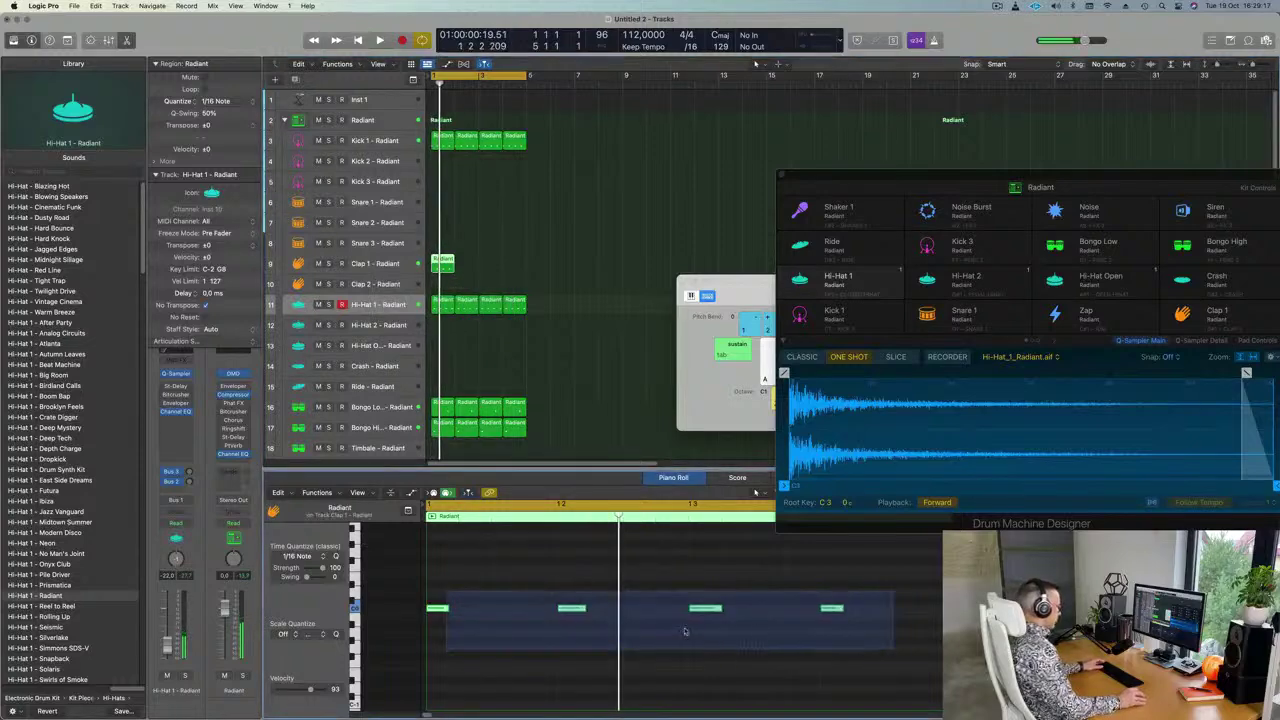
{"action": "left_click_drag", "start_coordinate": [488, 578], "coordinate": [441, 630]}
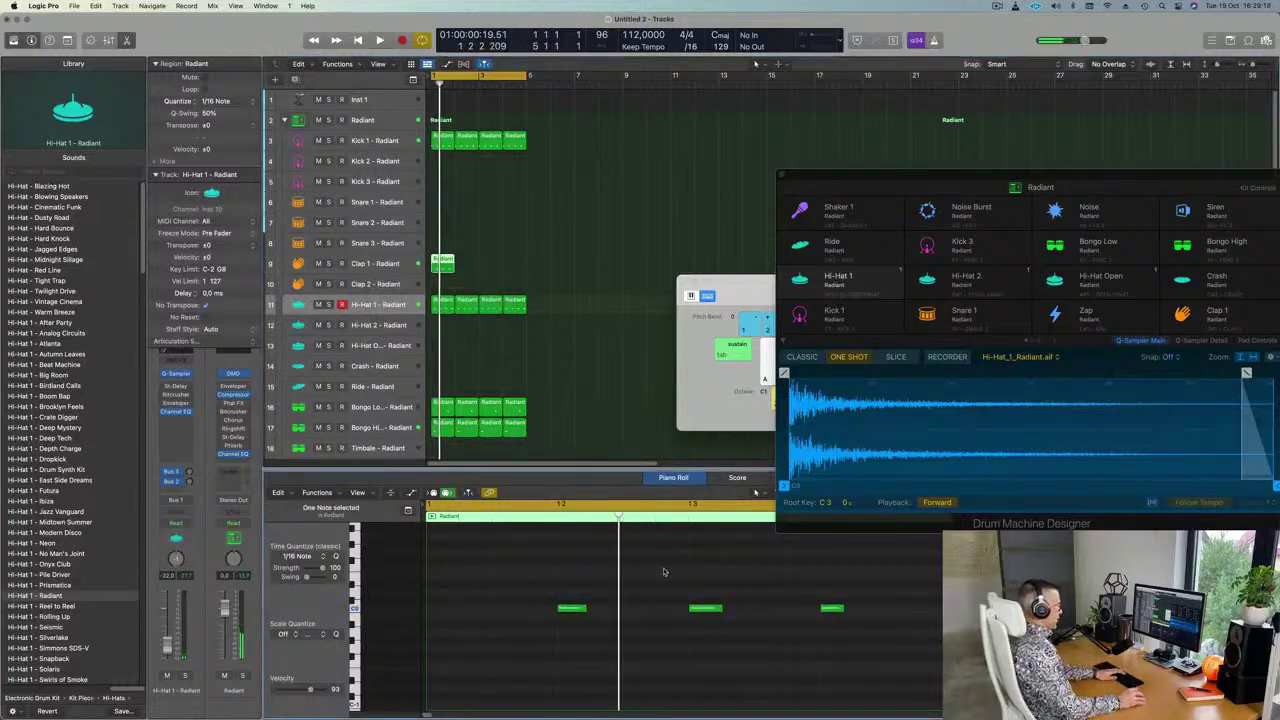
{"action": "key", "text": "Delete"}
{"action": "left_click_drag", "start_coordinate": [526, 580], "coordinate": [859, 660]}
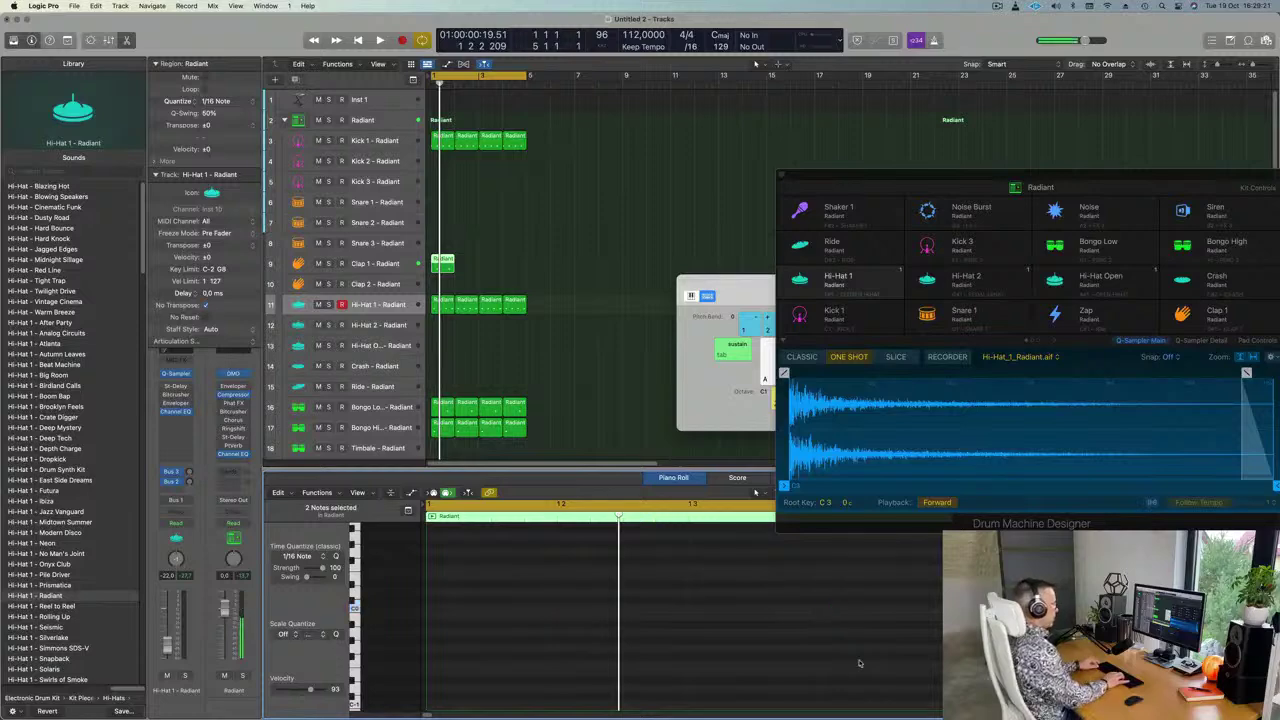
{"action": "key", "text": "space"}
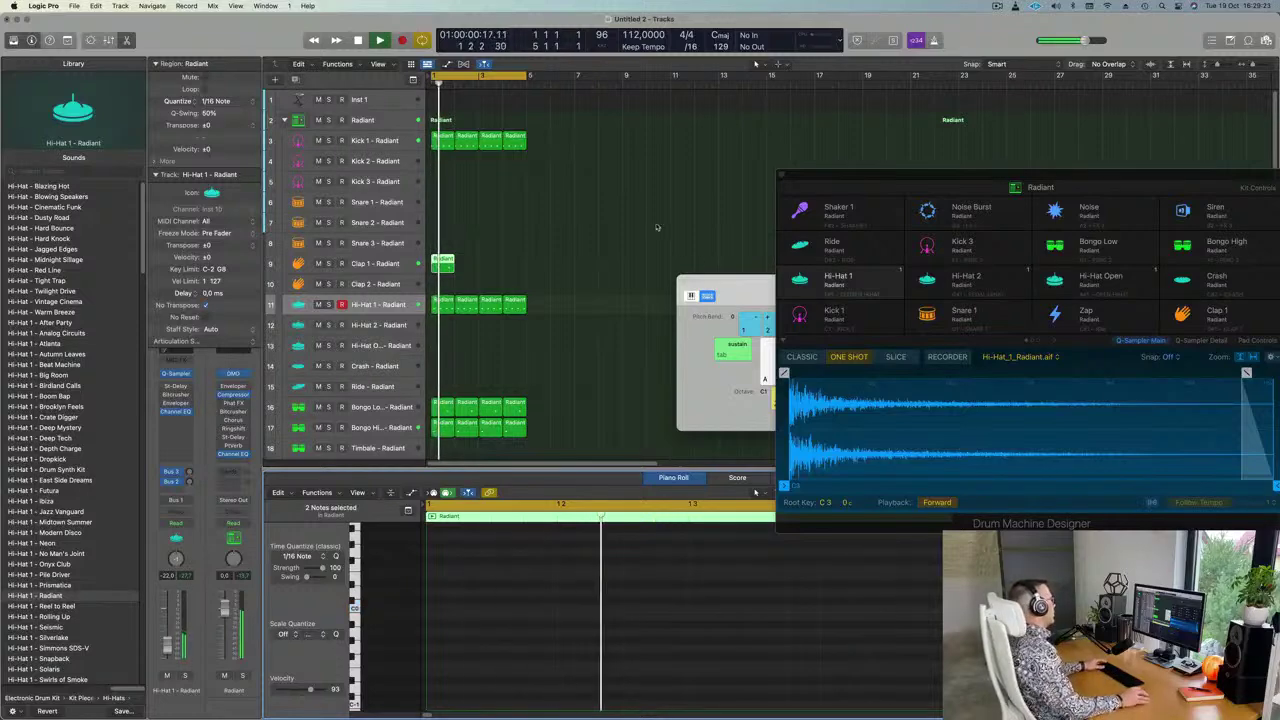
Repeat the Clap 1 region to fill bars 1 to 4 and select the Clap 1 track
{"action": "left_click_drag", "start_coordinate": [505, 253], "coordinate": [441, 270]}
{"action": "key", "text": "super+r"}
{"action": "key", "text": "super+r"}
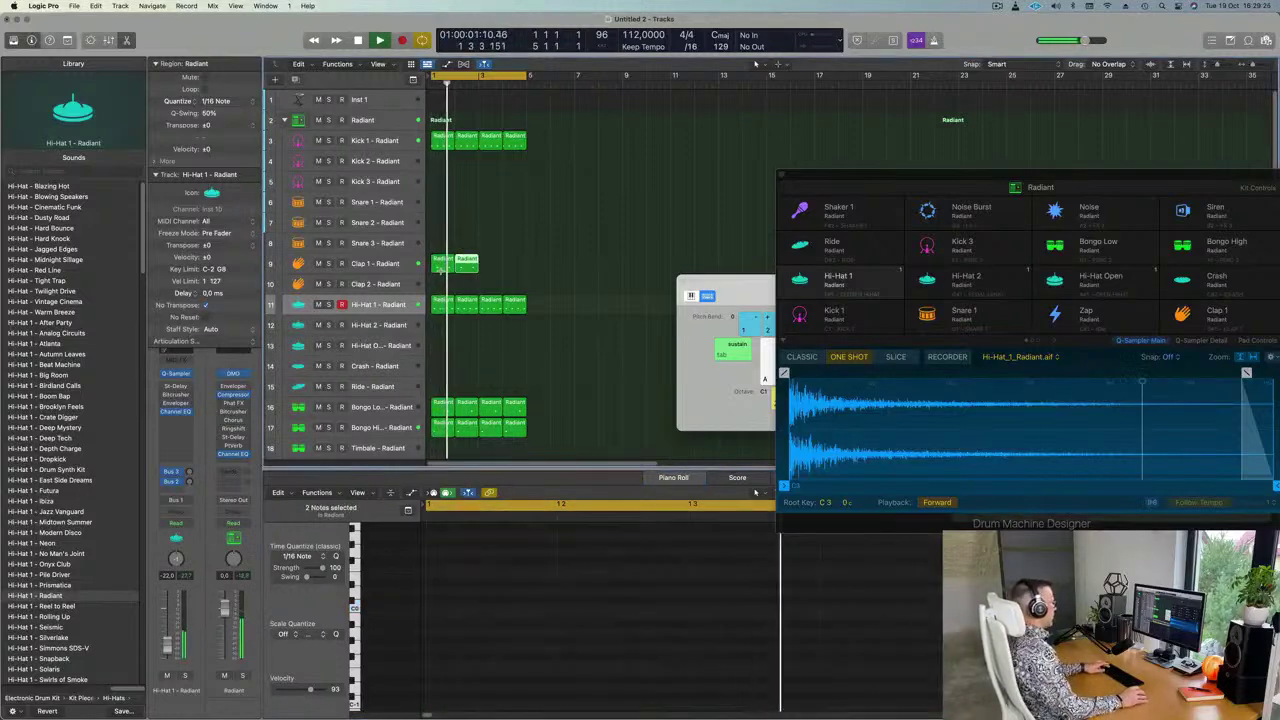
{"action": "key", "text": "super+r"}
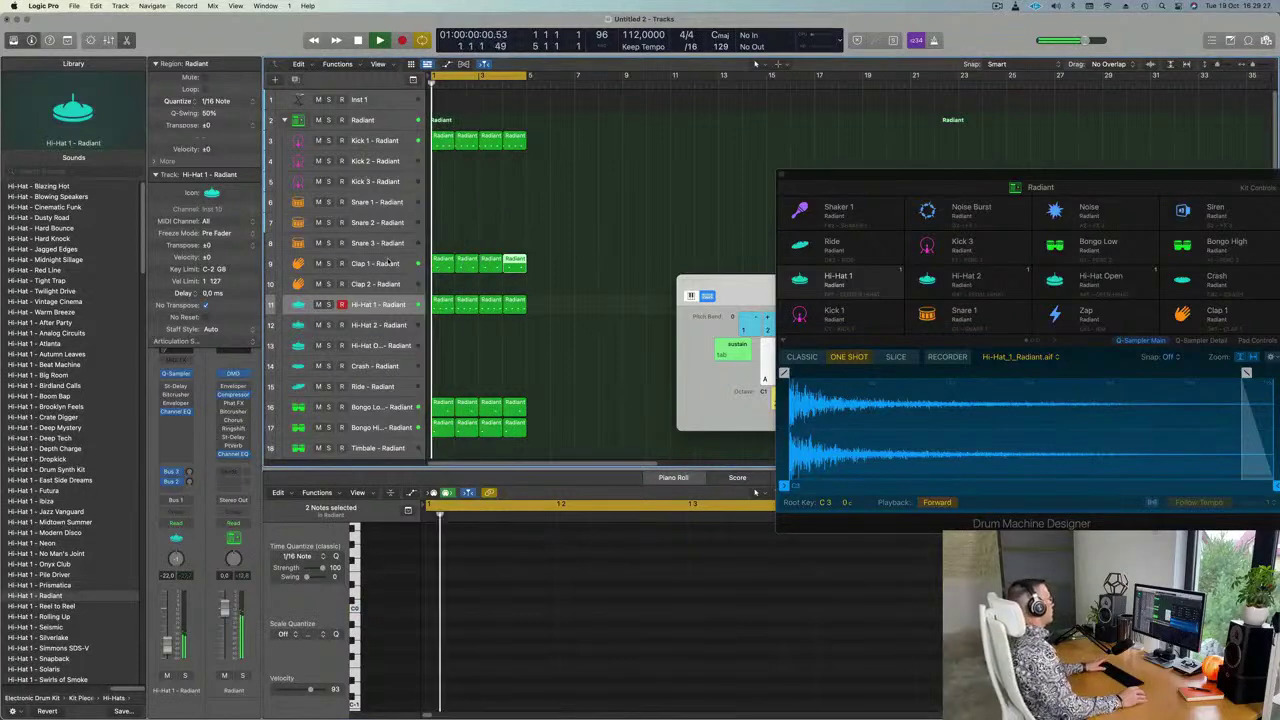
{"action": "left_click", "coordinate": [385, 264]}
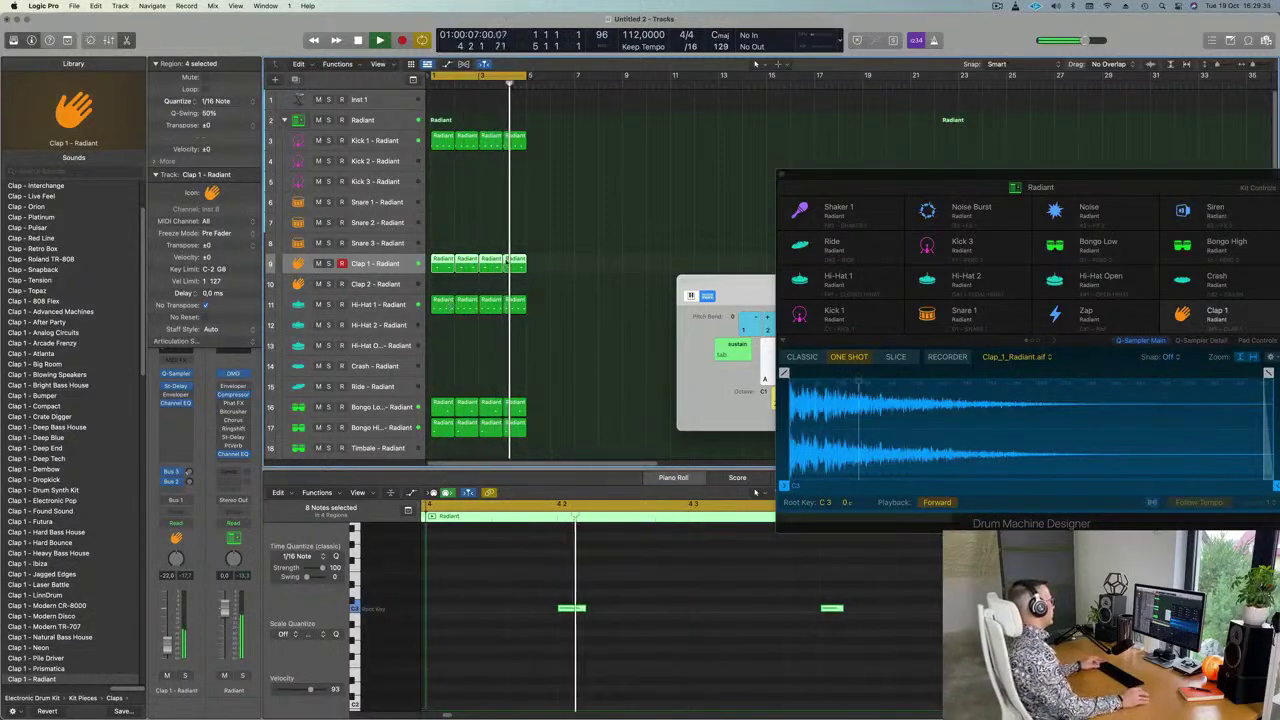
Shrink the track heights until all 27 tracks fit and open the Alchemy synth on the Inst 1 track
{"action": "key", "text": "super+Up"}
{"action": "key", "text": "ctrl+alt+Up"}
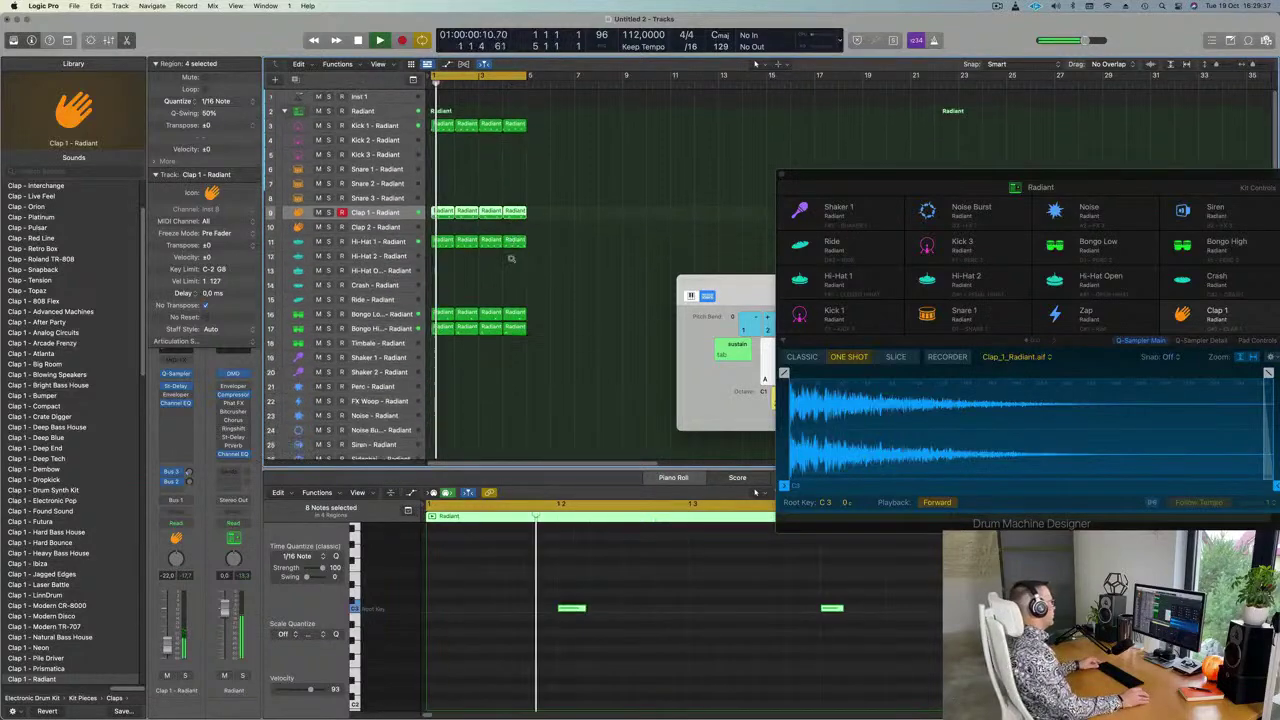
{"action": "key", "text": "ctrl+alt+Up"}
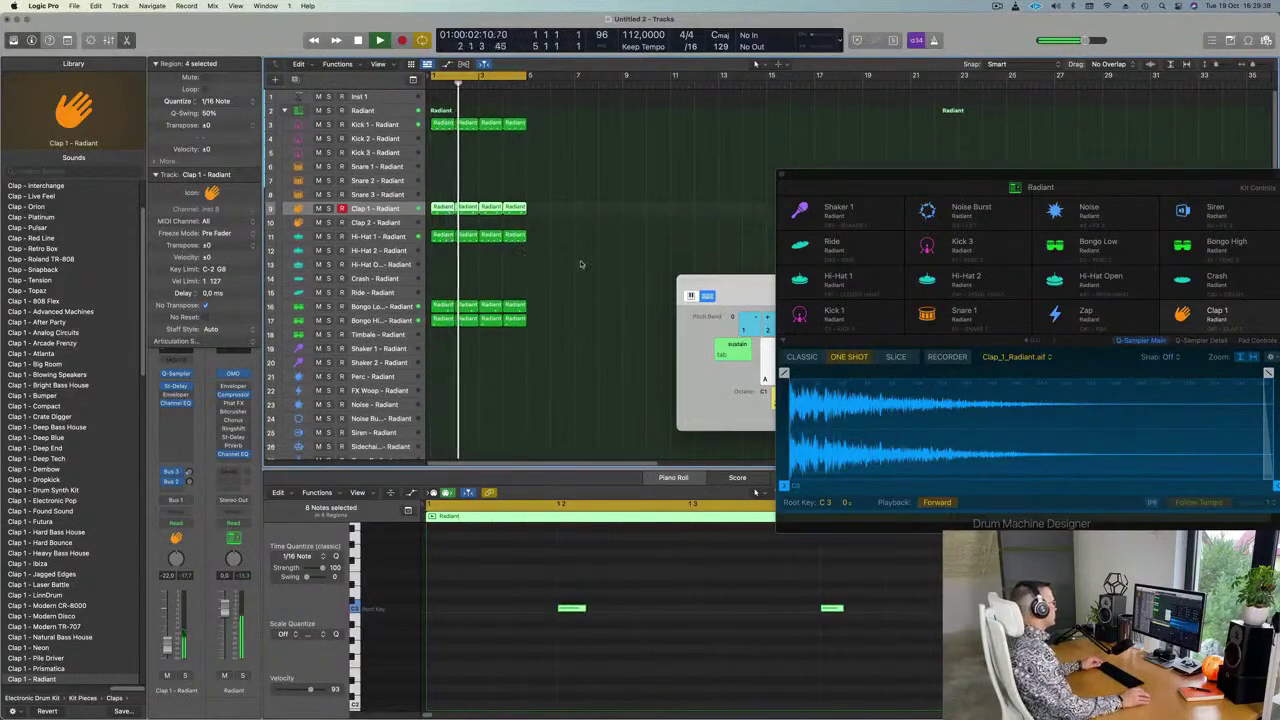
{"action": "key", "text": "ctrl+alt+Up"}
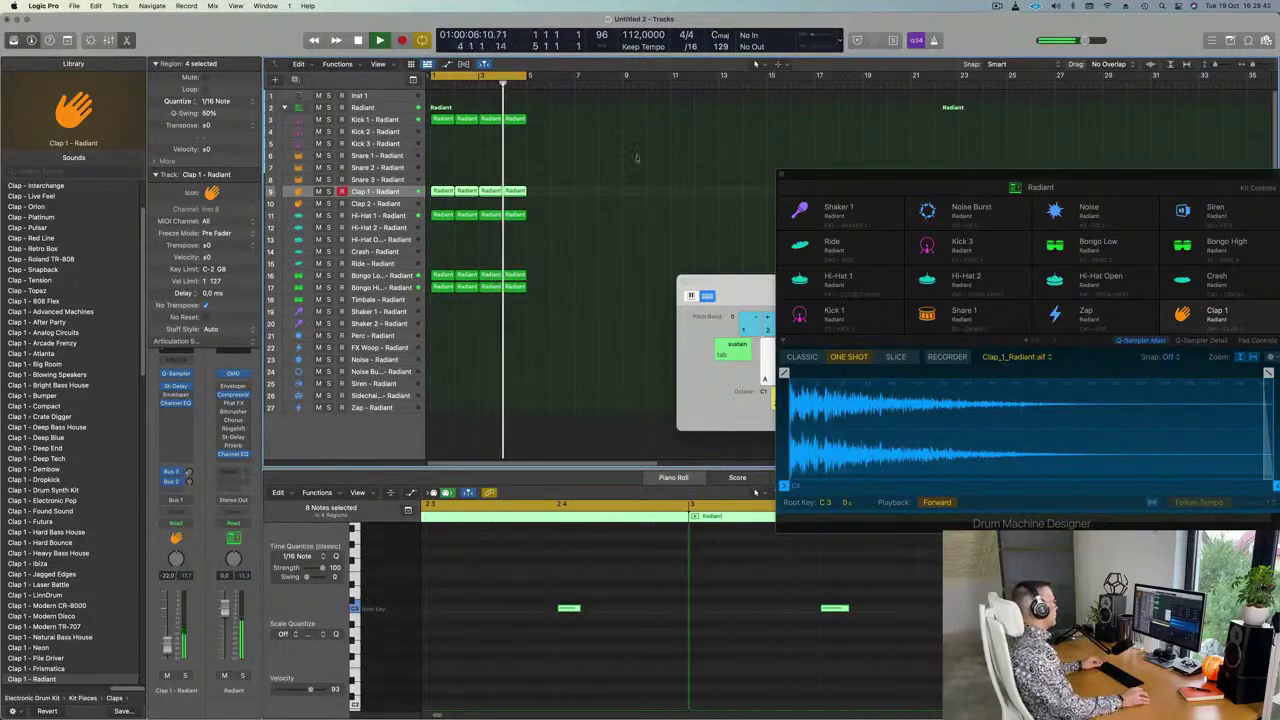
{"action": "left_click", "coordinate": [388, 95]}
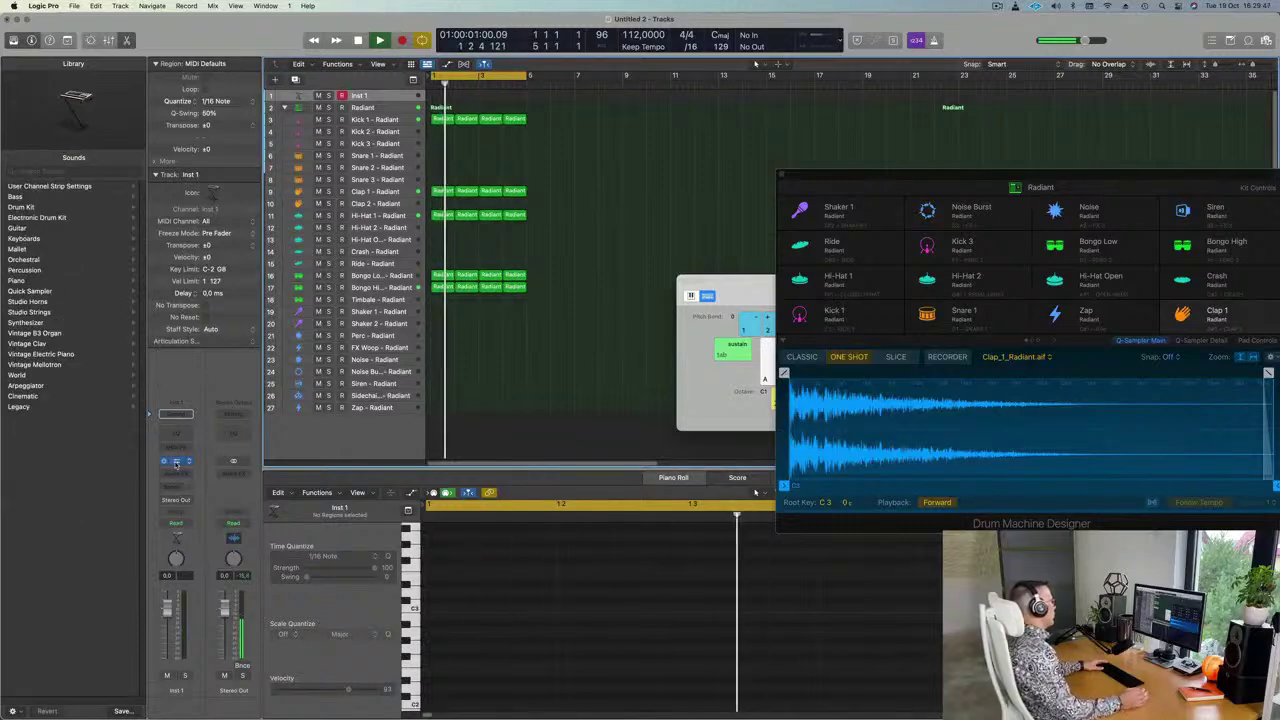
{"action": "left_click", "coordinate": [176, 462]}
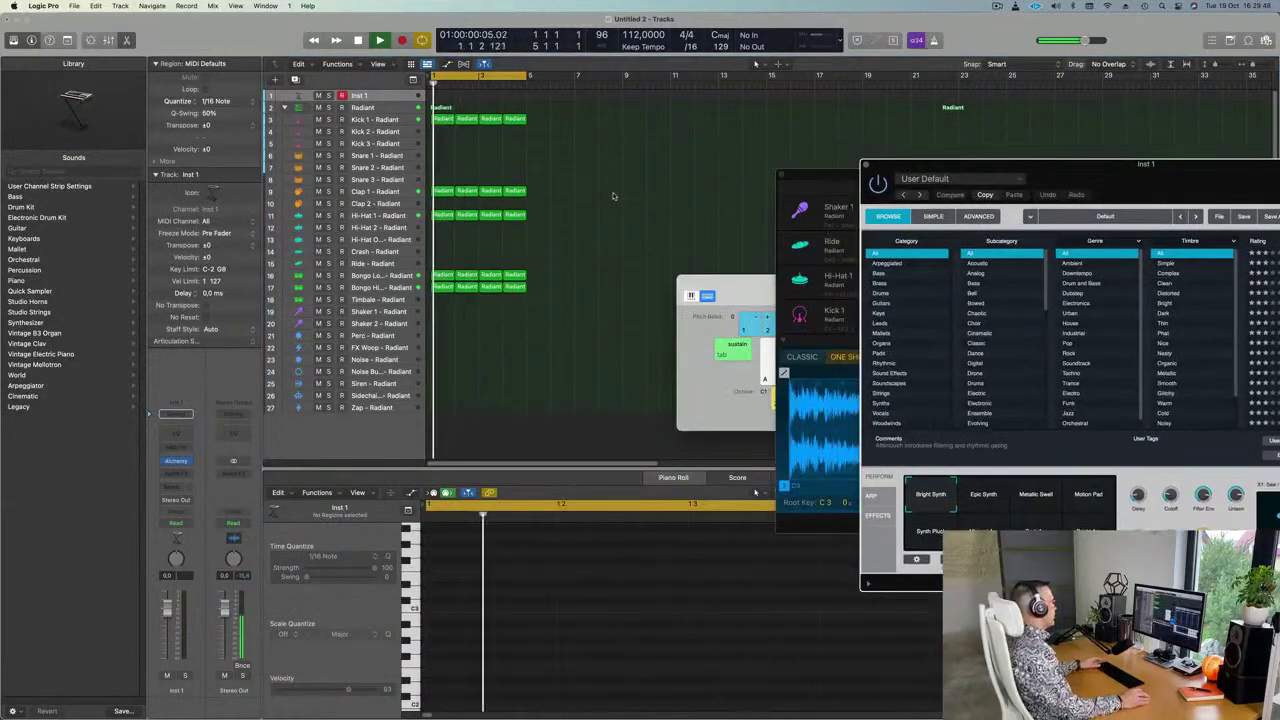
Repeat all drum regions to fill bars 1 to 16 and extend the cycle range to bar 17
{"action": "left_click", "coordinate": [614, 196]}
{"action": "key", "text": "super+a"}
{"action": "key", "text": "super+r"}
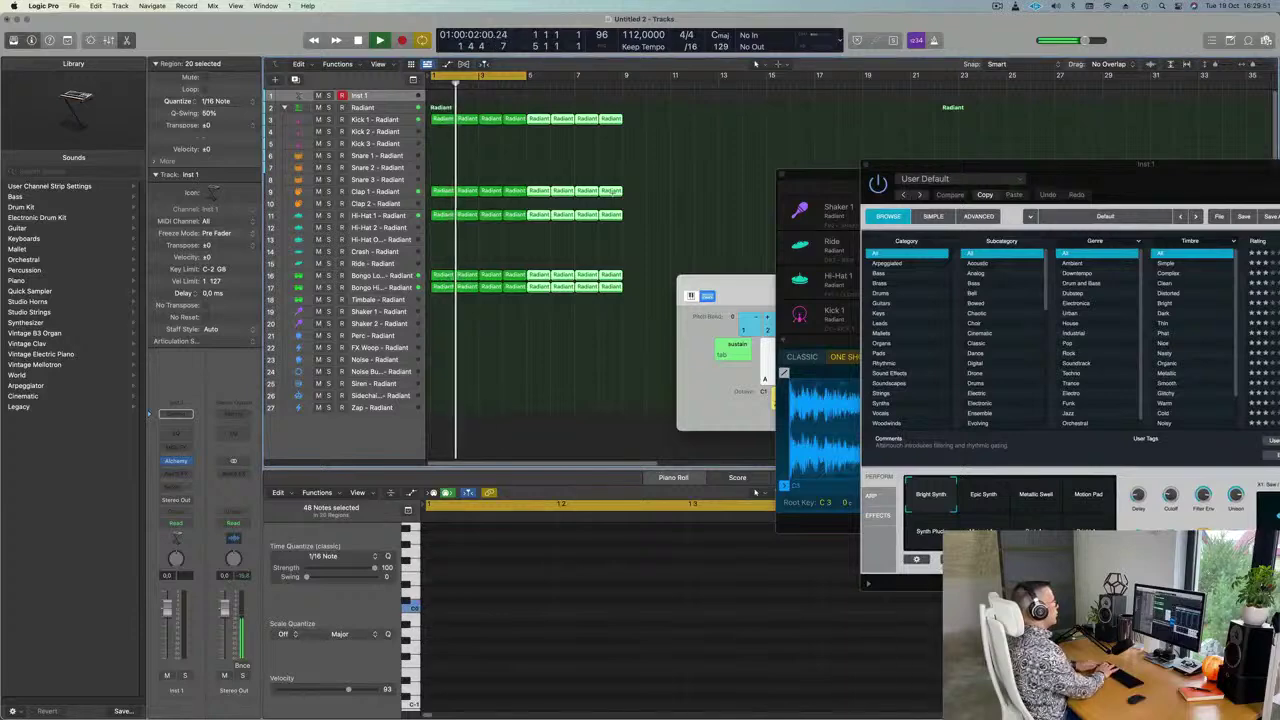
{"action": "key", "text": "super+r"}
{"action": "key", "text": "super+r"}
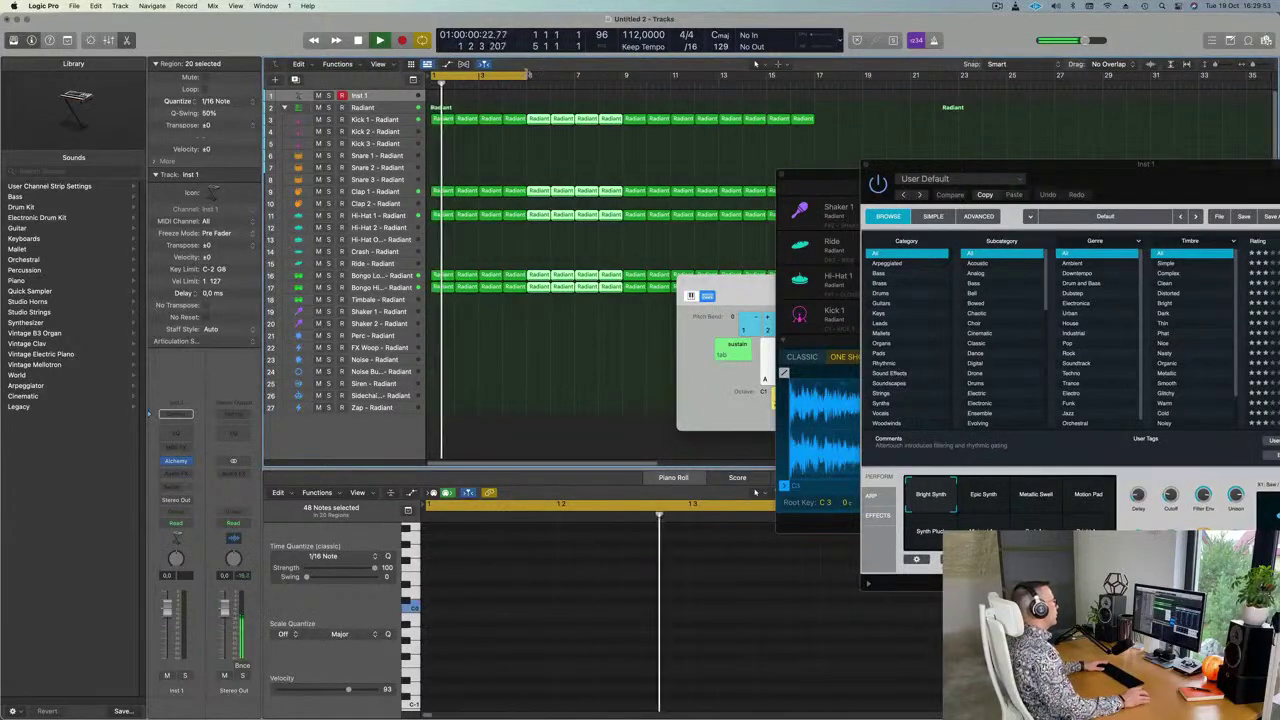
{"action": "left_click_drag", "start_coordinate": [528, 75], "coordinate": [818, 75]}
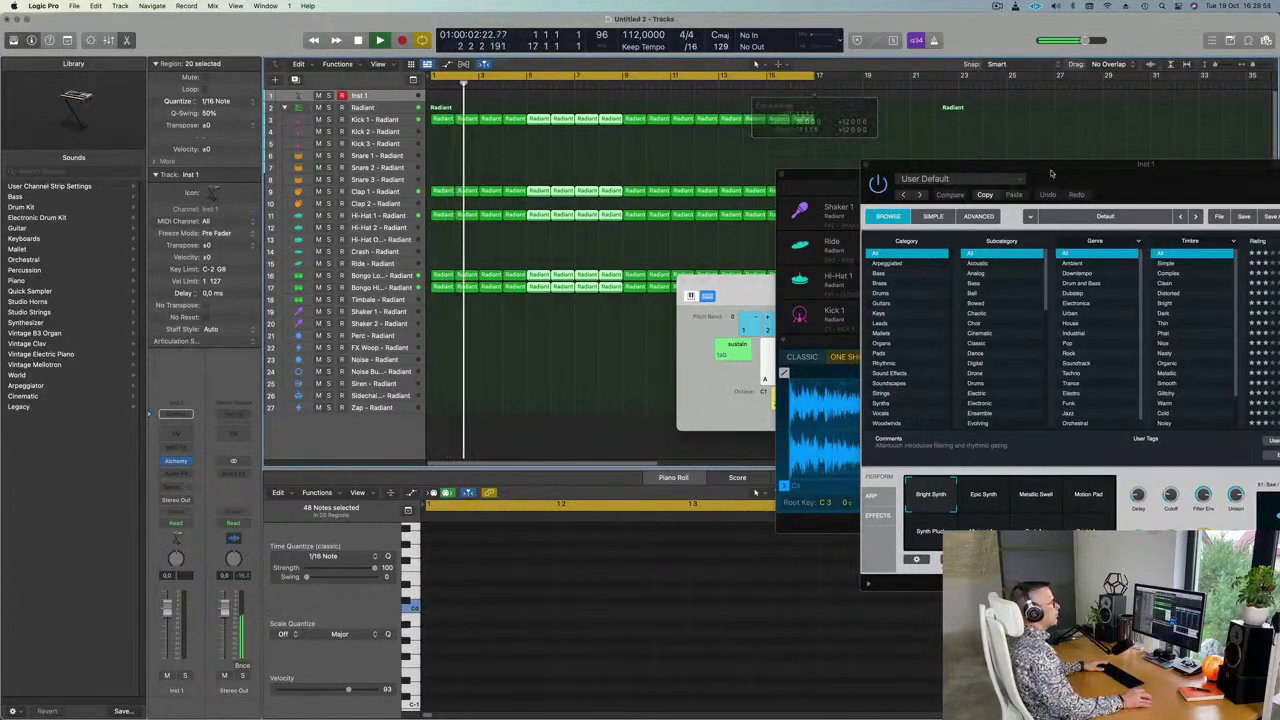
Browse Alchemy's Bass category and load the Slow Nasty Rise preset on the first track
{"action": "left_click_drag", "start_coordinate": [1051, 174], "coordinate": [707, 327]}
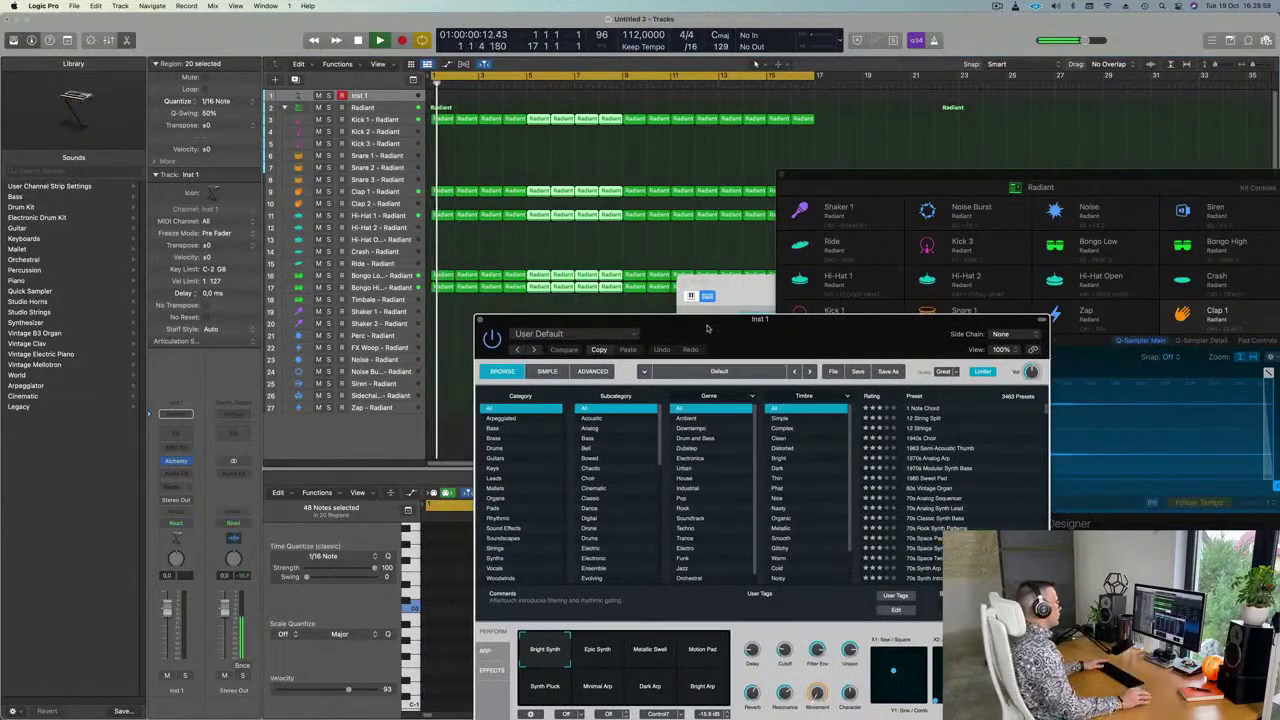
{"action": "left_click_drag", "start_coordinate": [707, 327], "coordinate": [644, 316]}
{"action": "left_click", "coordinate": [430, 417]}
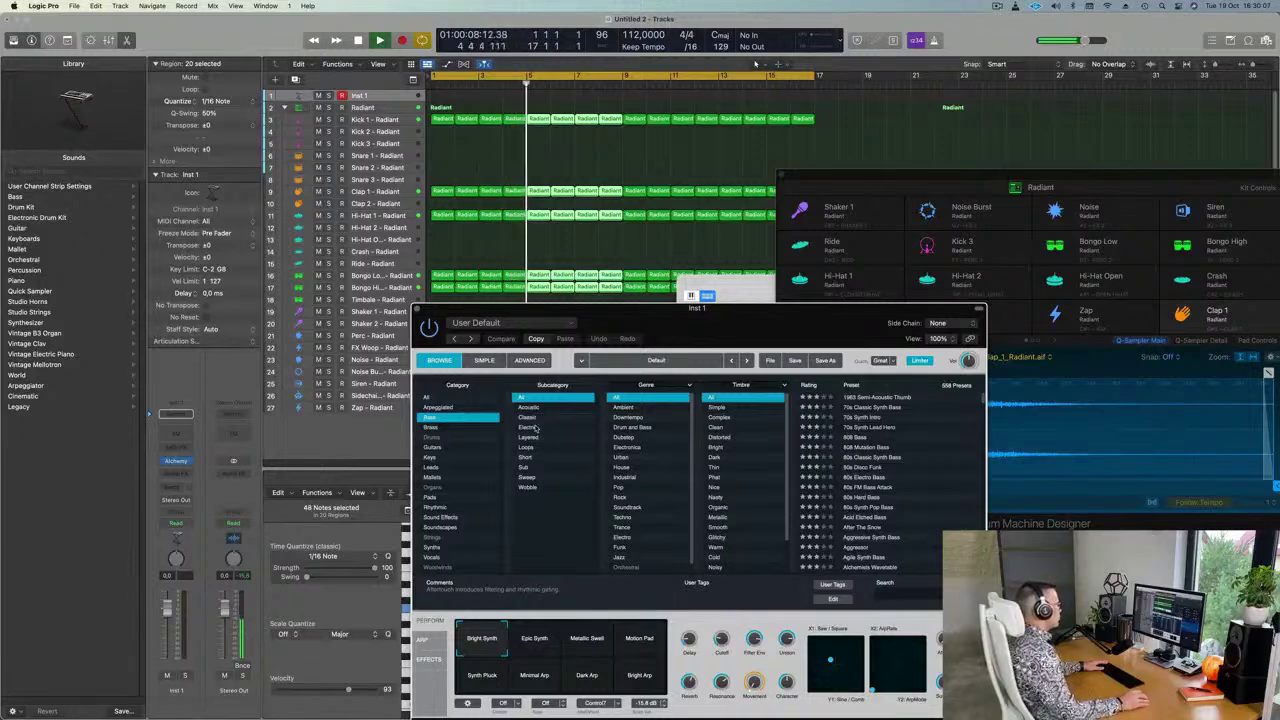
{"action": "scroll", "coordinate": [632, 457], "scroll_direction": "down", "scroll_amount": 1}
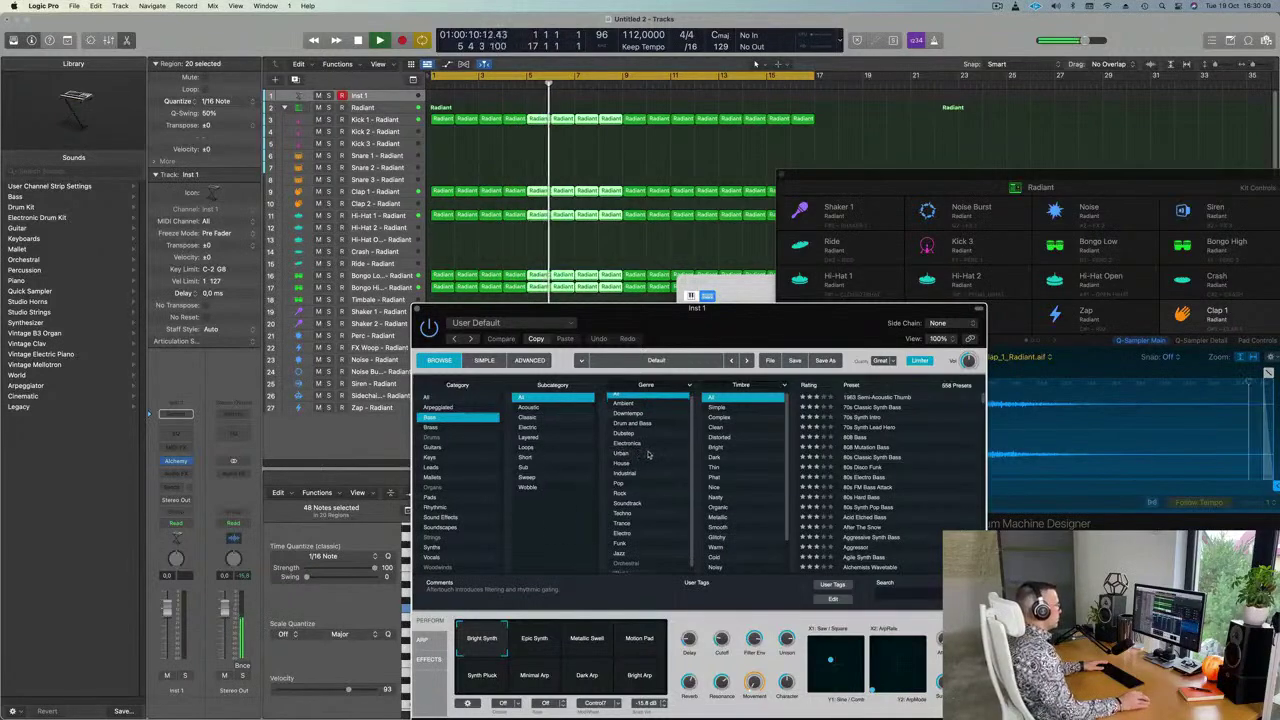
{"action": "scroll", "coordinate": [754, 480], "scroll_direction": "down", "scroll_amount": 3}
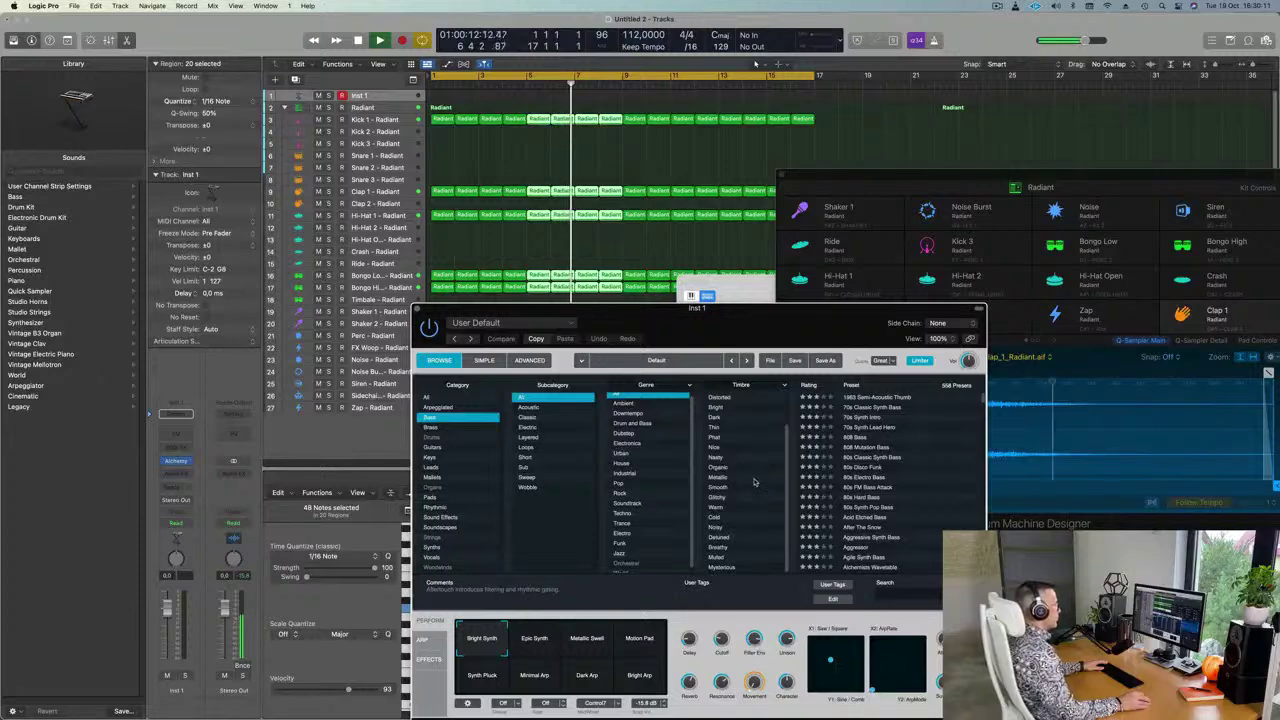
{"action": "scroll", "coordinate": [754, 478], "scroll_direction": "up", "scroll_amount": 3}
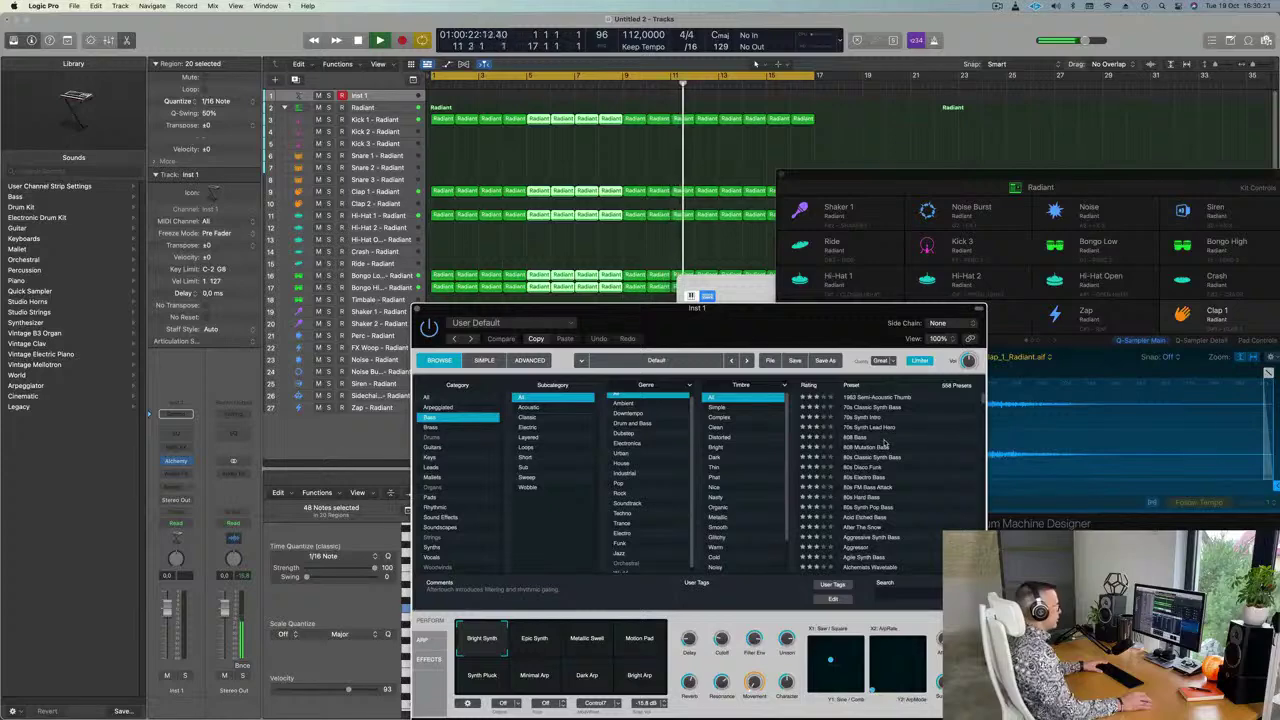
{"action": "scroll", "coordinate": [884, 443], "scroll_direction": "down", "scroll_amount": 3}
{"action": "left_click_drag", "start_coordinate": [981, 400], "coordinate": [981, 575]}
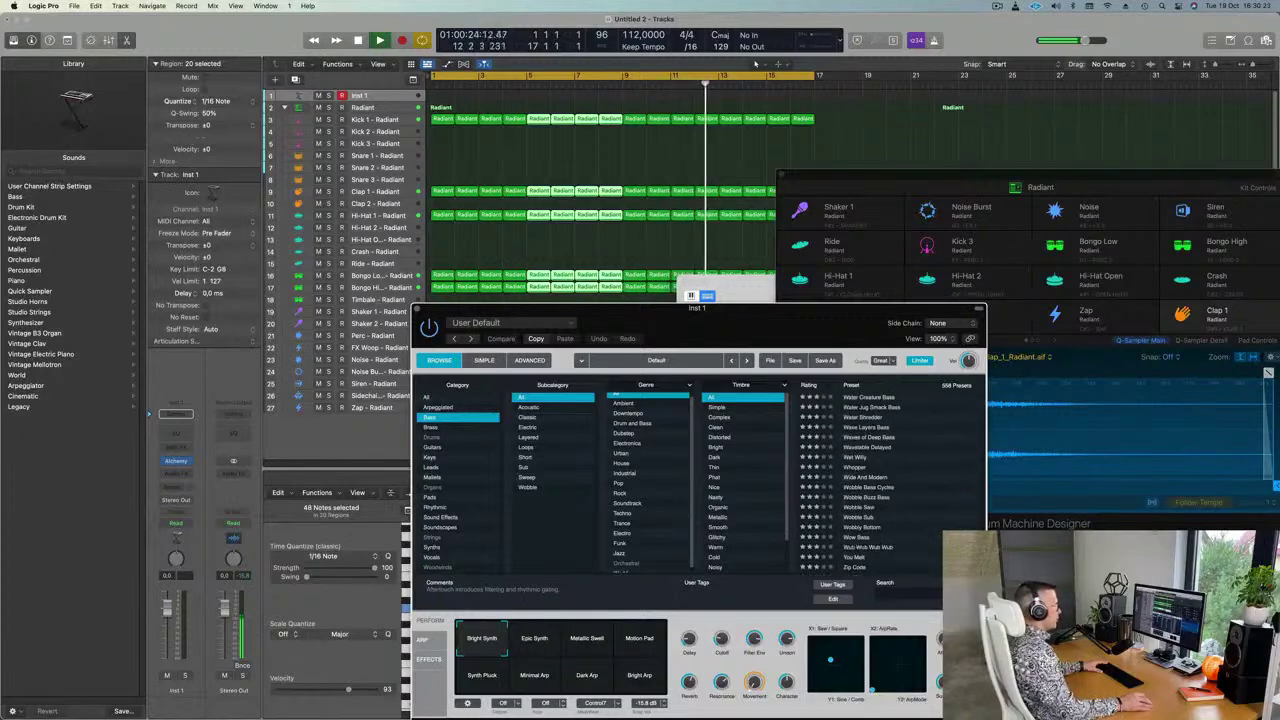
{"action": "scroll", "coordinate": [848, 458], "scroll_direction": "up", "scroll_amount": 10}
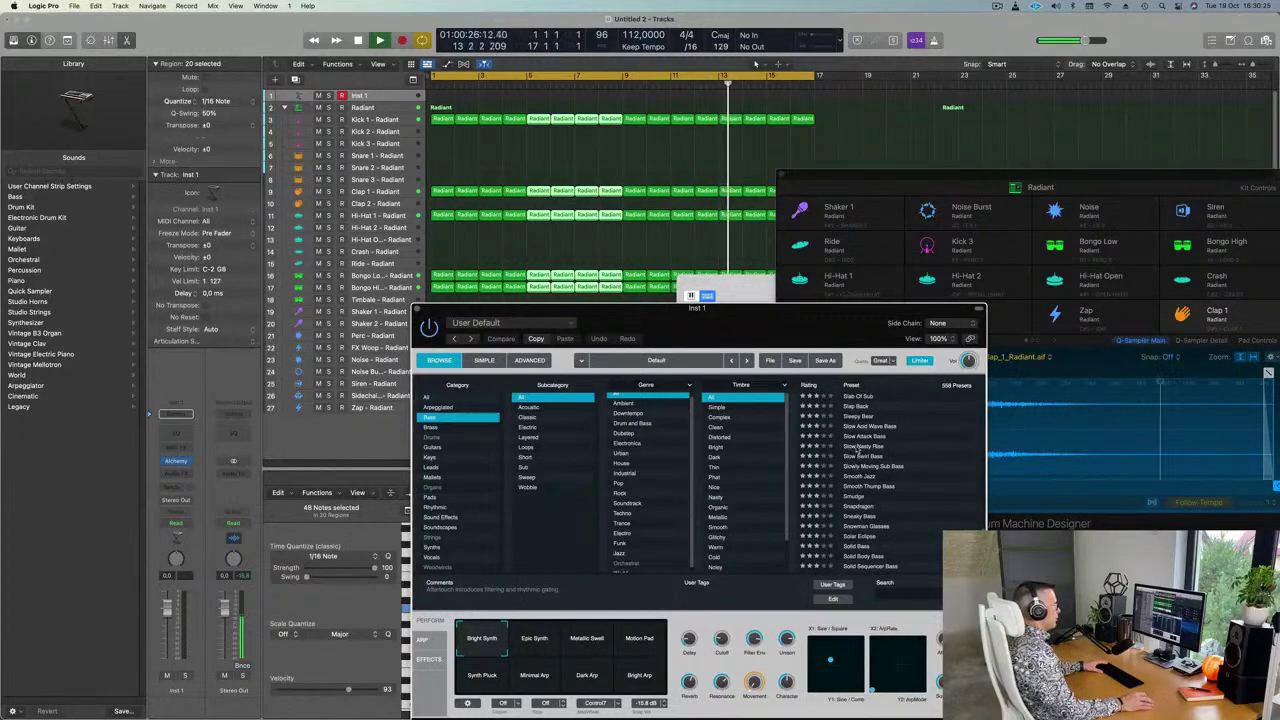
{"action": "left_click", "coordinate": [856, 446]}
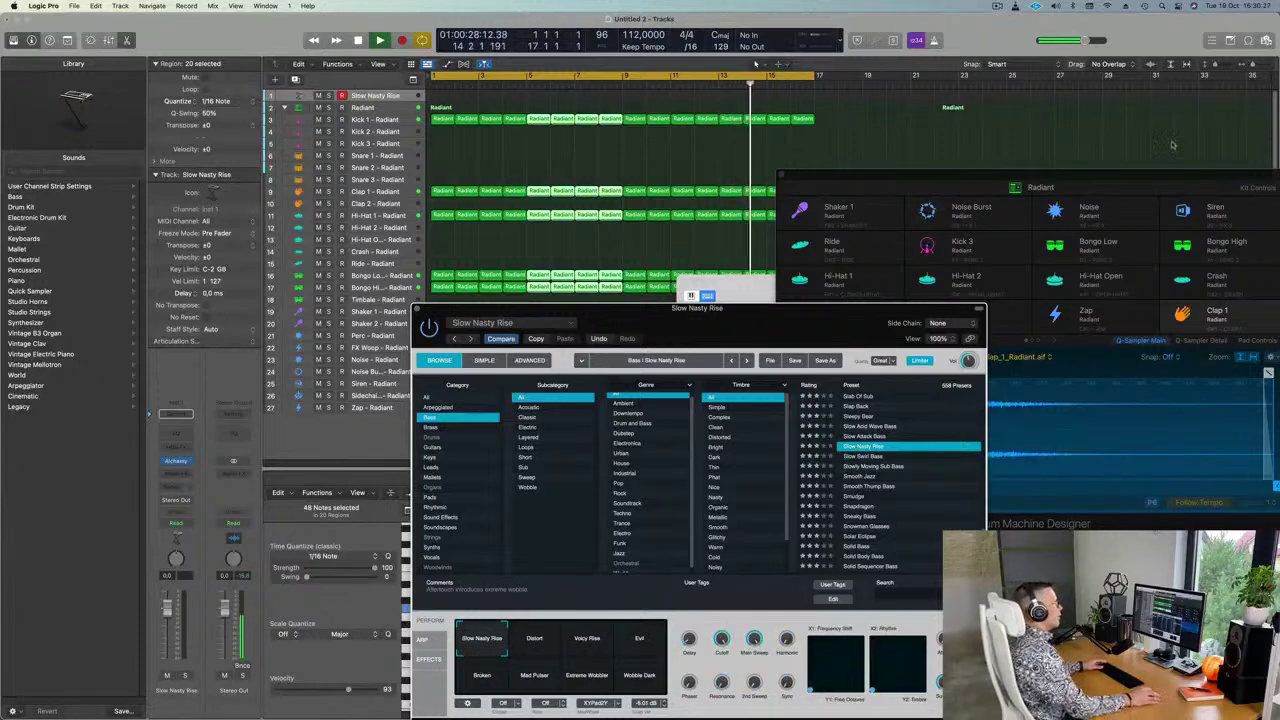
Bring the Musical Typing keyboard into clear view and try out notes on the Slow Nasty Rise track over the drums
{"action": "left_click_drag", "start_coordinate": [1008, 175], "coordinate": [1062, 278]}
{"action": "left_click_drag", "start_coordinate": [768, 288], "coordinate": [779, 186]}
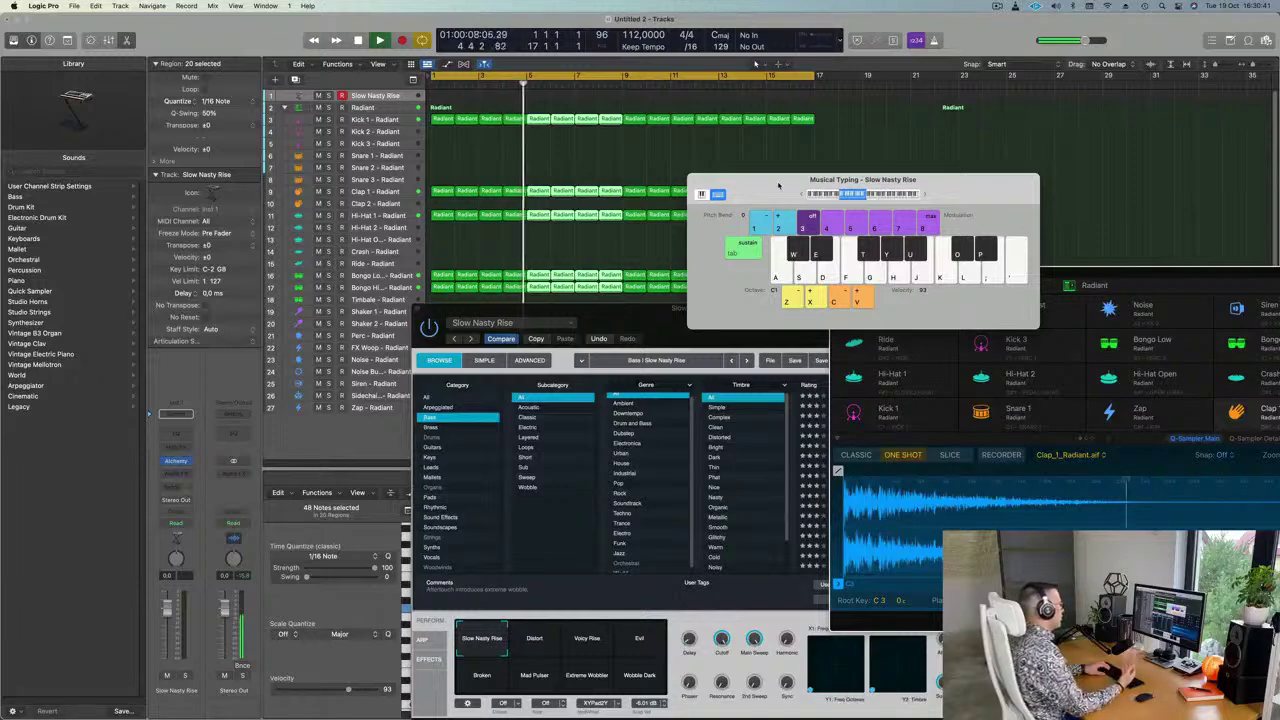
{"action": "left_click", "coordinate": [388, 95]}
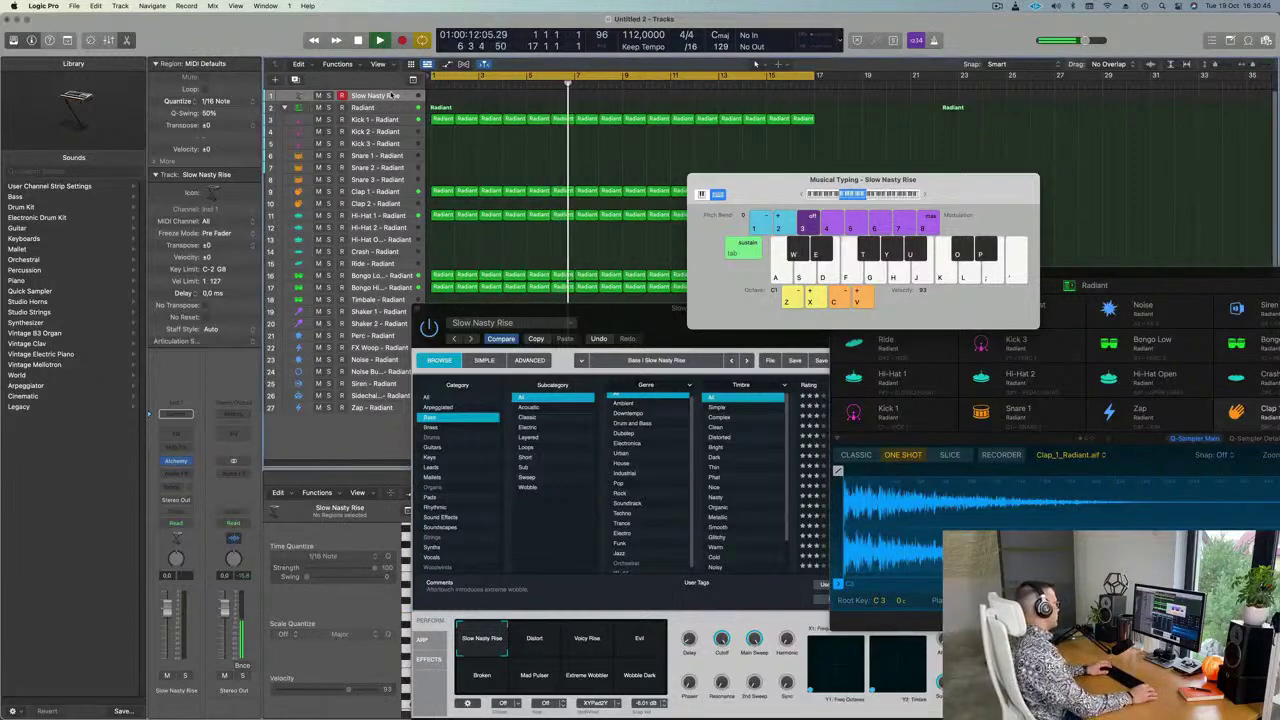
{"action": "key", "text": "h"}
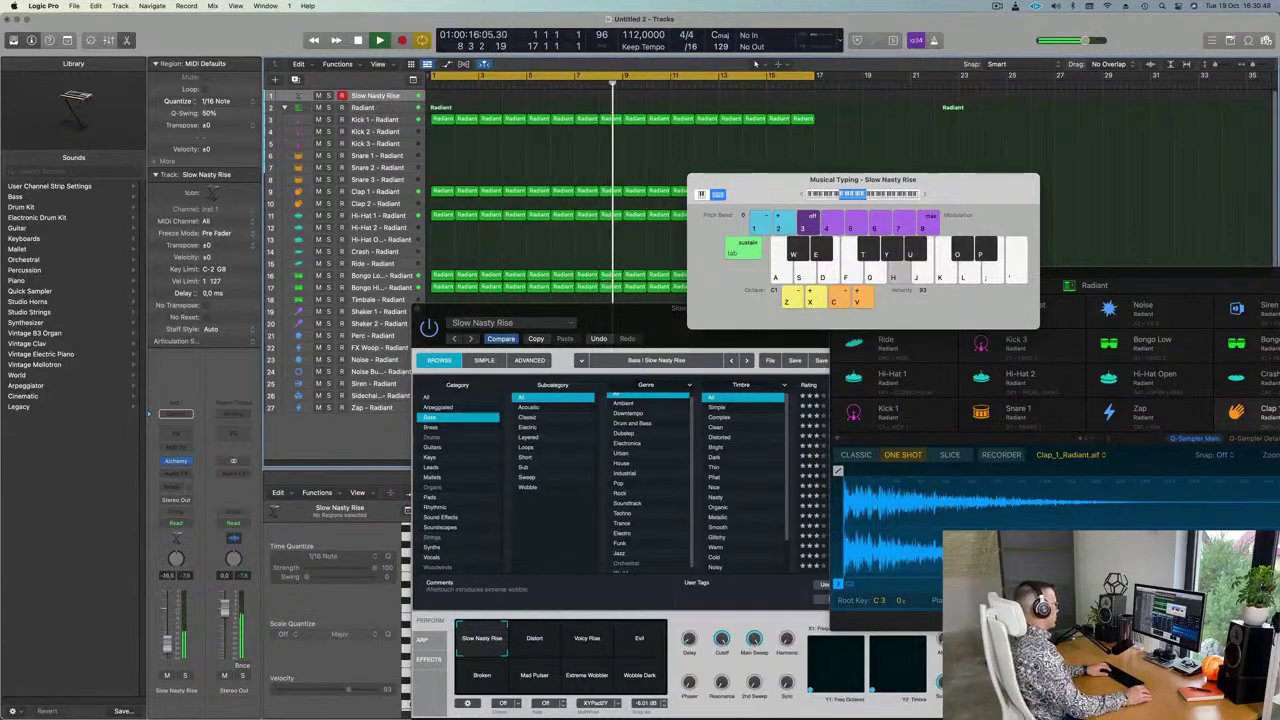
{"action": "key", "text": "j"}
{"action": "key", "text": "d"}
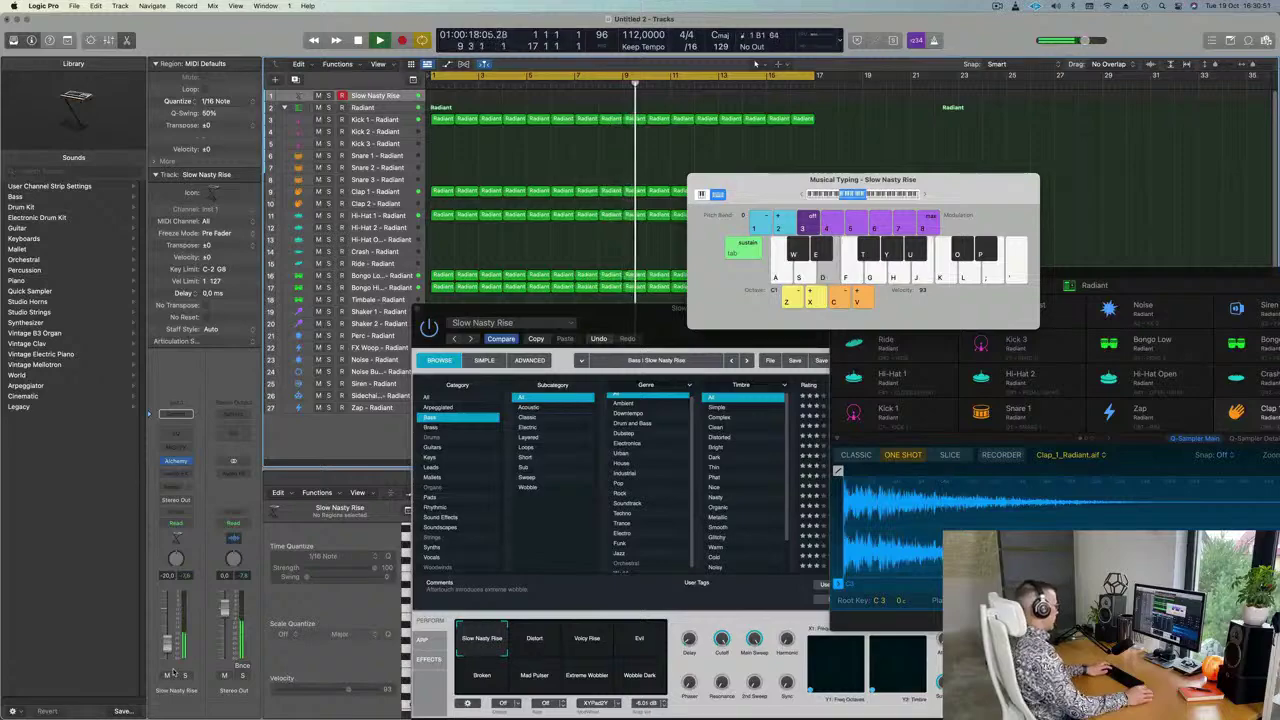
{"action": "key", "text": "semicolon"}
{"action": "key", "text": "k"}
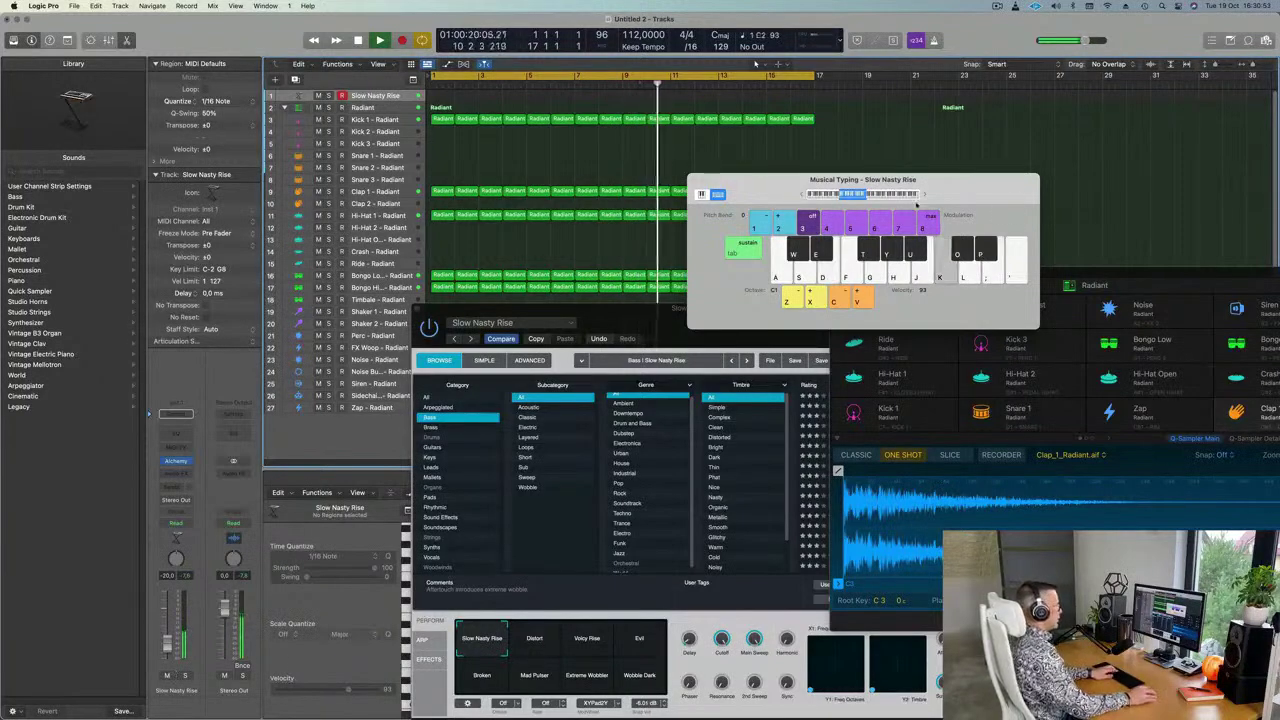
Rearrange the Musical Typing and Alchemy windows and adjust the Slow Nasty Rise track's volume while playing higher notes
{"action": "left_click_drag", "start_coordinate": [948, 184], "coordinate": [1078, 77]}
{"action": "key", "text": "l"}
{"action": "left_click_drag", "start_coordinate": [703, 321], "coordinate": [784, 114]}
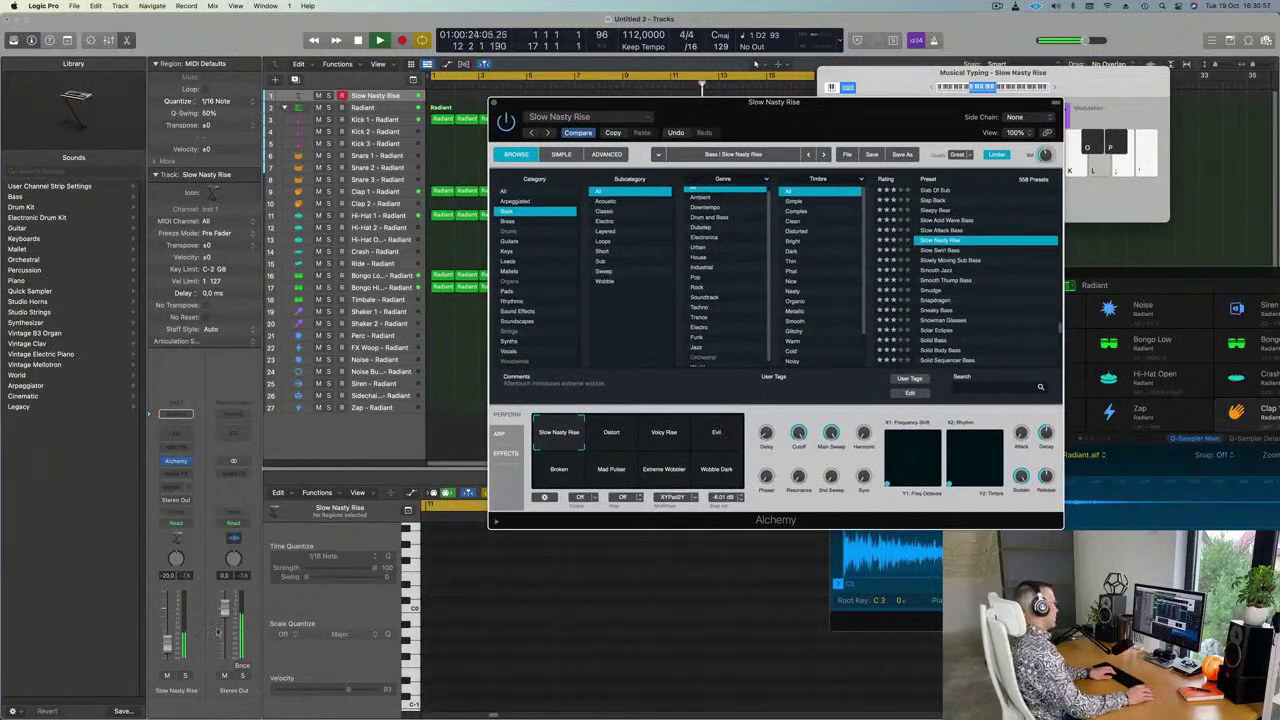
{"action": "left_click", "coordinate": [166, 643]}
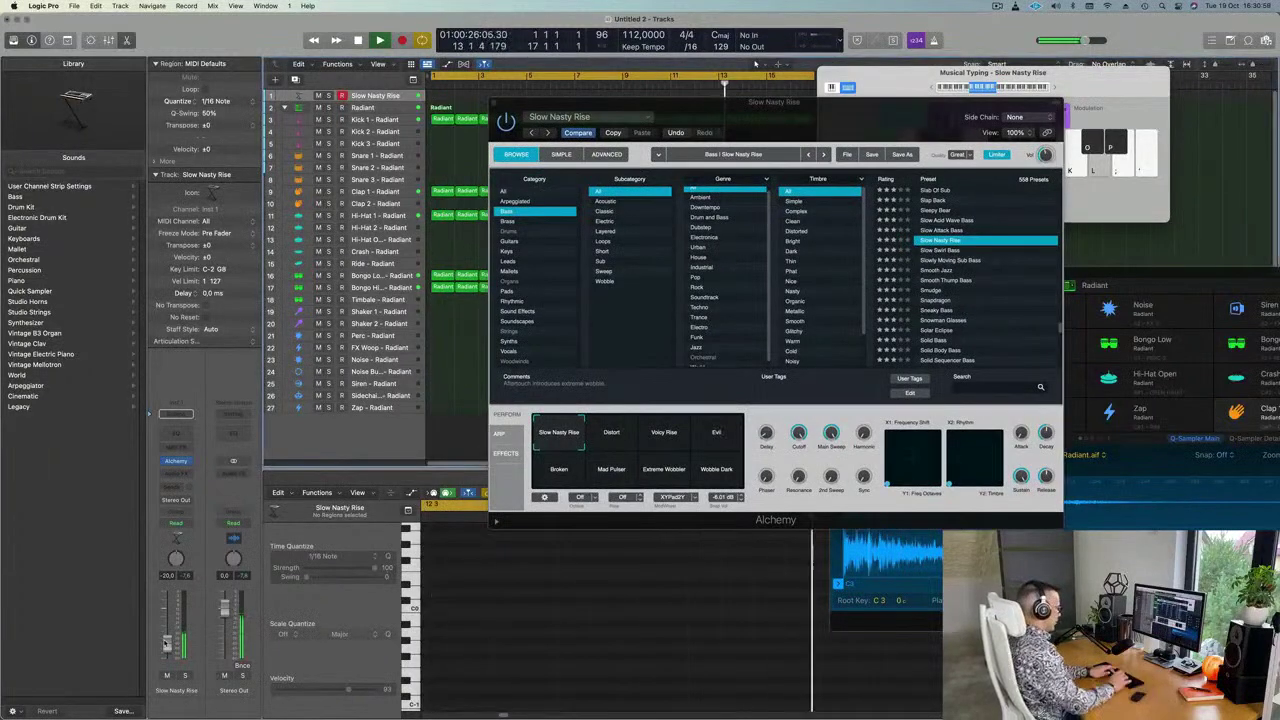
{"action": "key", "text": "apostrophe"}
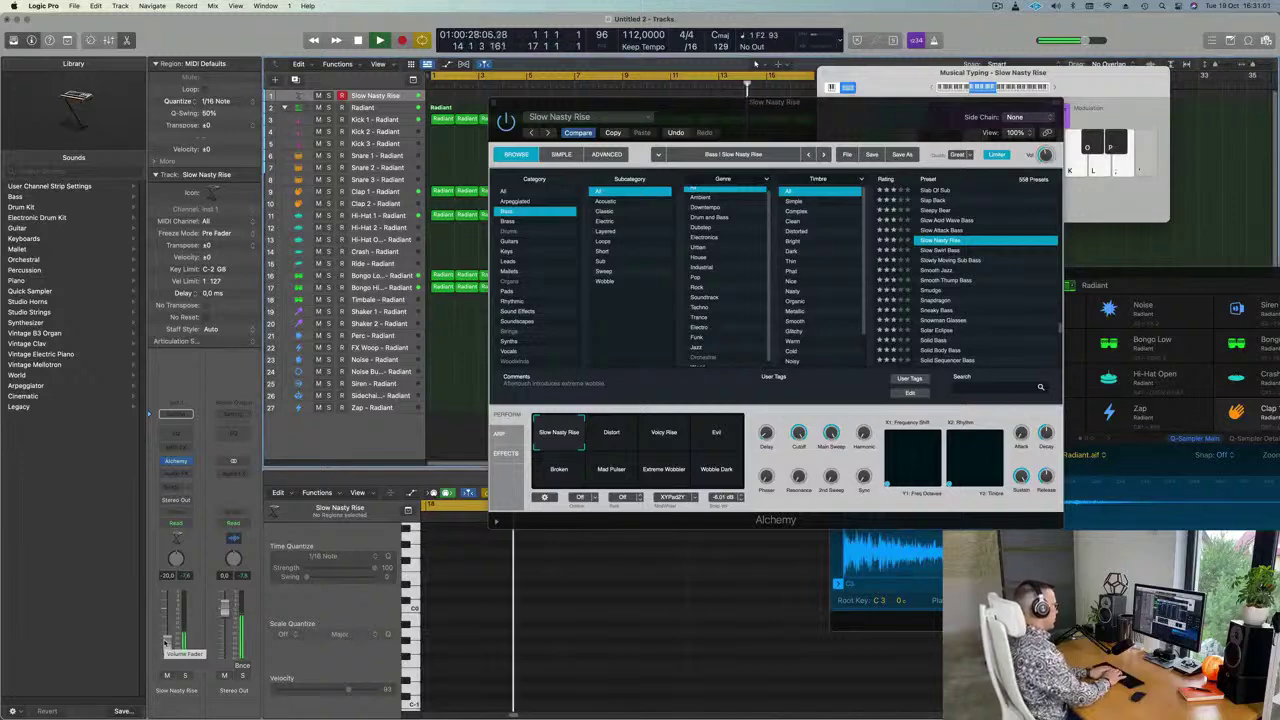
{"action": "key", "text": "l"}
{"action": "key", "text": "semicolon"}
{"action": "key", "text": "l"}
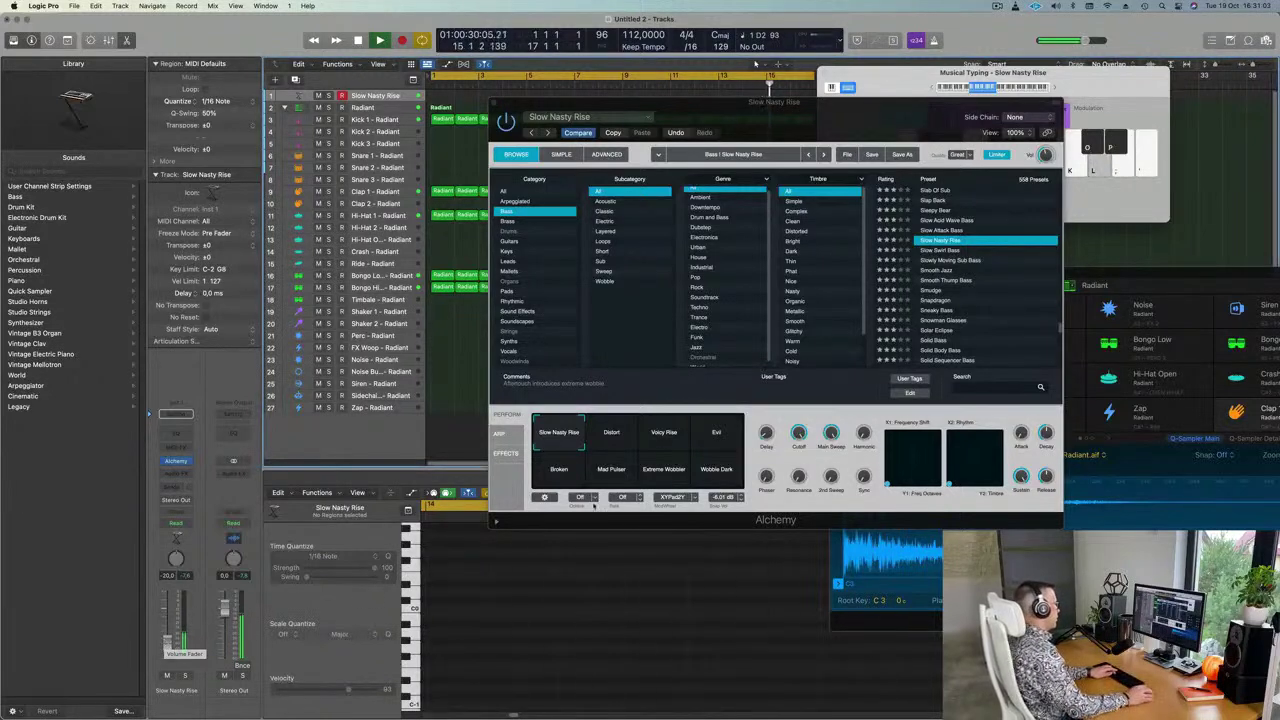
Try Alchemy's Distort and Voicy Rise performance snapshots and switch to Evil, moving the synth window clear of the keyboard
{"action": "left_click", "coordinate": [610, 437]}
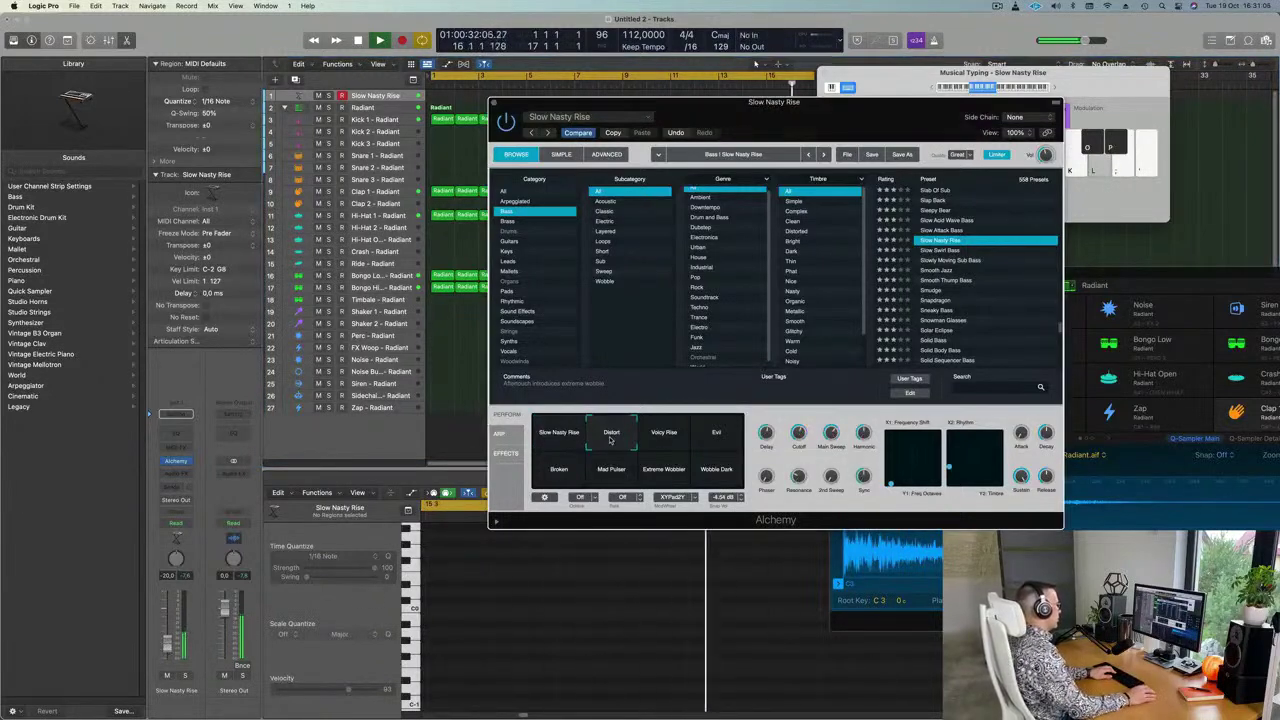
{"action": "left_click", "coordinate": [664, 440]}
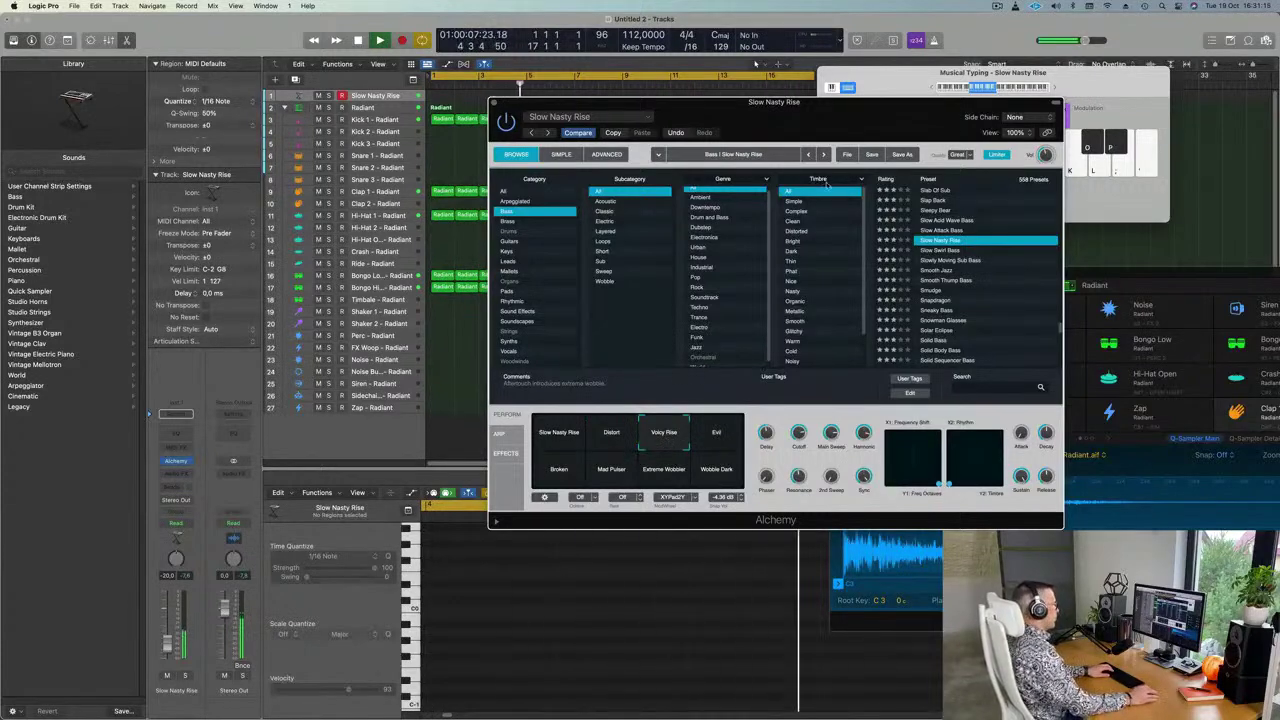
{"action": "left_click_drag", "start_coordinate": [770, 102], "coordinate": [842, 178]}
{"action": "left_click", "coordinate": [792, 513]}
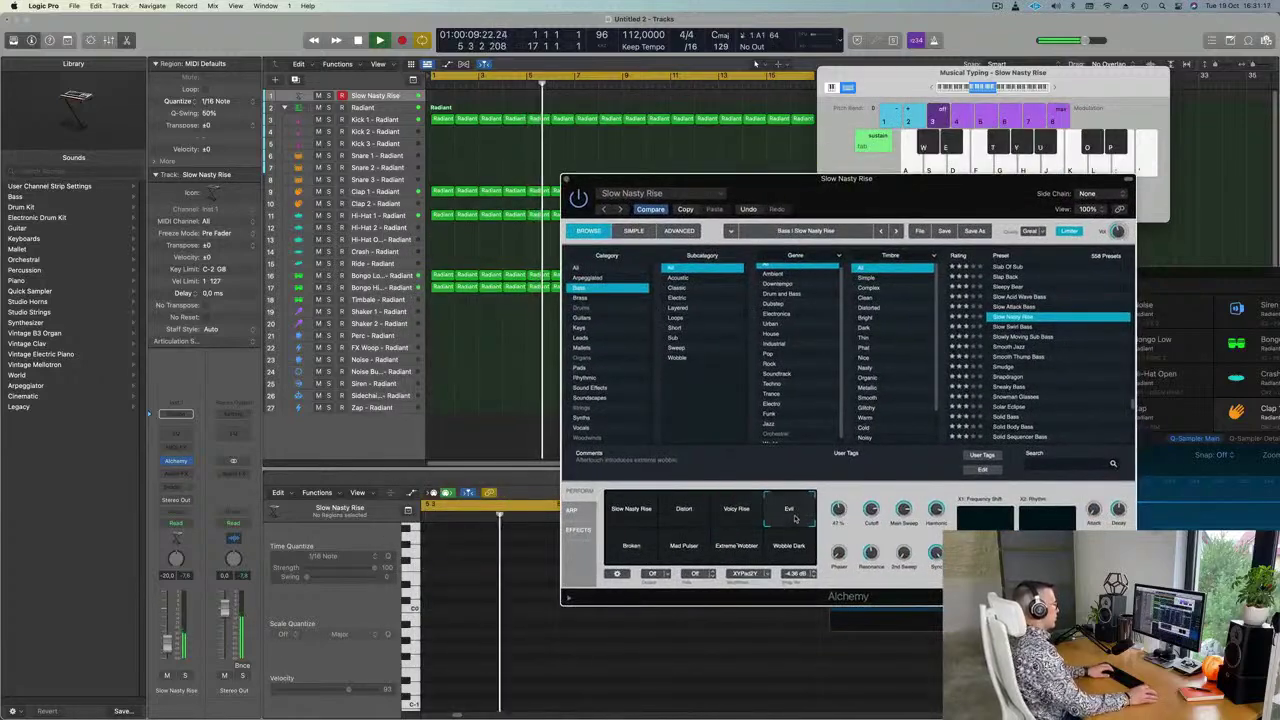
Try Alchemy's Broken, Mad Pulser and Extreme Wobbler snapshots, switch to Wobble Dark and play notes with it over the drums
{"action": "key", "text": "h"}
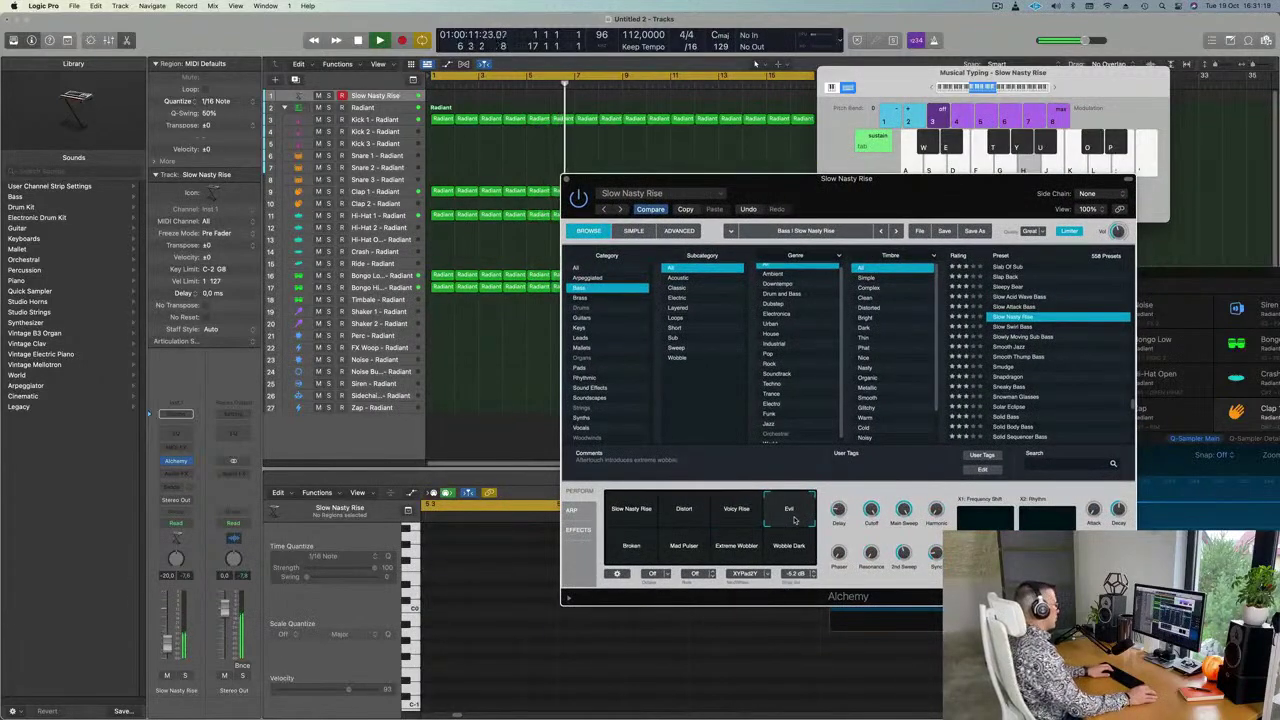
{"action": "left_click", "coordinate": [643, 553]}
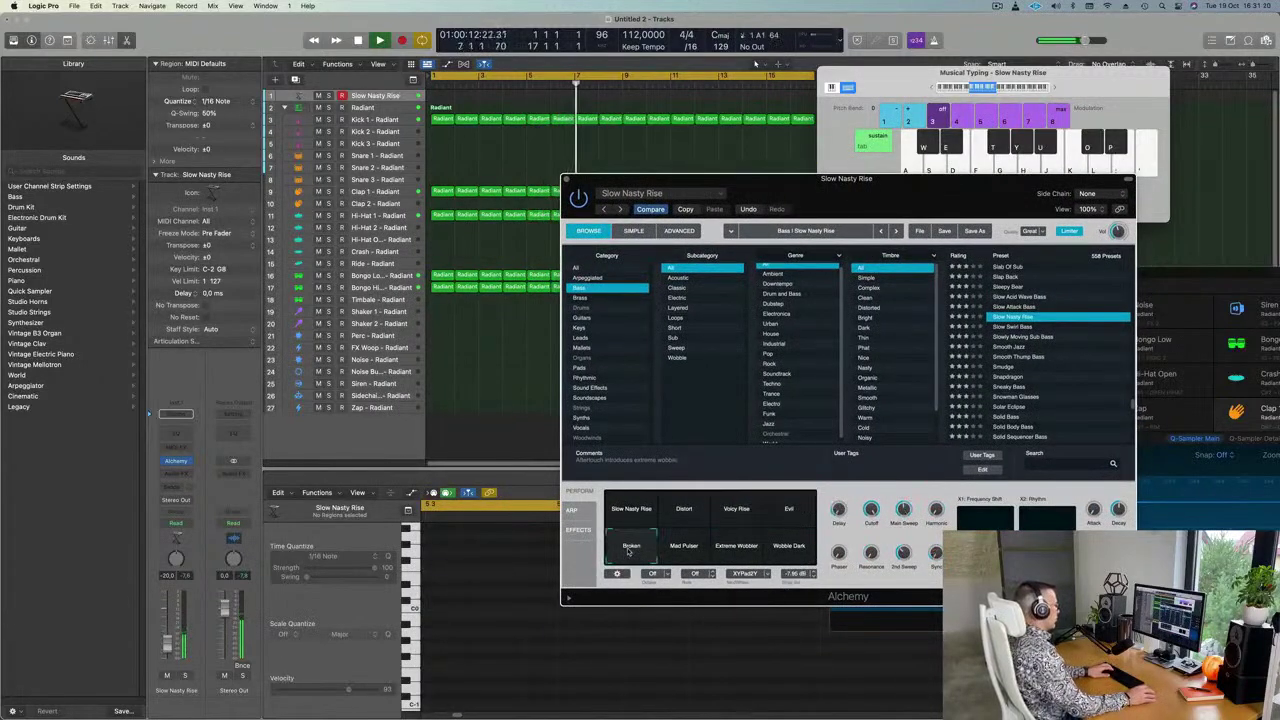
{"action": "left_click", "coordinate": [684, 548]}
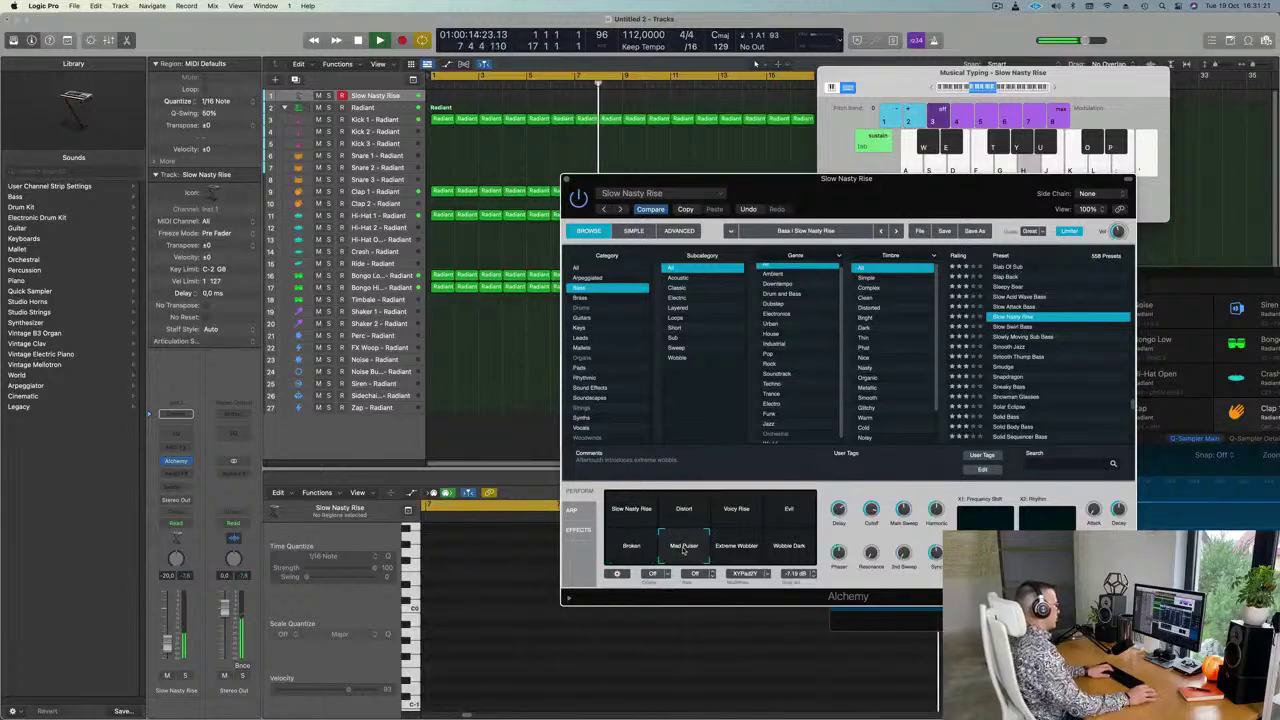
{"action": "left_click", "coordinate": [743, 549]}
{"action": "left_click", "coordinate": [780, 550]}
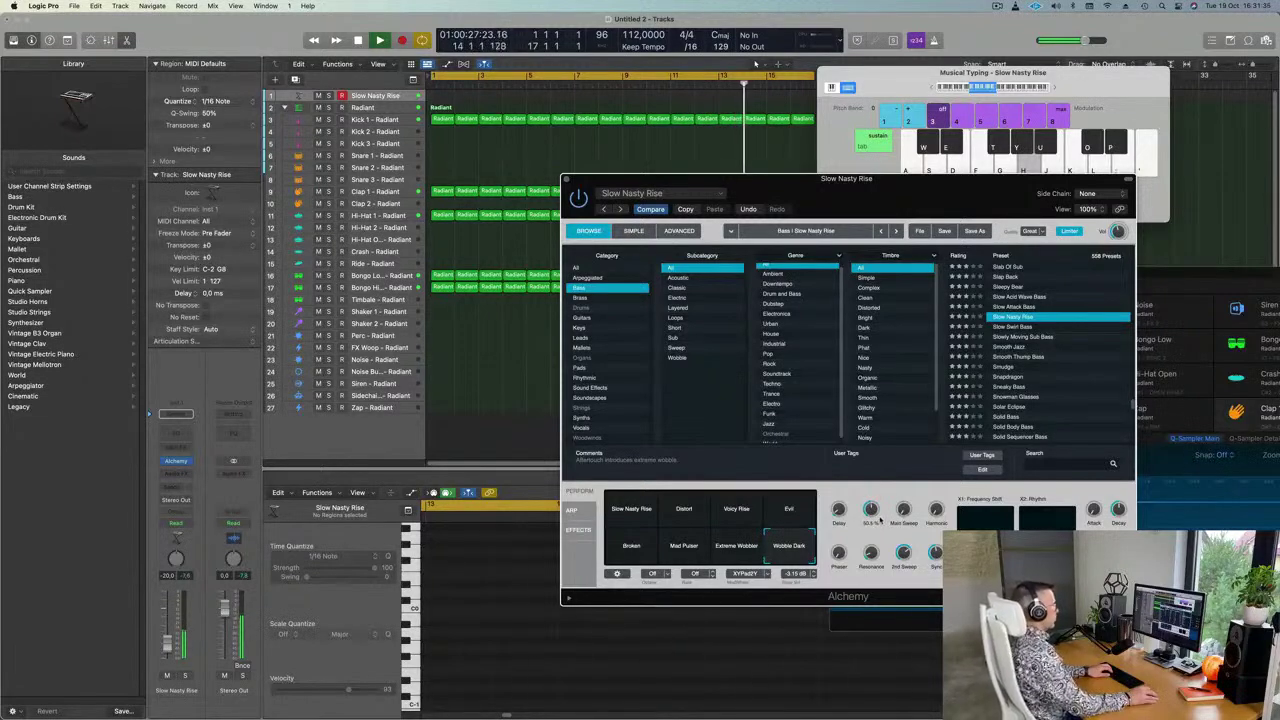
{"action": "key", "text": "h"}
{"action": "key", "text": "h"}
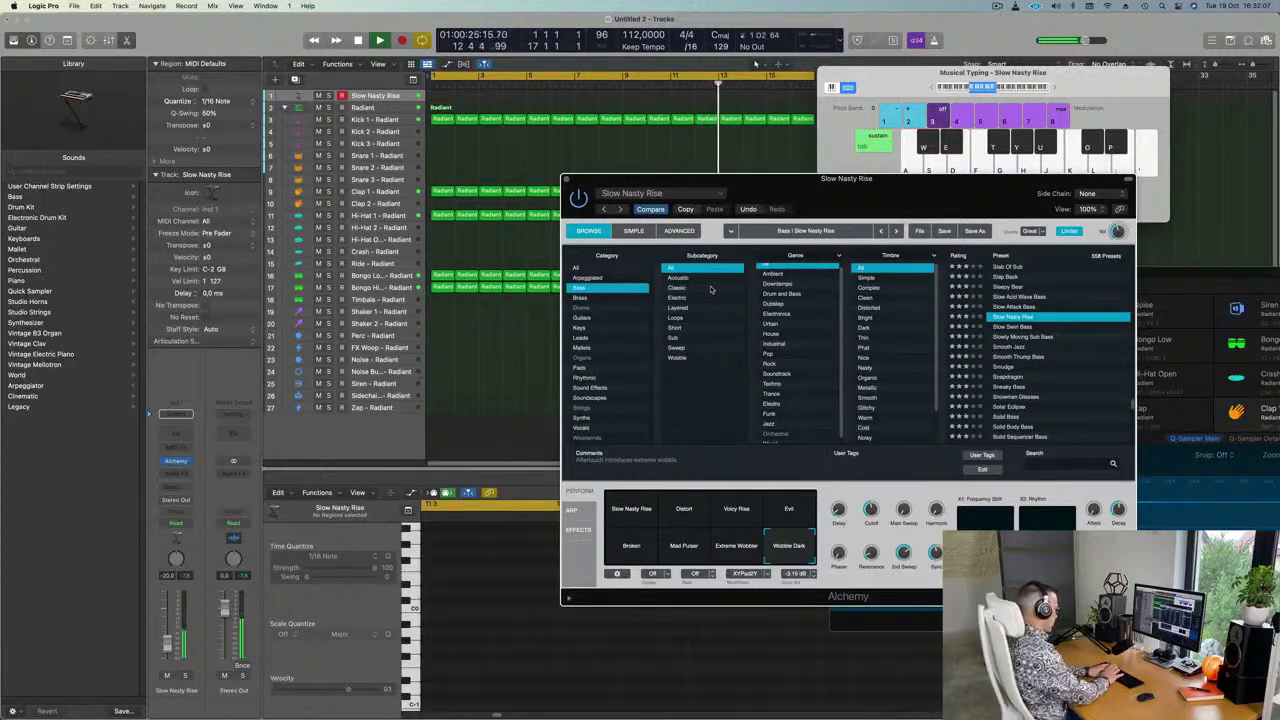
Record a bass line on the Slow Nasty Rise track and place the region on bars 1 to 4
{"action": "key", "text": "r"}
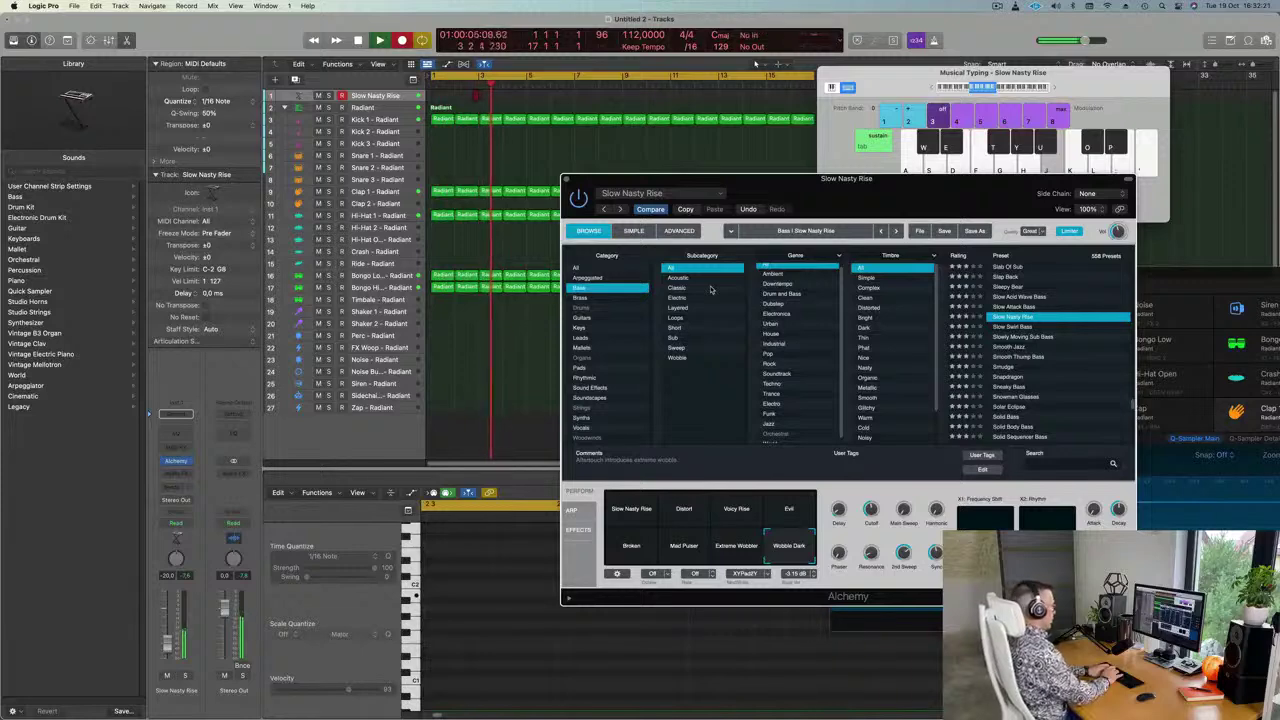
{"action": "key", "text": "k"}
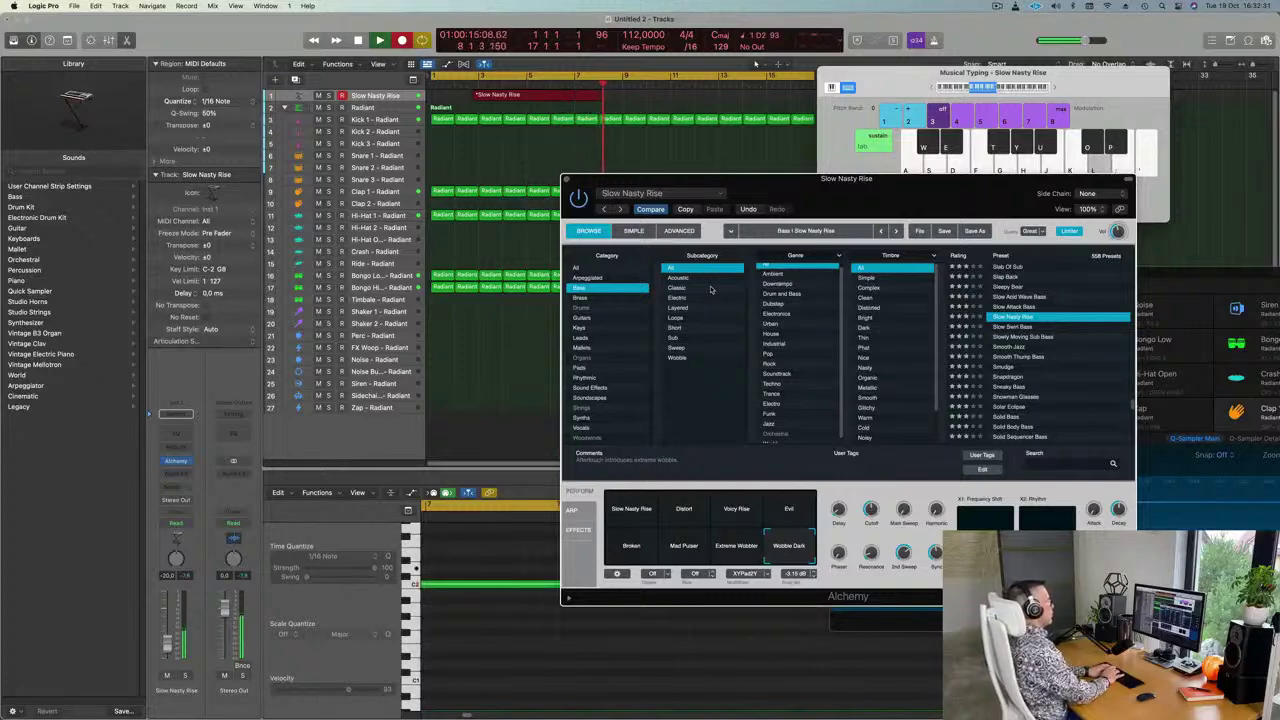
{"action": "key", "text": "space"}
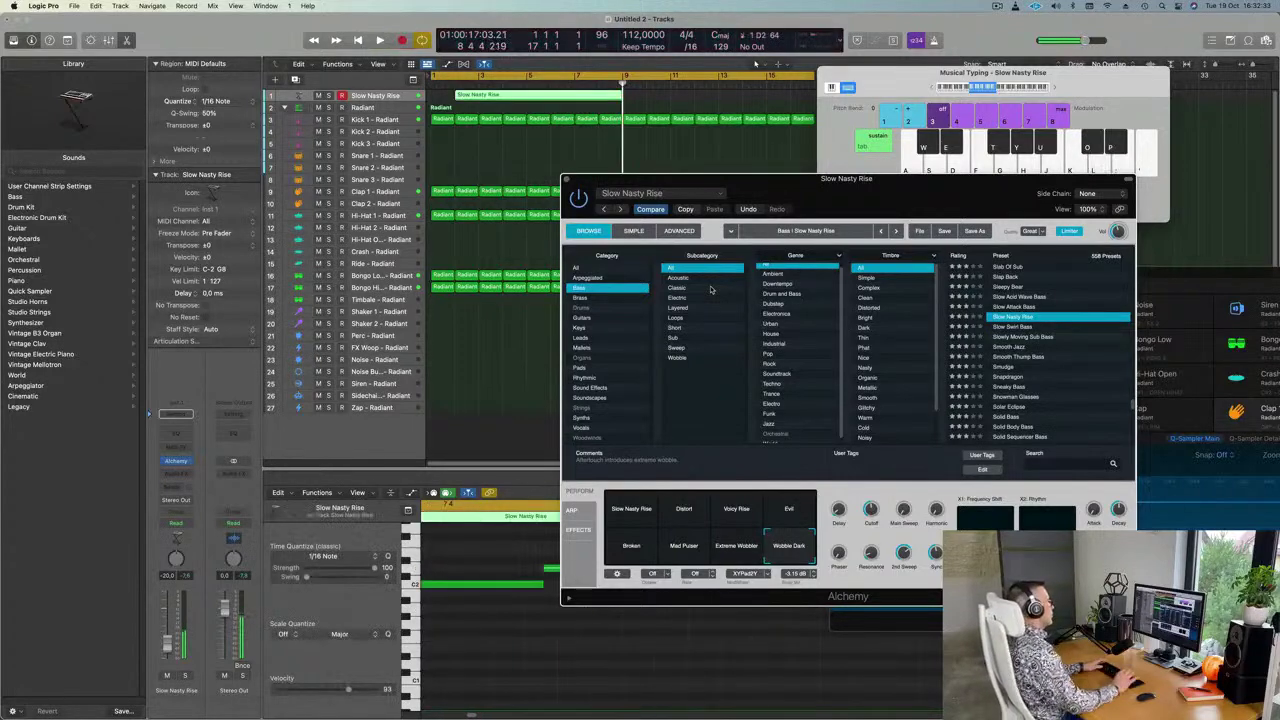
{"action": "left_click", "coordinate": [528, 97]}
{"action": "mouse_move", "coordinate": [455, 96]}
{"action": "left_mouse_down"}
{"action": "mouse_move", "coordinate": [535, 95]}
{"action": "mouse_move", "coordinate": [458, 96]}
{"action": "left_mouse_up"}
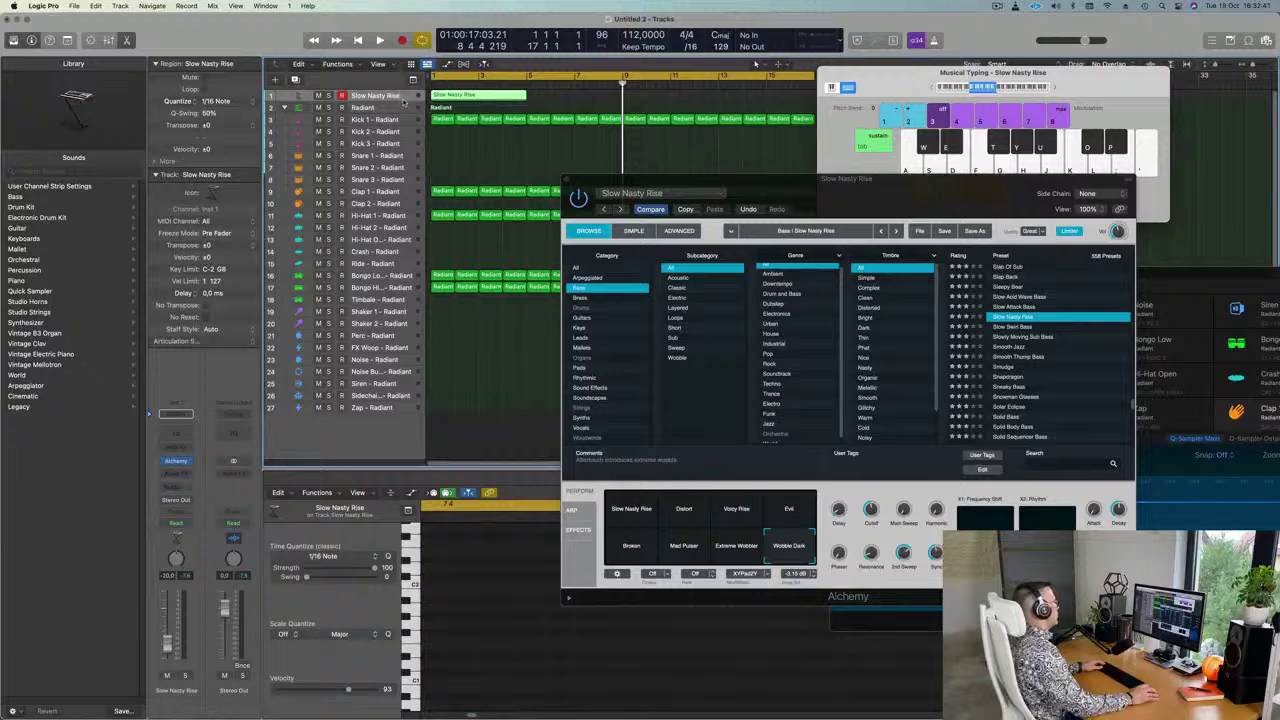
Enlarge the Slow Nasty Rise track and open its region in the Piano Roll, moving the Alchemy window off the notes
{"action": "left_click_drag", "start_coordinate": [407, 104], "coordinate": [405, 236]}
{"action": "key", "text": "e"}
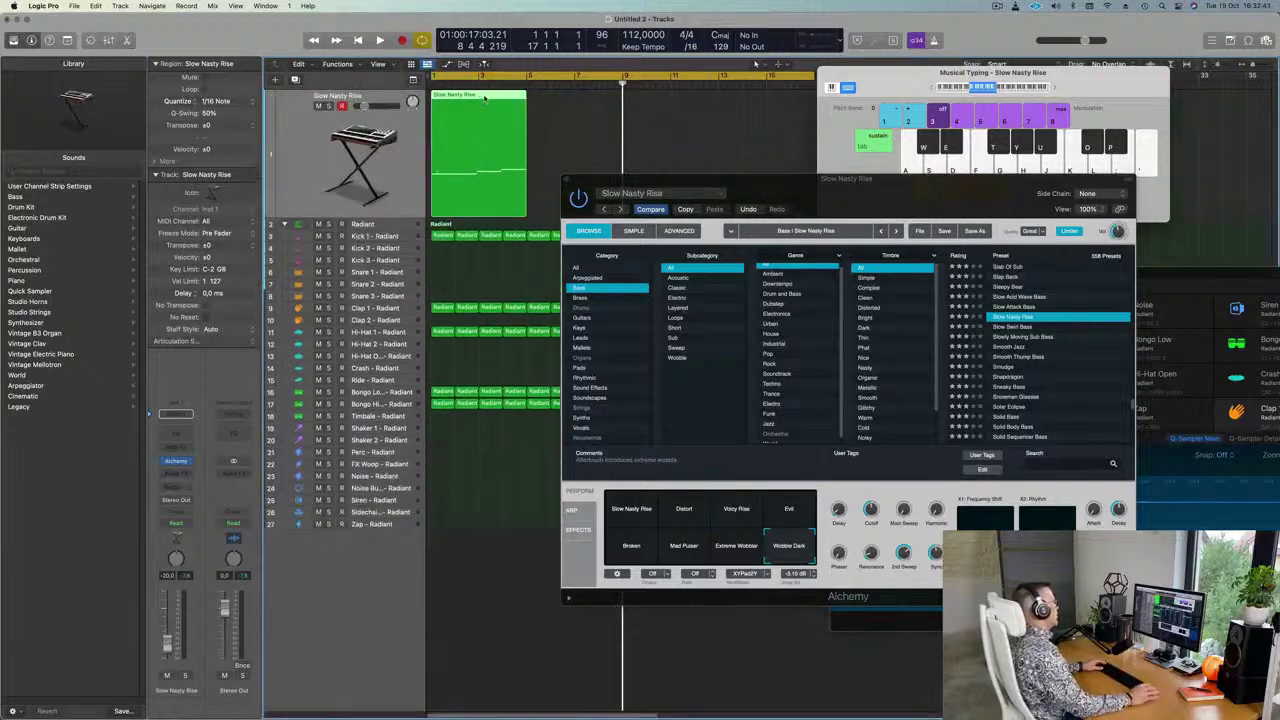
{"action": "key", "text": "e"}
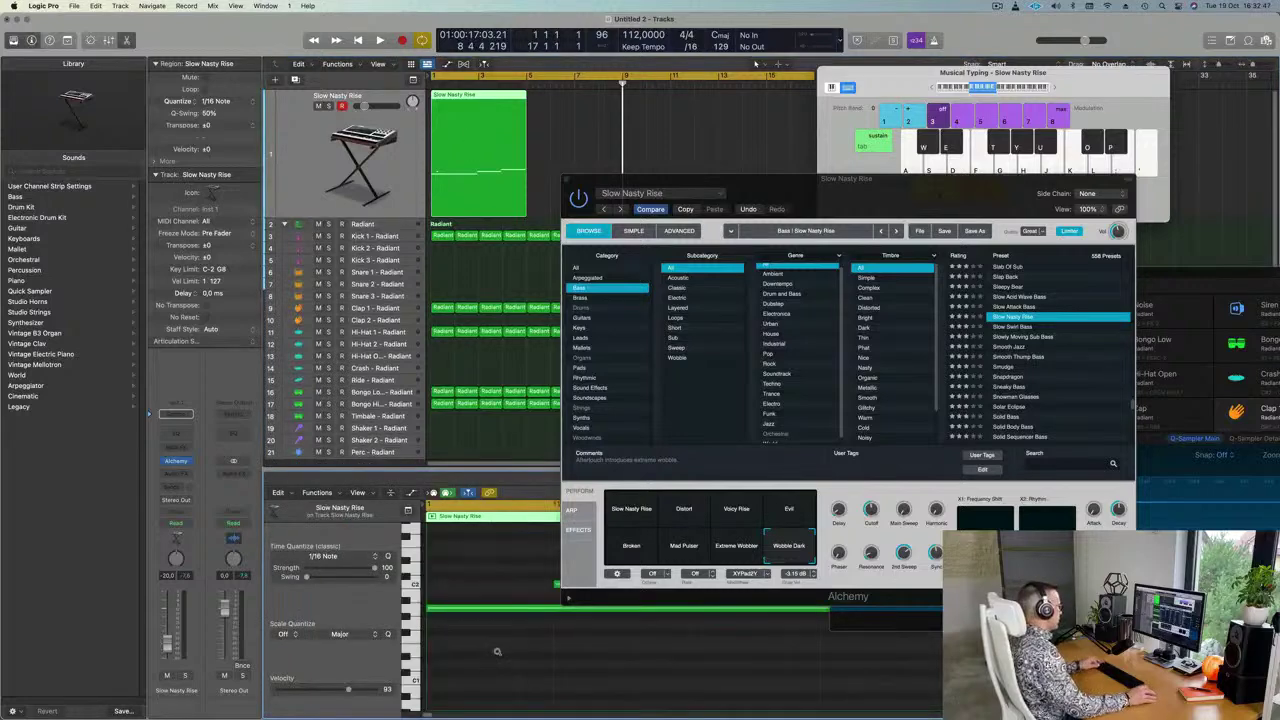
{"action": "left_click_drag", "start_coordinate": [456, 560], "coordinate": [492, 600]}
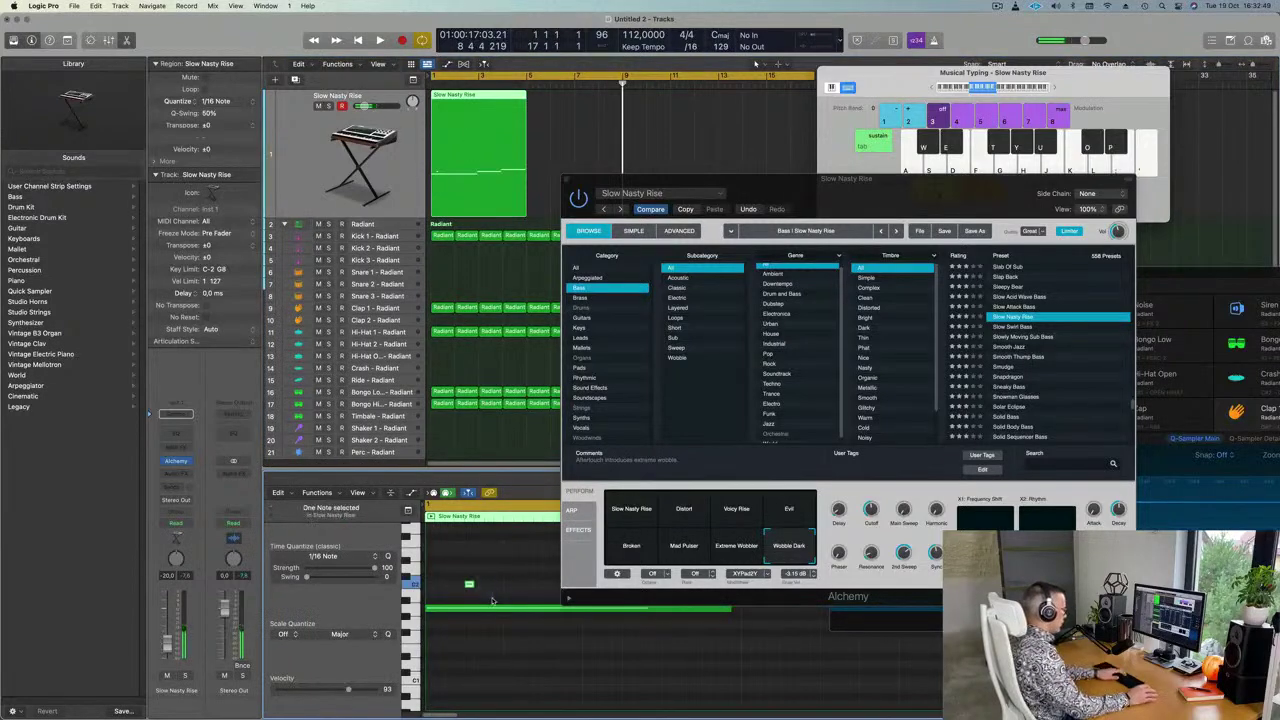
{"action": "left_click_drag", "start_coordinate": [848, 204], "coordinate": [1241, 214]}
{"action": "left_click", "coordinate": [662, 695]}
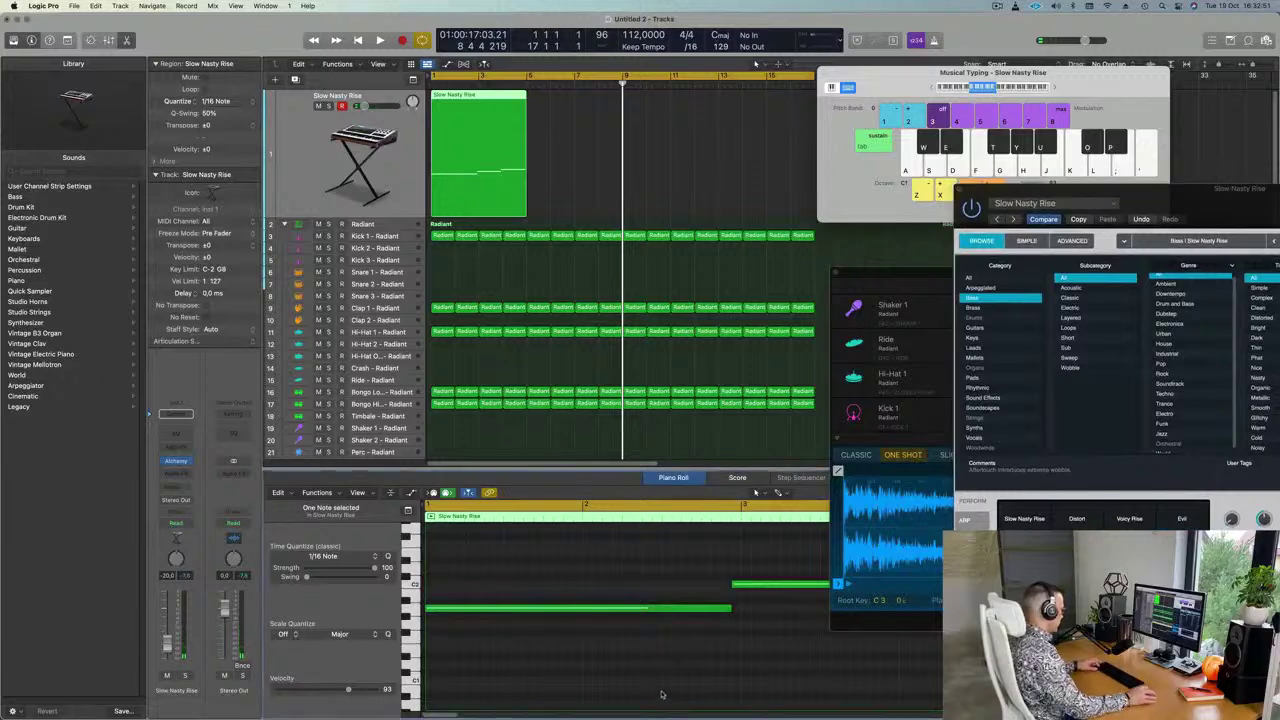
Tidy the three bass notes in the Piano Roll, extending the first note up to bar 3
{"action": "key", "text": "super+a"}
{"action": "scroll", "coordinate": [763, 592], "scroll_direction": "down", "scroll_amount": 2}
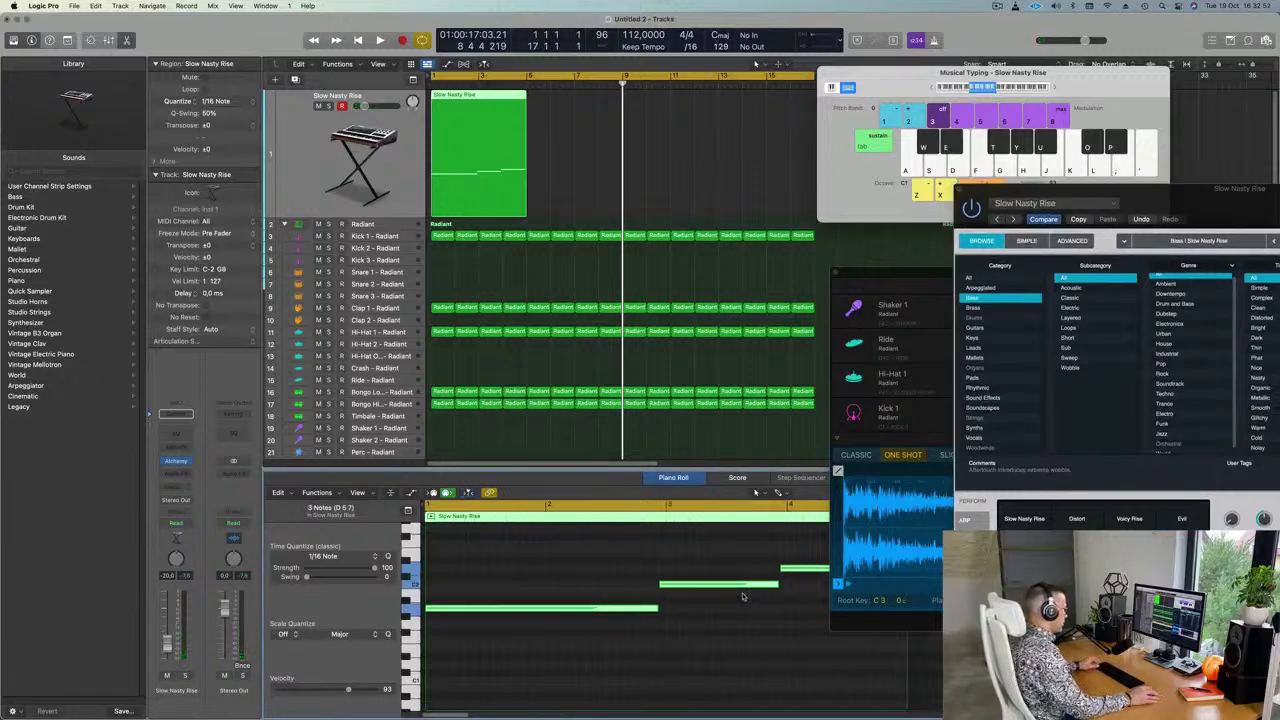
{"action": "left_click_drag", "start_coordinate": [730, 549], "coordinate": [721, 591]}
{"action": "key", "text": "super+Left"}
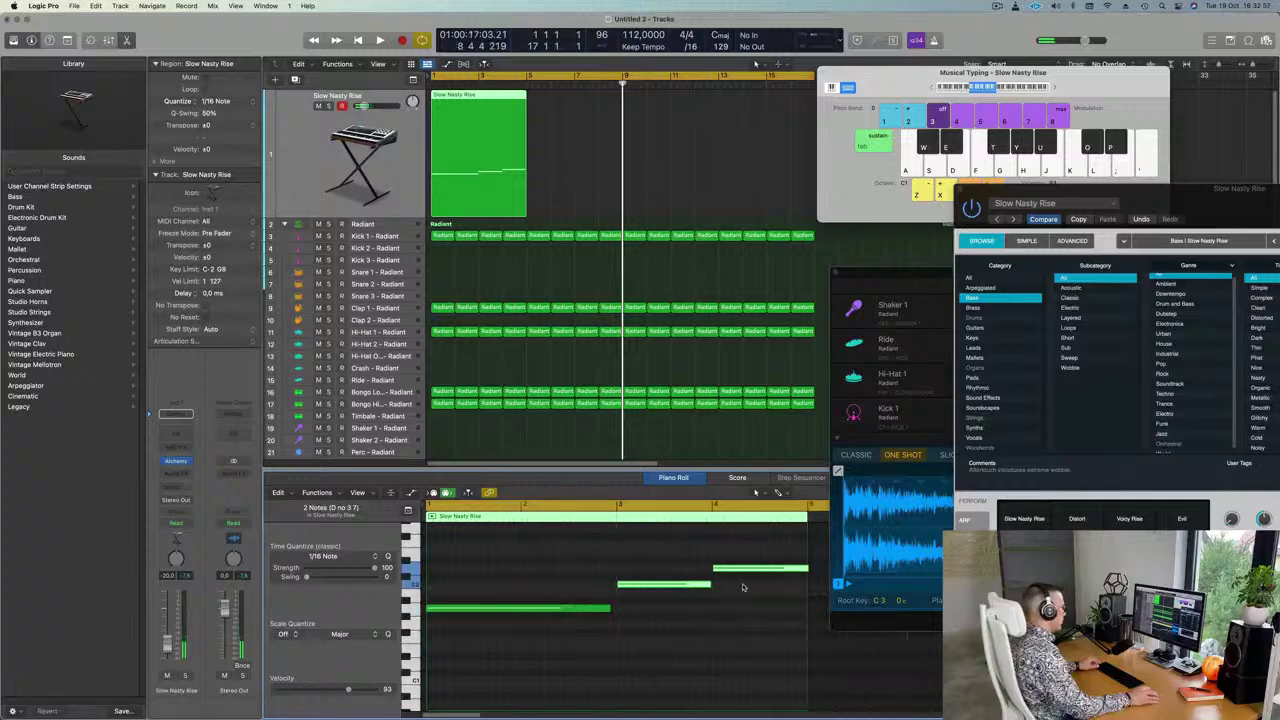
{"action": "key", "text": "super+a"}
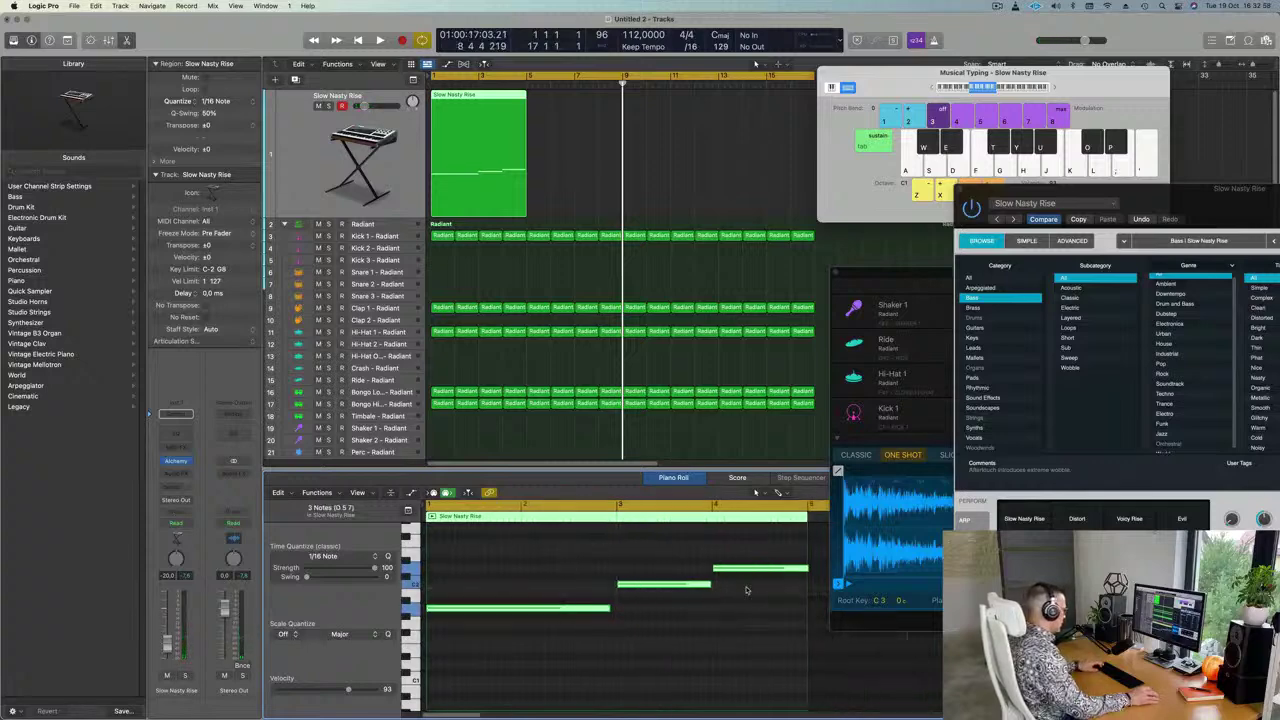
{"action": "left_click", "coordinate": [771, 585]}
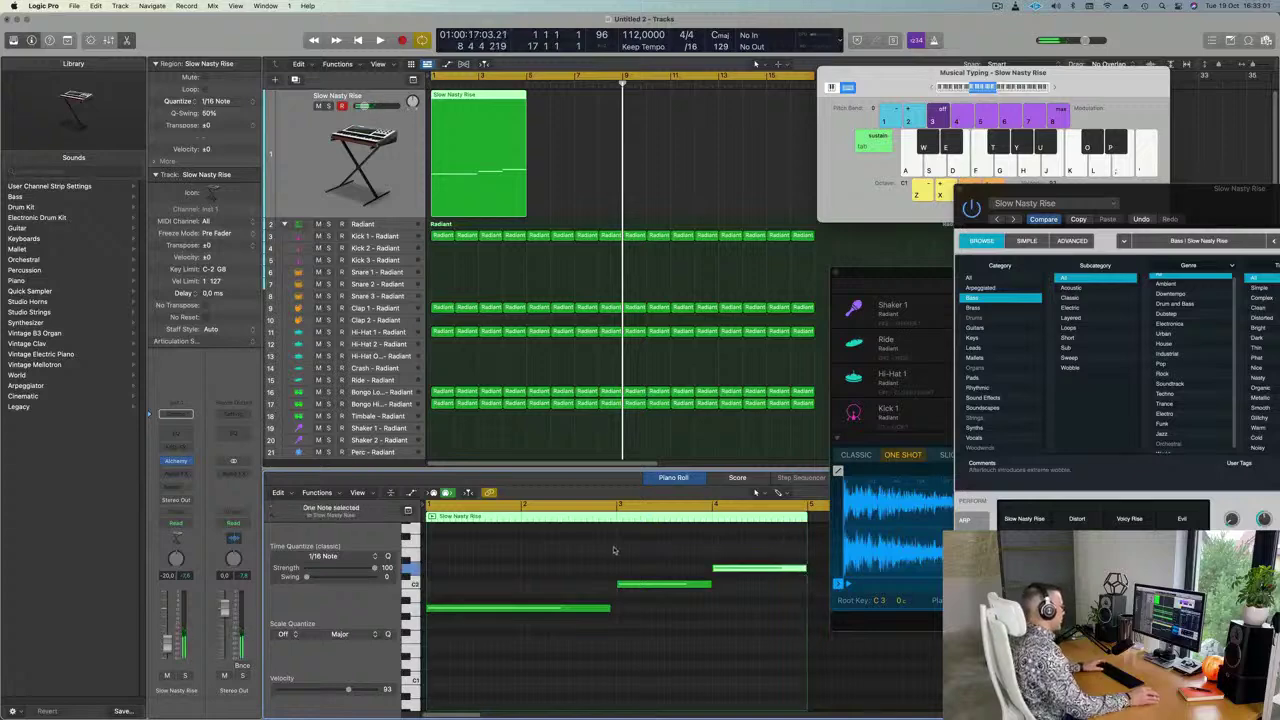
{"action": "key", "text": "space"}
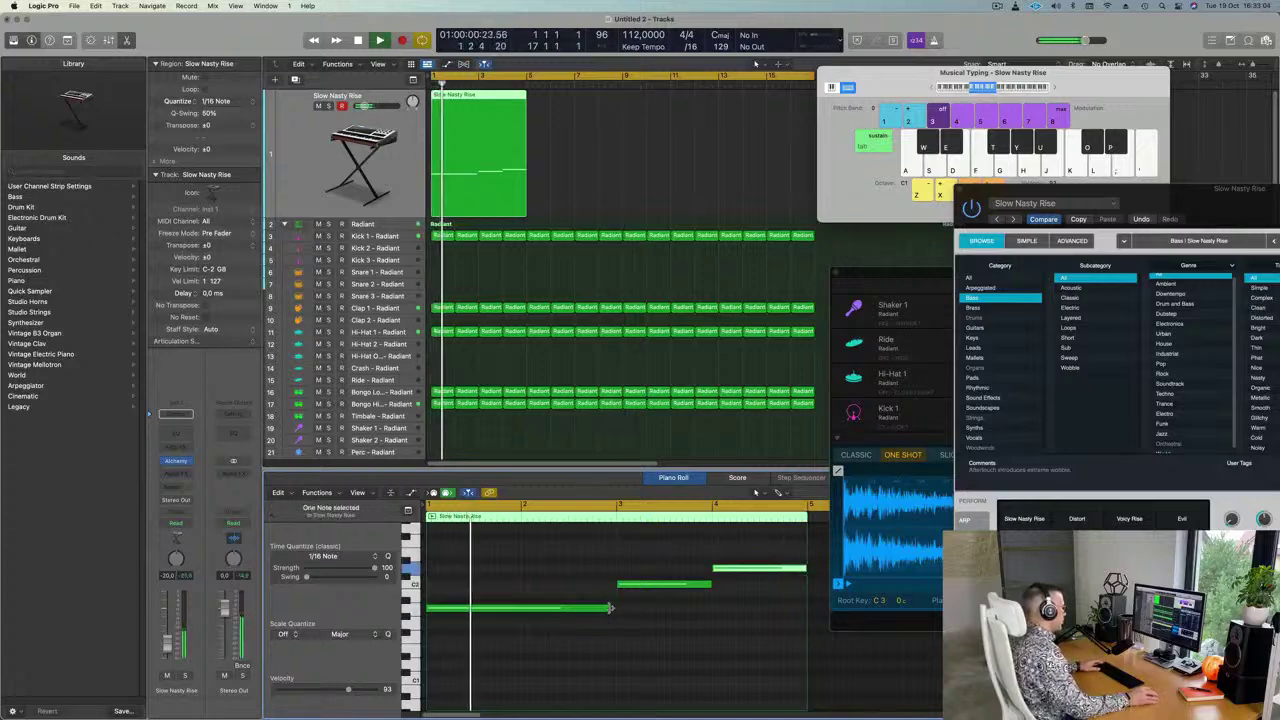
{"action": "left_click_drag", "start_coordinate": [609, 608], "coordinate": [615, 609]}
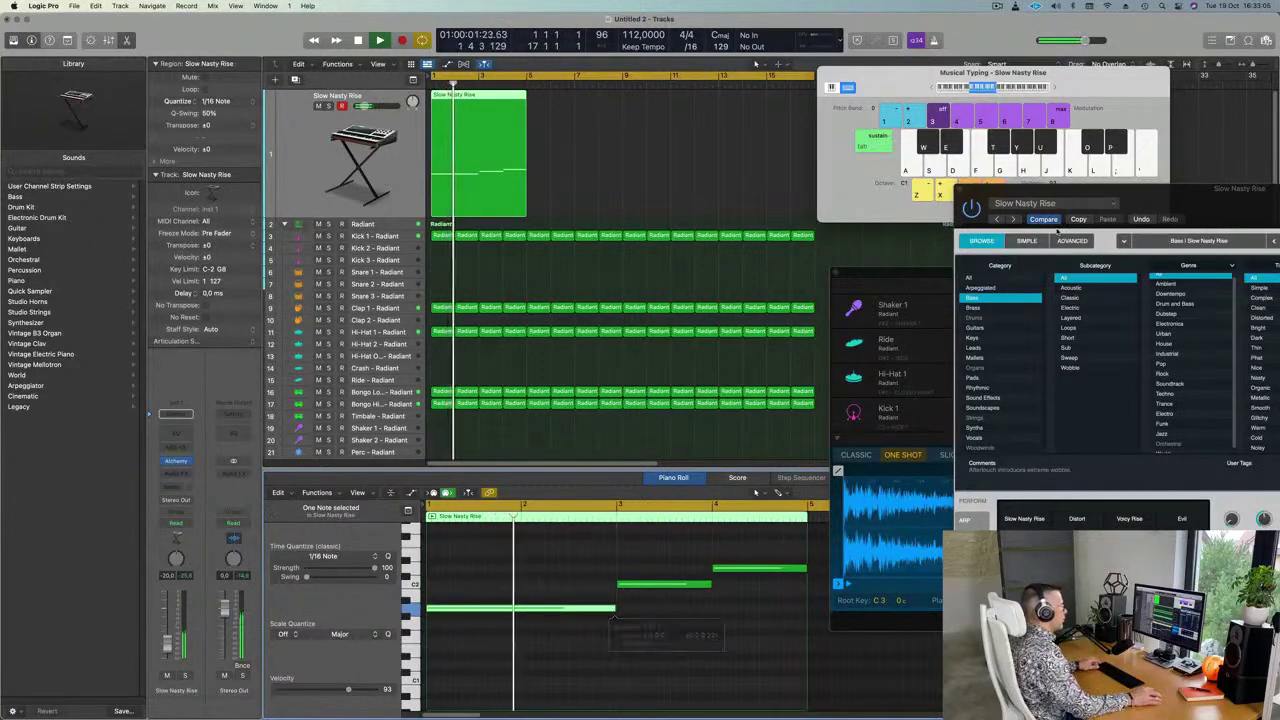
Bring the Alchemy window back into view and adjust its Main Sweep while playing the bass line from the start
{"action": "left_click_drag", "start_coordinate": [1220, 197], "coordinate": [820, 172]}
{"action": "key", "text": "space"}
{"action": "key", "text": "space"}
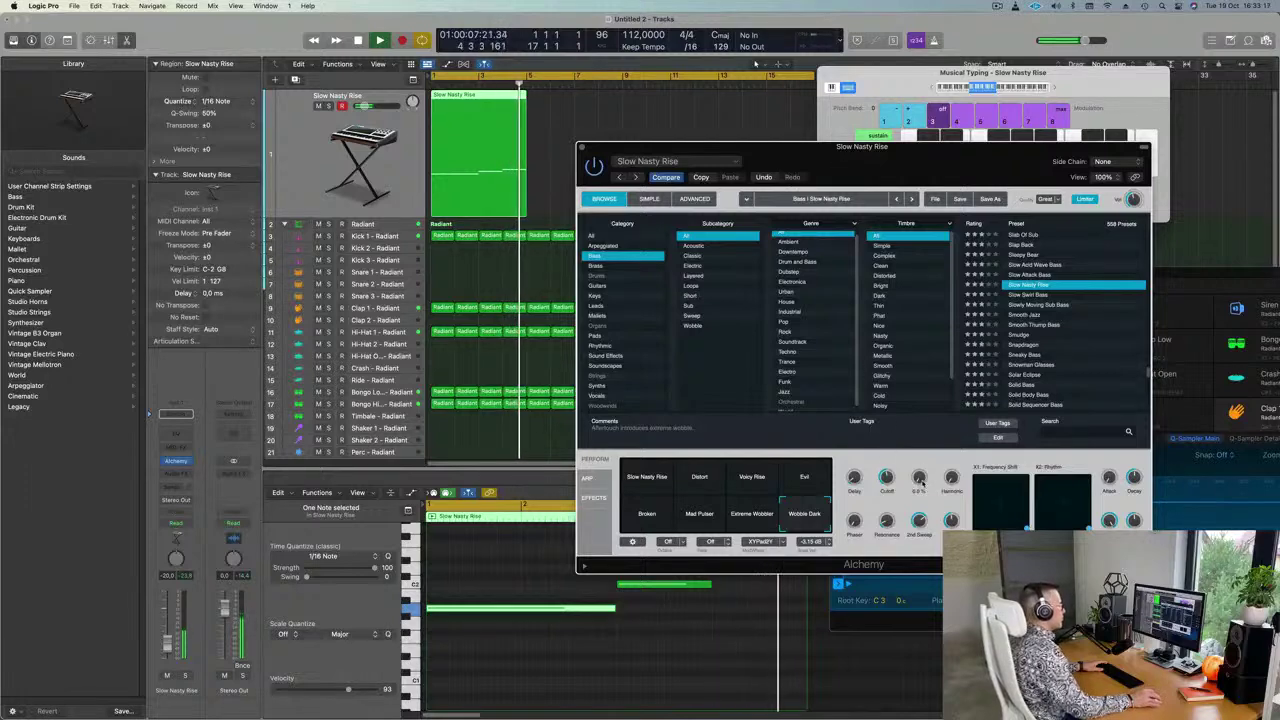
{"action": "key", "text": "space"}
{"action": "key", "text": "Return"}
{"action": "key", "text": "space"}
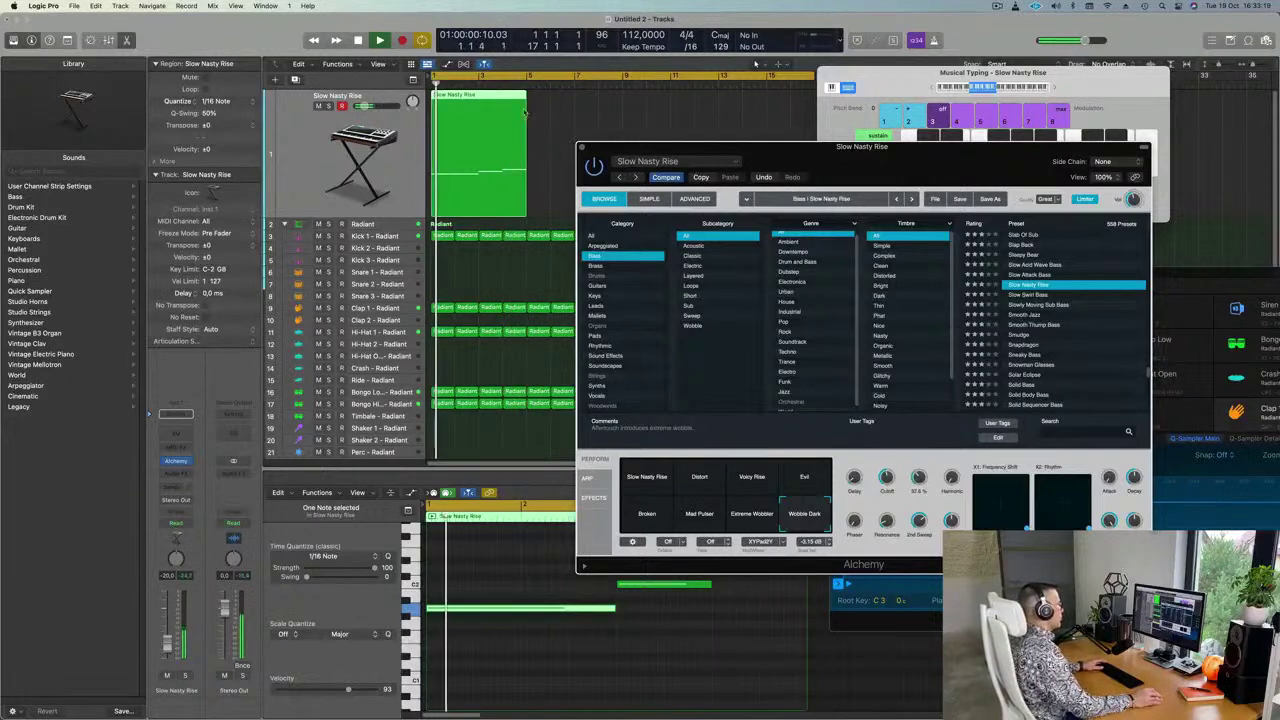
Repeat the Slow Nasty Rise region three times to fill all 16 bars
{"action": "left_click", "coordinate": [486, 131]}
{"action": "key", "text": "super+r"}
{"action": "key", "text": "super+r"}
{"action": "key", "text": "super+r"}
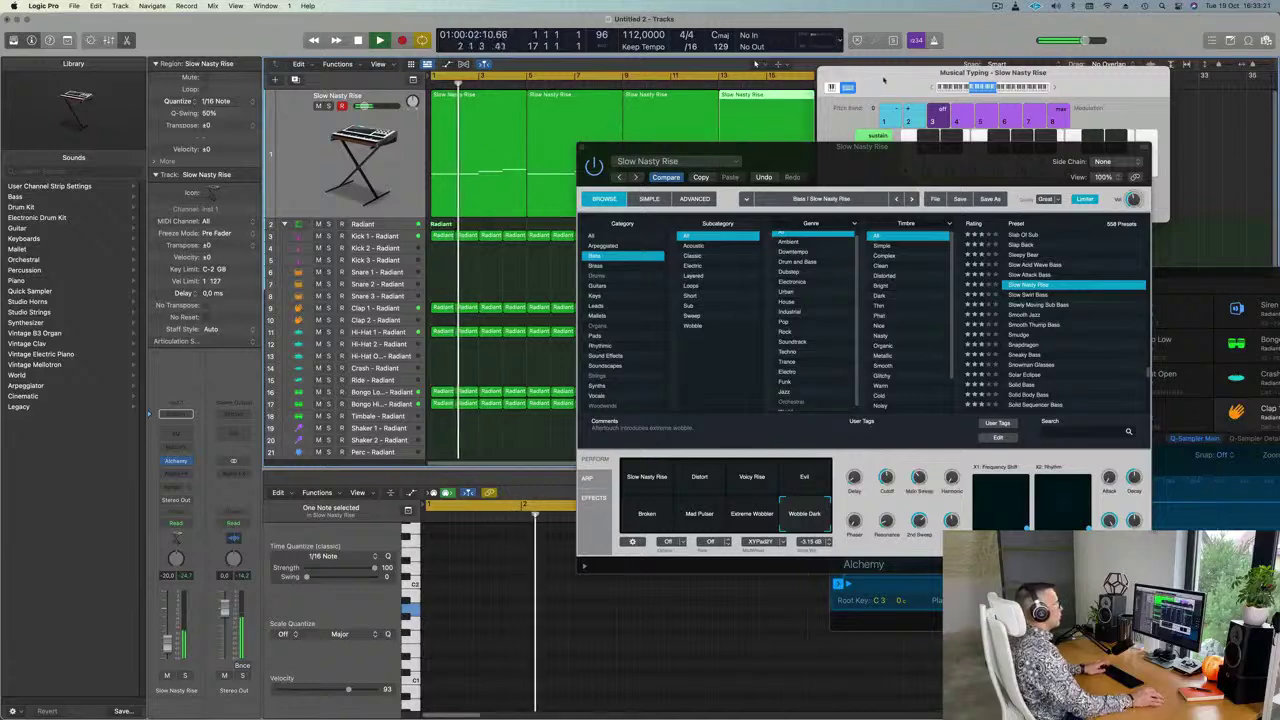
Move the Musical Typing and Alchemy windows apart and shape the bass with the performance knobs during playback, leaving Delay at 0%
{"action": "left_click_drag", "start_coordinate": [884, 78], "coordinate": [1056, 91]}
{"action": "key", "text": "space"}
{"action": "left_click_drag", "start_coordinate": [895, 156], "coordinate": [912, 136]}
{"action": "key", "text": "space"}
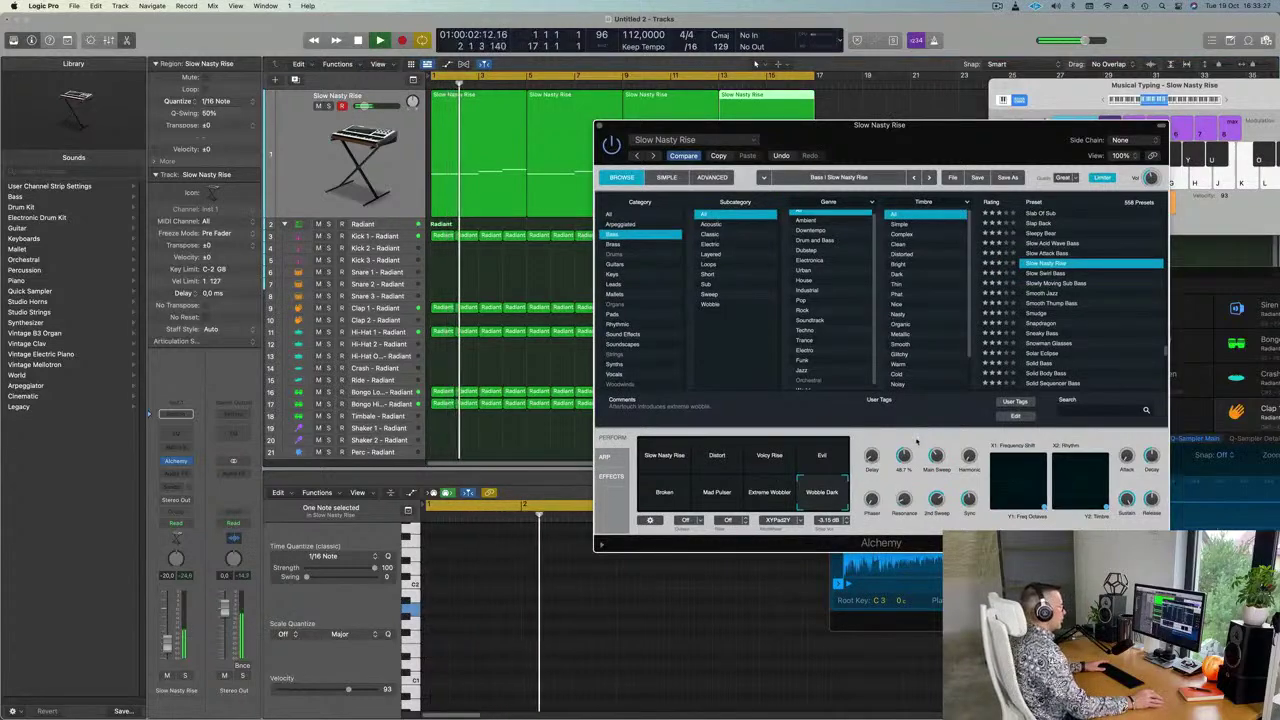
{"action": "left_click_drag", "start_coordinate": [940, 457], "coordinate": [978, 358]}
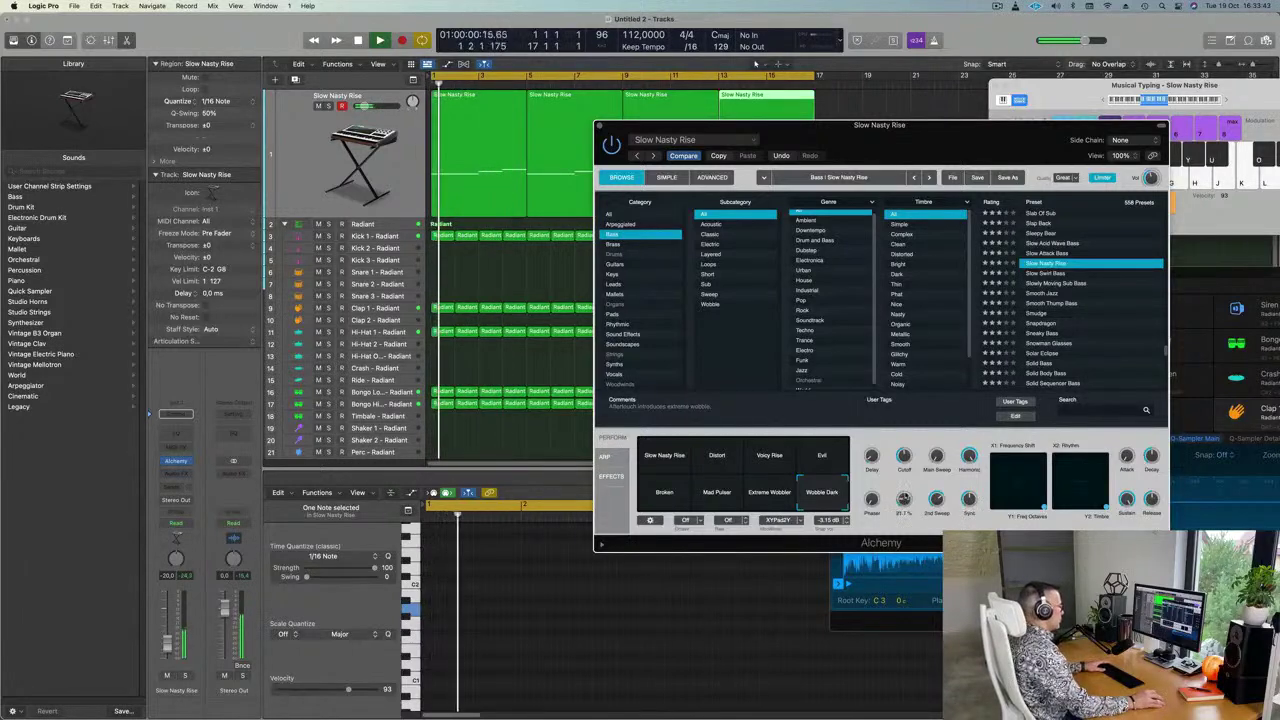
{"action": "left_click_drag", "start_coordinate": [874, 468], "coordinate": [865, 576]}
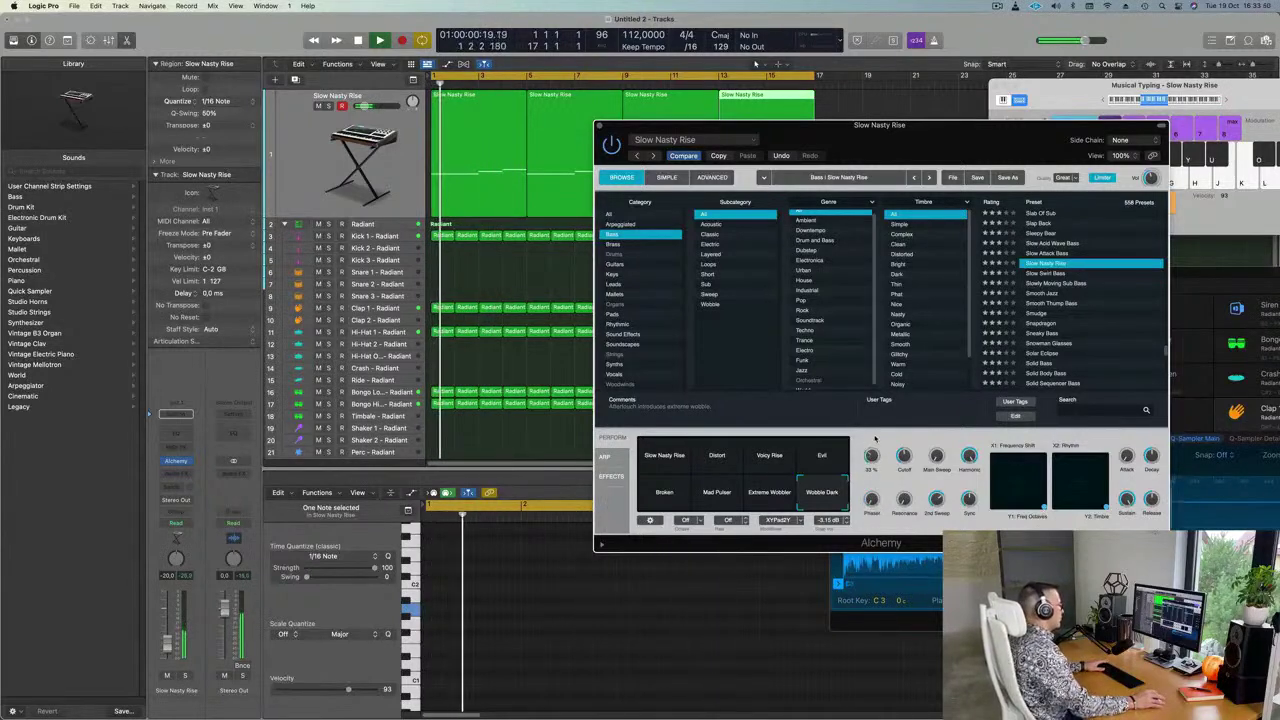
{"action": "left_click_drag", "start_coordinate": [872, 456], "coordinate": [877, 534]}
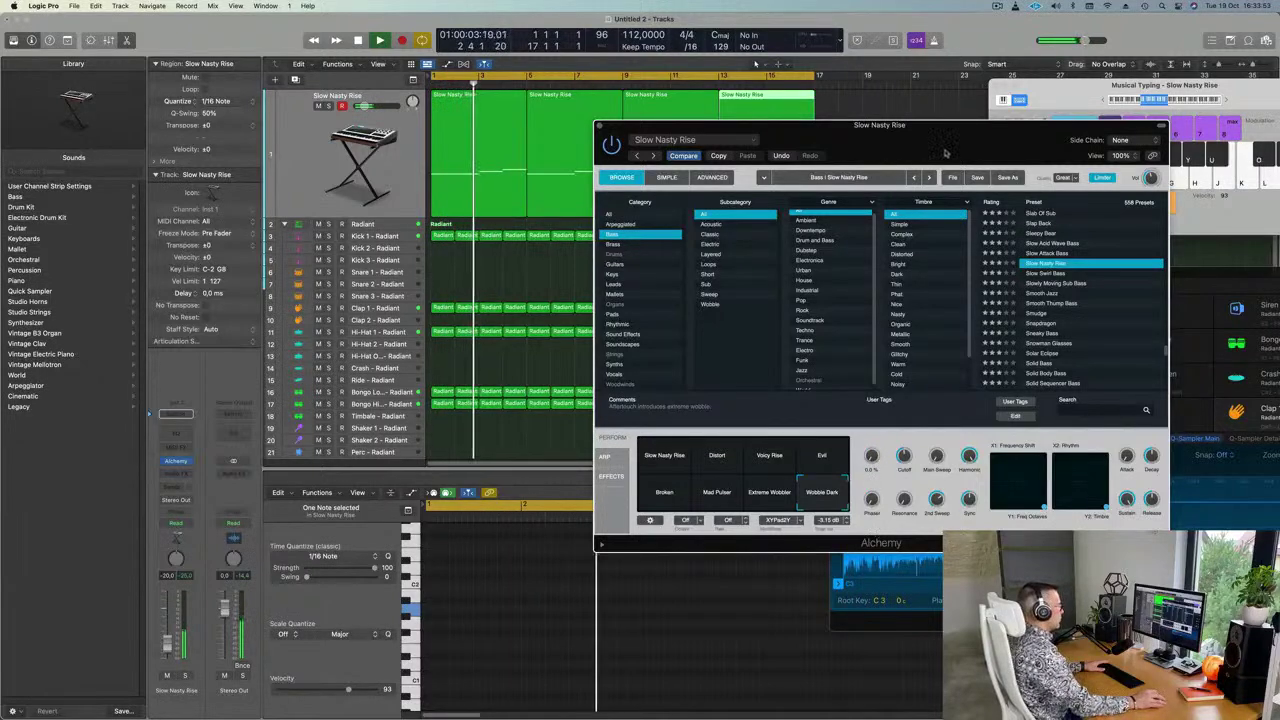
Reposition Alchemy, adjust its X2: Rhythm pad during playback and raise the Slow Nasty Rise track's volume to about -16 dB
{"action": "left_click_drag", "start_coordinate": [960, 146], "coordinate": [852, 174]}
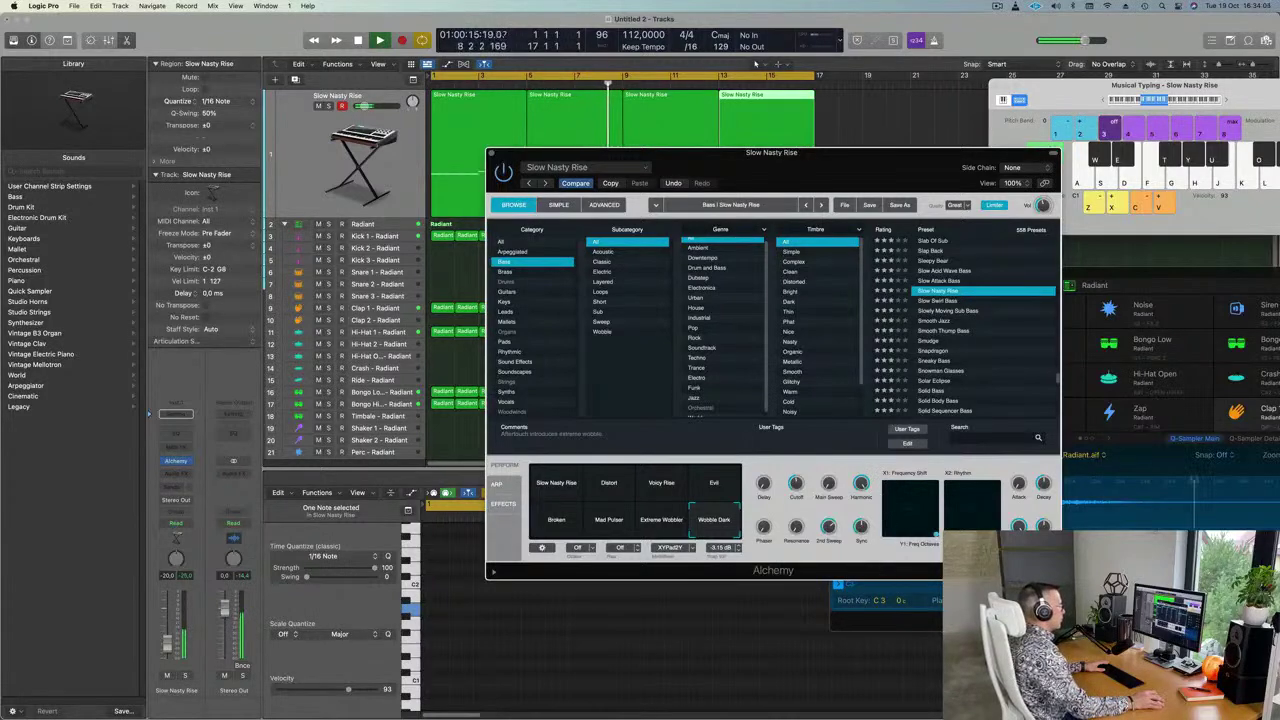
{"action": "key", "text": "space"}
{"action": "key", "text": "space"}
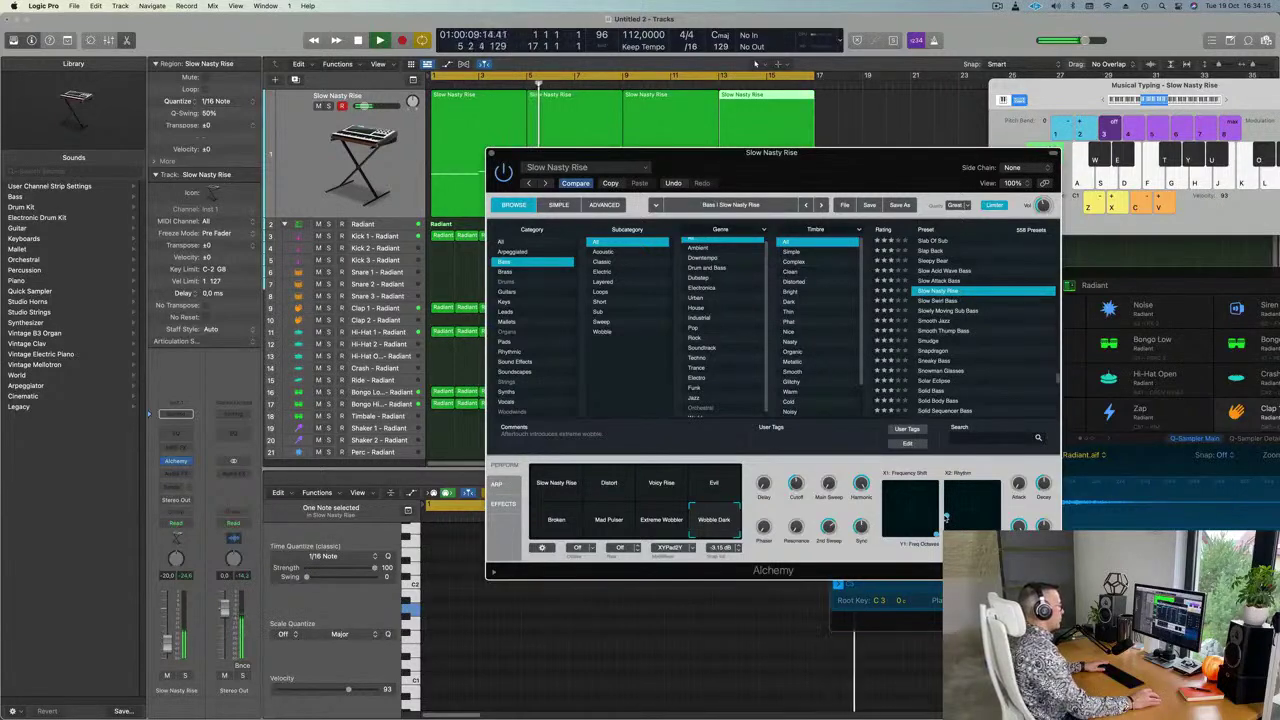
{"action": "left_click_drag", "start_coordinate": [775, 165], "coordinate": [950, 170]}
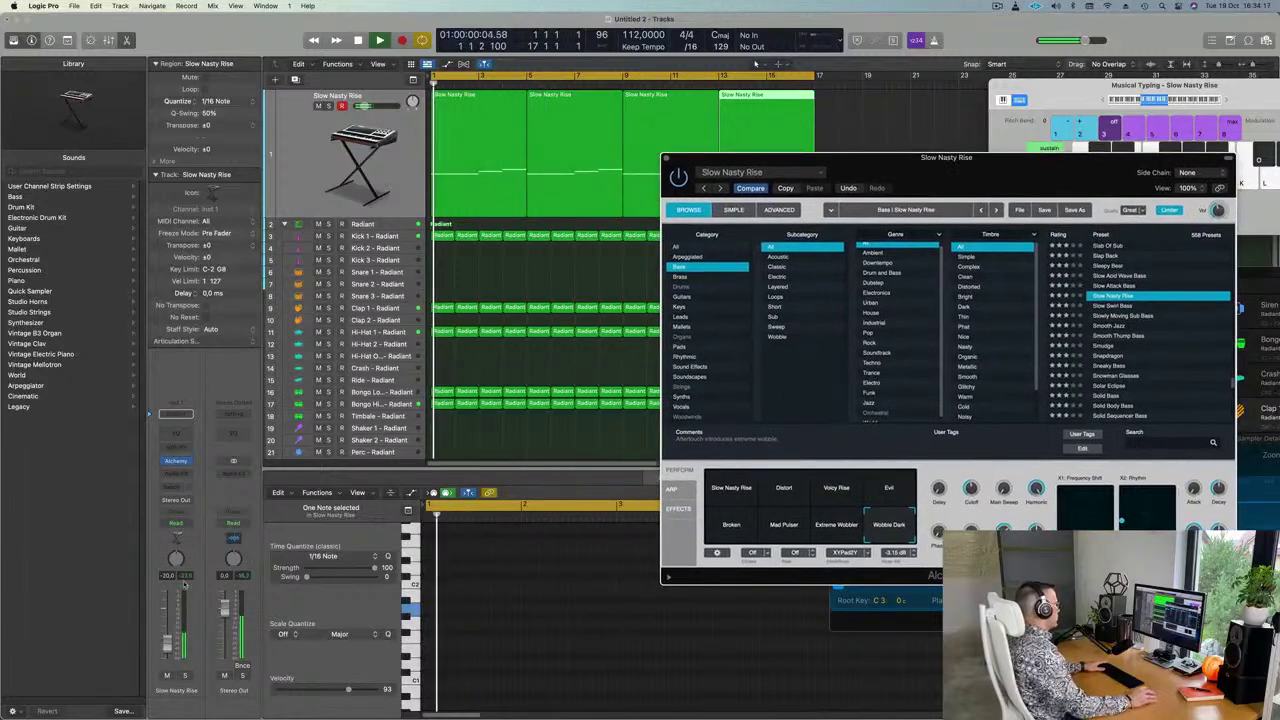
{"action": "left_click_drag", "start_coordinate": [172, 654], "coordinate": [172, 649]}
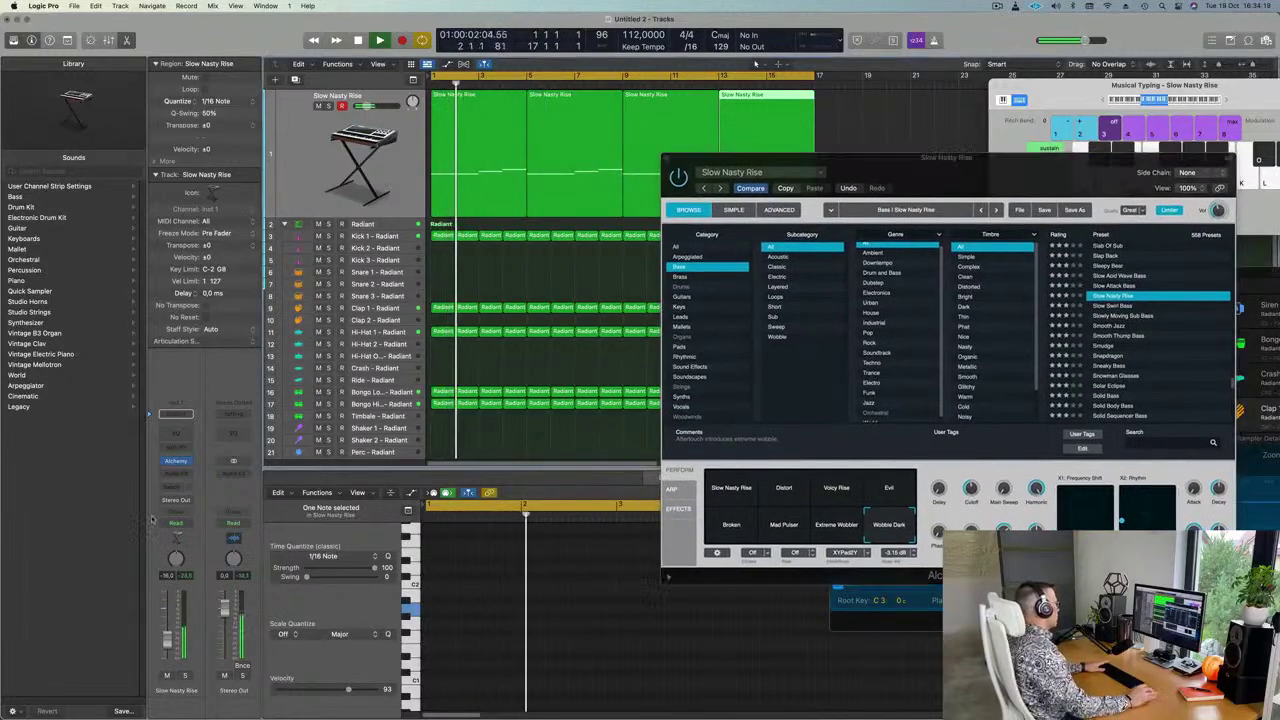
Restart playback from bar 1 and insert a stereo Compressor after Alchemy on the Slow Nasty Rise track
{"action": "key", "text": "Return"}
{"action": "left_click", "coordinate": [172, 485]}
{"action": "mouse_move", "coordinate": [200, 501]}
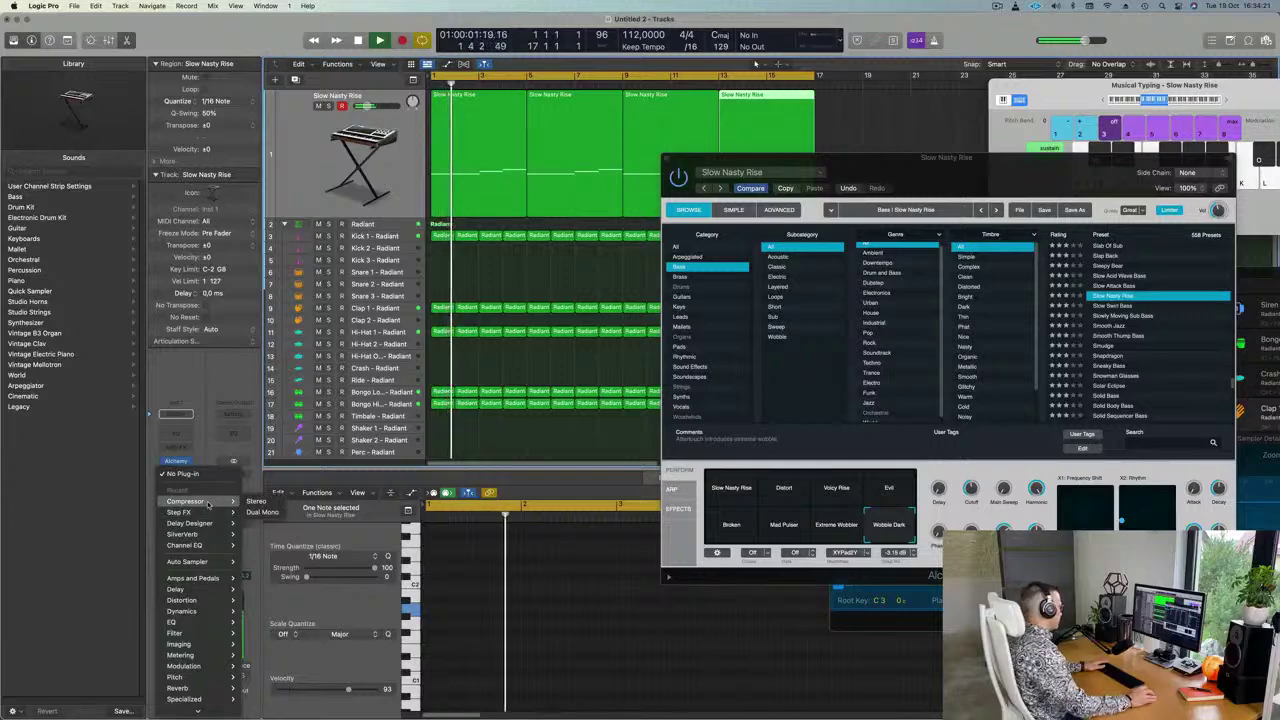
{"action": "left_click", "coordinate": [256, 500]}
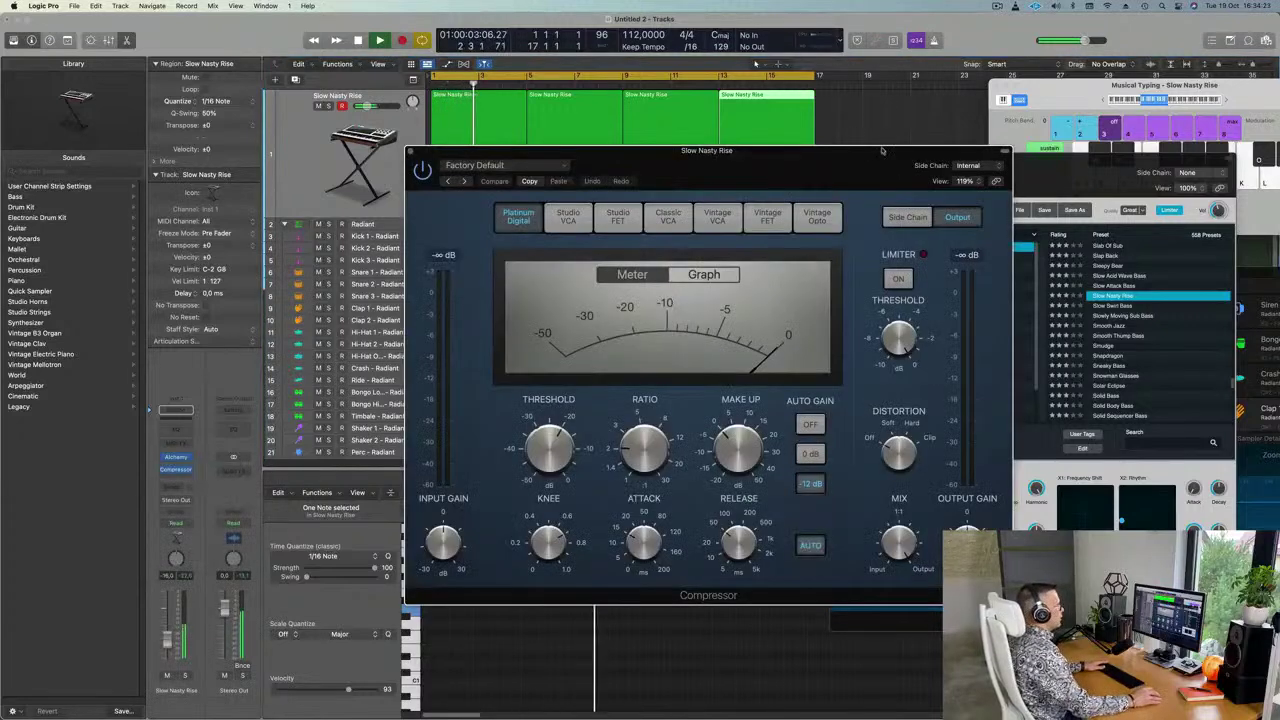
Side-chain the Compressor to Kick 1 - Radiant (Inst 2) and adjust its ratio
{"action": "left_click", "coordinate": [966, 165]}
{"action": "mouse_move", "coordinate": [971, 197]}
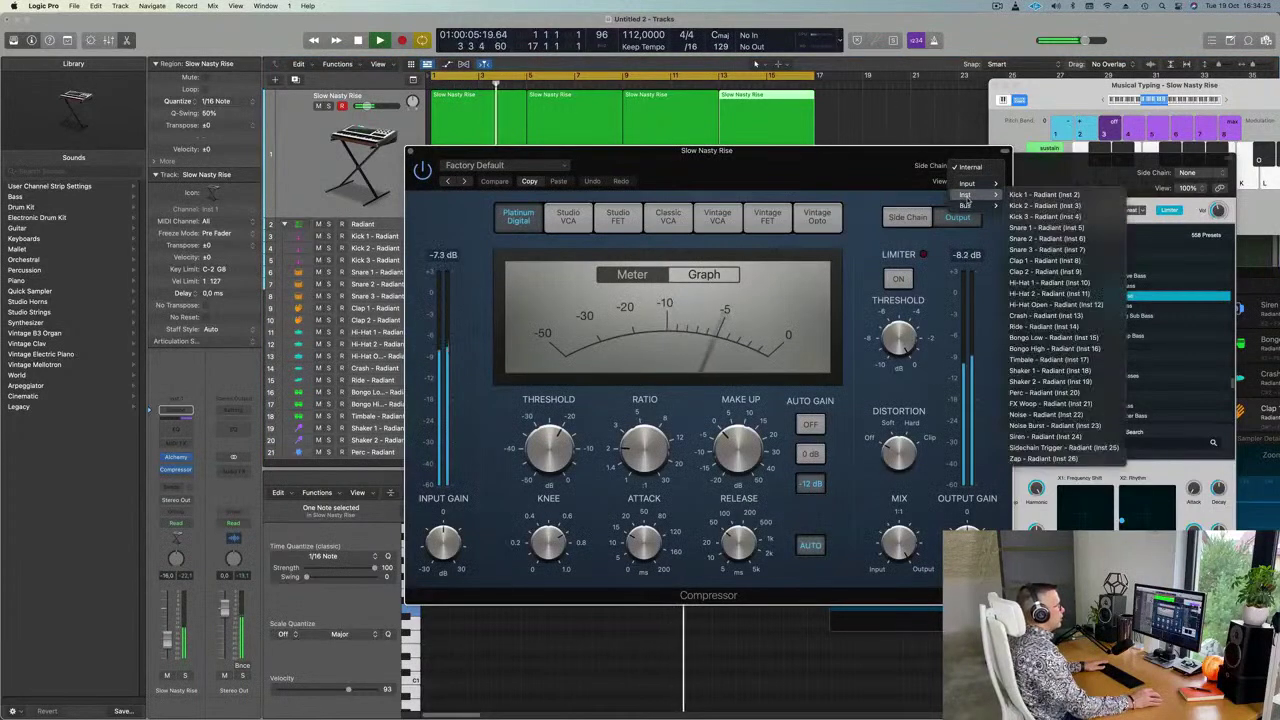
{"action": "left_click", "coordinate": [1044, 194]}
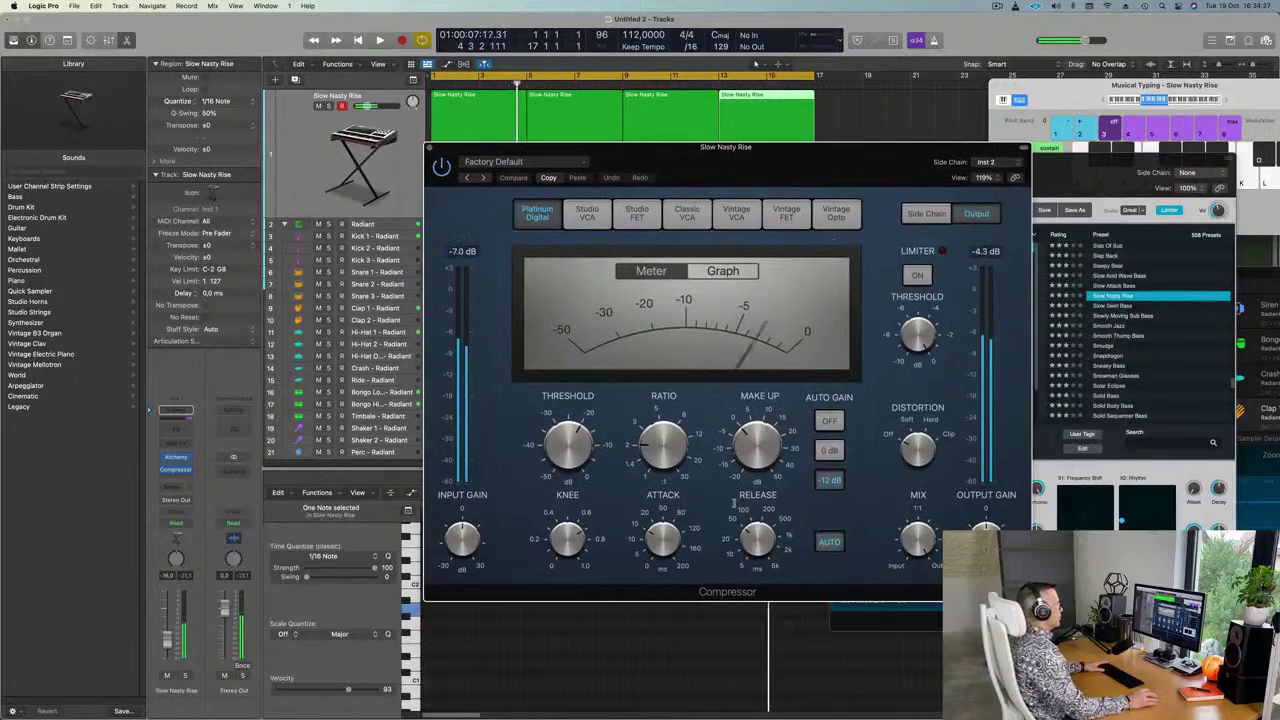
{"action": "left_click_drag", "start_coordinate": [697, 461], "coordinate": [697, 440]}
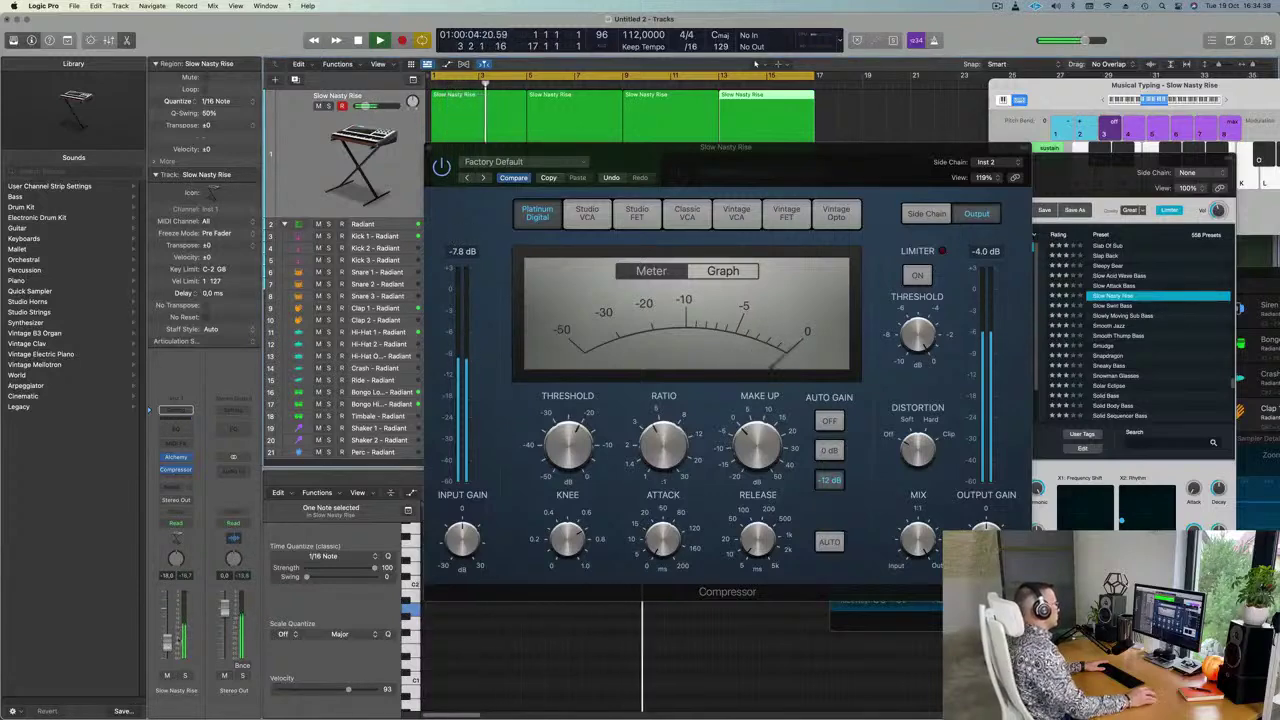
Close the Compressor, duplicate the Slow Nasty Rise track with its plug-ins and settings, and move the Alchemy window clear of the tracks
{"action": "left_click", "coordinate": [432, 150]}
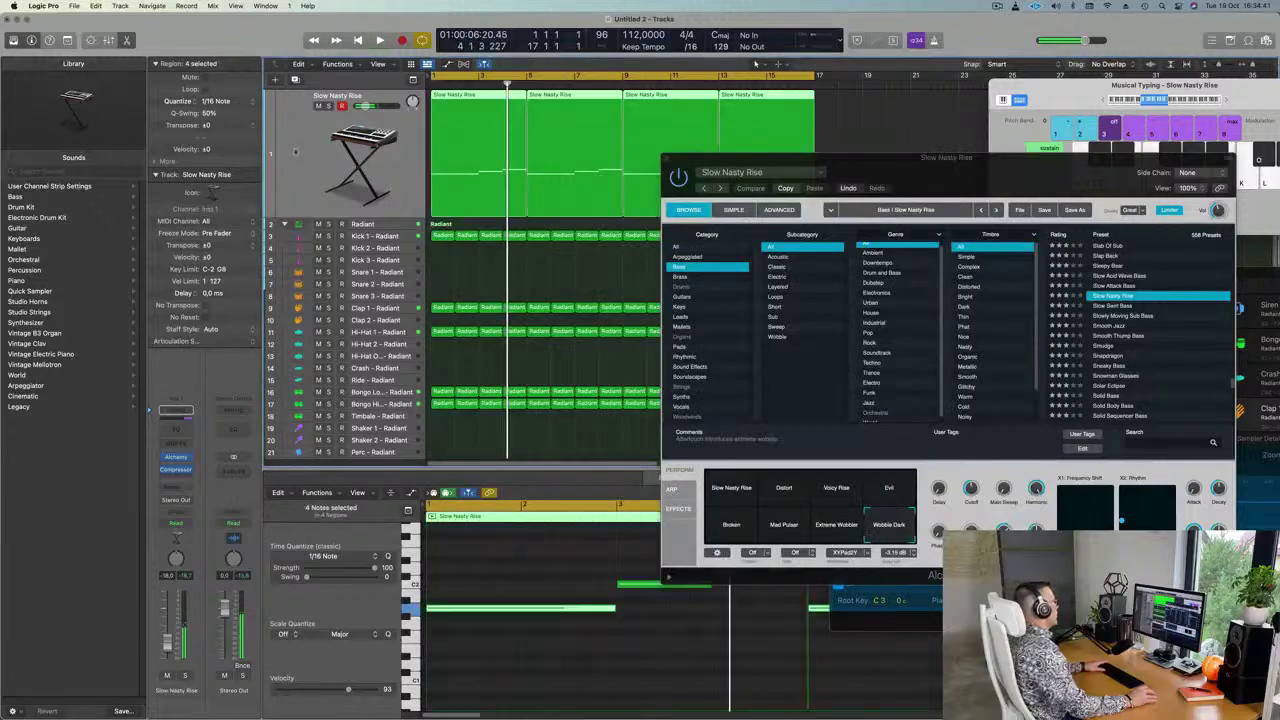
{"action": "key", "text": "space"}
{"action": "left_click", "coordinate": [295, 80]}
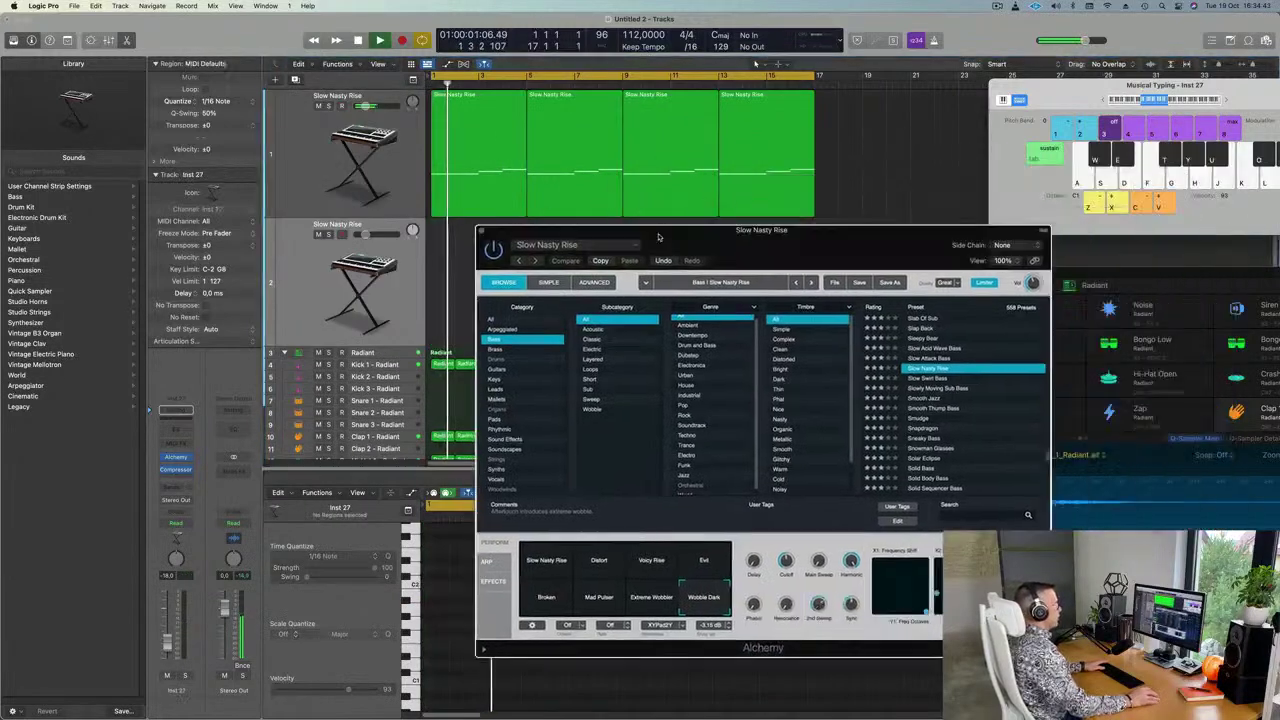
{"action": "left_click_drag", "start_coordinate": [702, 237], "coordinate": [928, 131]}
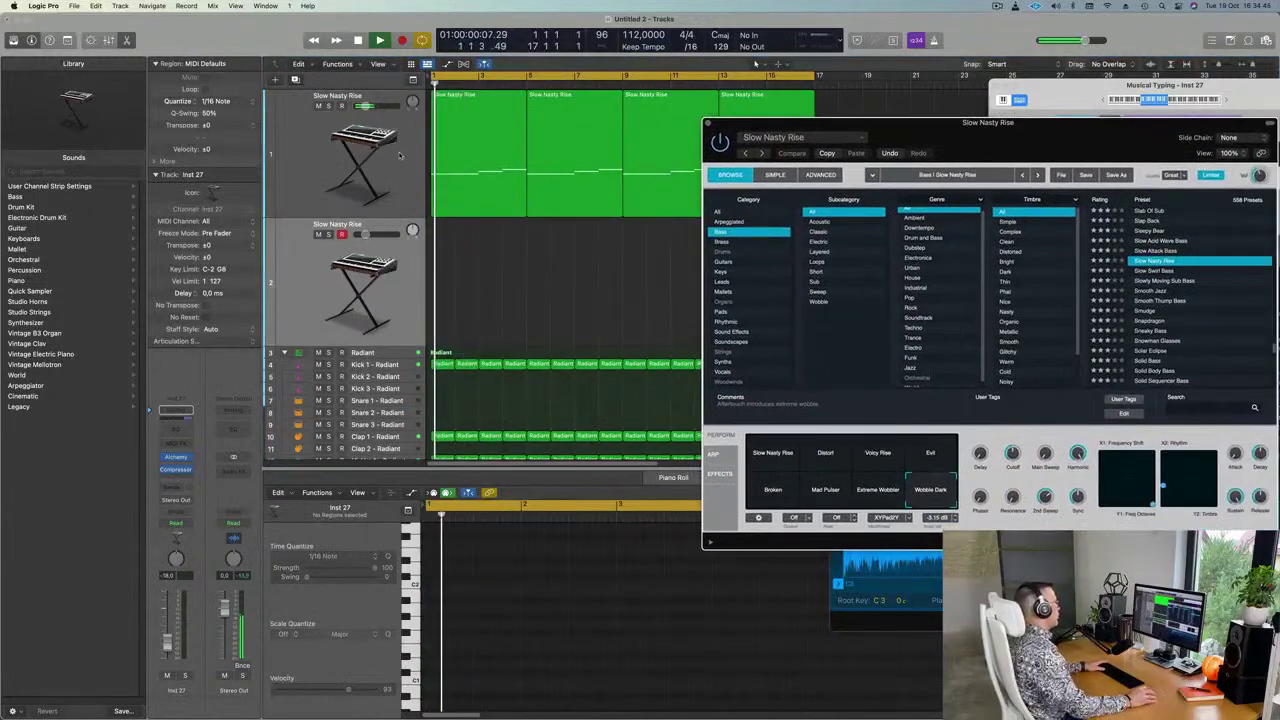
Copy the four Slow Nasty Rise regions onto the duplicate track at bar 1 and mute the original track
{"action": "left_click", "coordinate": [504, 119]}
{"action": "left_click", "coordinate": [491, 144]}
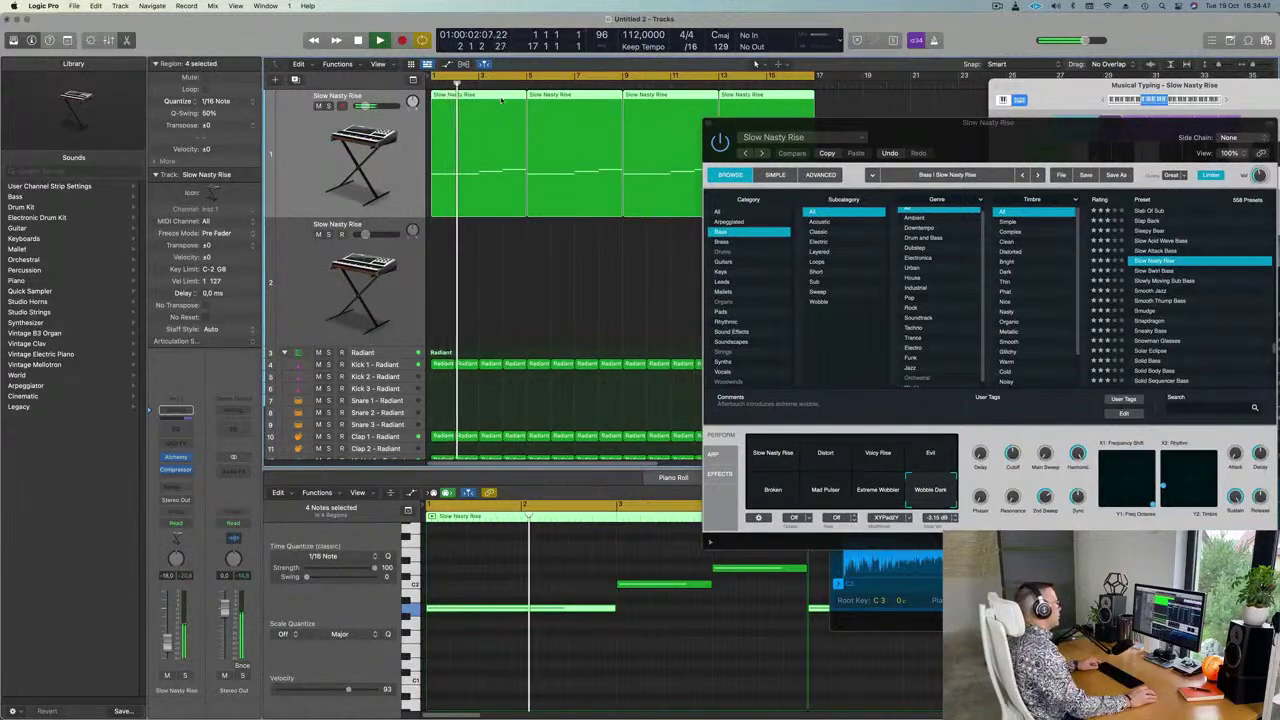
{"action": "left_click_drag", "start_coordinate": [502, 100], "coordinate": [500, 230]}
{"action": "key", "text": "Return"}
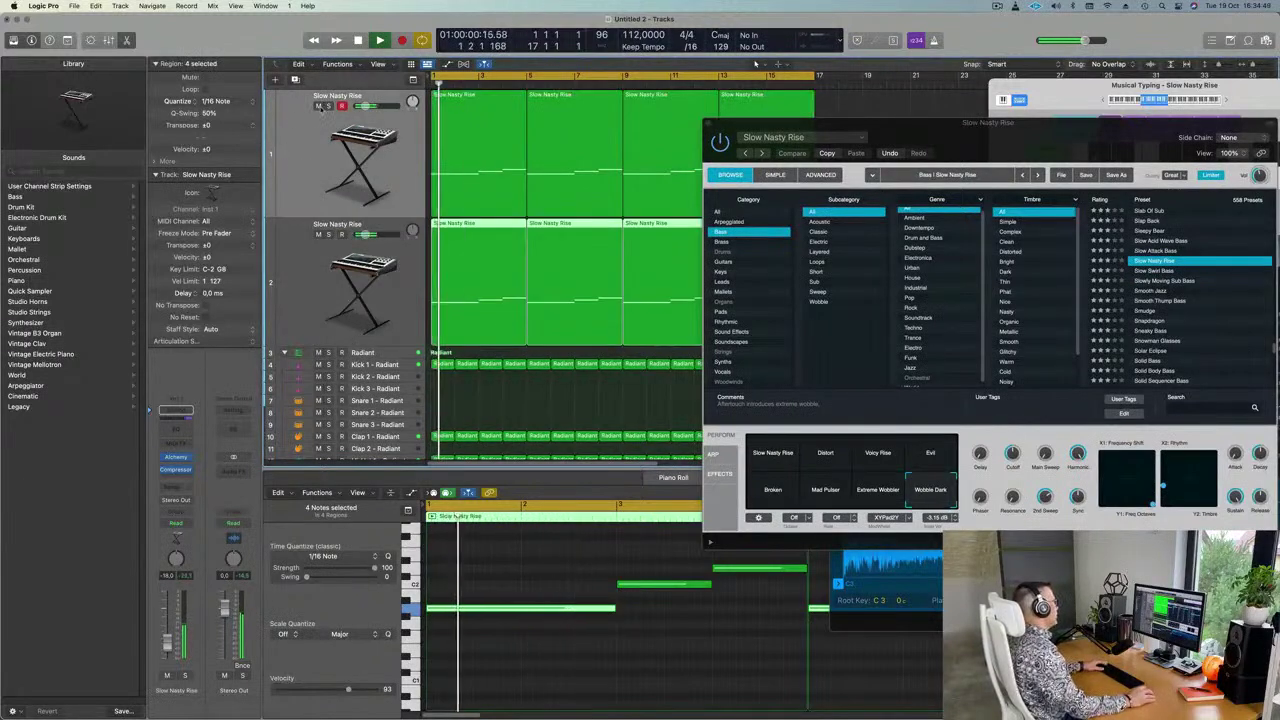
{"action": "left_click", "coordinate": [319, 106]}
Show Alchemy for the duplicate track and move the two Alchemy windows apart so its preset browser is accessible
{"action": "left_click", "coordinate": [300, 262]}
{"action": "key", "text": "super+Left"}
{"action": "key", "text": "super+Left"}
{"action": "key", "text": "super+Left"}
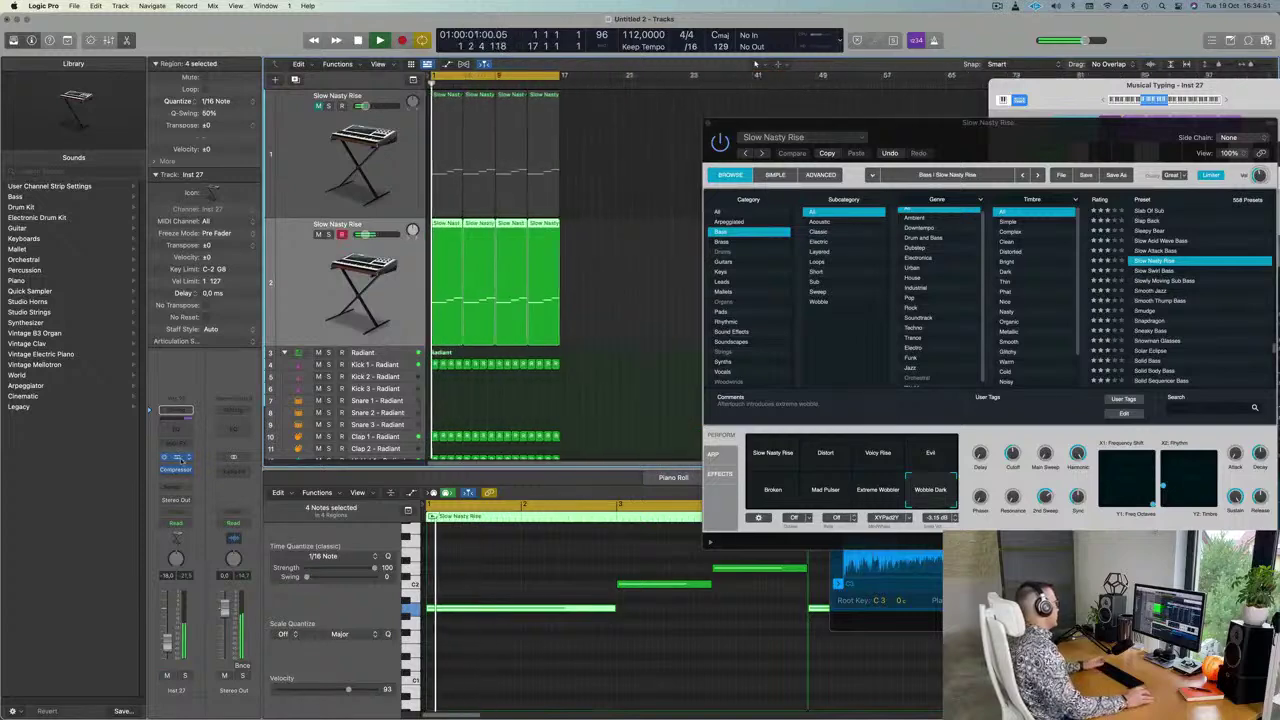
{"action": "left_click", "coordinate": [178, 458]}
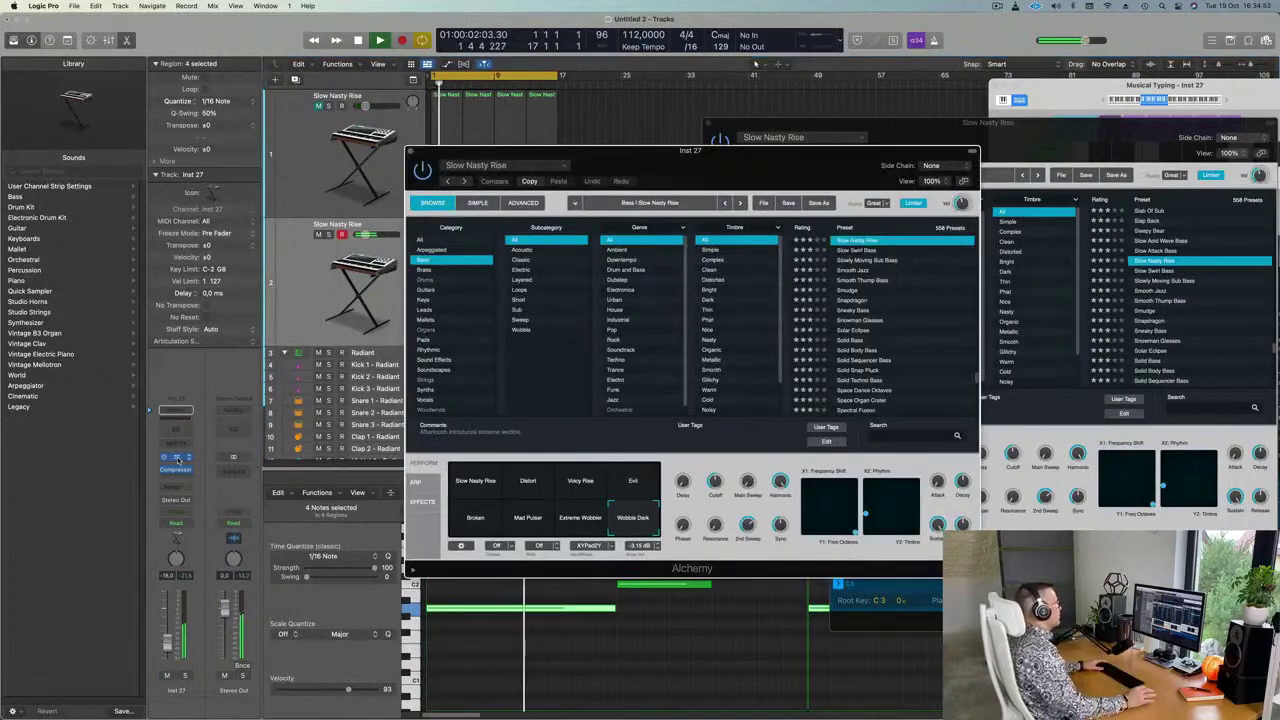
{"action": "left_click_drag", "start_coordinate": [796, 142], "coordinate": [849, 111]}
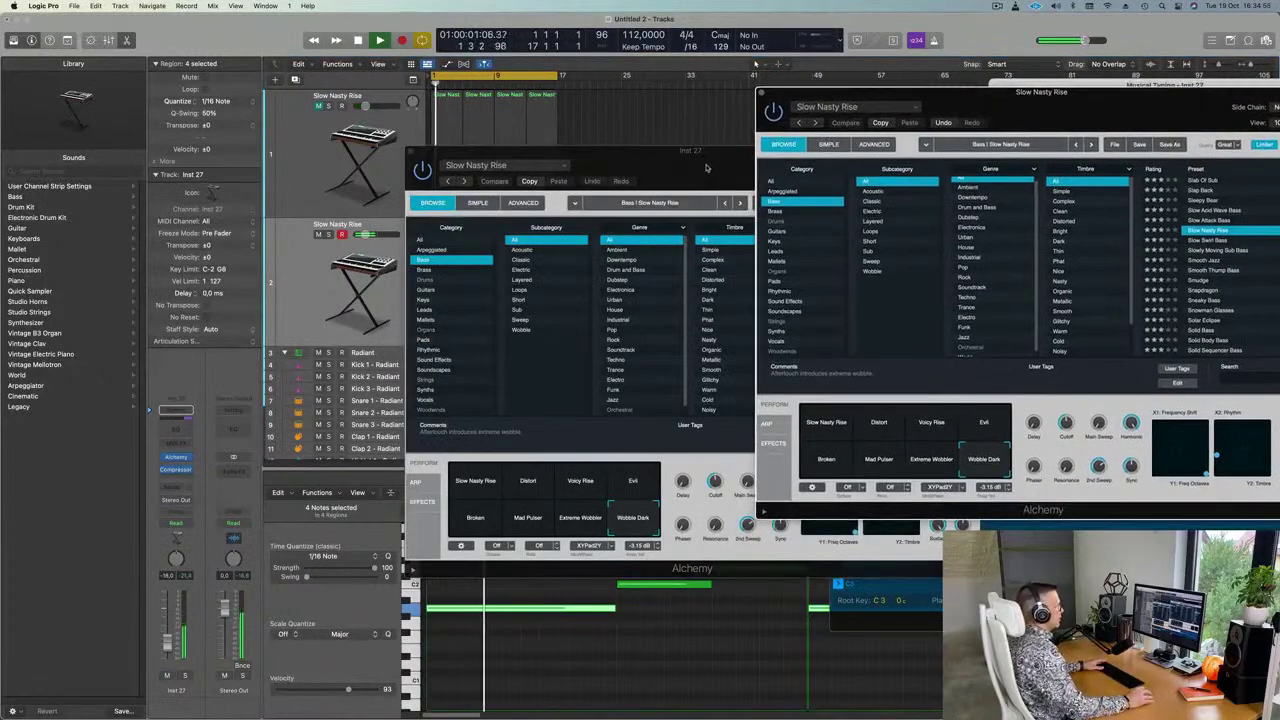
{"action": "left_click_drag", "start_coordinate": [708, 164], "coordinate": [798, 169]}
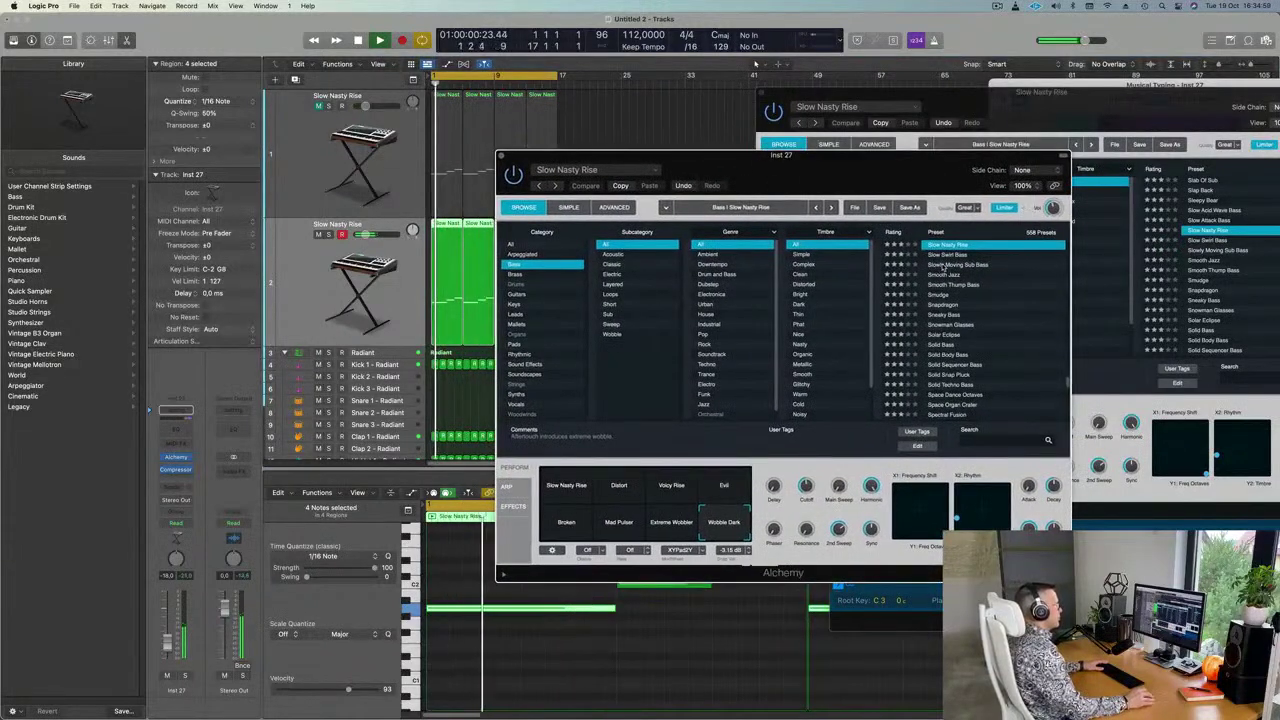
Try the Slowly Moving Sub Bass preset on the duplicate track, auditioning its Bass 2, 3, 4, 8 and 5 snapshots
{"action": "left_click", "coordinate": [942, 265]}
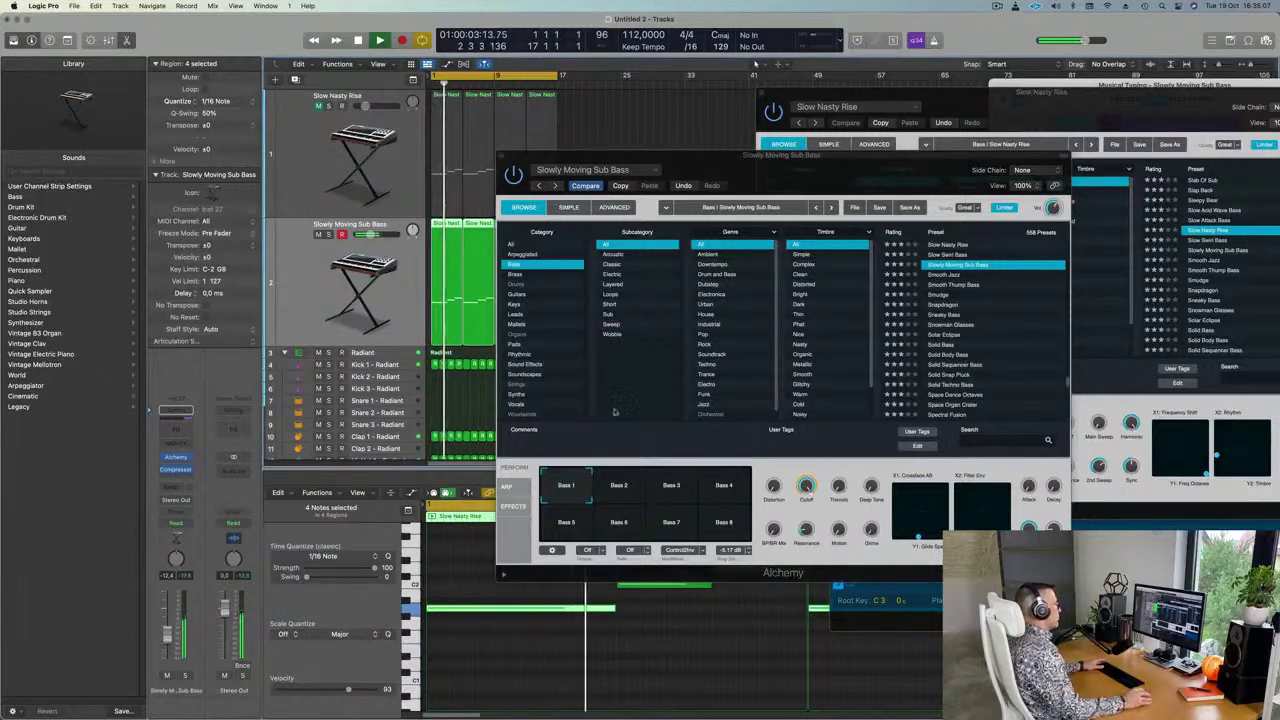
{"action": "left_click", "coordinate": [621, 486]}
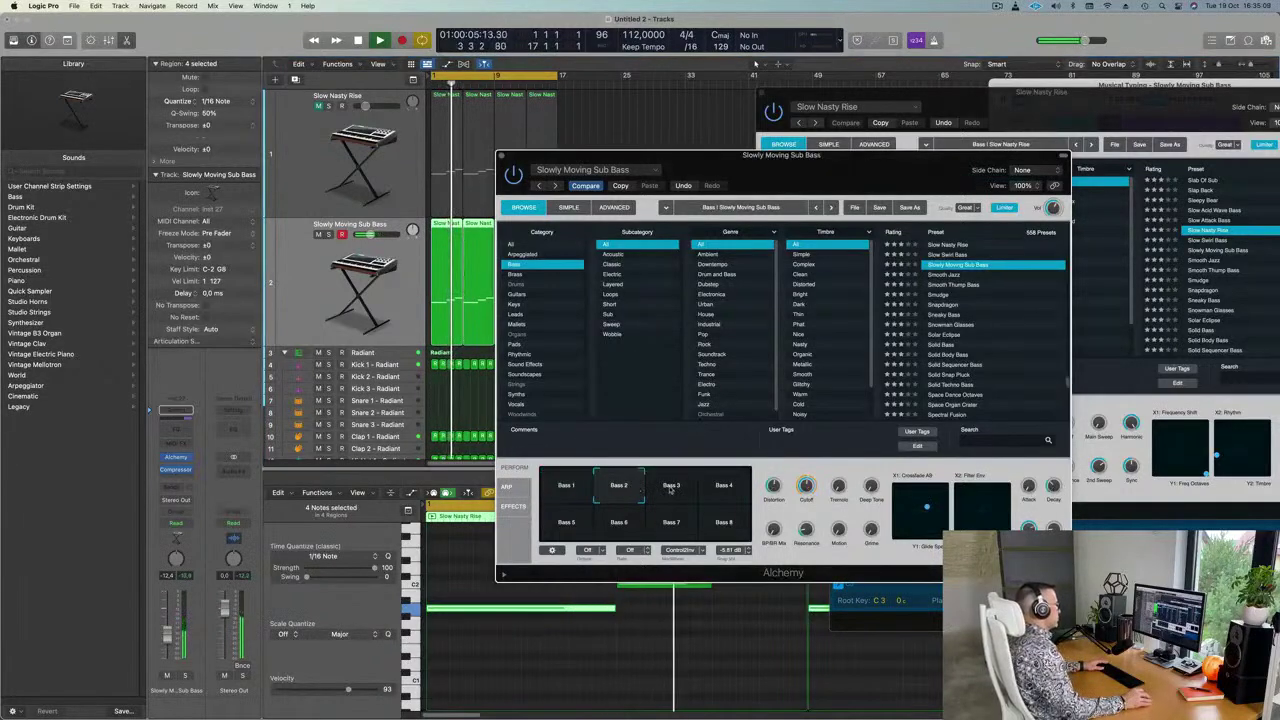
{"action": "left_click", "coordinate": [680, 488]}
{"action": "left_click", "coordinate": [720, 487]}
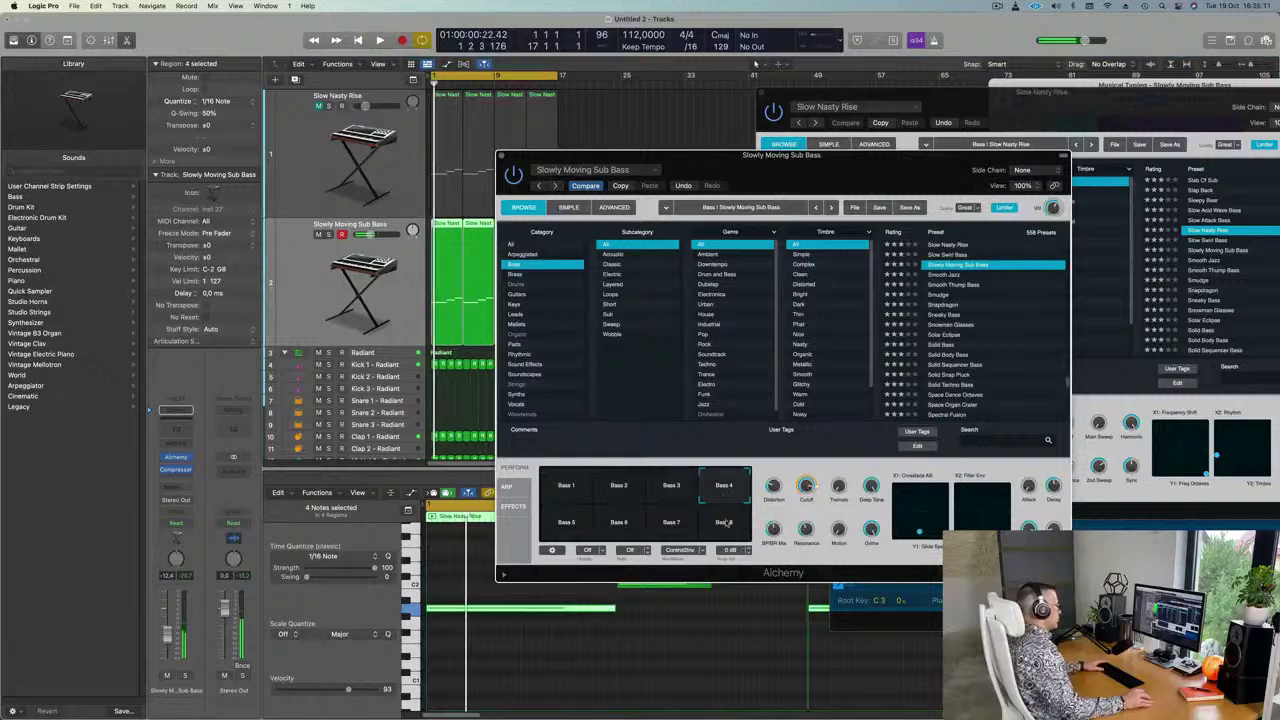
{"action": "left_click", "coordinate": [720, 523]}
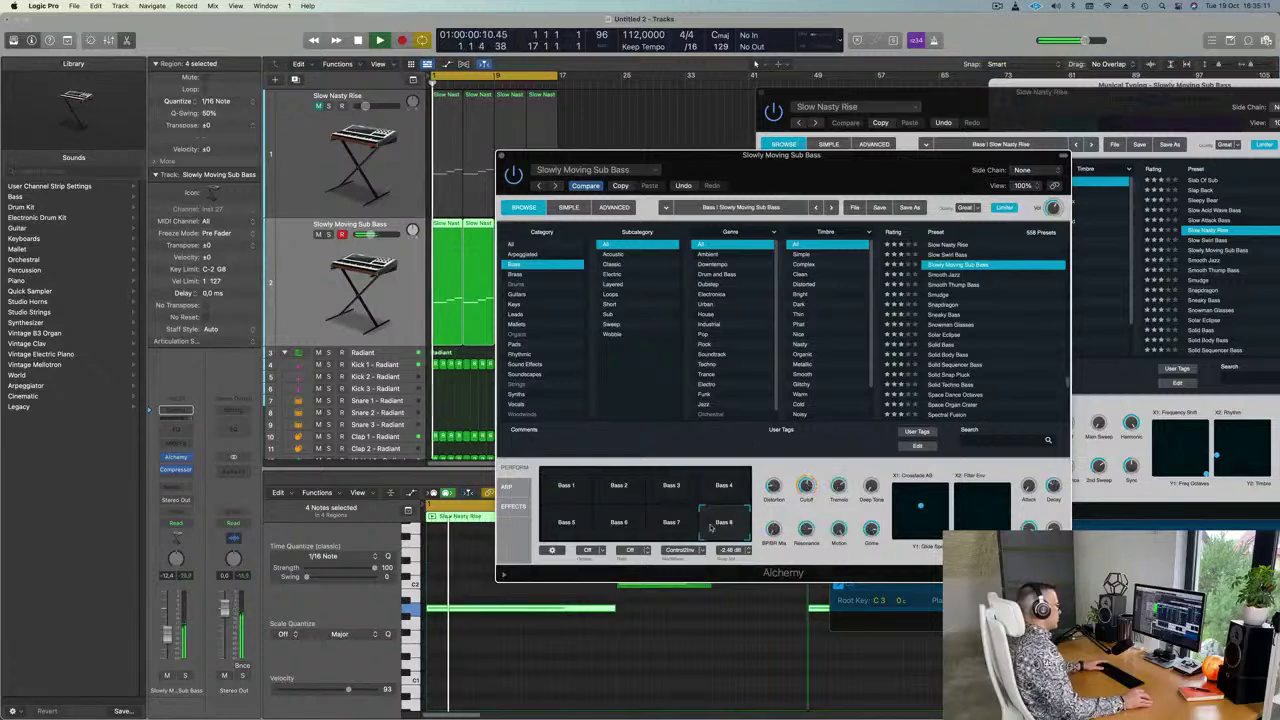
{"action": "left_click", "coordinate": [568, 530]}
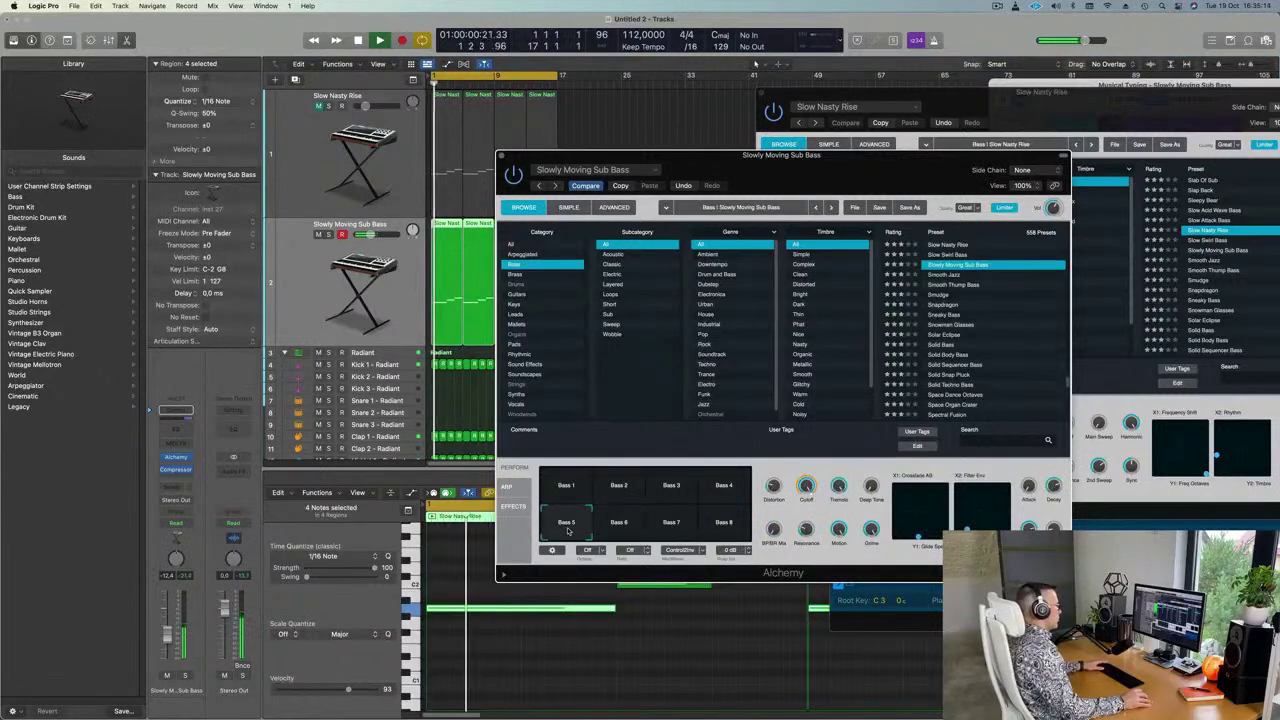
Try the Smudge and Solid Bass presets during playback, auditioning Solid Bass's Drive Decay and Drive Decay 2 snapshots
{"action": "left_click", "coordinate": [940, 296]}
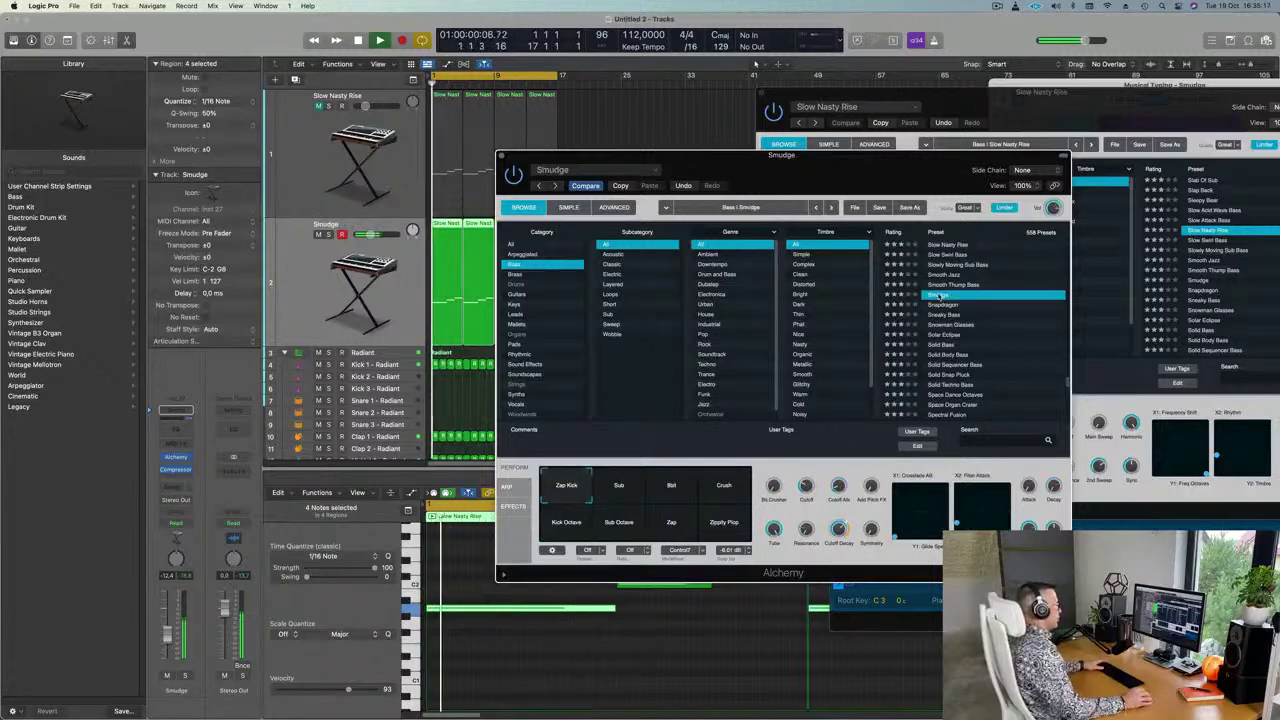
{"action": "key", "text": "space"}
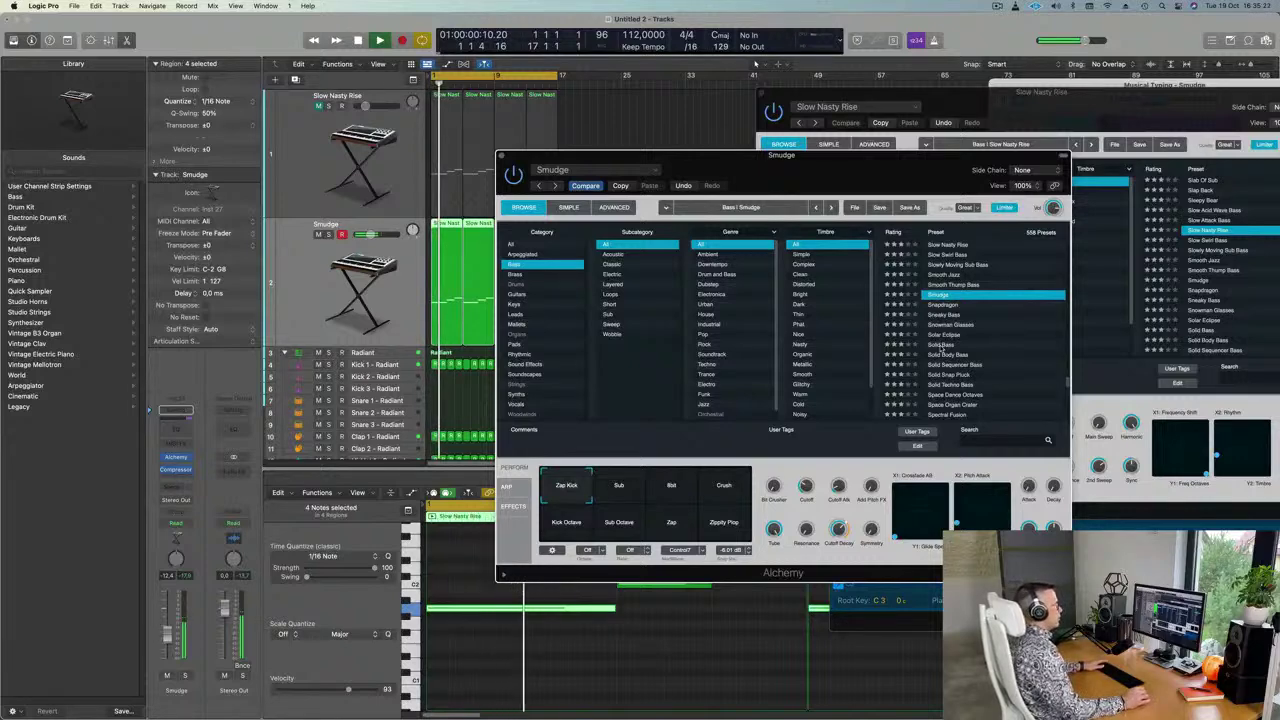
{"action": "left_click", "coordinate": [941, 347]}
{"action": "key", "text": "space"}
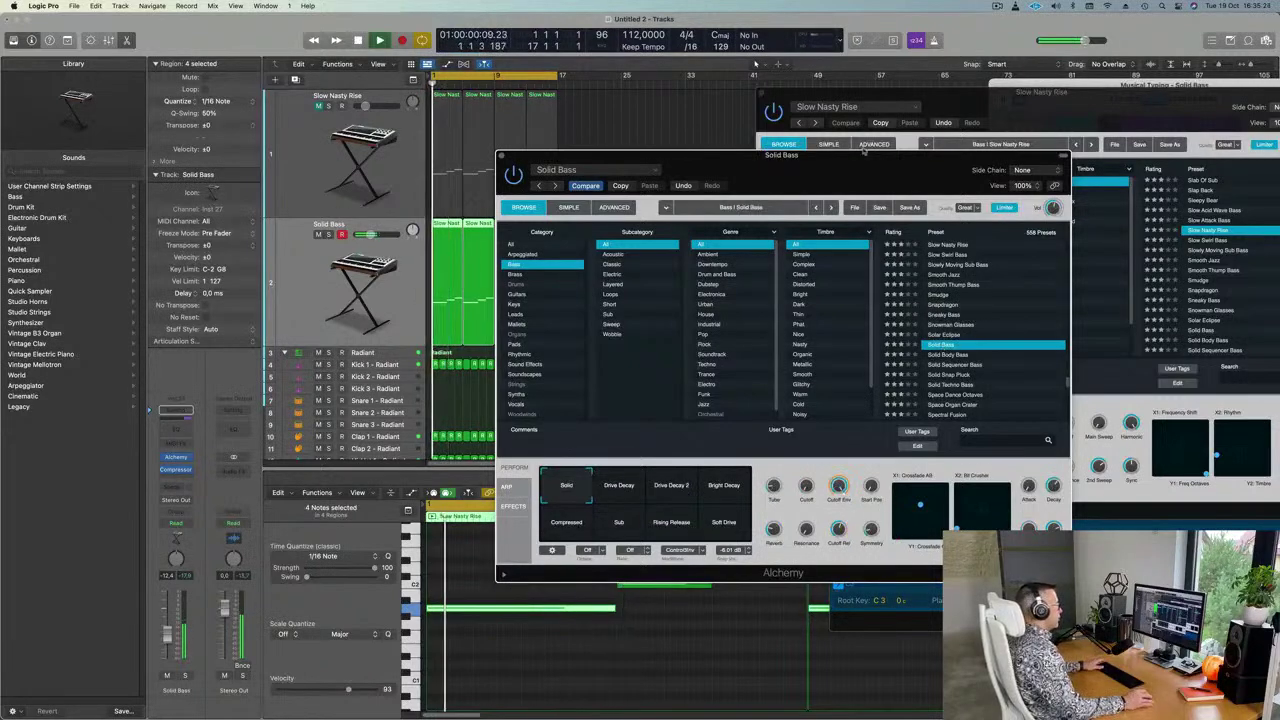
{"action": "left_click_drag", "start_coordinate": [863, 153], "coordinate": [910, 91]}
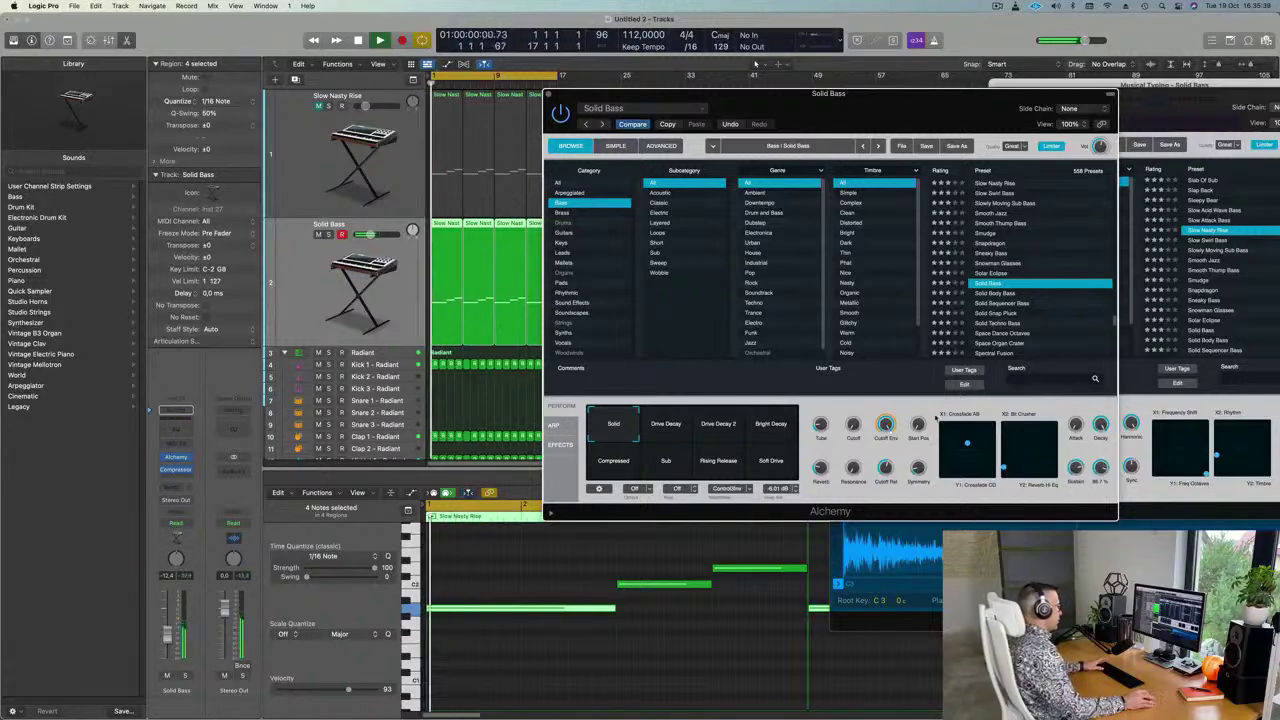
{"action": "left_click", "coordinate": [679, 430]}
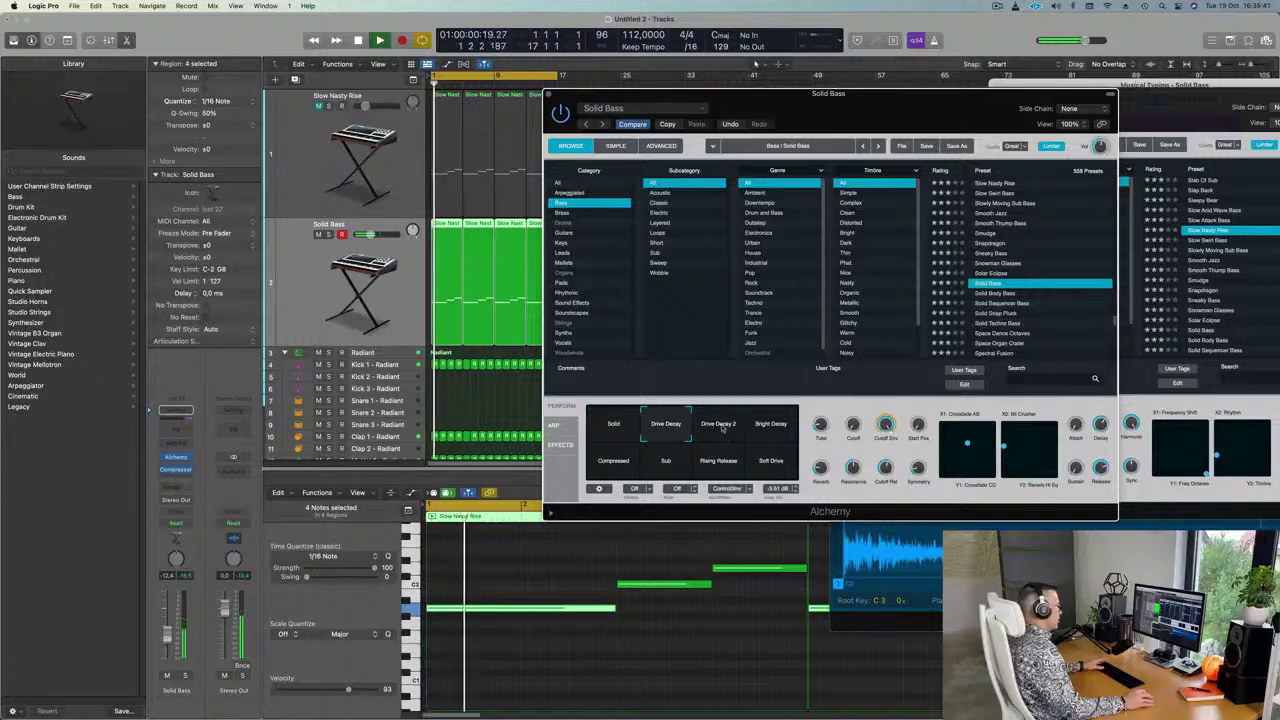
{"action": "left_click", "coordinate": [722, 428]}
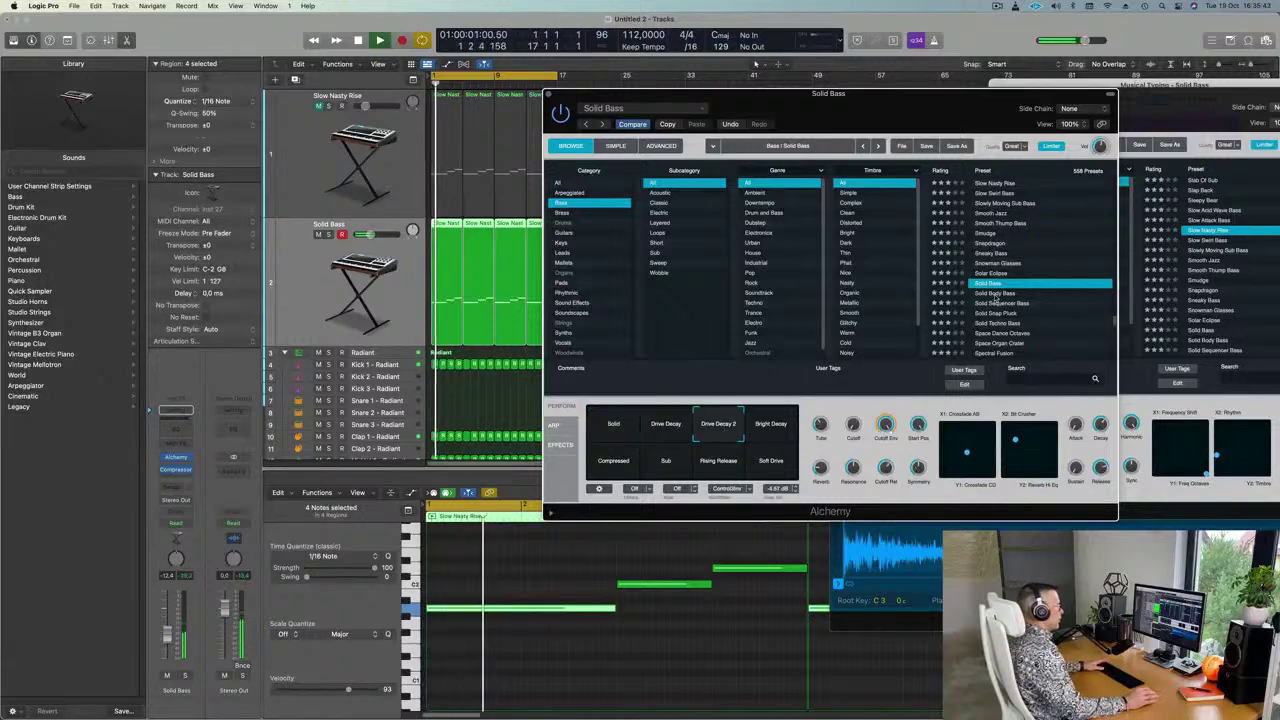
Try the Solid Body Bass and Solid Snap Pluck presets on the duplicate bass track
{"action": "left_click", "coordinate": [995, 294]}
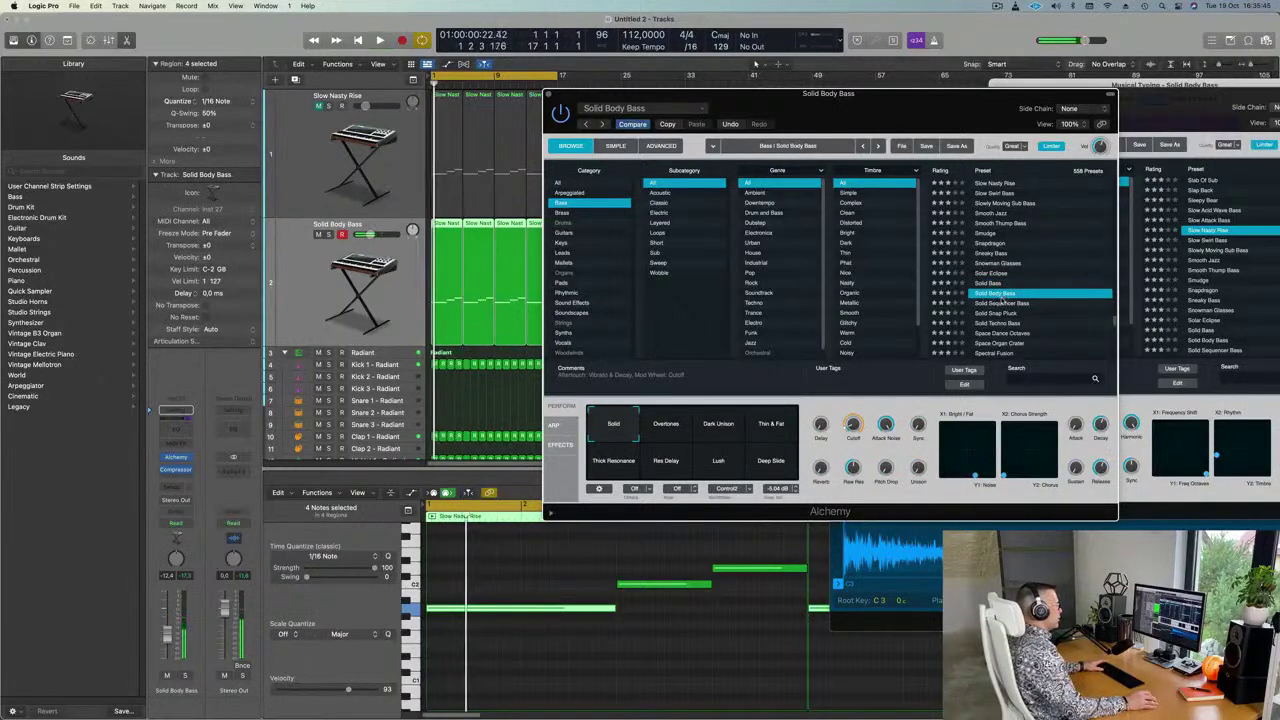
{"action": "left_click", "coordinate": [997, 314]}
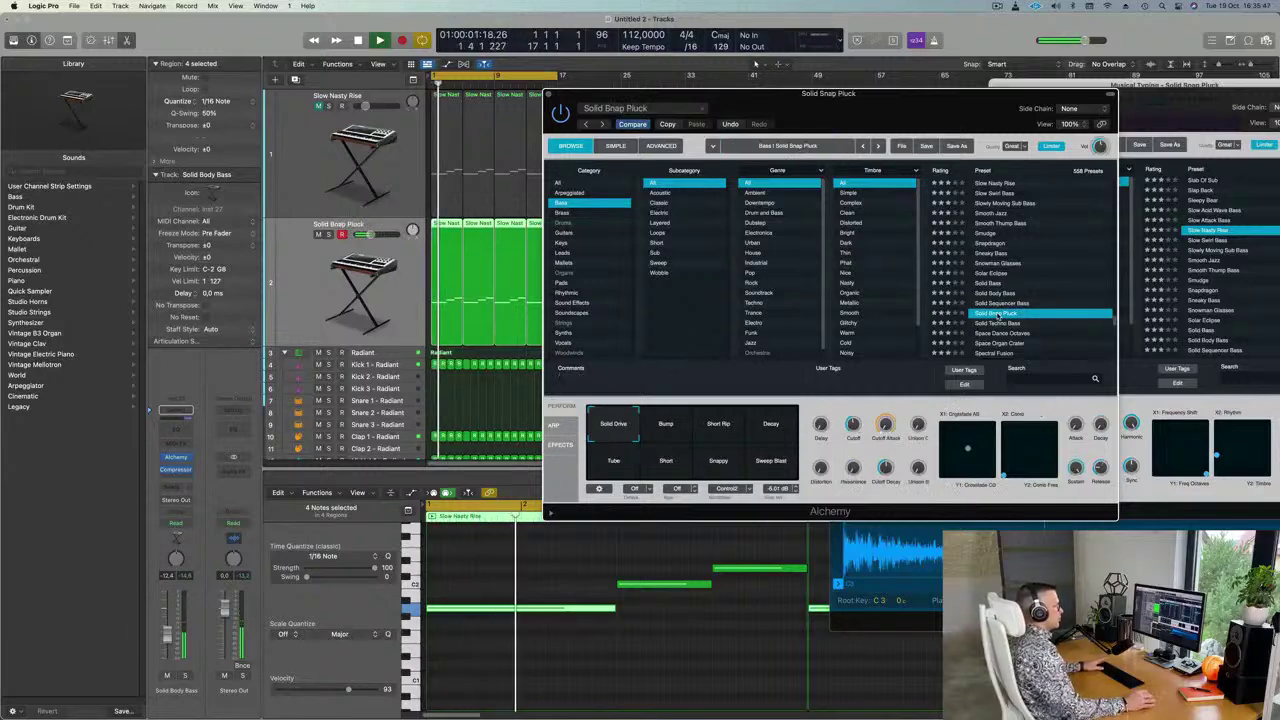
{"action": "scroll", "coordinate": [1069, 293], "scroll_direction": "down", "scroll_amount": 3}
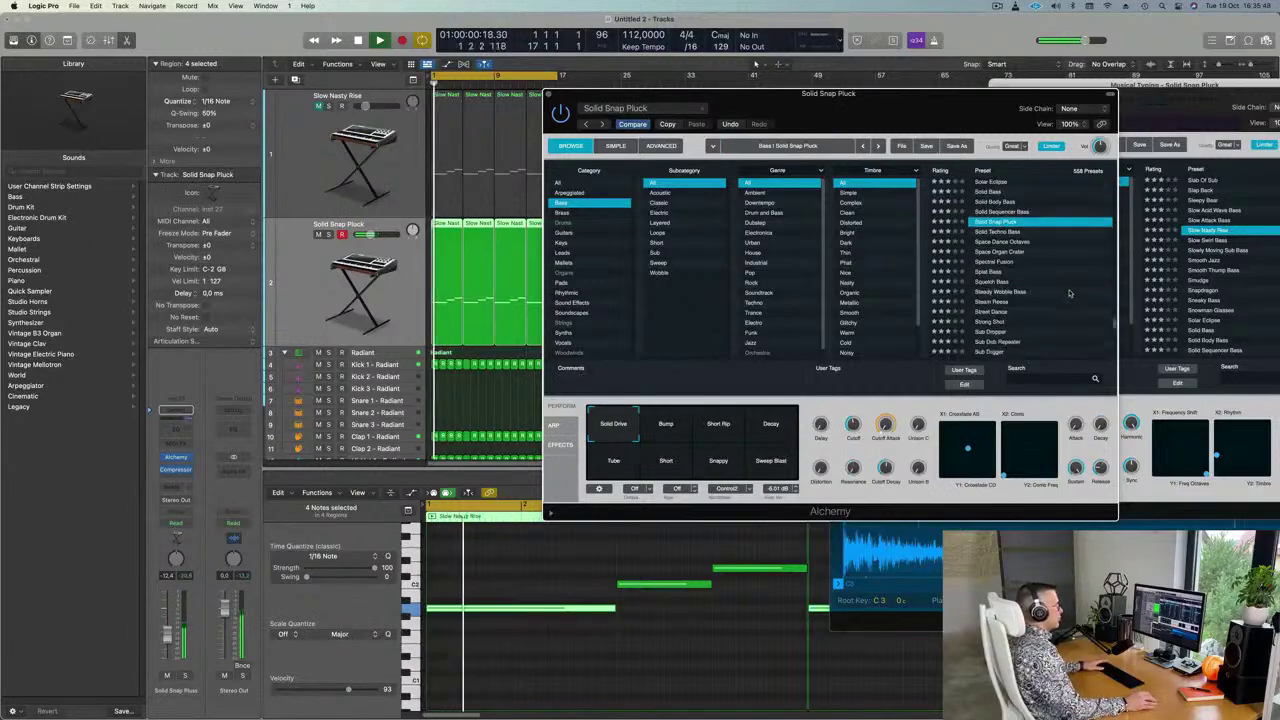
Try the Solid Techno Bass preset during playback, auditioning its Resonant Punch, Snappy Sub and Sub Punch snapshots
{"action": "left_click", "coordinate": [990, 232]}
{"action": "key", "text": "space"}
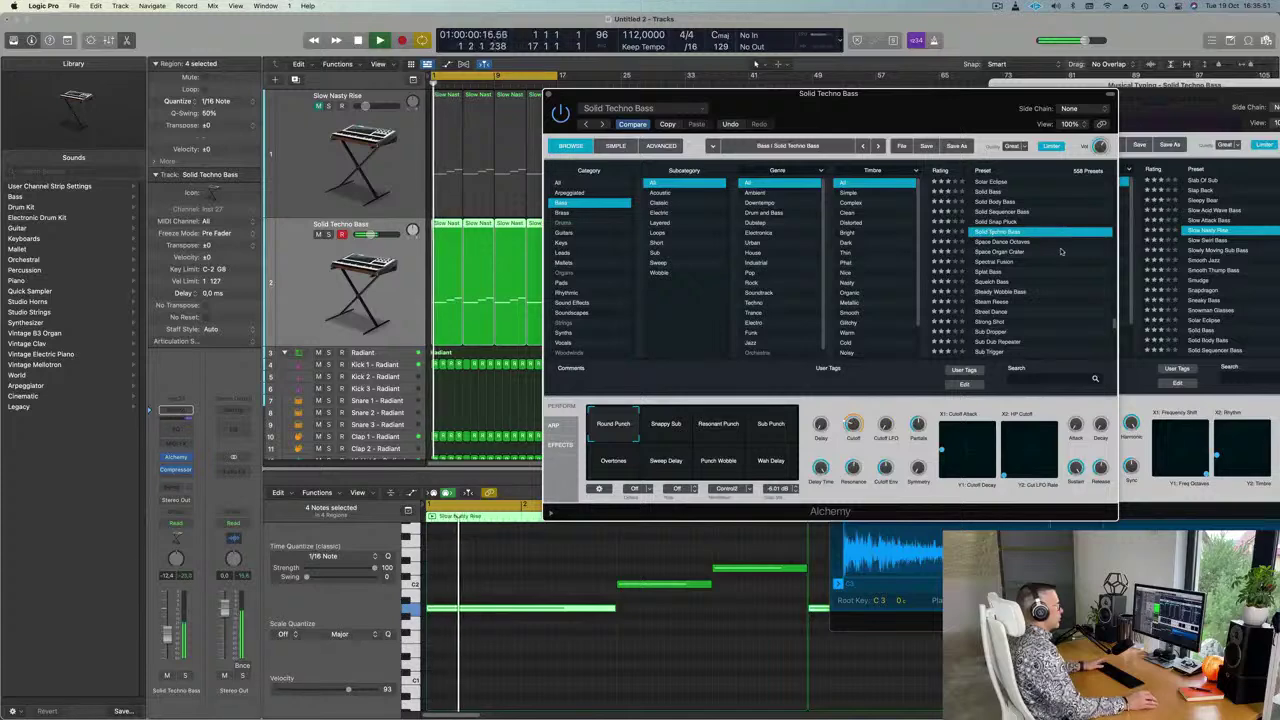
{"action": "scroll", "coordinate": [1062, 252], "scroll_direction": "down", "scroll_amount": 1}
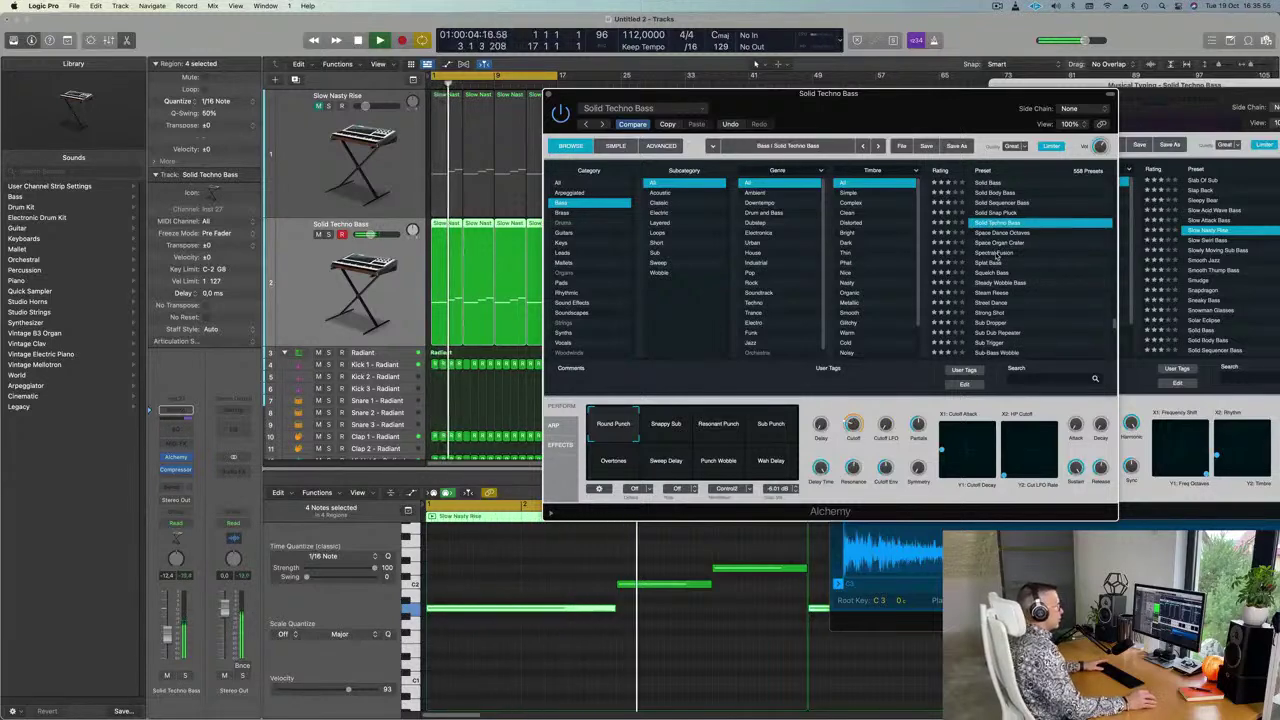
{"action": "left_click", "coordinate": [720, 427]}
{"action": "left_click", "coordinate": [669, 427]}
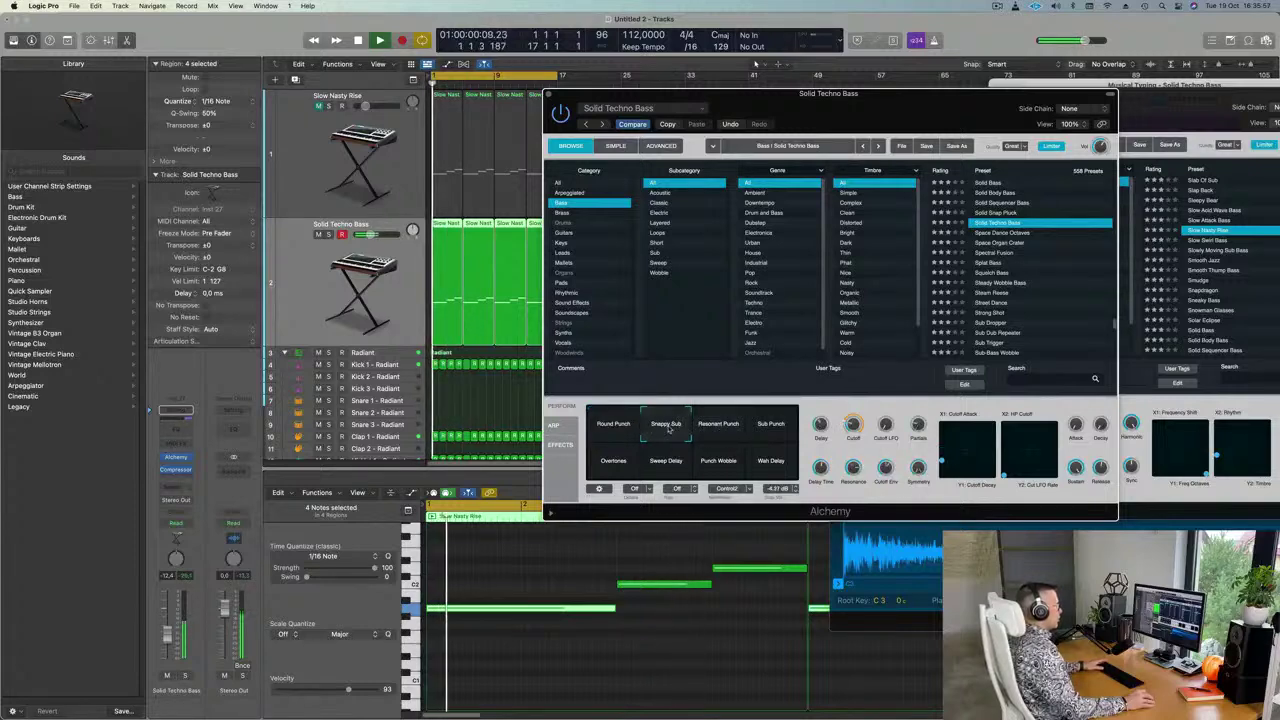
{"action": "left_click", "coordinate": [771, 430]}
Try the Steady Wobble Bass and Steam Reese presets, auditioning Steam Reese snapshots including Dark, Deep Anger and Aggressive
{"action": "left_click", "coordinate": [1006, 283]}
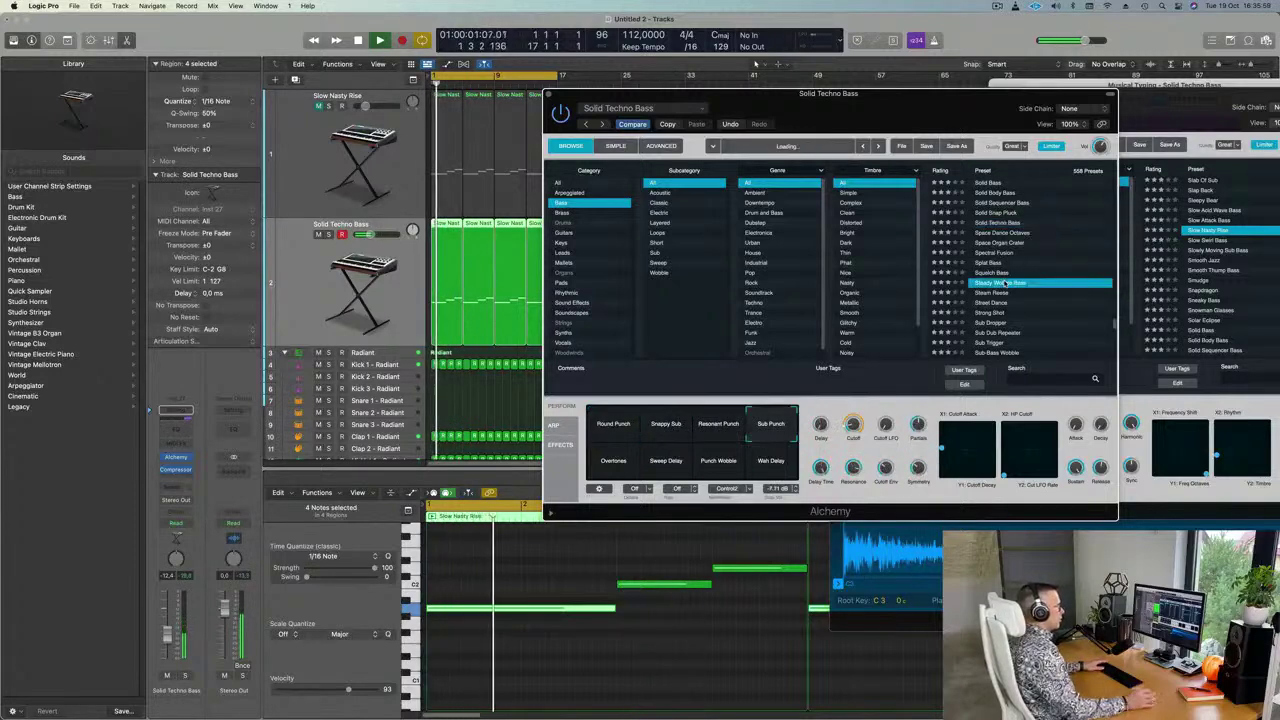
{"action": "scroll", "coordinate": [1035, 265], "scroll_direction": "down", "scroll_amount": 4}
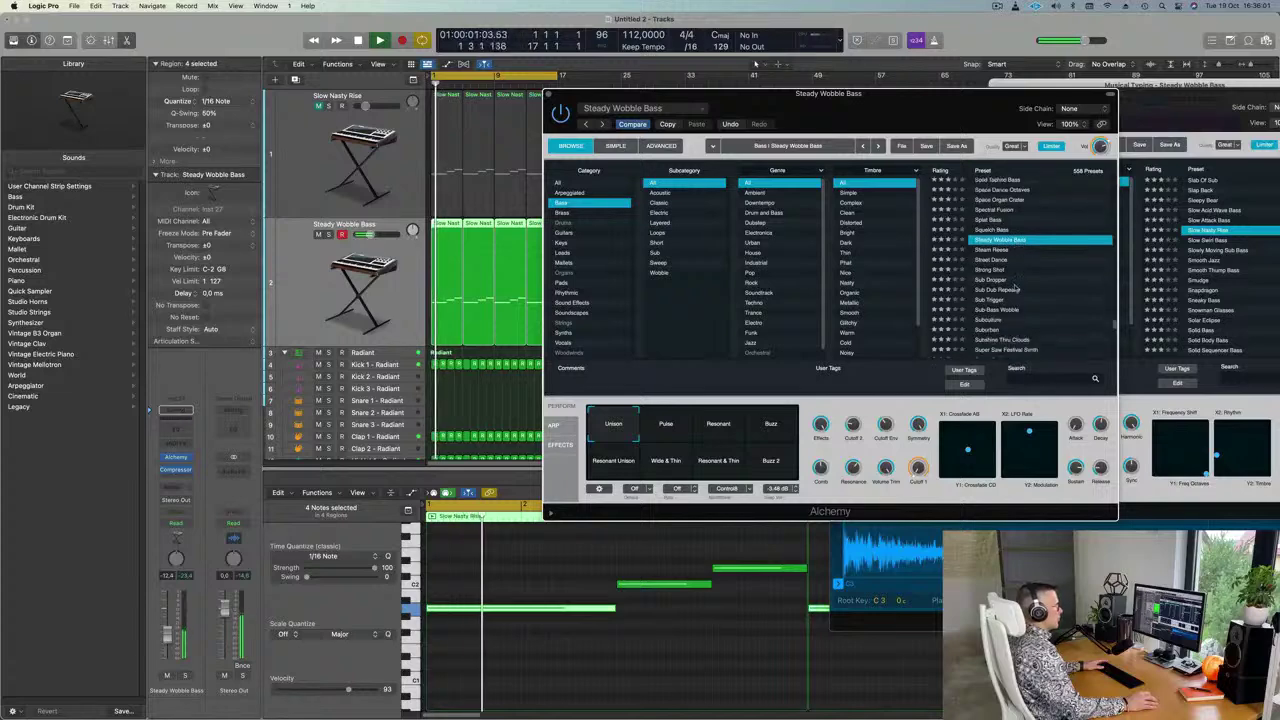
{"action": "left_click", "coordinate": [993, 214]}
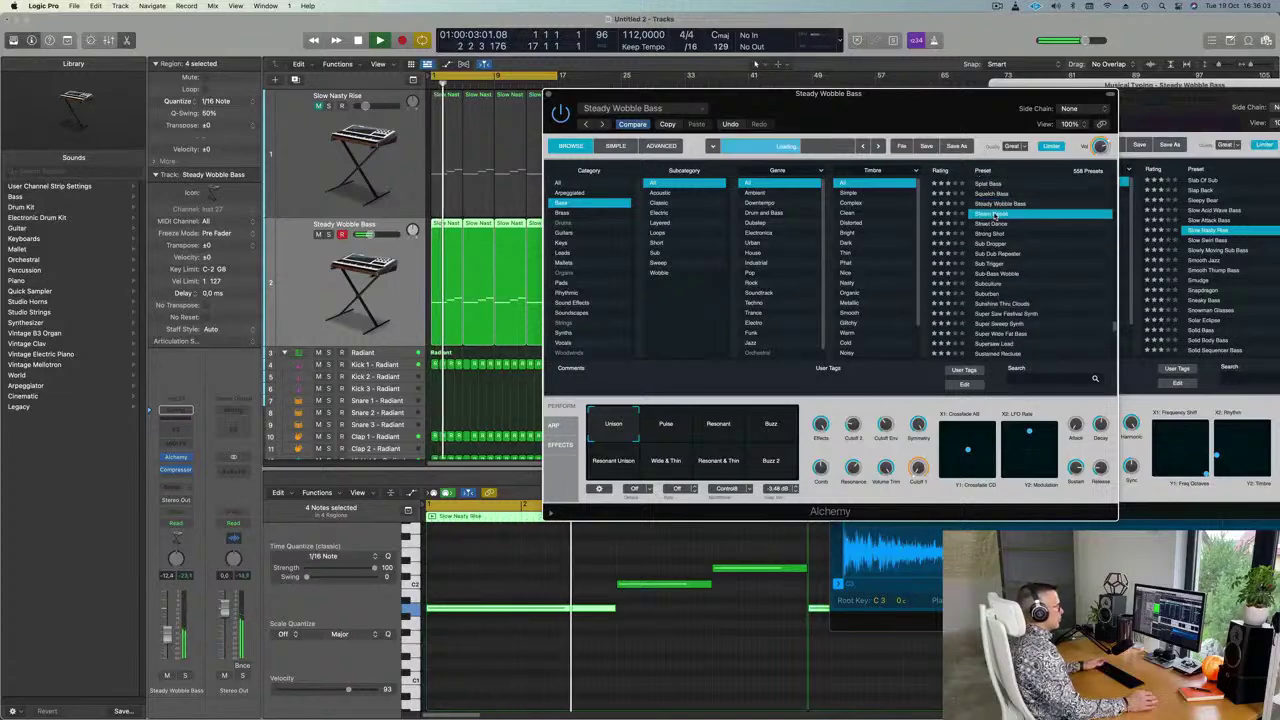
{"action": "left_click_drag", "start_coordinate": [898, 113], "coordinate": [940, 116]}
{"action": "left_click", "coordinate": [758, 430]}
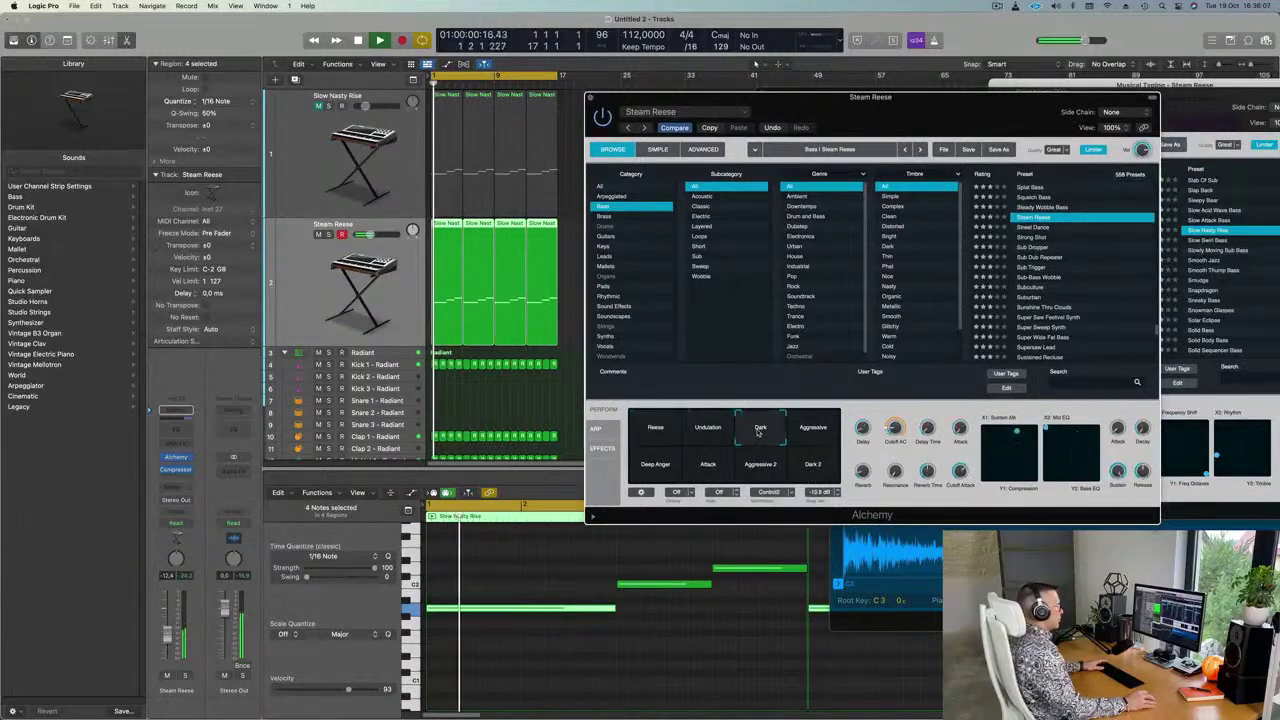
{"action": "left_click", "coordinate": [810, 430]}
{"action": "left_click", "coordinate": [707, 470]}
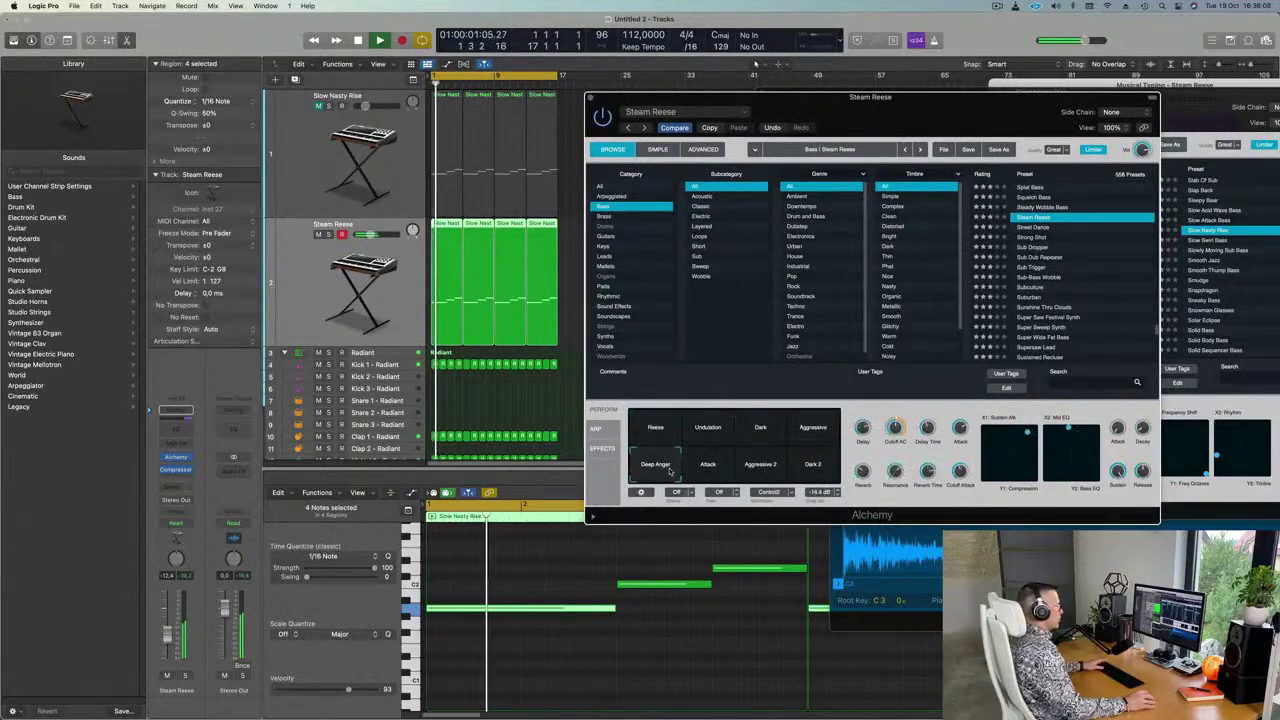
{"action": "left_click", "coordinate": [757, 468]}
{"action": "left_click", "coordinate": [812, 466]}
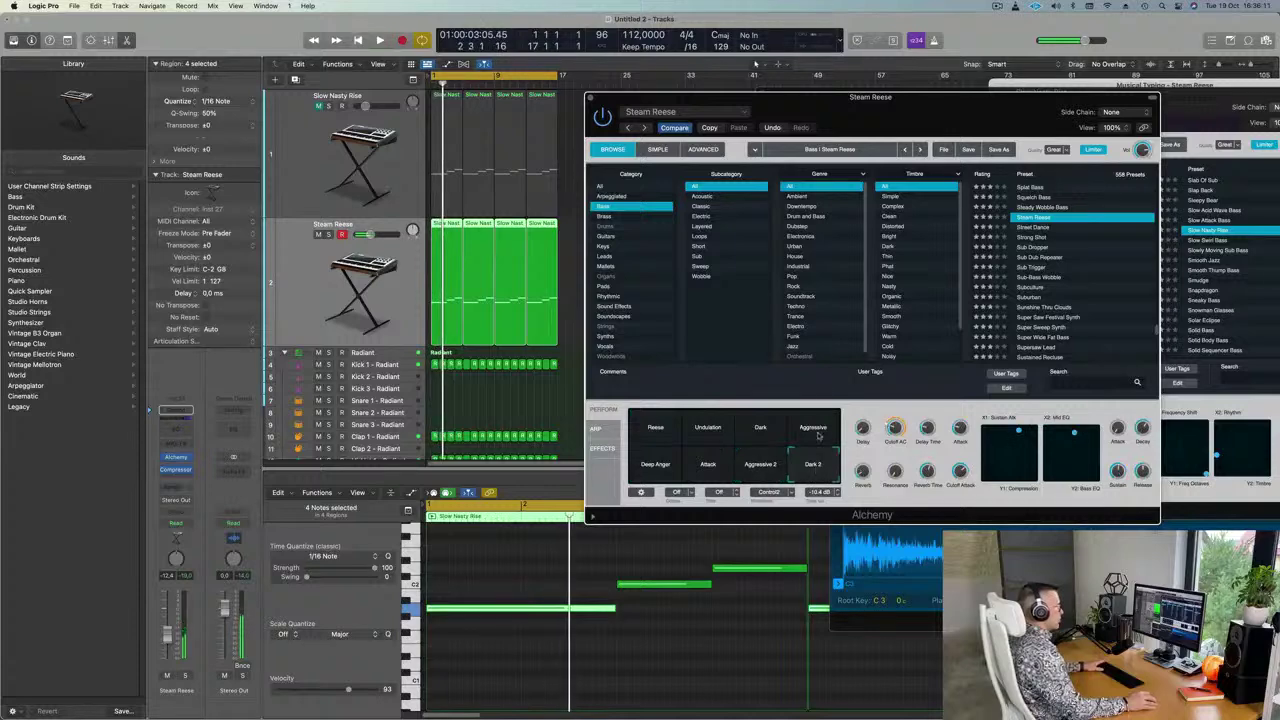
{"action": "left_click", "coordinate": [810, 430]}
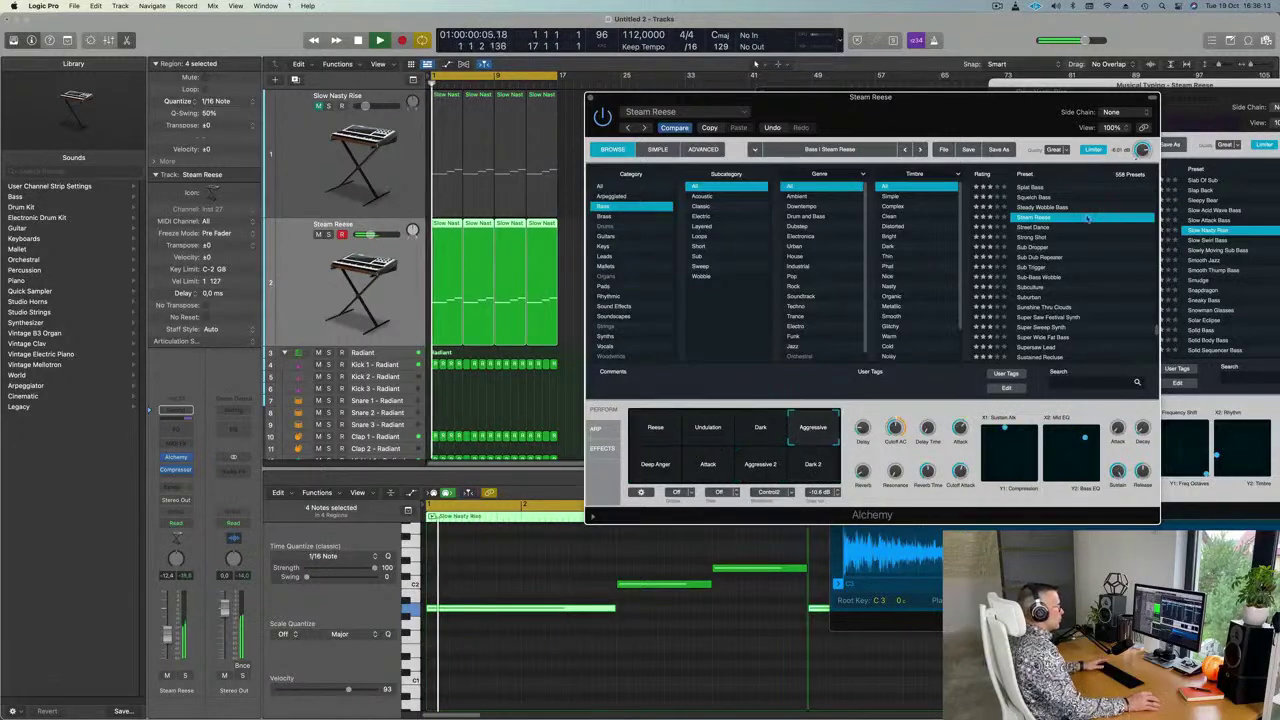
Try the Street Dance, Sub Dub Repeater and Subculture presets on the duplicate bass track during playback
{"action": "left_click", "coordinate": [1035, 228]}
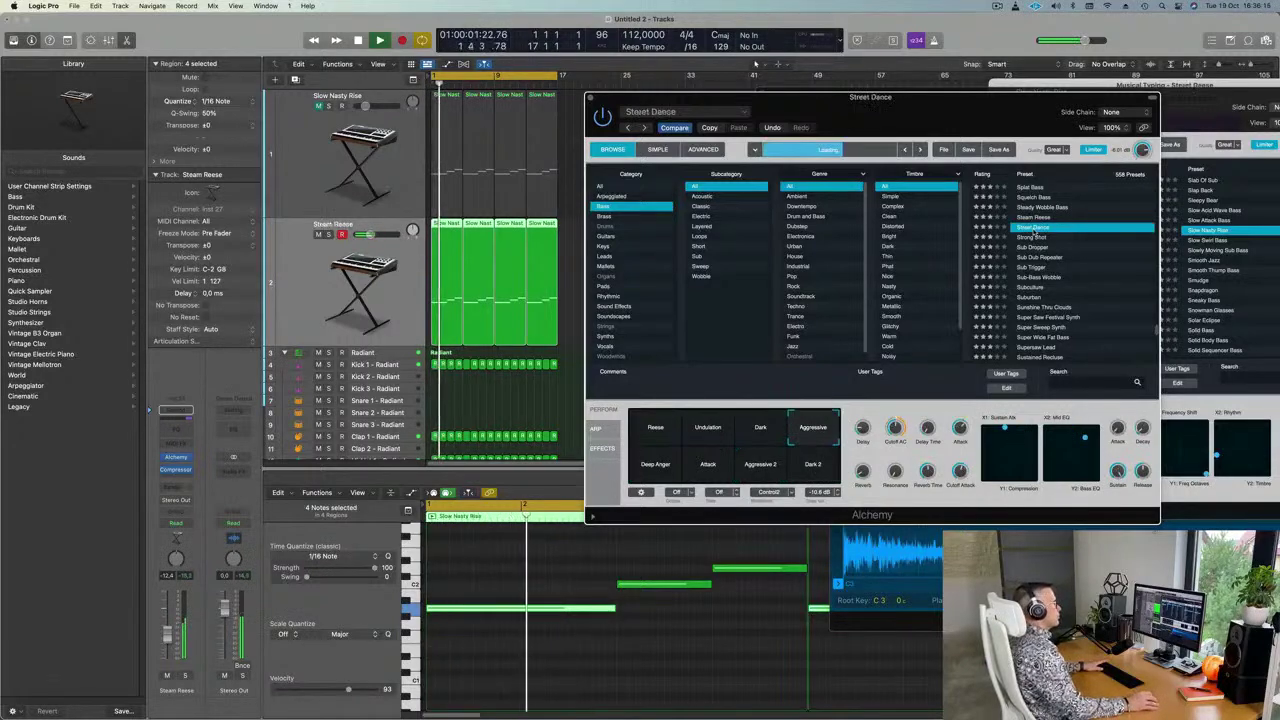
{"action": "scroll", "coordinate": [1035, 230], "scroll_direction": "down", "scroll_amount": 2}
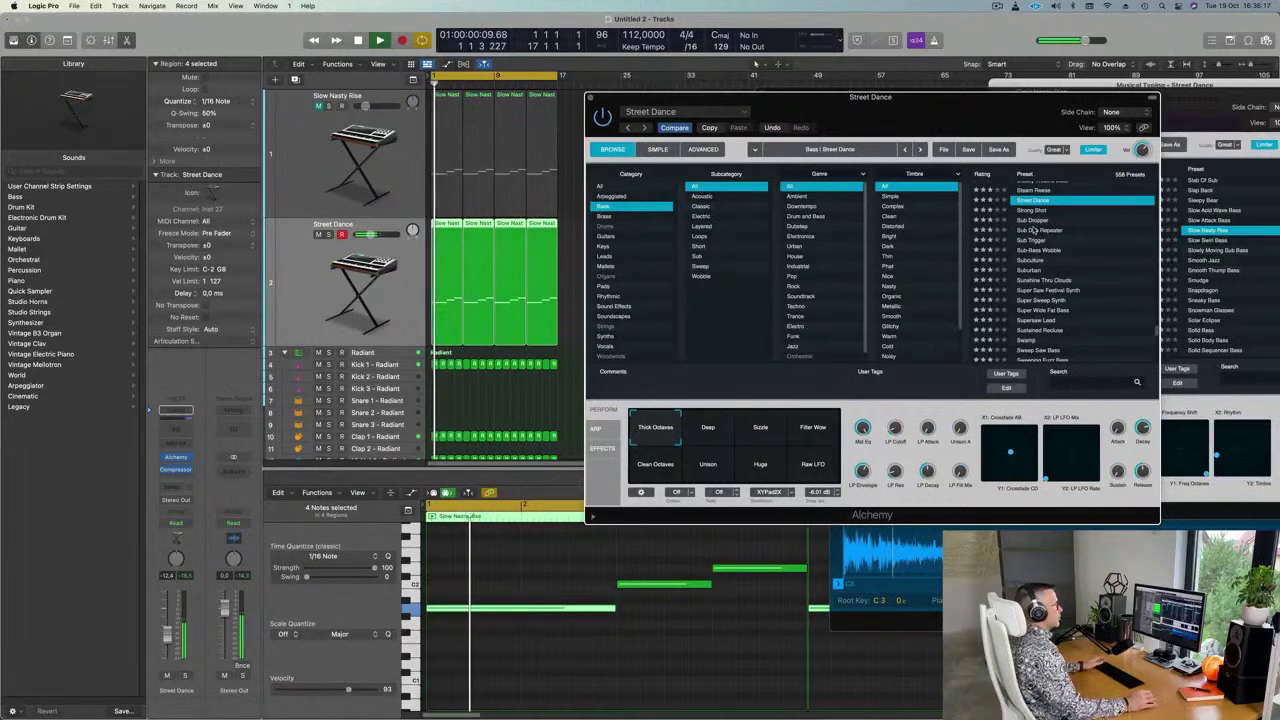
{"action": "left_click", "coordinate": [1035, 230]}
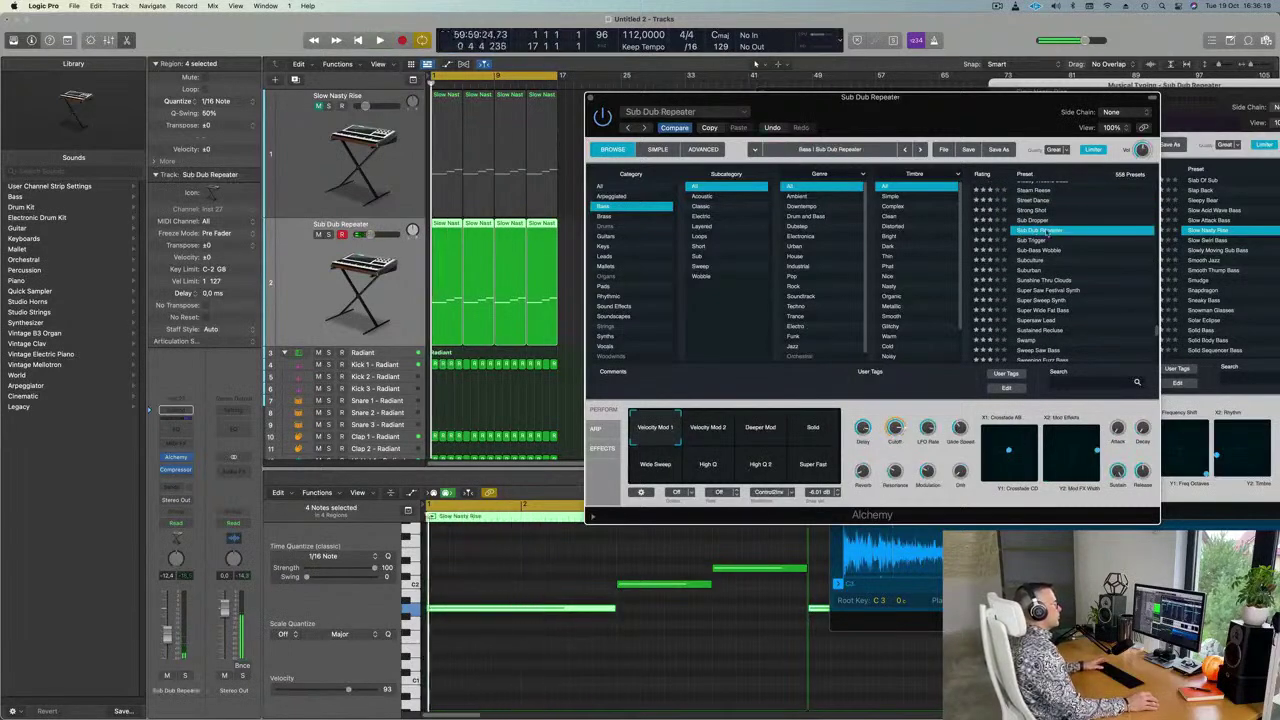
{"action": "key", "text": "space"}
{"action": "scroll", "coordinate": [1043, 235], "scroll_direction": "down", "scroll_amount": 1}
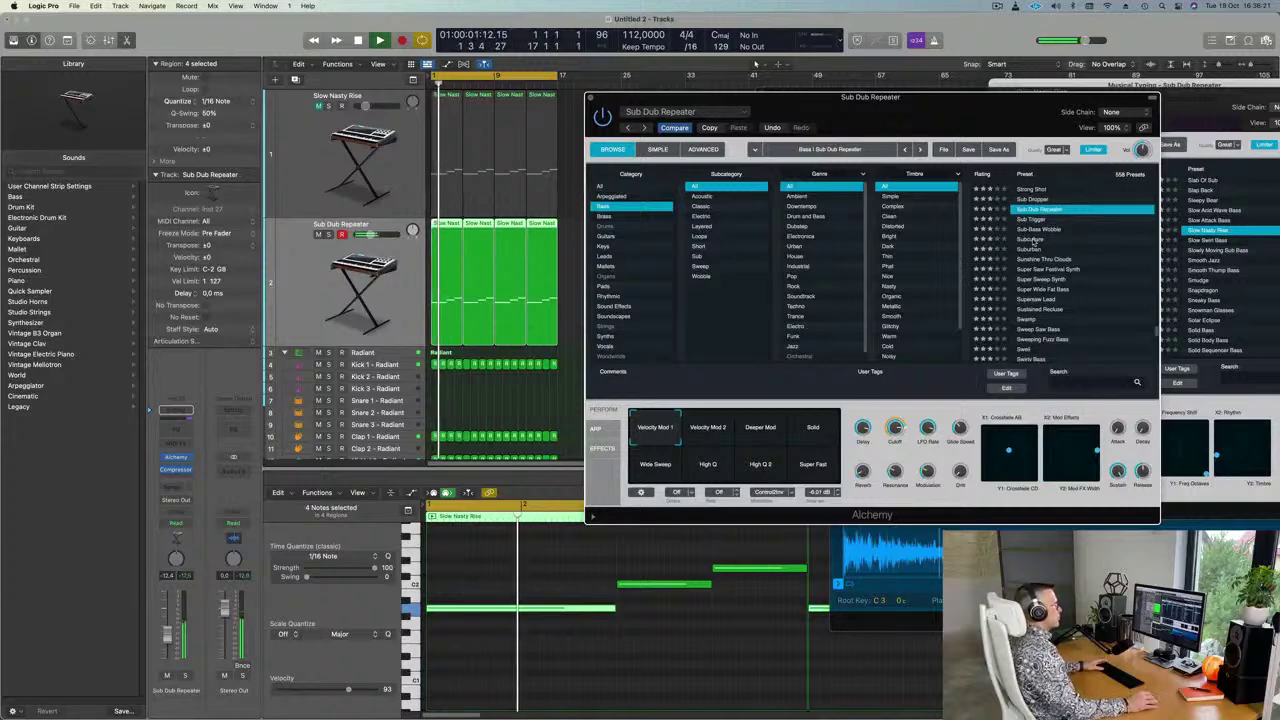
{"action": "left_click", "coordinate": [1032, 241]}
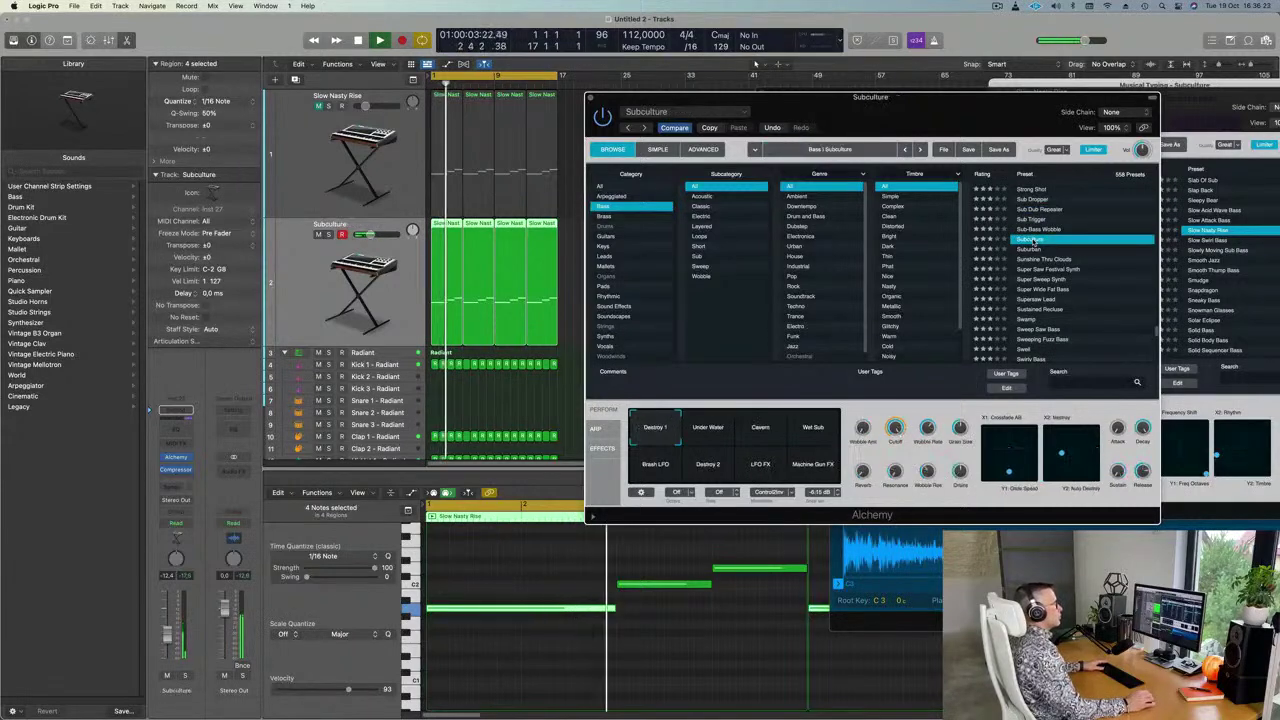
{"action": "scroll", "coordinate": [1068, 252], "scroll_direction": "down", "scroll_amount": 1}
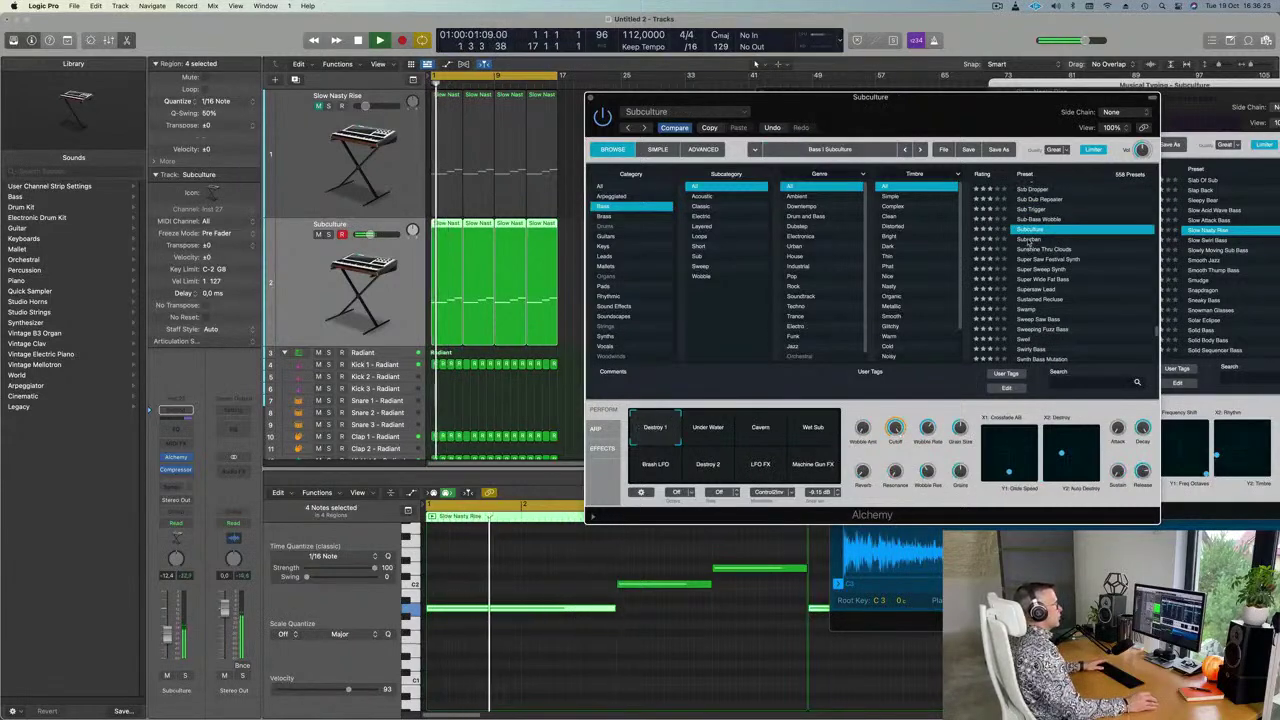
Try the Suburban preset, auditioning its S&H 1, Drippy FX, Metal FX, Space Synth and Warm Resonance snapshots
{"action": "left_click", "coordinate": [1029, 241]}
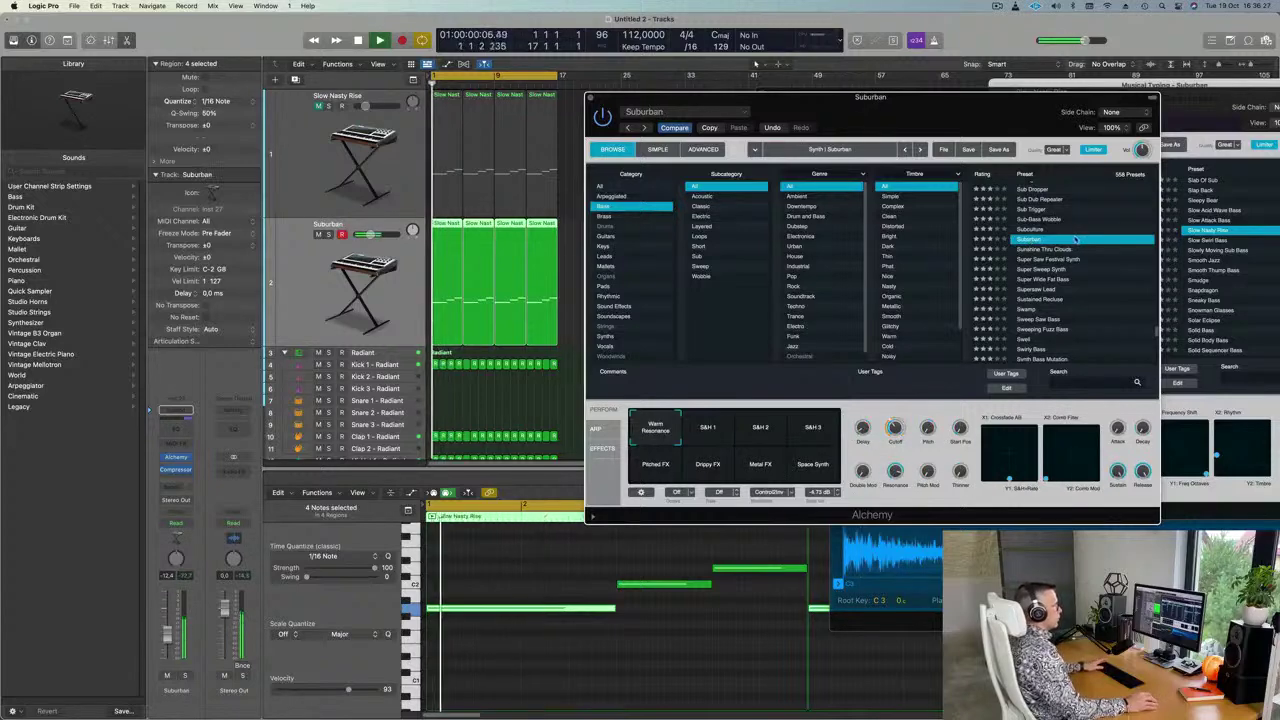
{"action": "left_click", "coordinate": [707, 429]}
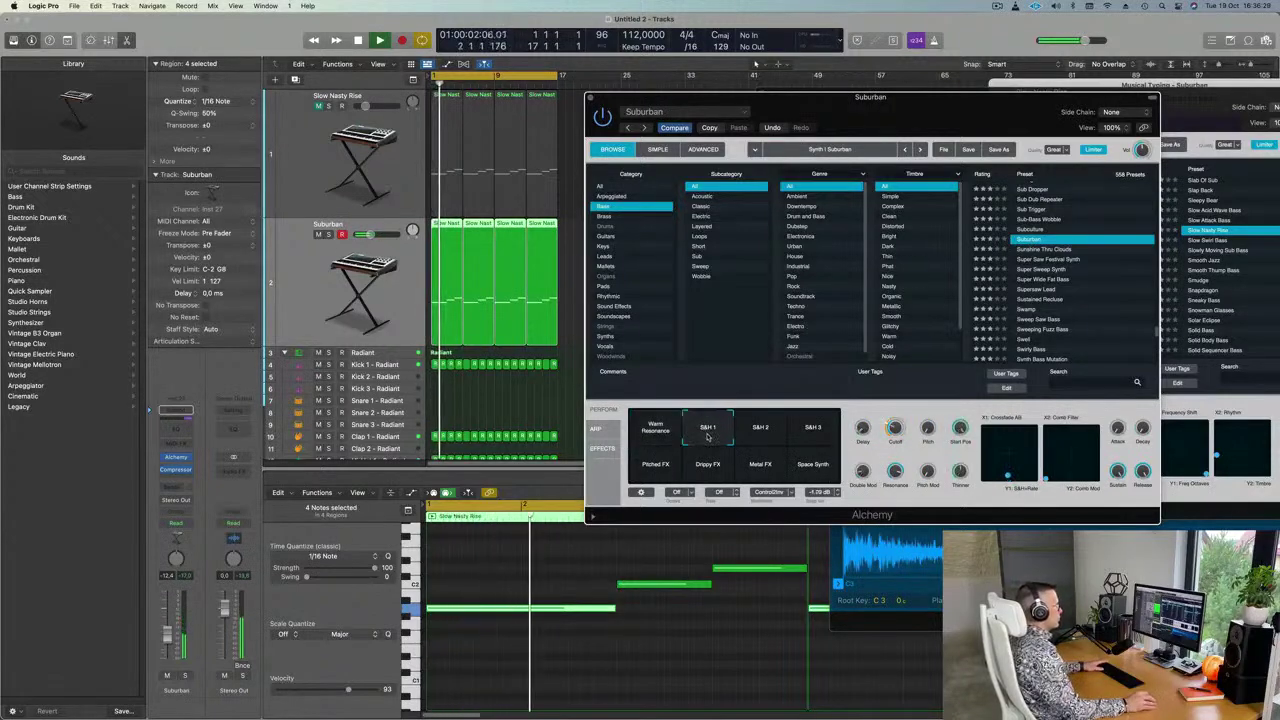
{"action": "left_click", "coordinate": [708, 466]}
{"action": "left_click", "coordinate": [762, 466]}
{"action": "left_click", "coordinate": [814, 467]}
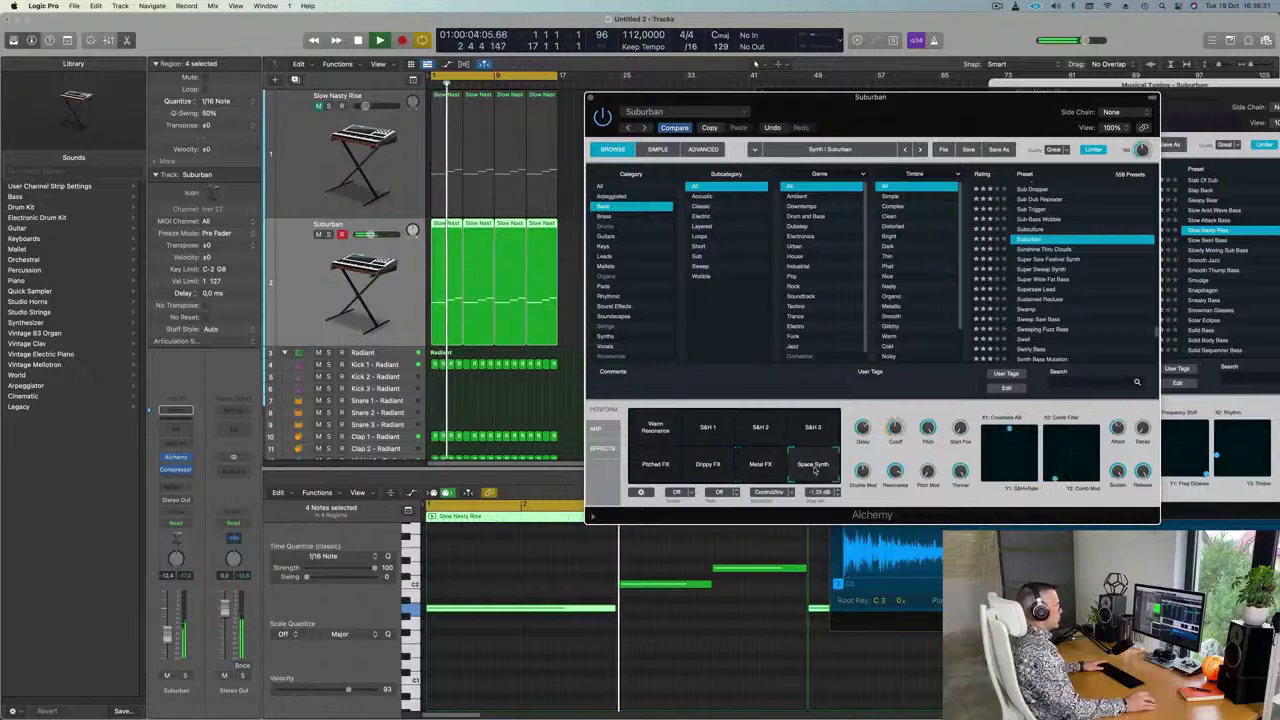
{"action": "left_click", "coordinate": [672, 428]}
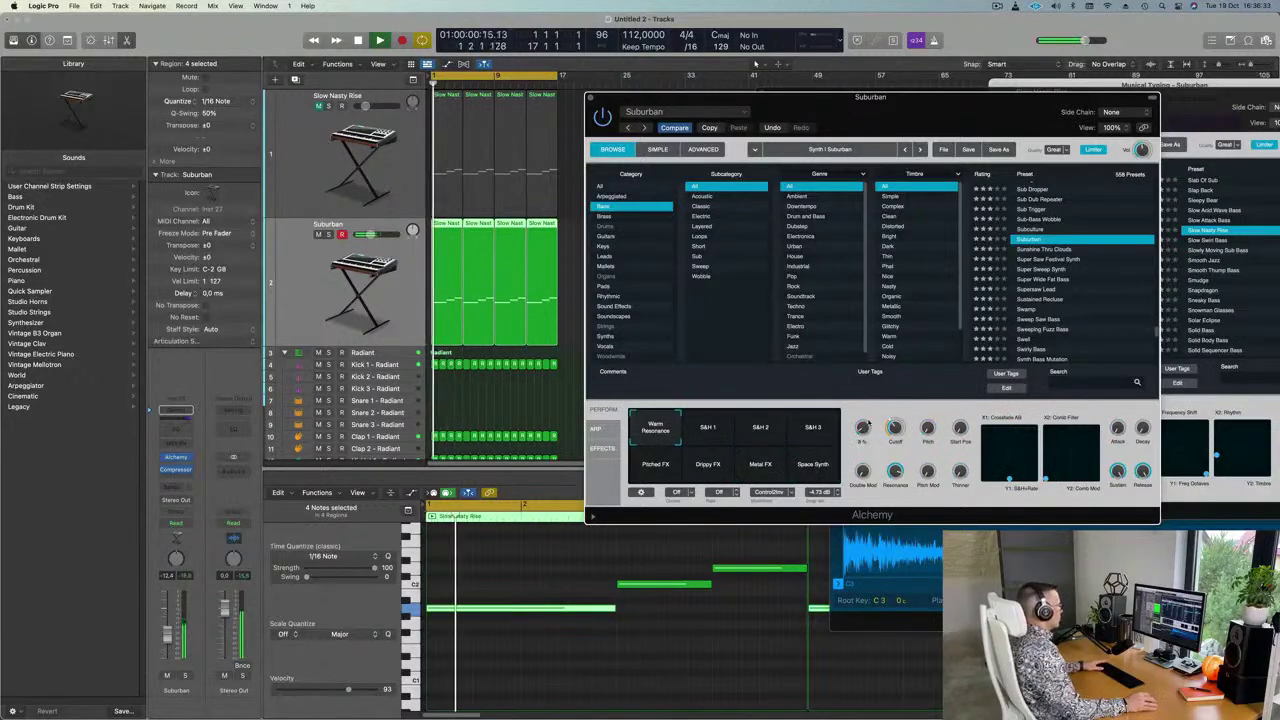
Load the Sunshine Thru Clouds preset, set the track's volume to about -13.0 dB and close its Alchemy window
{"action": "left_click", "coordinate": [1061, 248]}
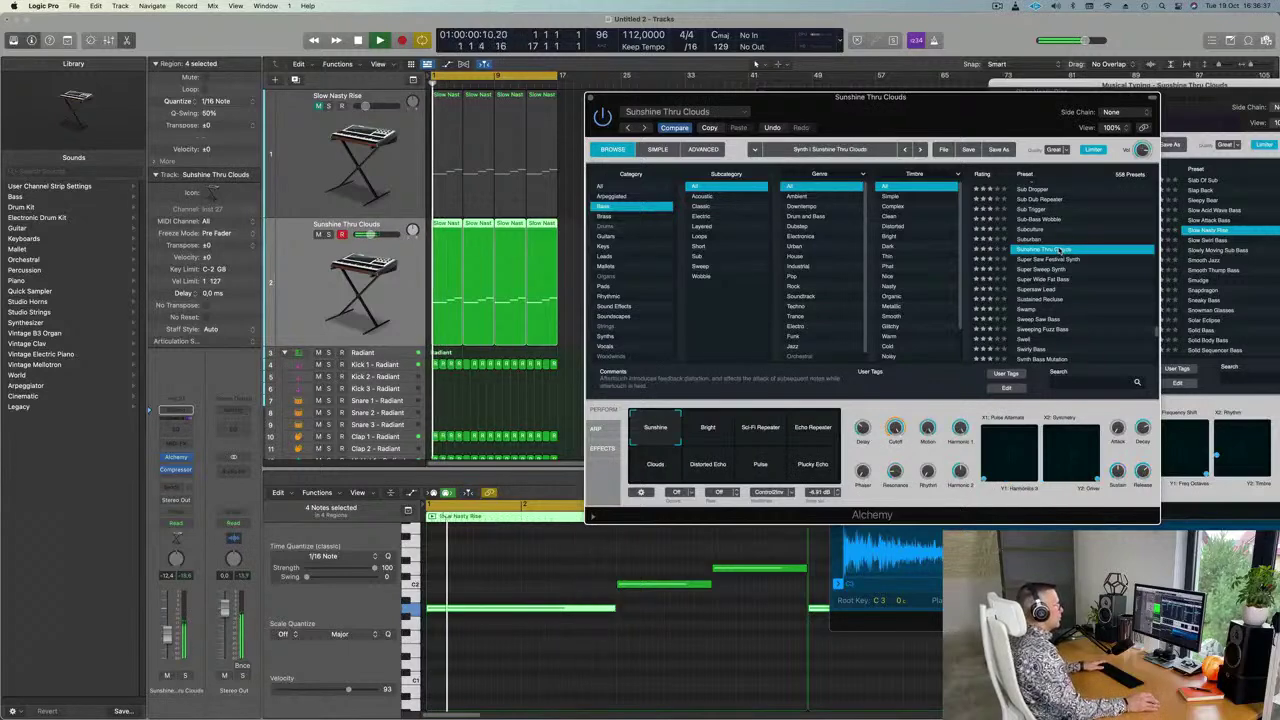
{"action": "left_click_drag", "start_coordinate": [924, 114], "coordinate": [941, 141]}
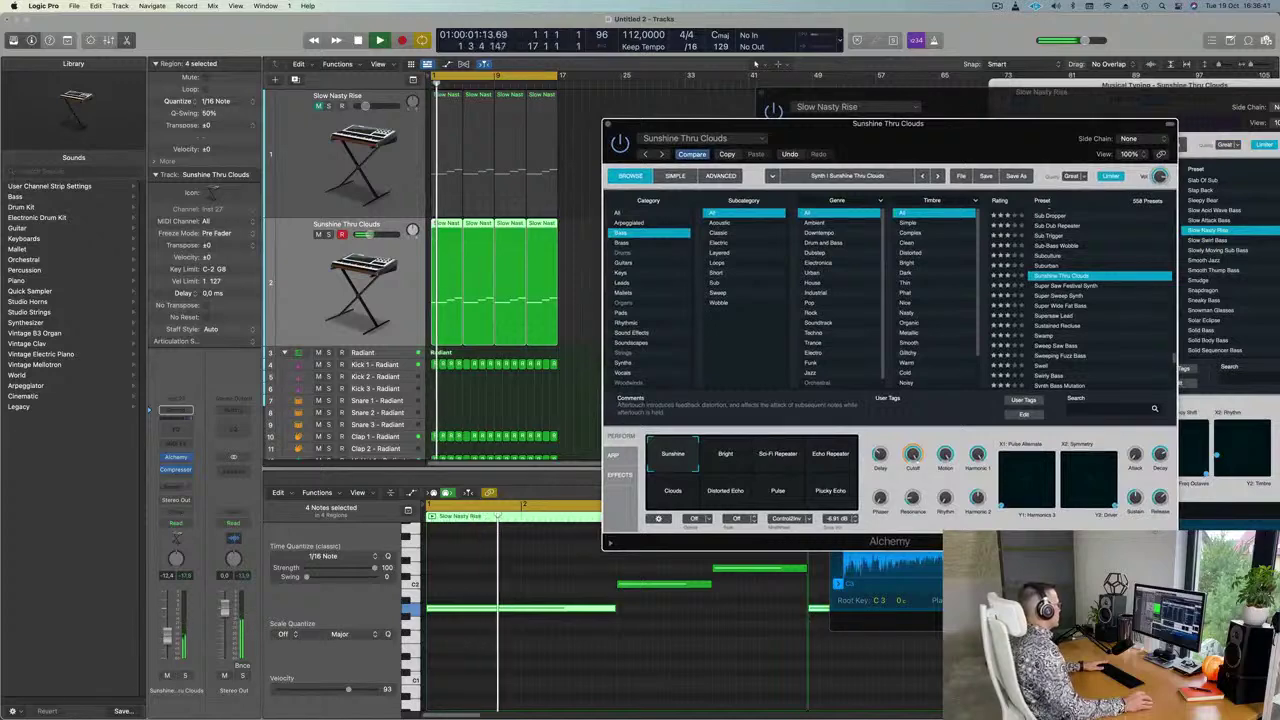
{"action": "left_click_drag", "start_coordinate": [167, 638], "coordinate": [167, 635]}
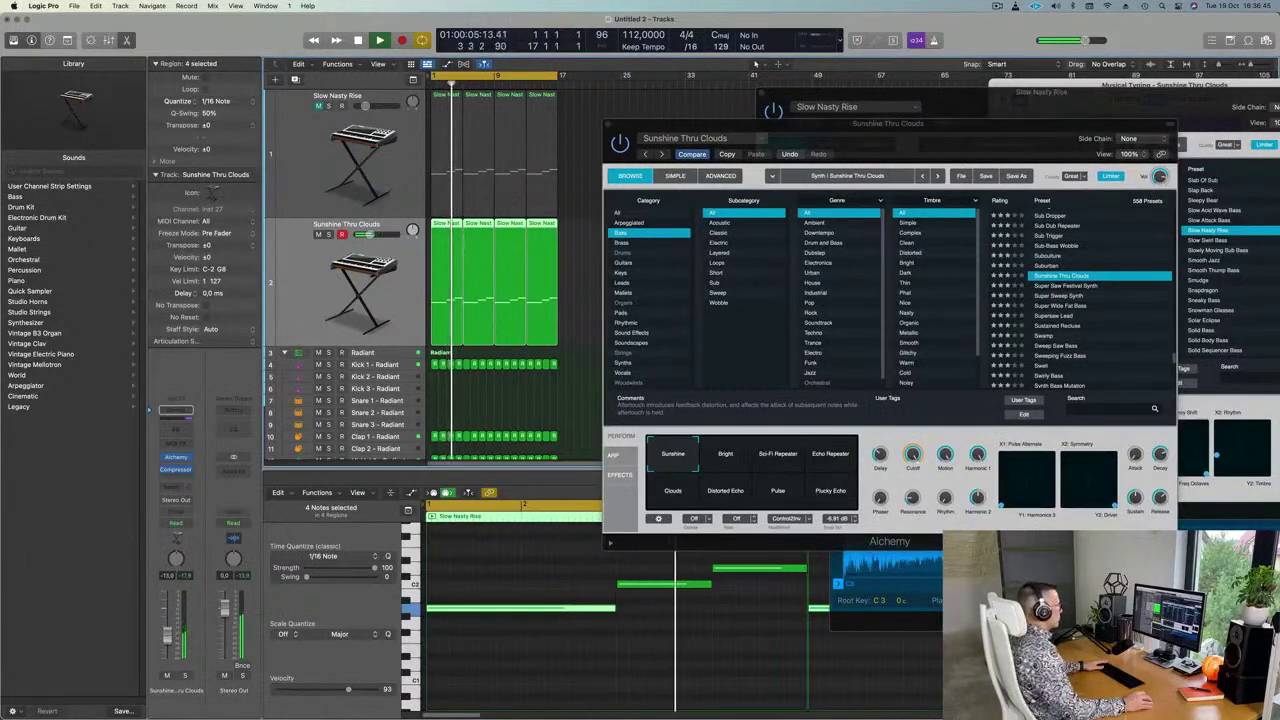
{"action": "left_click_drag", "start_coordinate": [699, 120], "coordinate": [629, 146]}
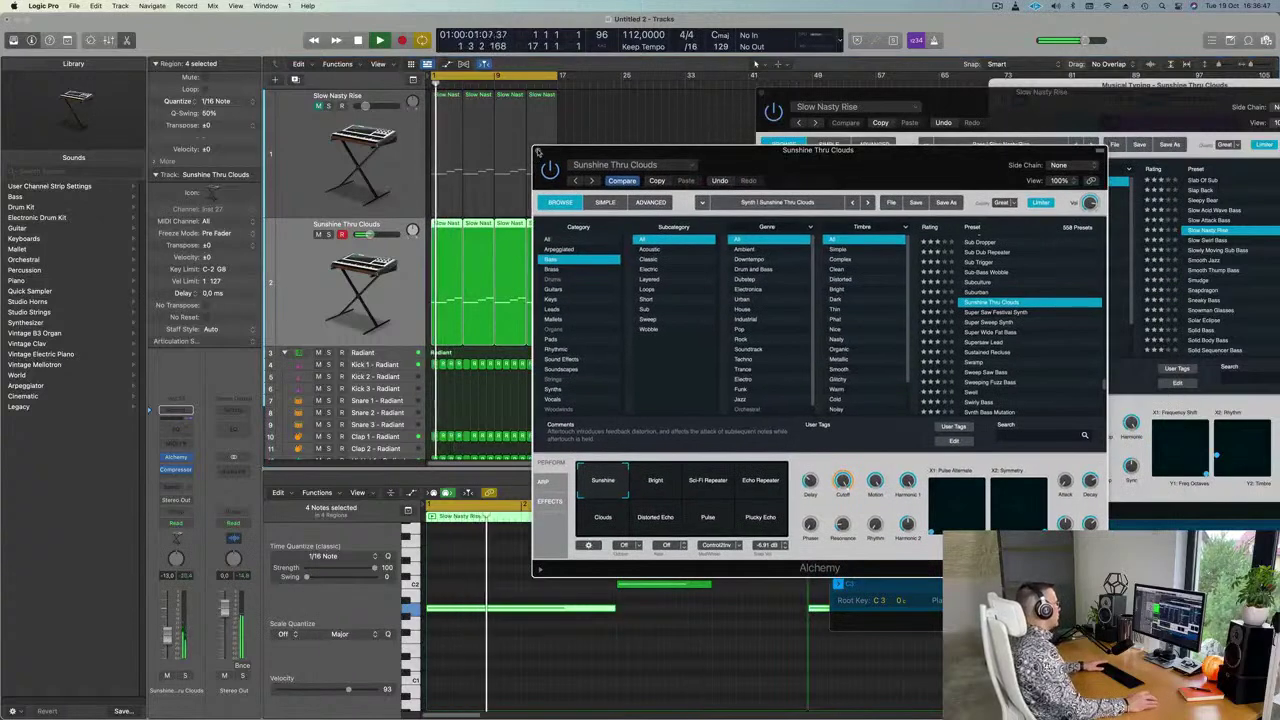
{"action": "left_click", "coordinate": [538, 150]}
Duplicate the Sunshine Thru Clouds track with its settings and open the new track's Alchemy instrument
{"action": "scroll", "coordinate": [313, 253], "scroll_direction": "down", "scroll_amount": 2}
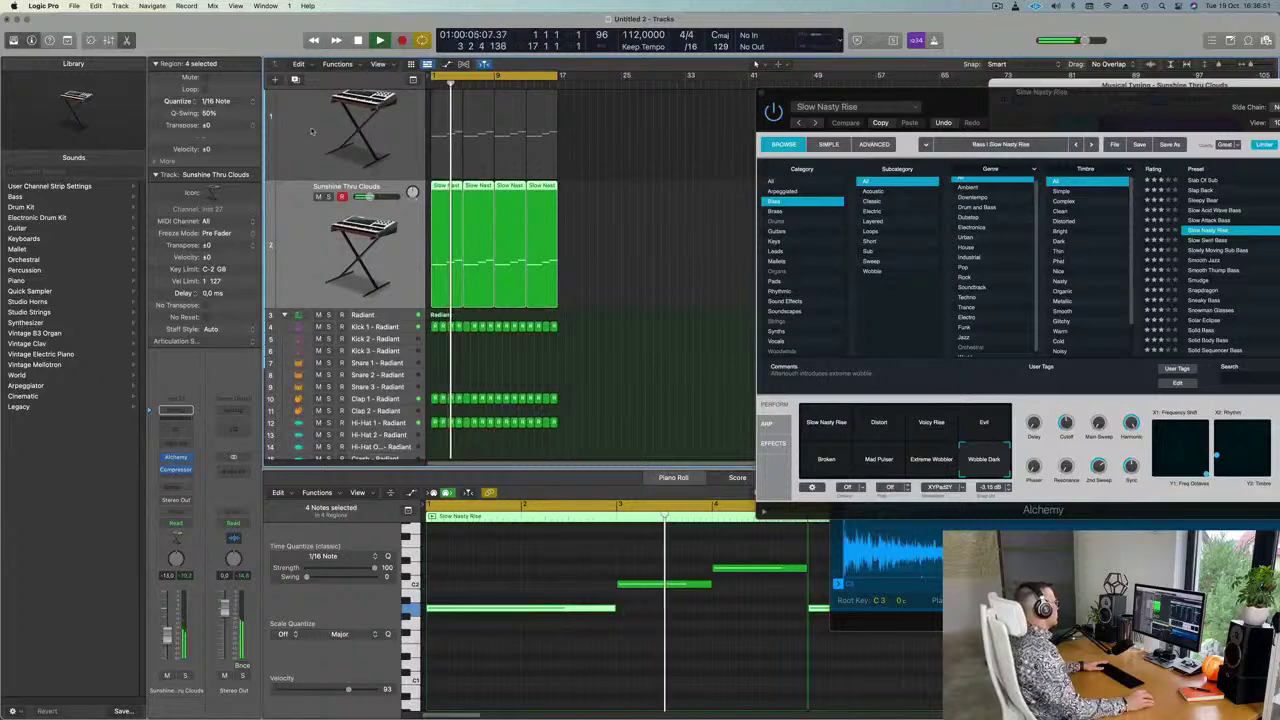
{"action": "left_click", "coordinate": [295, 80]}
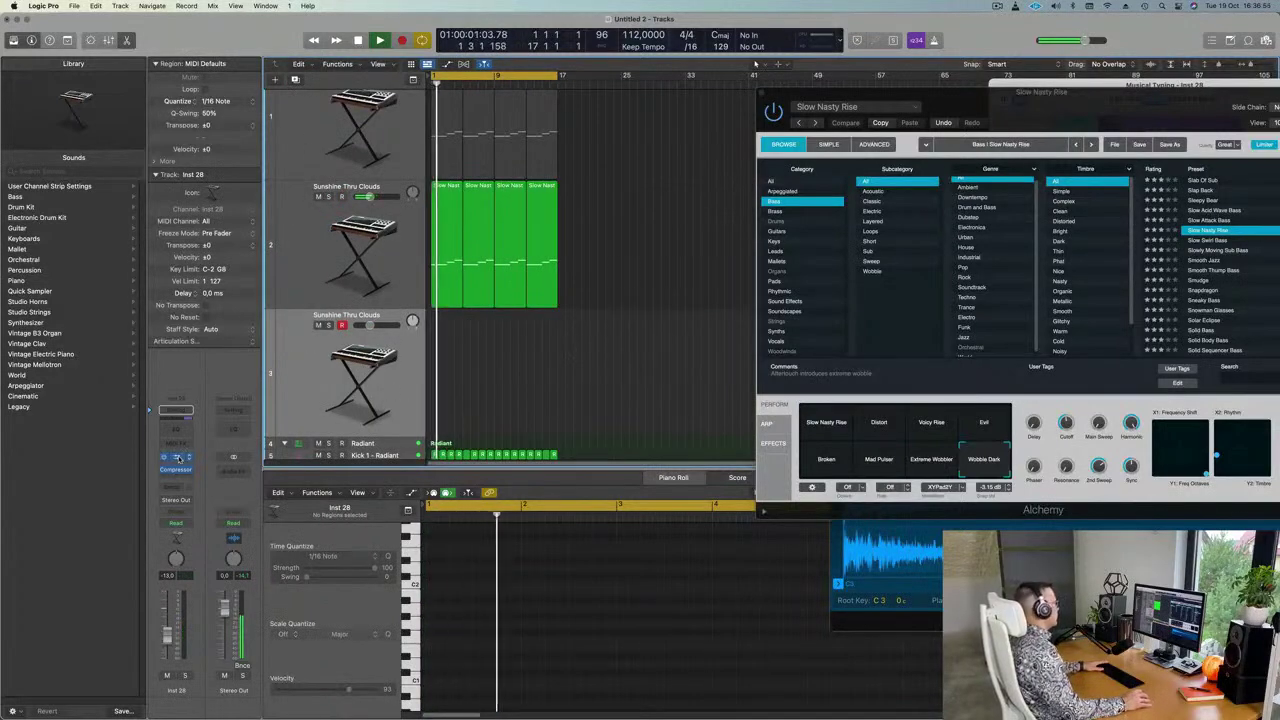
{"action": "left_click", "coordinate": [178, 458]}
{"action": "left_click_drag", "start_coordinate": [626, 167], "coordinate": [608, 161]}
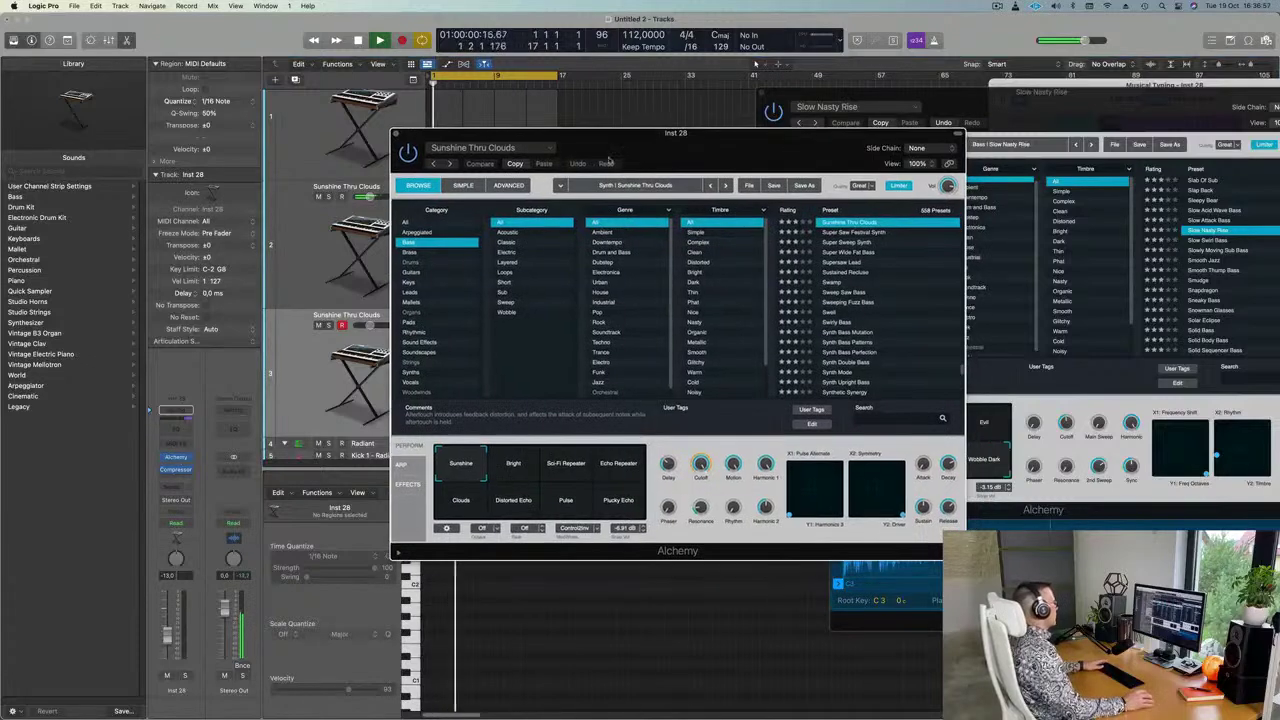
Load the Abandoned Pad preset from the Pads category on the new track and restart playback from the beginning
{"action": "left_click", "coordinate": [409, 322]}
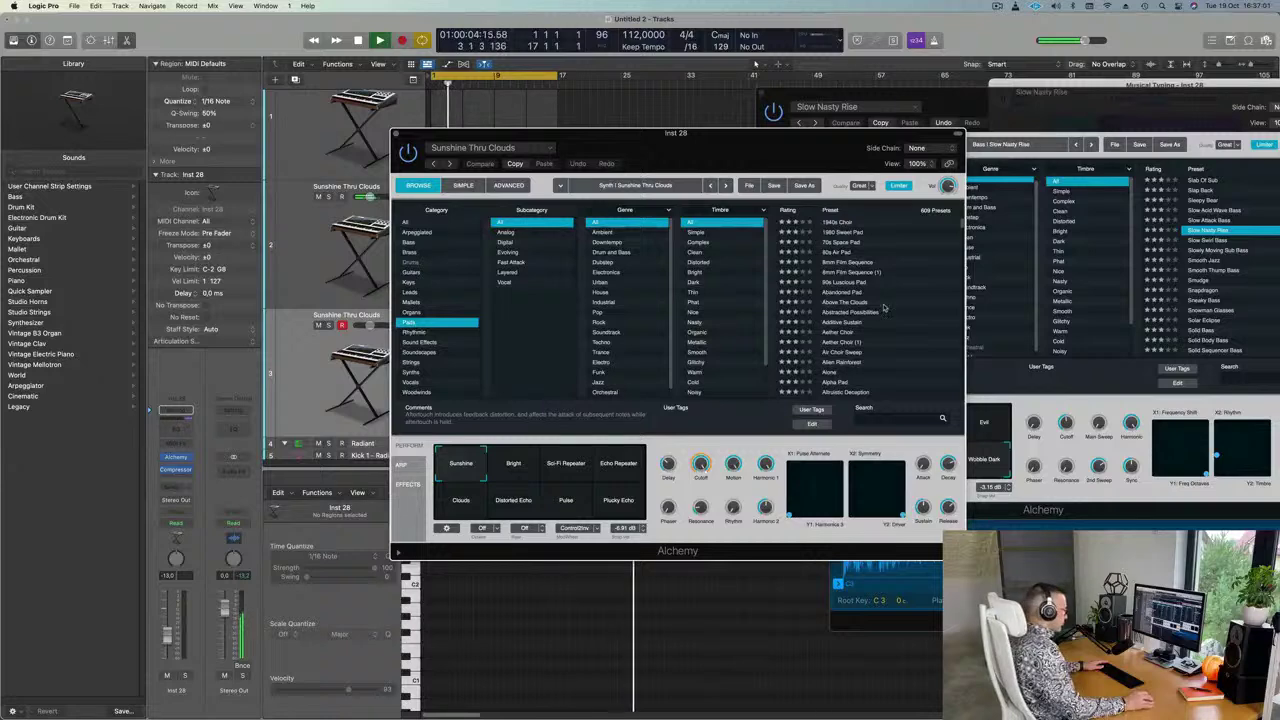
{"action": "left_click", "coordinate": [844, 292]}
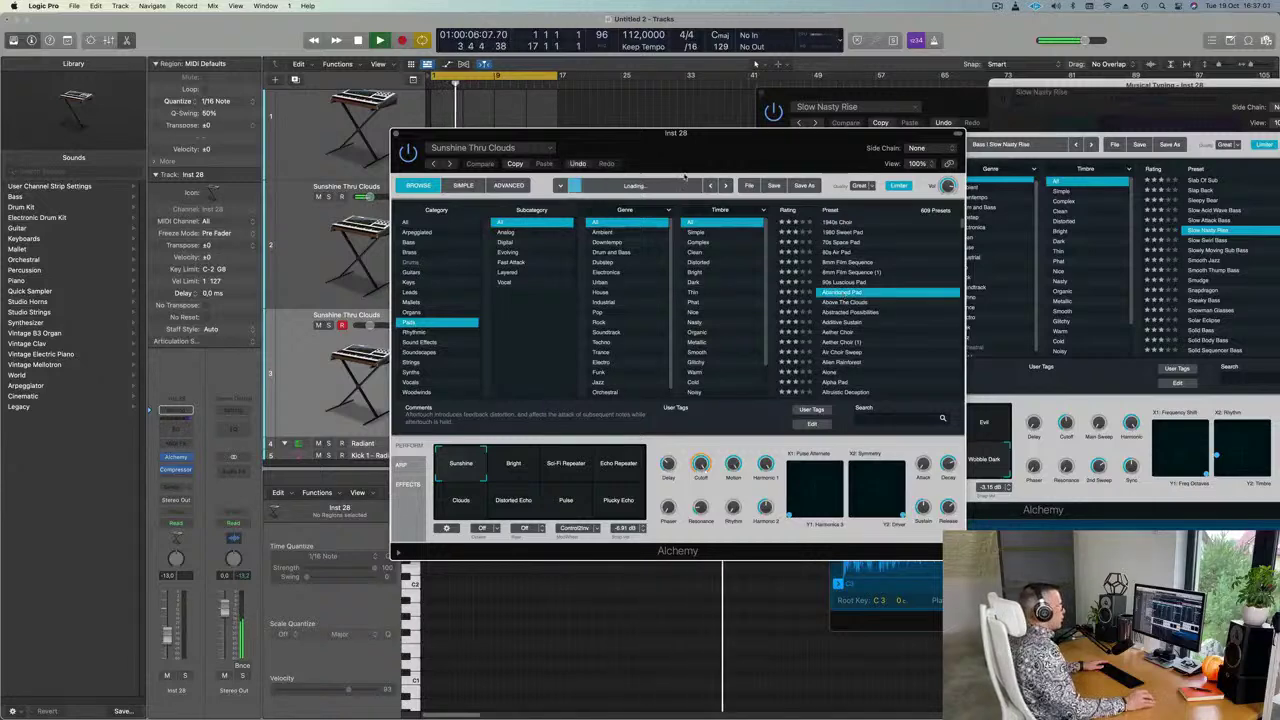
{"action": "left_click_drag", "start_coordinate": [700, 133], "coordinate": [883, 114]}
{"action": "left_click", "coordinate": [301, 400]}
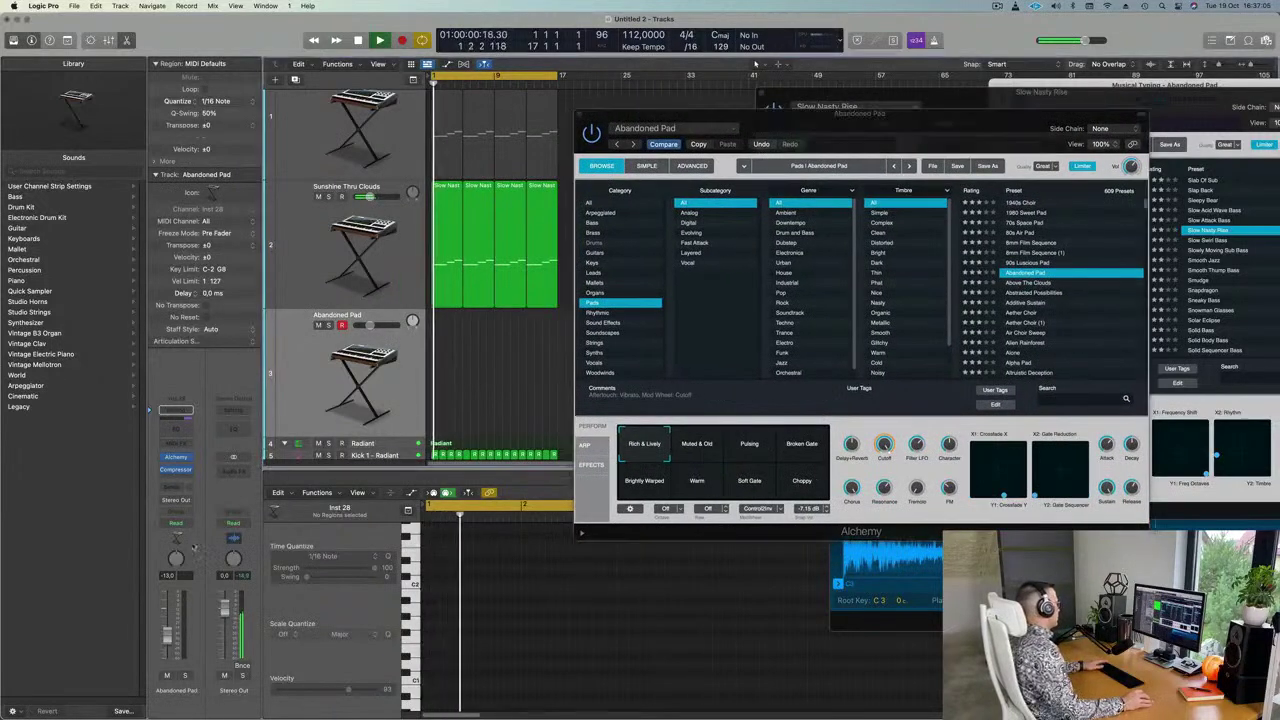
{"action": "key", "text": "Return"}
{"action": "key", "text": "Return"}
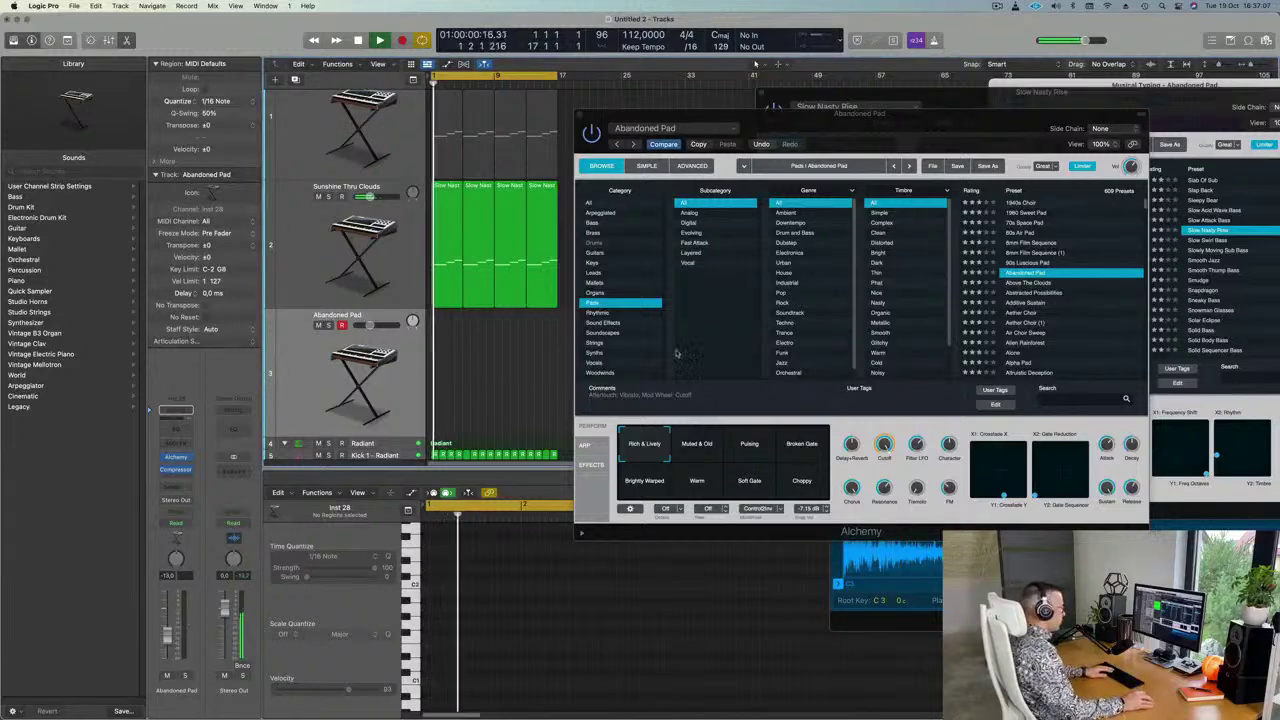
Close the Slow Nasty Rise instrument window and bring the Musical Typing keyboard fully into view
{"action": "left_click", "coordinate": [964, 101]}
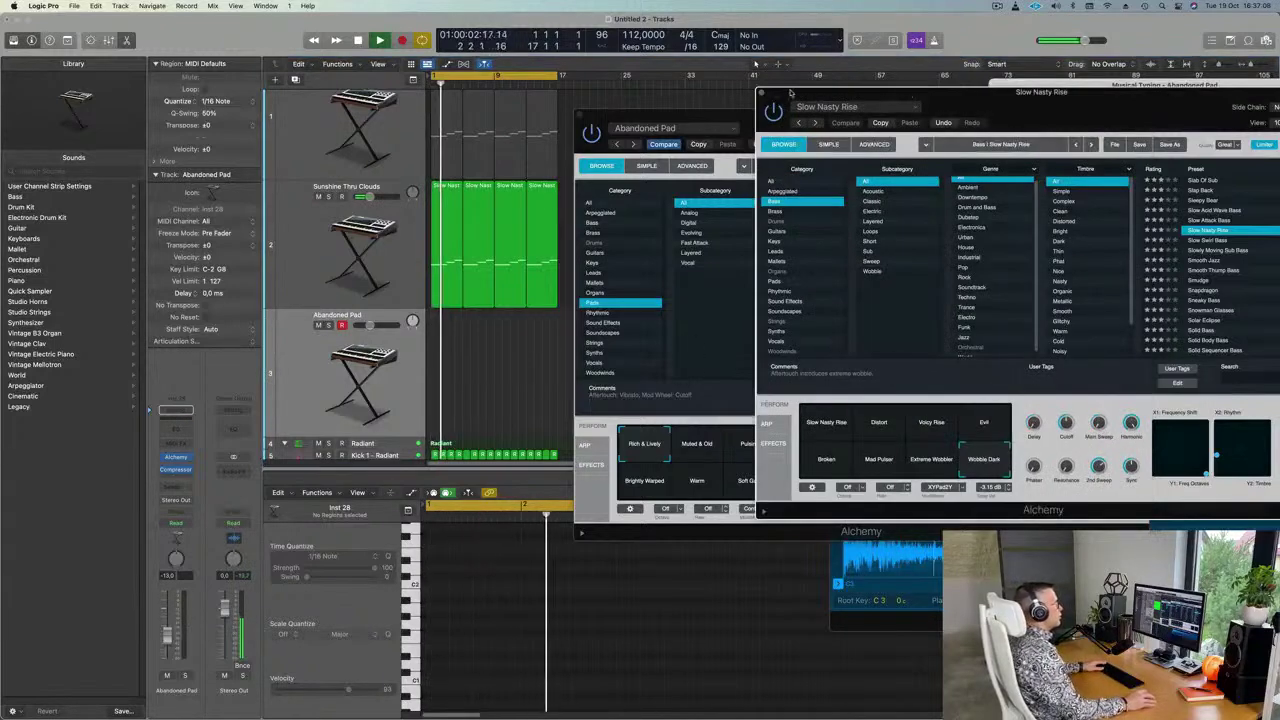
{"action": "key", "text": "super+w"}
{"action": "left_click_drag", "start_coordinate": [1093, 91], "coordinate": [898, 98]}
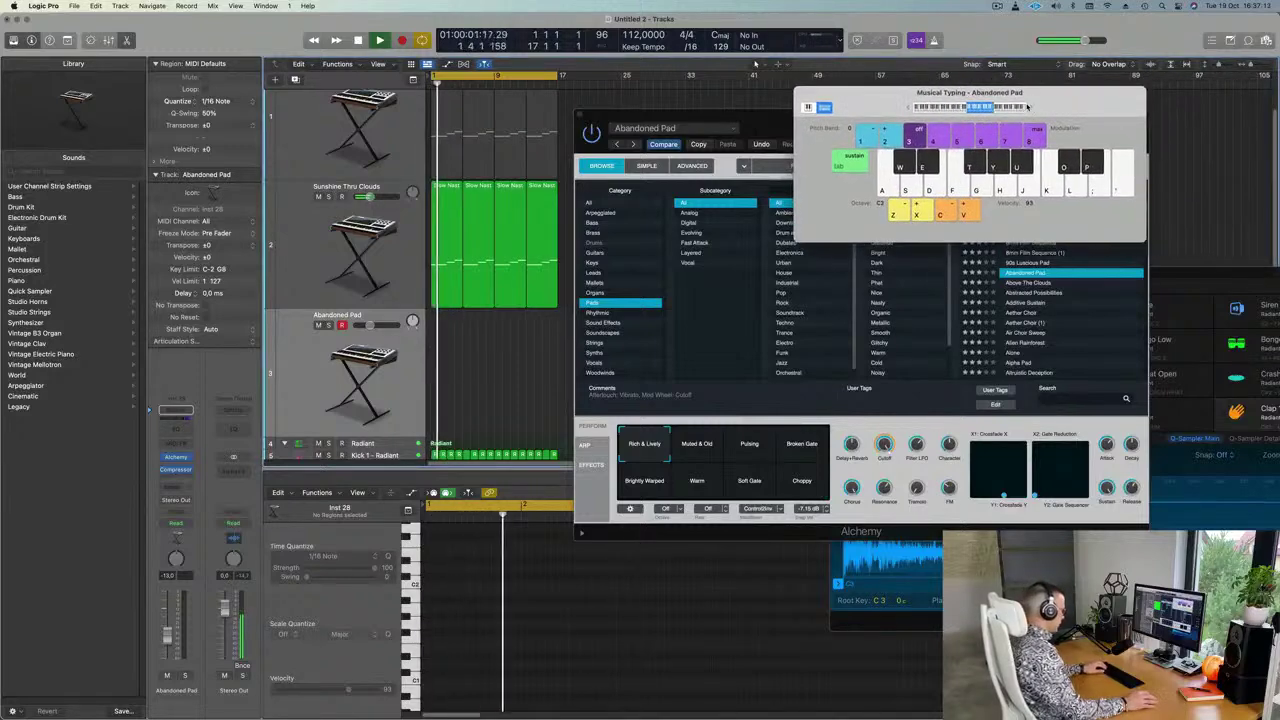
Play test notes with Abandoned Pad over the loop, lowering the pad track's volume to about -23.5 dB
{"action": "key", "text": "f"}
{"action": "key", "text": "g"}
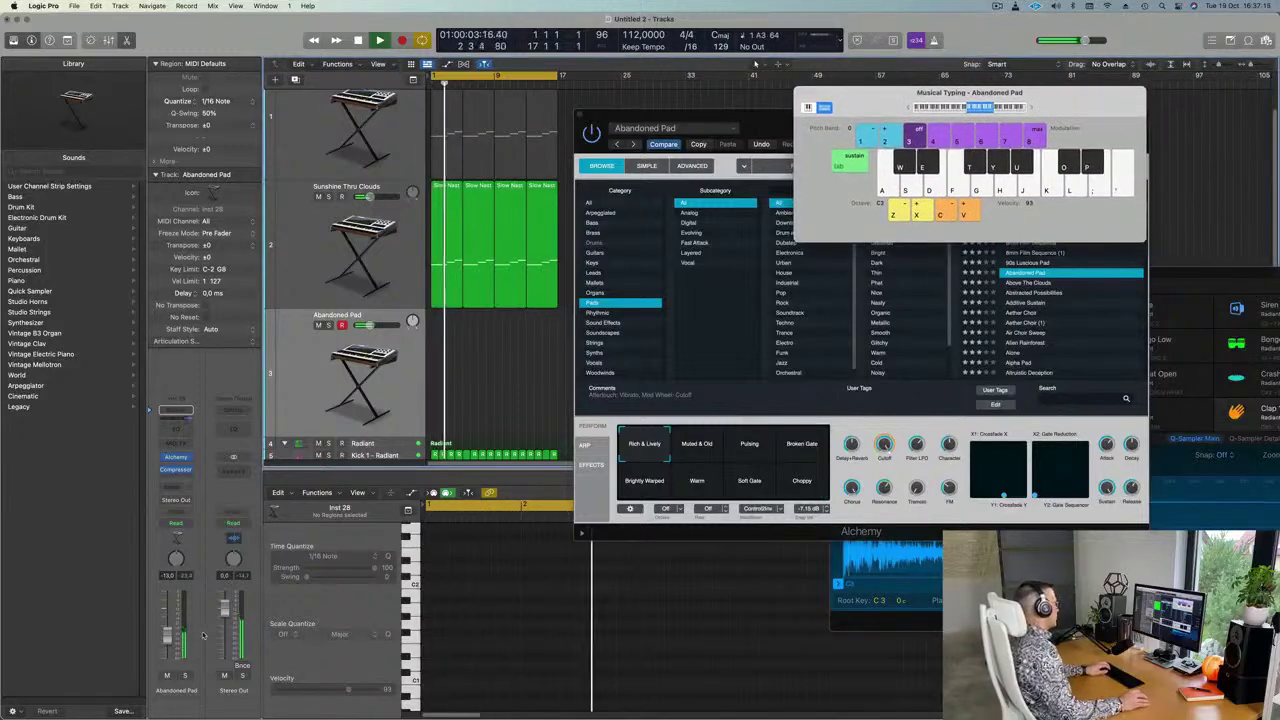
{"action": "key", "text": "f"}
{"action": "left_click_drag", "start_coordinate": [168, 639], "coordinate": [169, 651]}
{"action": "key", "text": "f"}
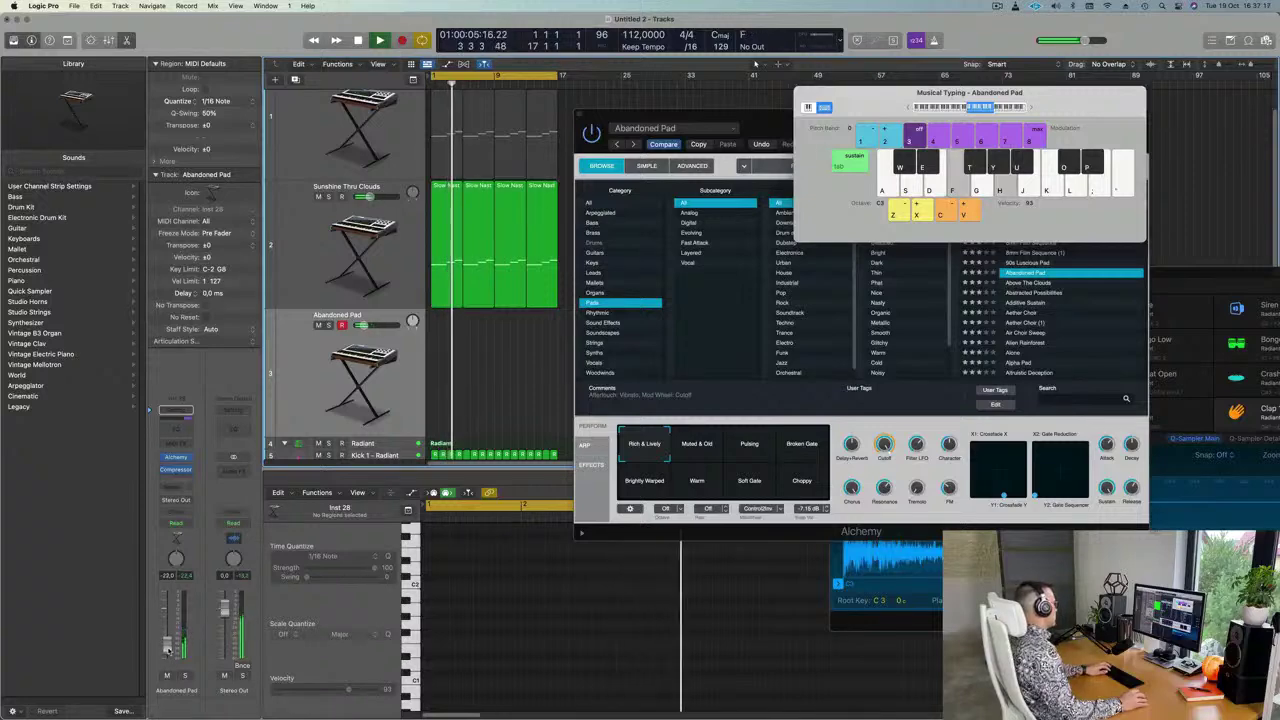
{"action": "key", "text": "d"}
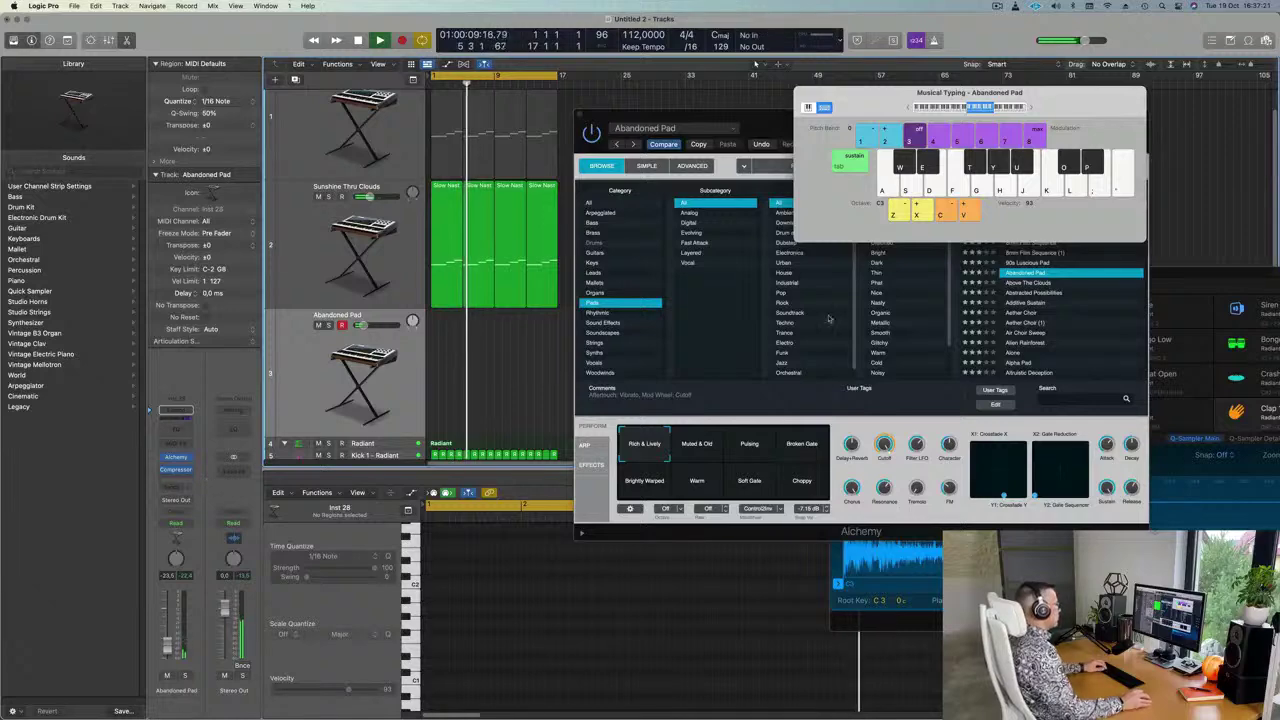
{"action": "key", "text": "d"}
{"action": "key", "text": "f"}
Try the Abstracted Possibilities preset by playing notes, including with its Slow Swell snapshot
{"action": "left_click", "coordinate": [1035, 294]}
{"action": "left_click", "coordinate": [1034, 293]}
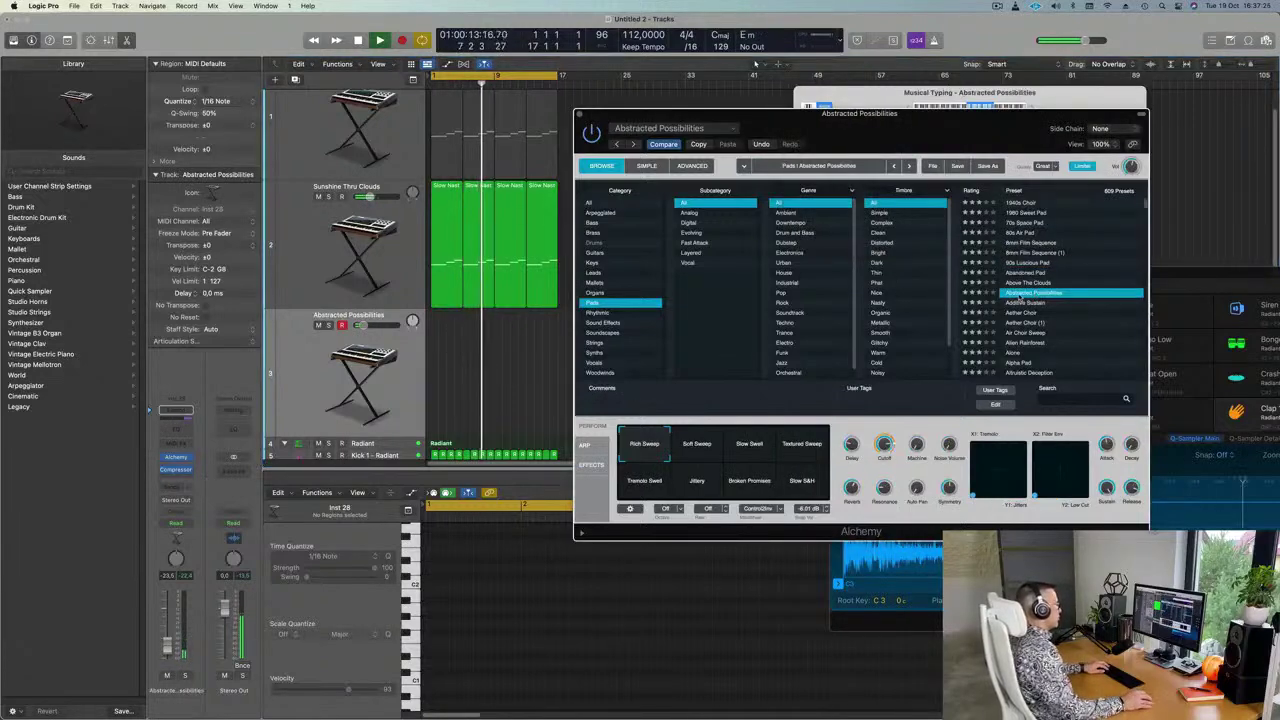
{"action": "key", "text": "f"}
{"action": "key", "text": "h"}
{"action": "key", "text": "k"}
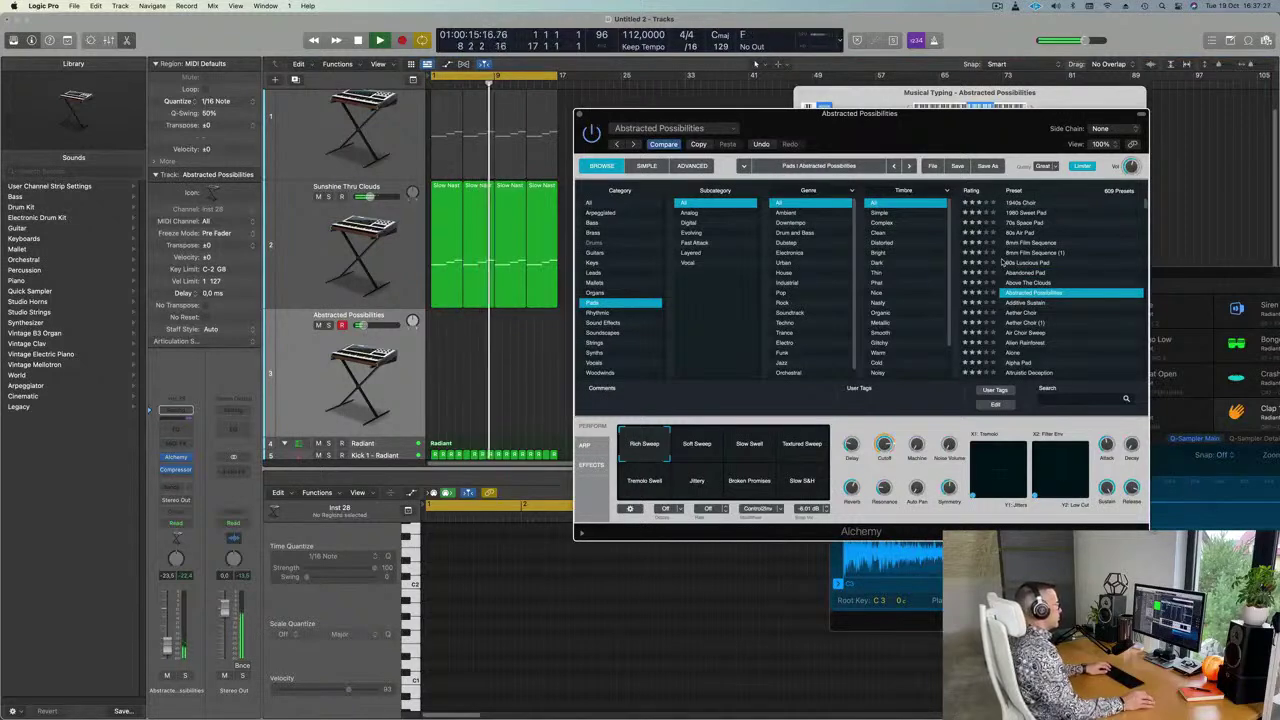
{"action": "key", "text": "g"}
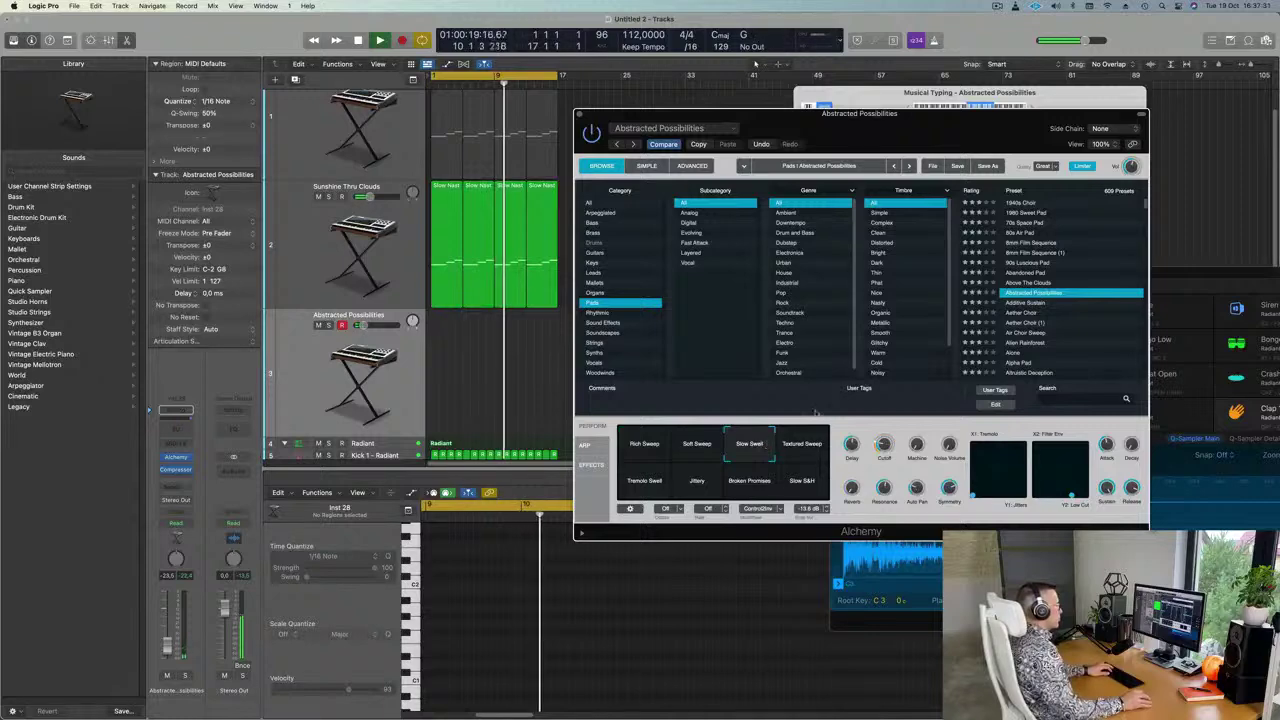
Load the Aether Choir preset and record a four-bar pad part from bar 5 to bar 9
{"action": "left_click", "coordinate": [1025, 313]}
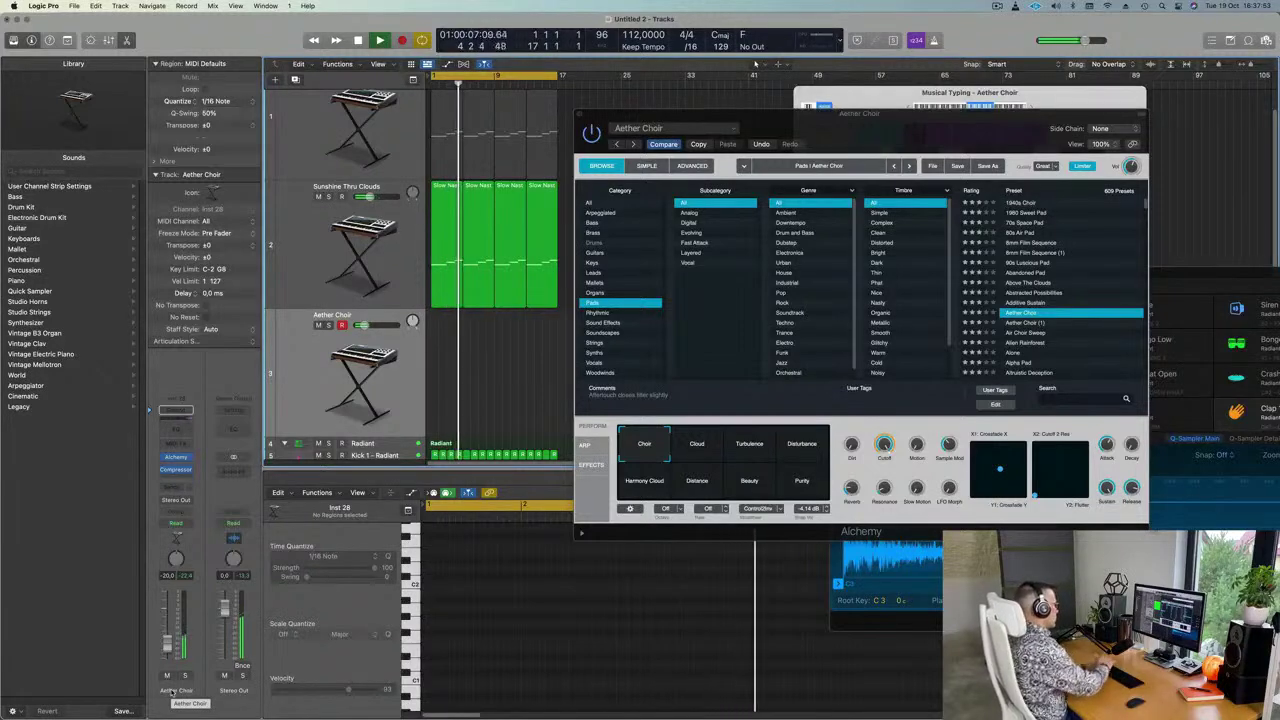
{"action": "key", "text": "r"}
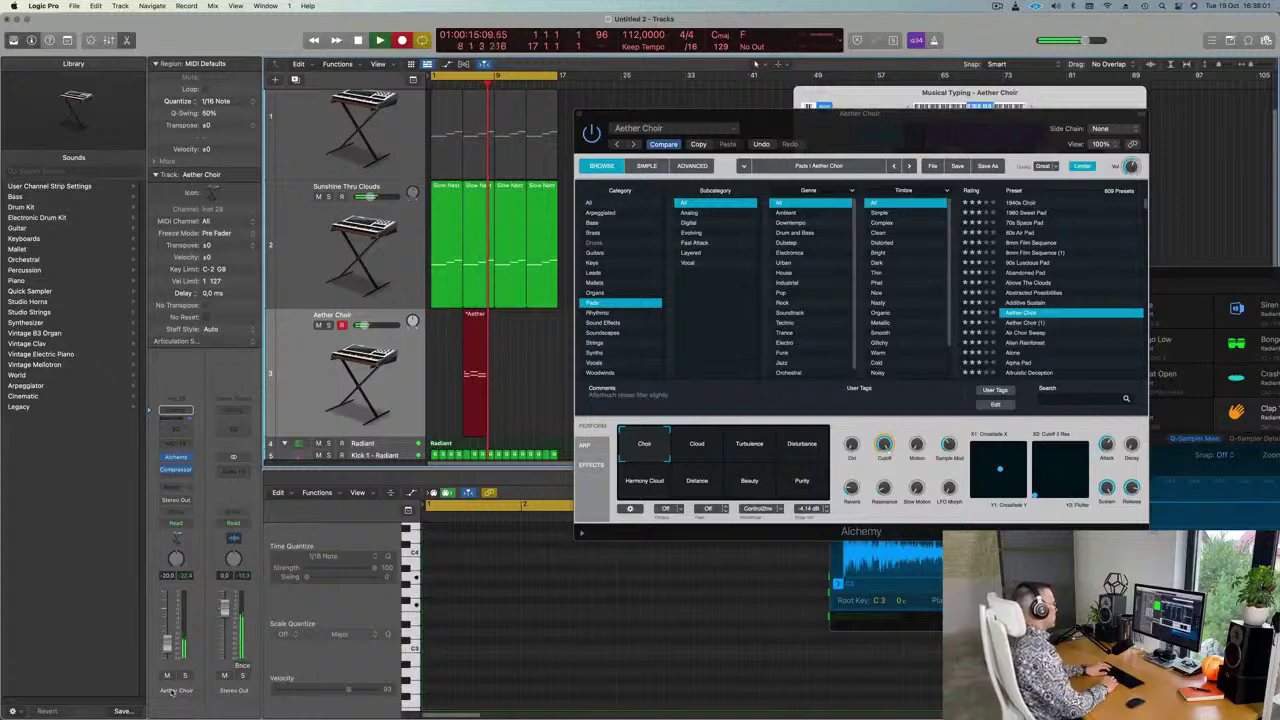
{"action": "key", "text": "space"}
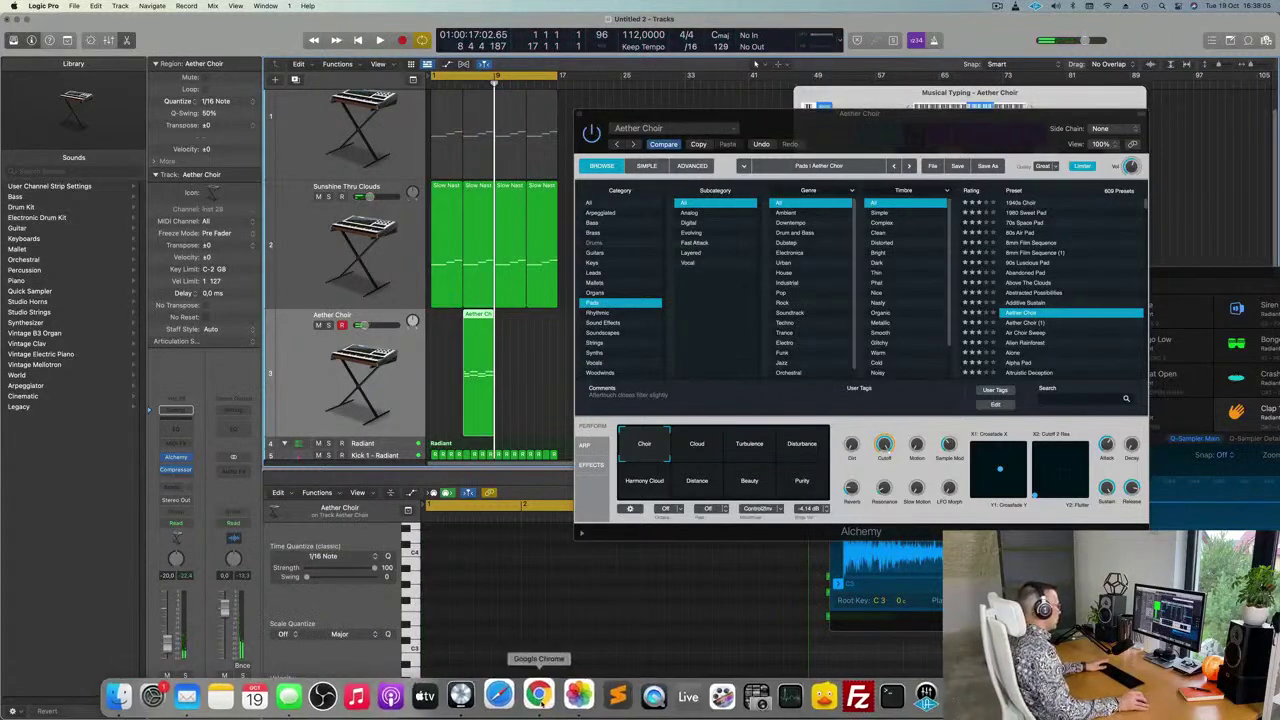
Quit the background apps Google Chrome, Photos, Messages and Mail
{"action": "right_click", "coordinate": [542, 688]}
{"action": "left_click", "coordinate": [545, 653]}
{"action": "right_click", "coordinate": [576, 672]}
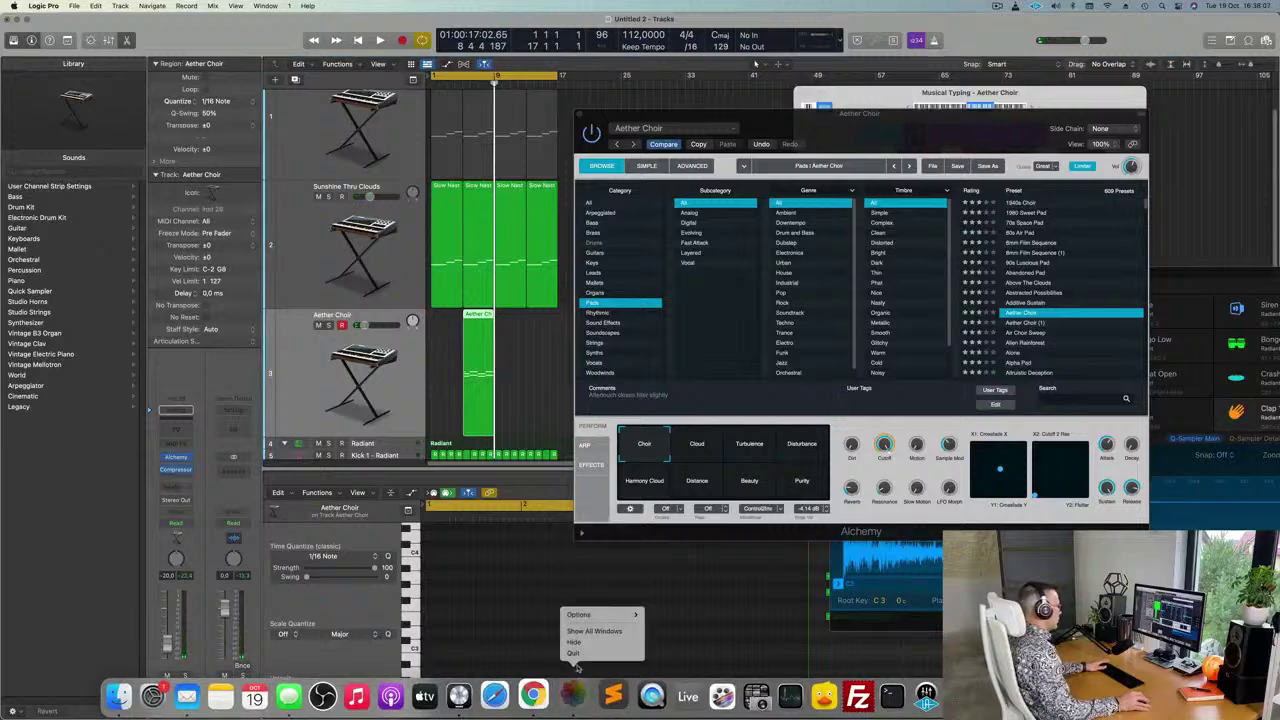
{"action": "left_click", "coordinate": [574, 654]}
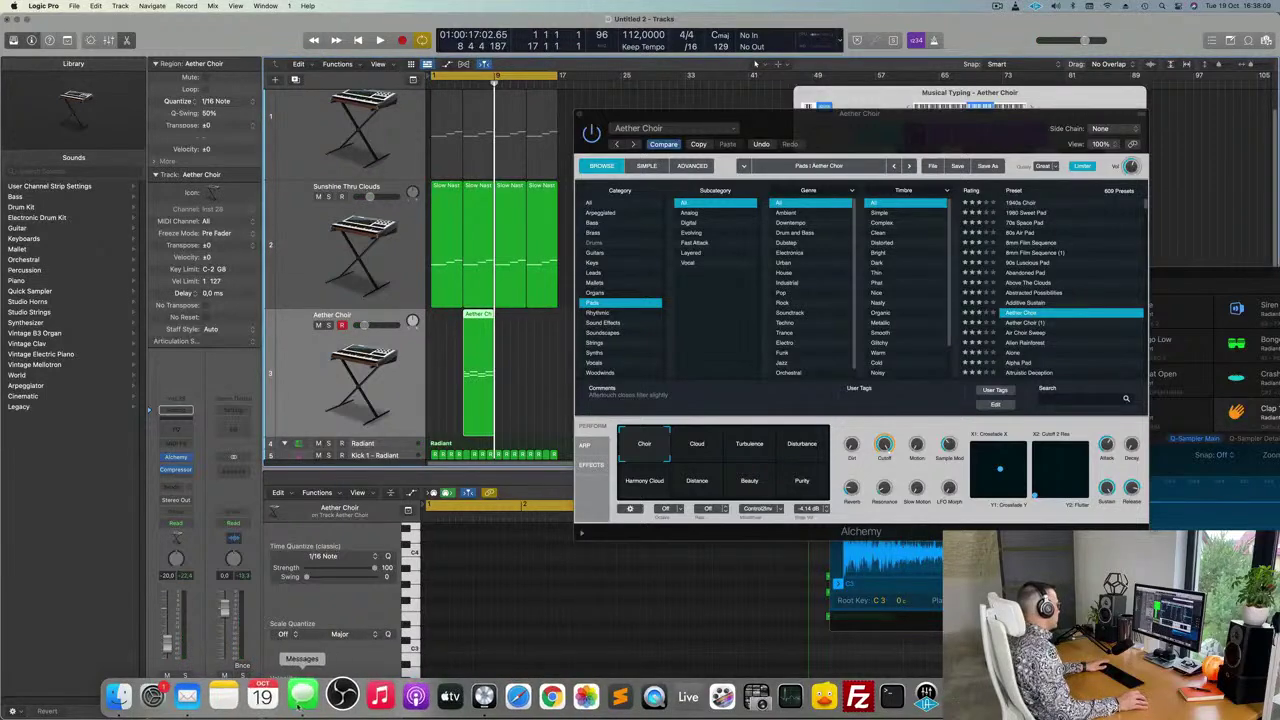
{"action": "right_click", "coordinate": [302, 693]}
{"action": "left_click", "coordinate": [313, 656]}
{"action": "right_click", "coordinate": [199, 695]}
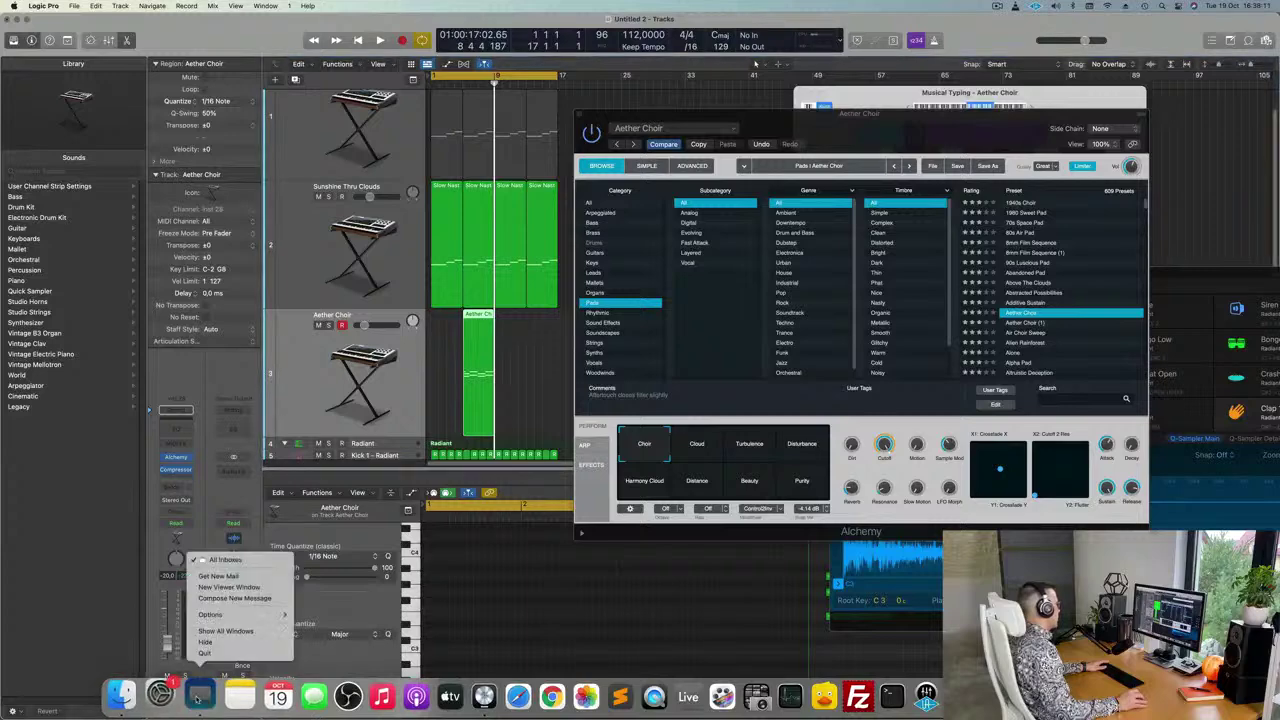
{"action": "left_click", "coordinate": [210, 654]}
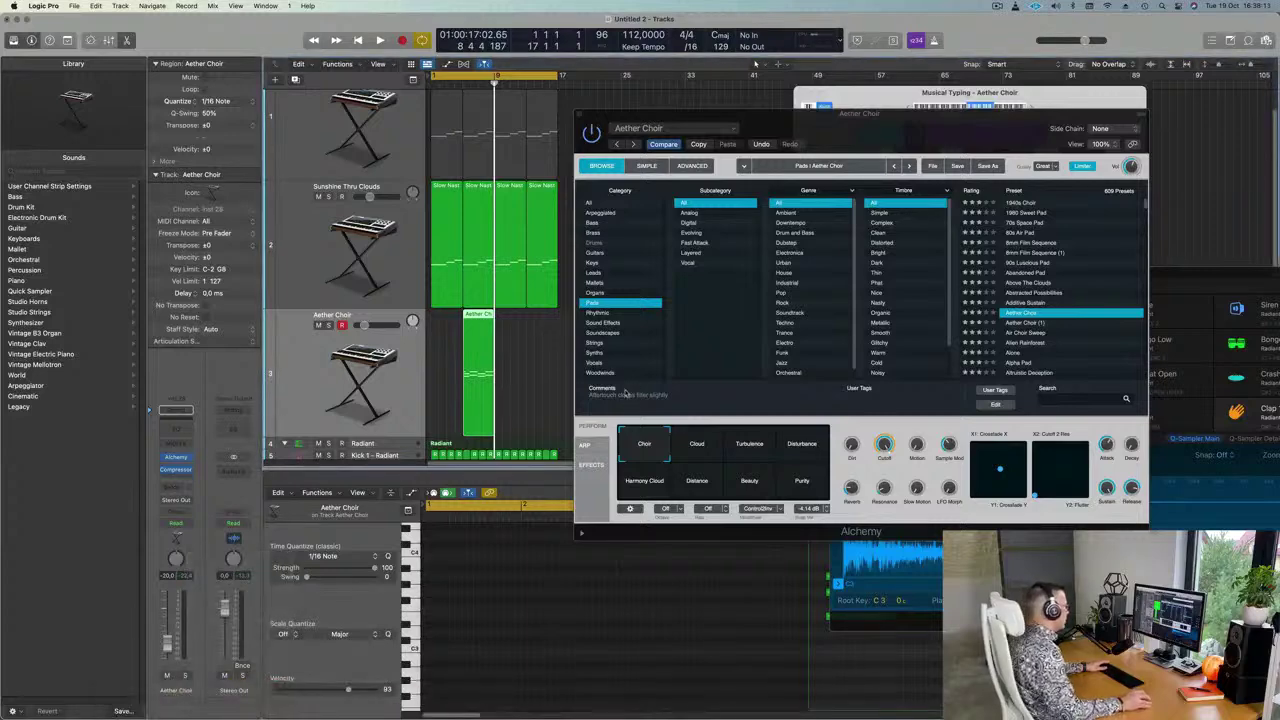
Move the Aether Choir region to bar 1 and stretch its first chord to fill the whole first bar
{"action": "left_click_drag", "start_coordinate": [480, 316], "coordinate": [448, 323]}
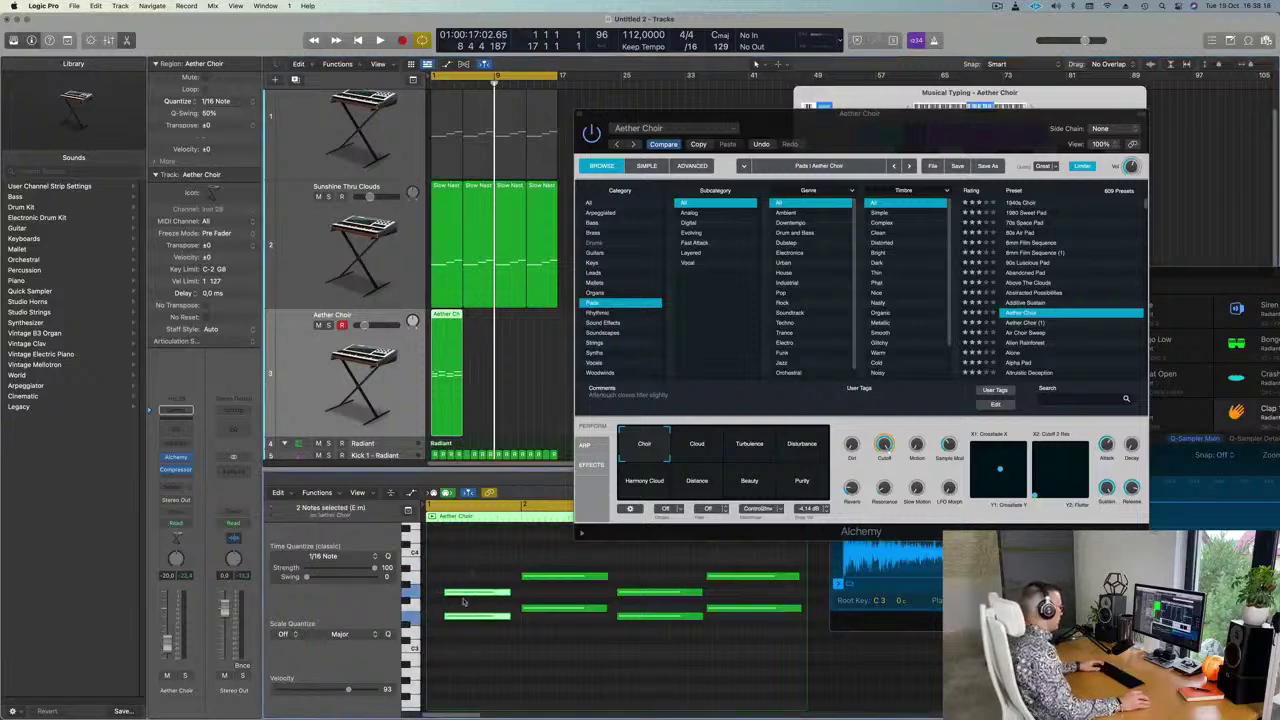
{"action": "left_click_drag", "start_coordinate": [483, 594], "coordinate": [487, 645]}
{"action": "key", "text": "super+a"}
{"action": "left_click_drag", "start_coordinate": [490, 591], "coordinate": [519, 603]}
{"action": "key", "text": "space"}
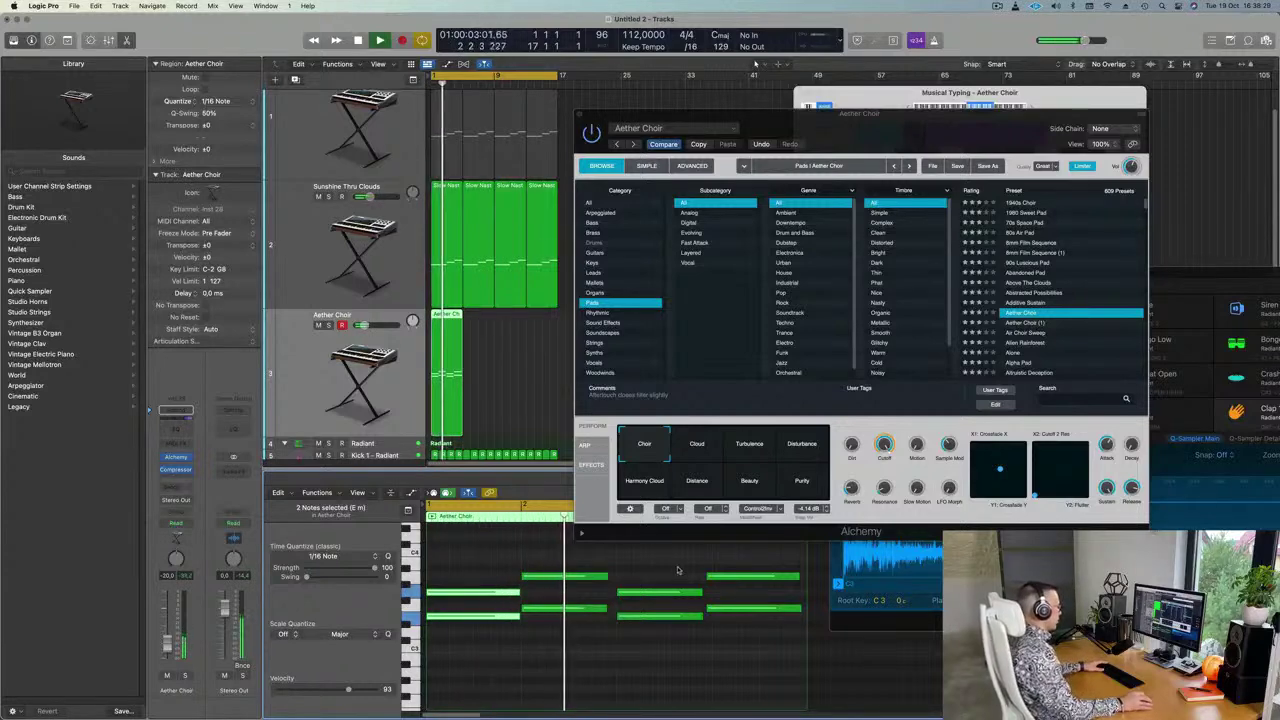
{"action": "key", "text": "space"}
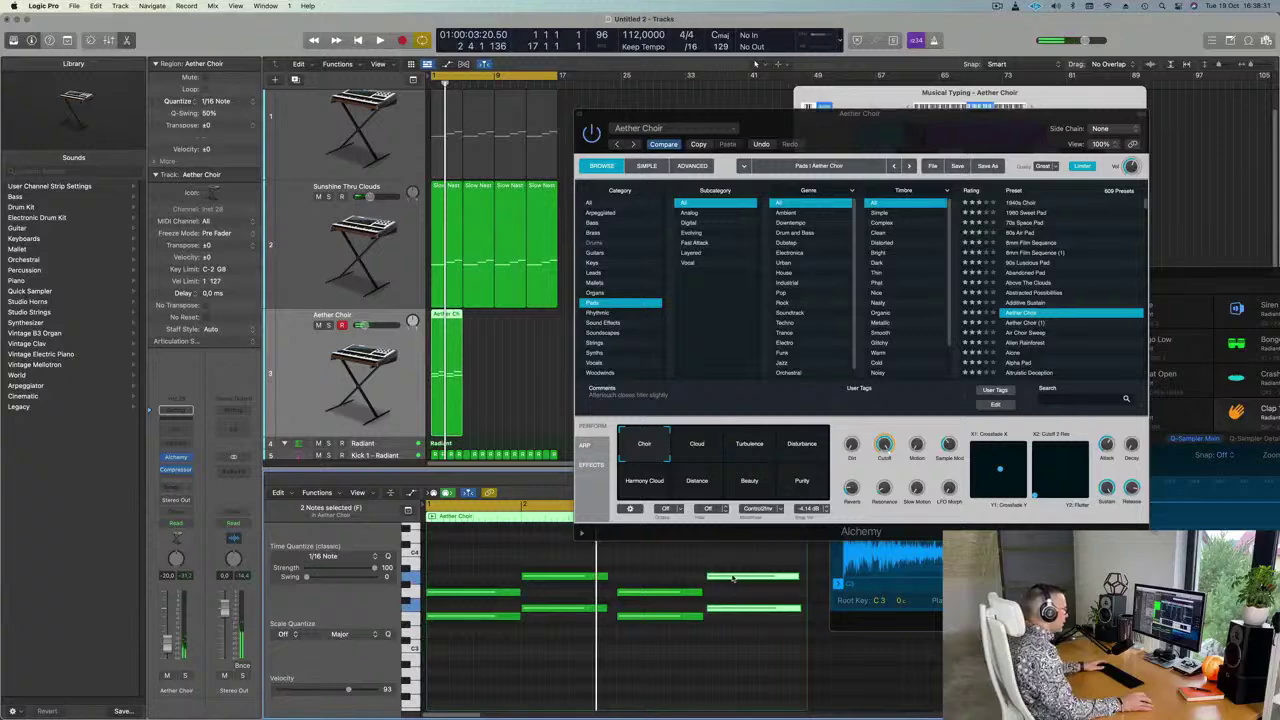
Align the last pad chord with the start of bar 4 and repeat the Aether Choir region up to bar 17
{"action": "left_click_drag", "start_coordinate": [733, 579], "coordinate": [739, 580]}
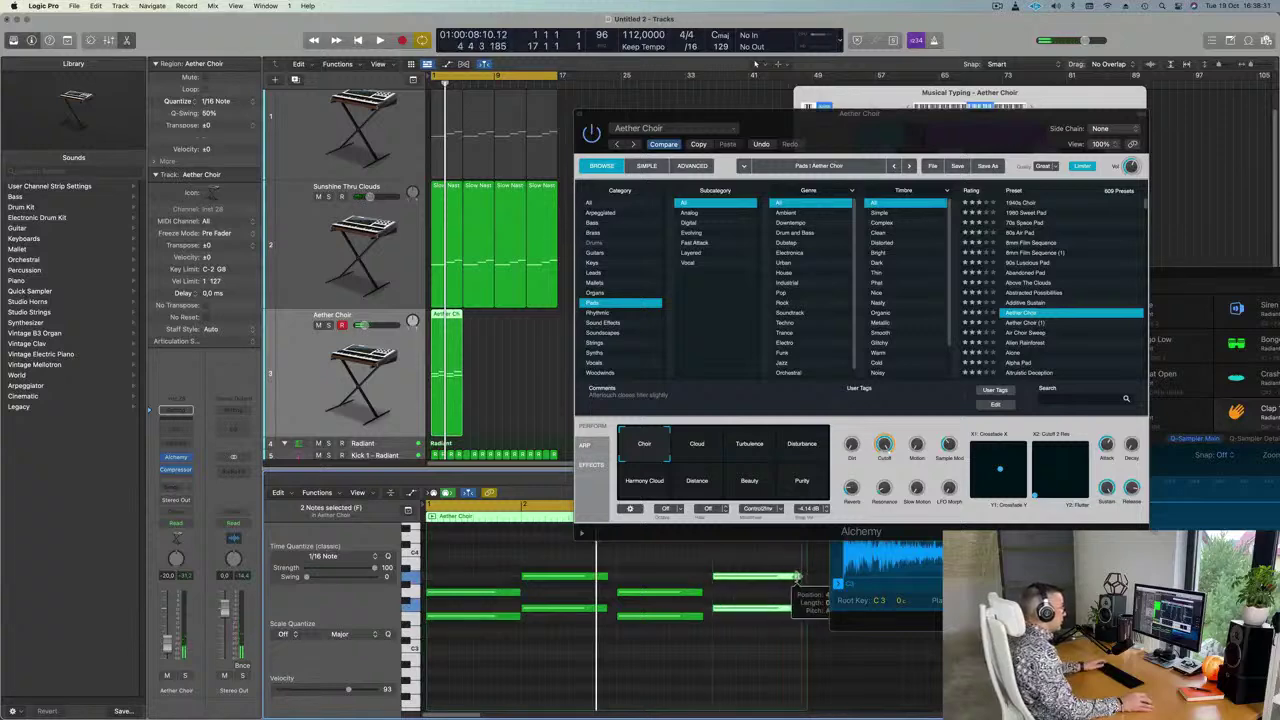
{"action": "key", "text": "space"}
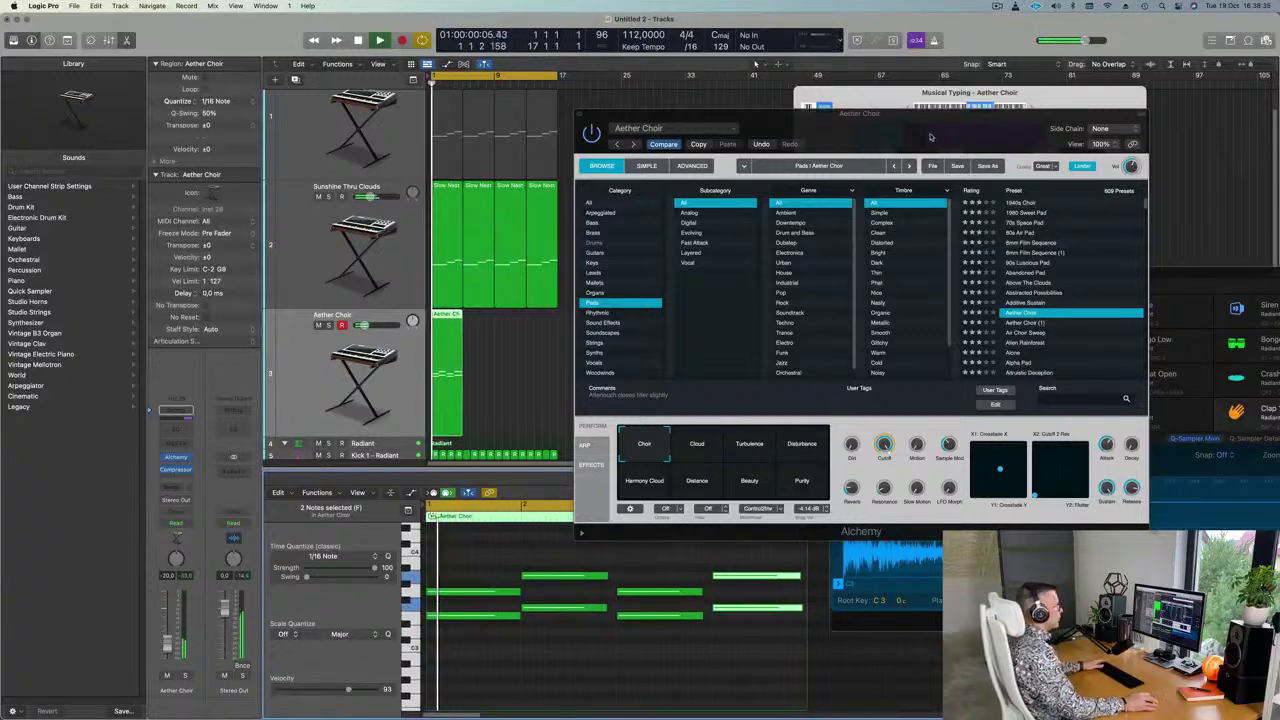
{"action": "left_click_drag", "start_coordinate": [933, 137], "coordinate": [969, 120]}
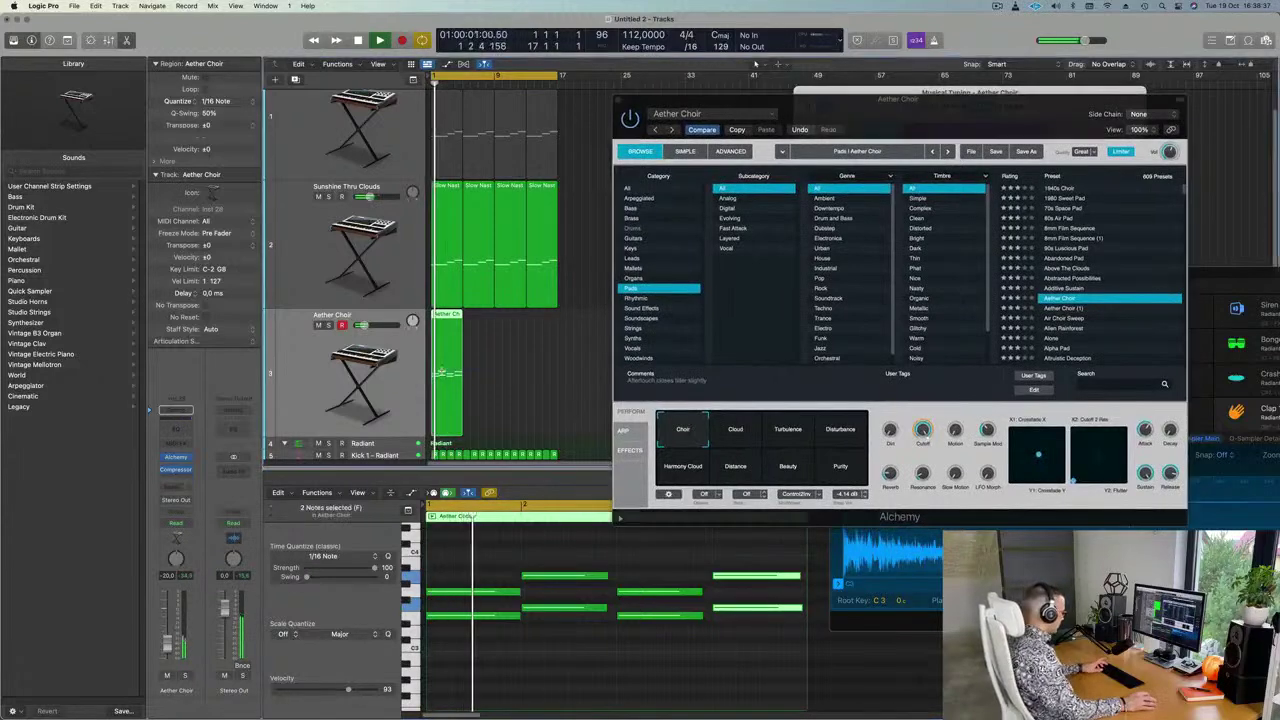
{"action": "left_click_drag", "start_coordinate": [985, 125], "coordinate": [903, 112]}
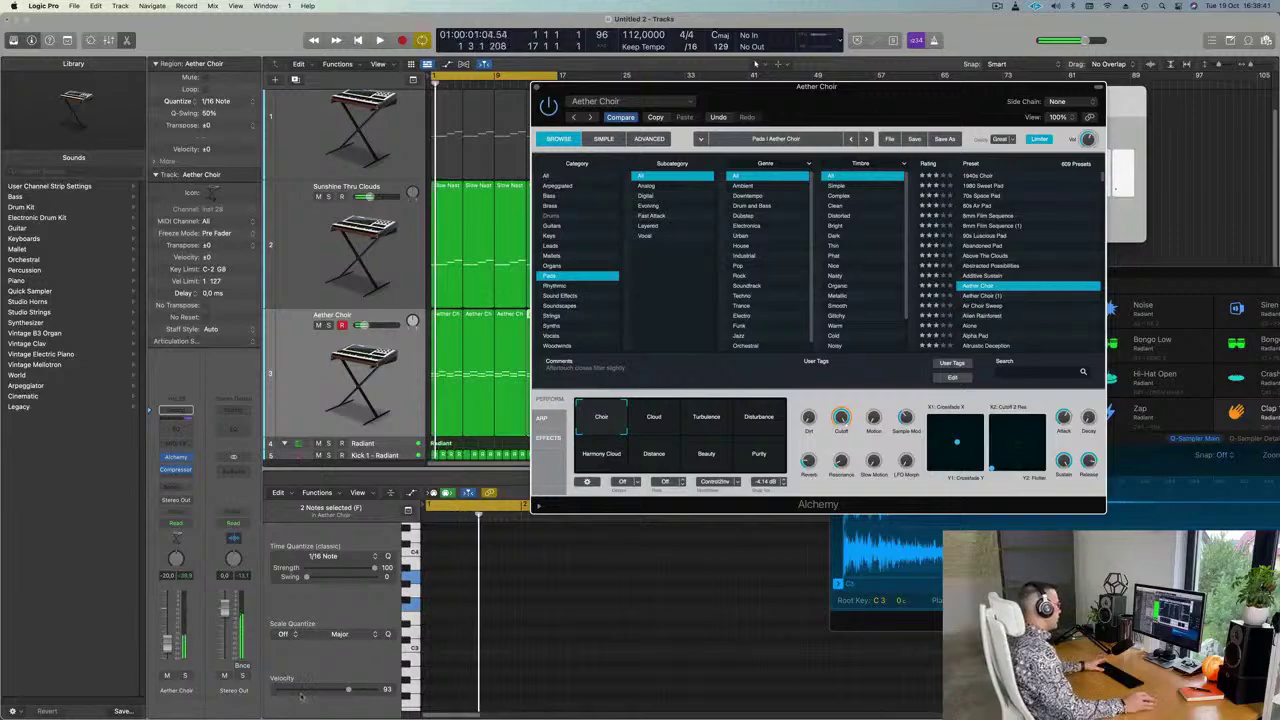
{"action": "key", "text": "Return"}
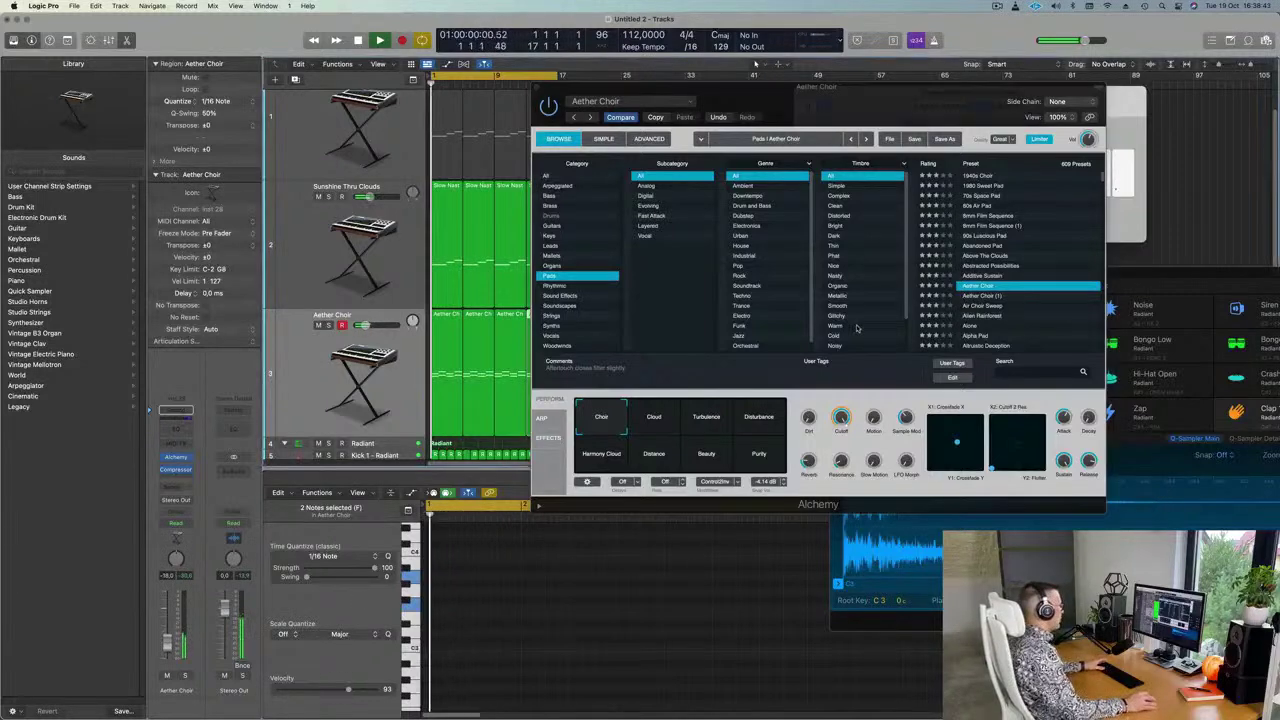
Audition the Aether Choir snapshots from Cloud through Purity over the playing loop and settle on Cloud
{"action": "left_click", "coordinate": [657, 417]}
{"action": "left_click_drag", "start_coordinate": [832, 87], "coordinate": [887, 77]}
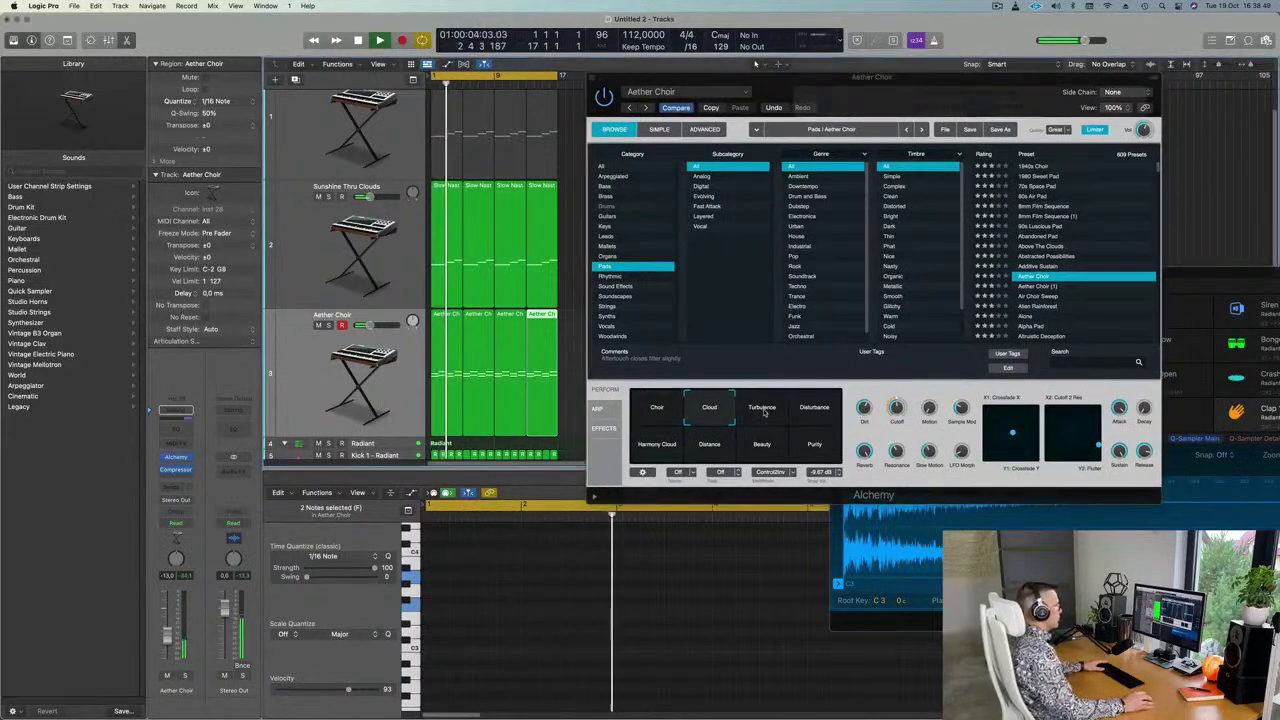
{"action": "left_click", "coordinate": [765, 410]}
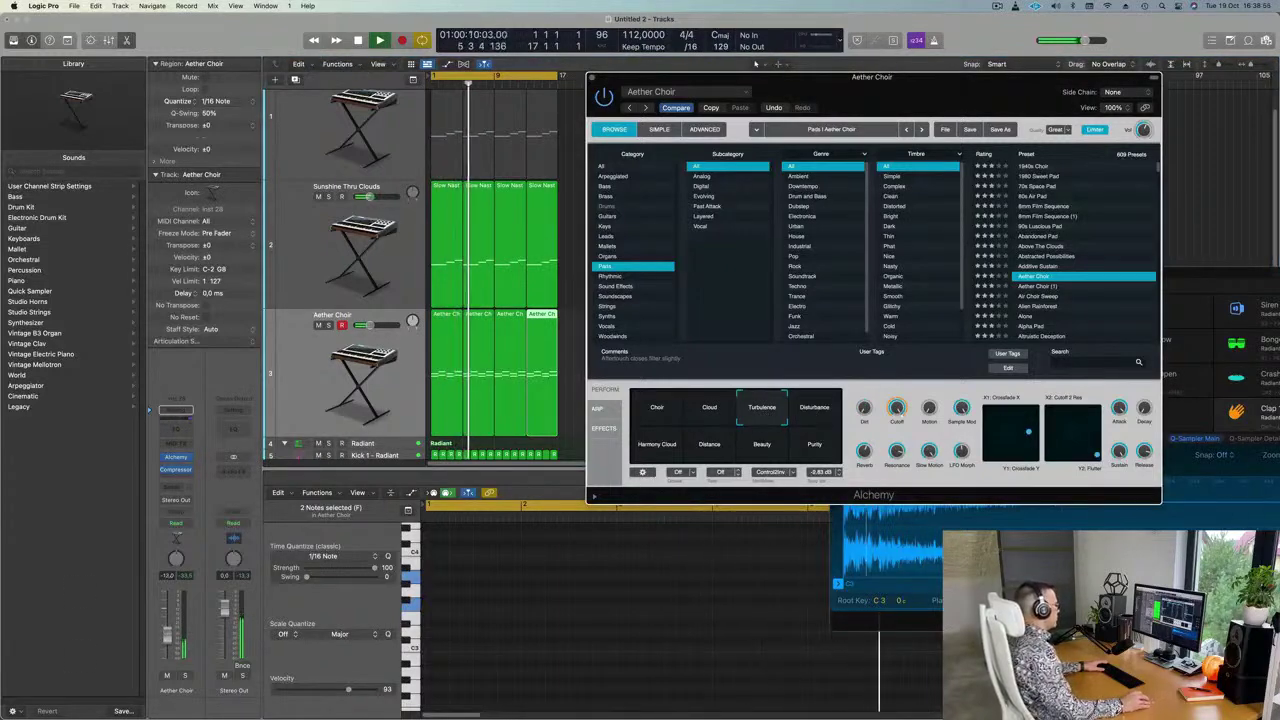
{"action": "left_click", "coordinate": [807, 416]}
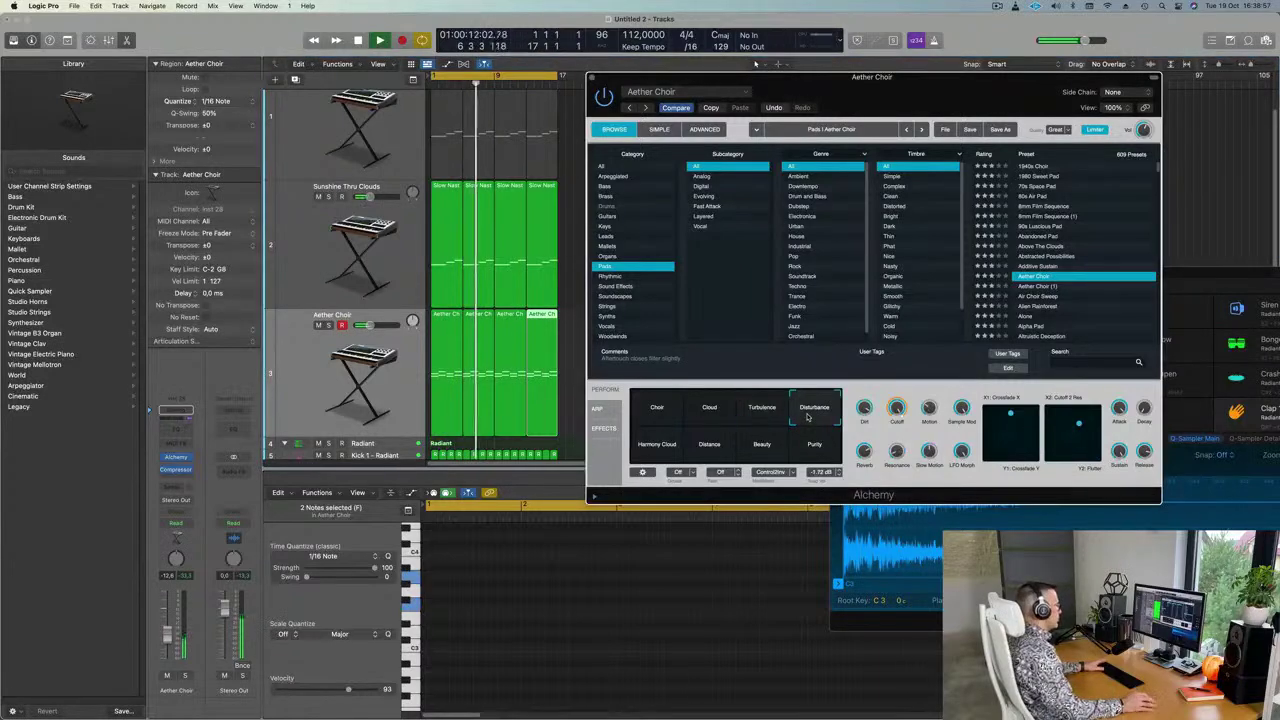
{"action": "left_click", "coordinate": [660, 451]}
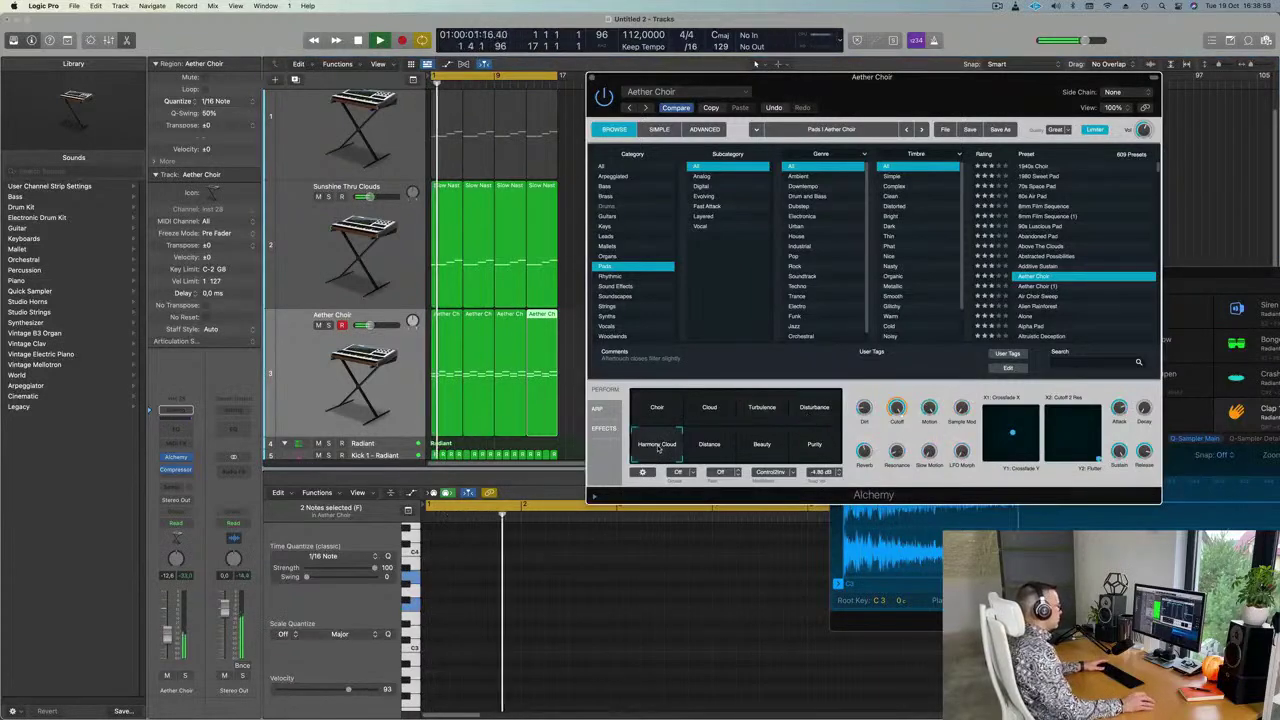
{"action": "left_click", "coordinate": [708, 452]}
{"action": "left_click", "coordinate": [767, 450]}
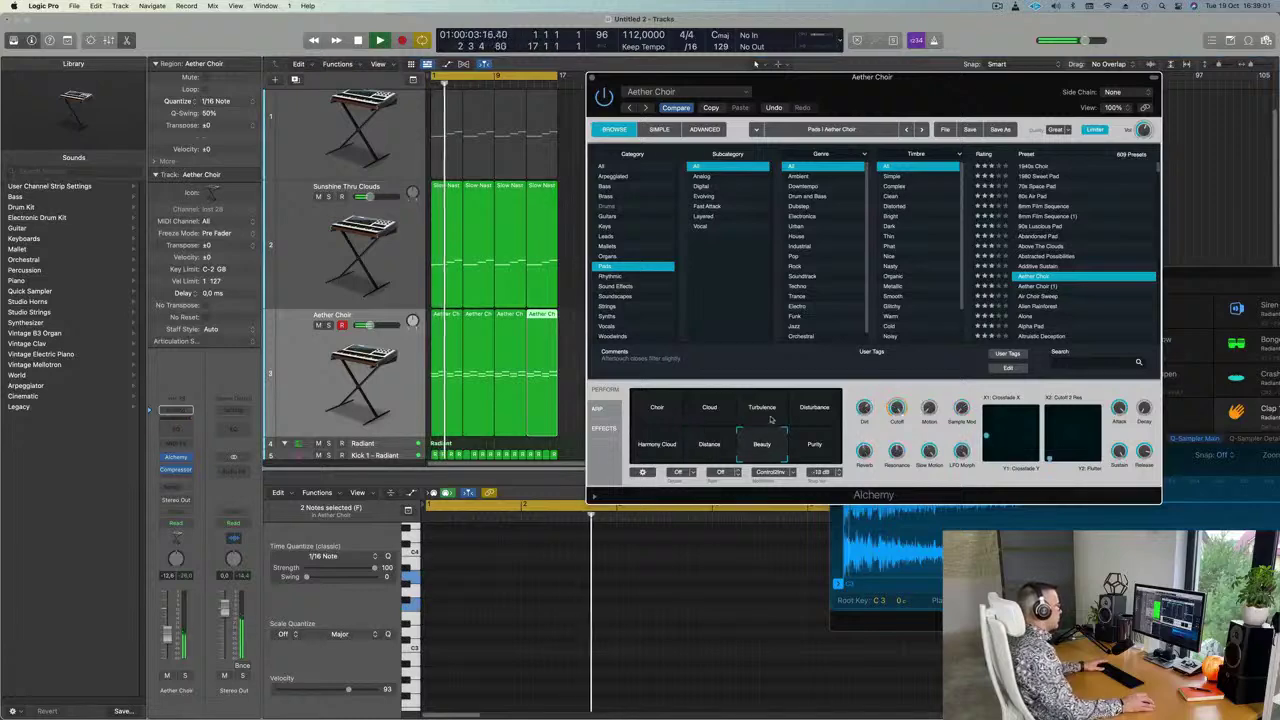
{"action": "left_click", "coordinate": [818, 445]}
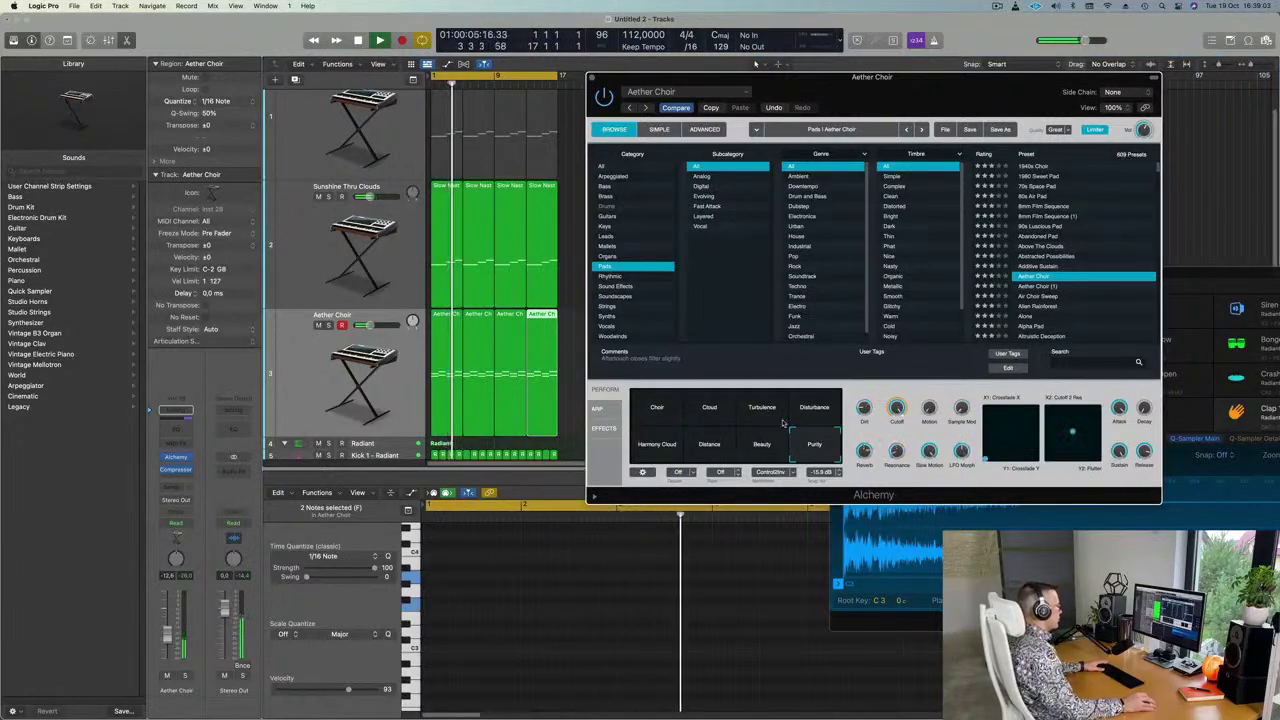
{"action": "left_click", "coordinate": [762, 412]}
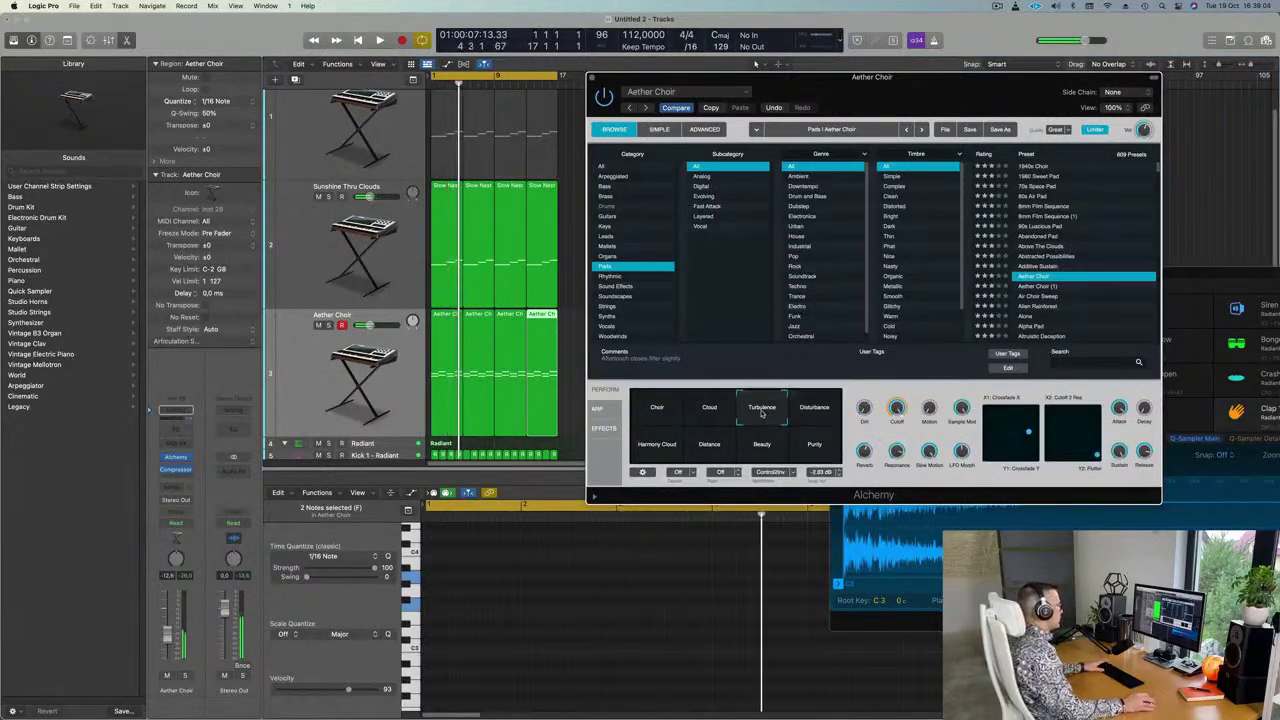
{"action": "left_click", "coordinate": [709, 412]}
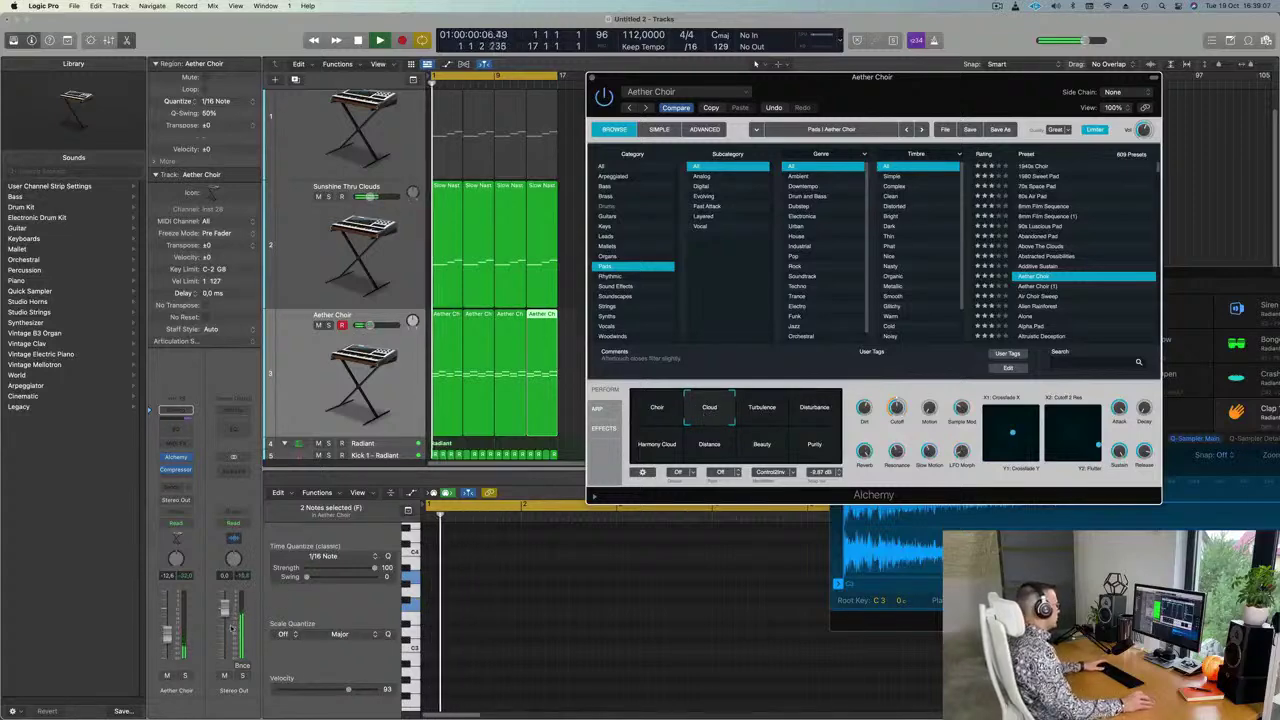
Raise the Aether Choir track's volume to about -9.4 dB and close its instrument window
{"action": "left_click", "coordinate": [755, 63]}
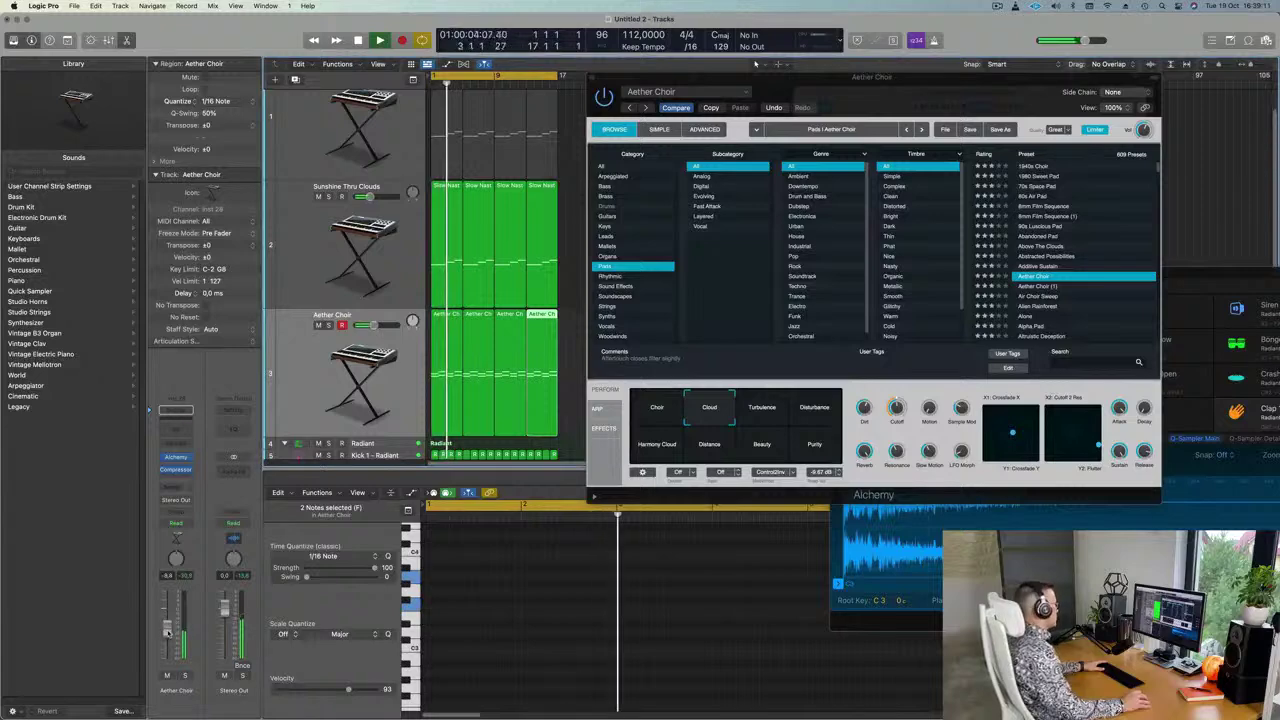
{"action": "left_click", "coordinate": [593, 78]}
{"action": "scroll", "coordinate": [603, 182], "scroll_direction": "left", "scroll_amount": 2}
{"action": "scroll", "coordinate": [603, 182], "scroll_direction": "down", "scroll_amount": 3}
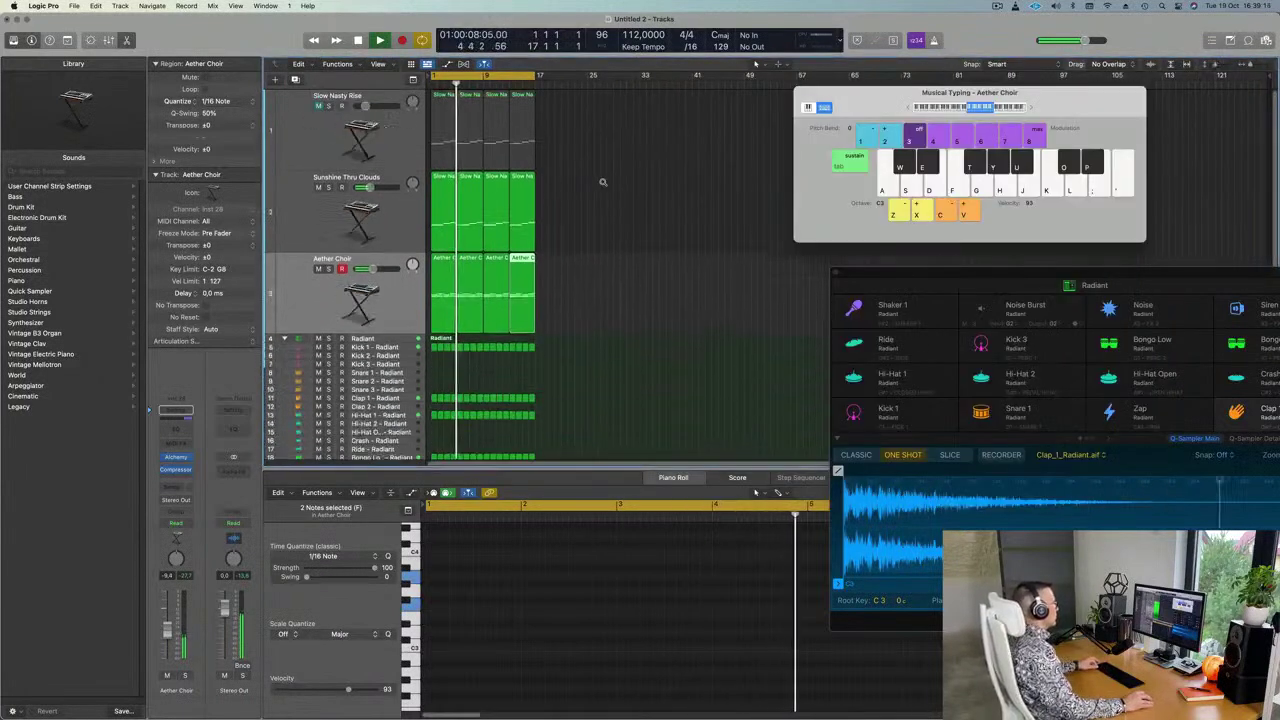
{"action": "scroll", "coordinate": [603, 183], "scroll_direction": "down", "scroll_amount": 2}
{"action": "scroll", "coordinate": [604, 185], "scroll_direction": "right", "scroll_amount": 2}
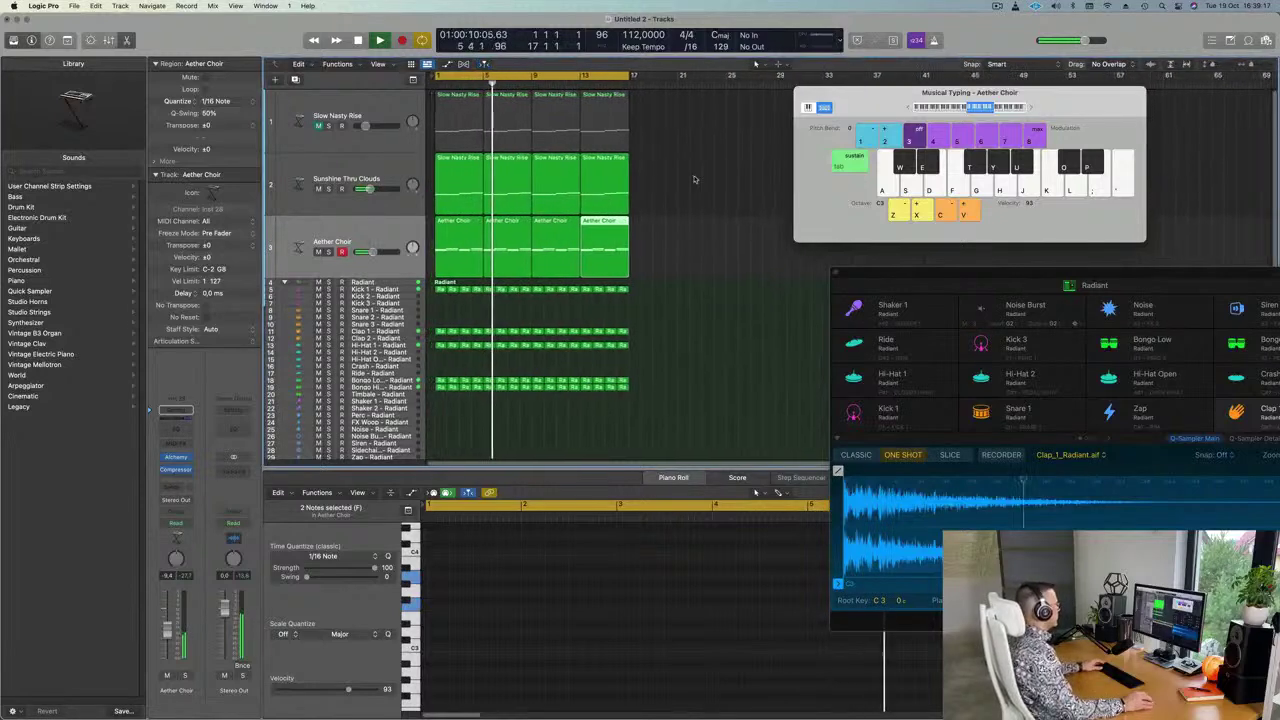
Compare the loop with the Aether Choir track muted and unmuted, lowering its volume to about -10 dB
{"action": "left_click", "coordinate": [318, 253]}
{"action": "left_click", "coordinate": [318, 253]}
{"action": "left_click", "coordinate": [309, 261]}
{"action": "key", "text": "Return"}
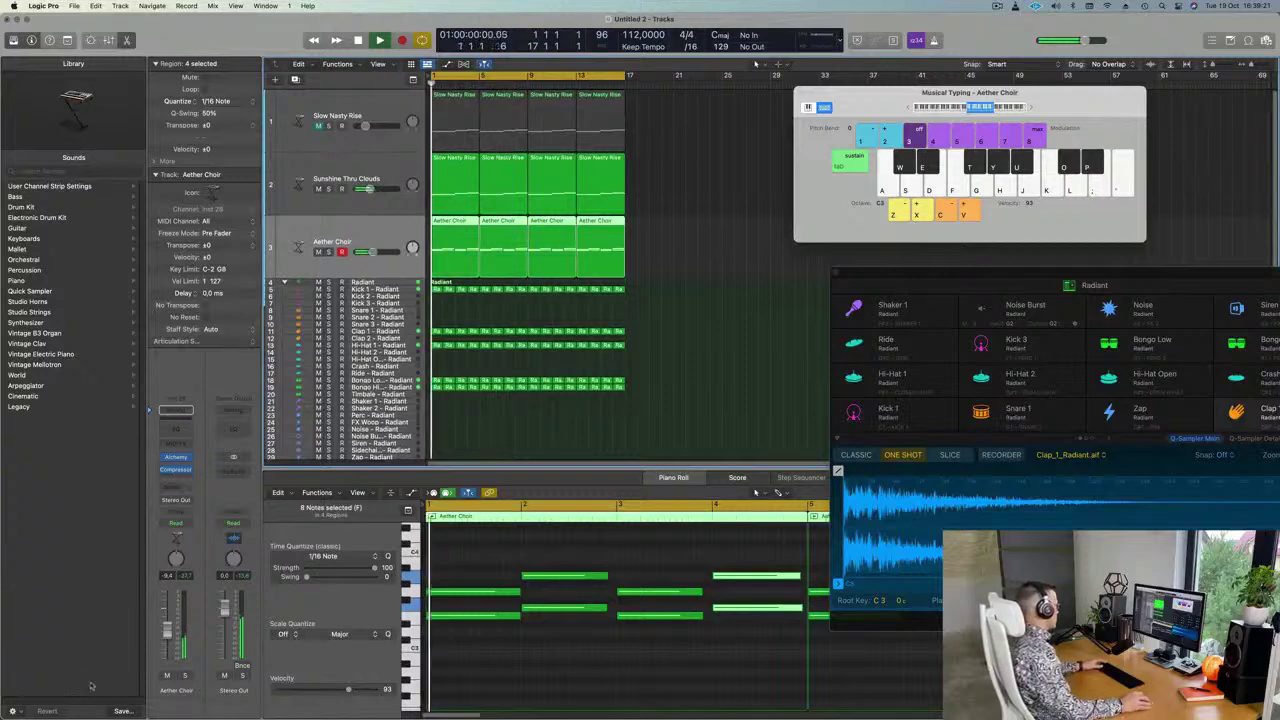
{"action": "mouse_move", "coordinate": [472, 702]}
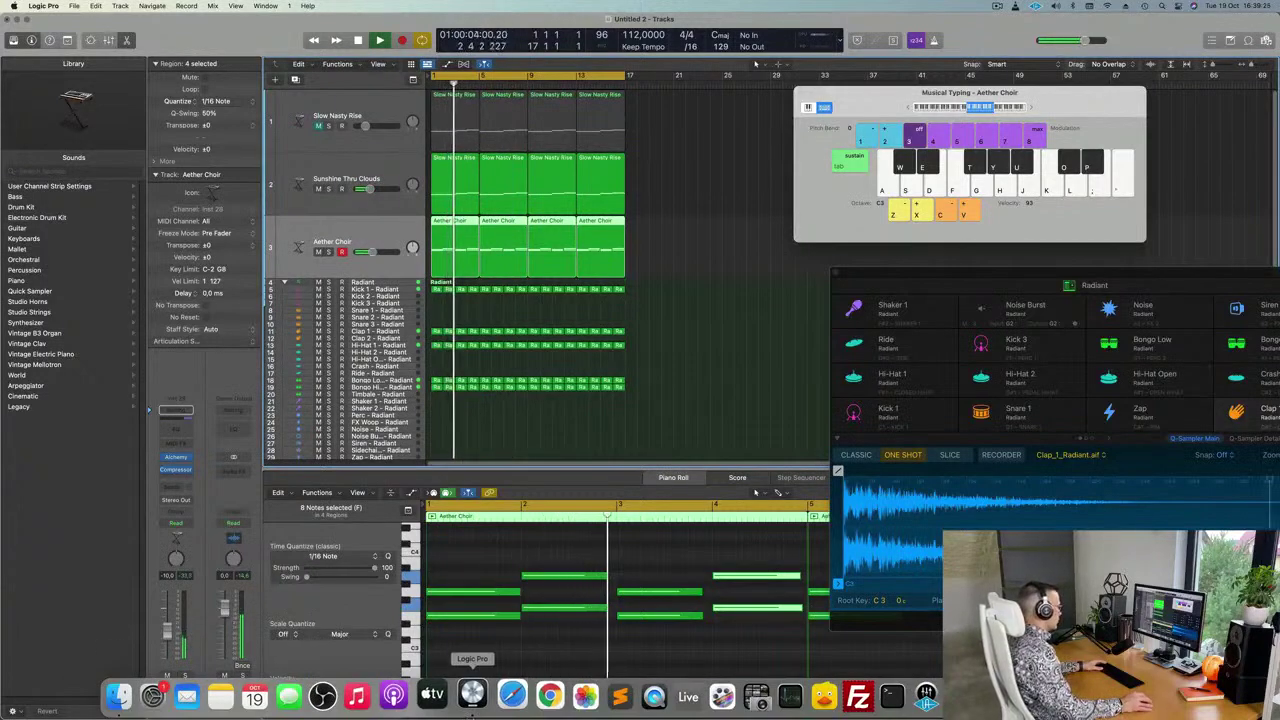
{"action": "left_click", "coordinate": [935, 700]}
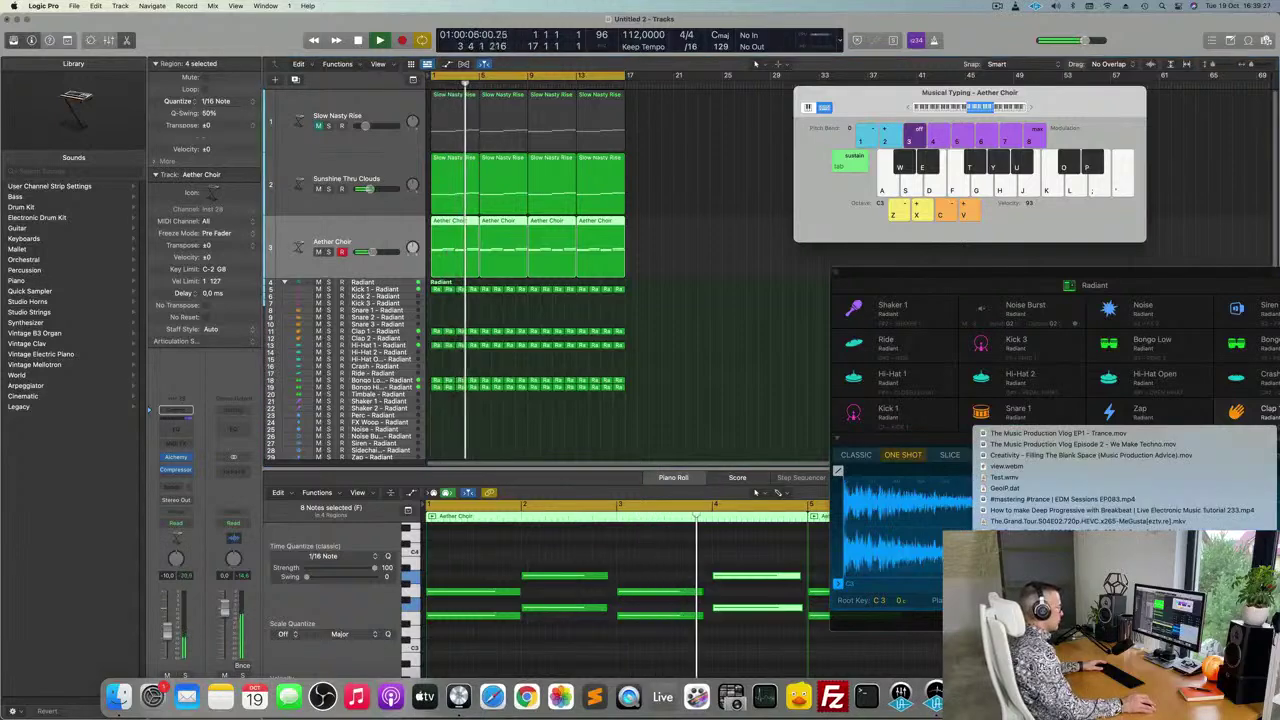
{"action": "left_click", "coordinate": [1126, 698]}
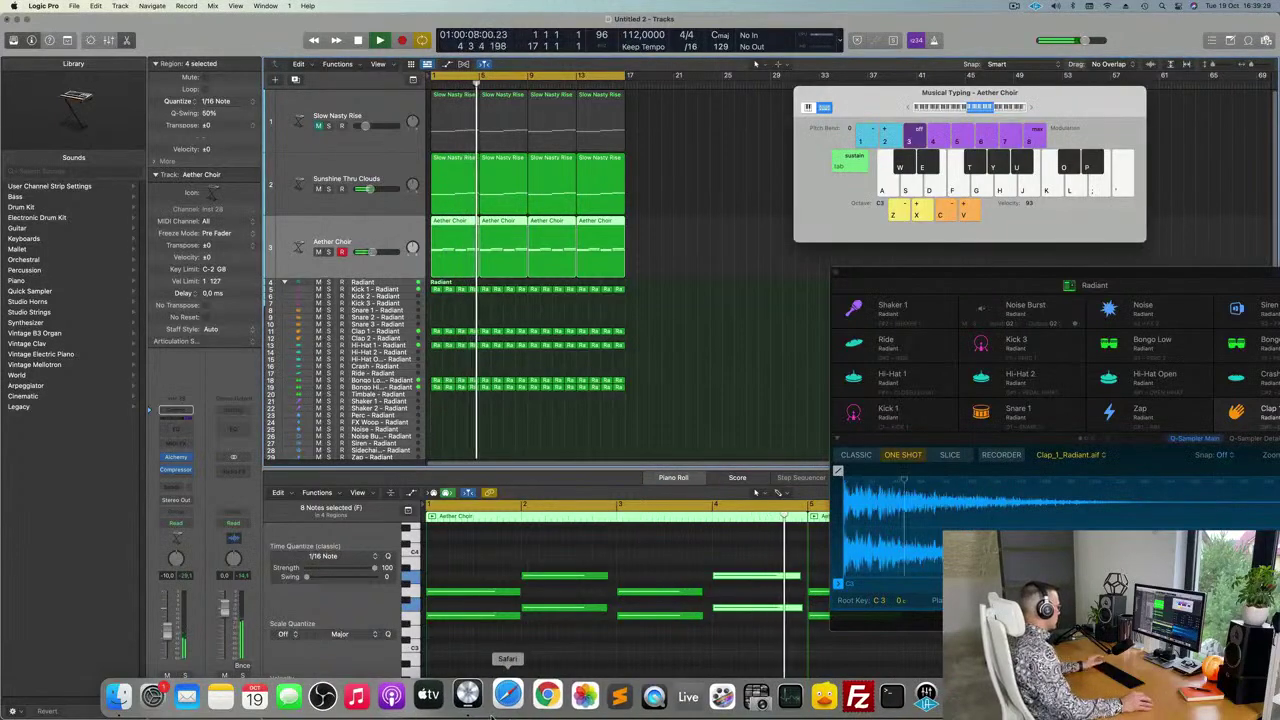
Check the Aether Choir pad soloed and in the full mix from the start, setting its volume to about -9.8 dB
{"action": "left_click", "coordinate": [752, 368]}
{"action": "key", "text": "Return"}
{"action": "left_click", "coordinate": [328, 252]}
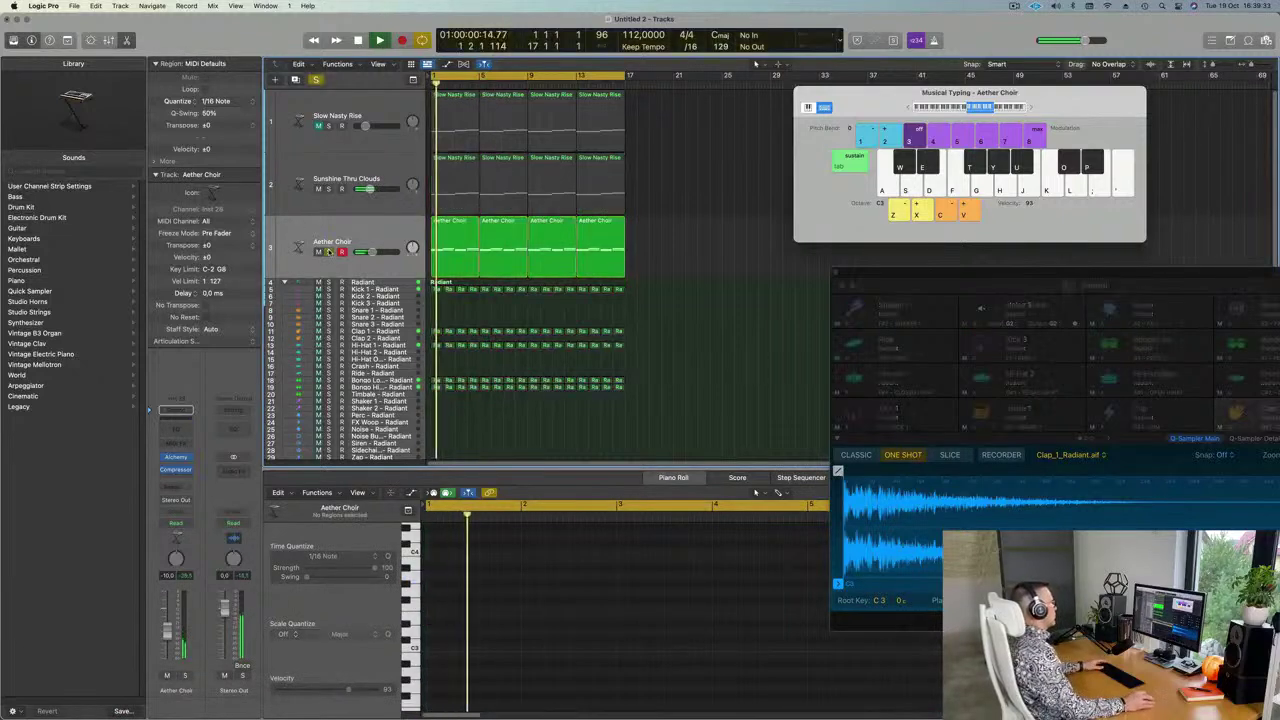
{"action": "left_click", "coordinate": [328, 252]}
{"action": "left_click", "coordinate": [373, 231]}
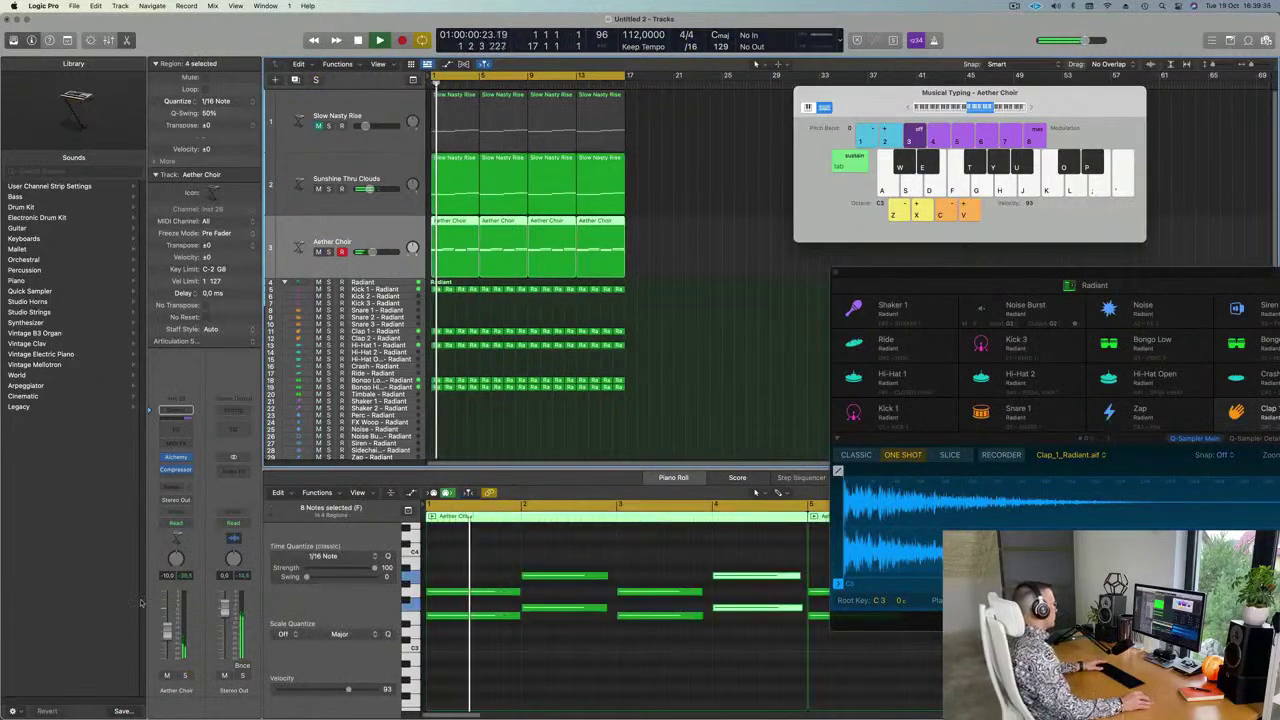
{"action": "left_click", "coordinate": [762, 326]}
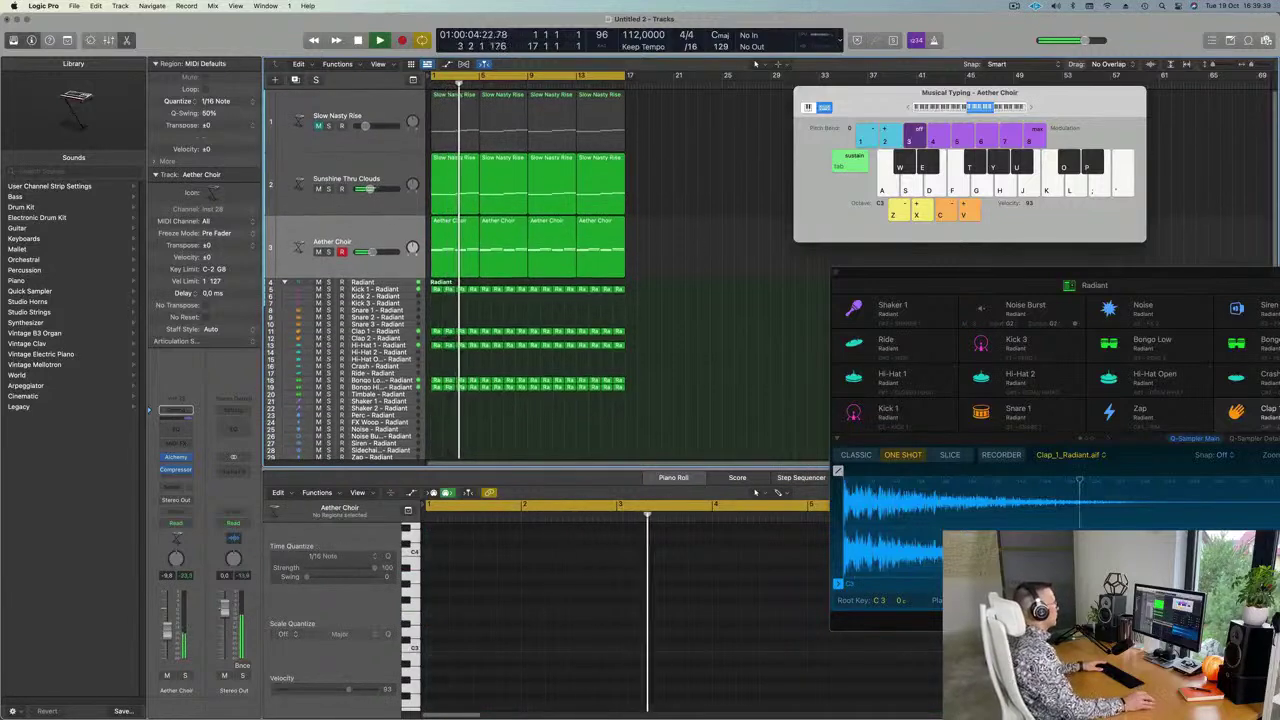
{"action": "left_click", "coordinate": [379, 231]}
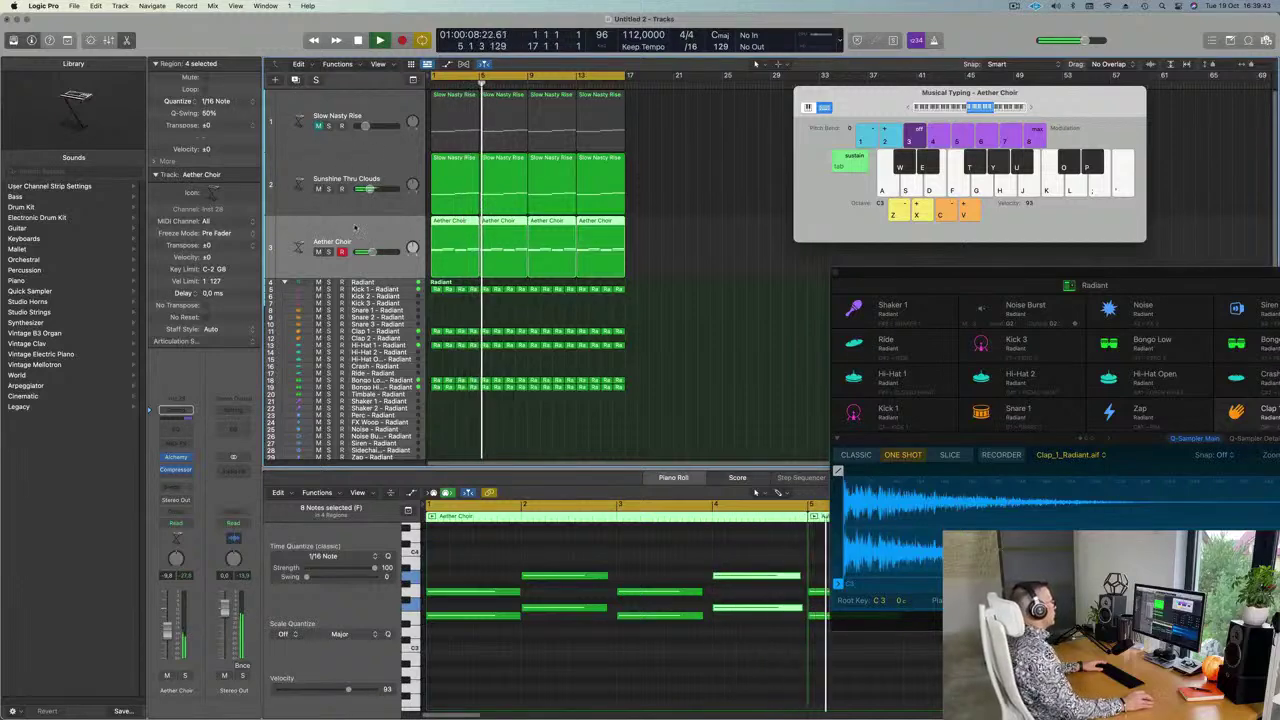
{"action": "key", "text": "Return"}
Duplicate the Sunshine Thru Clouds track as an empty track with the same instrument settings and stop playback
{"action": "left_click", "coordinate": [378, 167]}
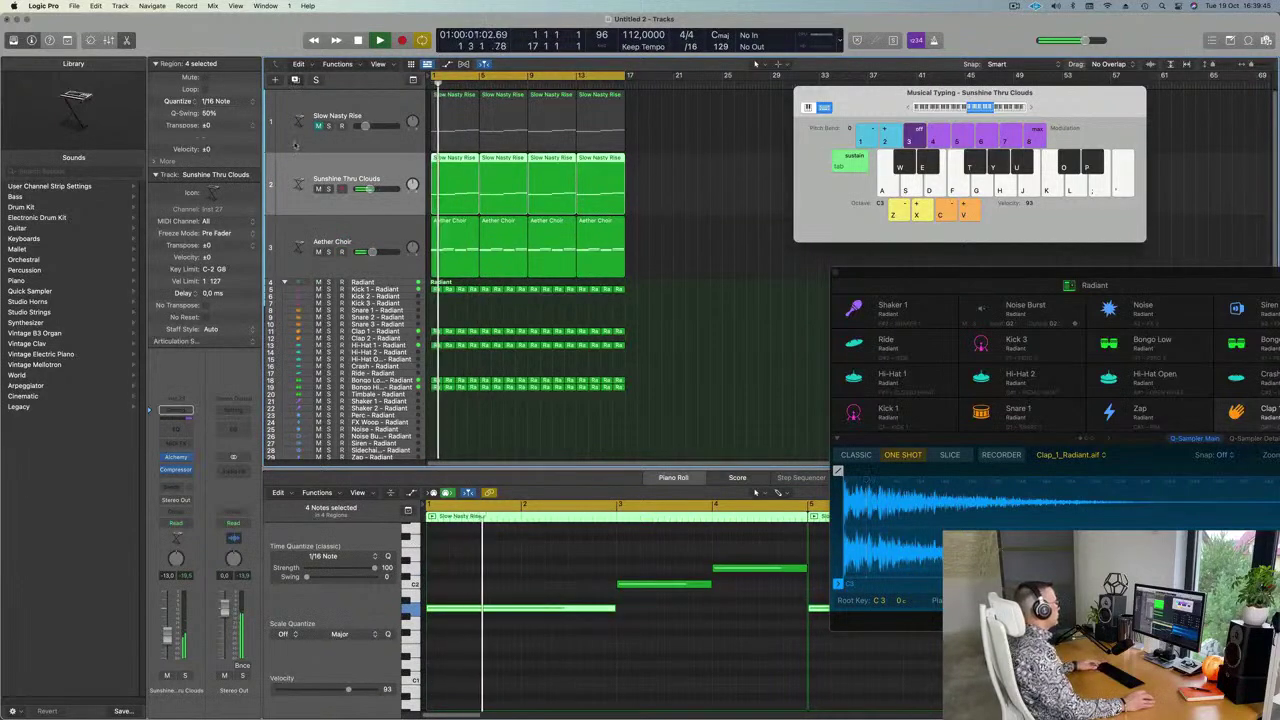
{"action": "key", "text": "super+d"}
{"action": "left_click_drag", "start_coordinate": [662, 190], "coordinate": [450, 167]}
{"action": "key", "text": "space"}
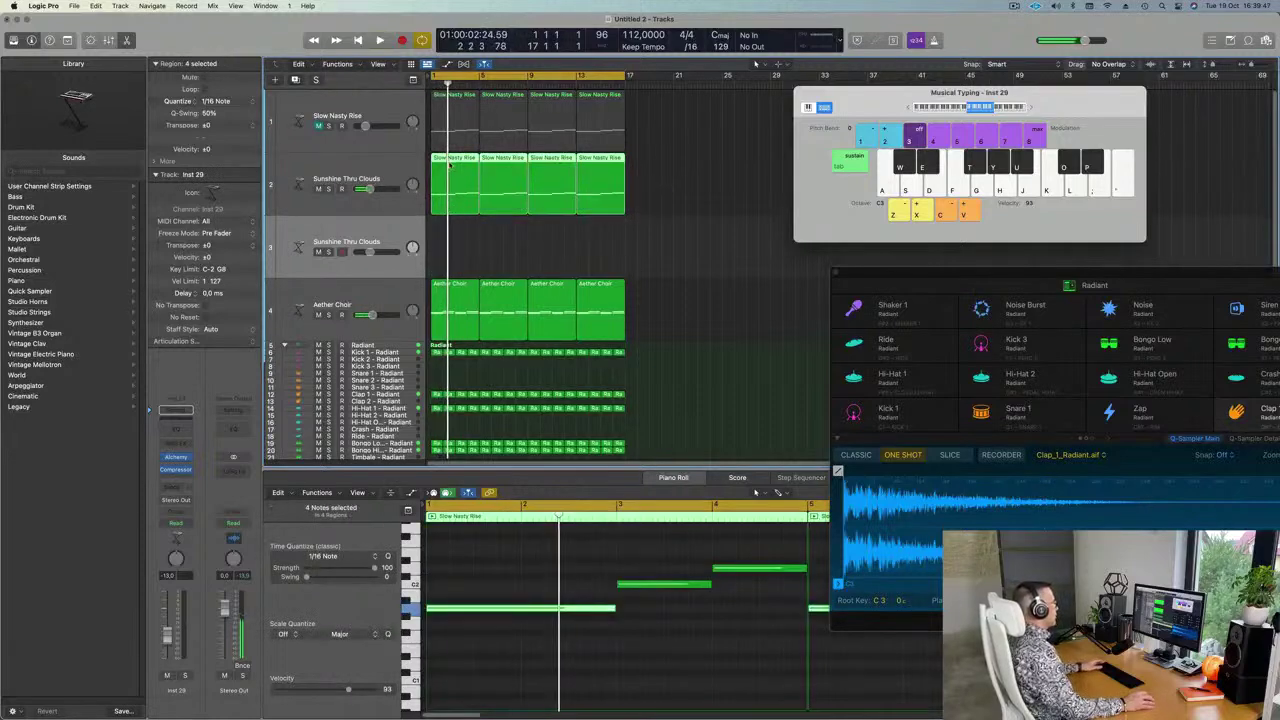
Delete the muted Slow Nasty Rise track with its regions, then select the duplicated Sunshine Thru Clouds track during playback
{"action": "left_click", "coordinate": [386, 105]}
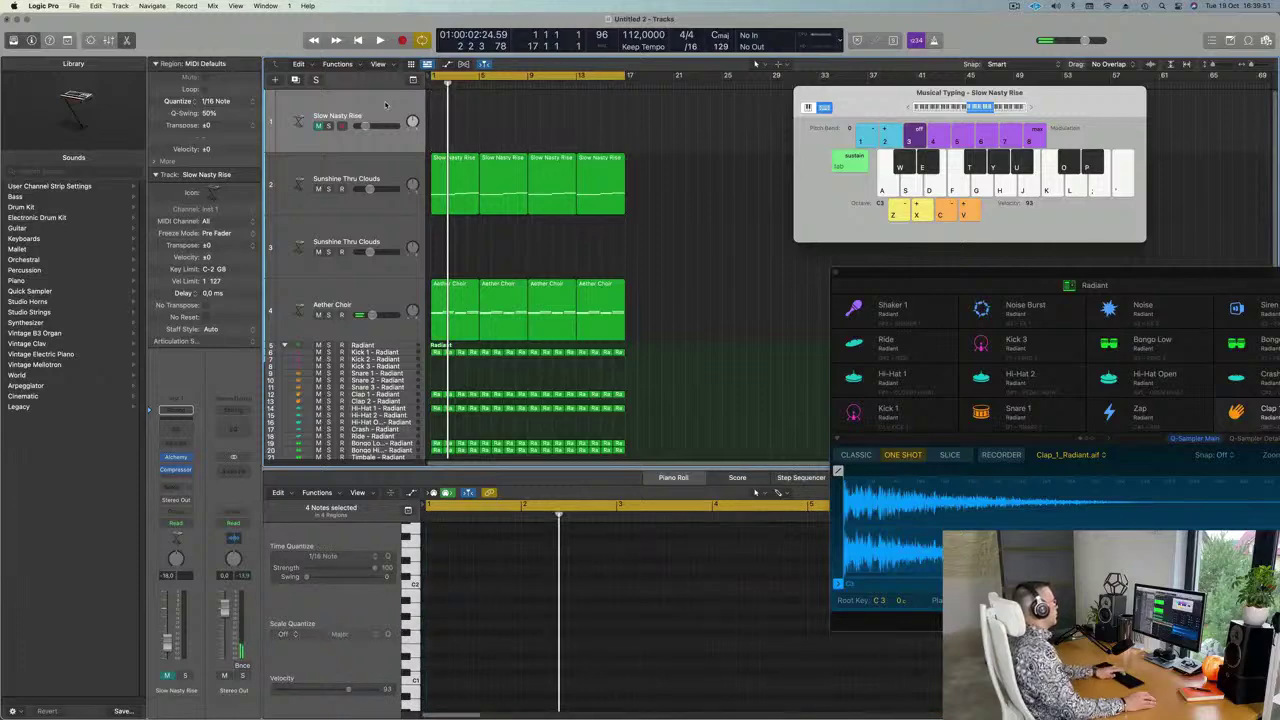
{"action": "key", "text": "cmd+BackSpace"}
{"action": "key", "text": "space"}
{"action": "left_click", "coordinate": [398, 182]}
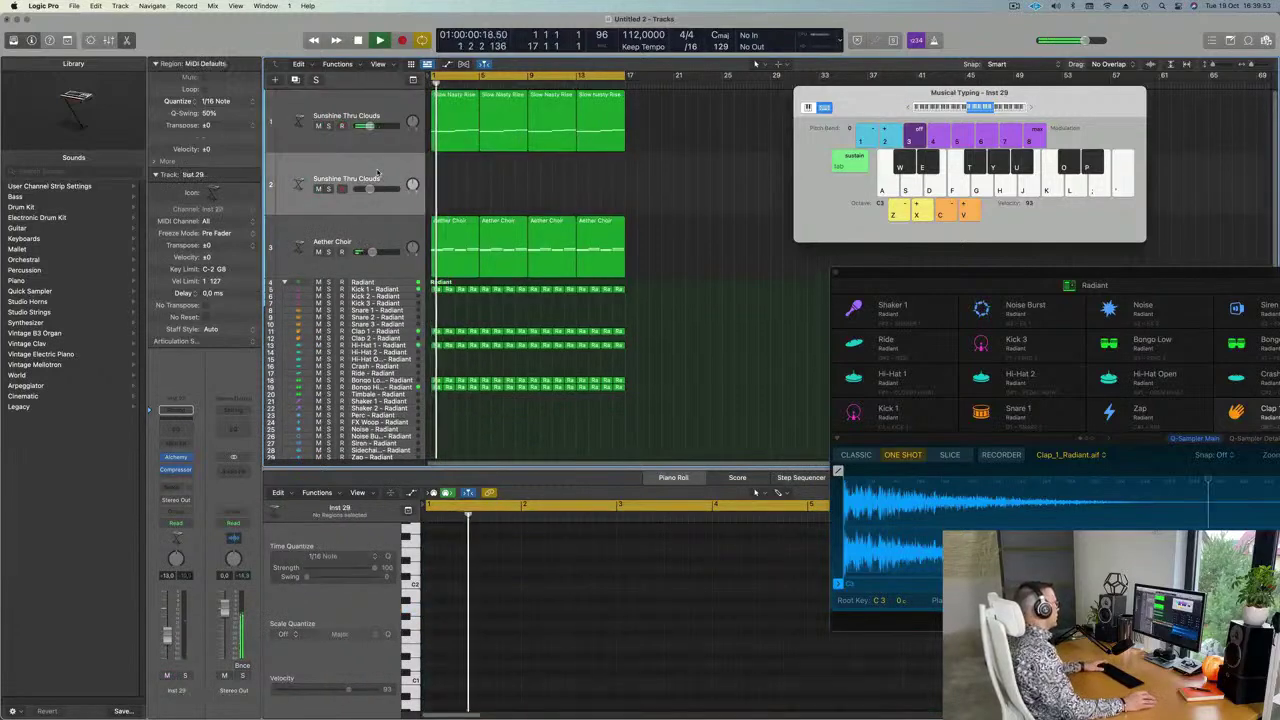
Copy the first four-bar Slow Nasty Rise region from the bass track onto the duplicated Sunshine Thru Clouds track at bar 1
{"action": "key", "text": "space"}
{"action": "key", "text": "space"}
{"action": "left_click", "coordinate": [470, 130]}
{"action": "left_click_drag", "start_coordinate": [470, 130], "coordinate": [461, 188]}
{"action": "key", "text": "space"}
Delete all the notes inside the copied Slow Nasty Rise region, then briefly play the loop from the start
{"action": "left_click_drag", "start_coordinate": [490, 567], "coordinate": [808, 636]}
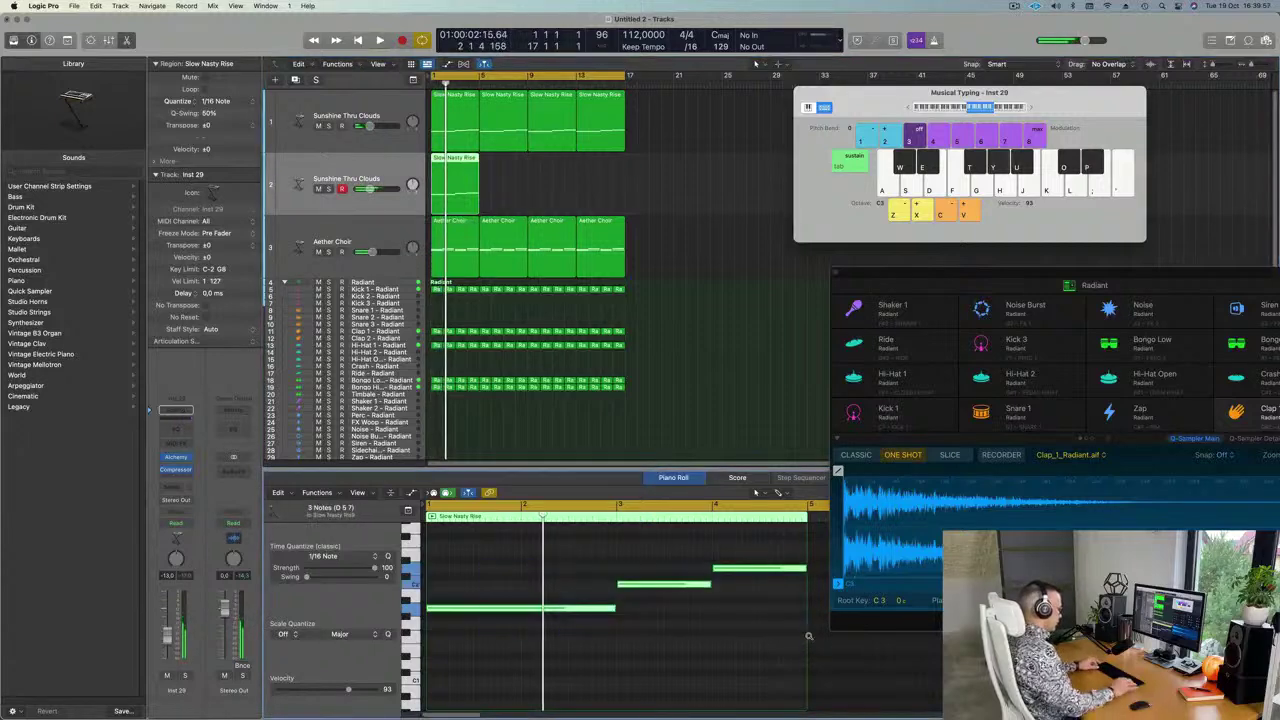
{"action": "key", "text": "Delete"}
{"action": "key", "text": "Return"}
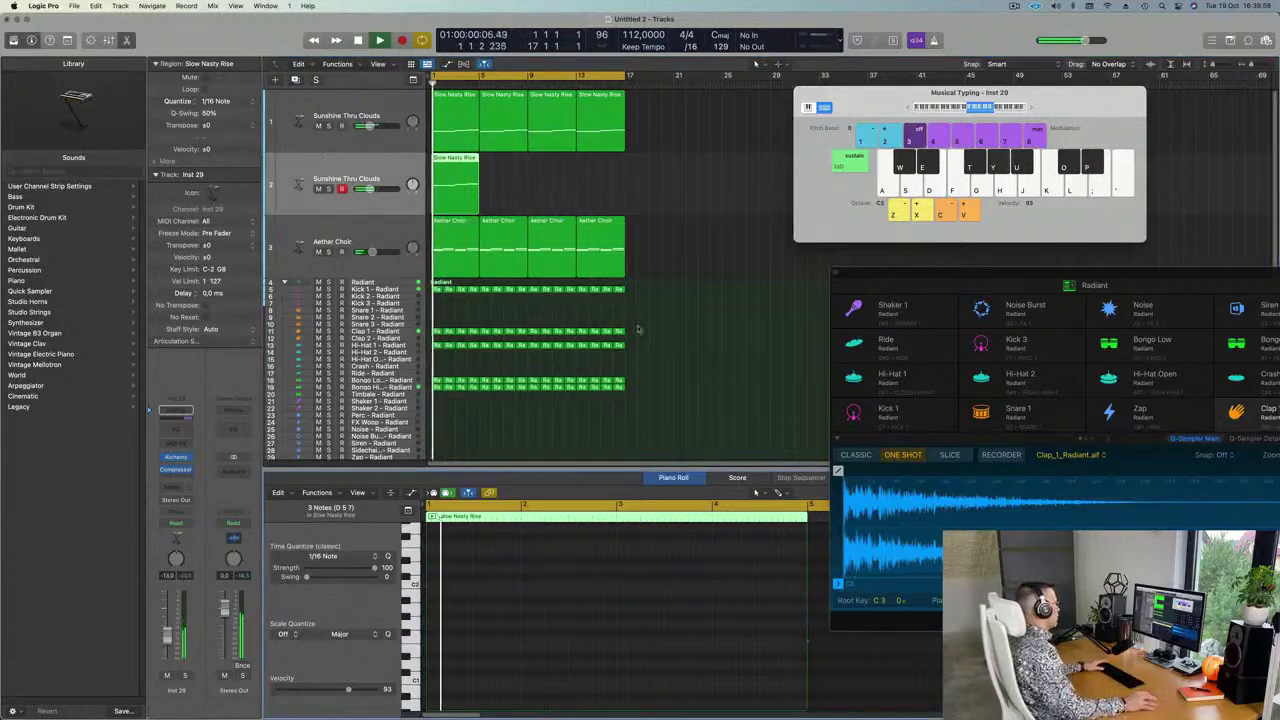
{"action": "key", "text": "space"}
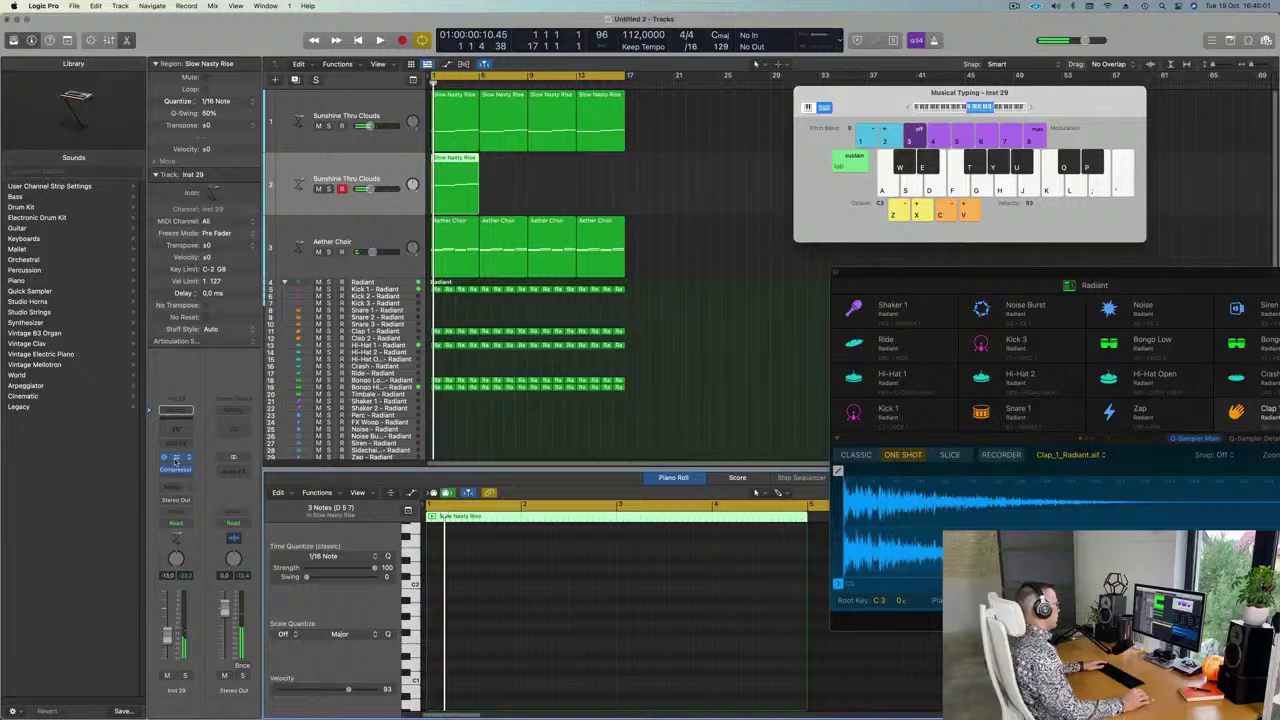
Load the Altruistic Deception preset from the Pads category in the duplicated track's Alchemy and move the instrument window clear of the tracks
{"action": "left_click", "coordinate": [175, 458]}
{"action": "left_click_drag", "start_coordinate": [665, 165], "coordinate": [646, 165]}
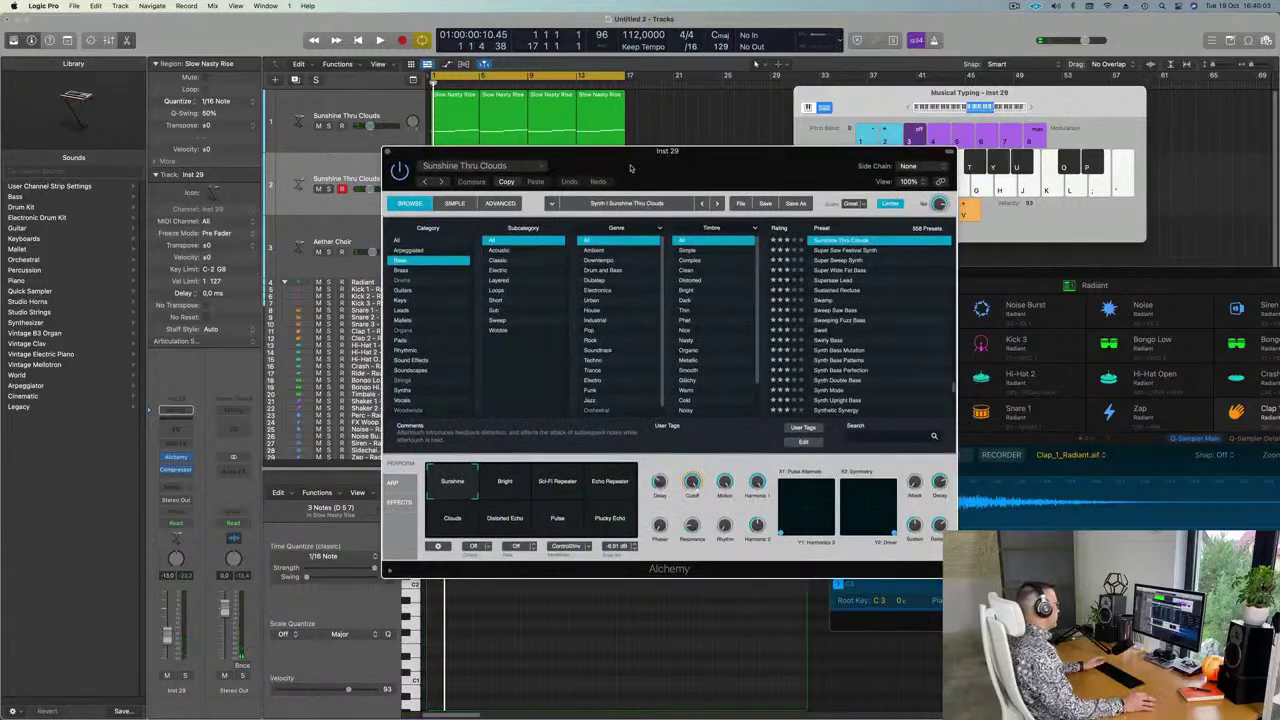
{"action": "left_click", "coordinate": [397, 241]}
{"action": "left_click", "coordinate": [403, 341]}
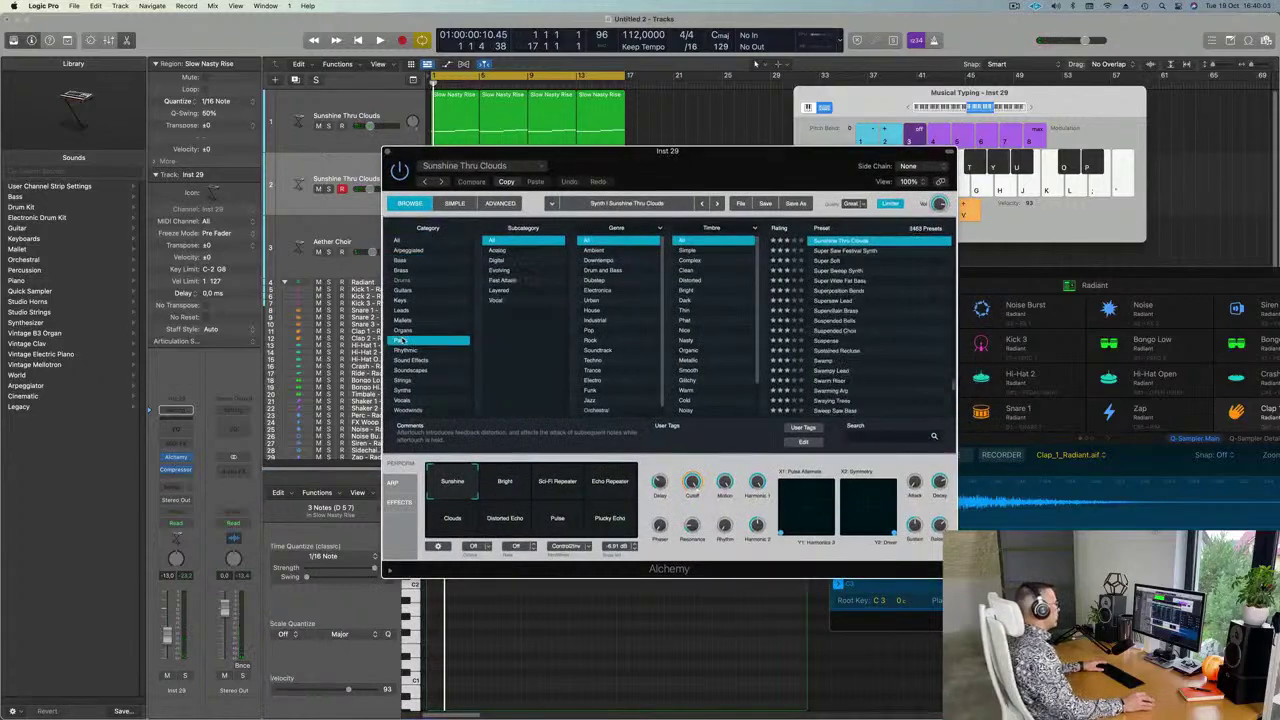
{"action": "scroll", "coordinate": [890, 350], "scroll_direction": "down", "scroll_amount": 3}
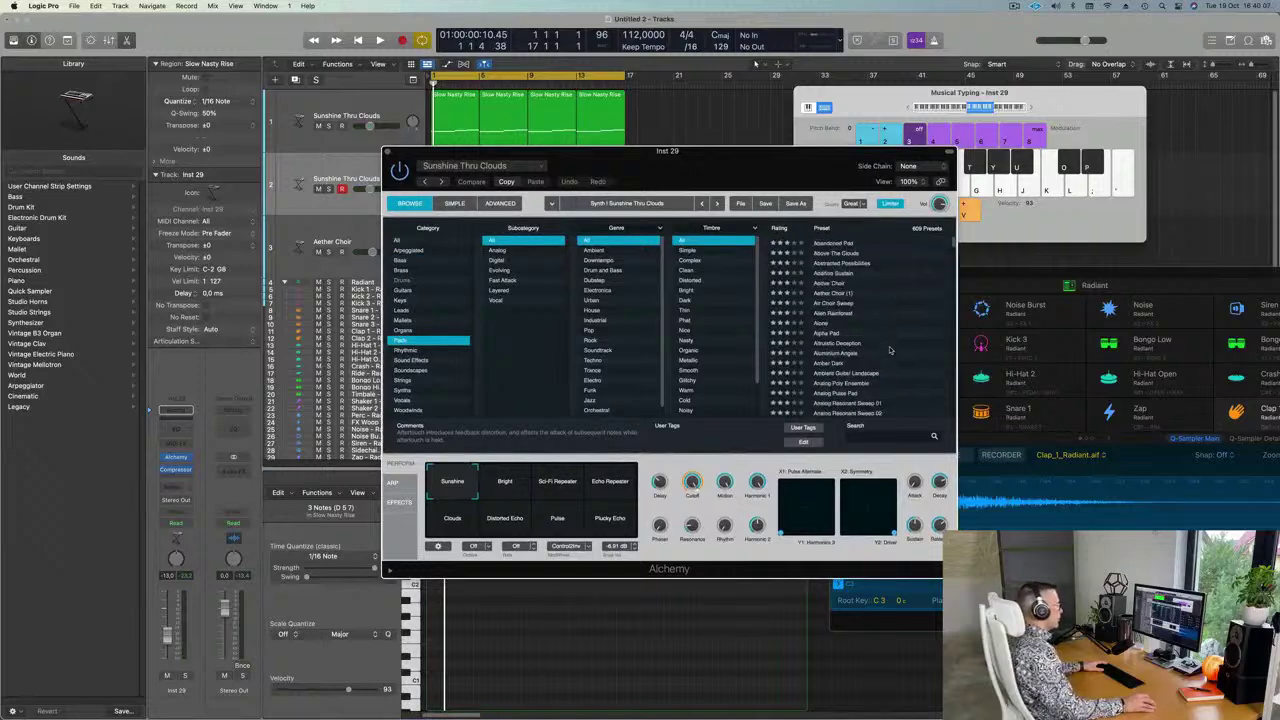
{"action": "left_click", "coordinate": [838, 343]}
{"action": "left_click_drag", "start_coordinate": [720, 164], "coordinate": [1030, 168]}
Play the arrangement and slightly lower the Altruistic Deception track's volume
{"action": "key", "text": "space"}
{"action": "left_click", "coordinate": [375, 171]}
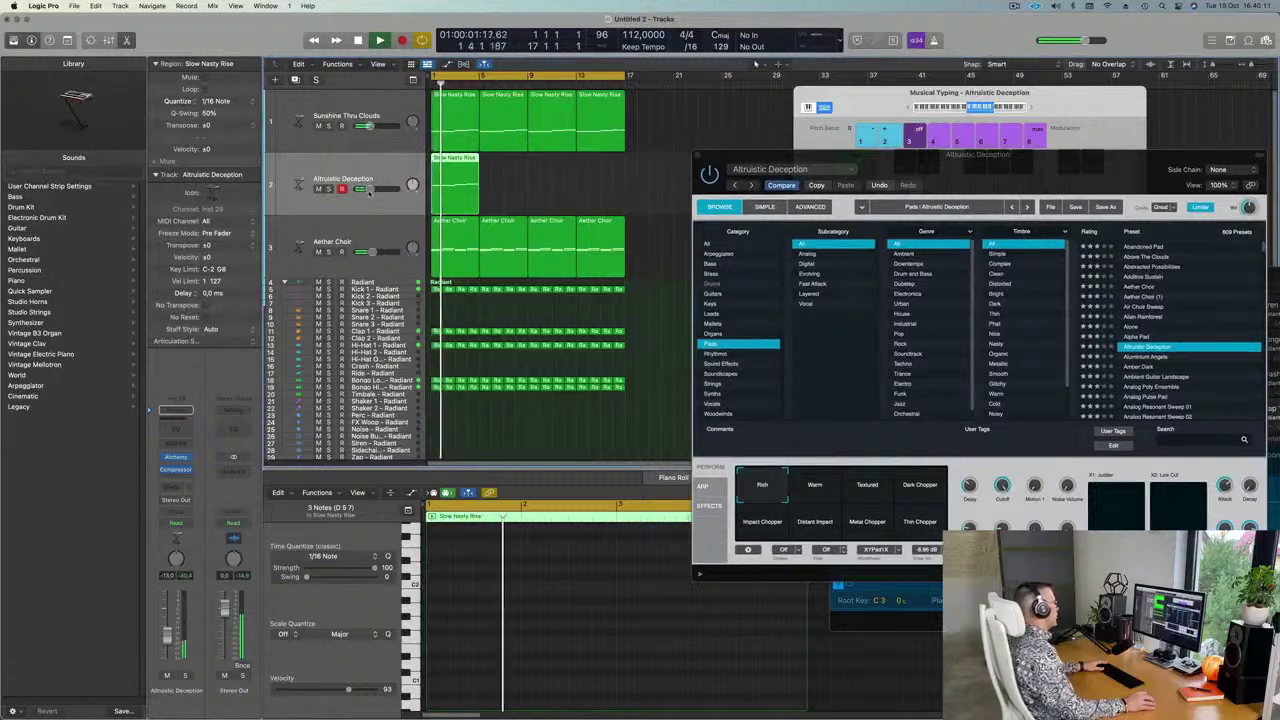
{"action": "left_click_drag", "start_coordinate": [370, 189], "coordinate": [365, 190]}
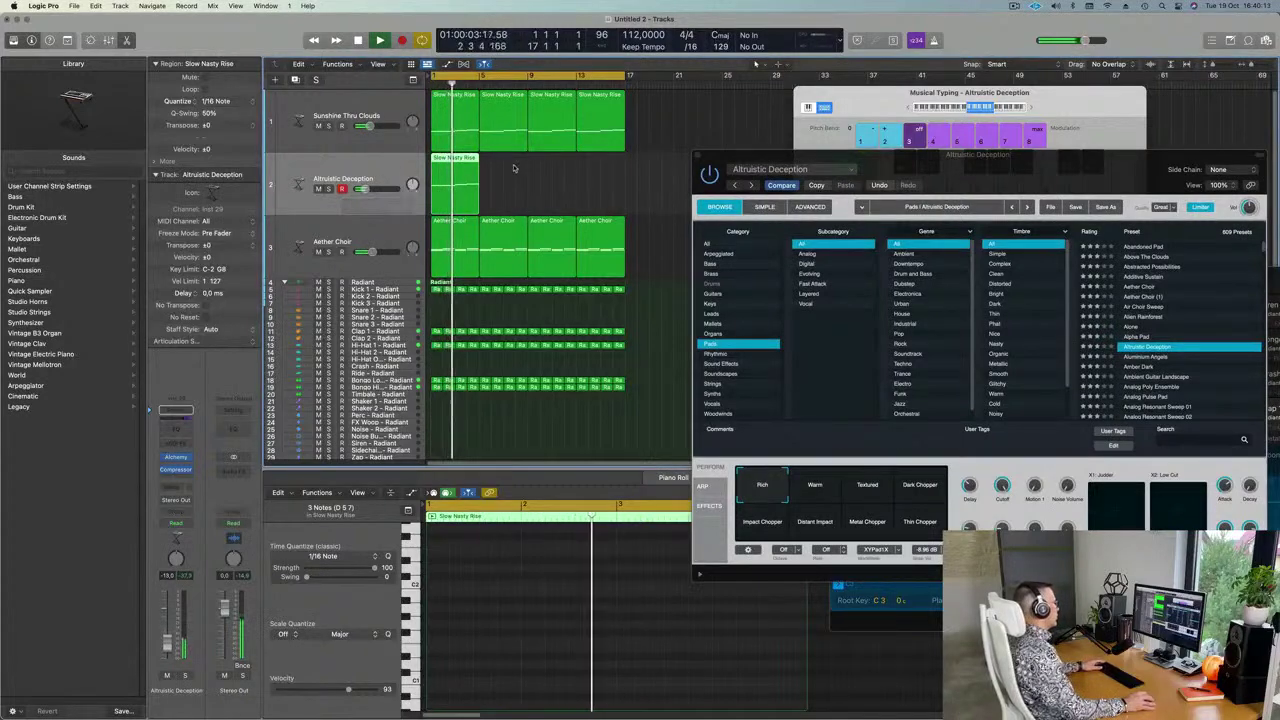
Repeat the Slow Nasty Rise region three times along the Altruistic Deception track so it fills the loop up to bar 17
{"action": "left_click_drag", "start_coordinate": [514, 164], "coordinate": [457, 185]}
{"action": "key", "text": "super+r"}
{"action": "key", "text": "super+r"}
{"action": "key", "text": "super+r"}
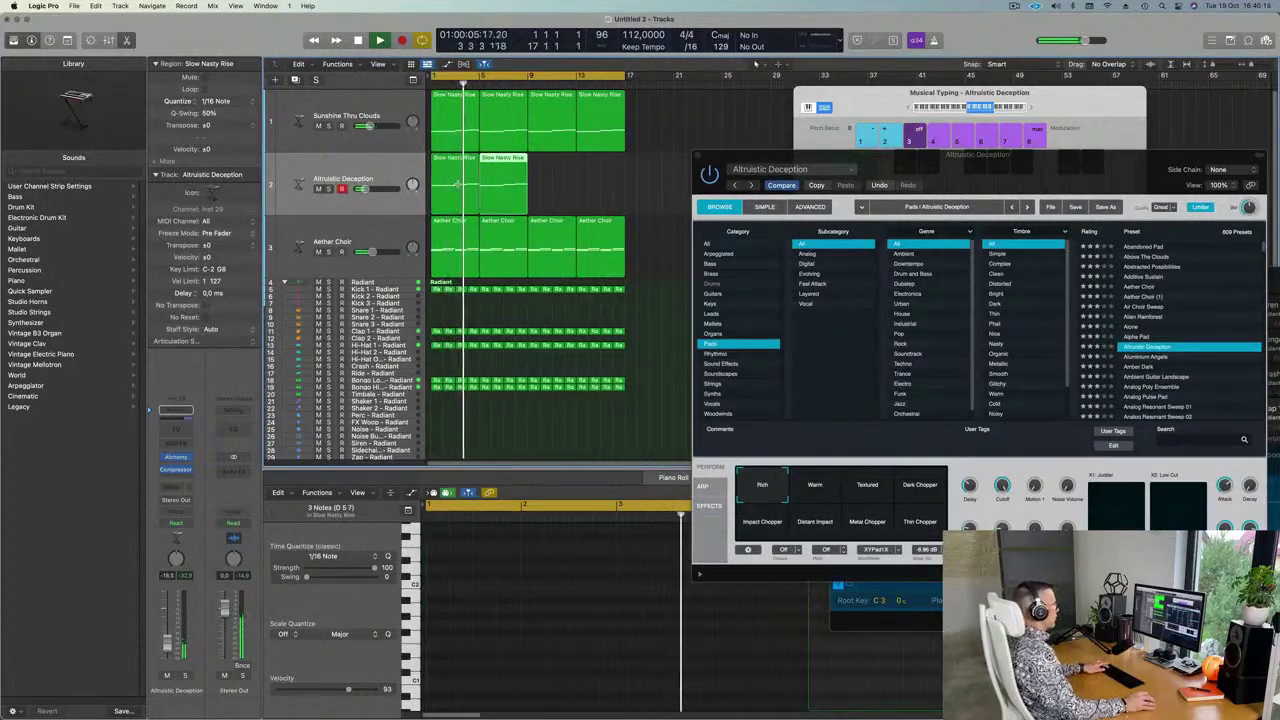
{"action": "left_click", "coordinate": [328, 171]}
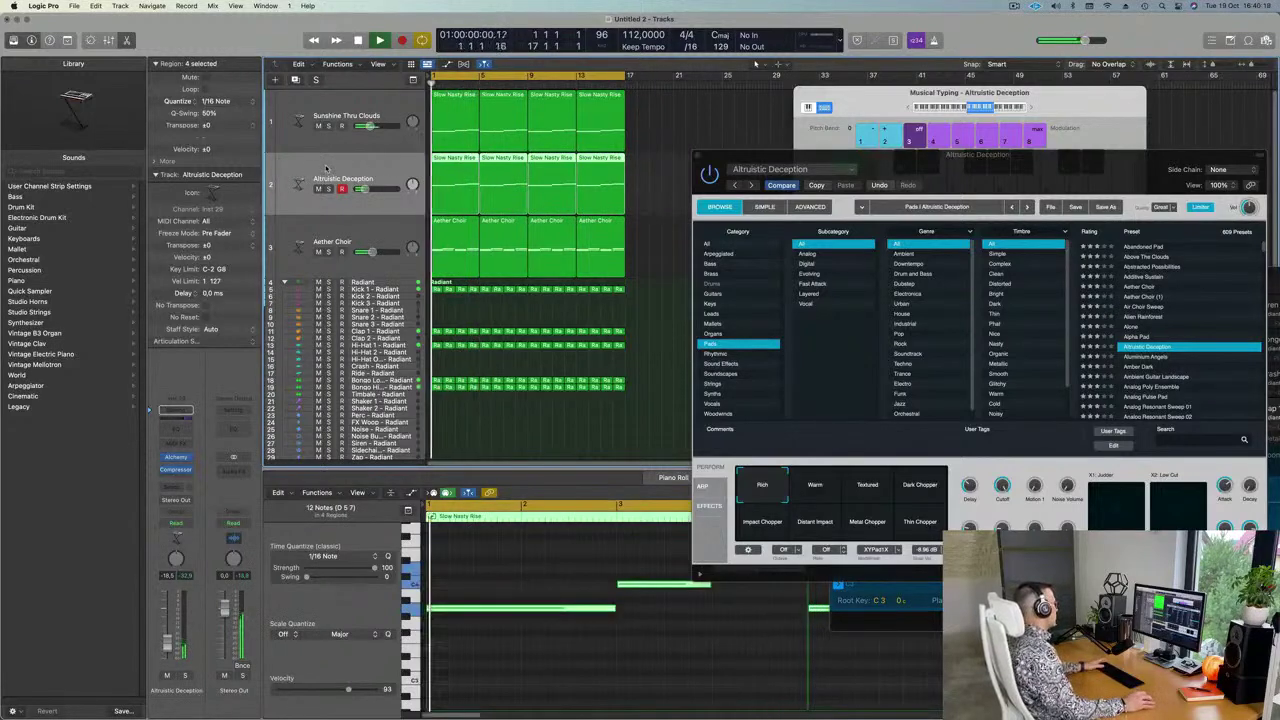
Add a send to Bus 5 on the Altruistic Deception channel strip
{"action": "left_click", "coordinate": [180, 485]}
{"action": "mouse_move", "coordinate": [205, 503]}
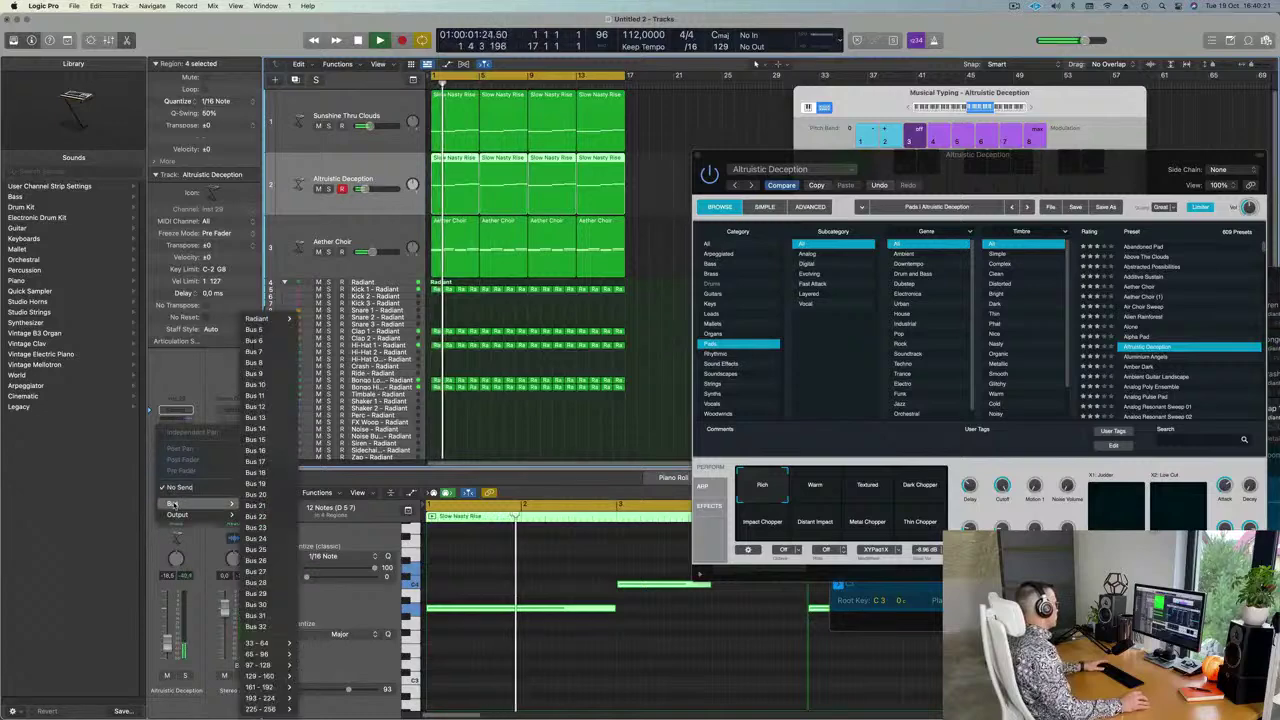
{"action": "left_click", "coordinate": [256, 330]}
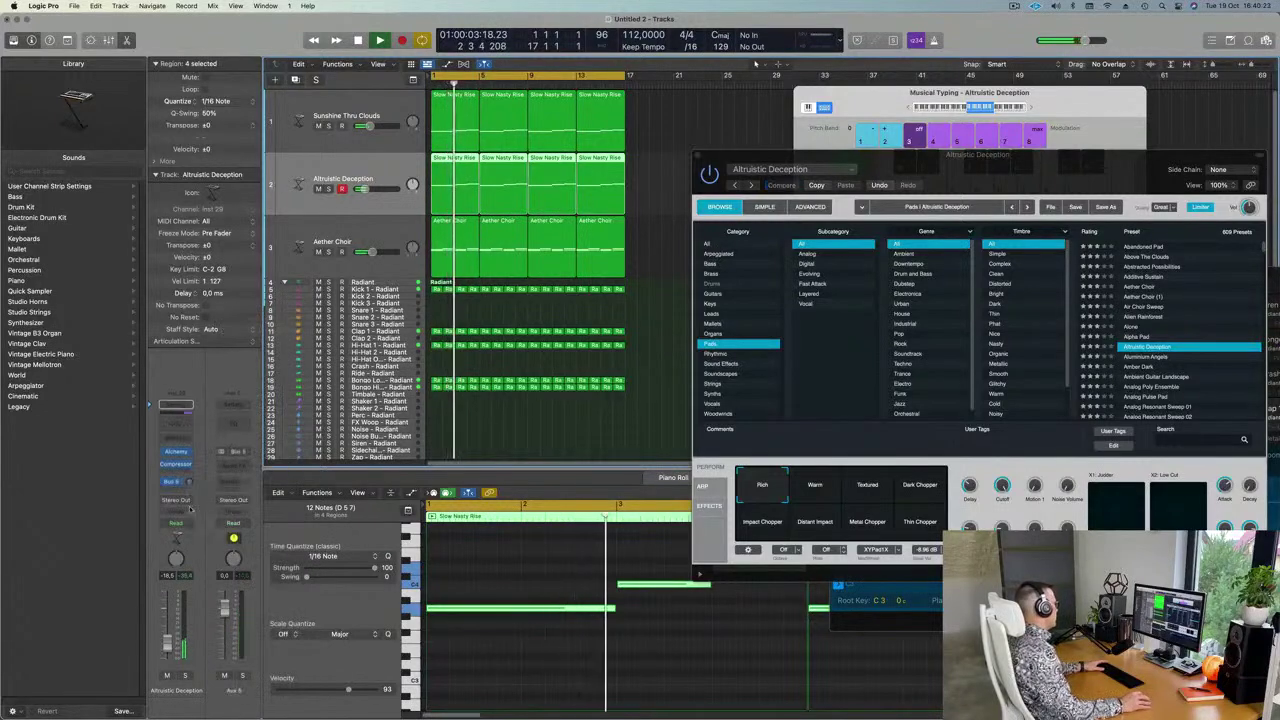
Insert the SilverVerb reverb as an audio effect on the Aux 5 channel
{"action": "left_click", "coordinate": [236, 467]}
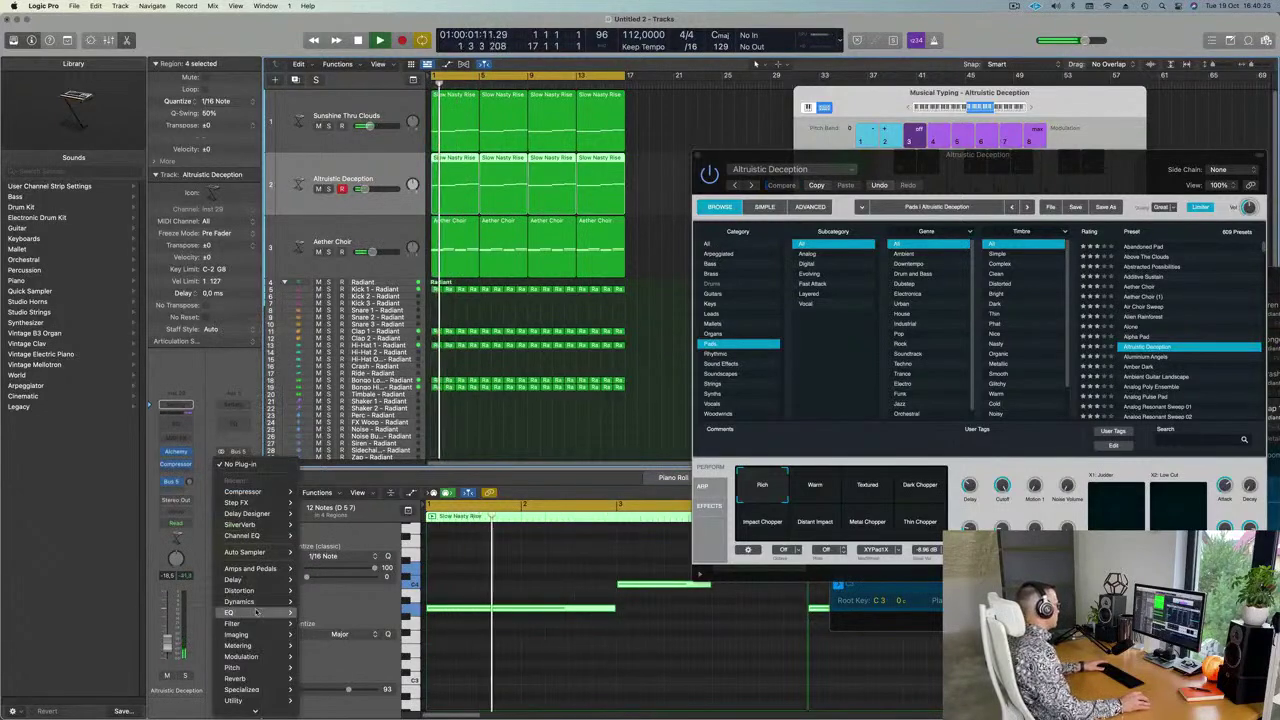
{"action": "mouse_move", "coordinate": [254, 672]}
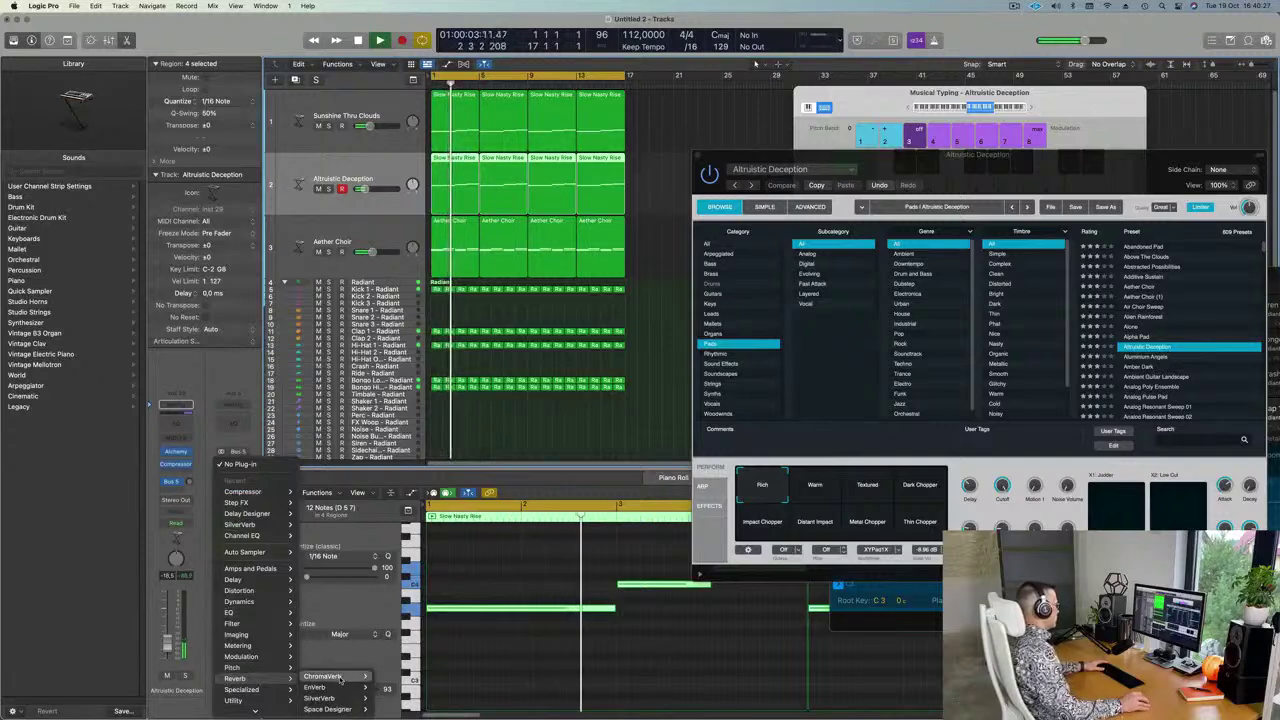
{"action": "mouse_move", "coordinate": [325, 698]}
{"action": "left_click", "coordinate": [390, 698]}
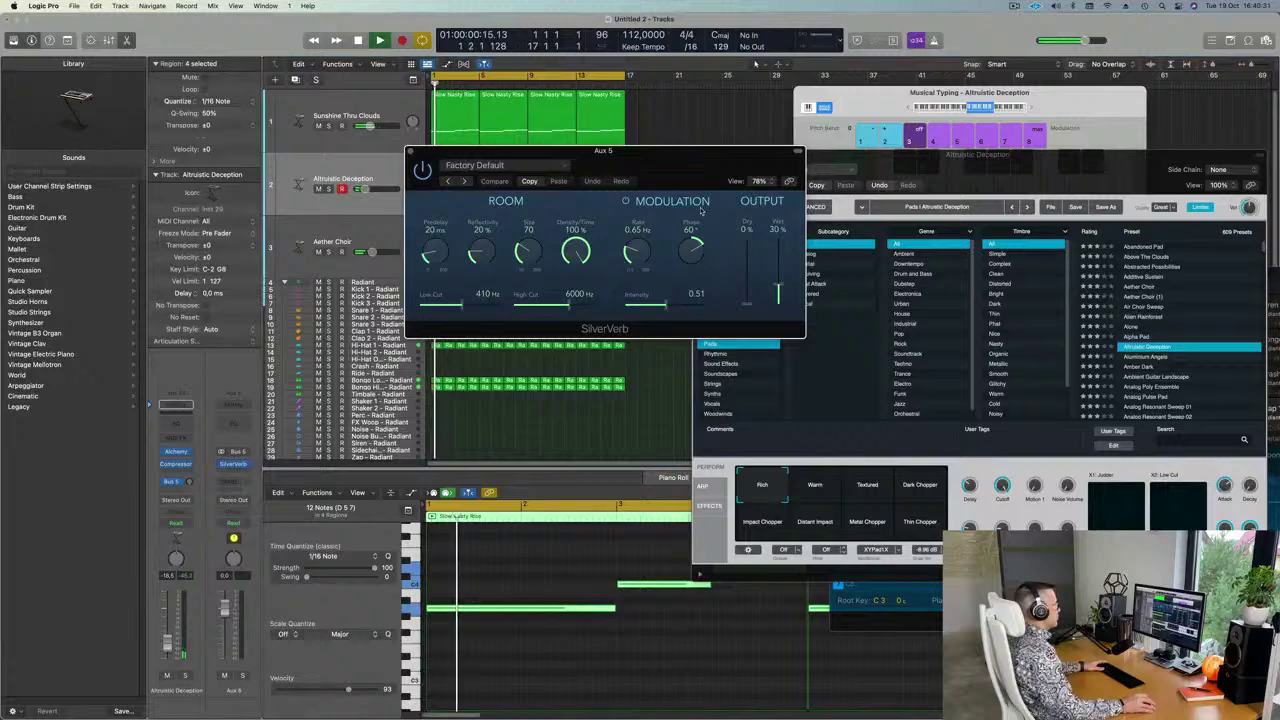
Load the grandiose preset in SilverVerb and raise the Altruistic Deception track's Bus 5 send level
{"action": "left_click", "coordinate": [522, 166]}
{"action": "left_click", "coordinate": [500, 372]}
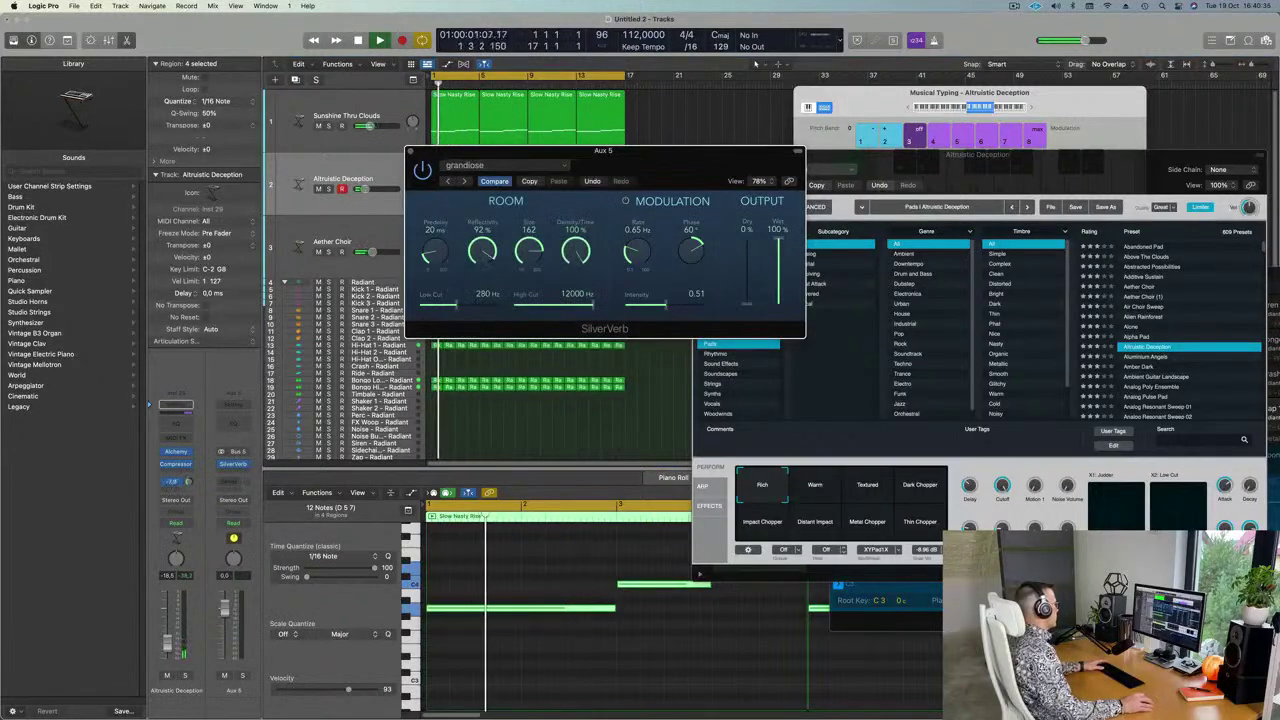
{"action": "left_click_drag", "start_coordinate": [647, 169], "coordinate": [785, 266]}
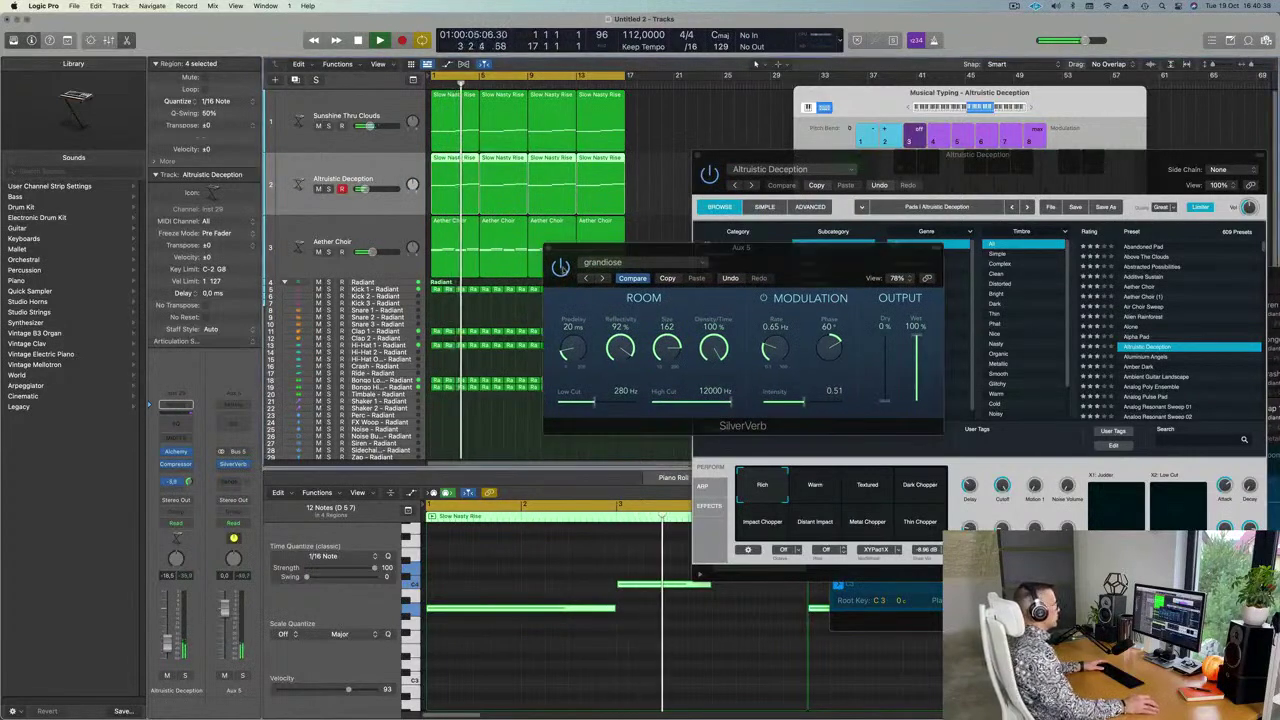
{"action": "left_click_drag", "start_coordinate": [566, 252], "coordinate": [477, 266]}
{"action": "left_click", "coordinate": [460, 263]}
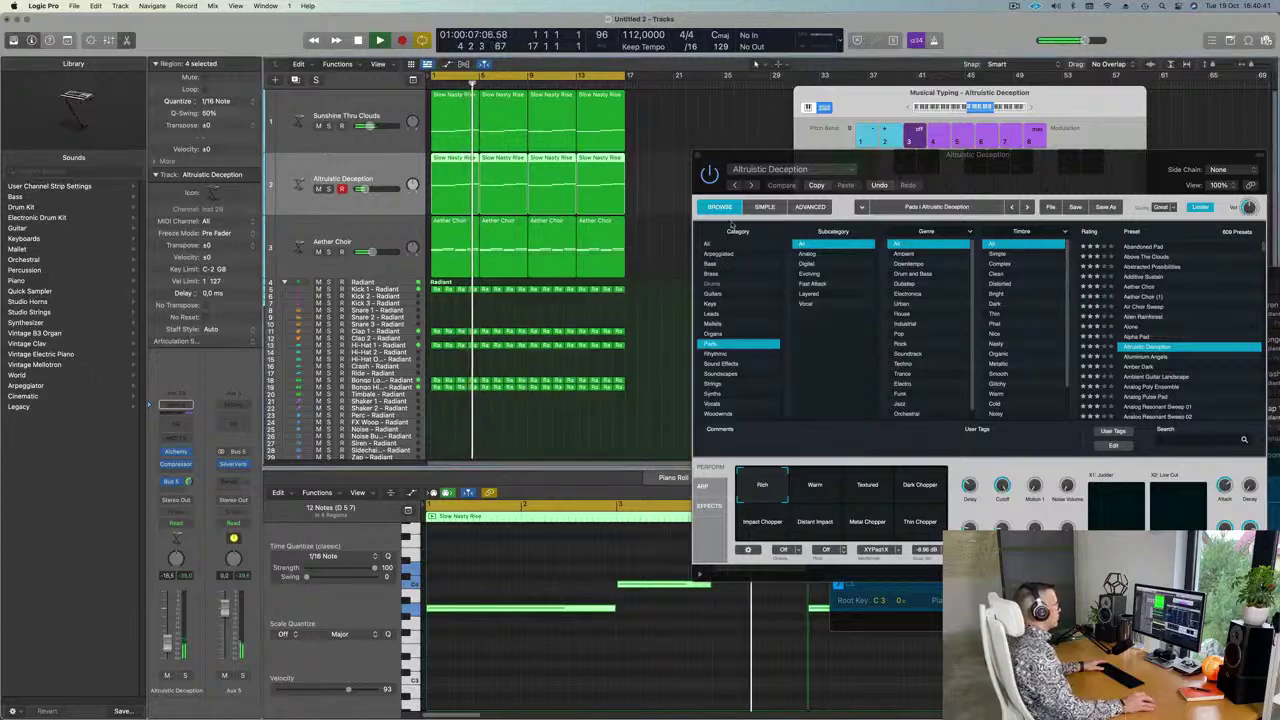
Audition the Dark Chopper and Textured performance snapshots in Alchemy and settle on Warm
{"action": "left_click_drag", "start_coordinate": [1136, 156], "coordinate": [992, 163]}
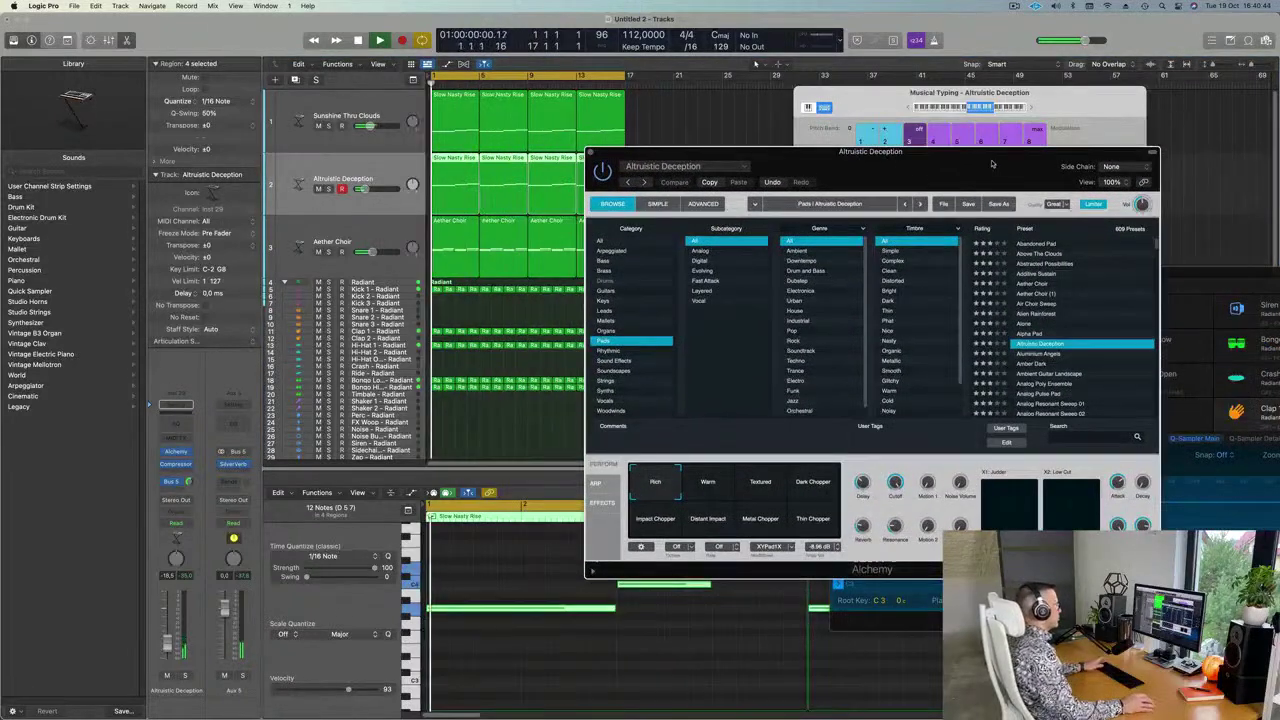
{"action": "left_click", "coordinate": [814, 484]}
{"action": "left_click", "coordinate": [761, 488]}
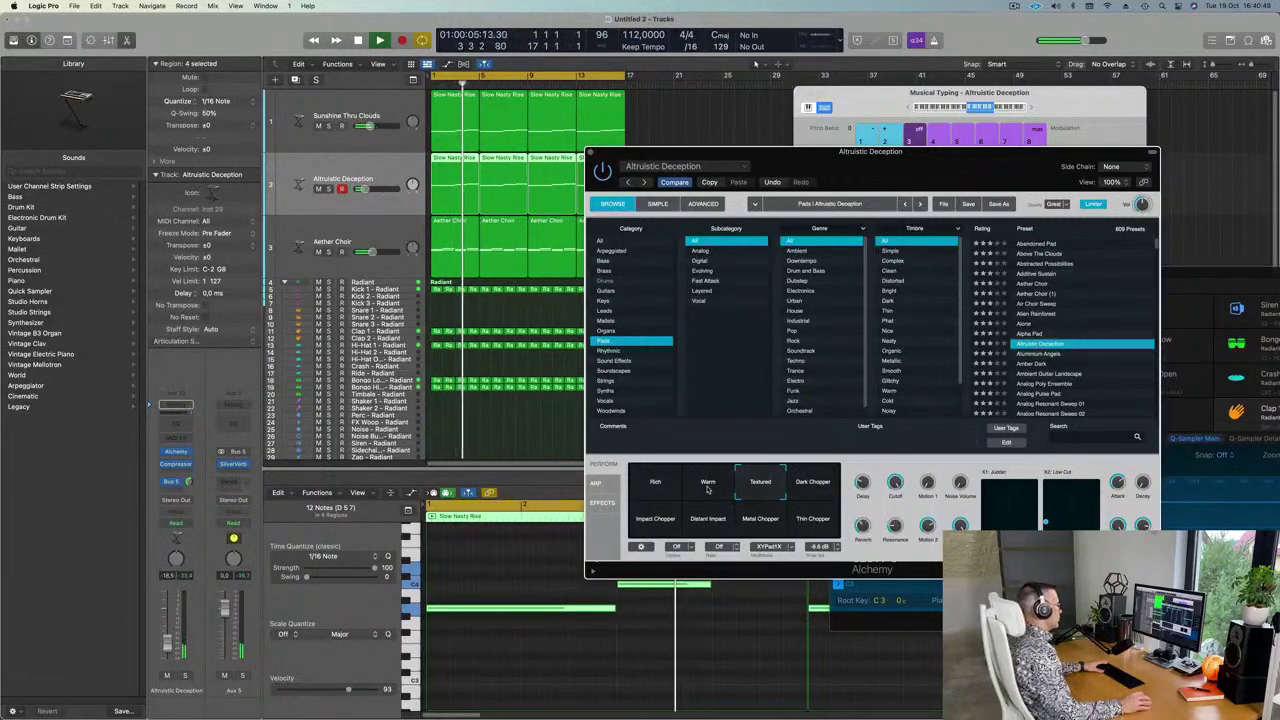
{"action": "left_click", "coordinate": [707, 488]}
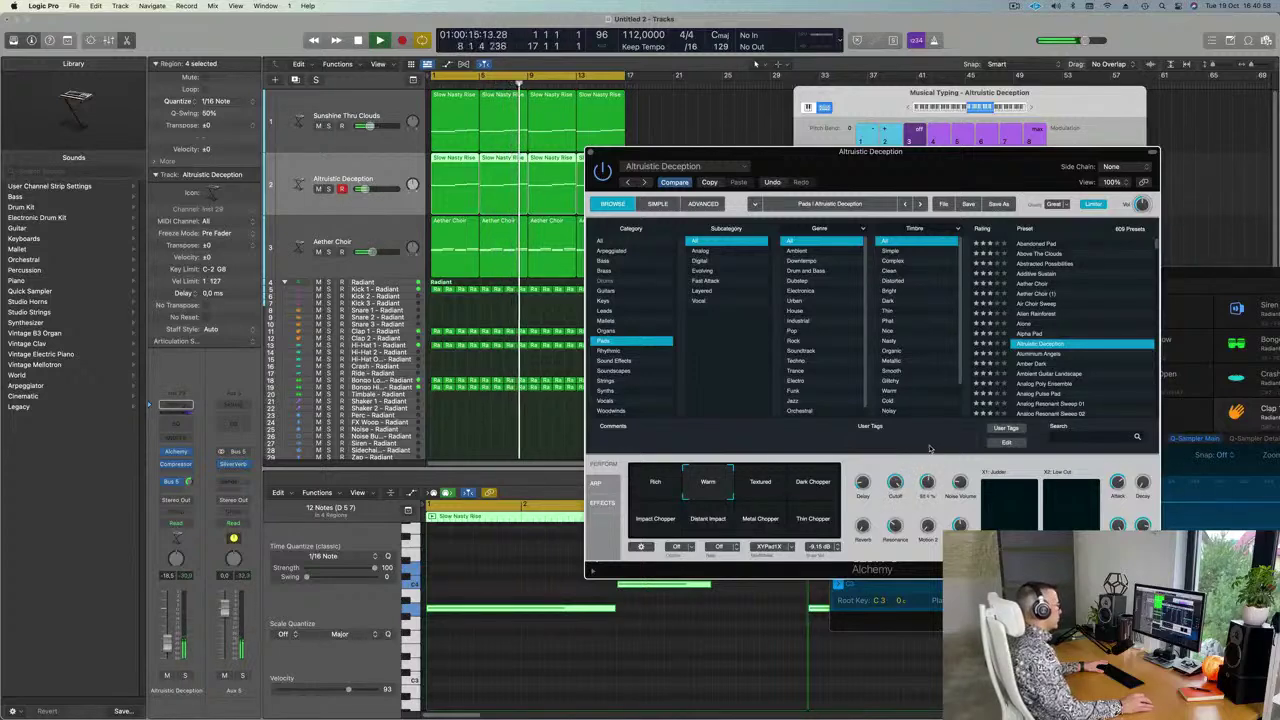
Adjust Alchemy's Attack to about 55% while replaying the loop from the start, and close the instrument window
{"action": "key", "text": "Return"}
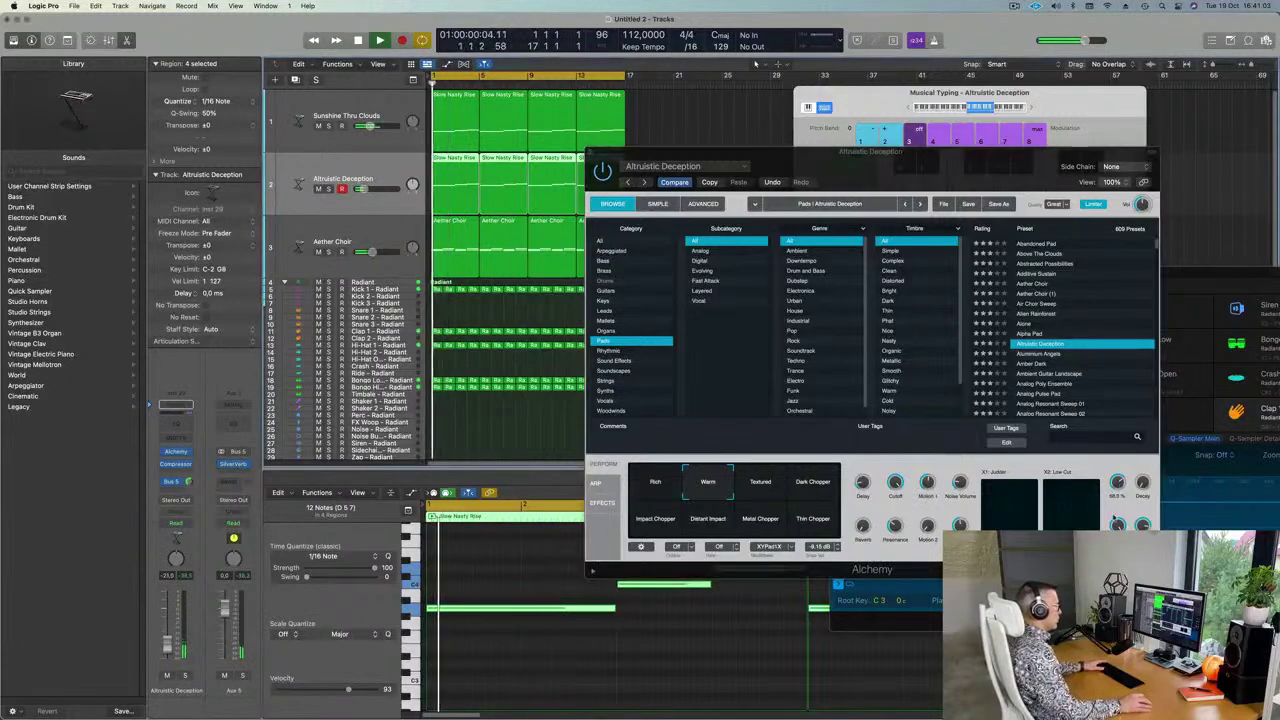
{"action": "key", "text": "Return"}
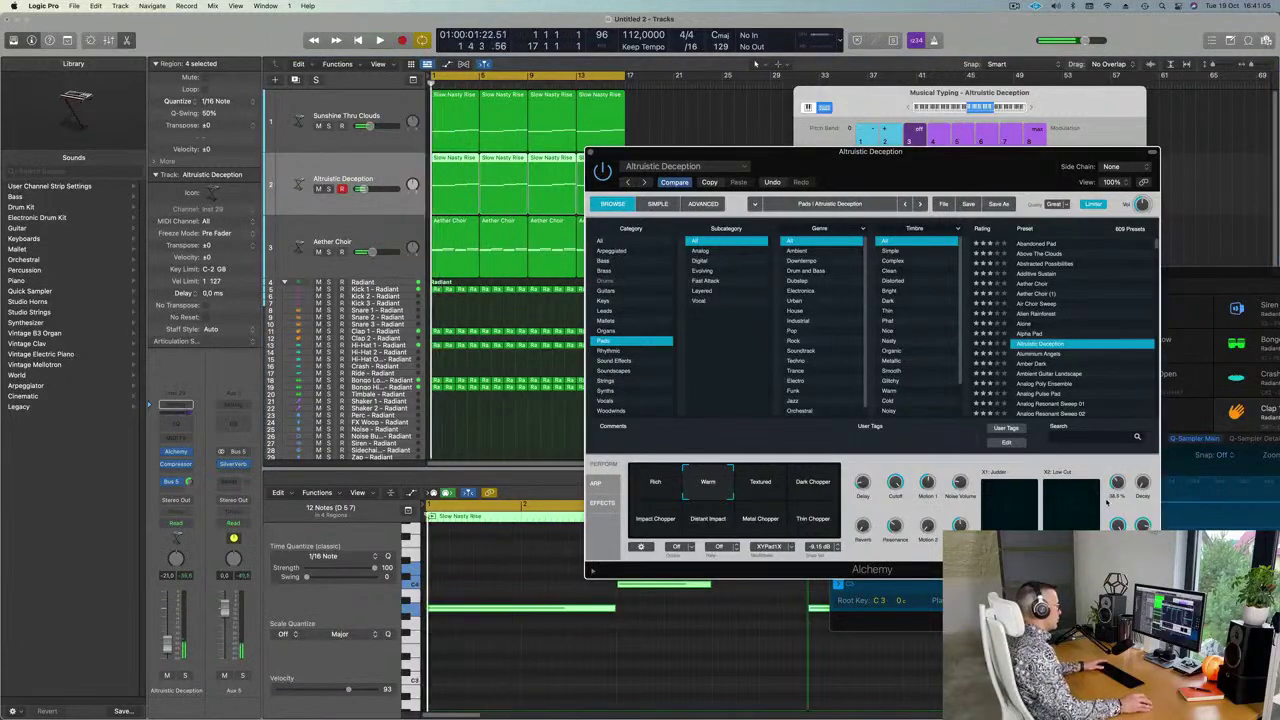
{"action": "key", "text": "space"}
{"action": "key", "text": "Return"}
{"action": "key", "text": "space"}
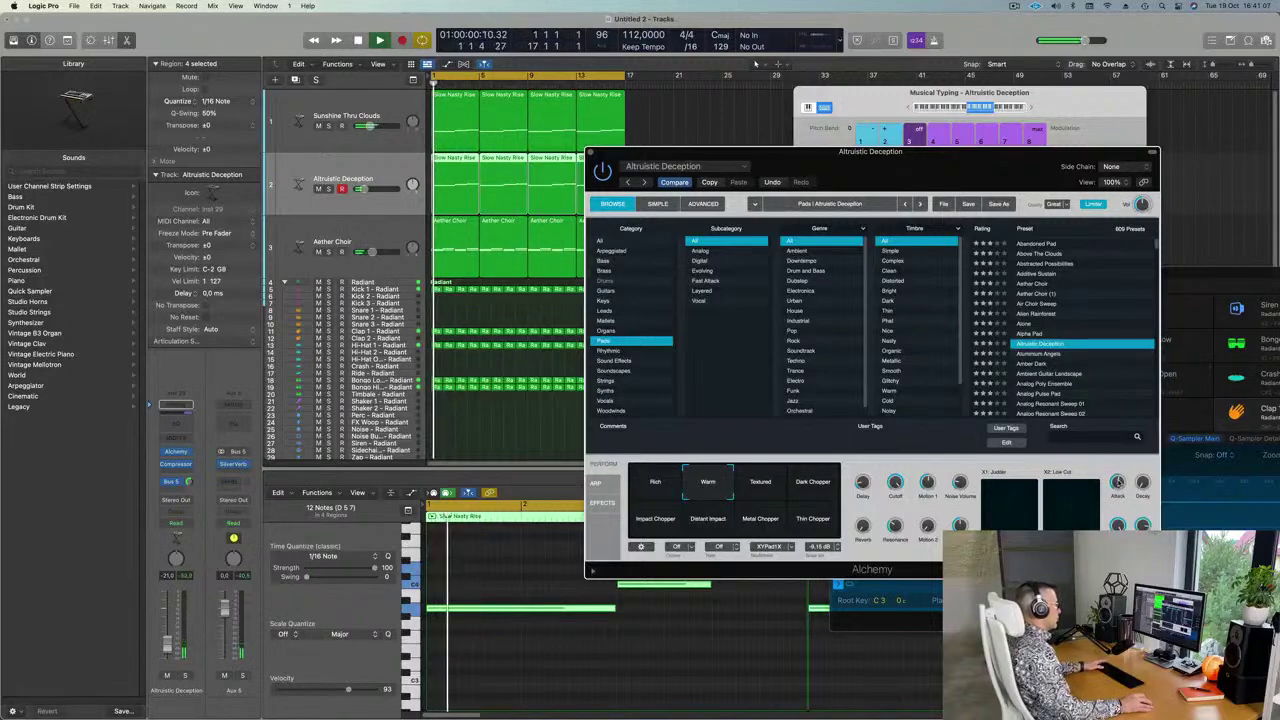
{"action": "key", "text": "Return"}
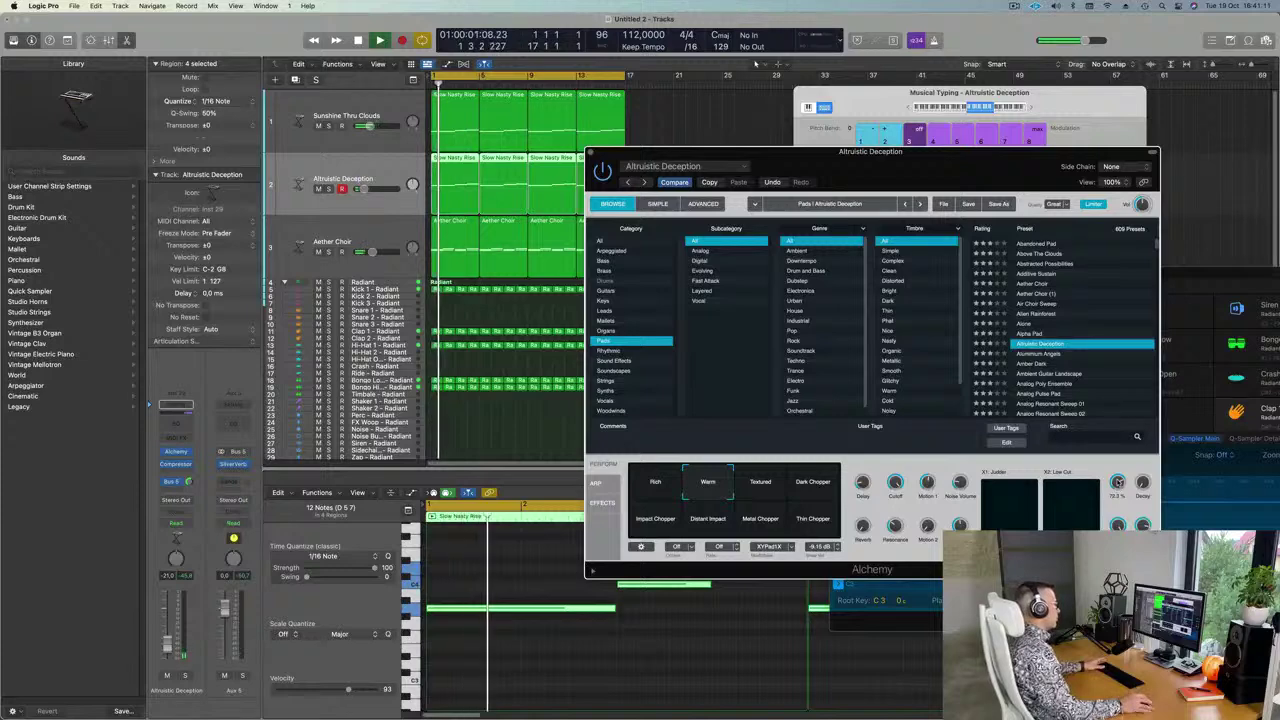
{"action": "left_click_drag", "start_coordinate": [993, 173], "coordinate": [937, 199]}
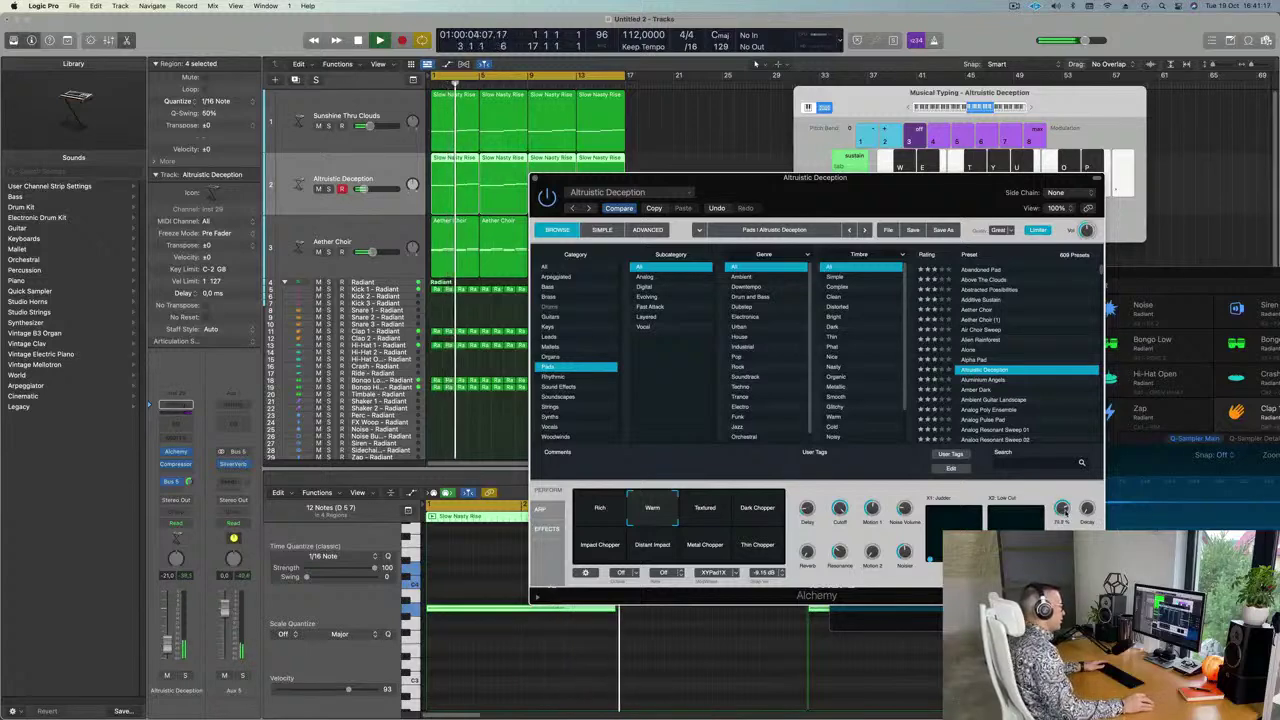
{"action": "left_click_drag", "start_coordinate": [959, 181], "coordinate": [1007, 123]}
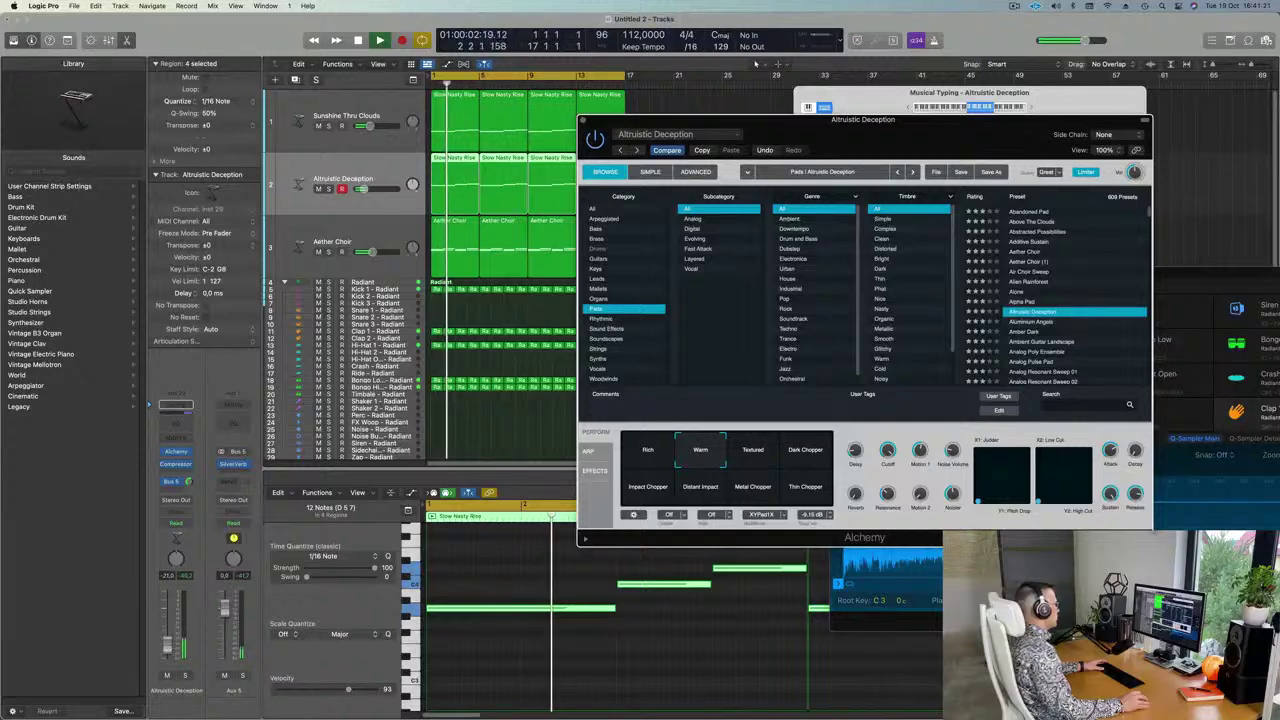
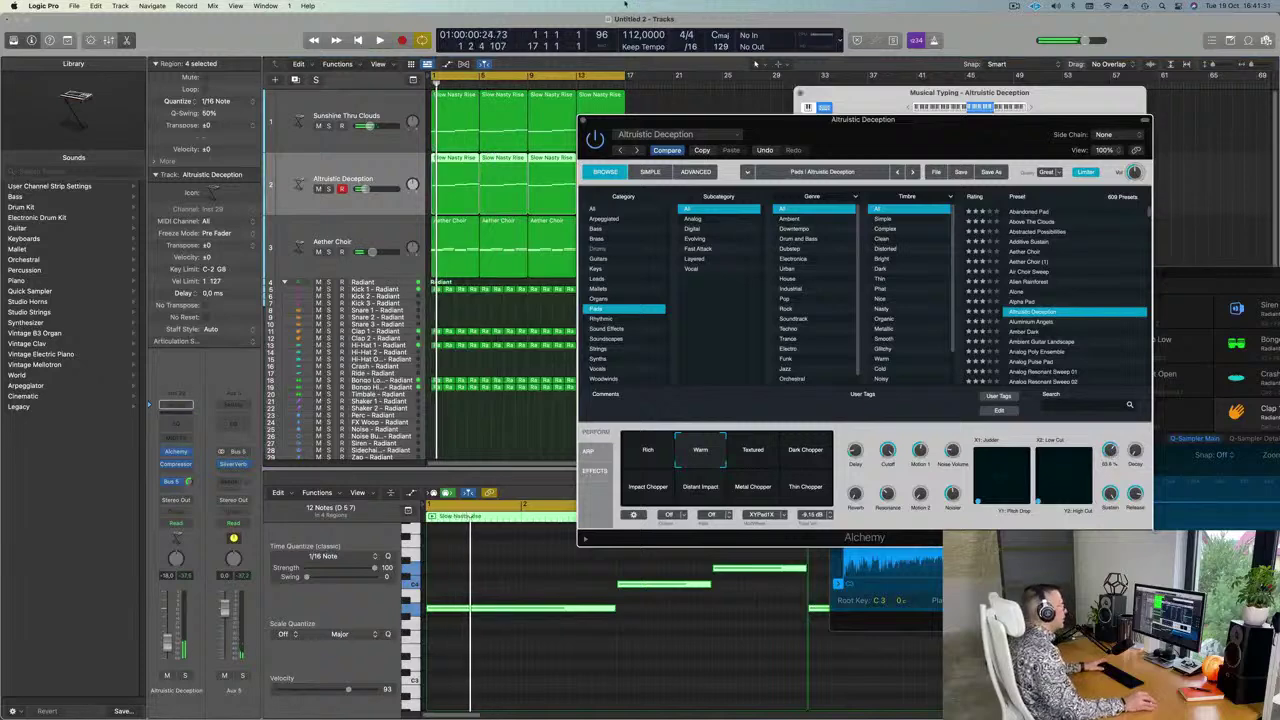
{"action": "key", "text": "space"}
{"action": "left_click", "coordinate": [583, 121]}
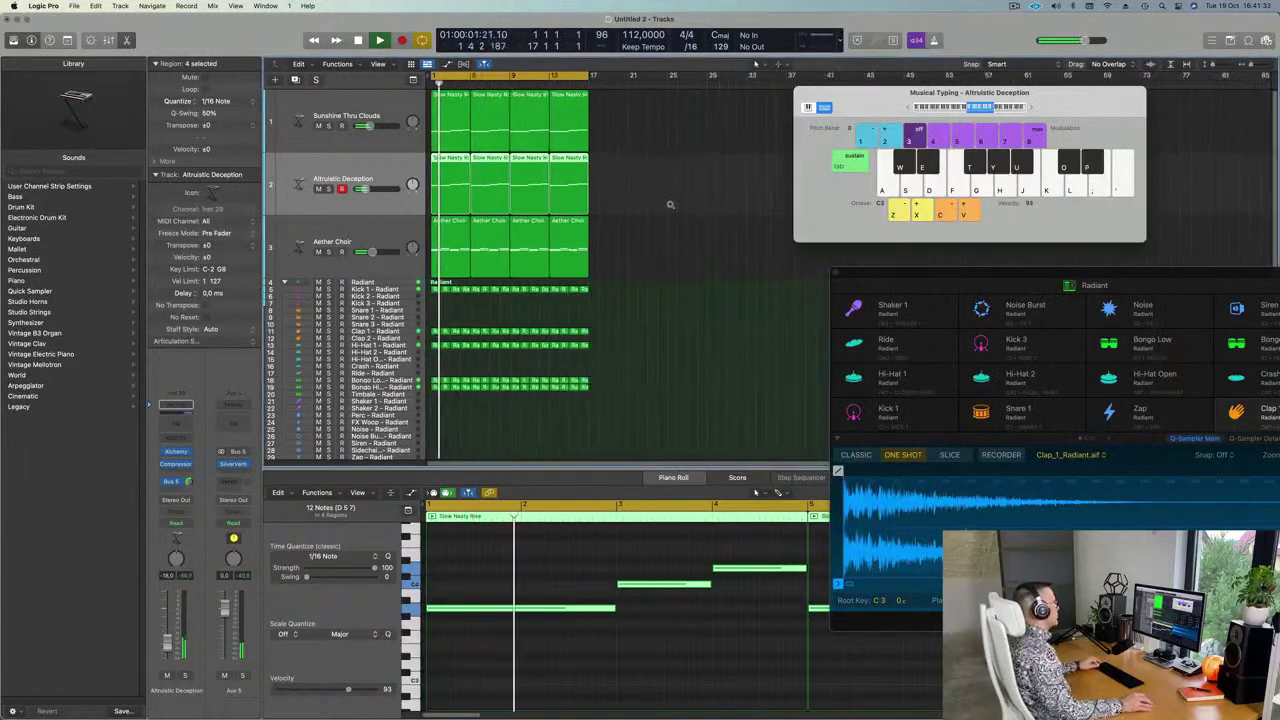
Solo Aether Choir briefly to hear it alone, and readjust the Bus 5 send level on the Altruistic Deception track
{"action": "scroll", "coordinate": [681, 209], "scroll_direction": "left", "scroll_amount": 3}
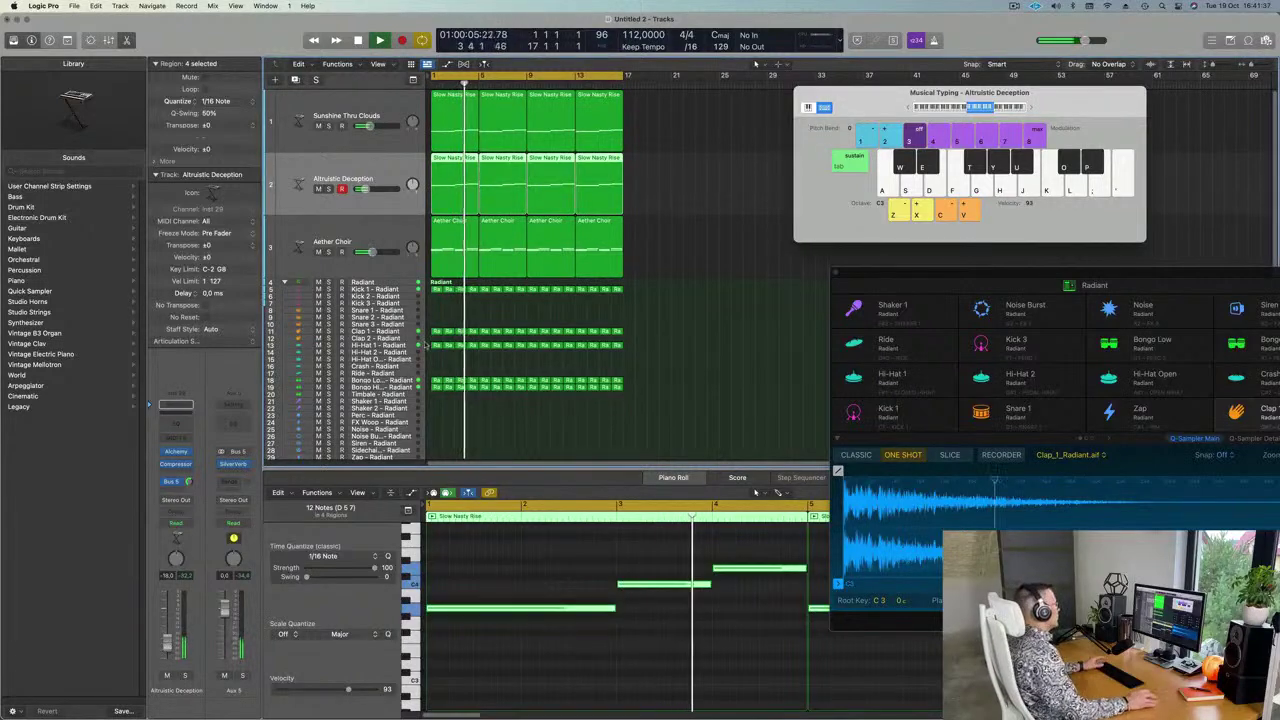
{"action": "left_click", "coordinate": [350, 258]}
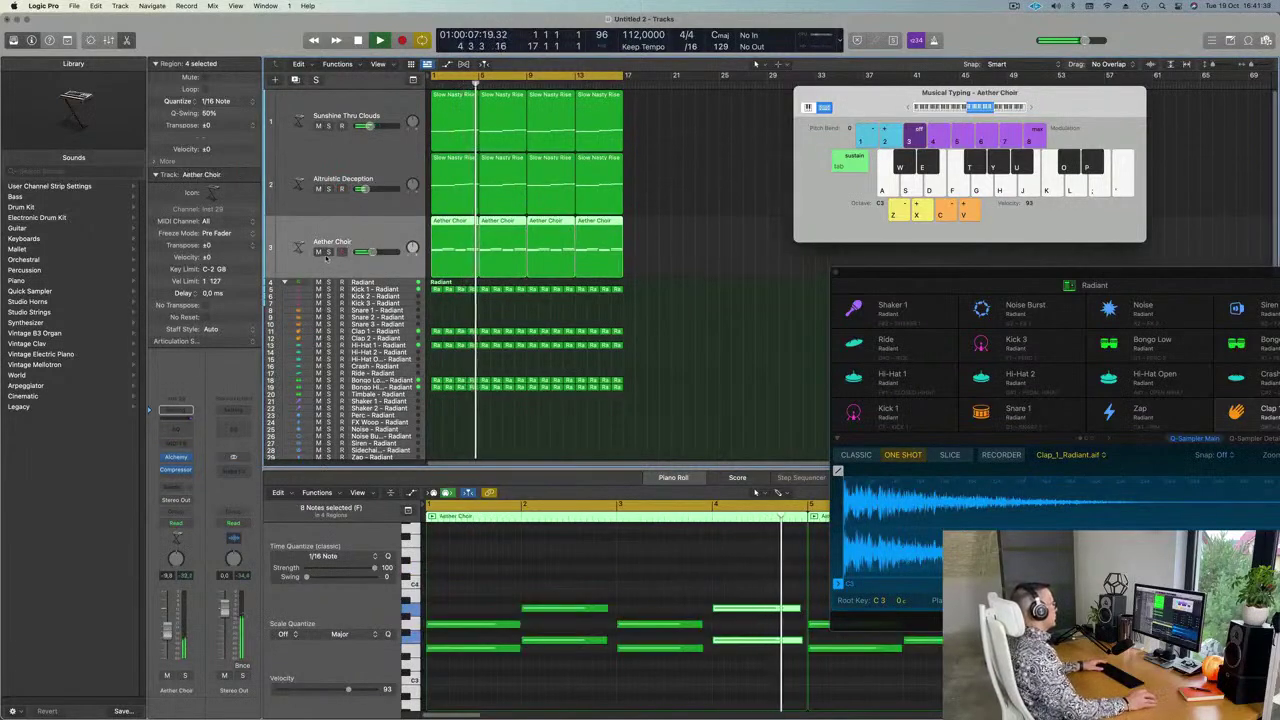
{"action": "left_click", "coordinate": [327, 252]}
{"action": "left_click", "coordinate": [327, 253]}
{"action": "left_click", "coordinate": [322, 203]}
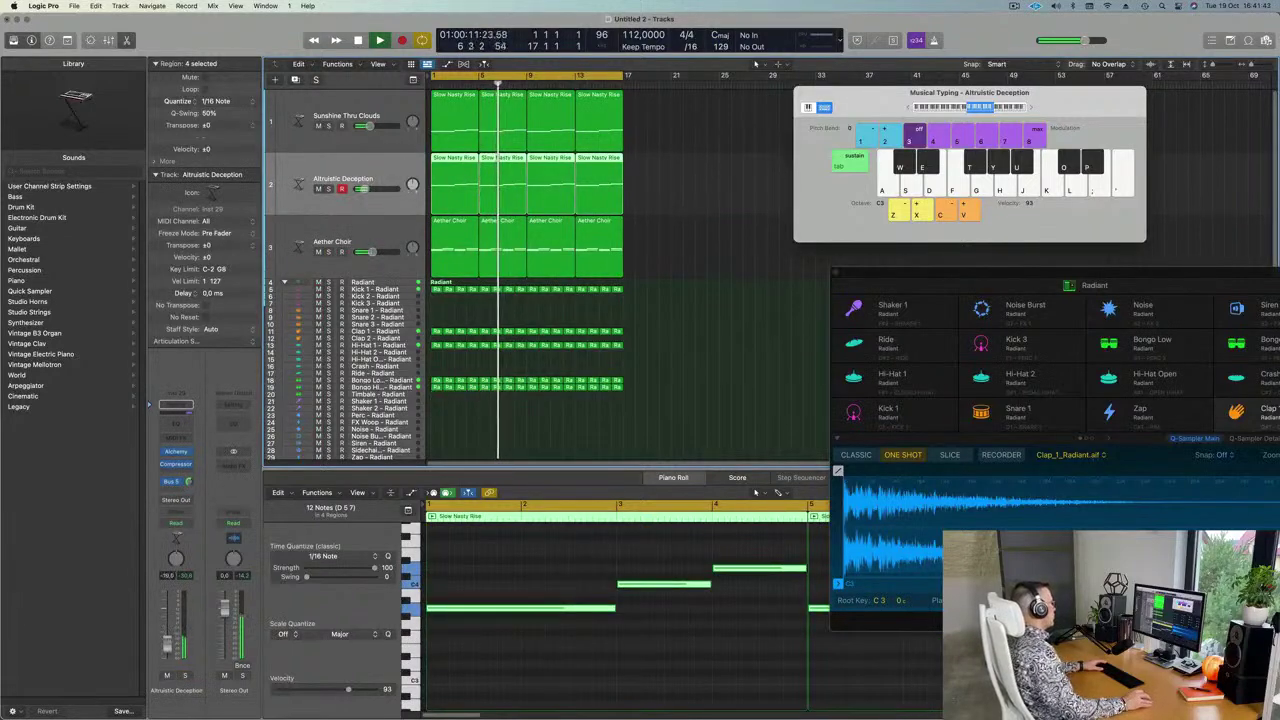
{"action": "left_click_drag", "start_coordinate": [188, 482], "coordinate": [188, 474]}
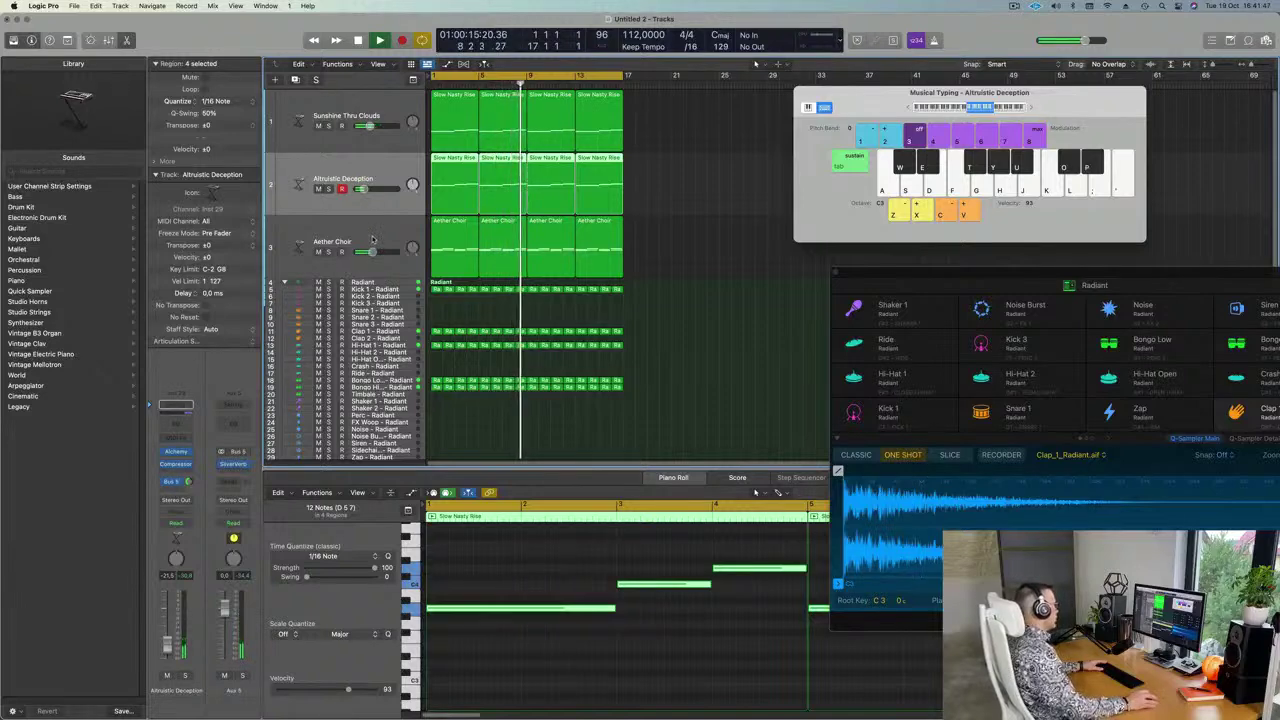
Send the soloed Aether Choir track to Bus 5 and raise its send level for reverb
{"action": "left_click", "coordinate": [327, 252]}
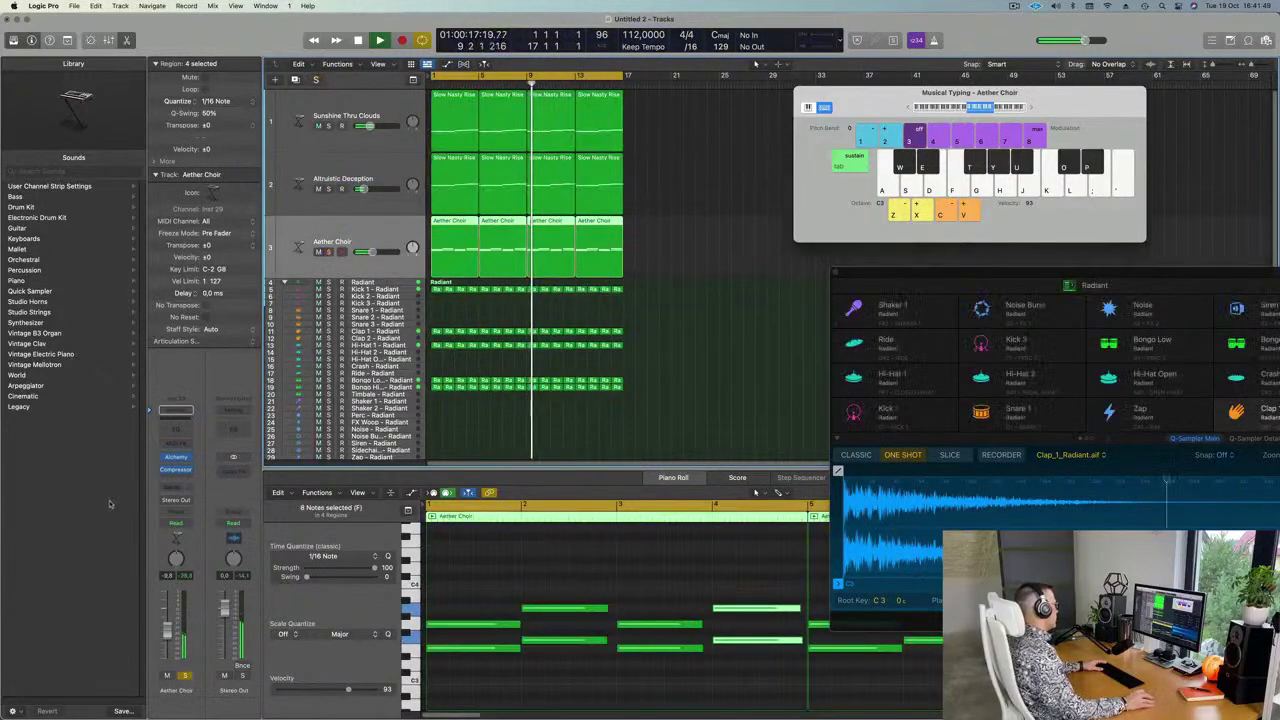
{"action": "left_click", "coordinate": [177, 487]}
{"action": "mouse_move", "coordinate": [184, 503]}
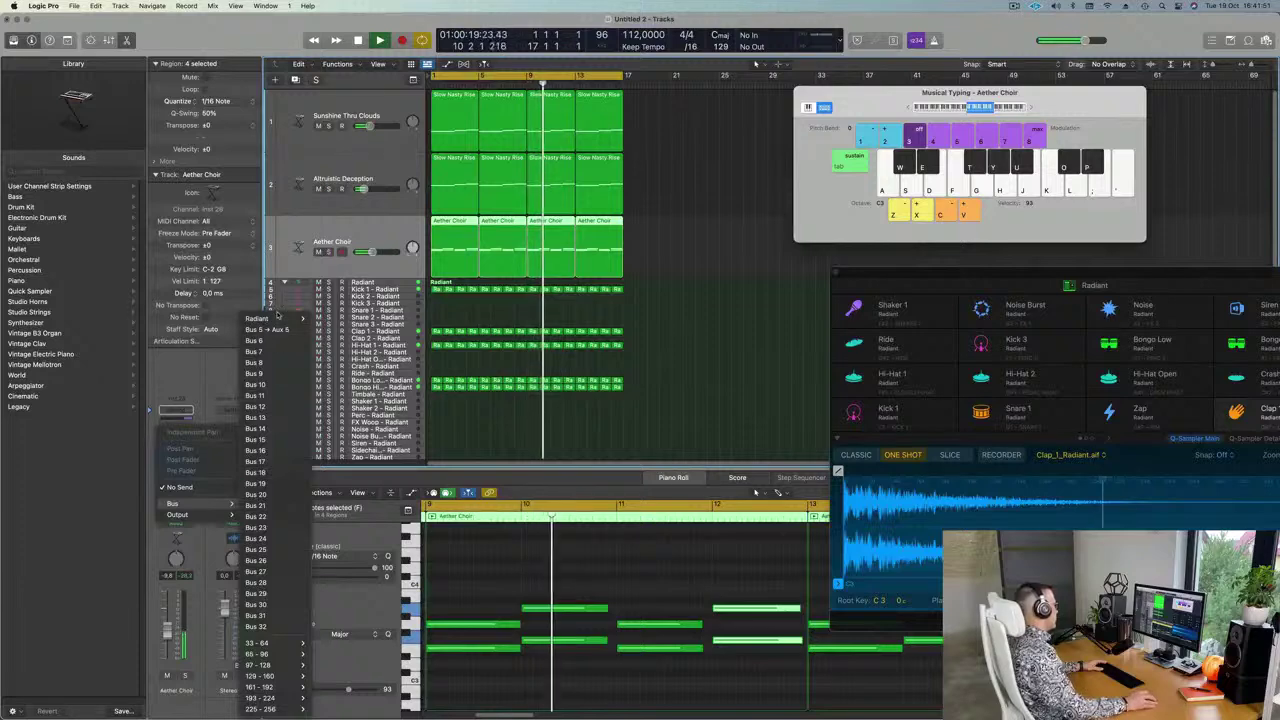
{"action": "left_click", "coordinate": [266, 329]}
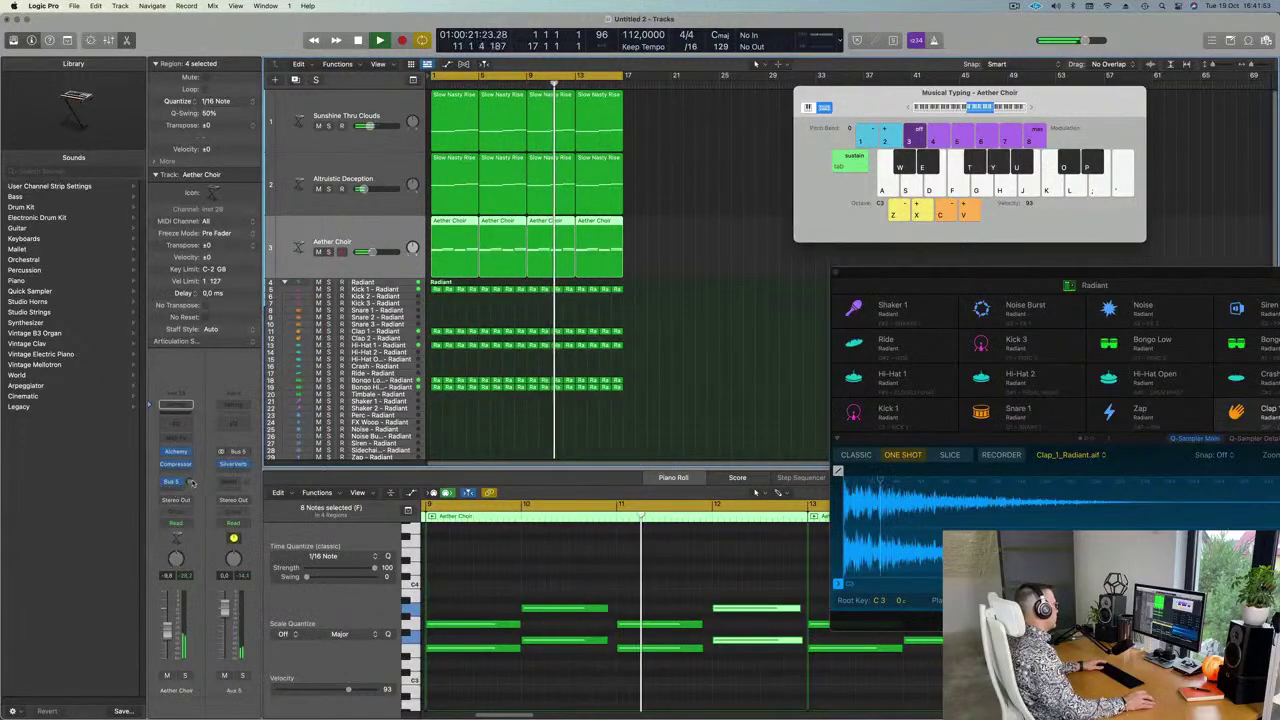
{"action": "left_click_drag", "start_coordinate": [189, 481], "coordinate": [191, 486]}
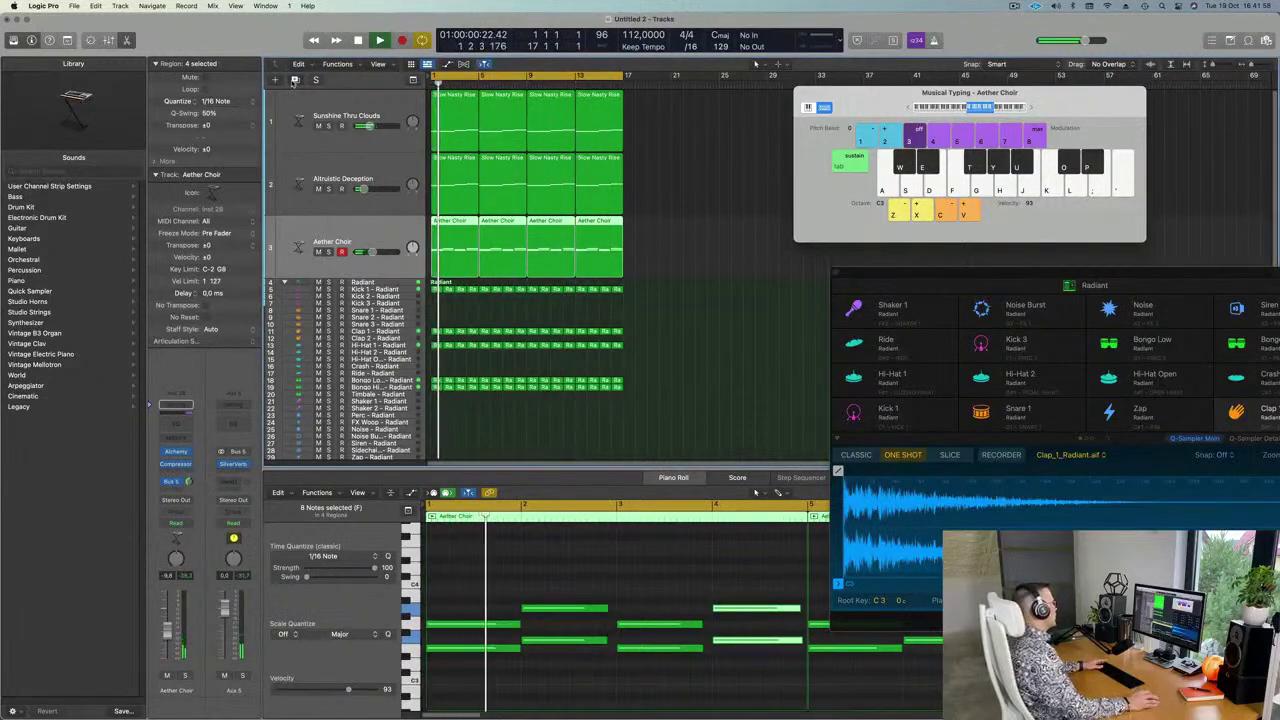
Duplicate the Aether Choir track with its settings and replace the copy's instrument with a stereo Vintage B3 Organ
{"action": "key", "text": "super+d"}
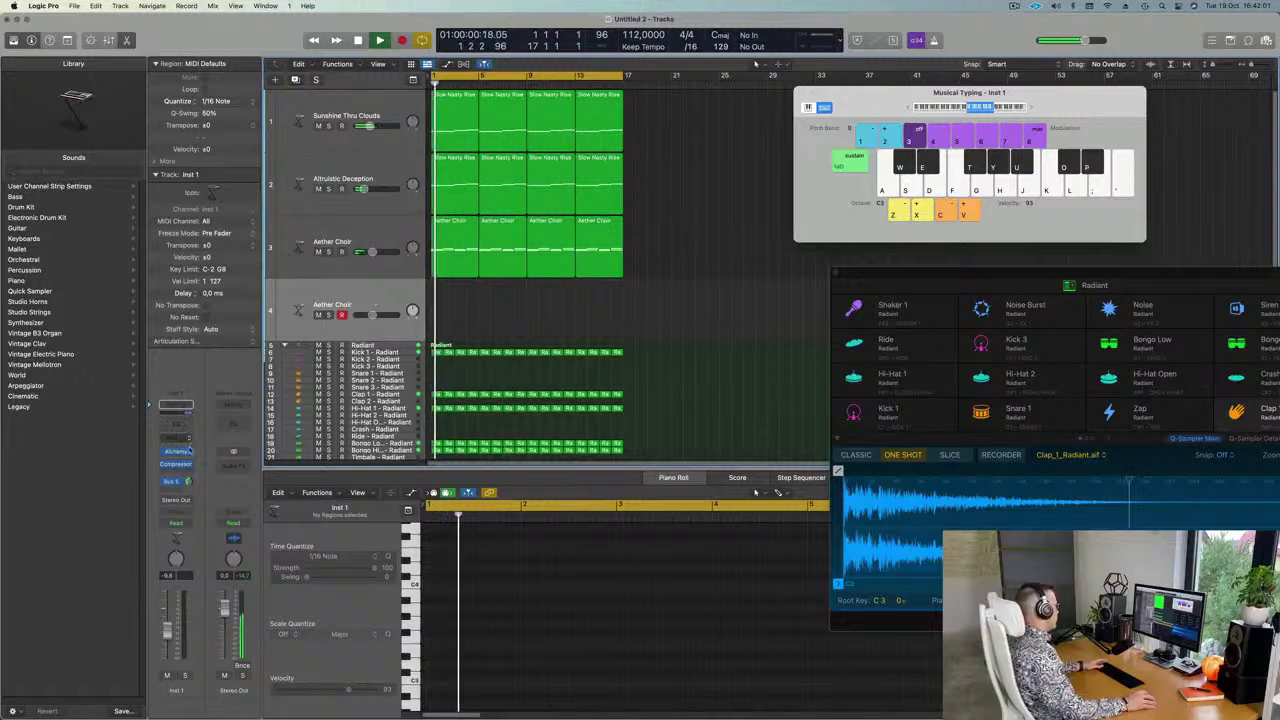
{"action": "left_click", "coordinate": [184, 451]}
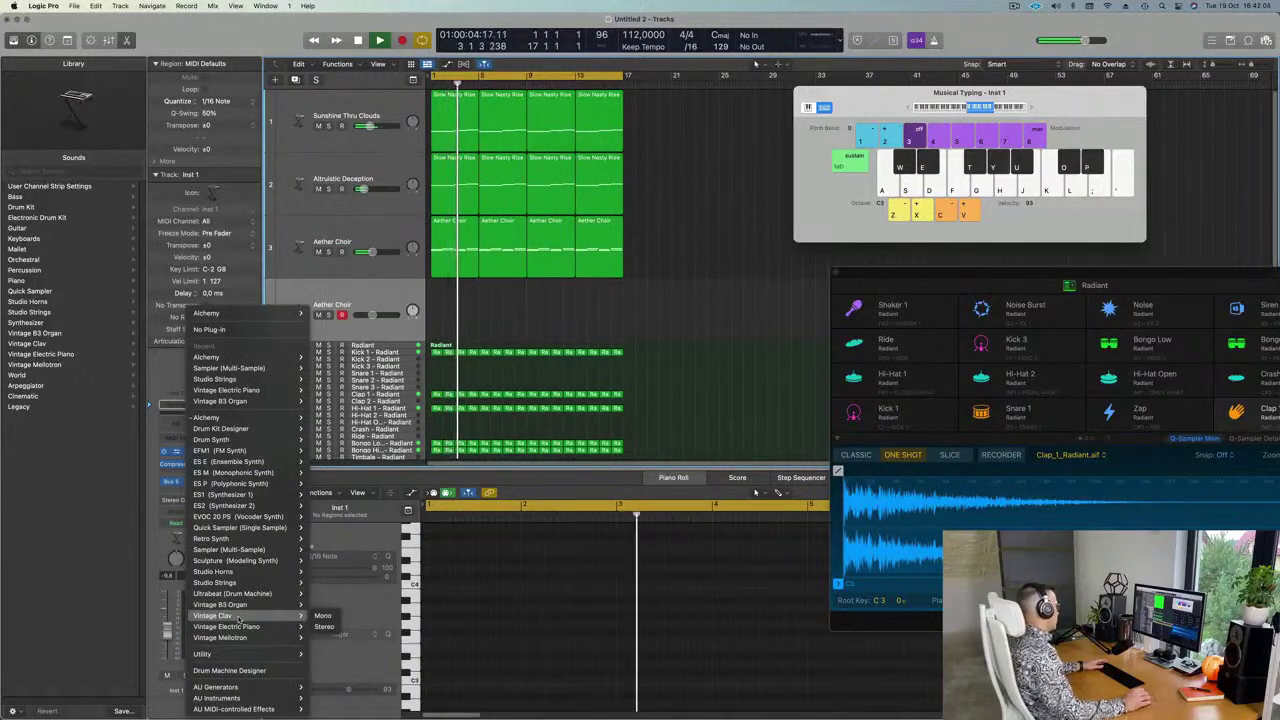
{"action": "mouse_move", "coordinate": [290, 605]}
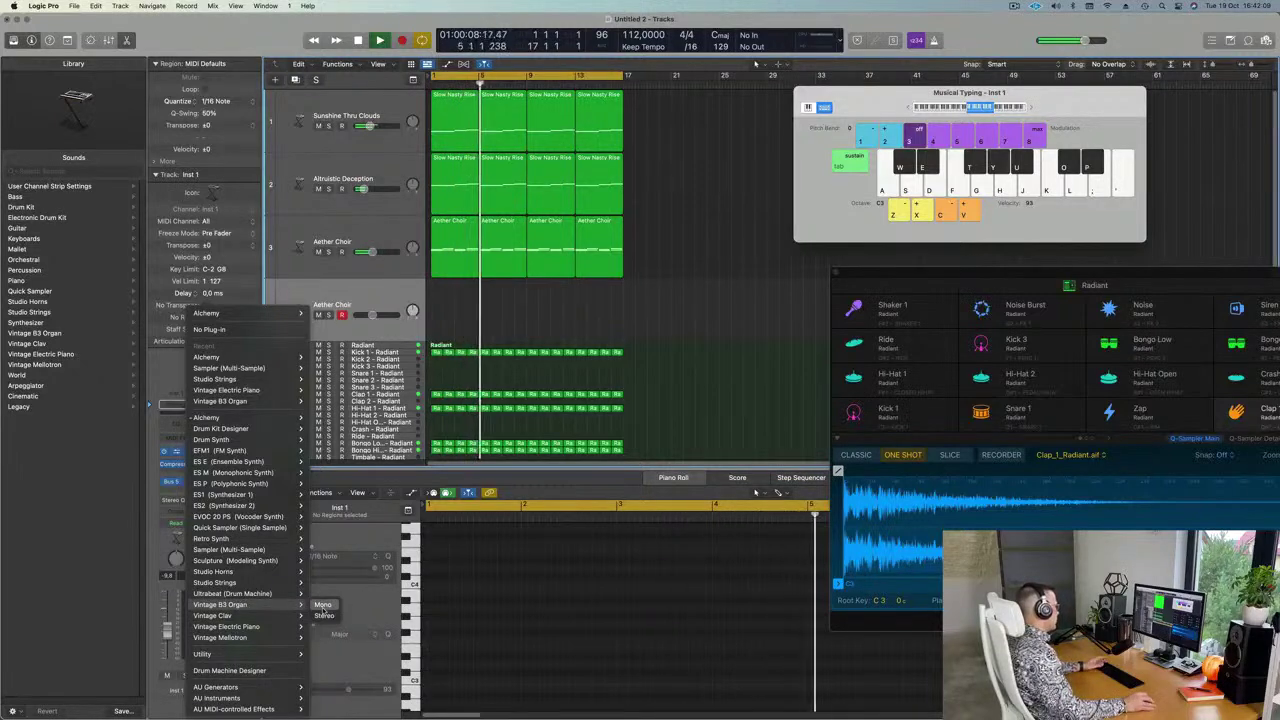
{"action": "left_click", "coordinate": [321, 616]}
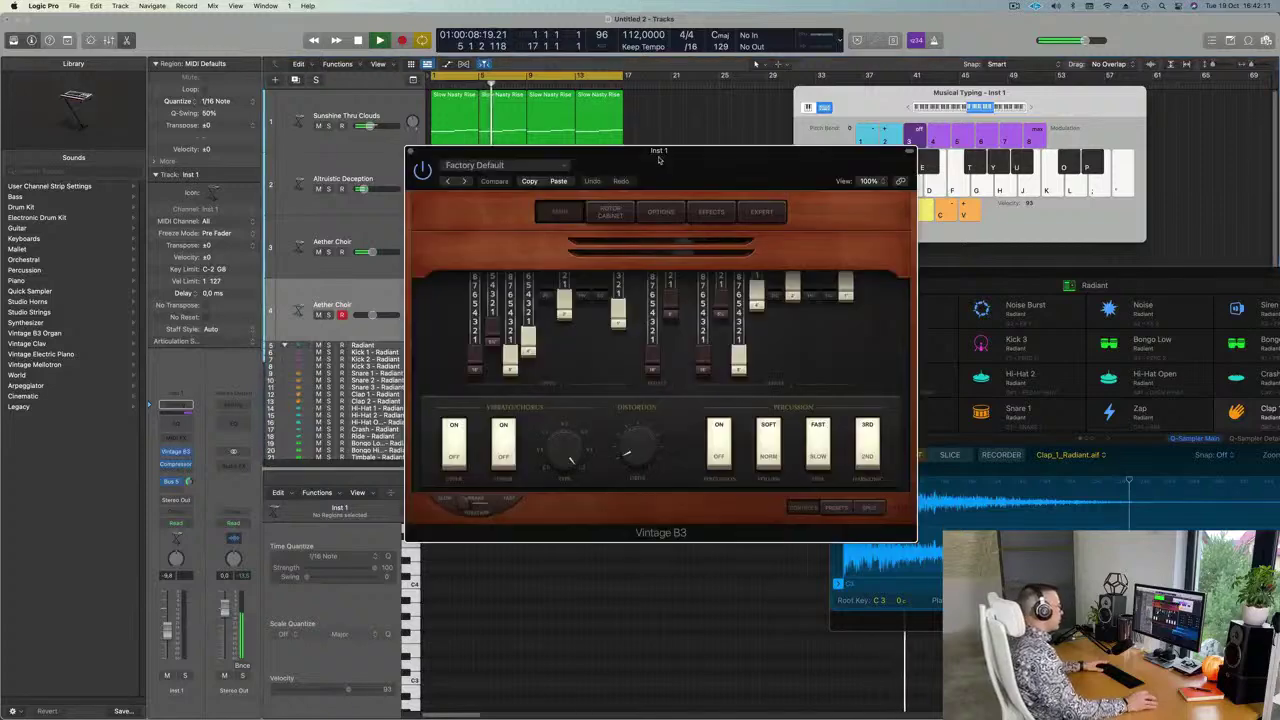
Arrange the organ and Musical Typing windows, lower the keyboard octave to C2, and try low notes while reducing the organ track's volume
{"action": "left_click_drag", "start_coordinate": [656, 162], "coordinate": [789, 276]}
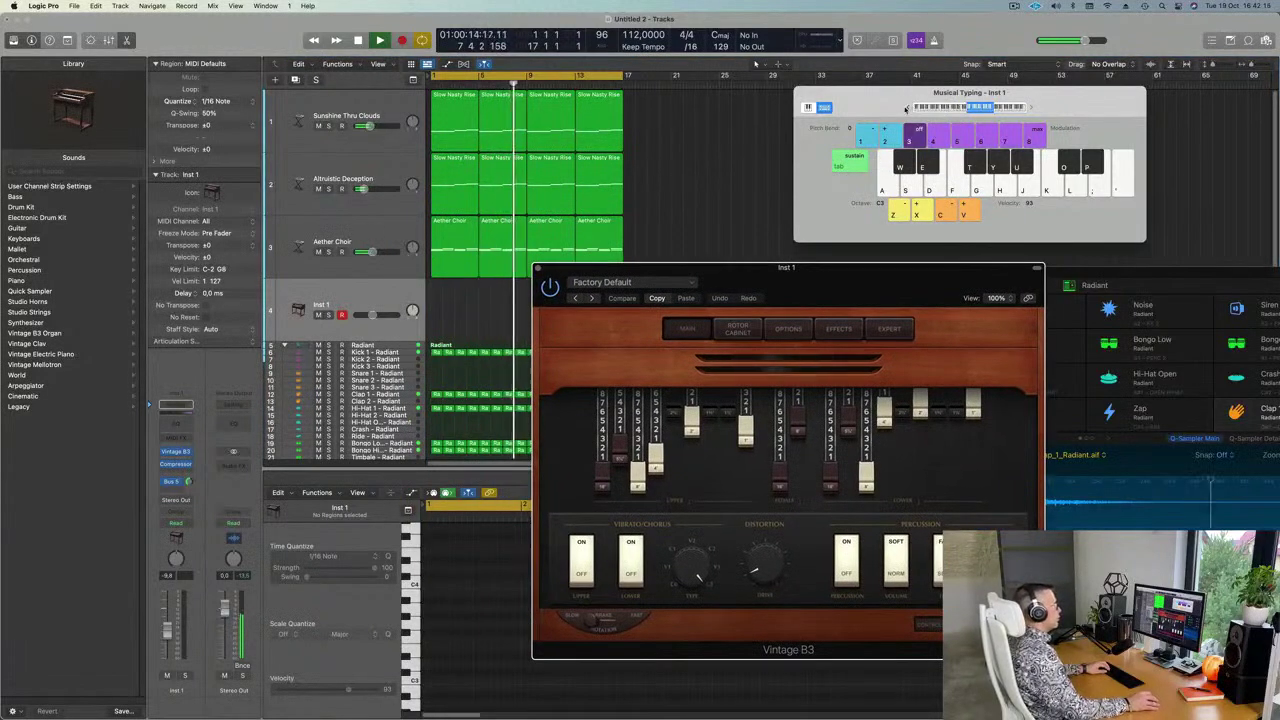
{"action": "left_click_drag", "start_coordinate": [895, 99], "coordinate": [811, 116]}
{"action": "key", "text": "f"}
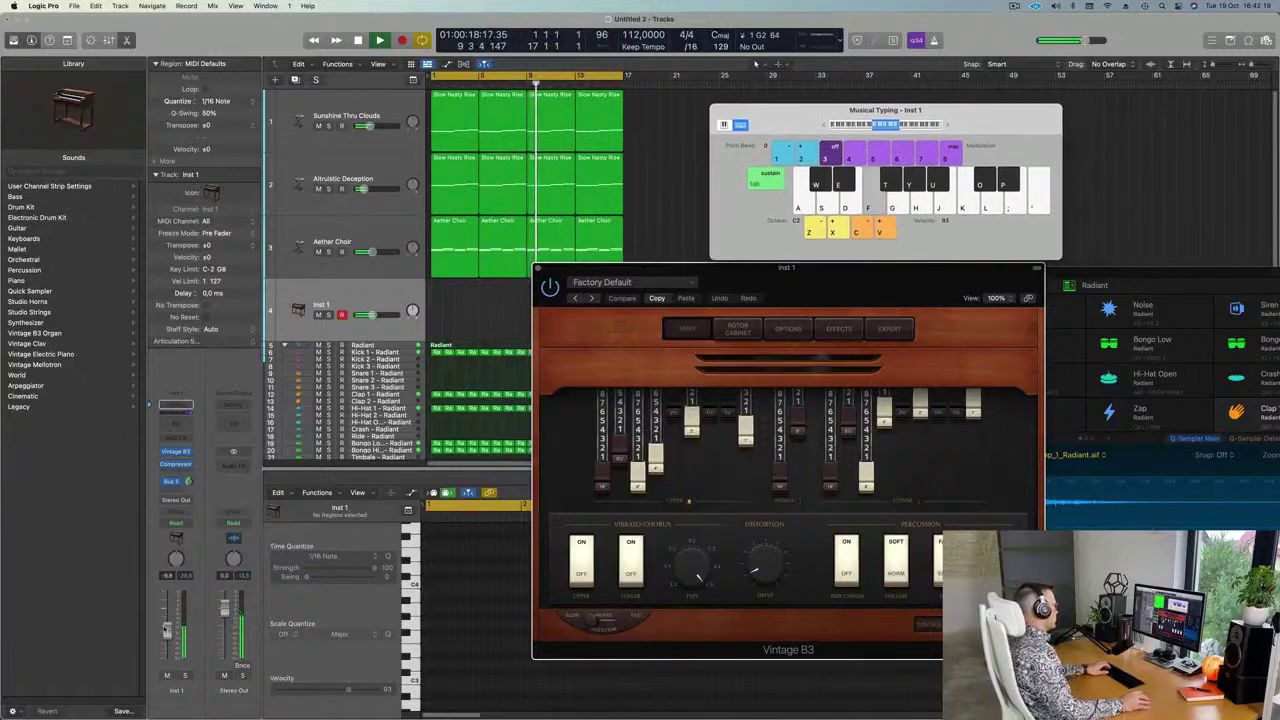
{"action": "left_click_drag", "start_coordinate": [168, 632], "coordinate": [169, 637]}
{"action": "key", "text": "s"}
{"action": "key", "text": "d"}
{"action": "key", "text": "f"}
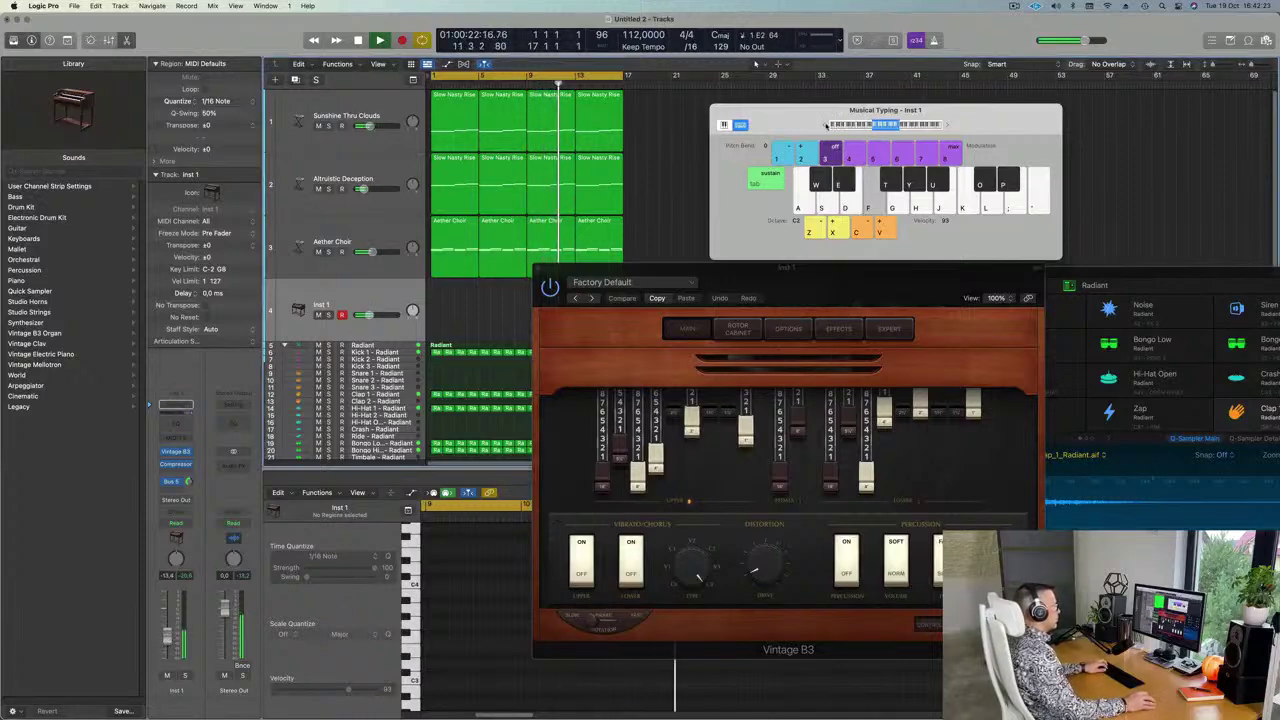
Lower the Musical Typing octave to C1 and rehearse an organ bass line around D1 with the loop, setting the track volume to -7.2 dB
{"action": "key", "text": "z"}
{"action": "key", "text": "s"}
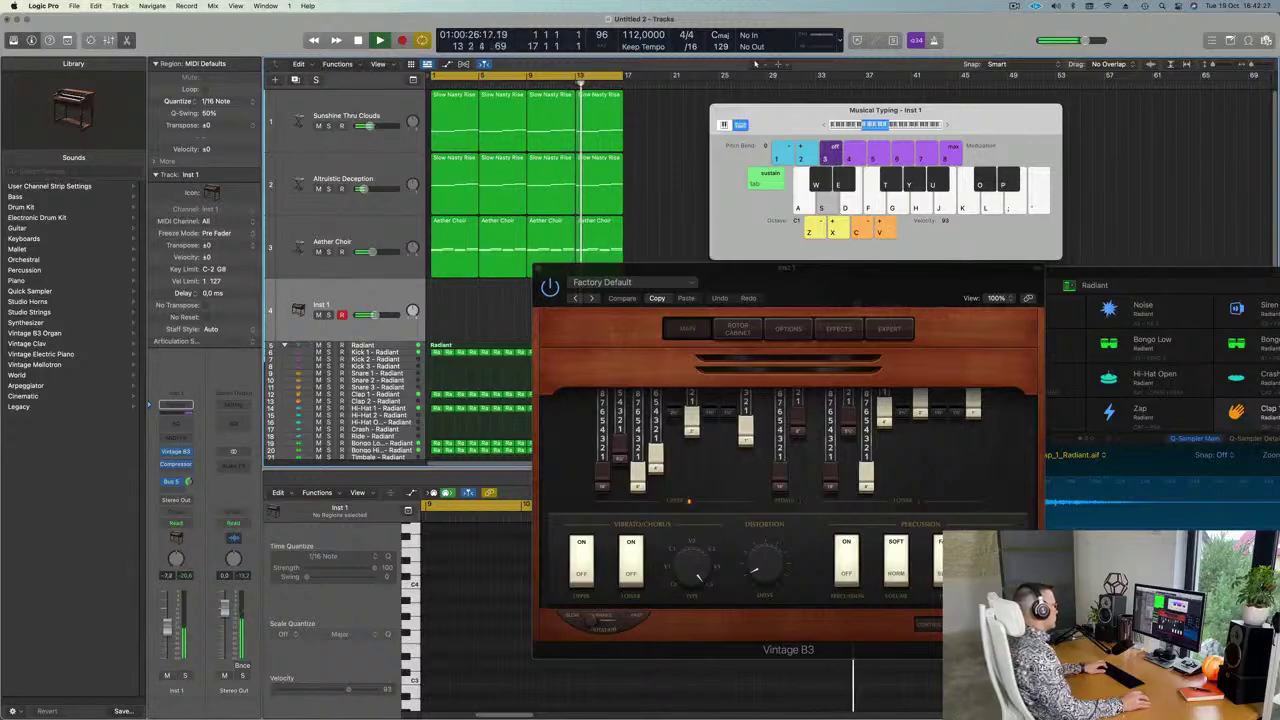
{"action": "key", "text": "s"}
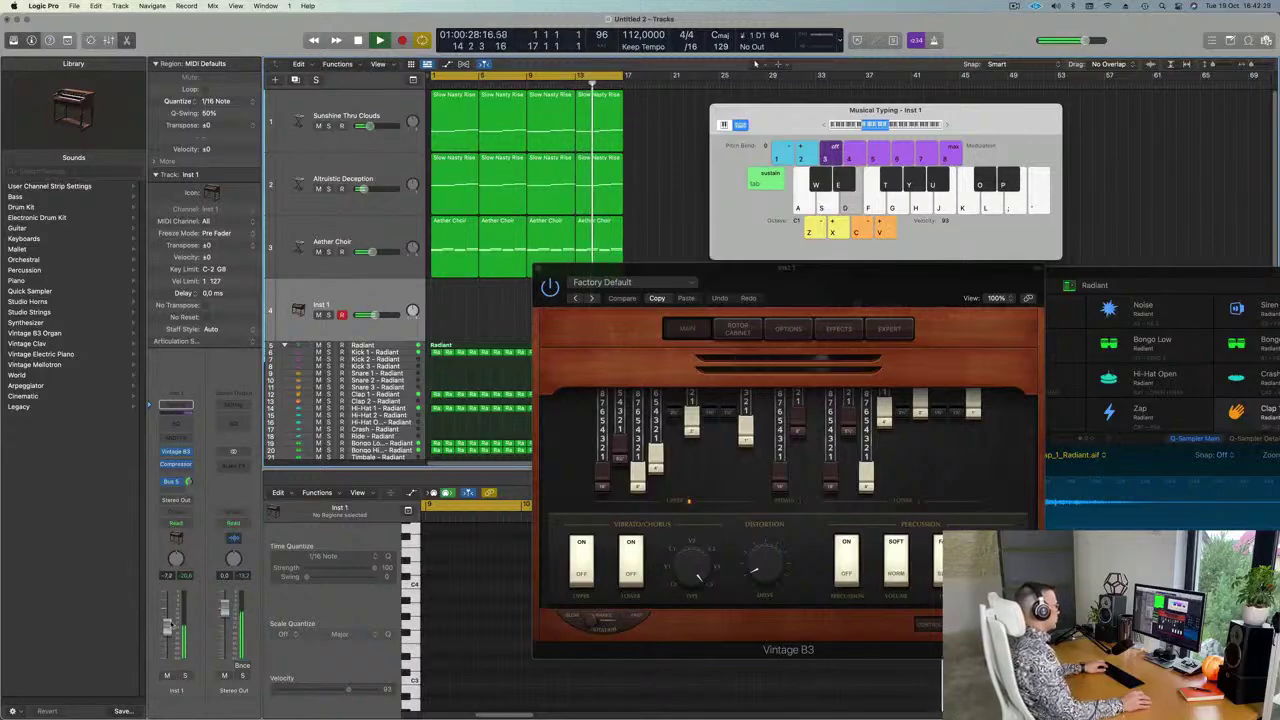
{"action": "key", "text": "d"}
{"action": "key", "text": "s"}
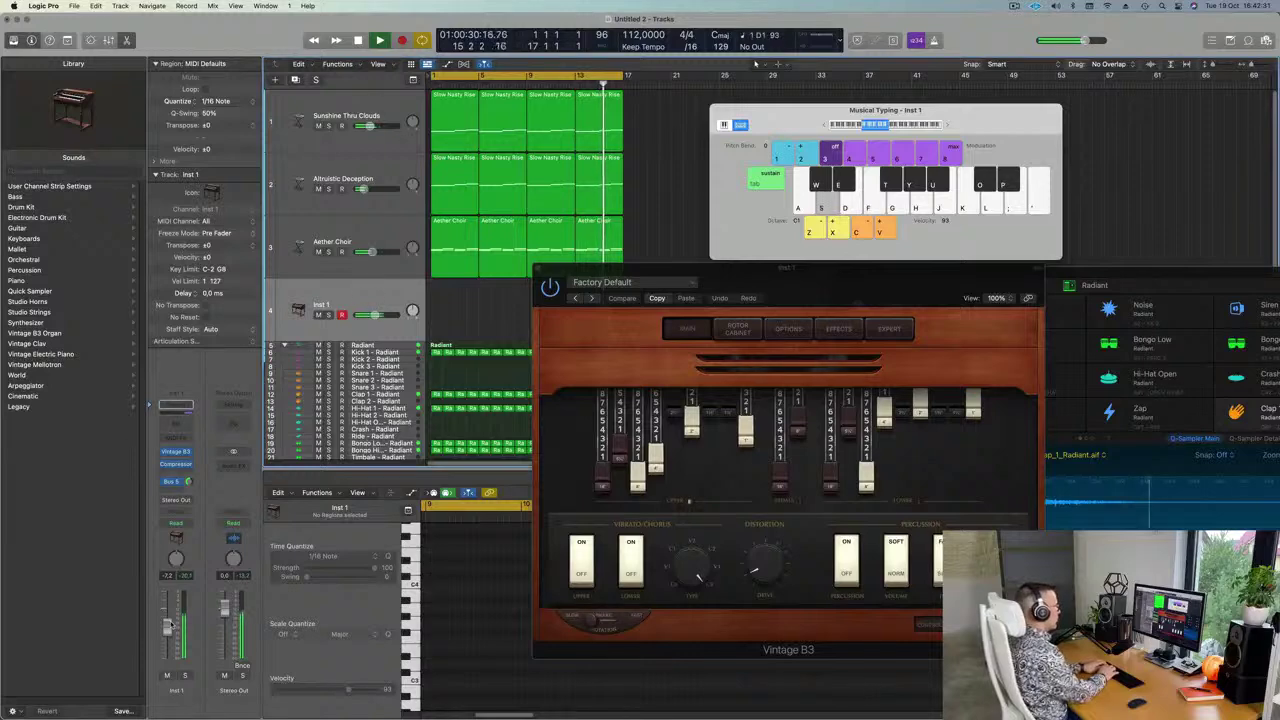
{"action": "key", "text": "a"}
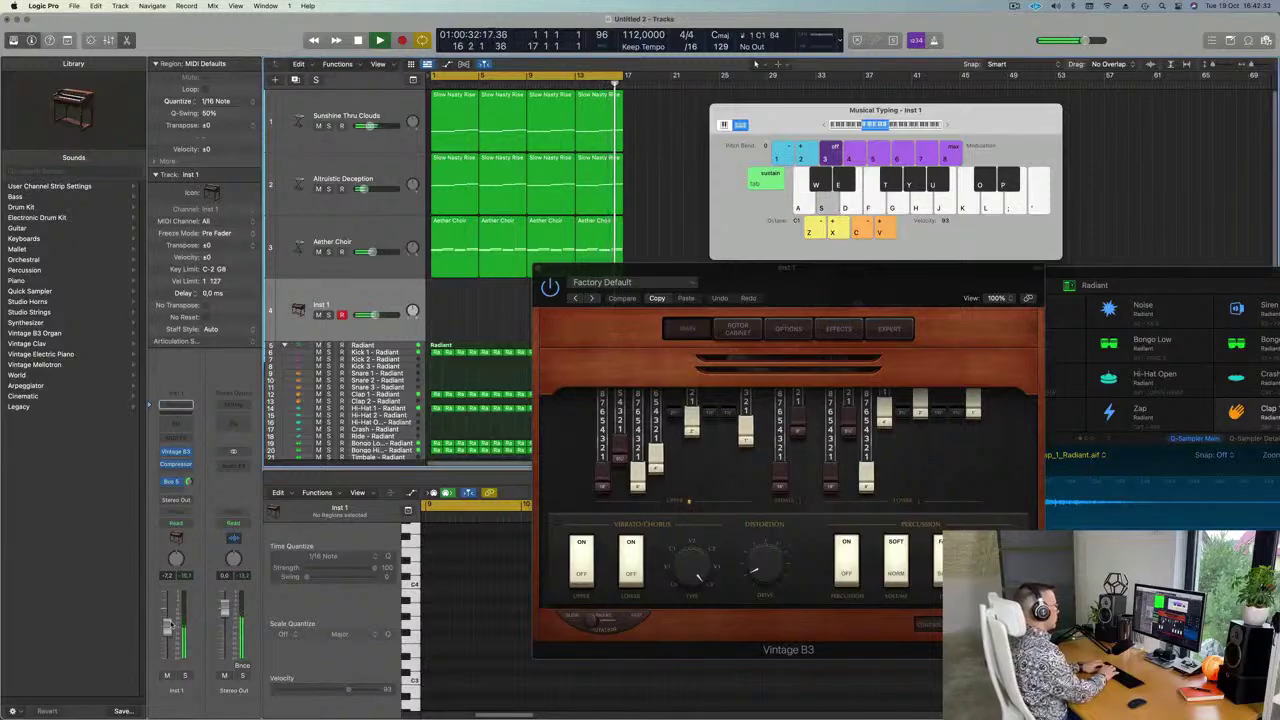
{"action": "key", "text": "s"}
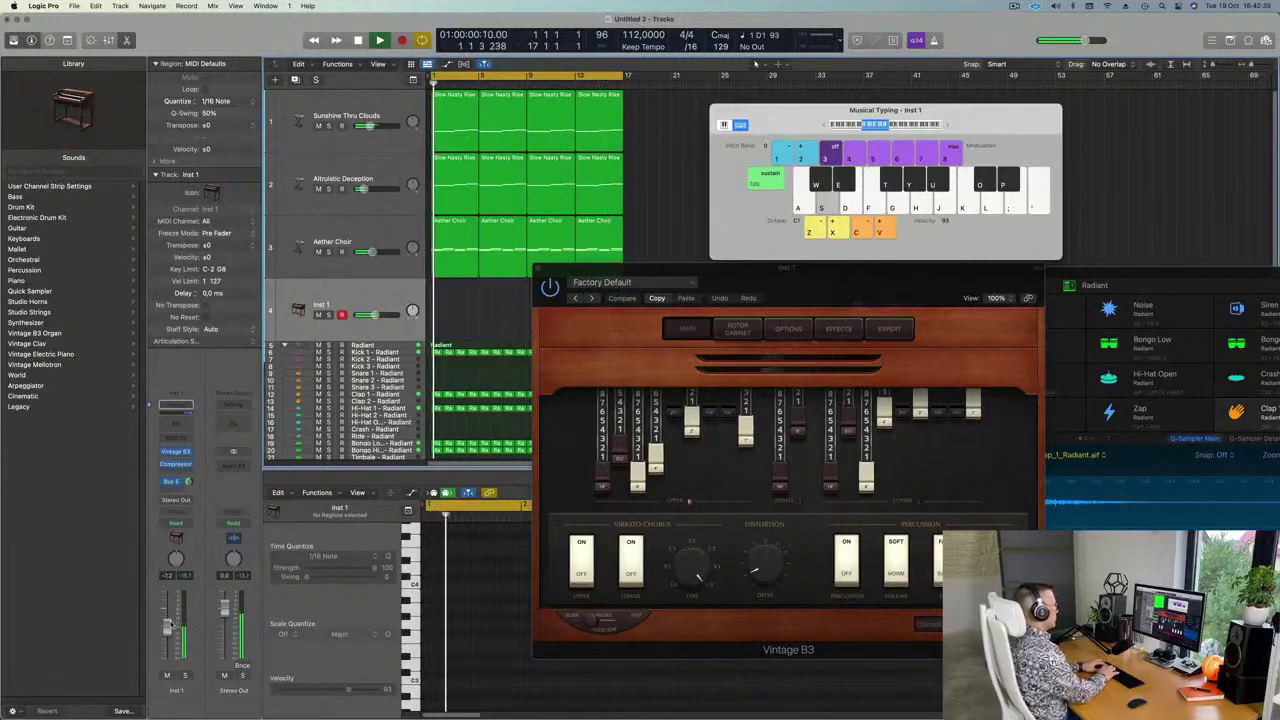
{"action": "key", "text": "j"}
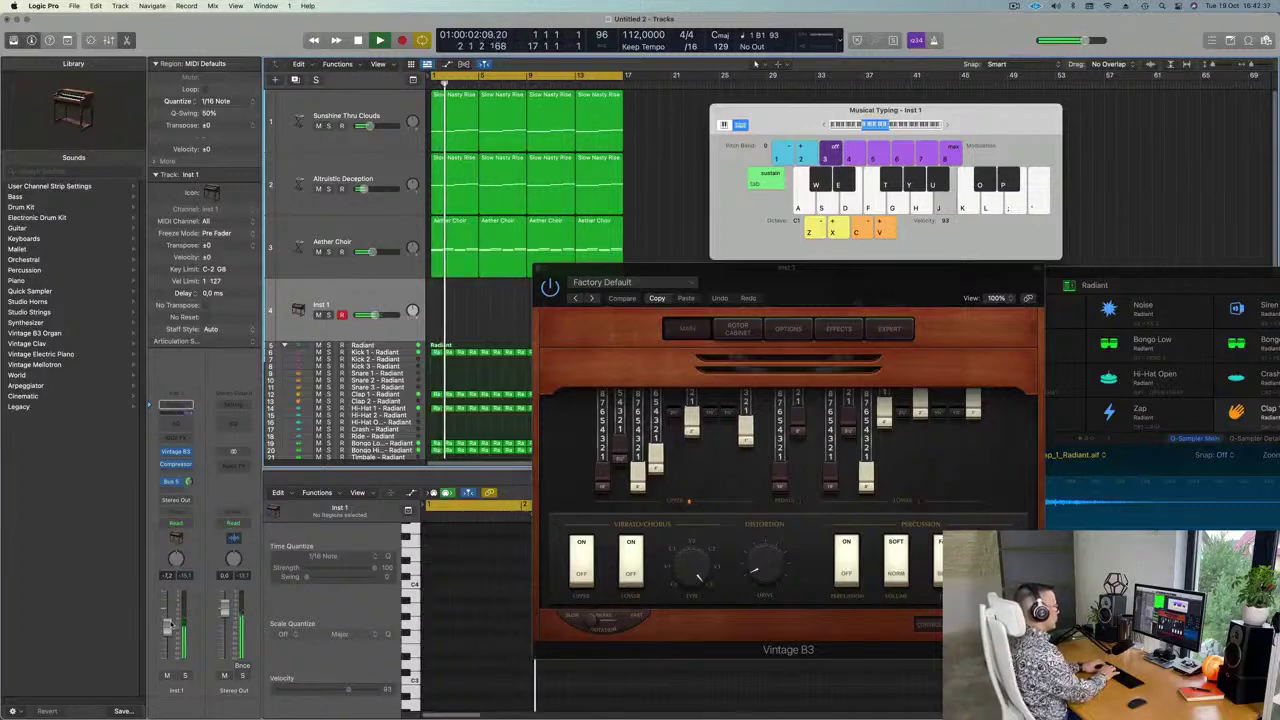
{"action": "key", "text": "s"}
{"action": "key", "text": "f"}
{"action": "key", "text": "s"}
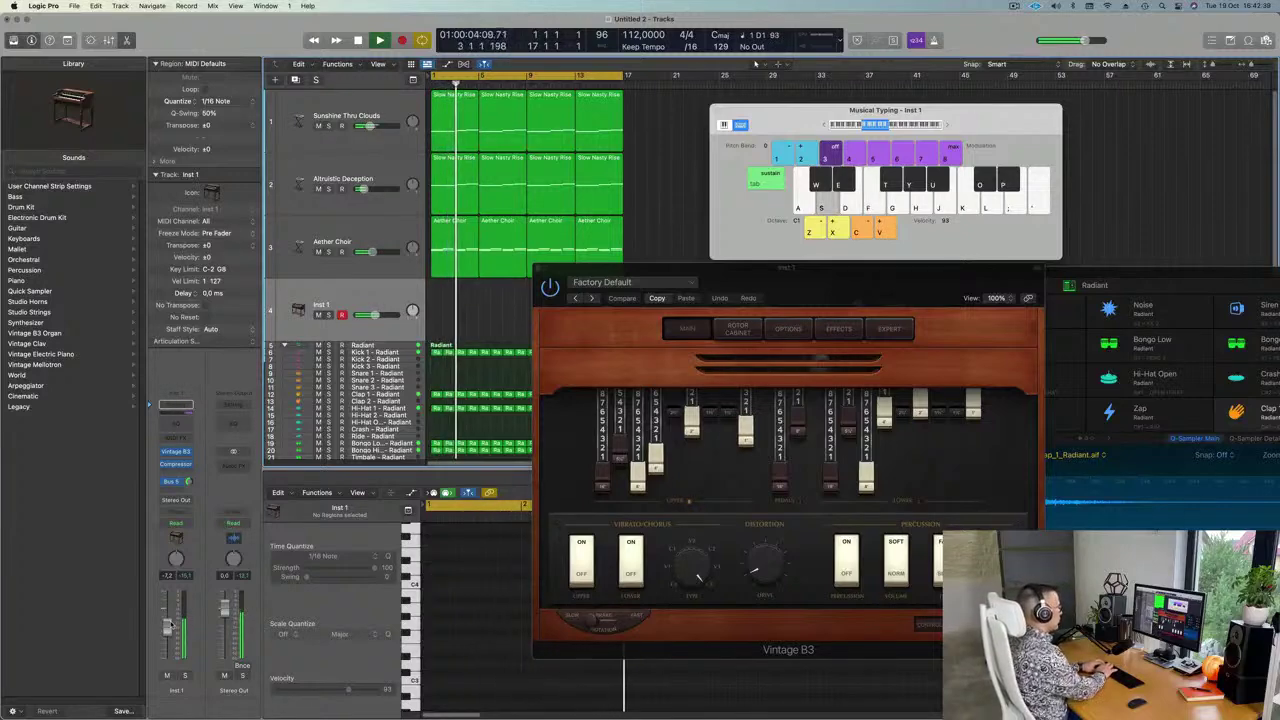
{"action": "key", "text": "s"}
{"action": "key", "text": "a"}
{"action": "key", "text": "s"}
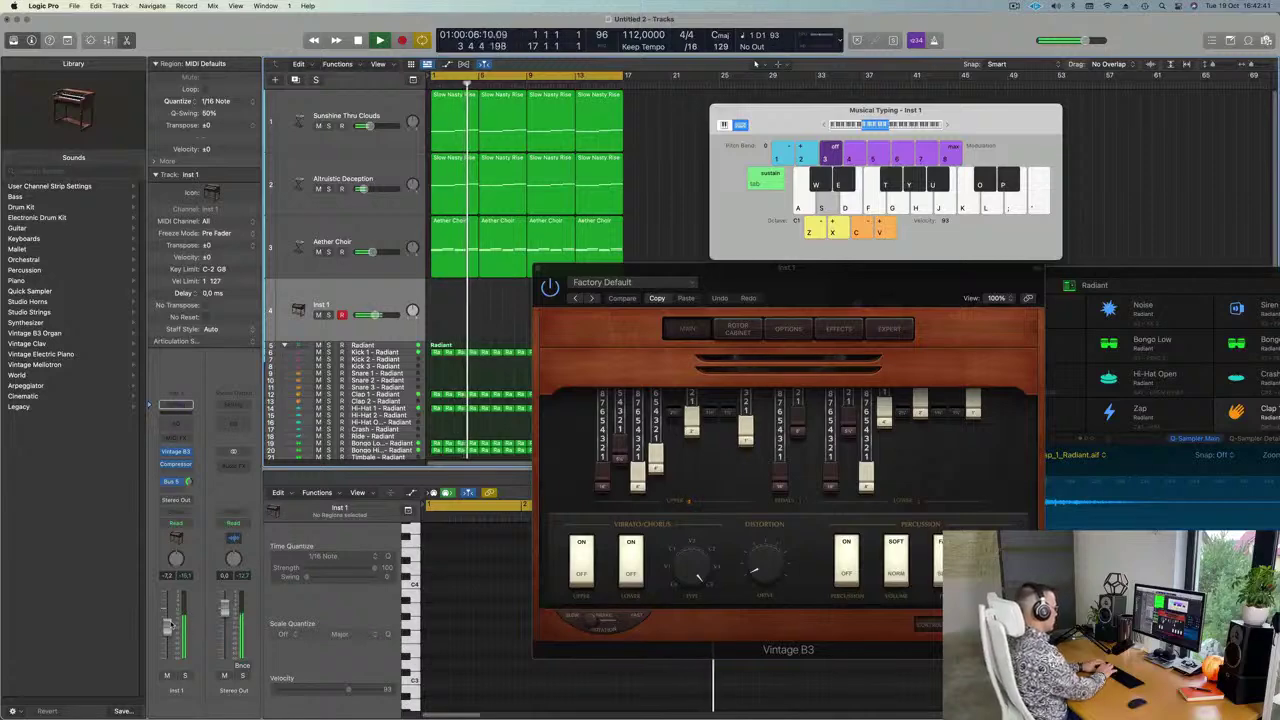
{"action": "key", "text": "s"}
{"action": "key", "text": "s"}
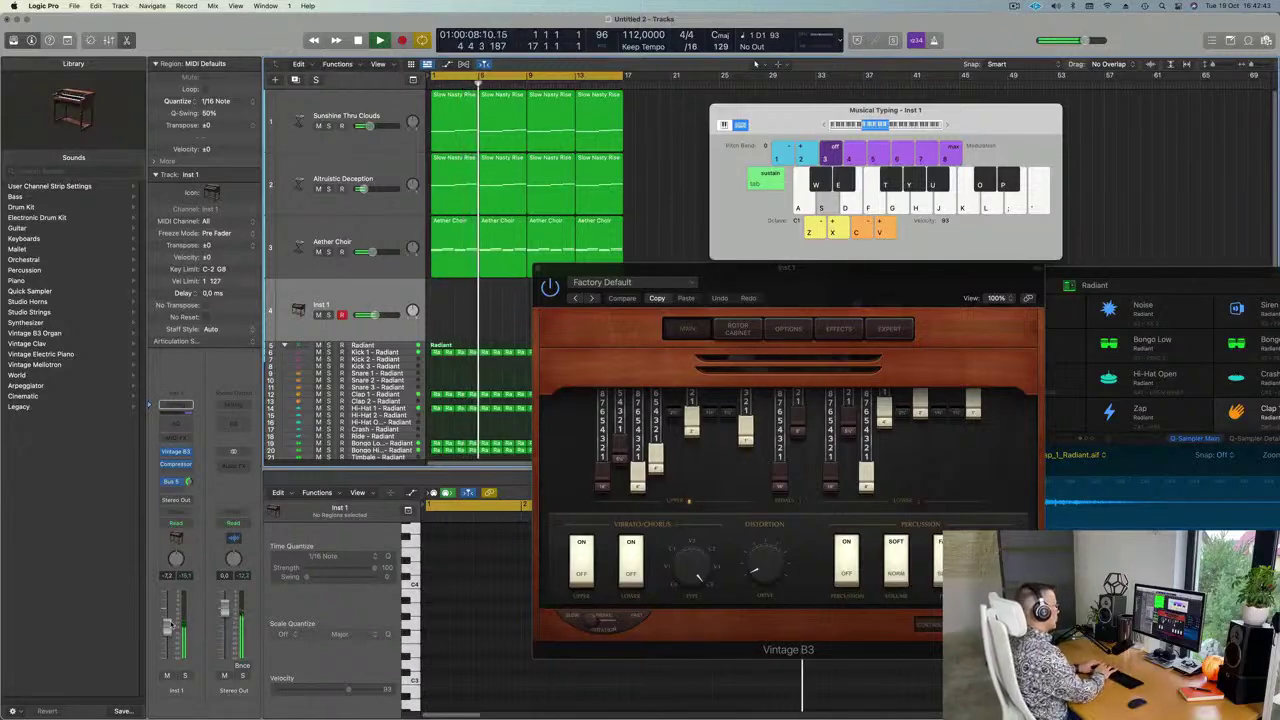
{"action": "key", "text": "s"}
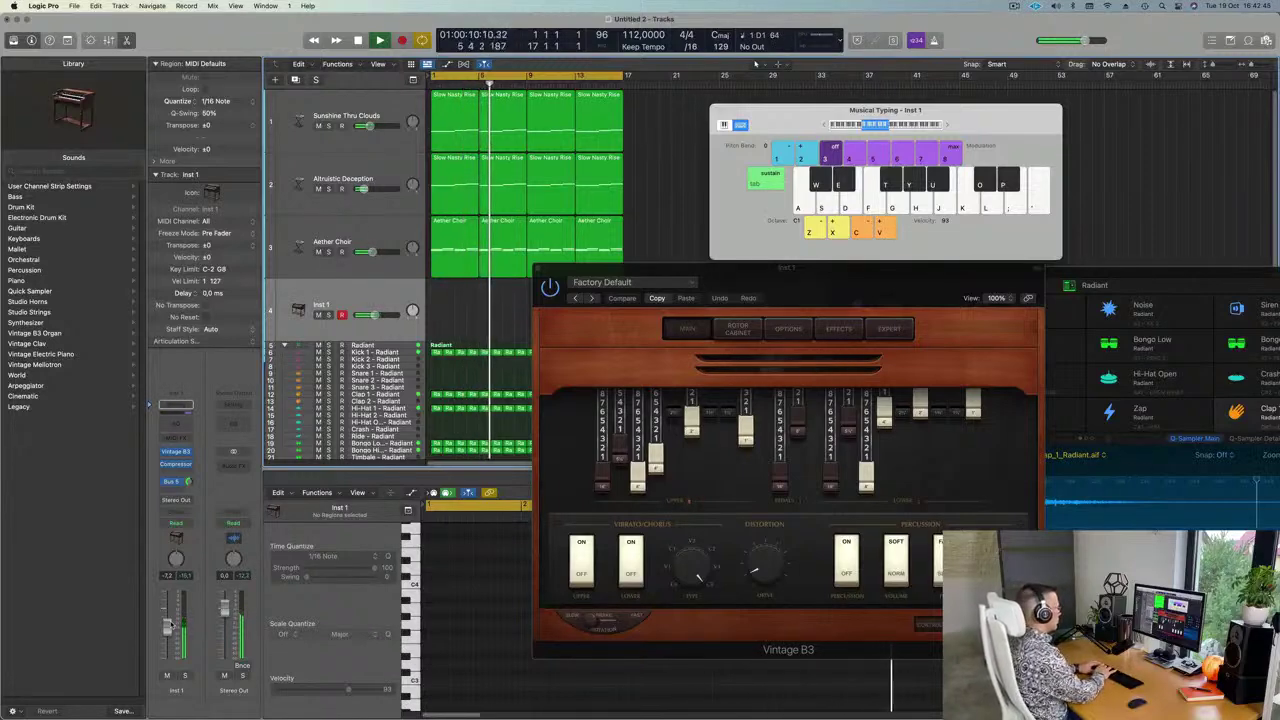
{"action": "key", "text": "s"}
{"action": "key", "text": "s"}
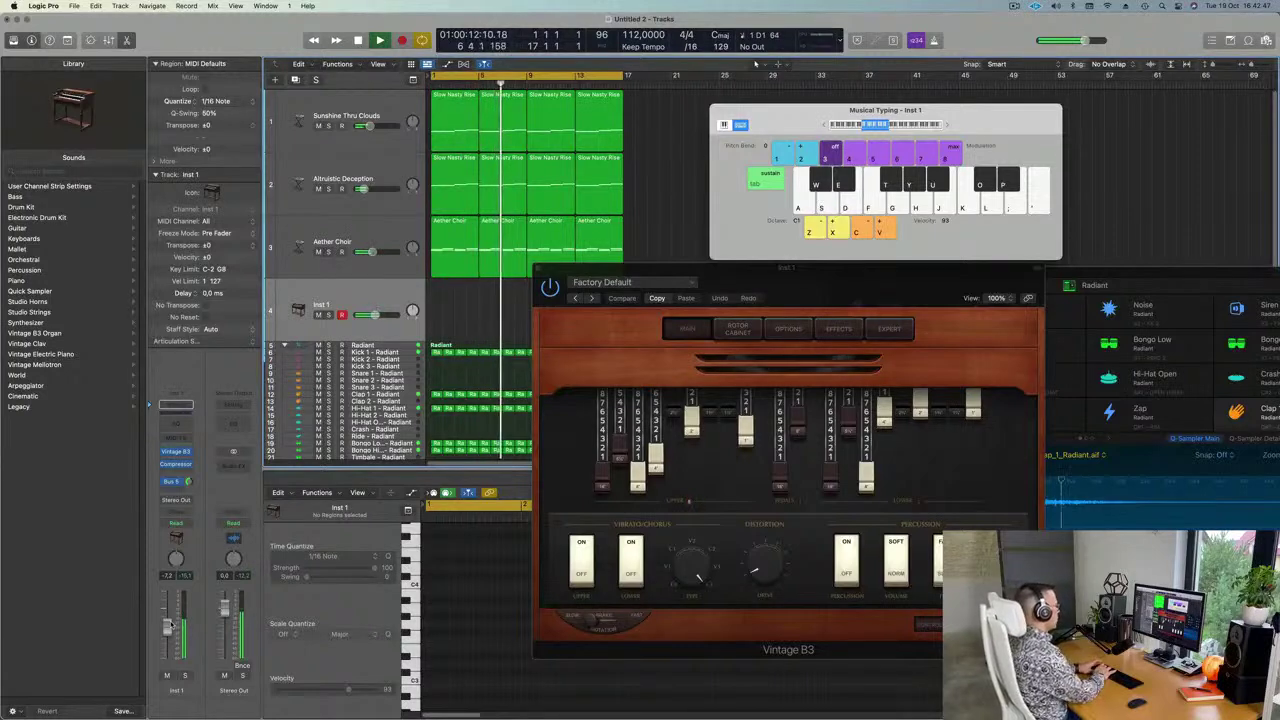
{"action": "key", "text": "s"}
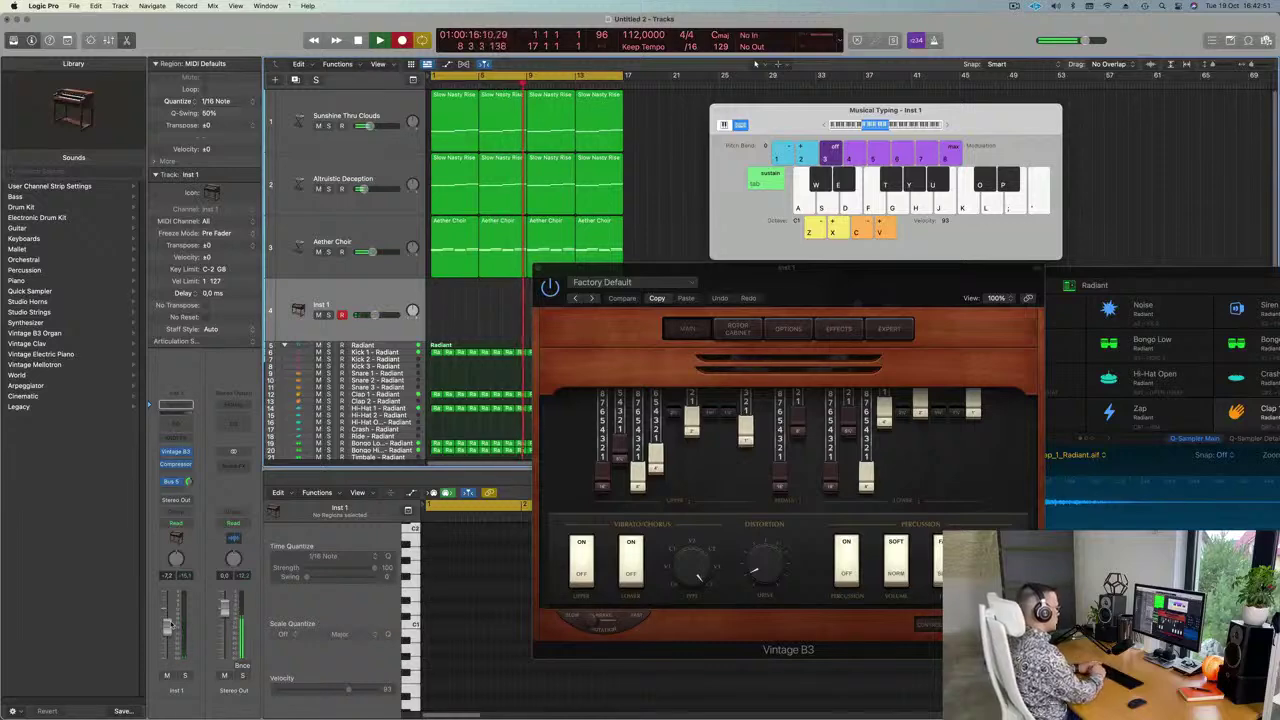
Record a two-bar organ riff on D1 from bar 9 and move the recorded region to bar 1
{"action": "key", "text": "s"}
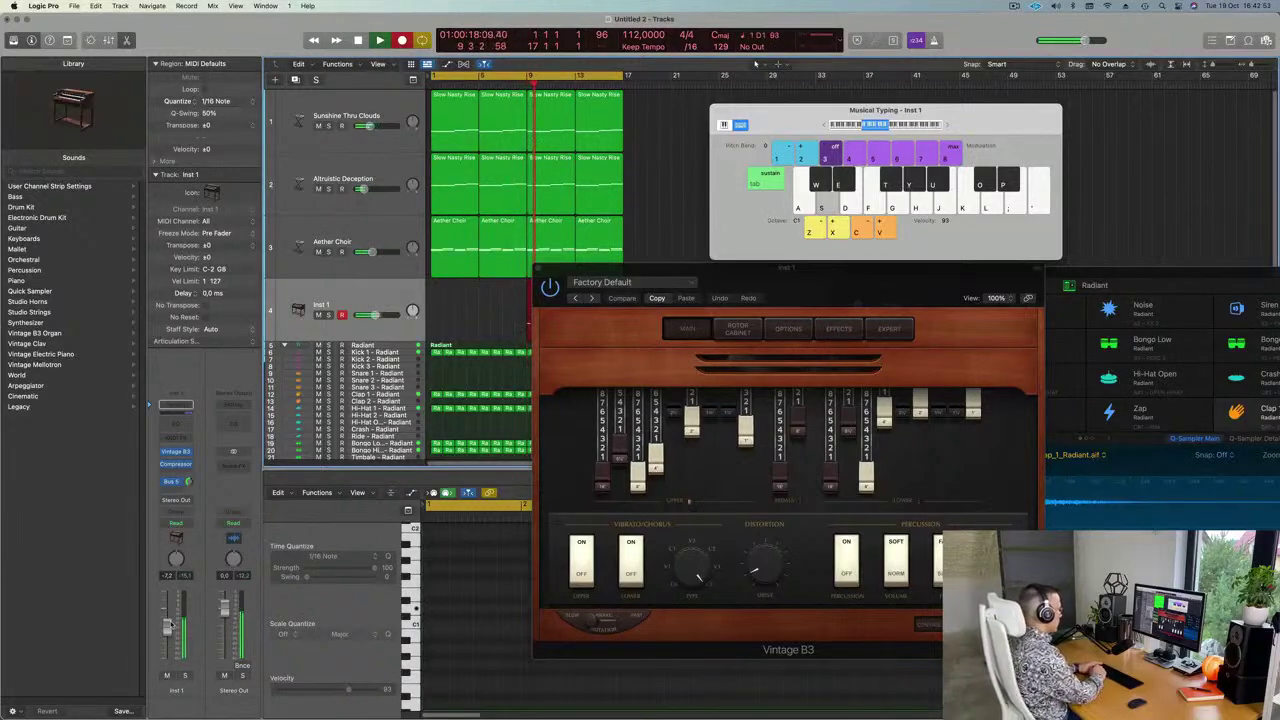
{"action": "key", "text": "s"}
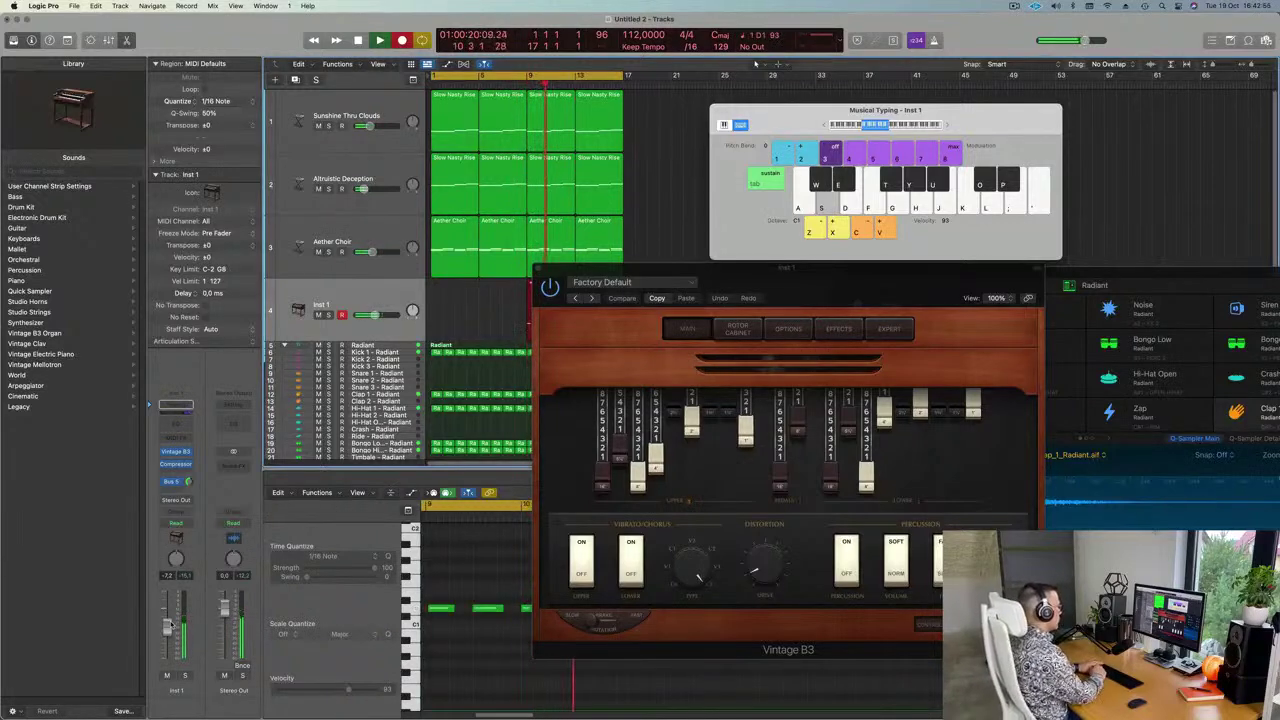
{"action": "key", "text": "space"}
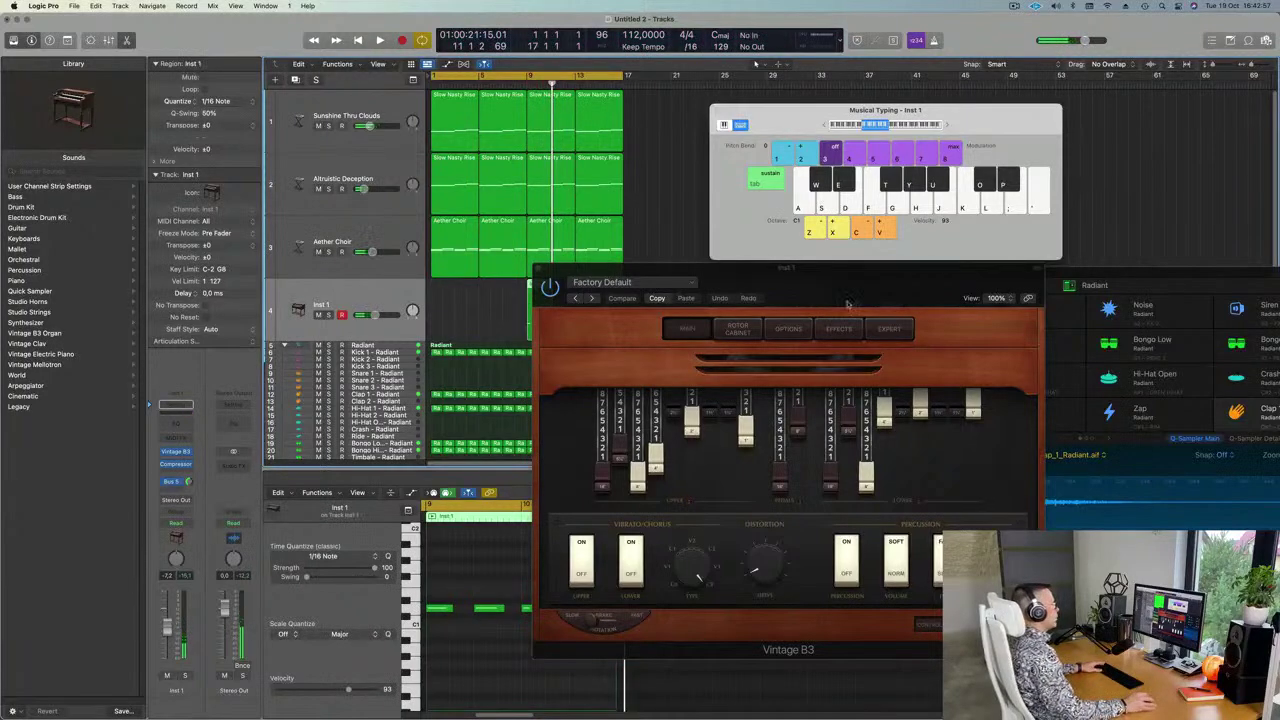
{"action": "left_click_drag", "start_coordinate": [847, 303], "coordinate": [1225, 296]}
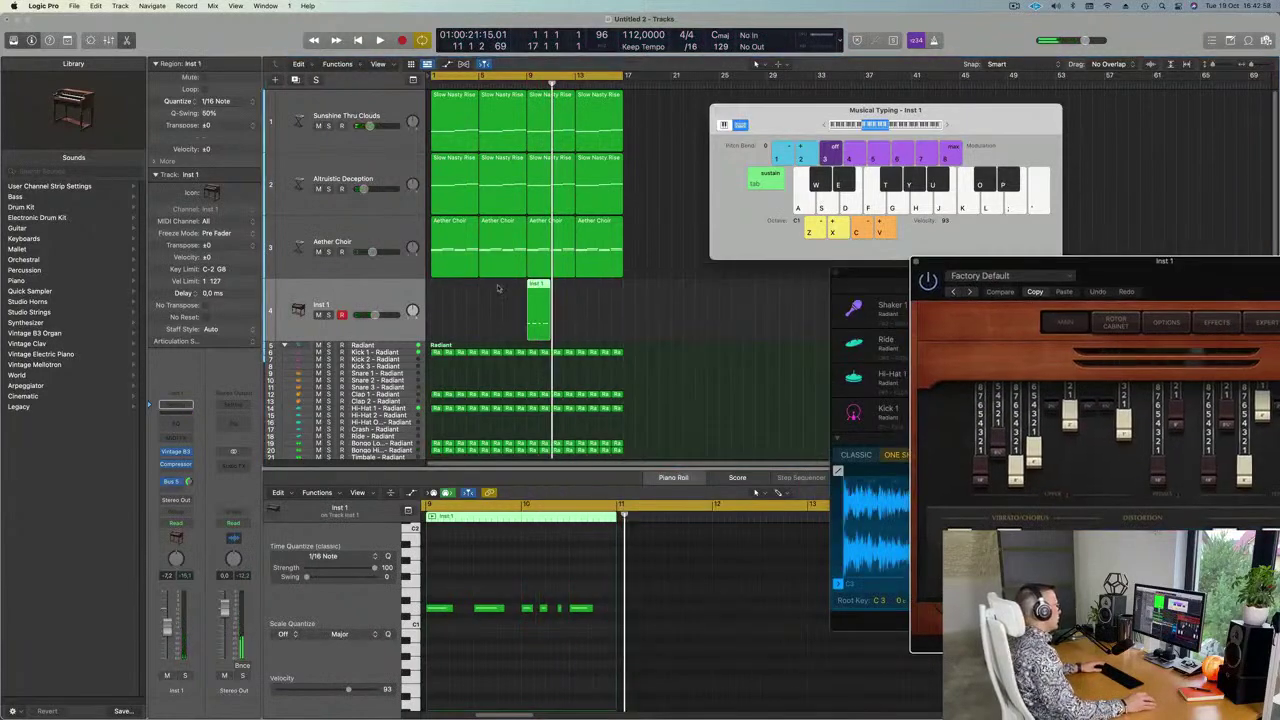
{"action": "key", "text": "super+period"}
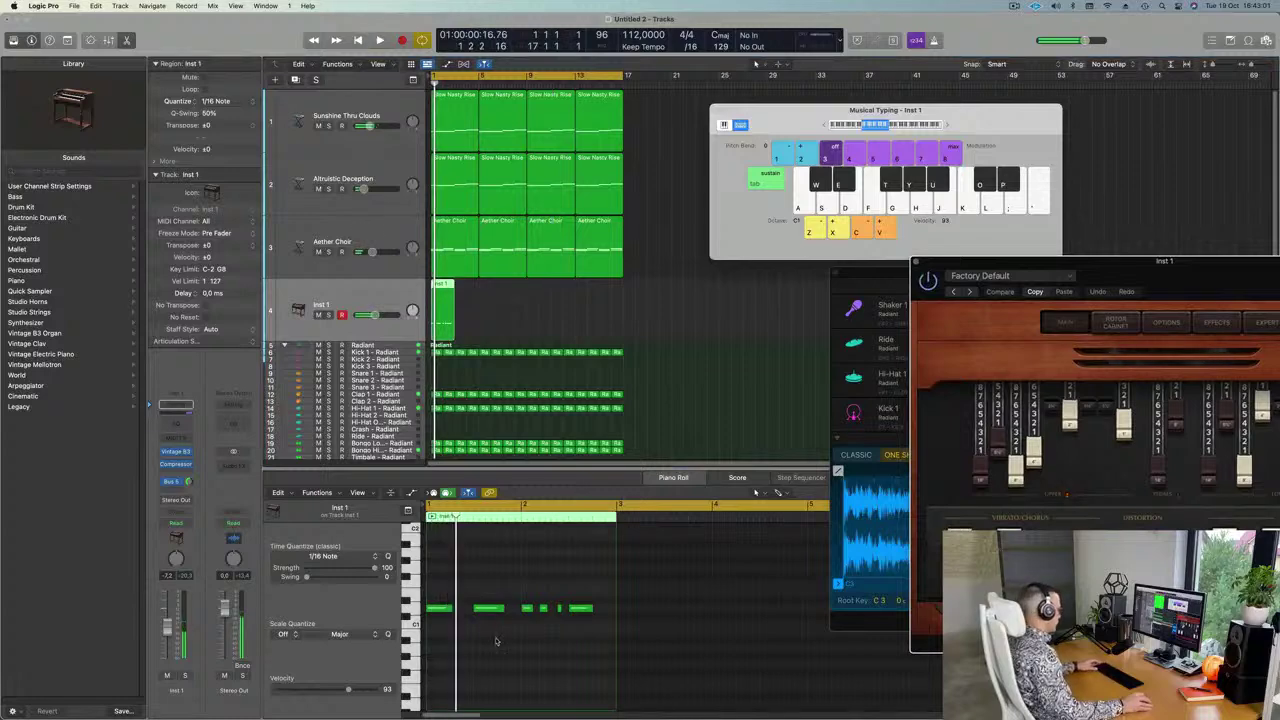
Select all notes of the organ region in the Piano Roll and replay the riff from the start of the loop
{"action": "left_click", "coordinate": [497, 641]}
{"action": "key", "text": "super+a"}
{"action": "key", "text": "space"}
{"action": "scroll", "coordinate": [509, 647], "scroll_direction": "up", "scroll_amount": 2}
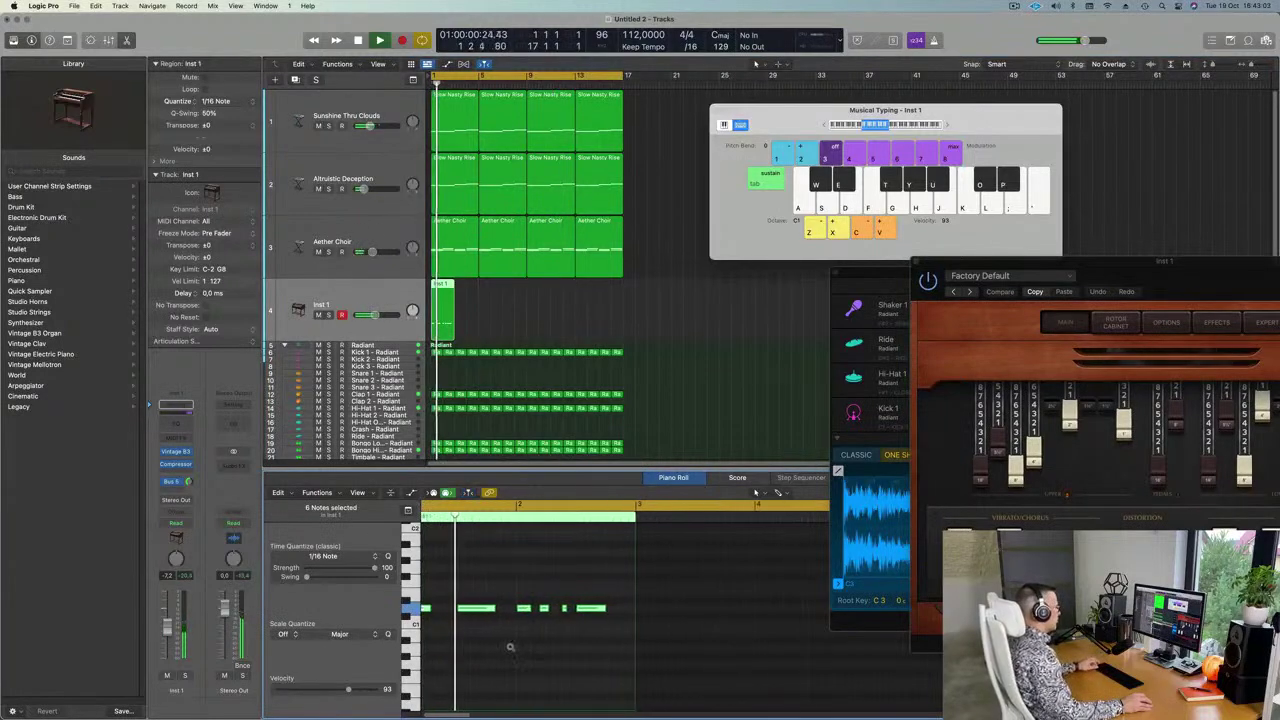
{"action": "left_click", "coordinate": [510, 647], "text": "ctrl+alt"}
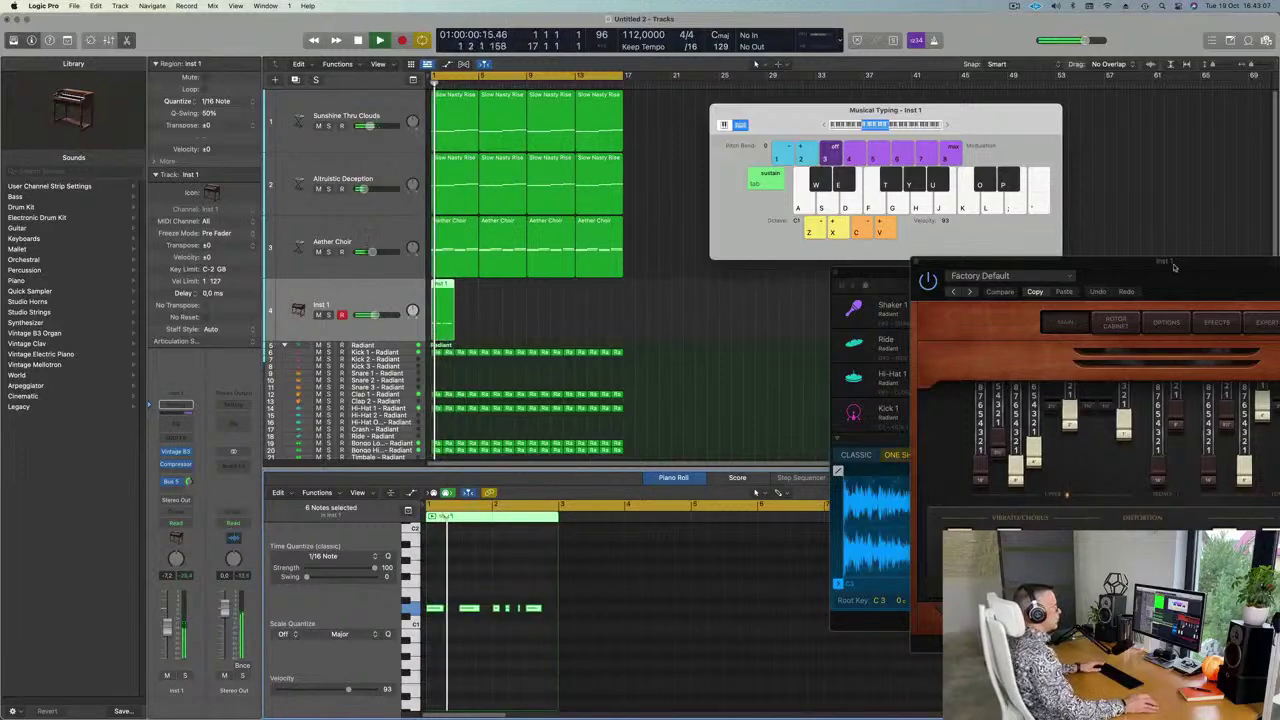
{"action": "left_click_drag", "start_coordinate": [1174, 267], "coordinate": [885, 260]}
{"action": "key", "text": "space"}
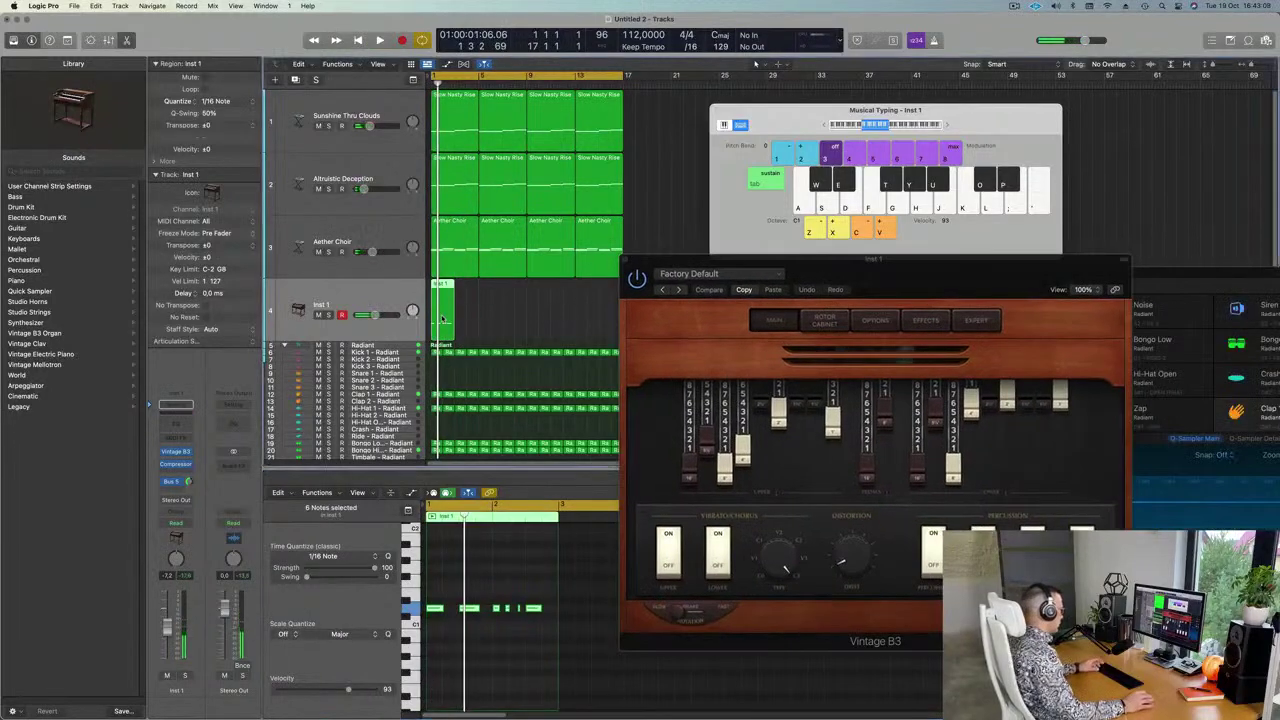
Repeat the two-bar organ region seven times back to back along the 16-bar loop
{"action": "key", "text": "super+r"}
{"action": "key", "text": "super+r"}
{"action": "key", "text": "super+r"}
{"action": "key", "text": "super+r"}
{"action": "key", "text": "super+r"}
{"action": "key", "text": "super+r"}
{"action": "key", "text": "super+r"}
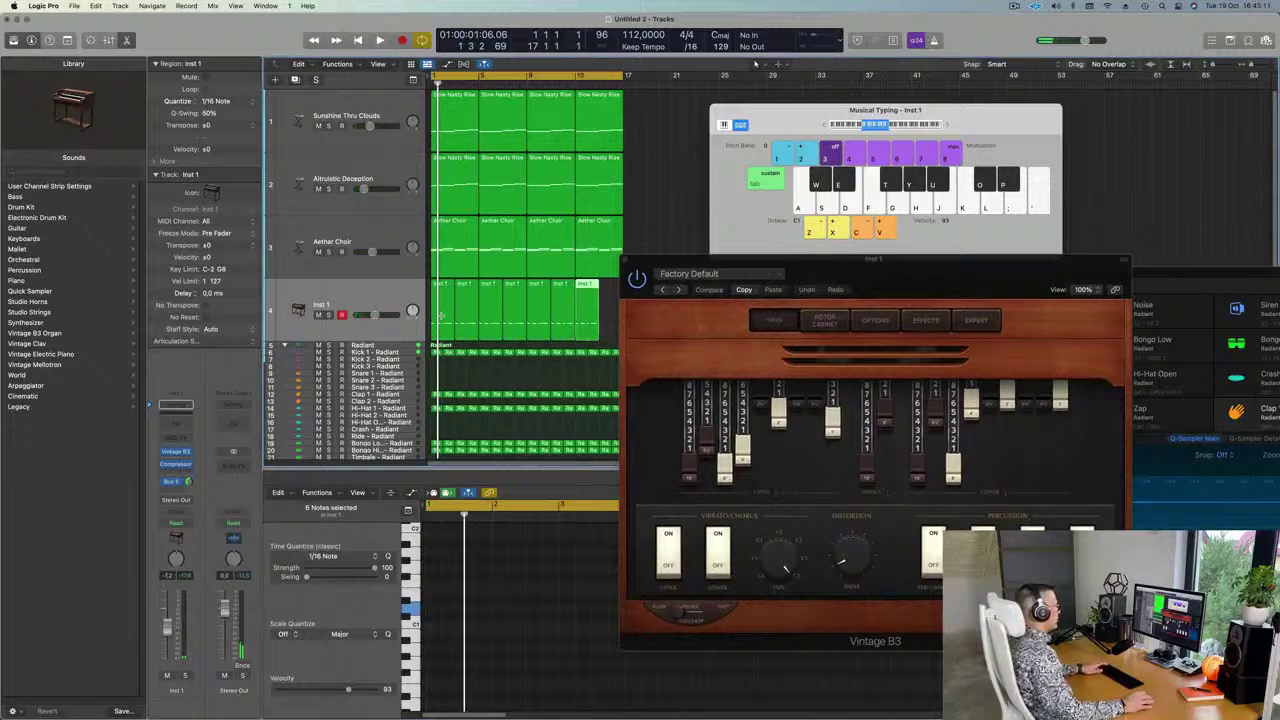
Replay the loop from the start, solo the organ track briefly, and raise its volume to about -5.3 dB
{"action": "left_click_drag", "start_coordinate": [928, 348], "coordinate": [818, 321]}
{"action": "key", "text": "space"}
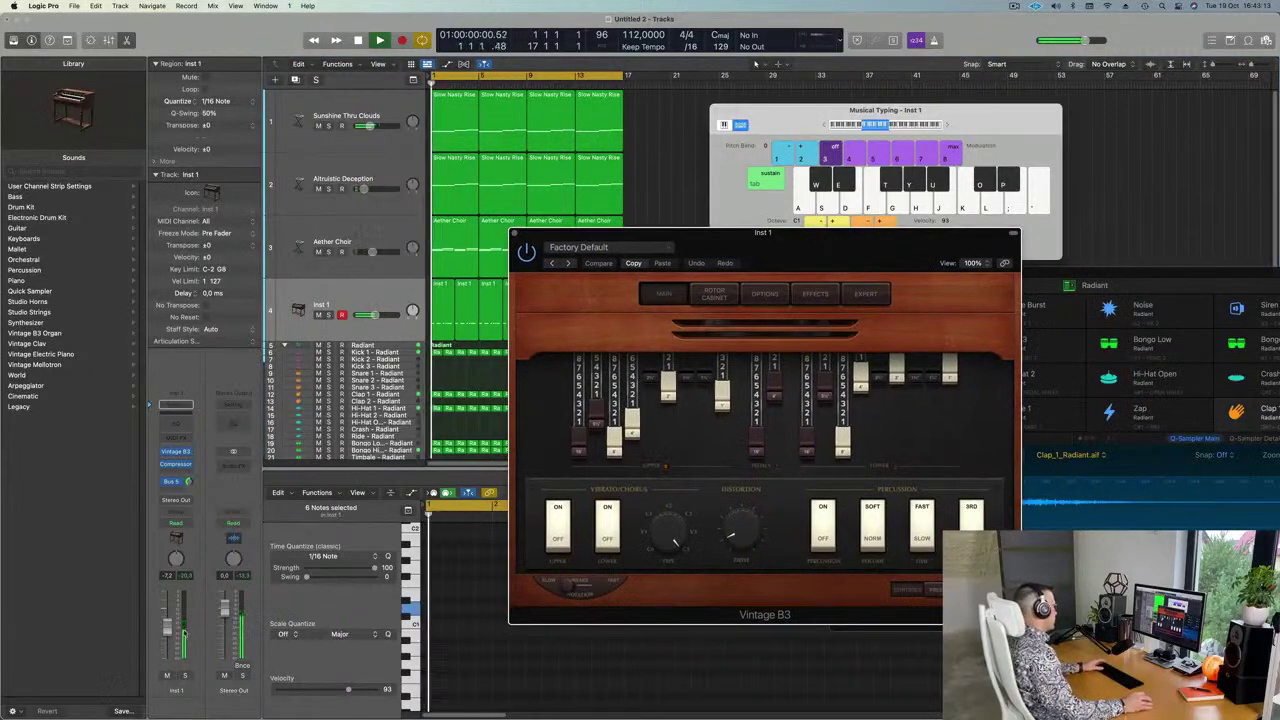
{"action": "key", "text": "s"}
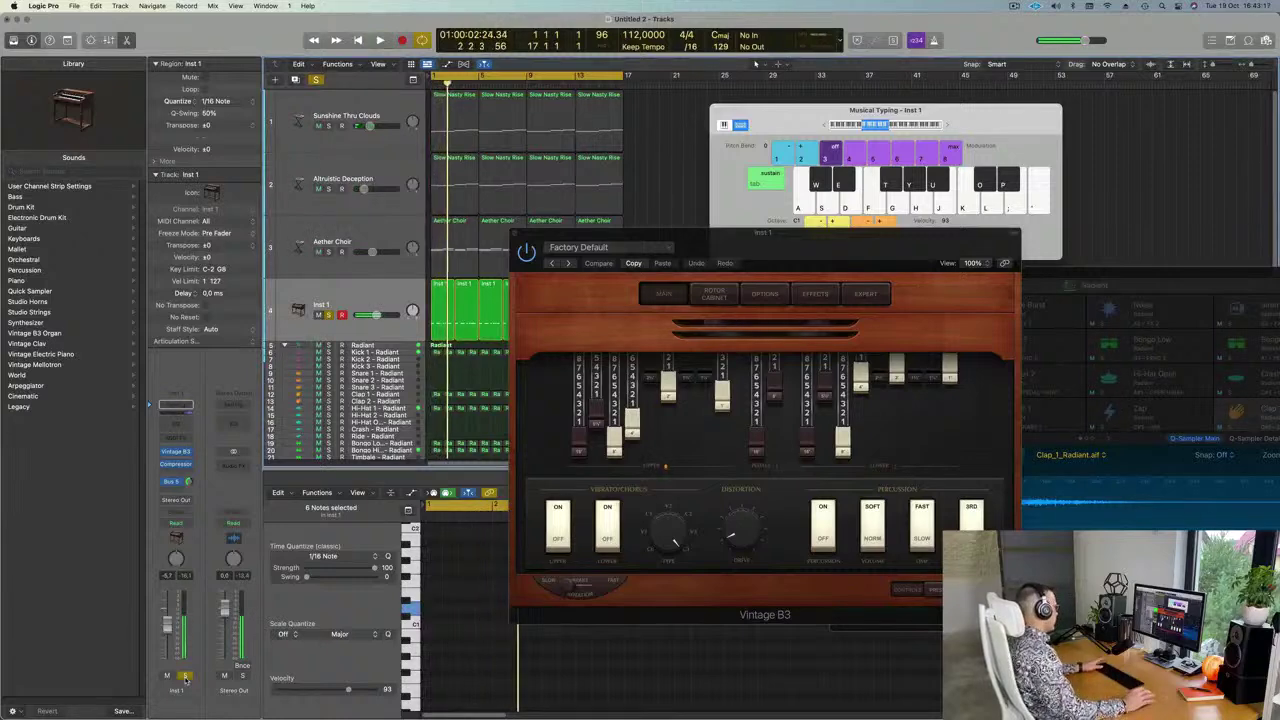
{"action": "key", "text": "Return"}
{"action": "left_click", "coordinate": [185, 676]}
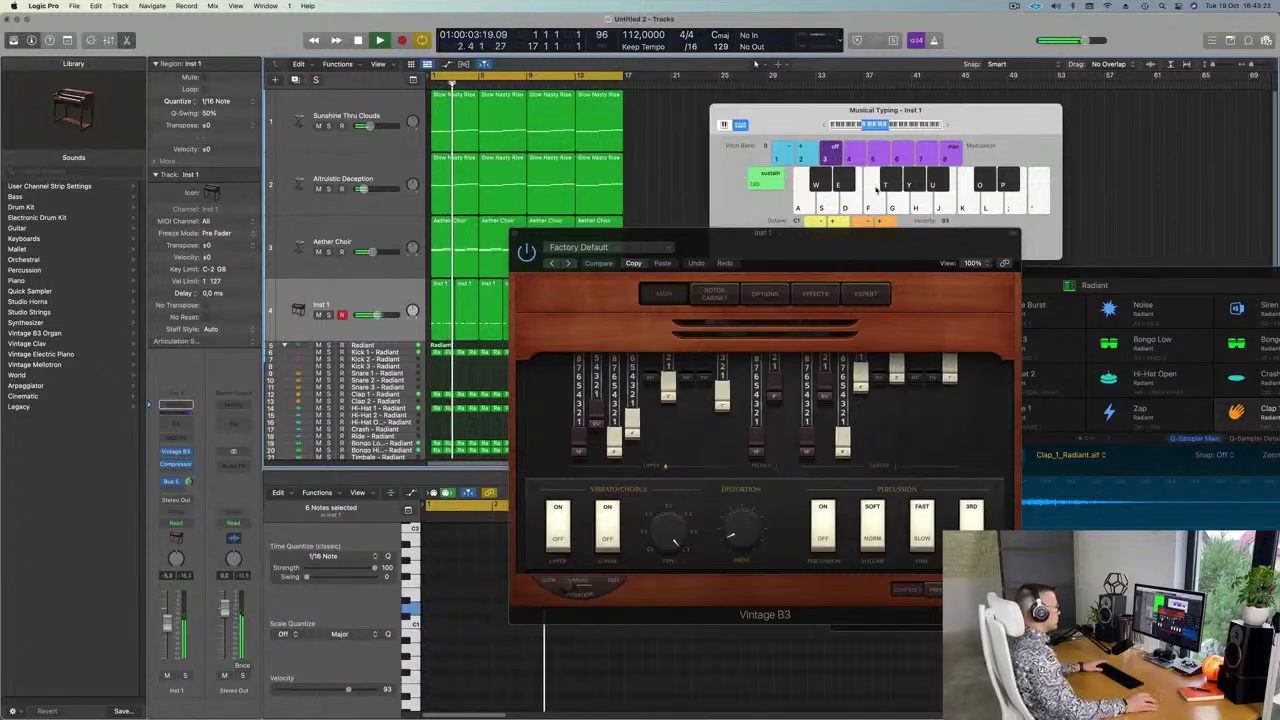
Audition the 80's Pop Organ and Bebop Organ presets in Vintage B3, checking the track's Bus 5 send
{"action": "left_click_drag", "start_coordinate": [835, 244], "coordinate": [788, 239]}
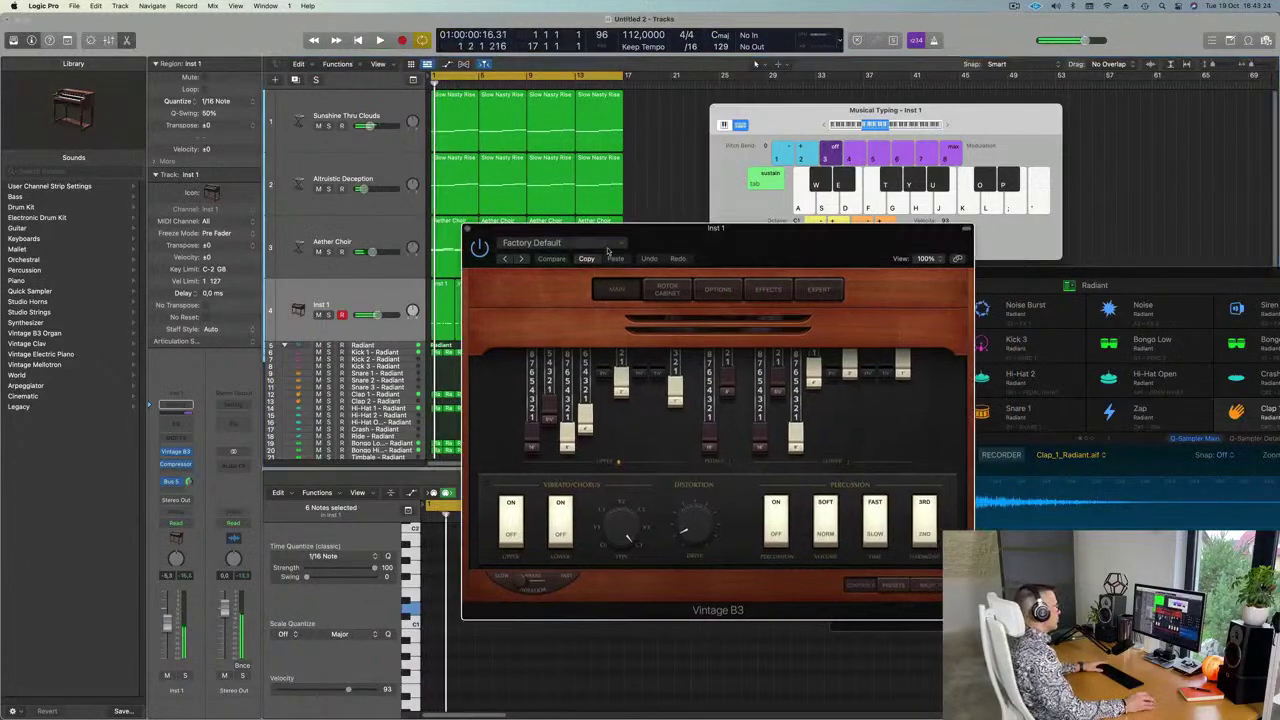
{"action": "left_click", "coordinate": [522, 260]}
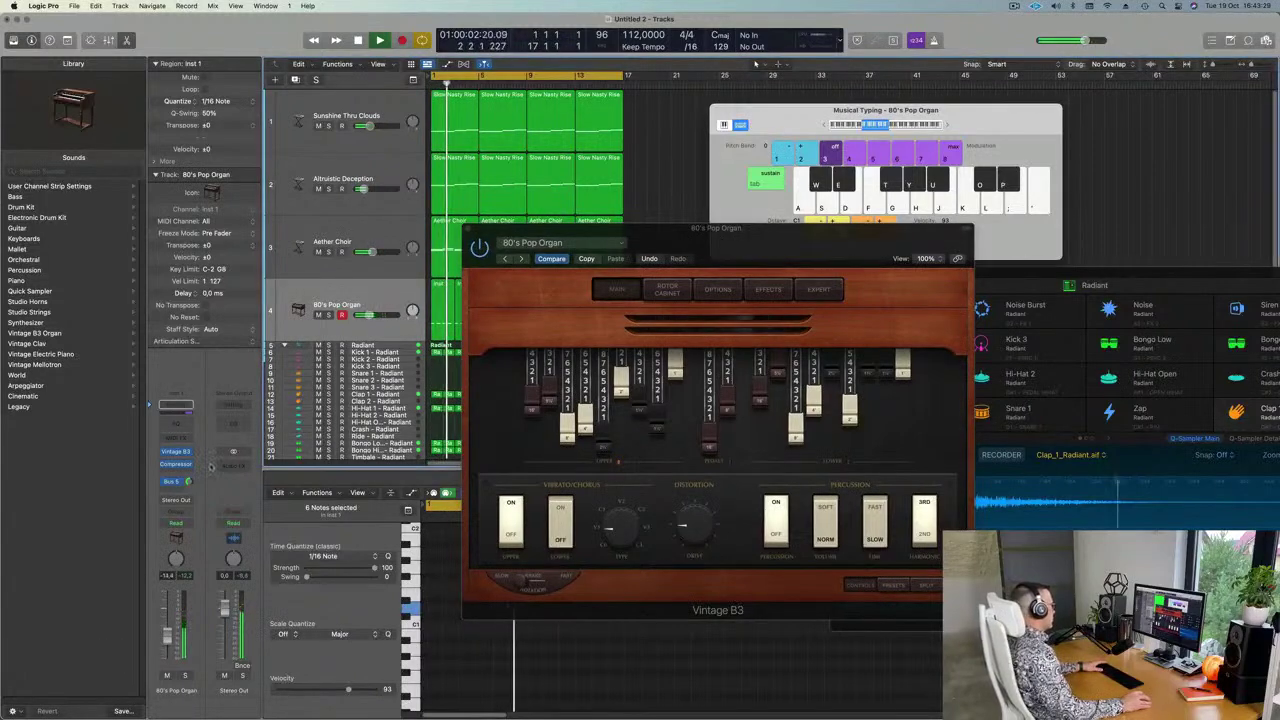
{"action": "left_click", "coordinate": [189, 483]}
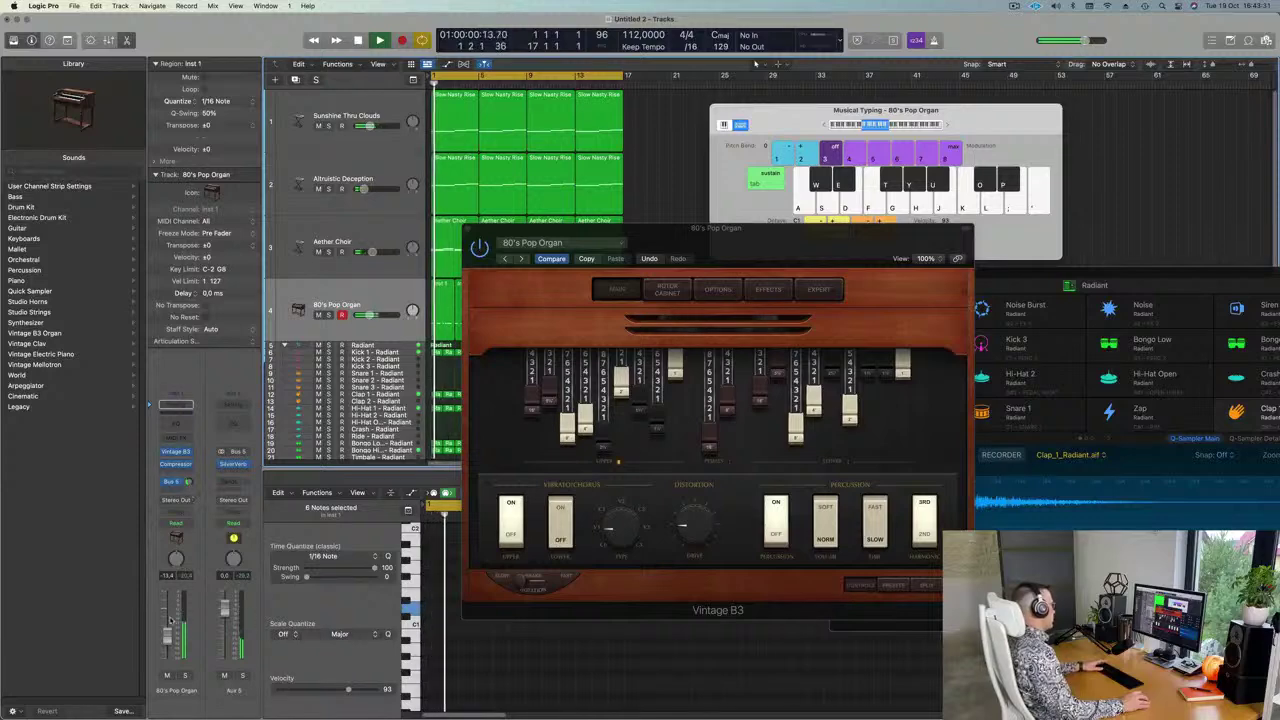
{"action": "left_click", "coordinate": [525, 259]}
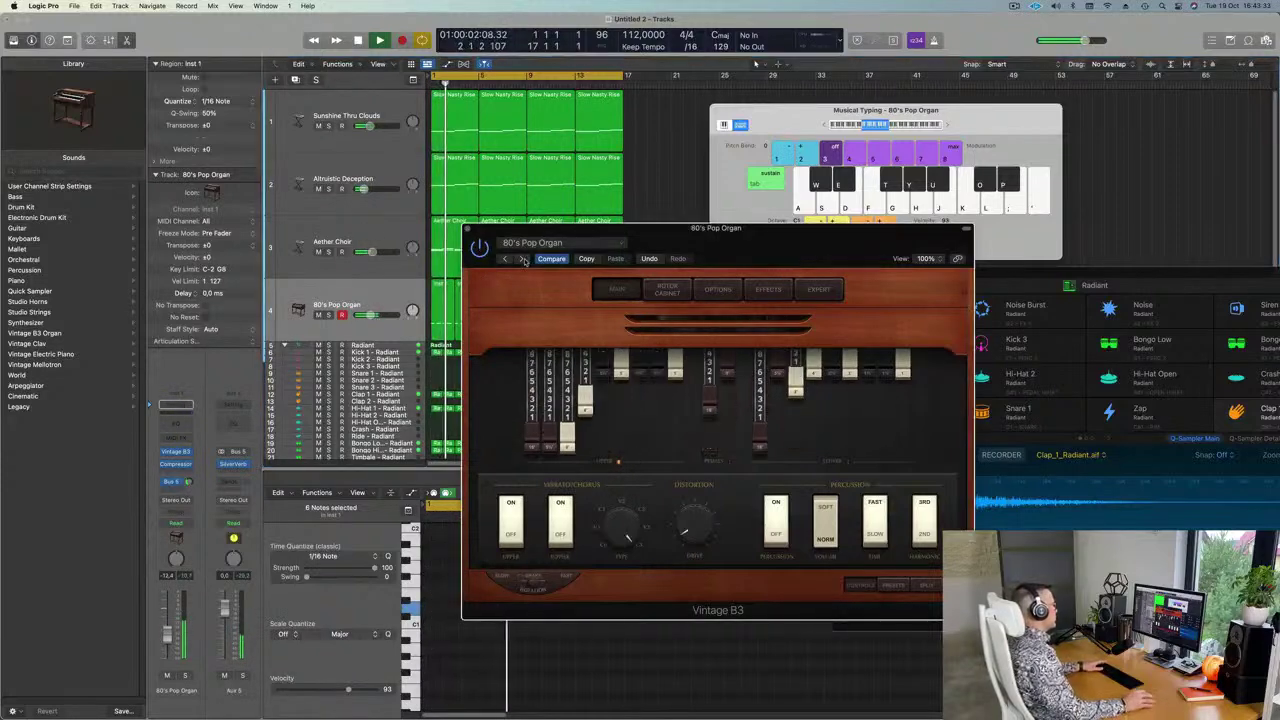
{"action": "left_click", "coordinate": [525, 260]}
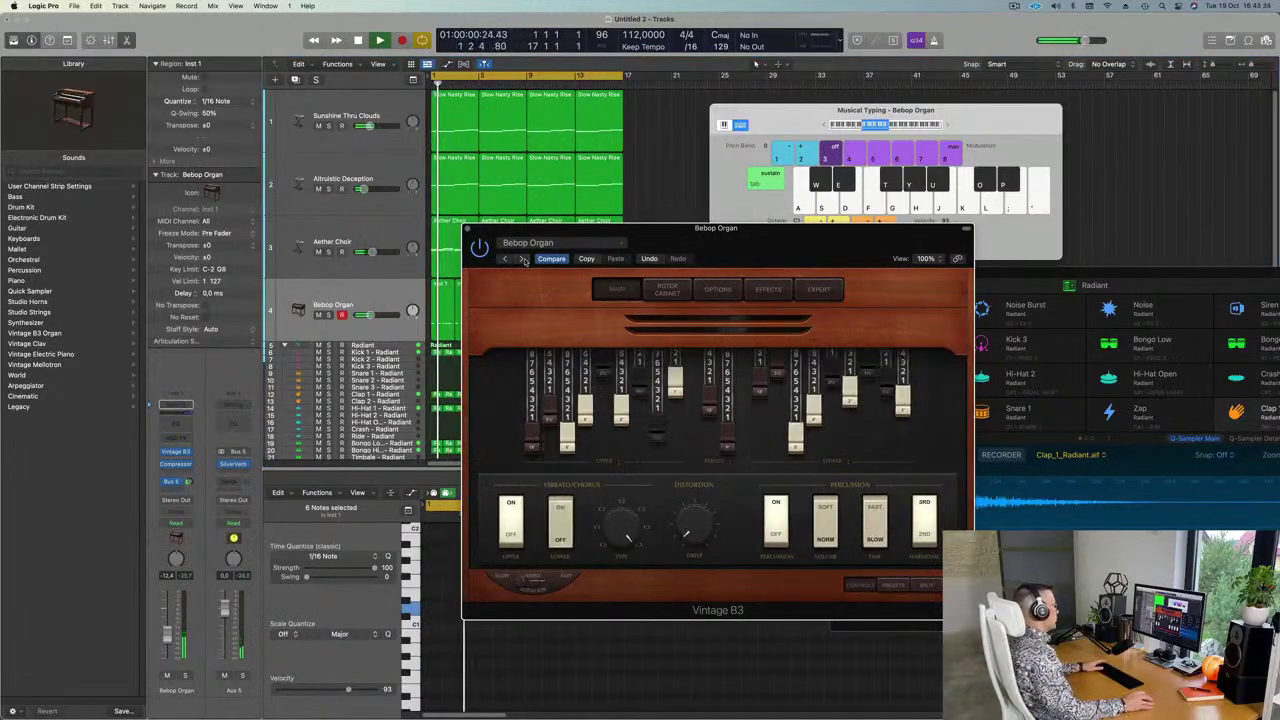
Audition the Blues Solo Organ and Church Door Organ presets in Vintage B3 during playback, raising the organ track's volume
{"action": "left_click_drag", "start_coordinate": [738, 231], "coordinate": [705, 231]}
{"action": "key", "text": "space"}
{"action": "left_click", "coordinate": [488, 259]}
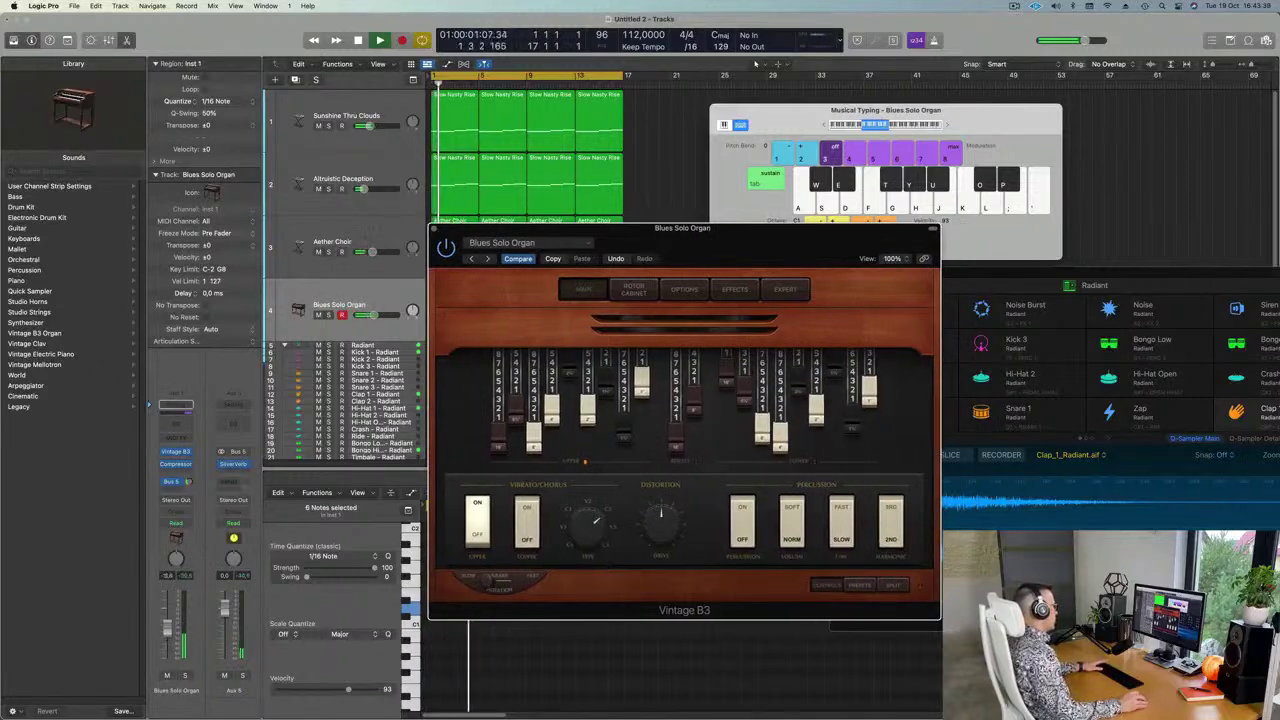
{"action": "left_click", "coordinate": [170, 617]}
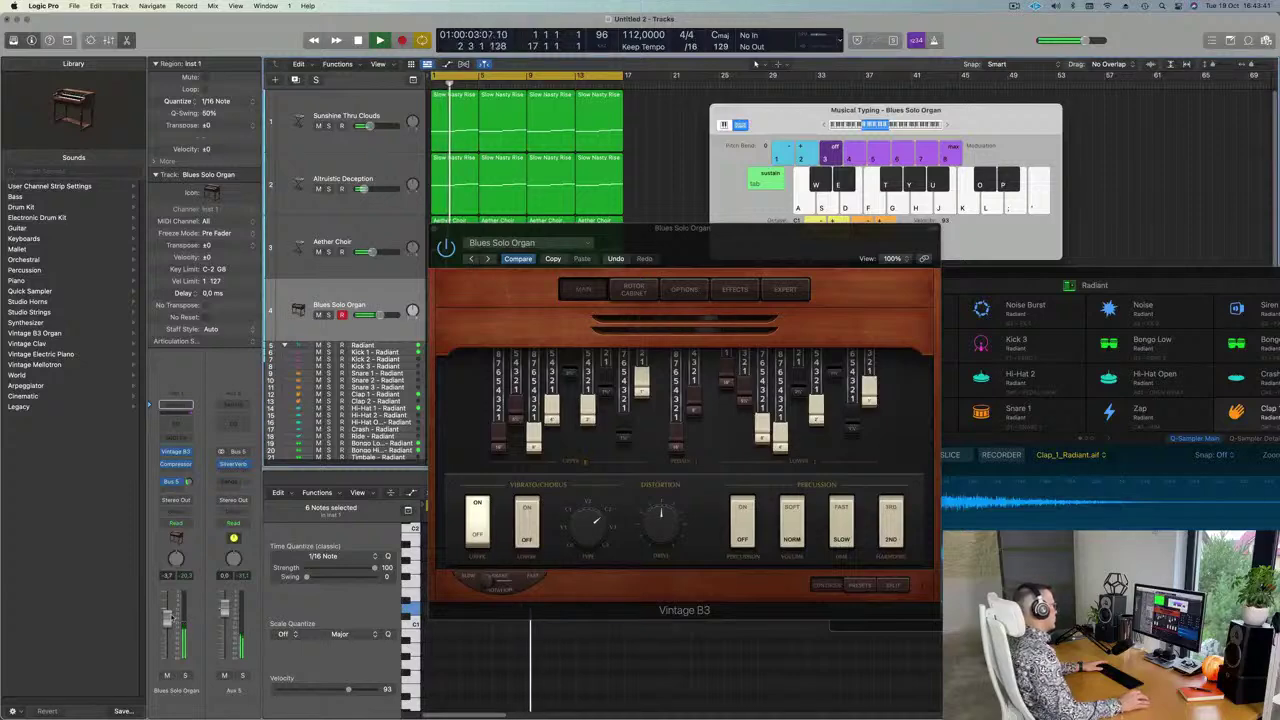
{"action": "left_click", "coordinate": [489, 259]}
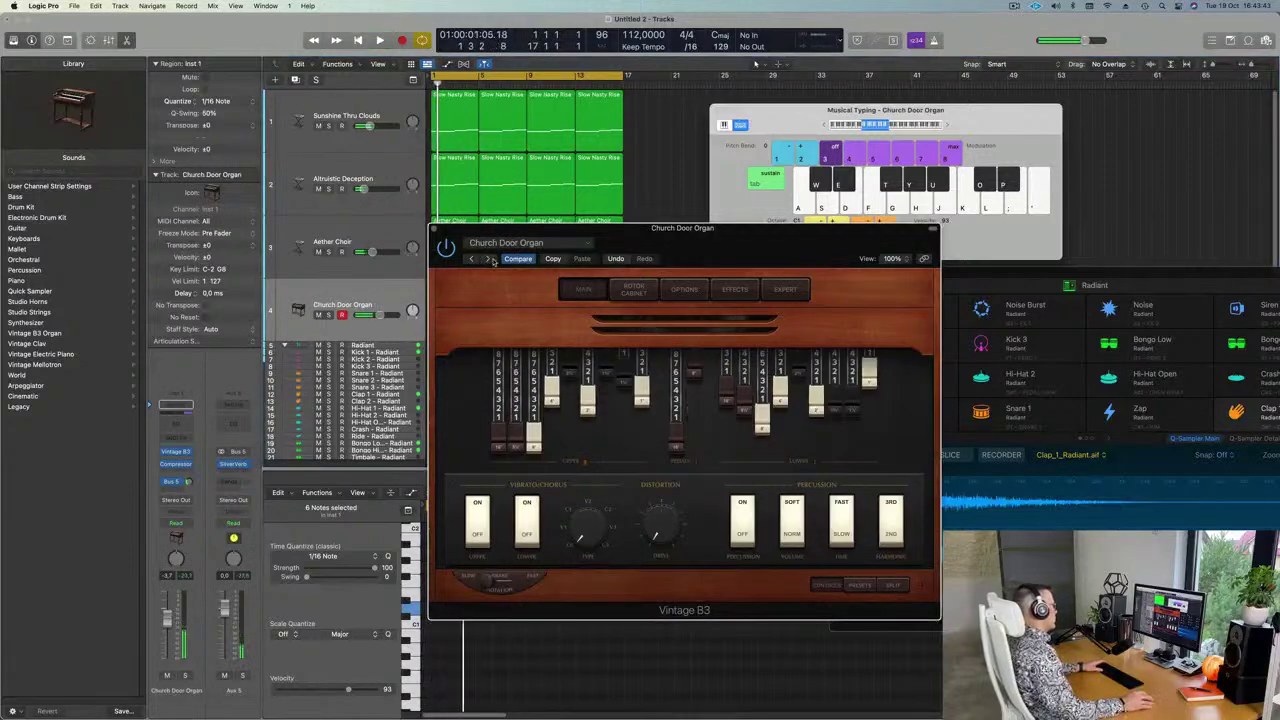
Move the Vintage B3 window aside and audition the Classic Funk, Classic Rock, Classic Tonewheel and Distorted Organ presets
{"action": "left_click_drag", "start_coordinate": [734, 230], "coordinate": [673, 242]}
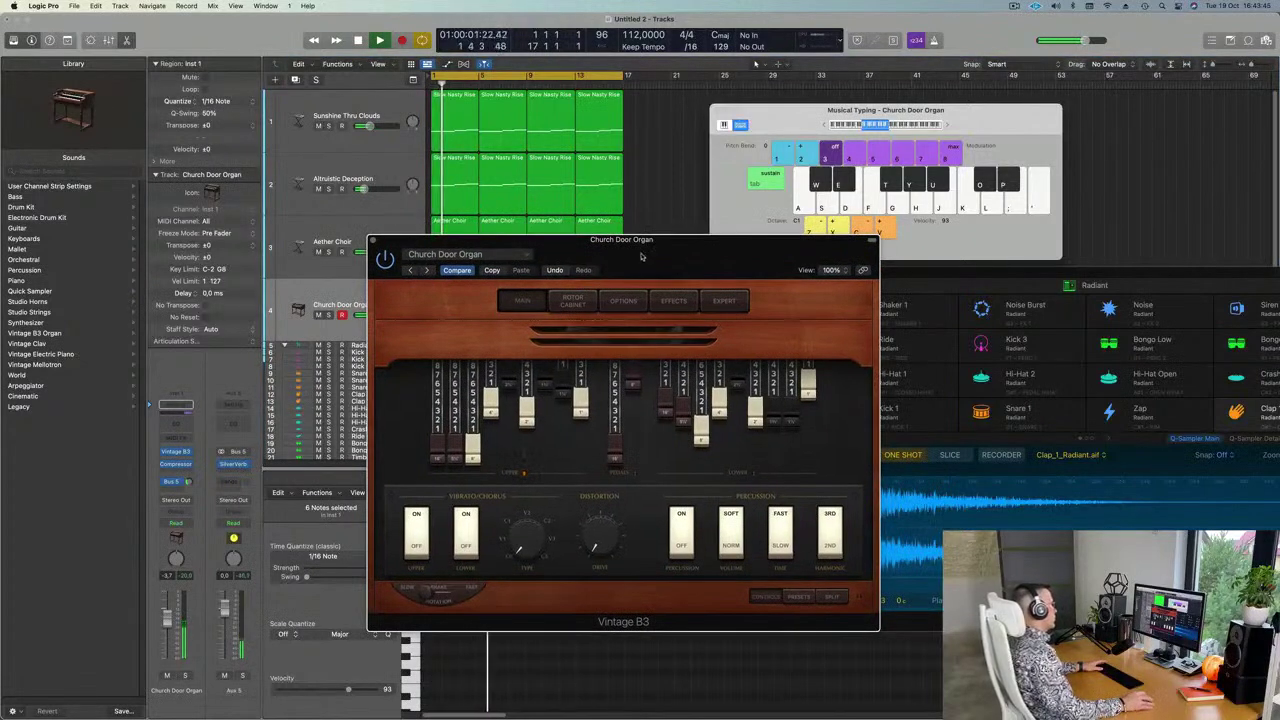
{"action": "left_click", "coordinate": [426, 271]}
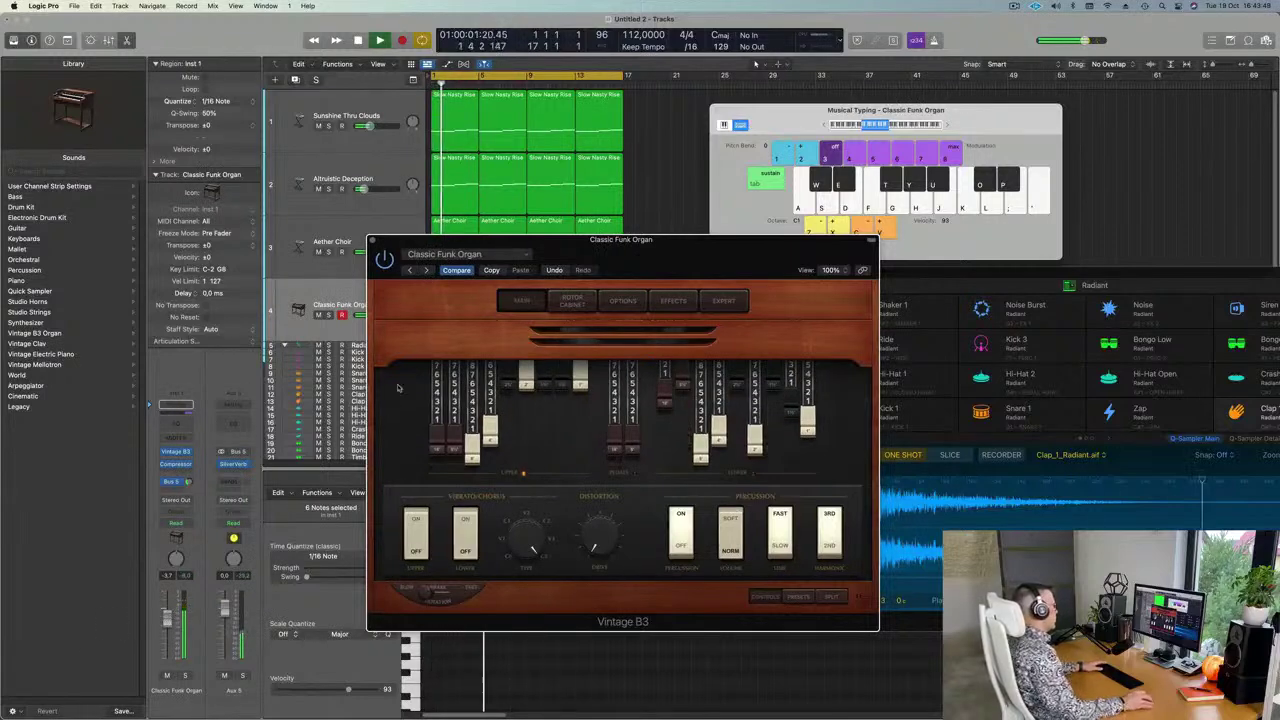
{"action": "left_click", "coordinate": [425, 273]}
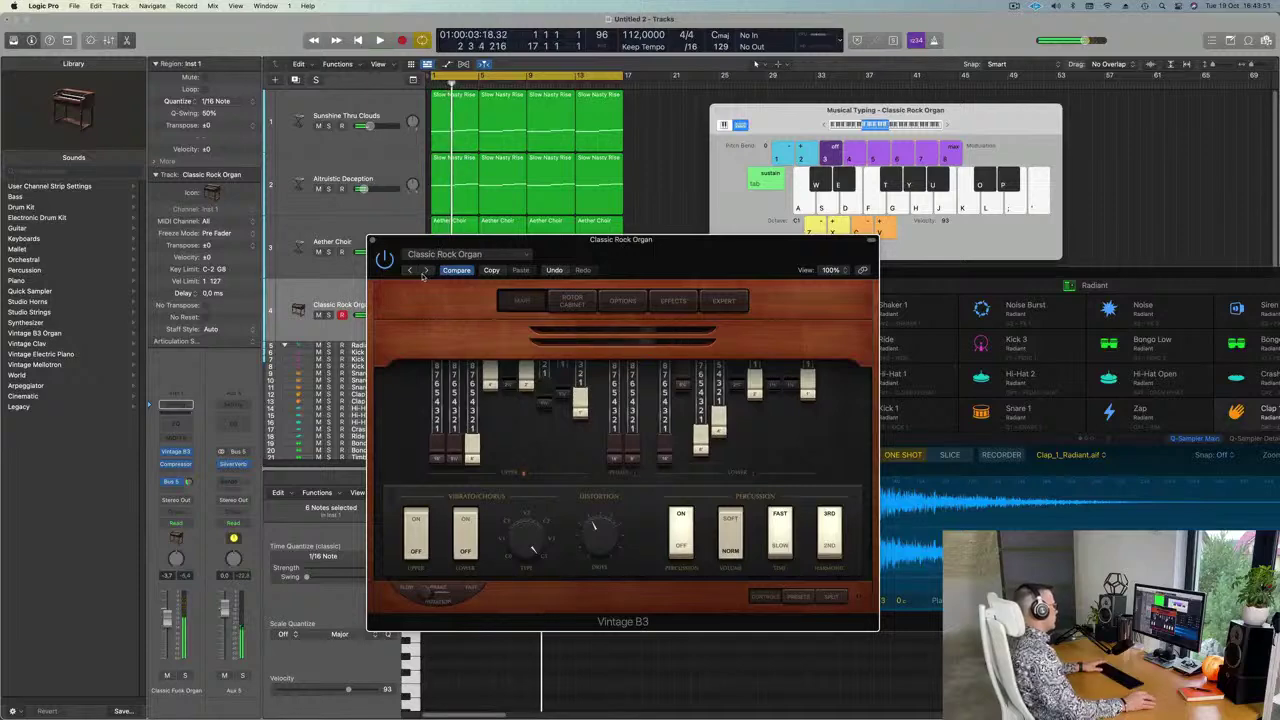
{"action": "left_click", "coordinate": [426, 271]}
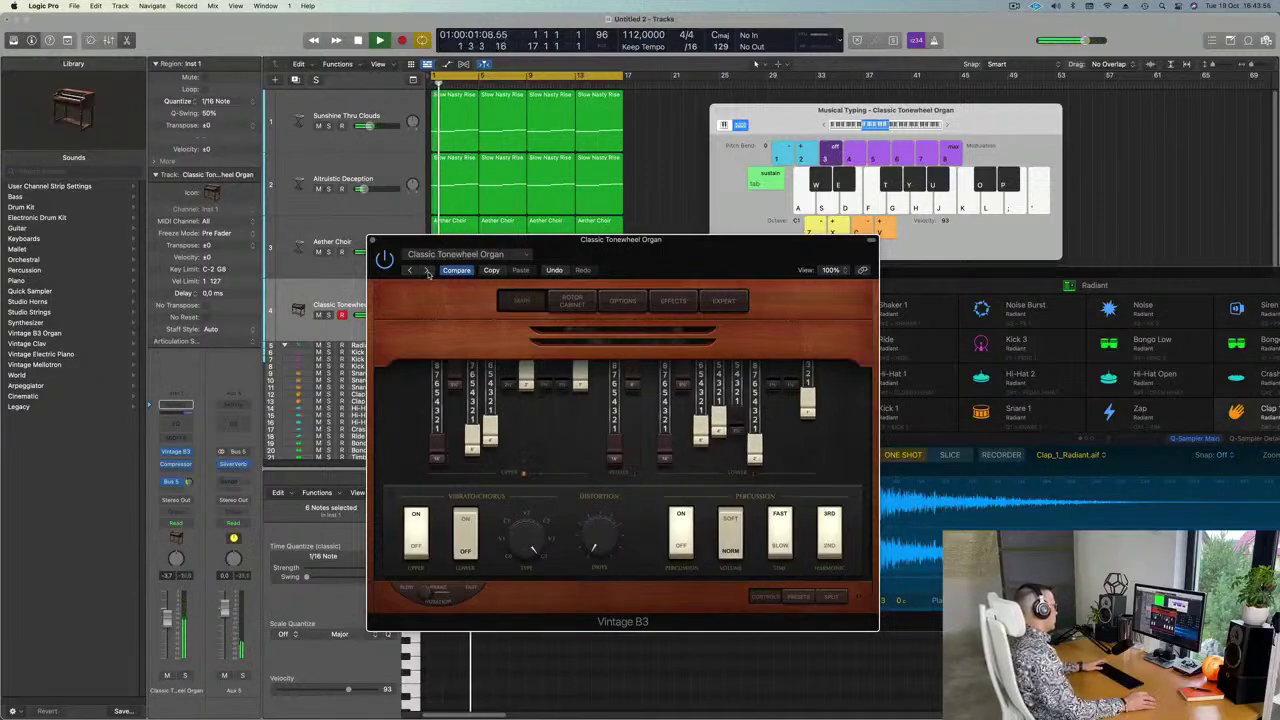
{"action": "left_click", "coordinate": [426, 271]}
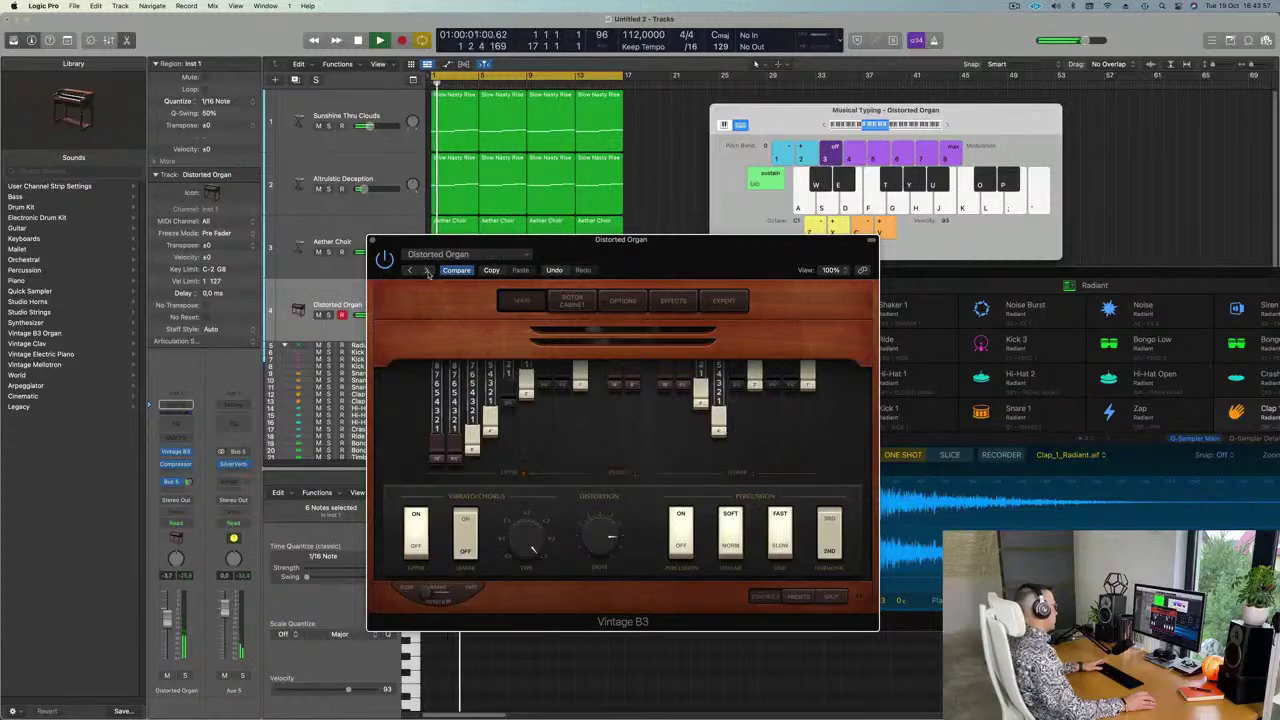
Listen to the Distorted Organ preset soloed, and audition the Far Off Organ and Grand Organ presets in the full mix
{"action": "left_click", "coordinate": [184, 676]}
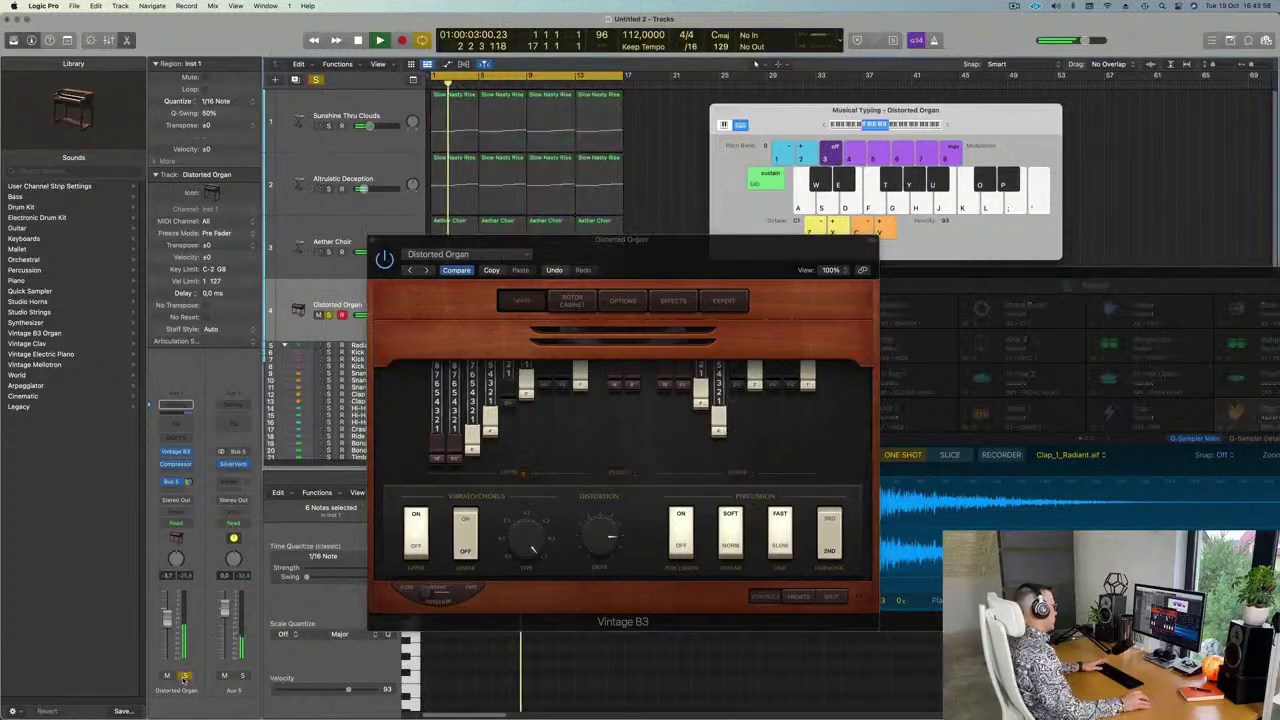
{"action": "key", "text": "space"}
{"action": "key", "text": "space"}
{"action": "left_click", "coordinate": [426, 271]}
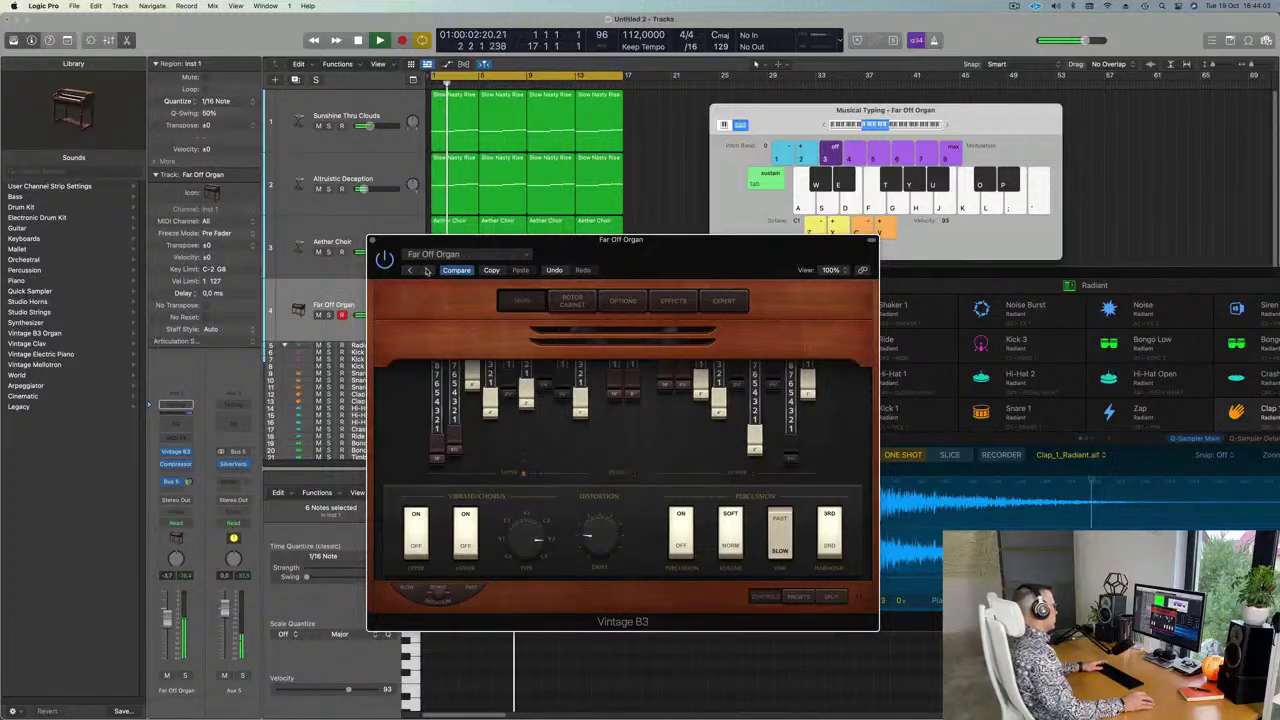
{"action": "left_click", "coordinate": [427, 271]}
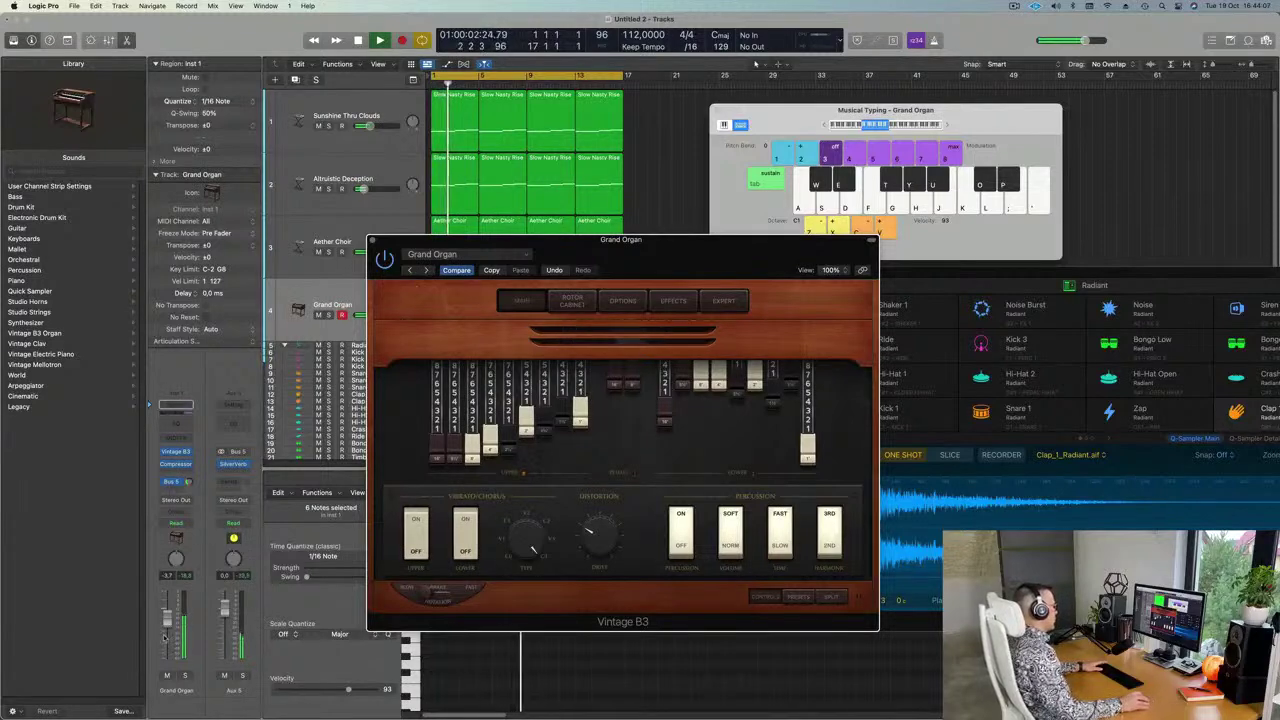
Audition the Hard Rock, Heavy Metal and Jam Band Lead Organ presets, soloing the track briefly and lowering its volume
{"action": "left_click", "coordinate": [372, 240]}
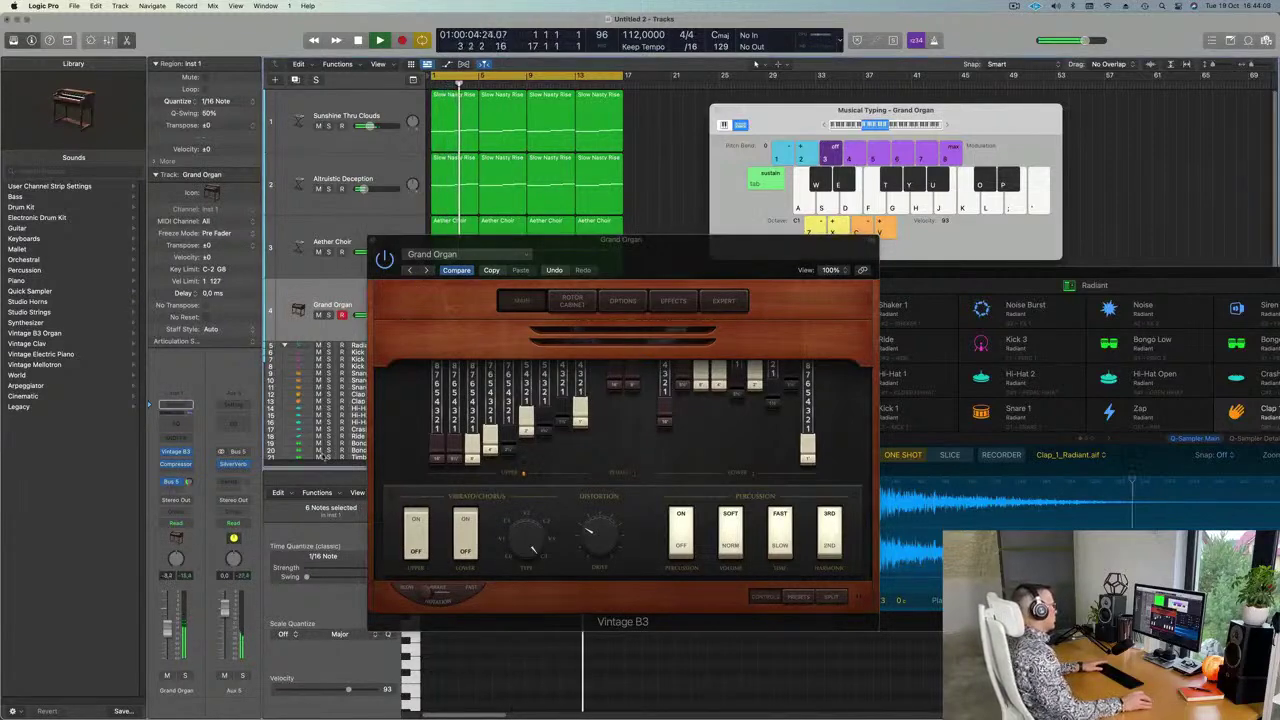
{"action": "left_click", "coordinate": [425, 276]}
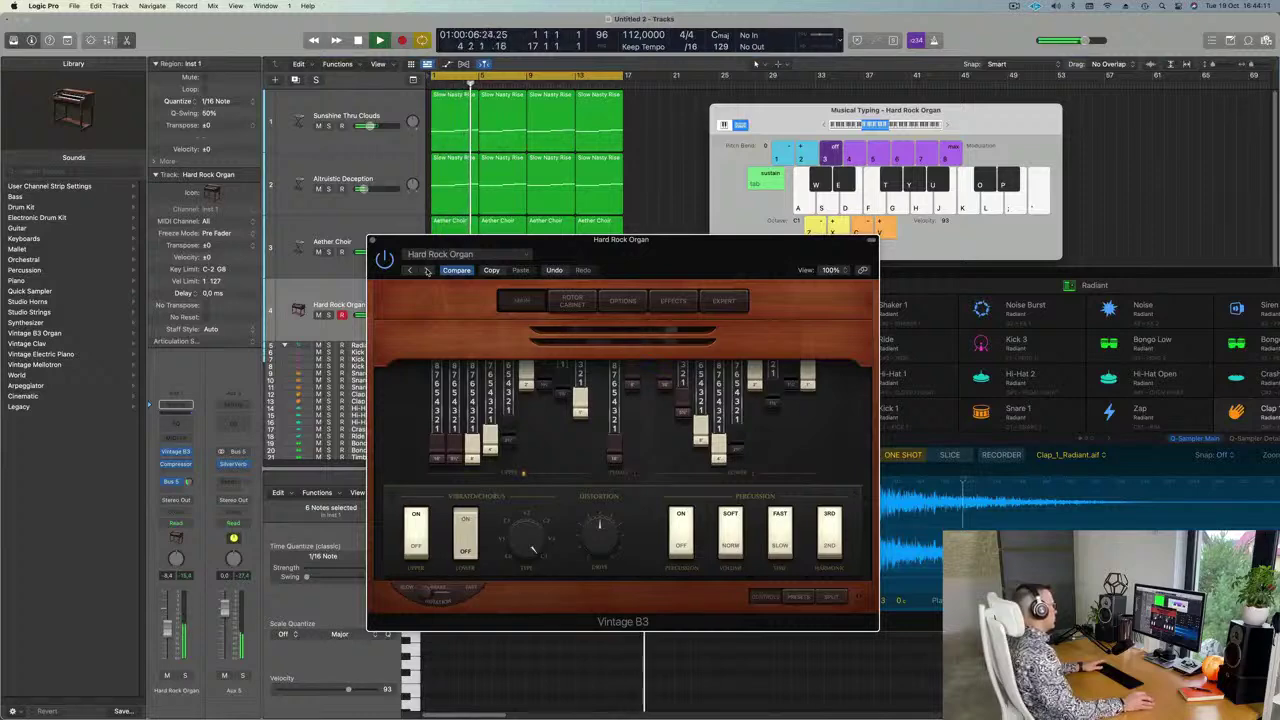
{"action": "left_click", "coordinate": [184, 676]}
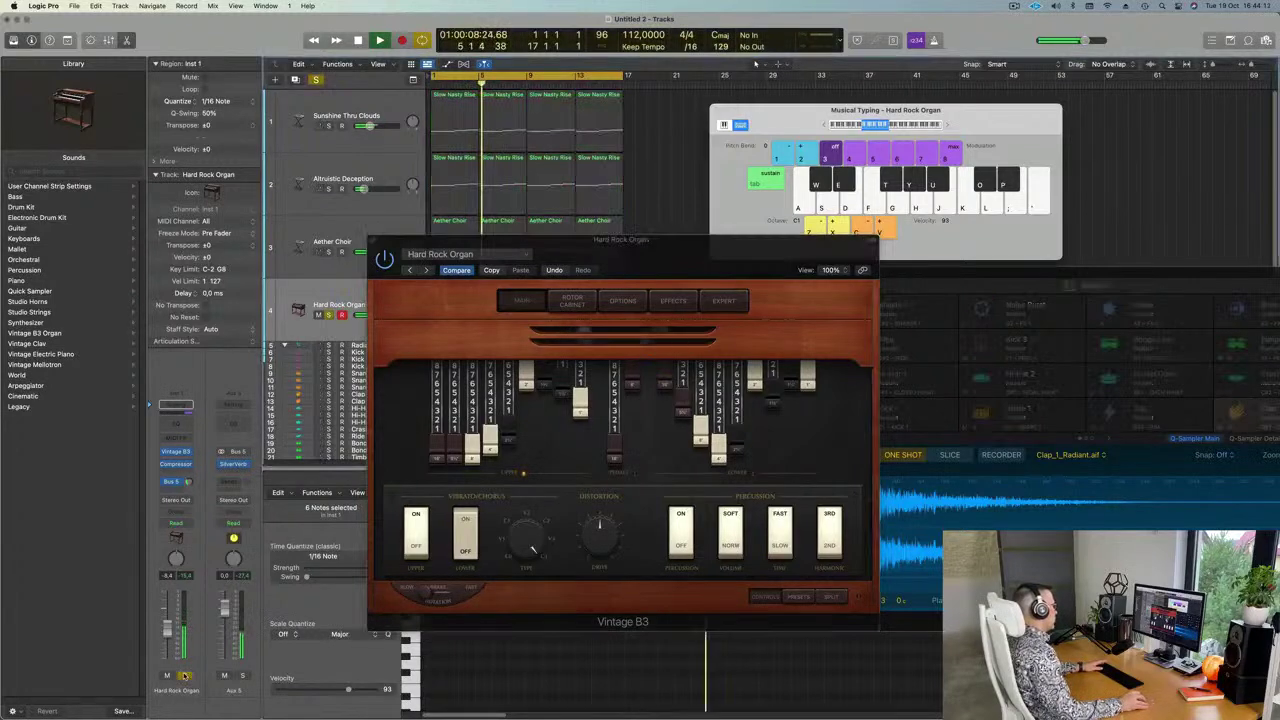
{"action": "left_click", "coordinate": [184, 676]}
{"action": "key", "text": "Return"}
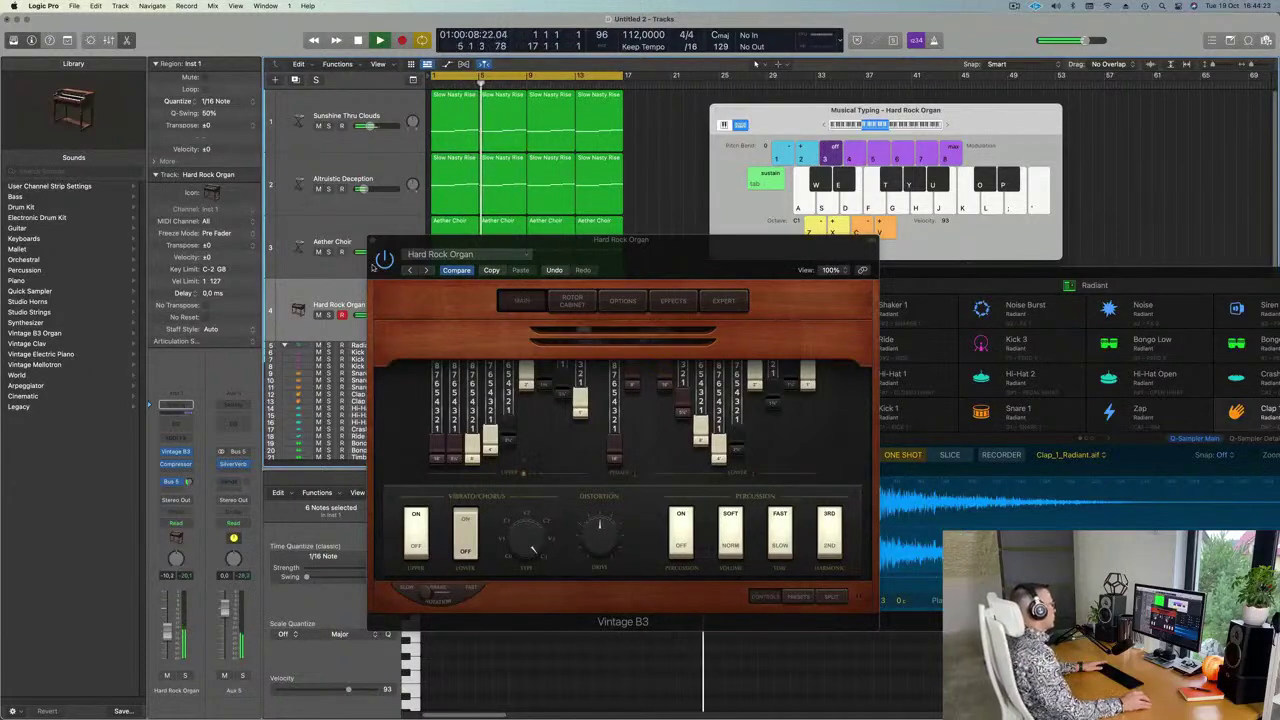
{"action": "left_click", "coordinate": [427, 271]}
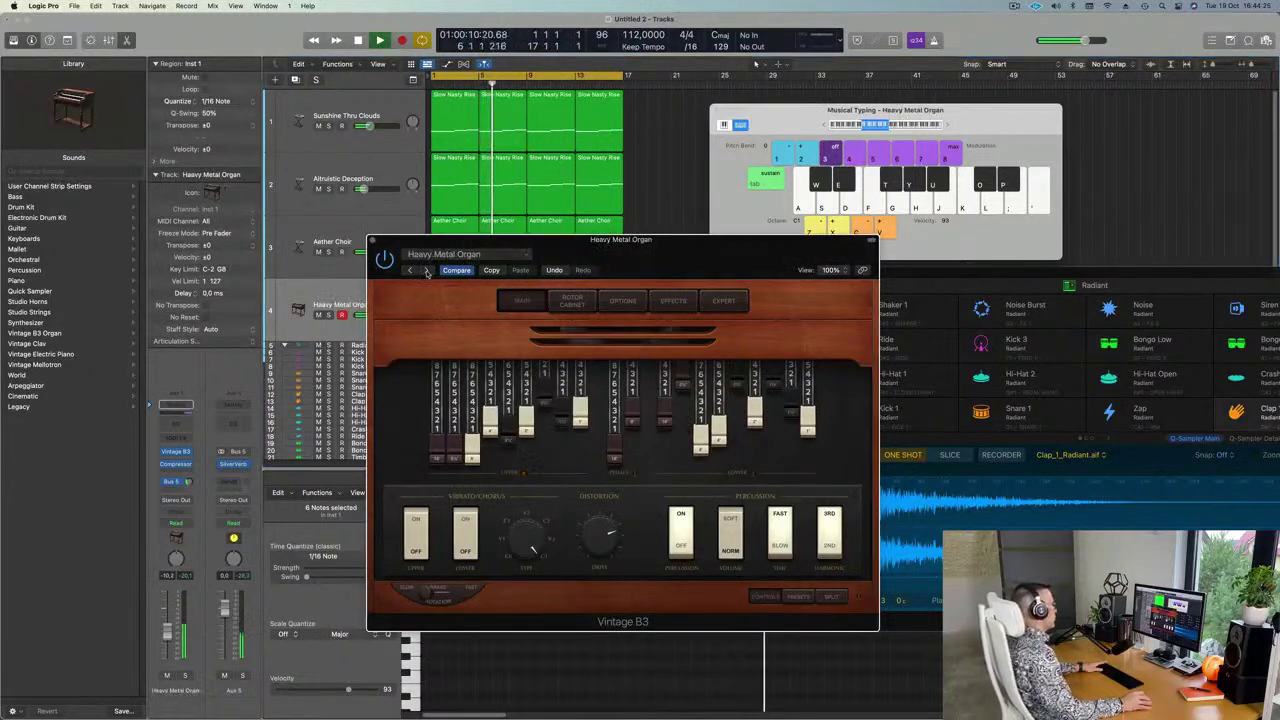
{"action": "left_click", "coordinate": [427, 271]}
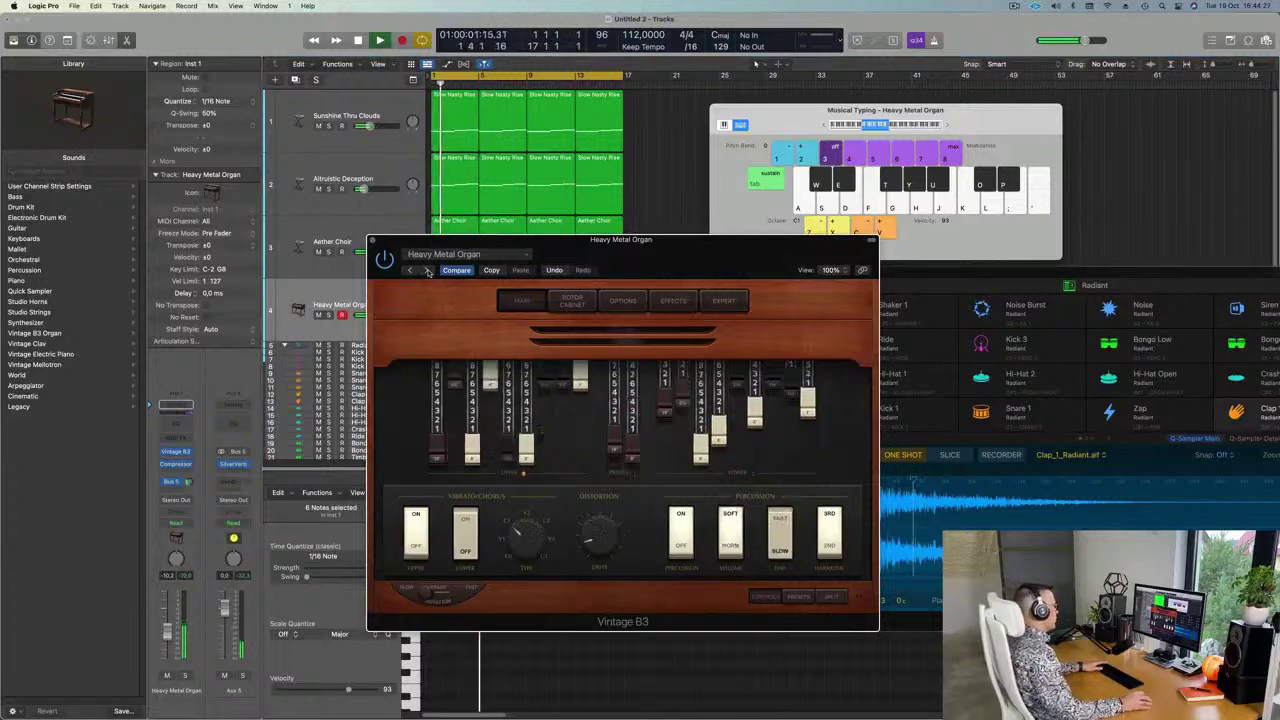
{"action": "left_click", "coordinate": [427, 271]}
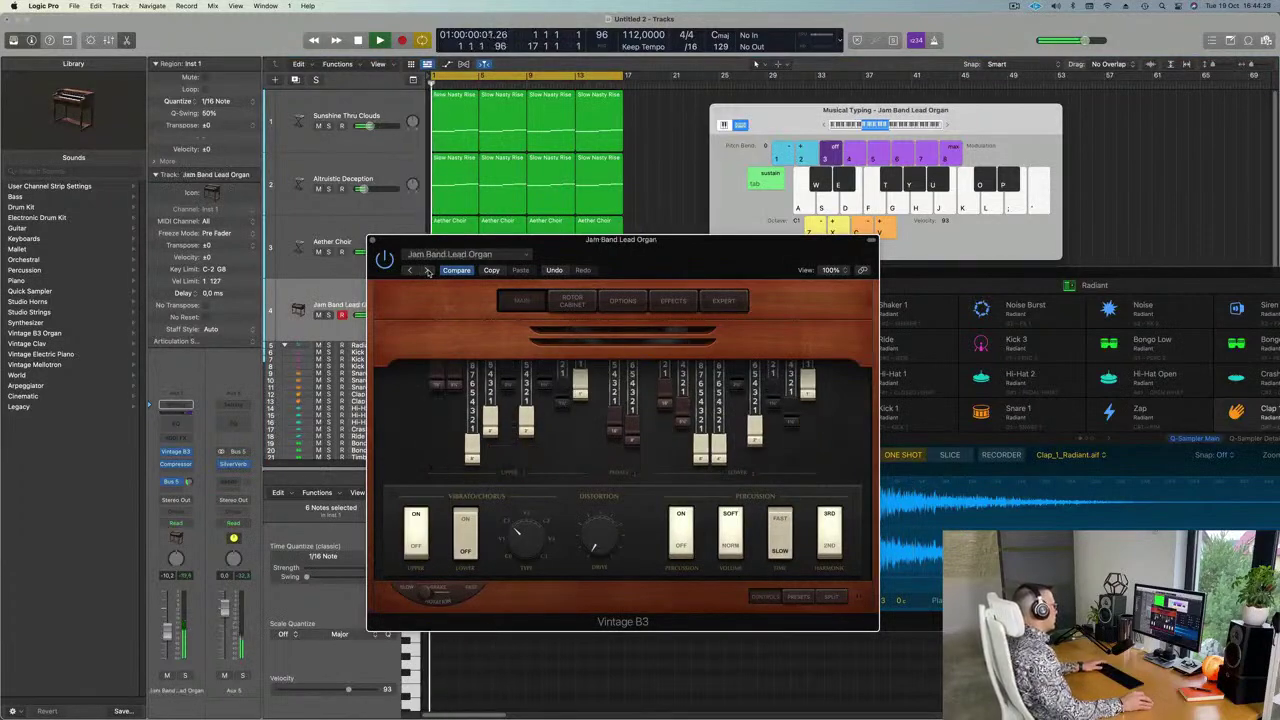
Choose the Jazz Fusion Organ preset, lower the organ track's volume to about -13.6 dB and close Vintage B3
{"action": "left_click", "coordinate": [427, 271]}
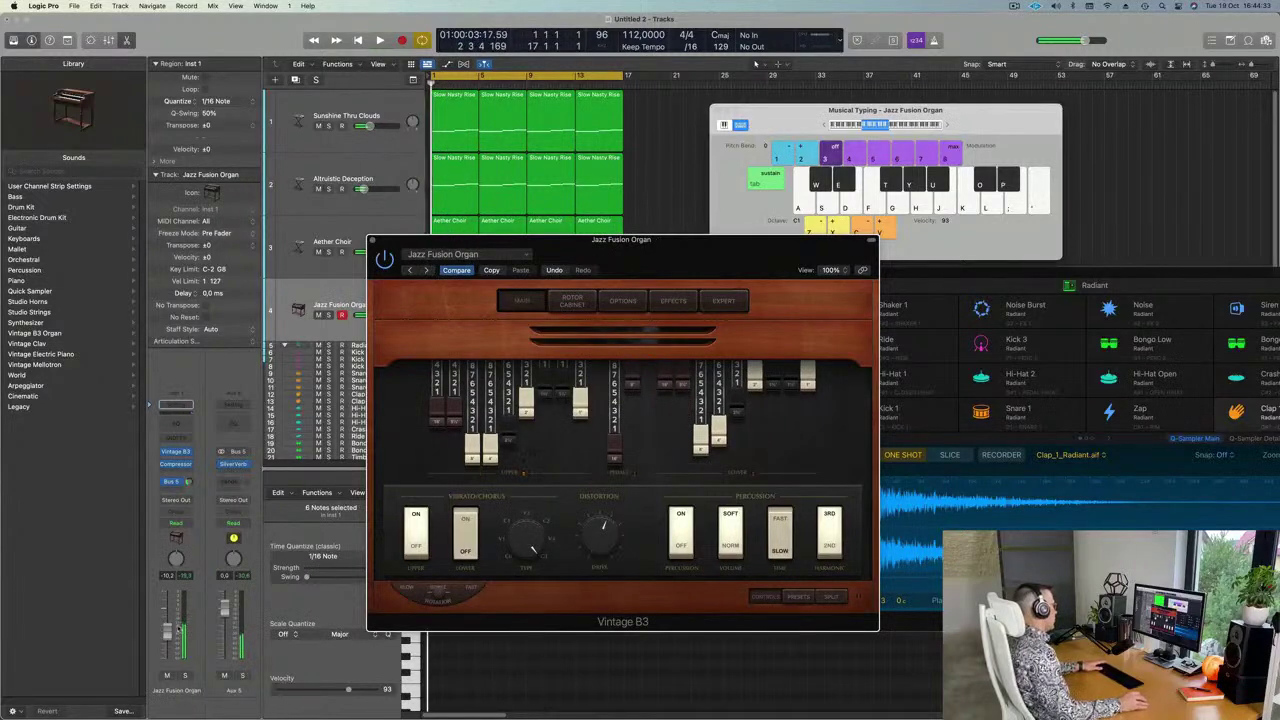
{"action": "left_click_drag", "start_coordinate": [168, 637], "coordinate": [169, 643]}
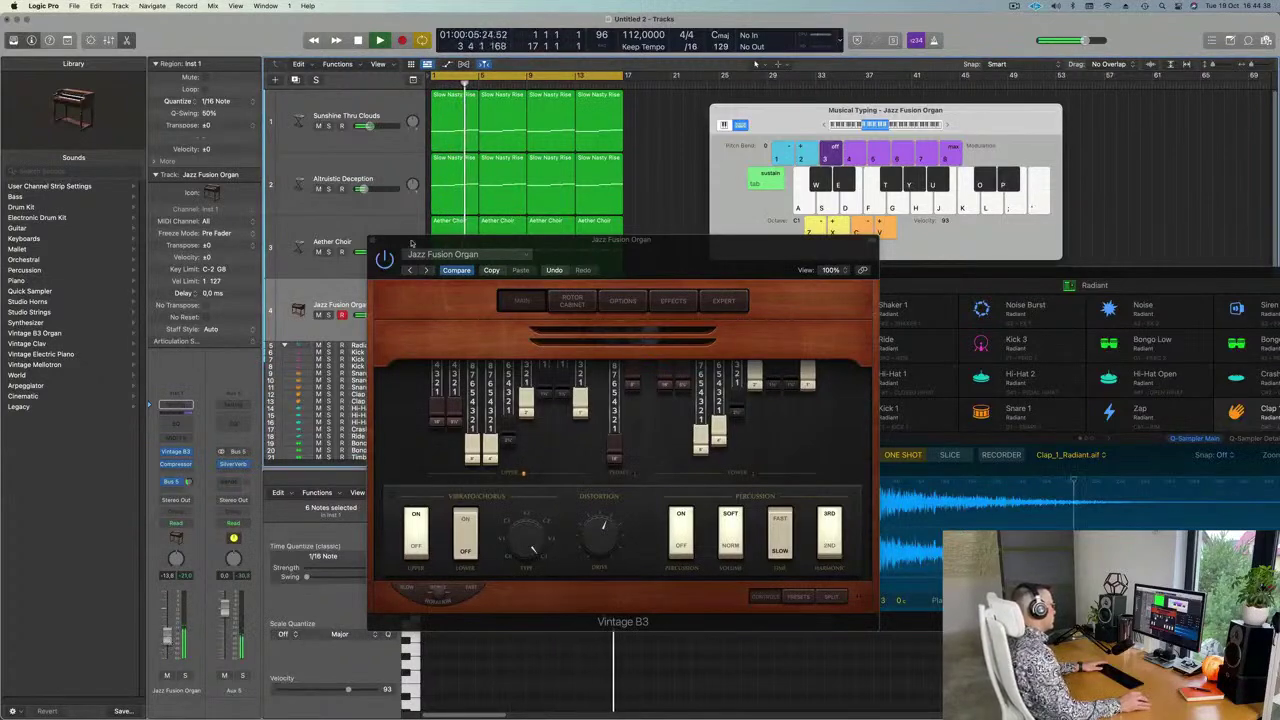
{"action": "left_click", "coordinate": [370, 242]}
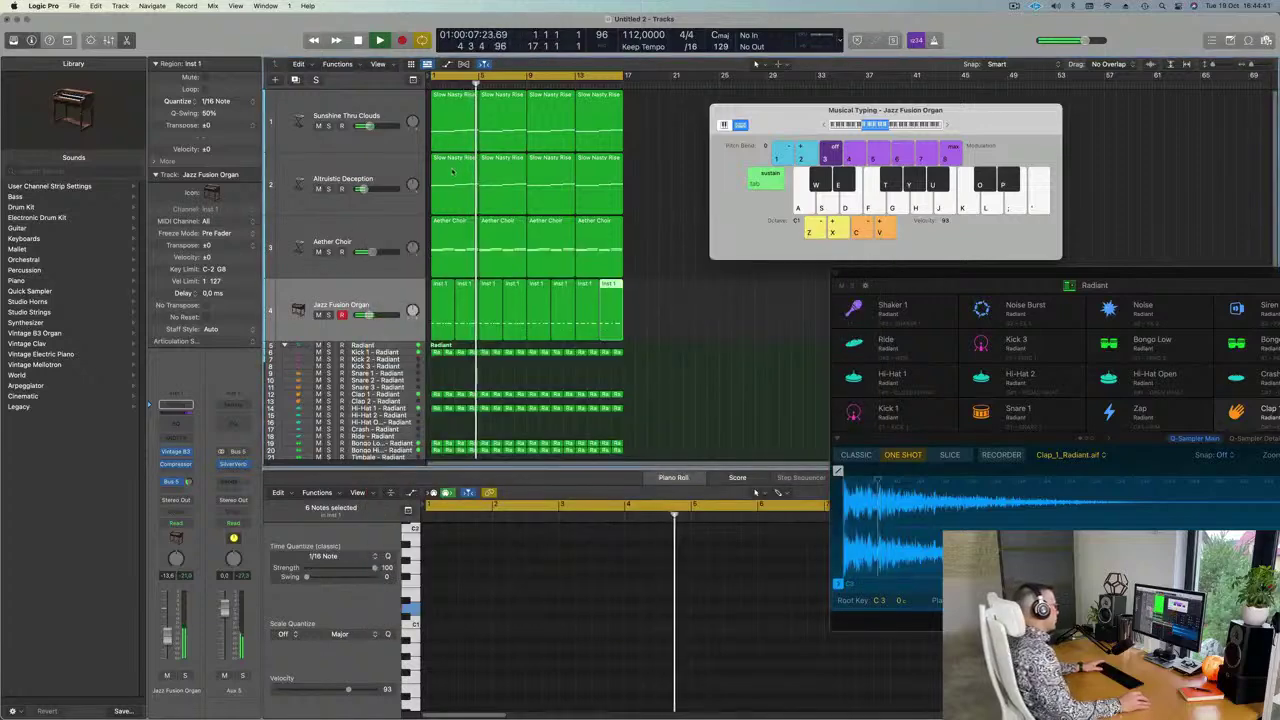
Examine the notes of the first Altruistic Deception region in the Piano Roll during playback, moving the Radiant window out of the way
{"action": "key", "text": "space"}
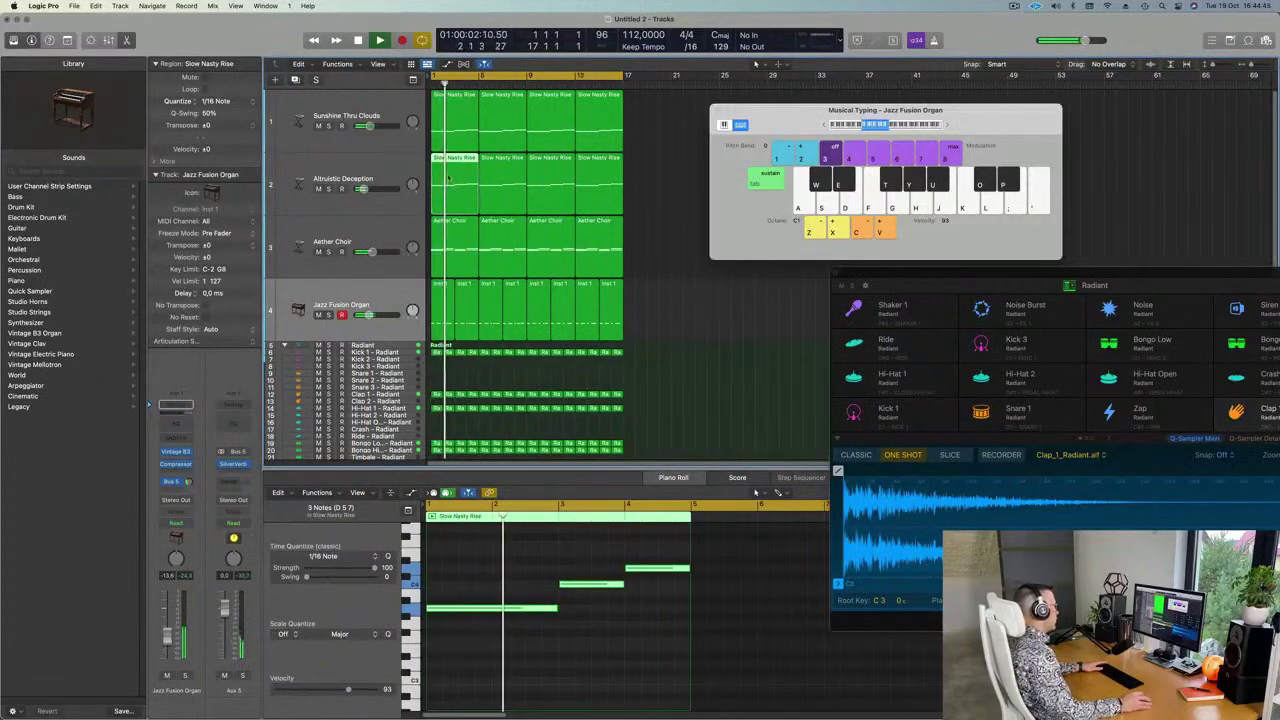
{"action": "key", "text": "e"}
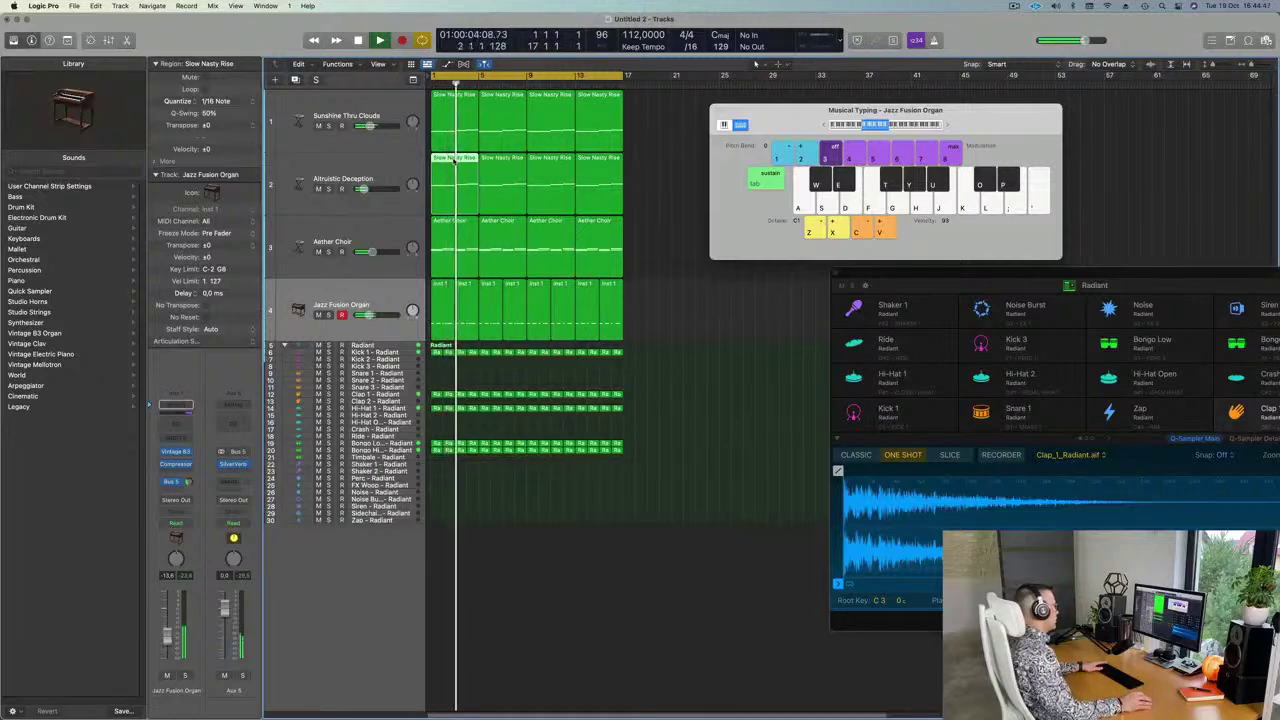
{"action": "key", "text": "e"}
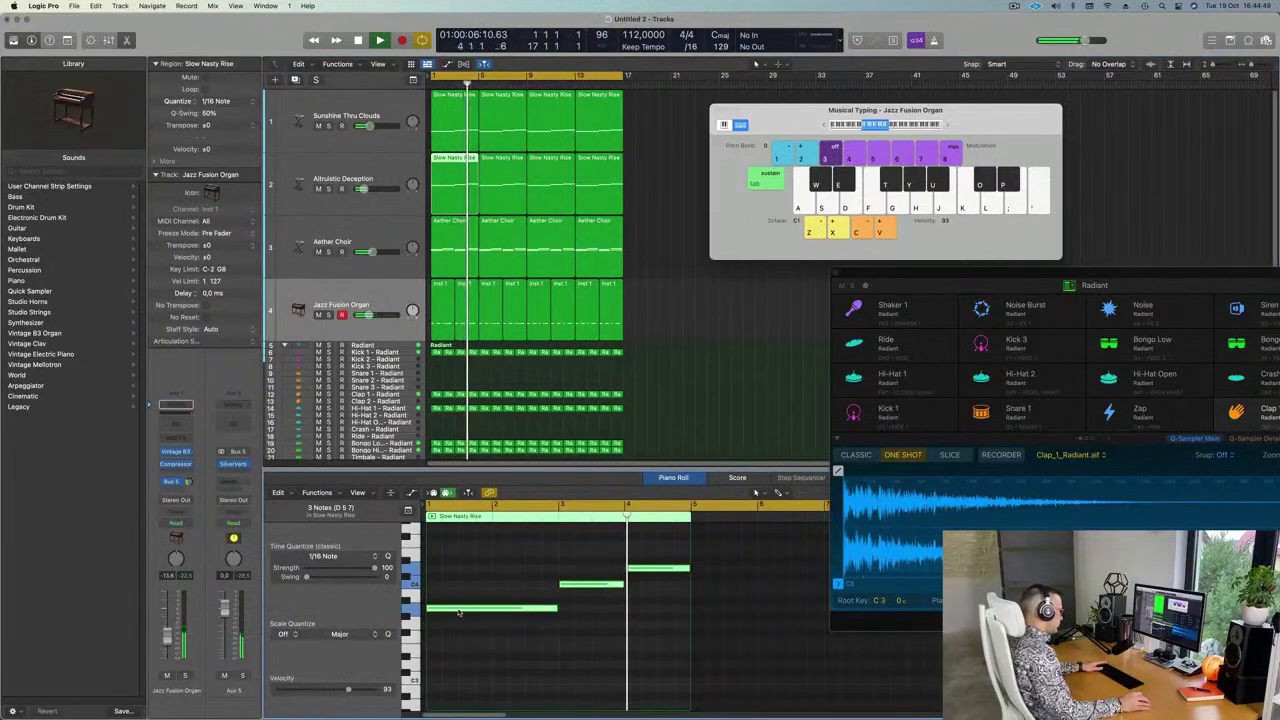
{"action": "left_click_drag", "start_coordinate": [895, 272], "coordinate": [1223, 267]}
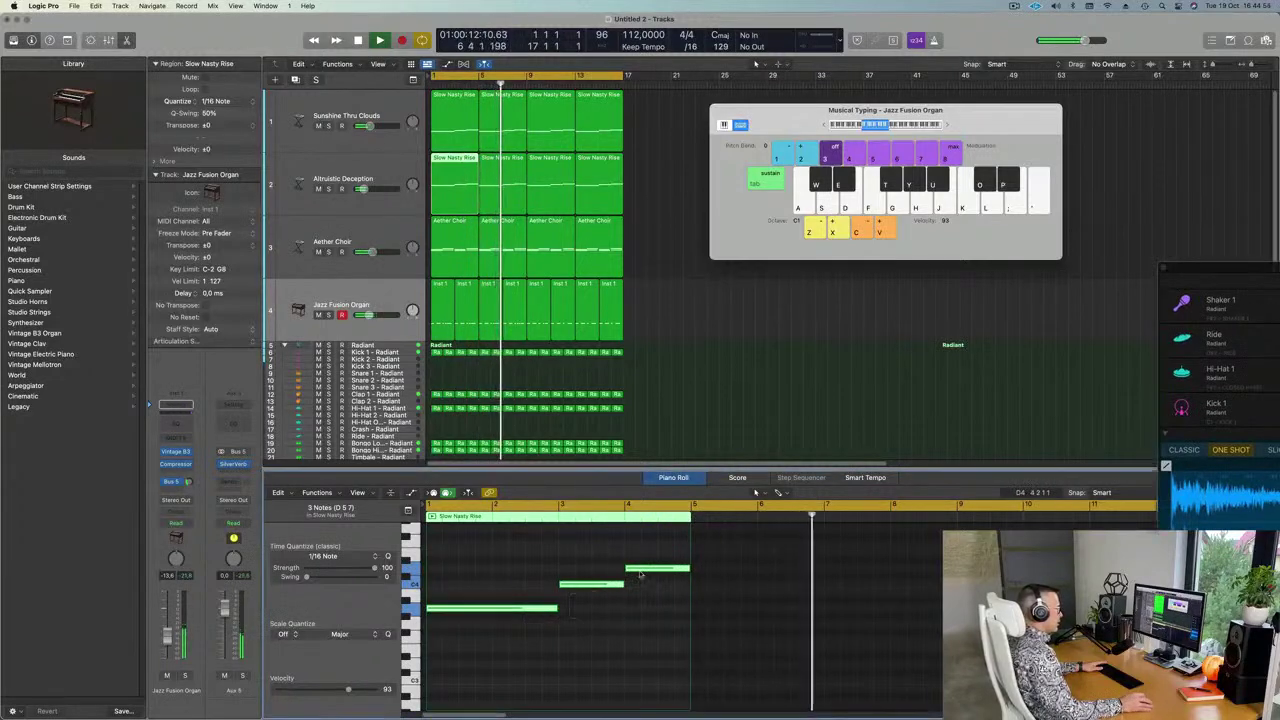
{"action": "scroll", "coordinate": [521, 337], "scroll_direction": "down", "scroll_amount": 1}
{"action": "key", "text": "Return"}
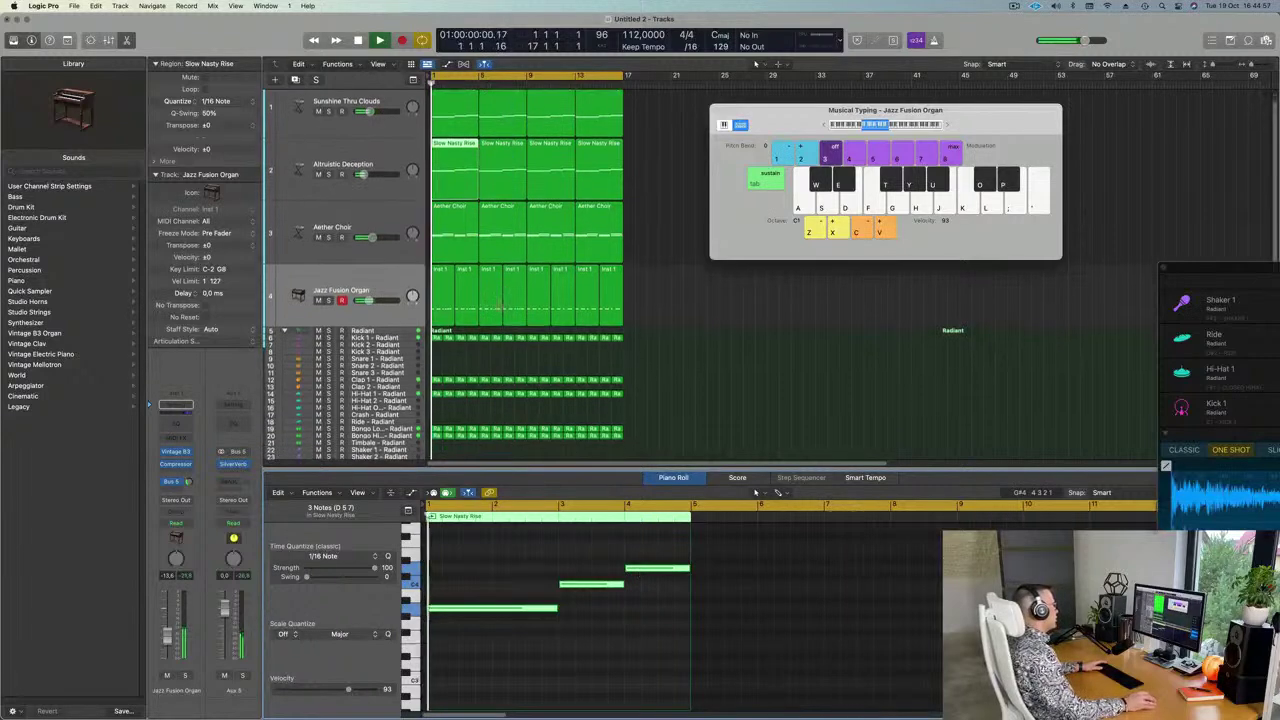
Transpose the notes of the first Jazz Fusion Organ region down five semitones to A0 and replay the loop from the start
{"action": "left_click", "coordinate": [447, 283]}
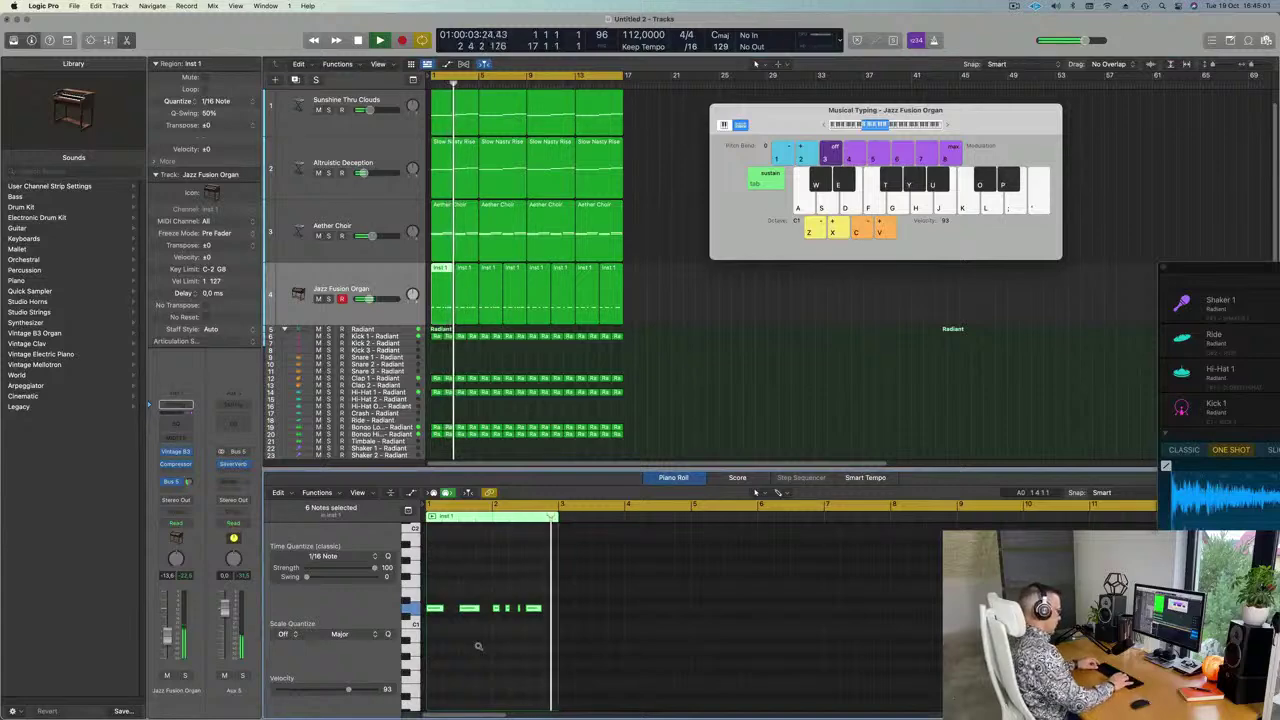
{"action": "key", "text": "alt+Down"}
{"action": "key", "text": "alt+Down"}
{"action": "key", "text": "alt+Down"}
{"action": "key", "text": "alt+Down"}
{"action": "key", "text": "alt+Down"}
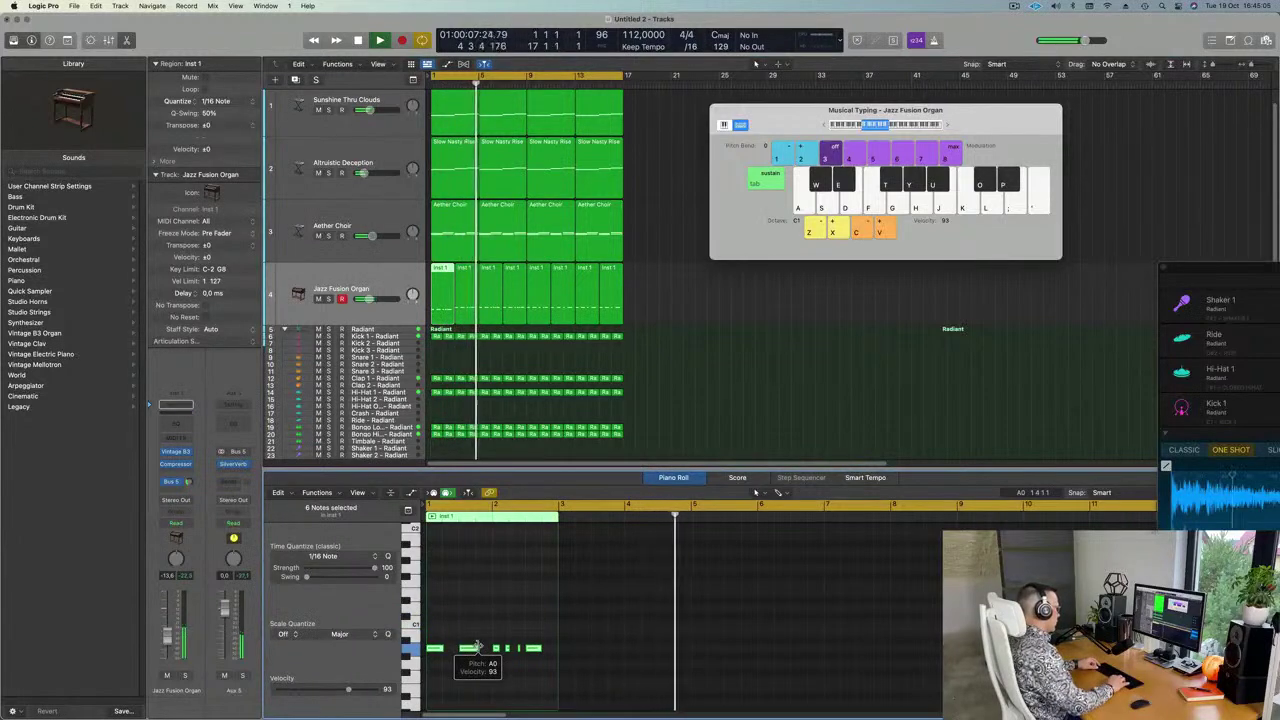
{"action": "key", "text": "Return"}
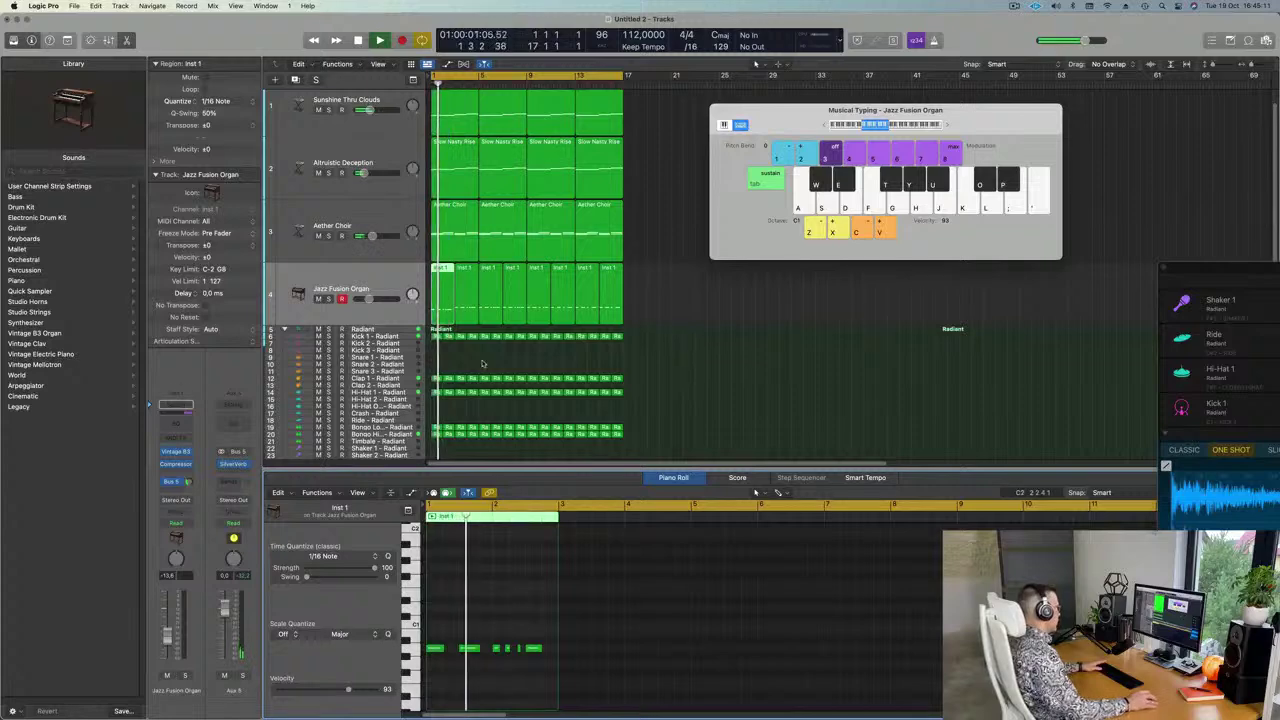
{"action": "key", "text": "space"}
Solo the Jazz Fusion Organ track and transpose all notes of its first region back up to D1 during playback
{"action": "left_click", "coordinate": [329, 299]}
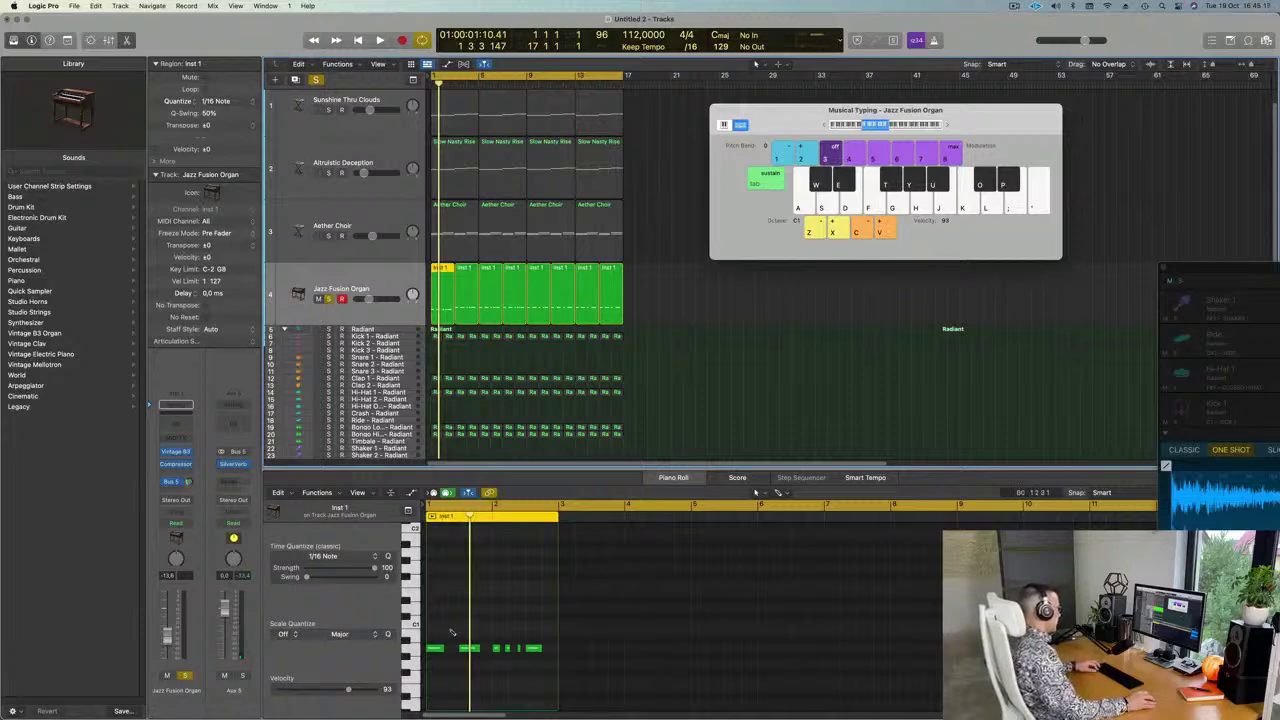
{"action": "key", "text": "super+a"}
{"action": "key", "text": "alt+Up"}
{"action": "key", "text": "space"}
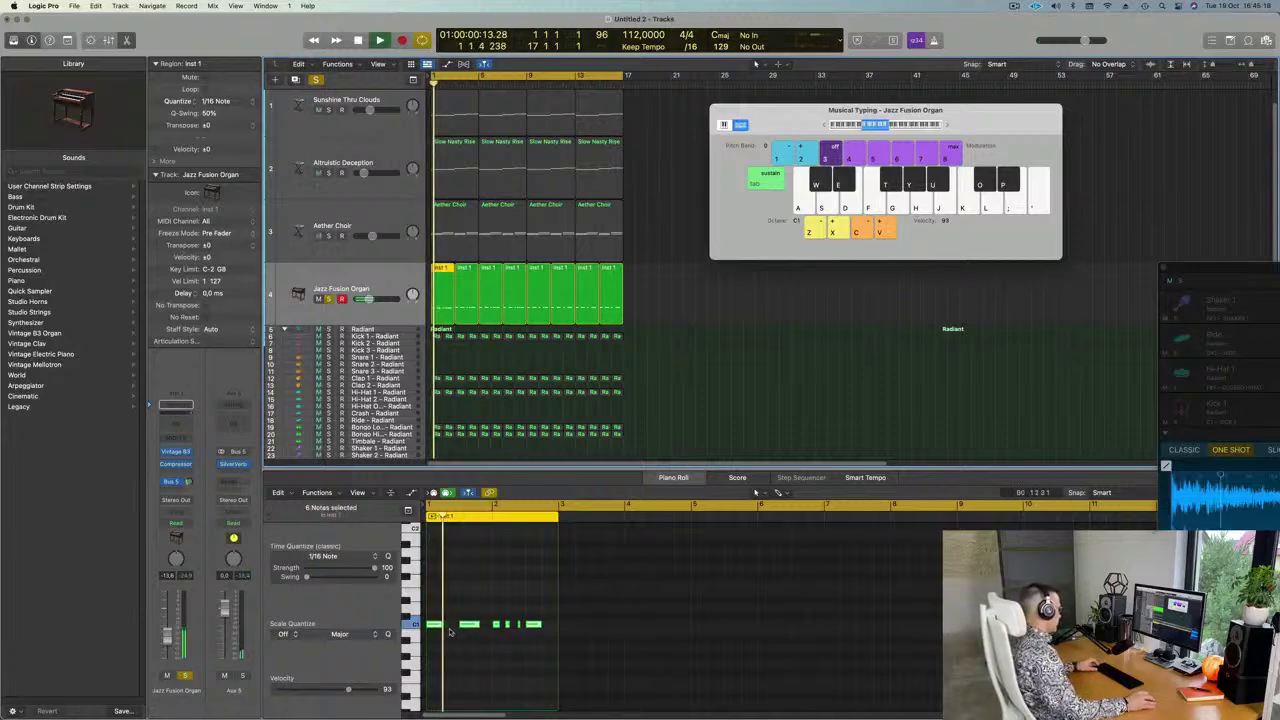
{"action": "key", "text": "alt+Up"}
{"action": "key", "text": "alt+Up"}
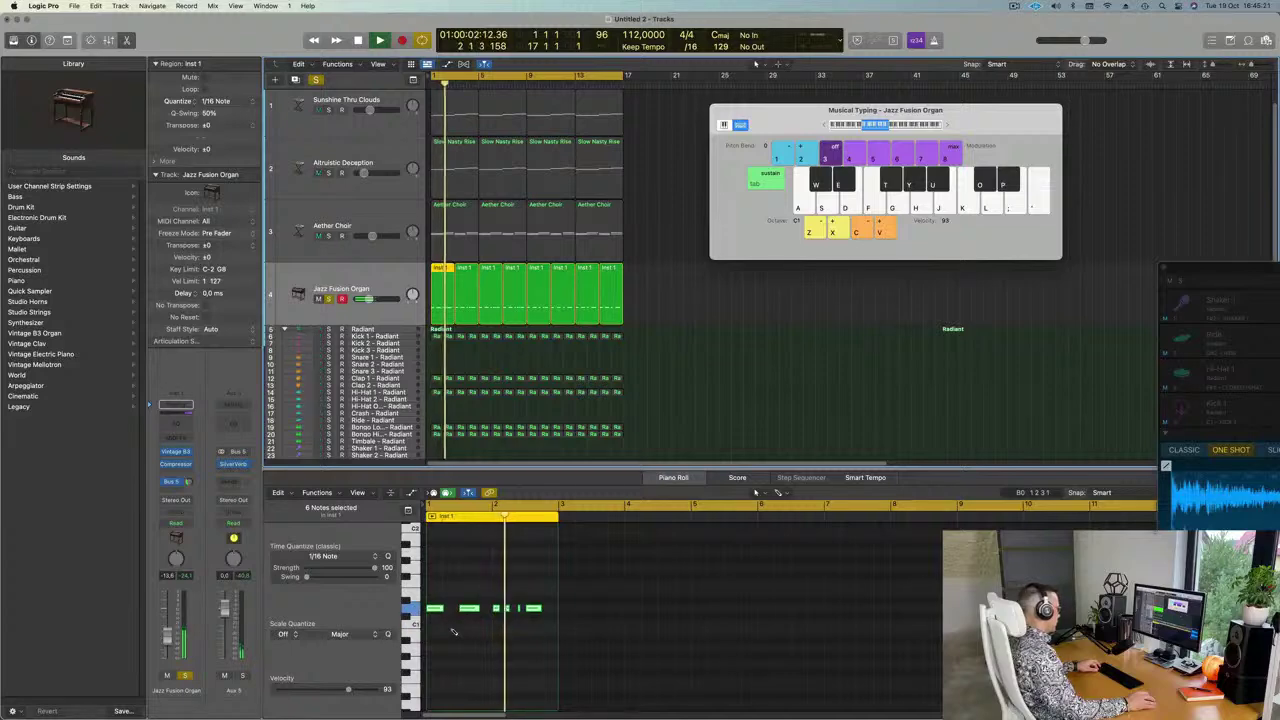
Raise all notes of the first organ region one octave to D2 and replay the soloed track from the start
{"action": "left_click_drag", "start_coordinate": [428, 617], "coordinate": [553, 622]}
{"action": "key", "text": "super+z"}
{"action": "scroll", "coordinate": [493, 626], "scroll_direction": "up", "scroll_amount": 4}
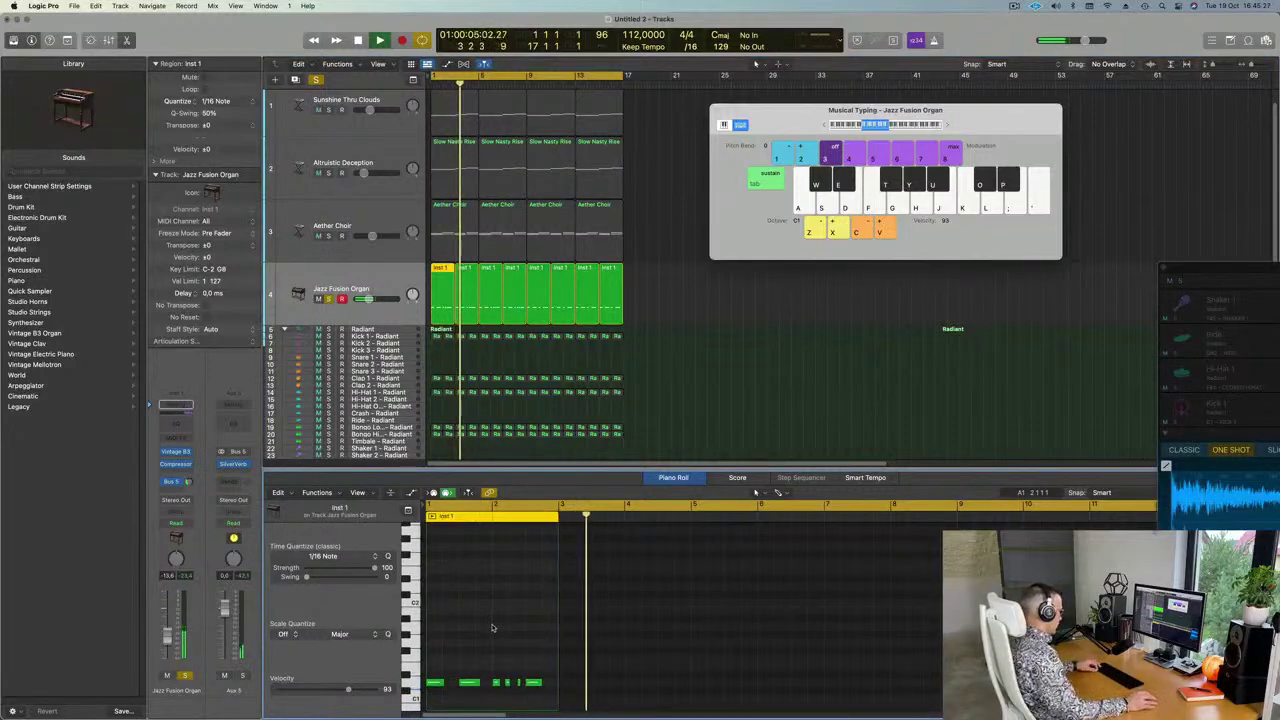
{"action": "scroll", "coordinate": [492, 627], "scroll_direction": "down", "scroll_amount": 3}
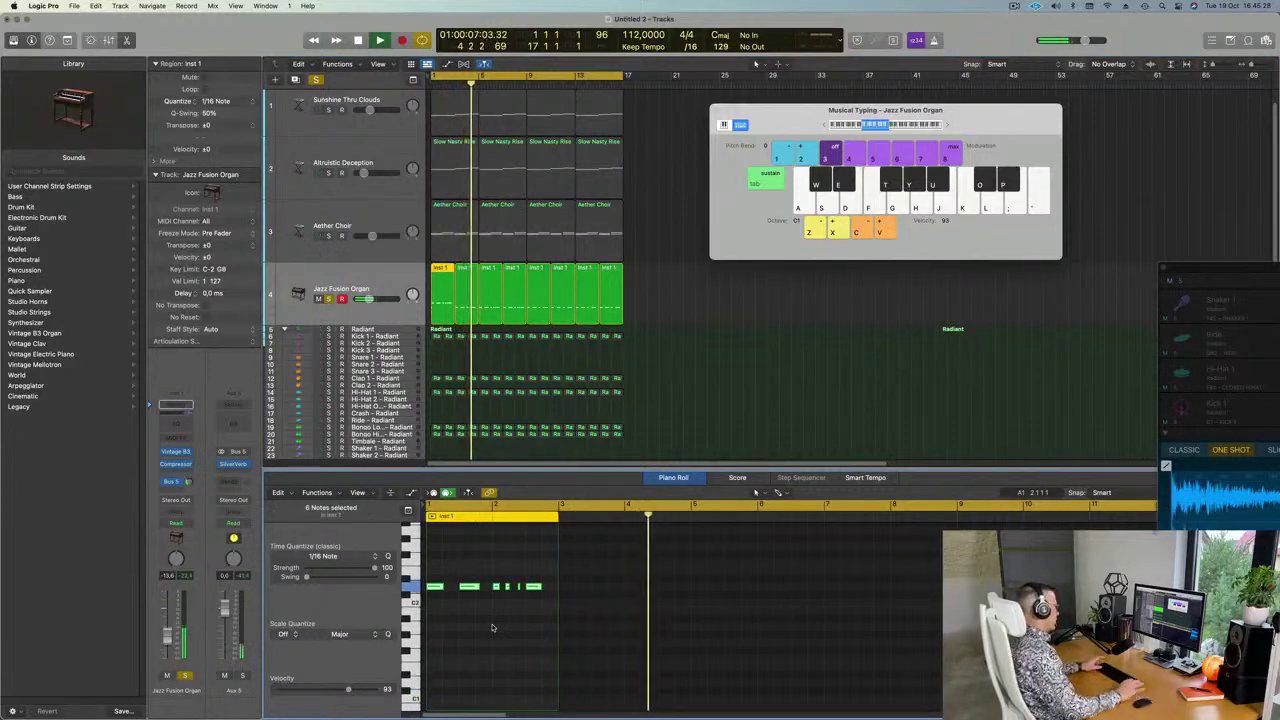
{"action": "key", "text": "Return"}
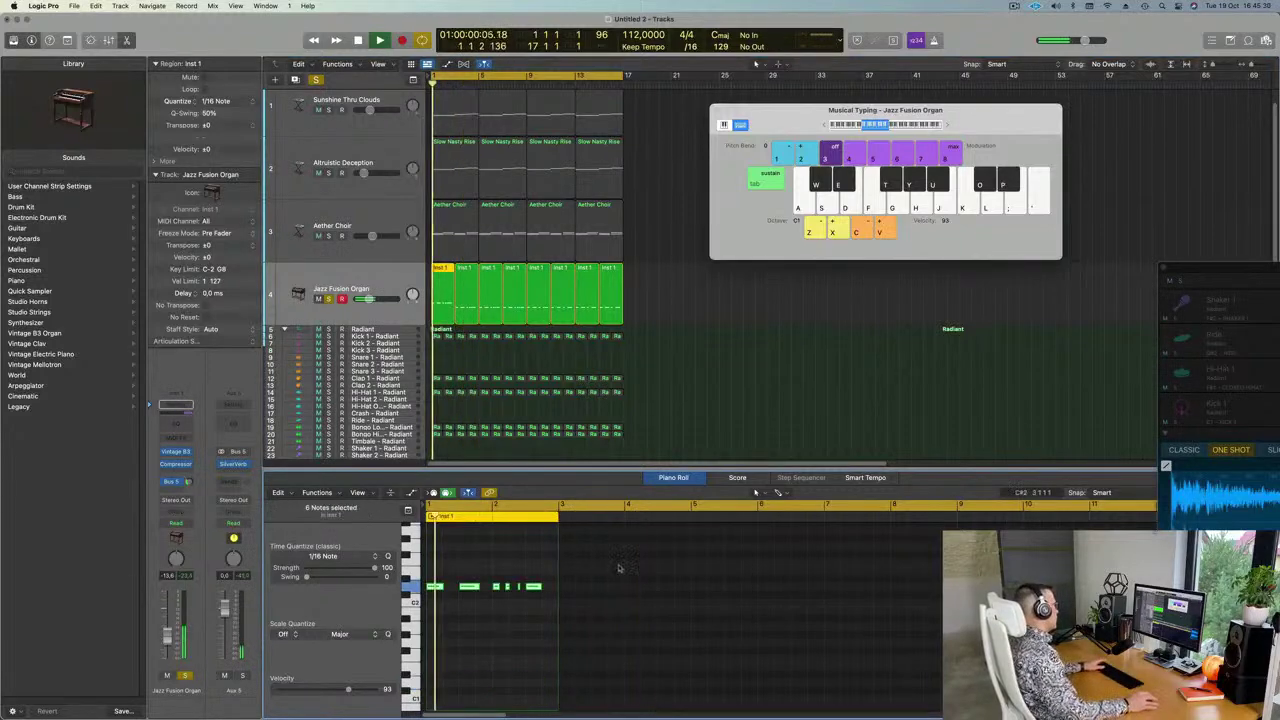
Unsolo the Jazz Fusion Organ track, replay the loop from the start with the other tracks, and clear the region selection
{"action": "left_click", "coordinate": [468, 278]}
{"action": "key", "text": "Return"}
{"action": "left_click", "coordinate": [345, 280]}
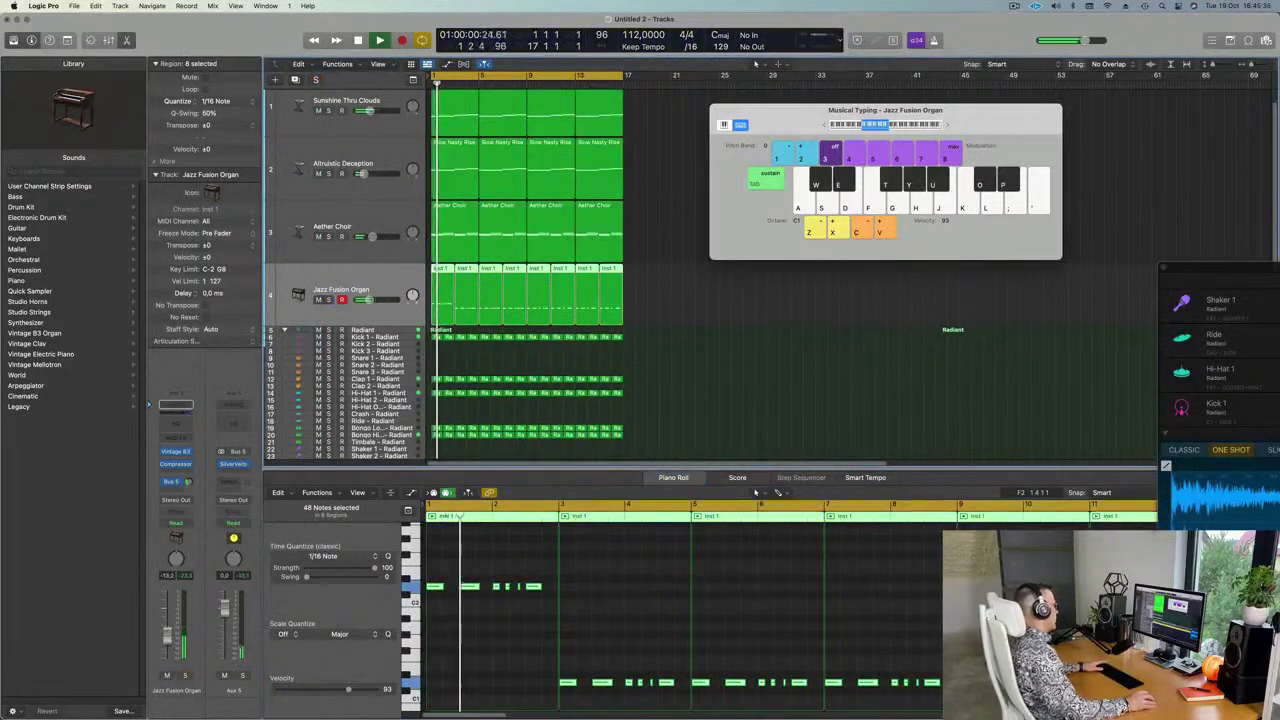
{"action": "key", "text": "Return"}
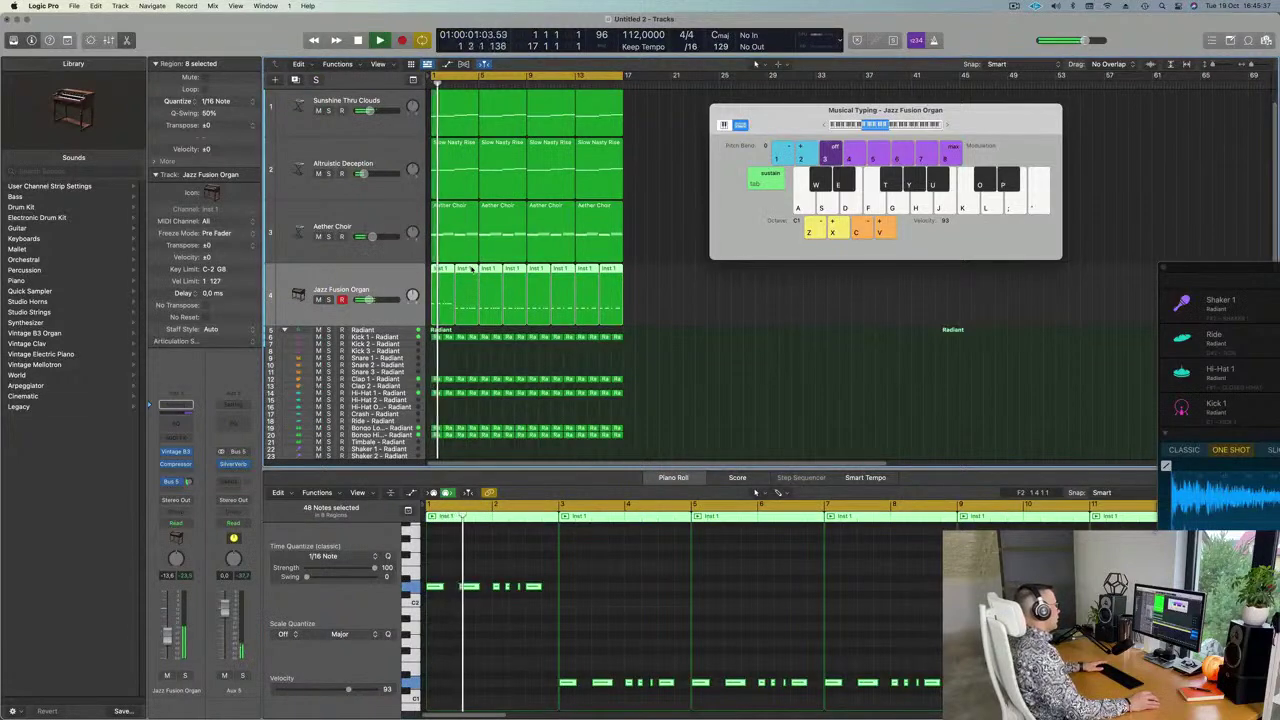
{"action": "key", "text": "shift+super+a"}
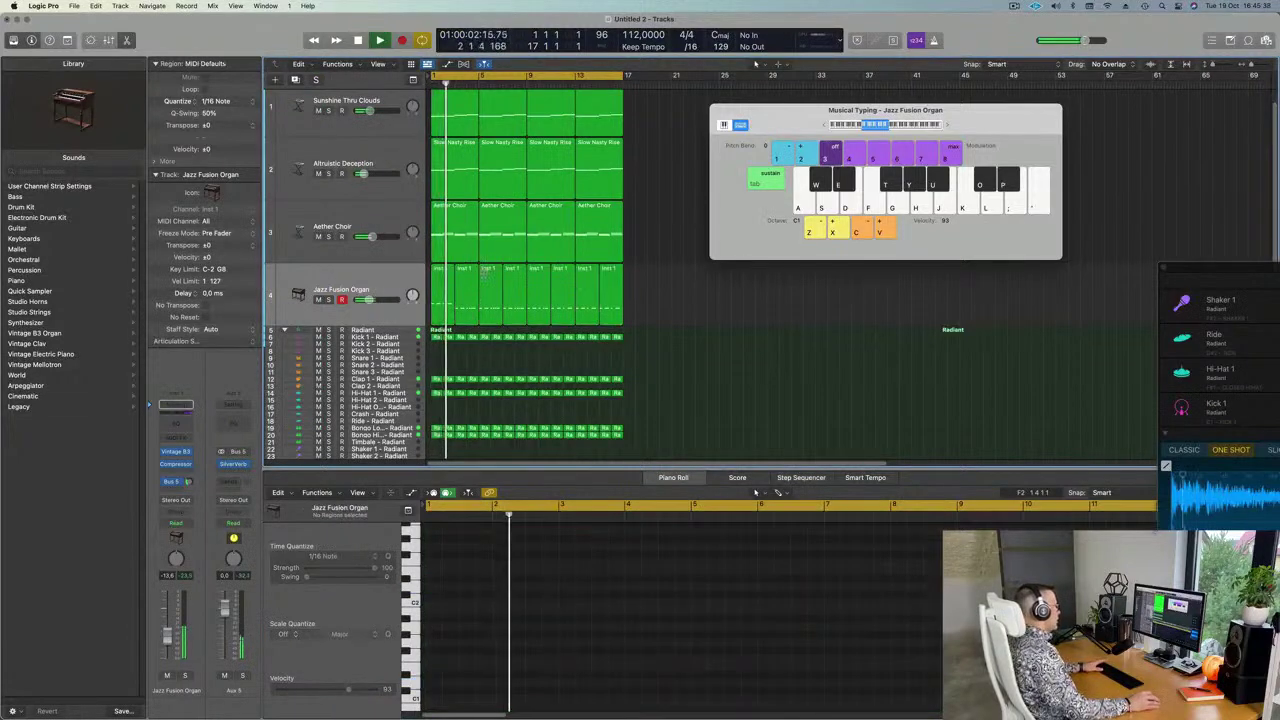
Transpose the second organ region's first two notes to E2 and its last four to F2 and replay the loop from the start
{"action": "left_click", "coordinate": [470, 270]}
{"action": "left_click", "coordinate": [632, 653]}
{"action": "key", "text": "super+a"}
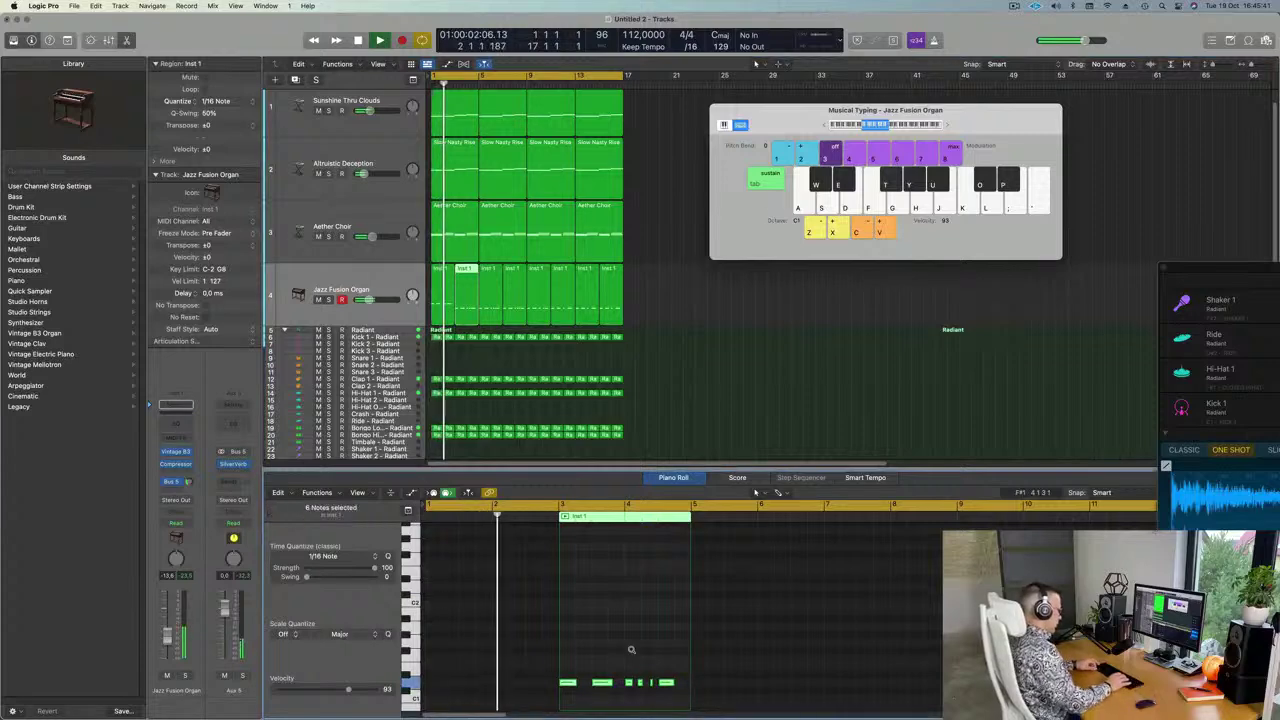
{"action": "key", "text": "alt+shift+Up"}
{"action": "scroll", "coordinate": [610, 630], "scroll_direction": "up", "scroll_amount": 2}
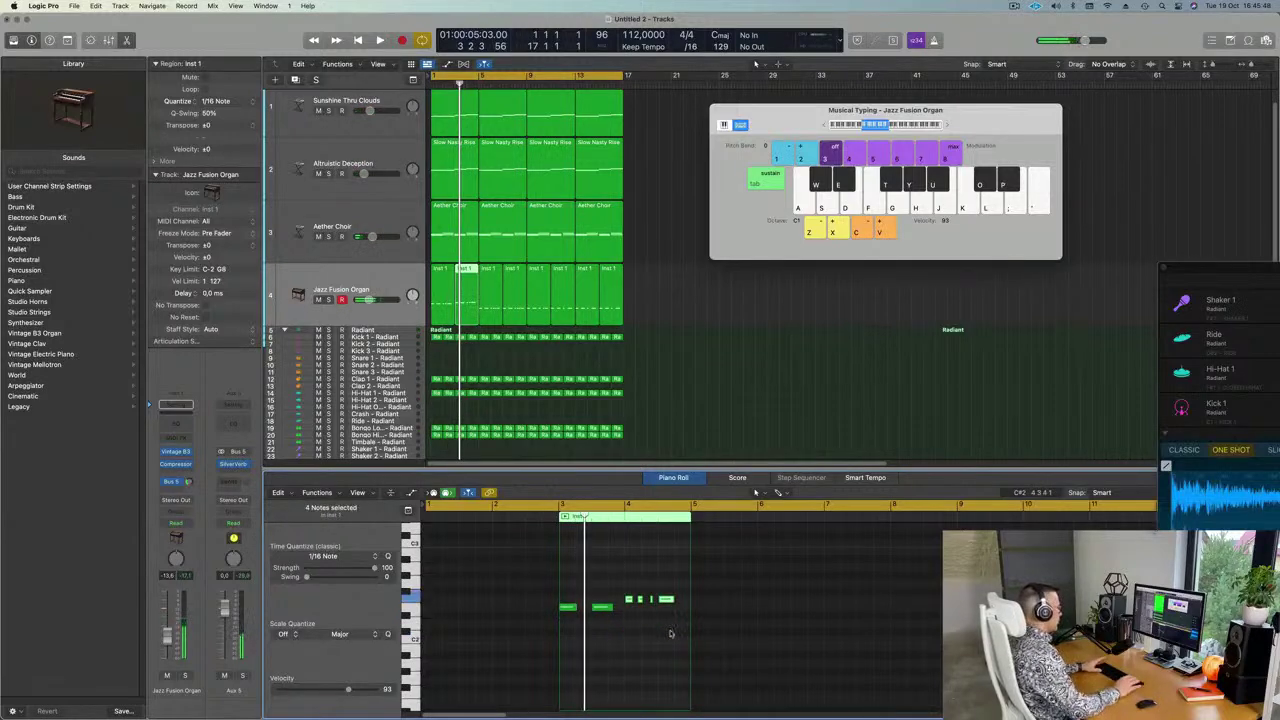
{"action": "key", "text": "Return"}
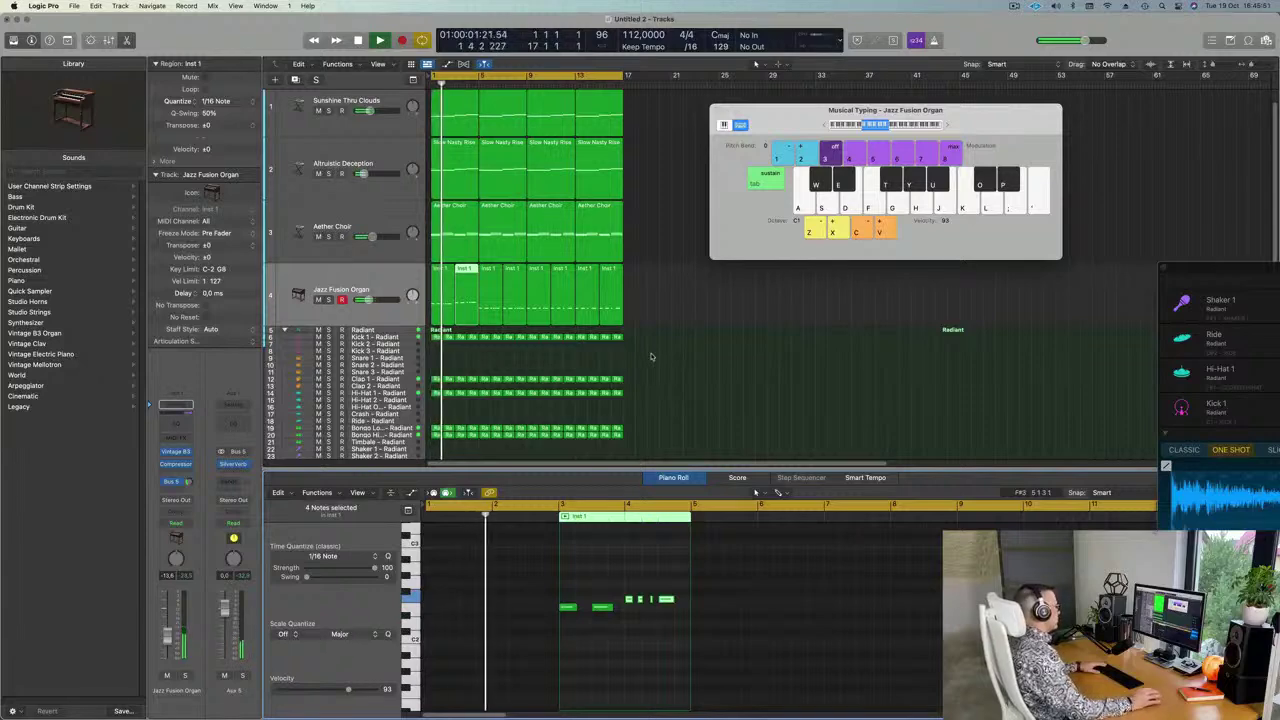
{"action": "scroll", "coordinate": [654, 363], "scroll_direction": "up", "scroll_amount": 3}
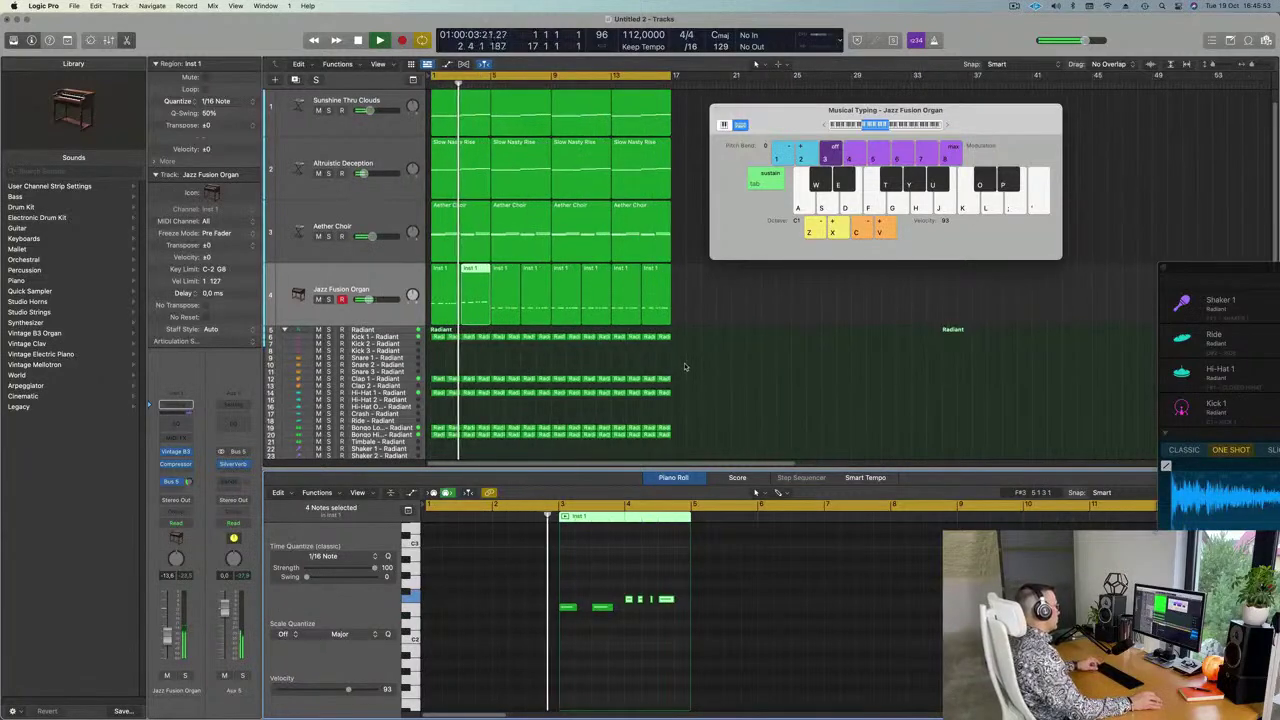
{"action": "scroll", "coordinate": [685, 367], "scroll_direction": "down", "scroll_amount": 2}
{"action": "scroll", "coordinate": [670, 365], "scroll_direction": "up", "scroll_amount": 3}
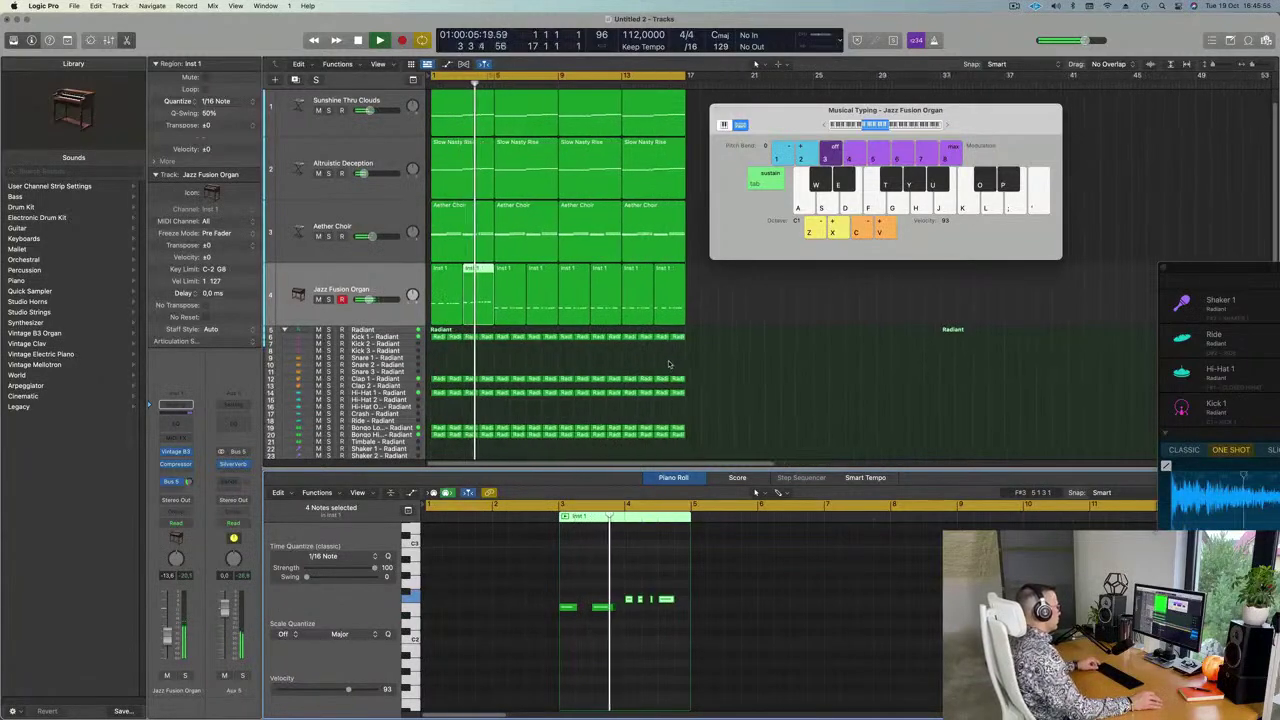
{"action": "key", "text": "super+Left"}
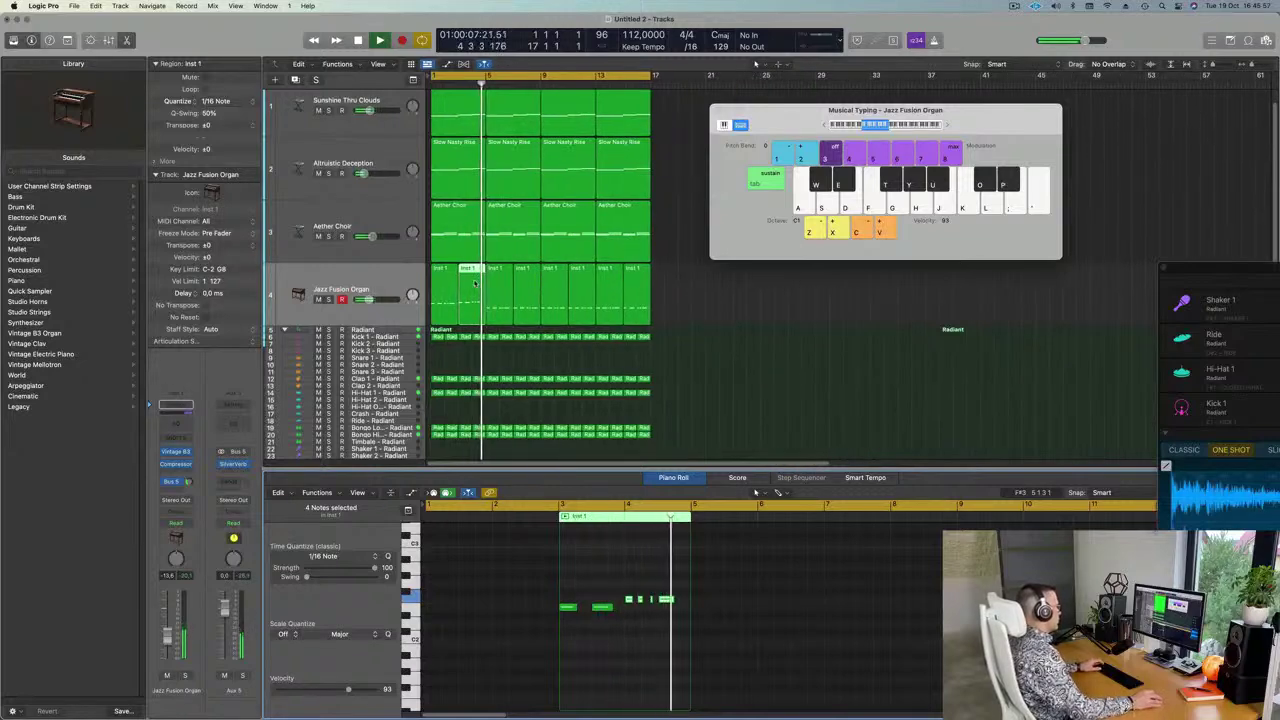
Compare with the first Slow Nasty Rise region, and raise the second organ region's first two notes to F2 and last four to G2
{"action": "left_click", "coordinate": [468, 172]}
{"action": "key", "text": "space"}
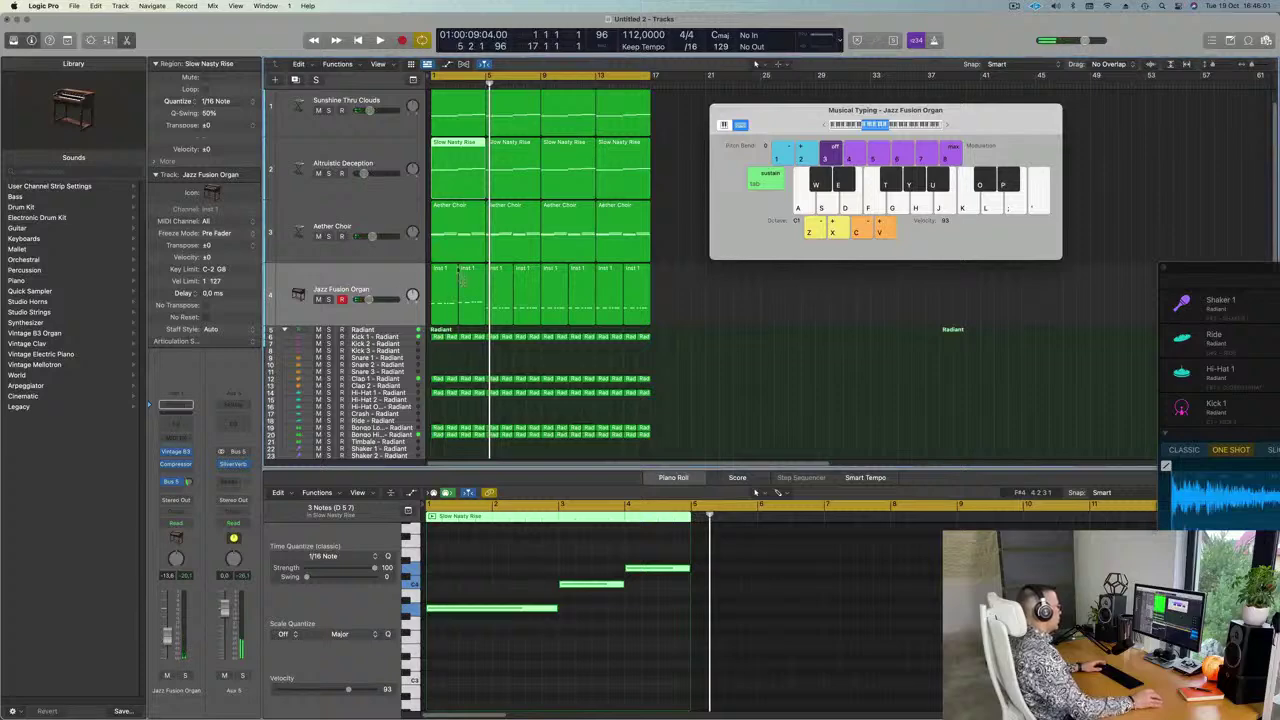
{"action": "left_click", "coordinate": [471, 298]}
{"action": "left_click_drag", "start_coordinate": [570, 594], "coordinate": [682, 600]}
{"action": "key", "text": "Return"}
{"action": "key", "text": "space"}
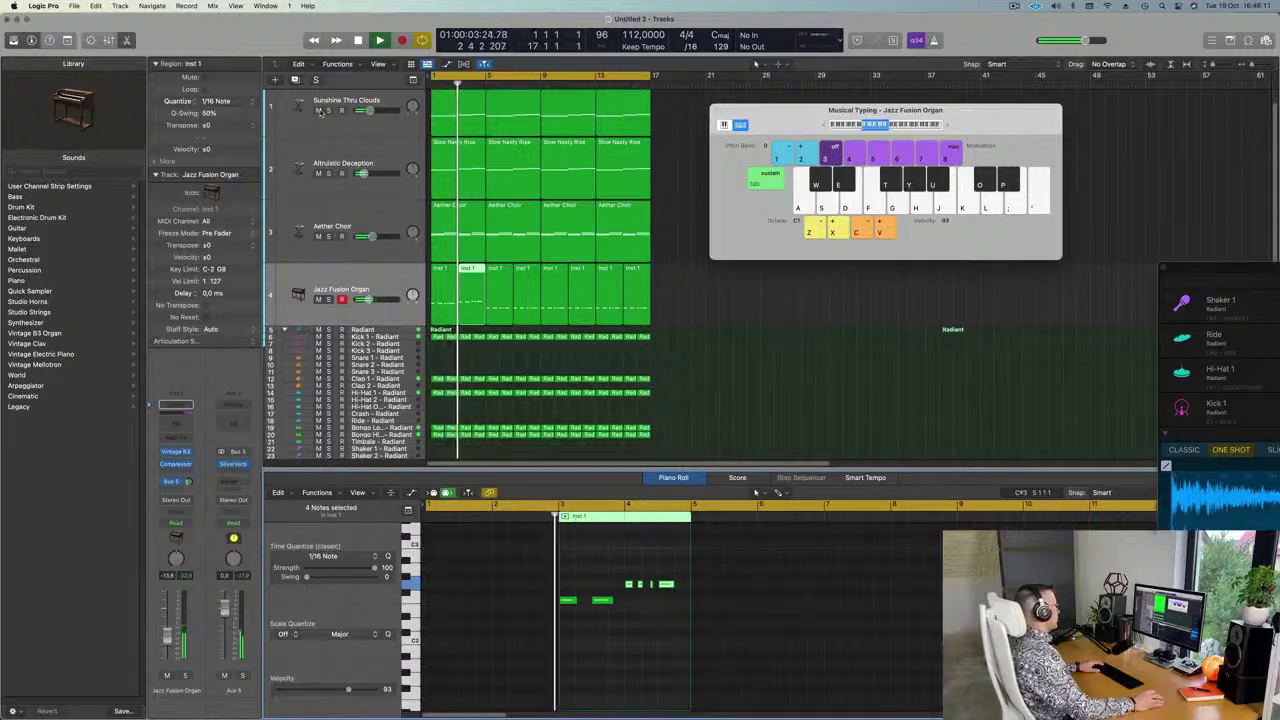
Mute the Altruistic Deception and Aether Choir tracks and replay the loop from the start to hear the organ riff more clearly
{"action": "left_click", "coordinate": [318, 173]}
{"action": "left_click", "coordinate": [318, 236]}
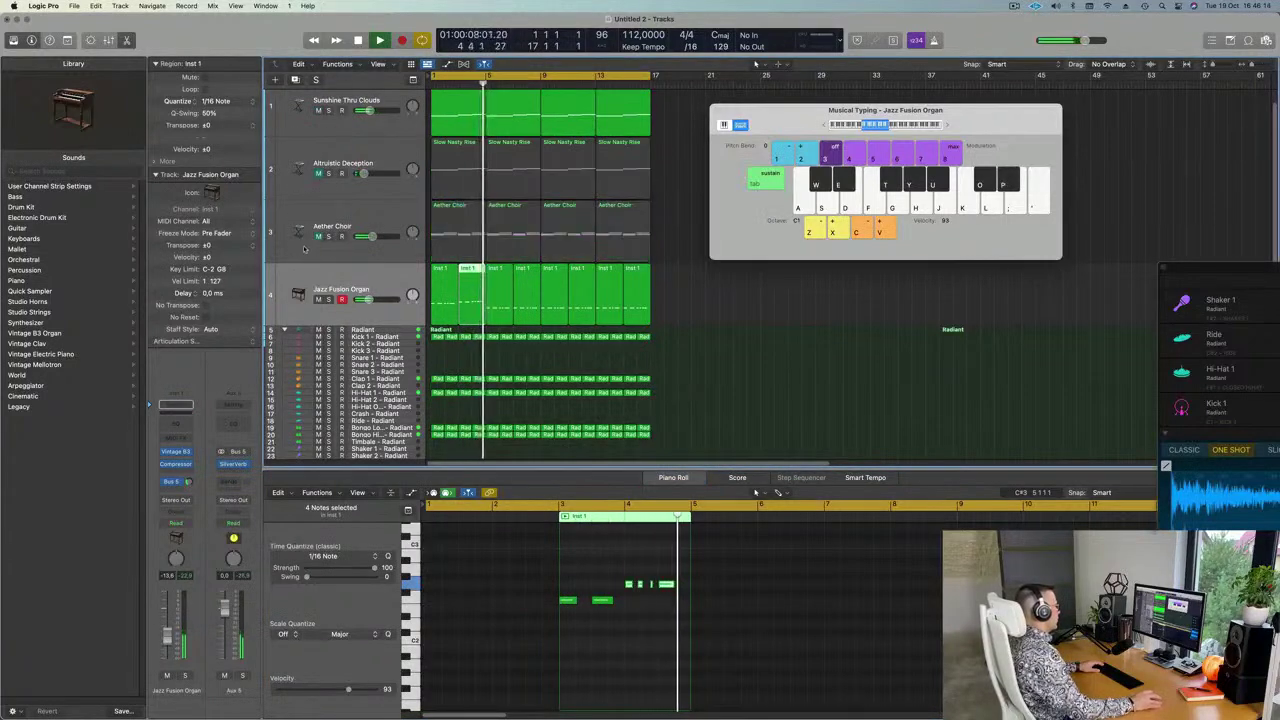
{"action": "key", "text": "Return"}
{"action": "scroll", "coordinate": [695, 327], "scroll_direction": "down", "scroll_amount": 1}
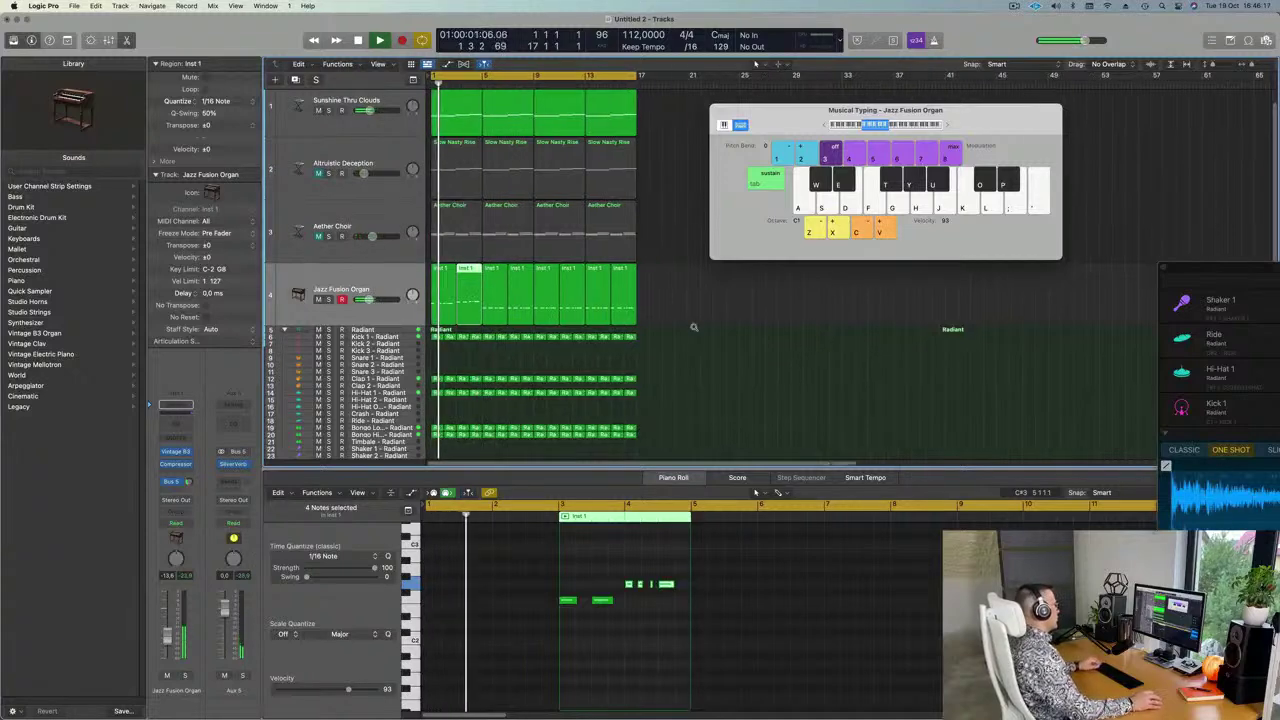
{"action": "scroll", "coordinate": [700, 330], "scroll_direction": "up", "scroll_amount": 3}
{"action": "scroll", "coordinate": [718, 330], "scroll_direction": "up", "scroll_amount": 2}
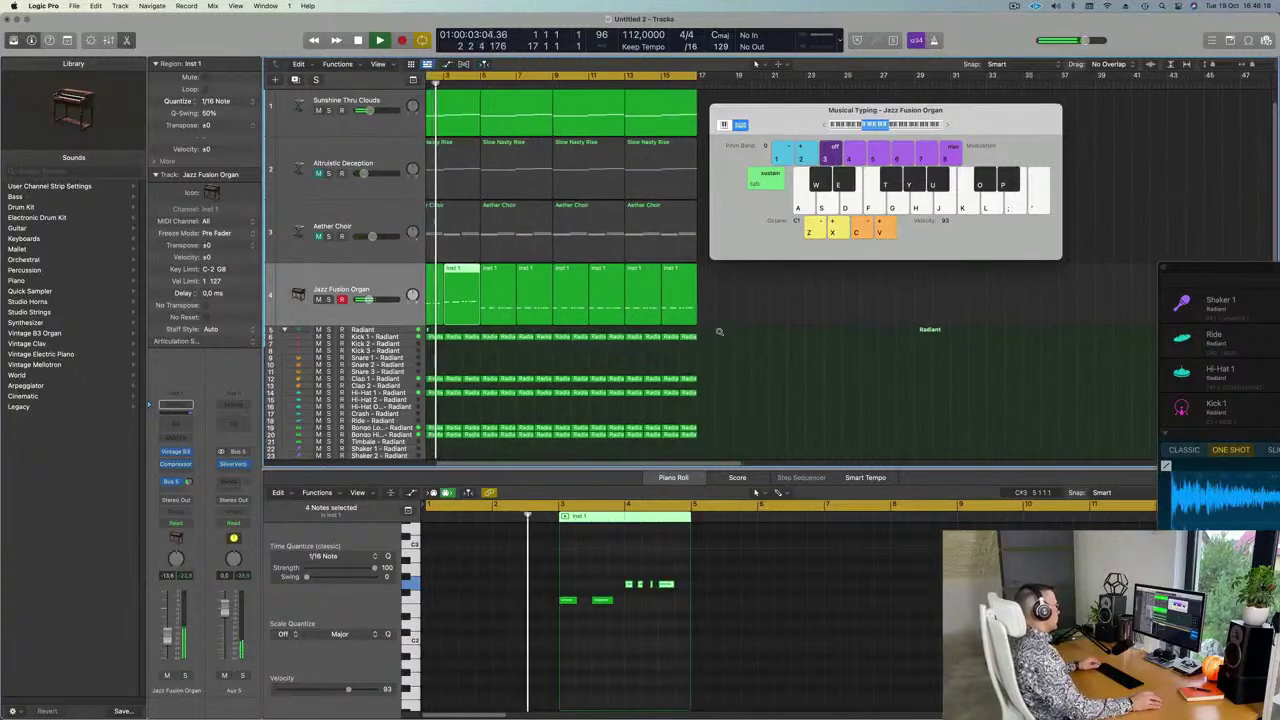
{"action": "scroll", "coordinate": [722, 330], "scroll_direction": "down", "scroll_amount": 3}
{"action": "scroll", "coordinate": [750, 331], "scroll_direction": "up", "scroll_amount": 2}
{"action": "scroll", "coordinate": [751, 331], "scroll_direction": "left", "scroll_amount": 1}
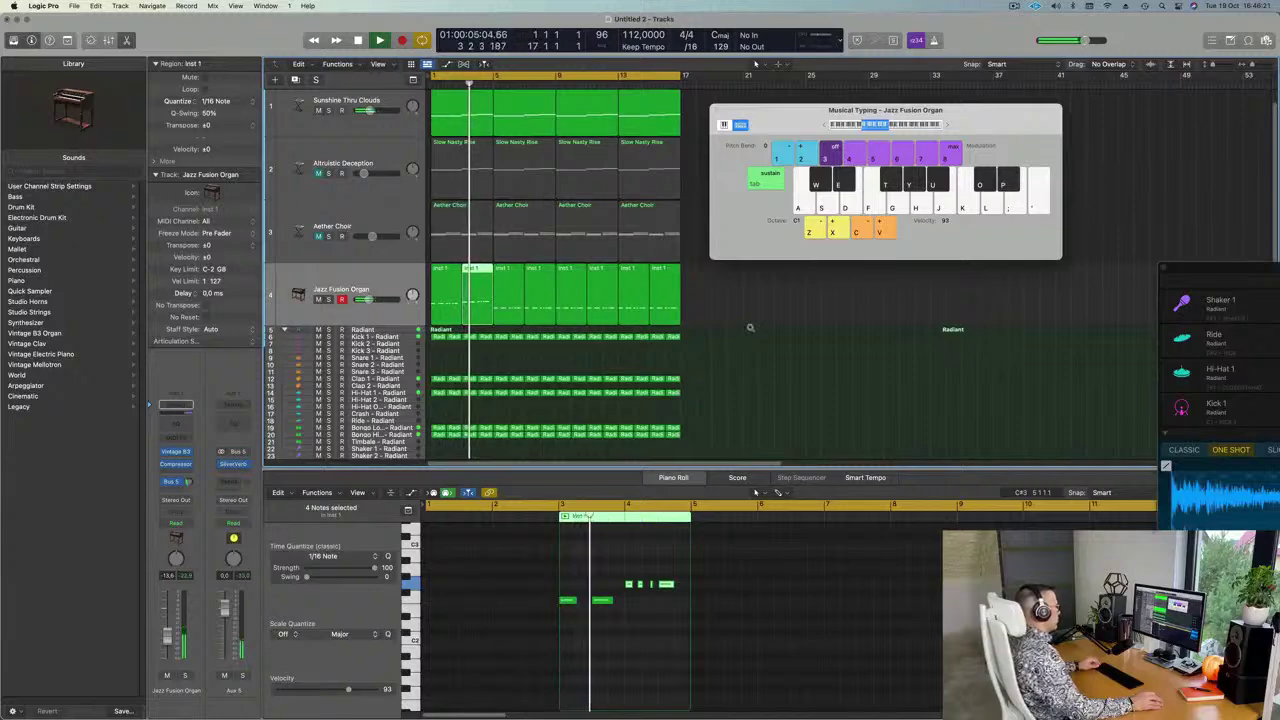
{"action": "scroll", "coordinate": [751, 330], "scroll_direction": "up", "scroll_amount": 2}
{"action": "scroll", "coordinate": [751, 330], "scroll_direction": "up", "scroll_amount": 3}
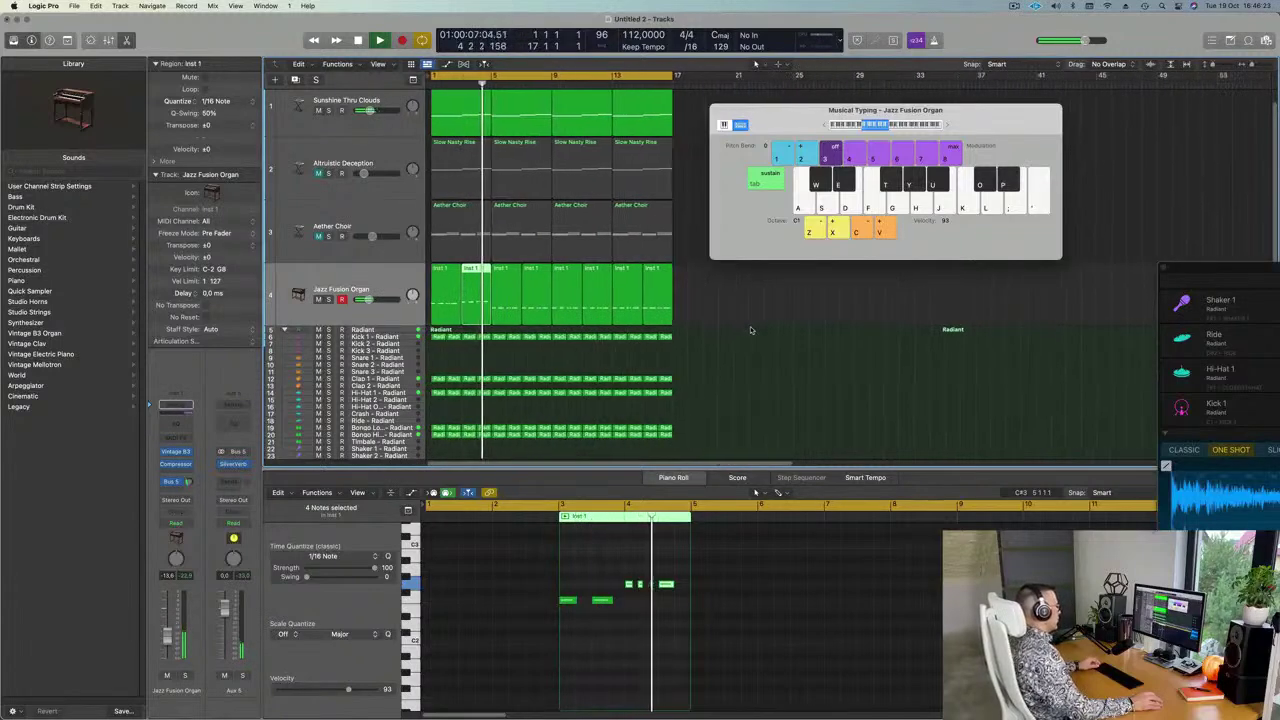
{"action": "key", "text": "space"}
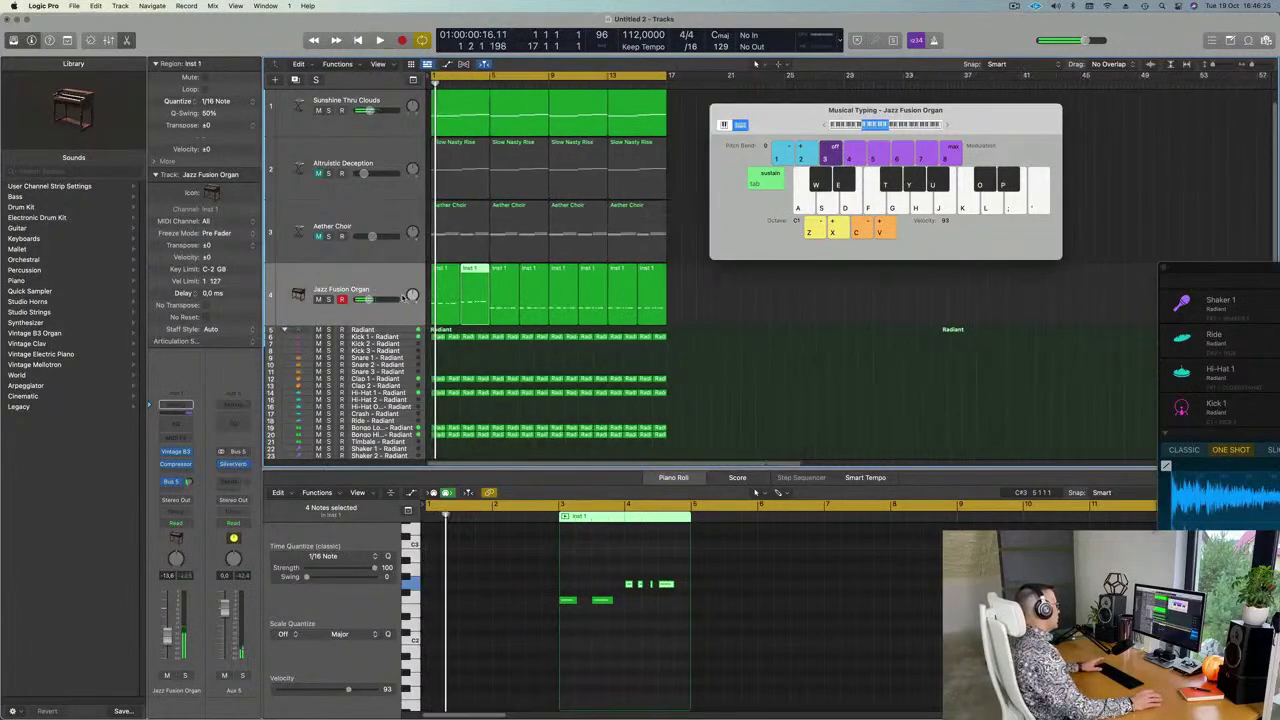
Delete the six repeated organ regions after bar 5, keeping the first two regions selected
{"action": "left_click_drag", "start_coordinate": [712, 307], "coordinate": [415, 315]}
{"action": "key", "text": "BackSpace"}
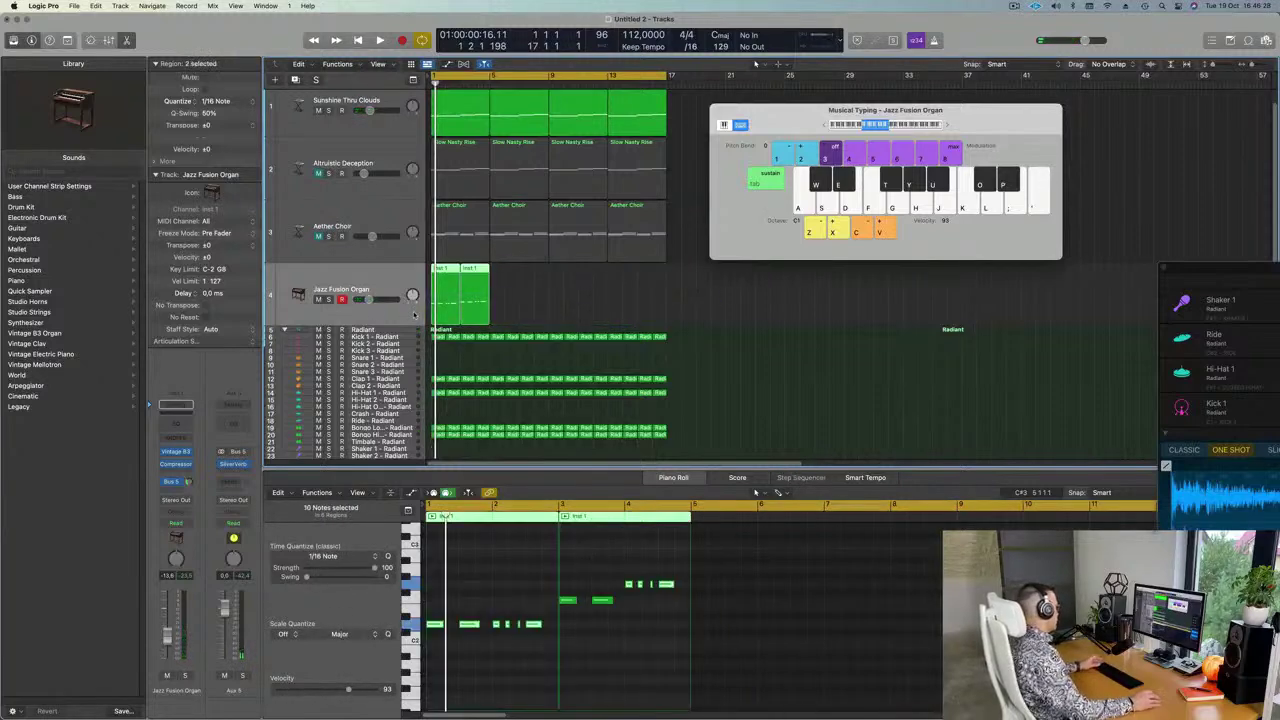
{"action": "key", "text": "space"}
Replace the organ track's Vintage B3 instrument with stereo Alchemy and load the Calm And Storm preset from the Organs category
{"action": "left_click", "coordinate": [188, 451]}
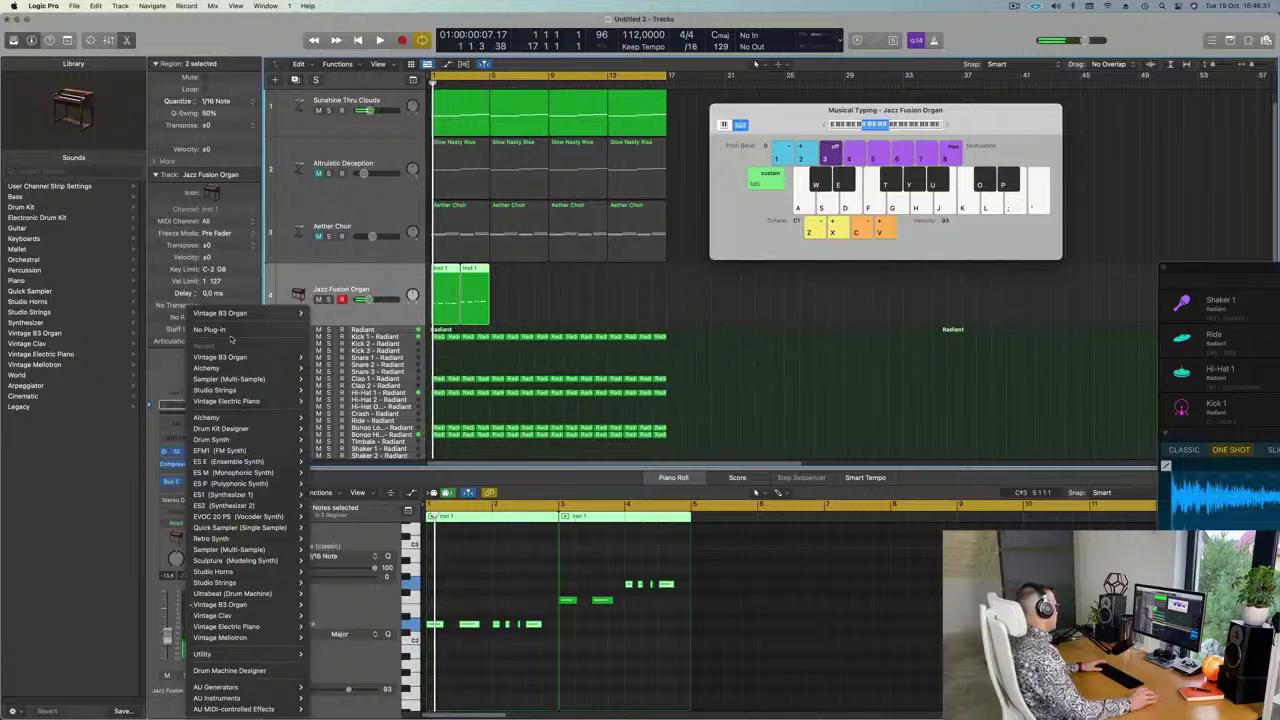
{"action": "mouse_move", "coordinate": [229, 372]}
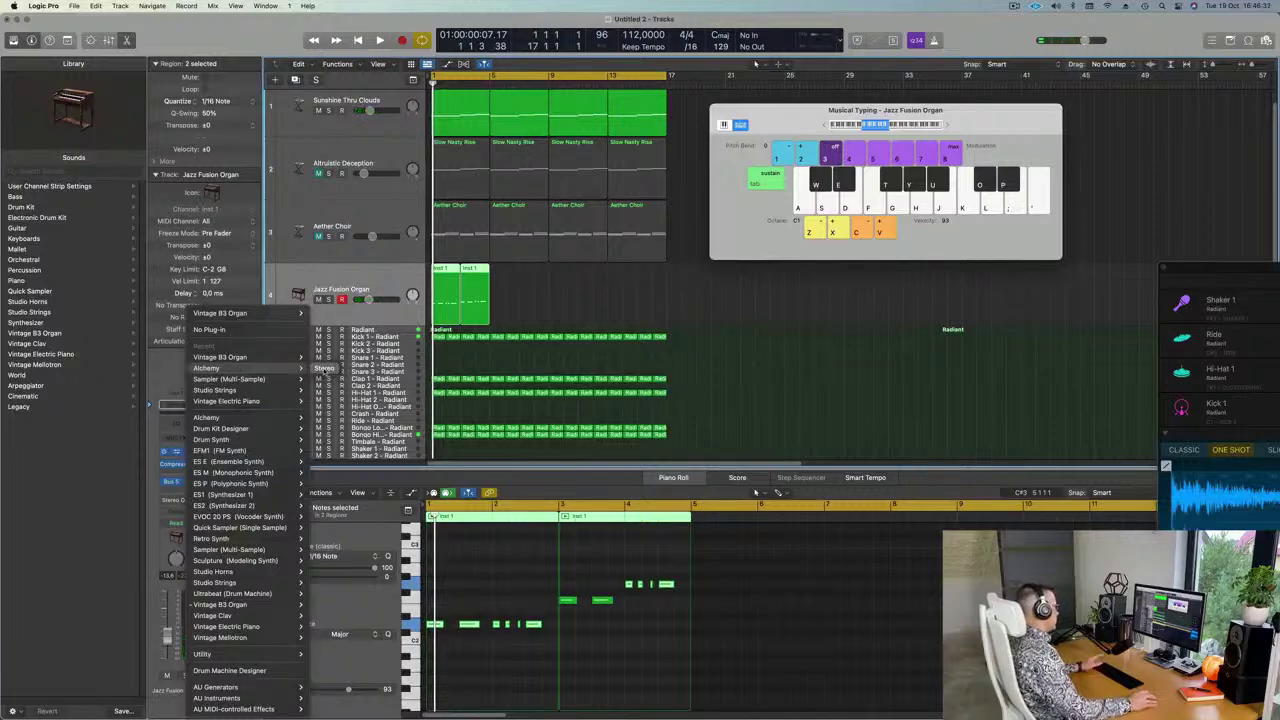
{"action": "left_click", "coordinate": [324, 369]}
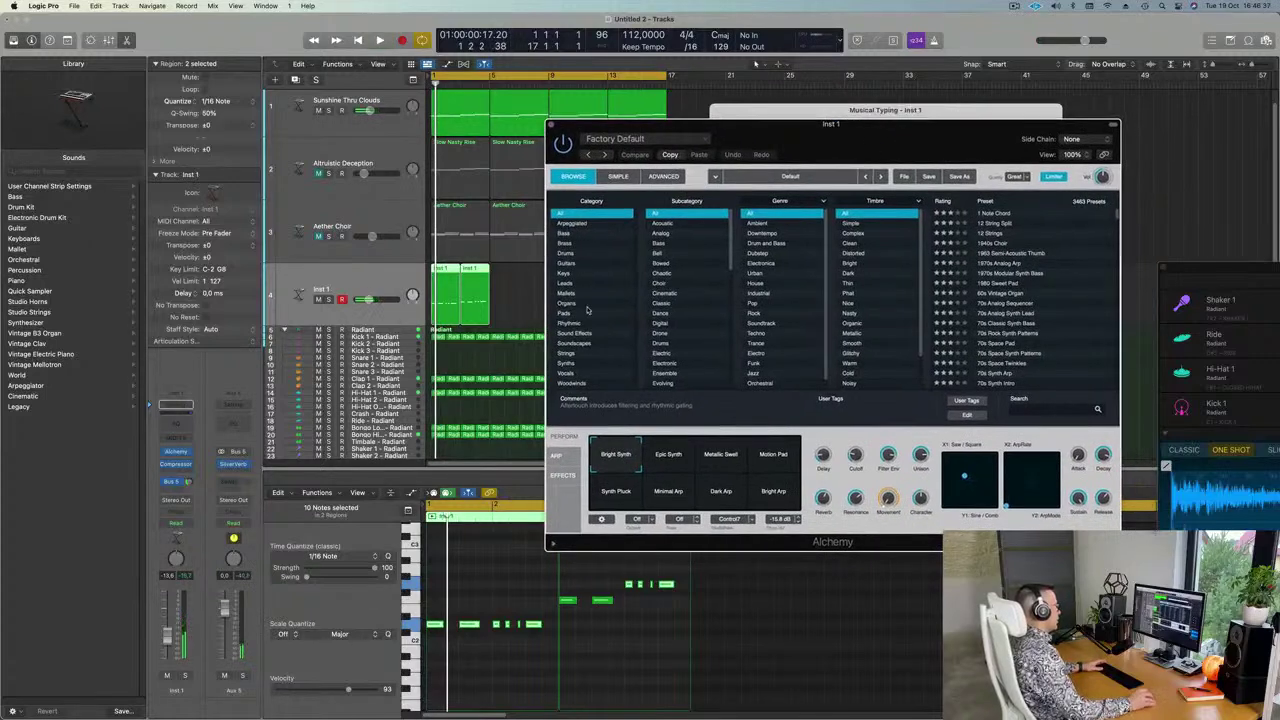
{"action": "left_click", "coordinate": [570, 303]}
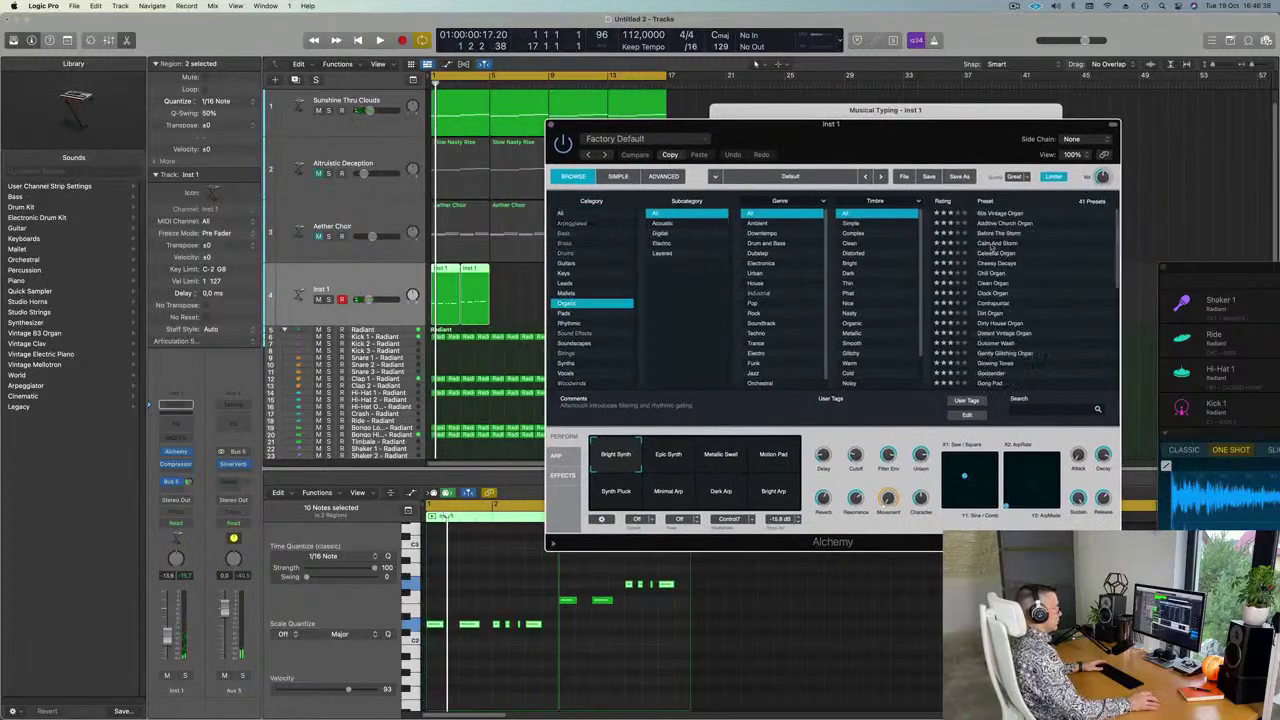
{"action": "key", "text": "space"}
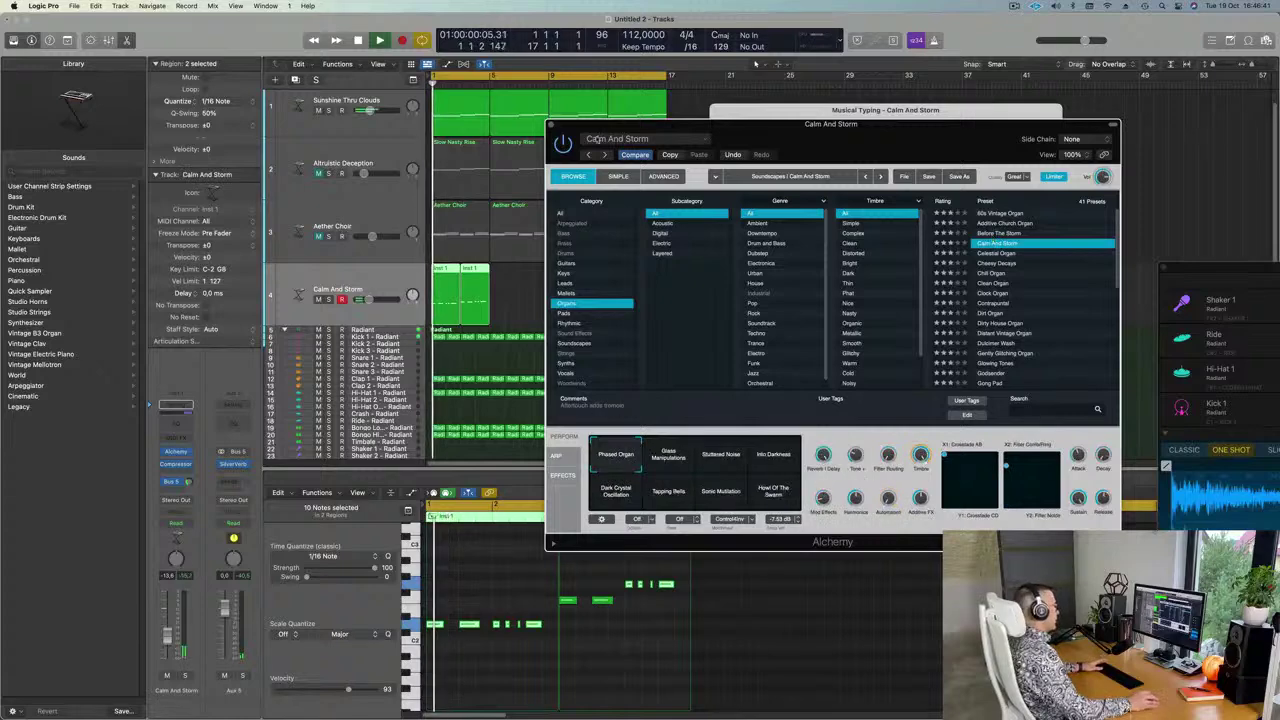
Lower all notes of both organ regions one octave and load Alchemy's Celestial Organ preset during playback
{"action": "left_click", "coordinate": [515, 566]}
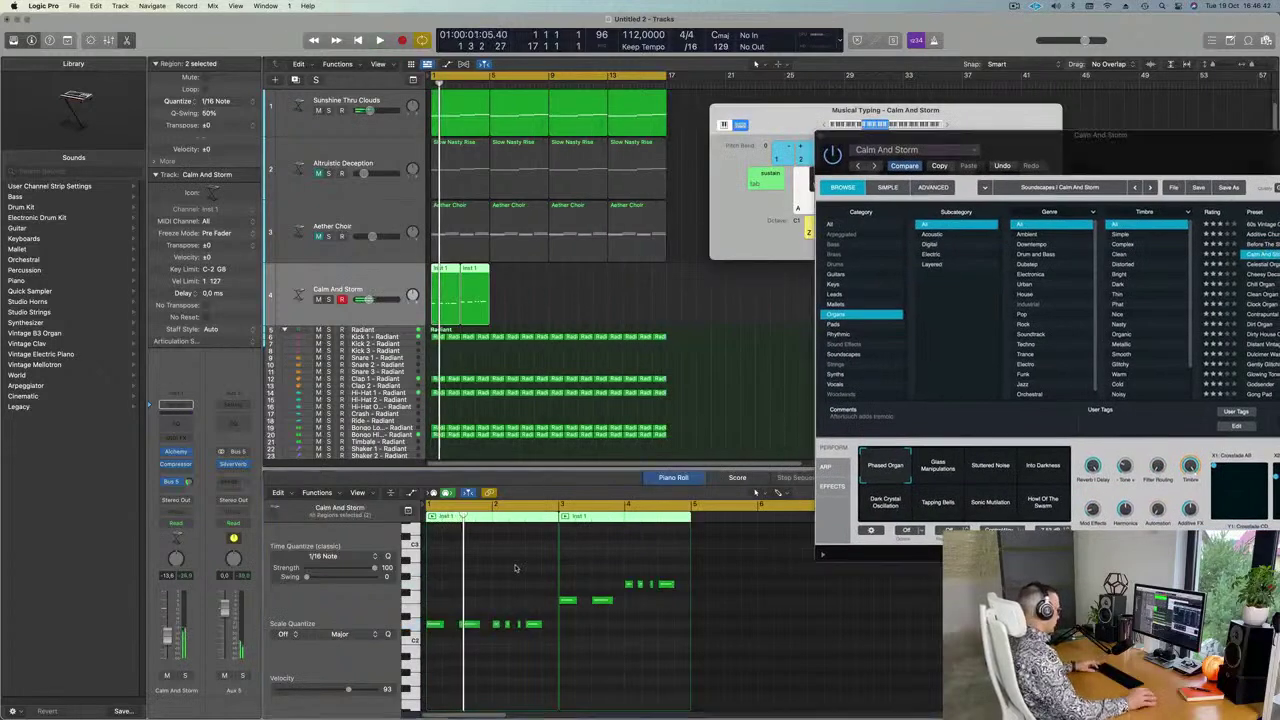
{"action": "key", "text": "alt+shift+Down"}
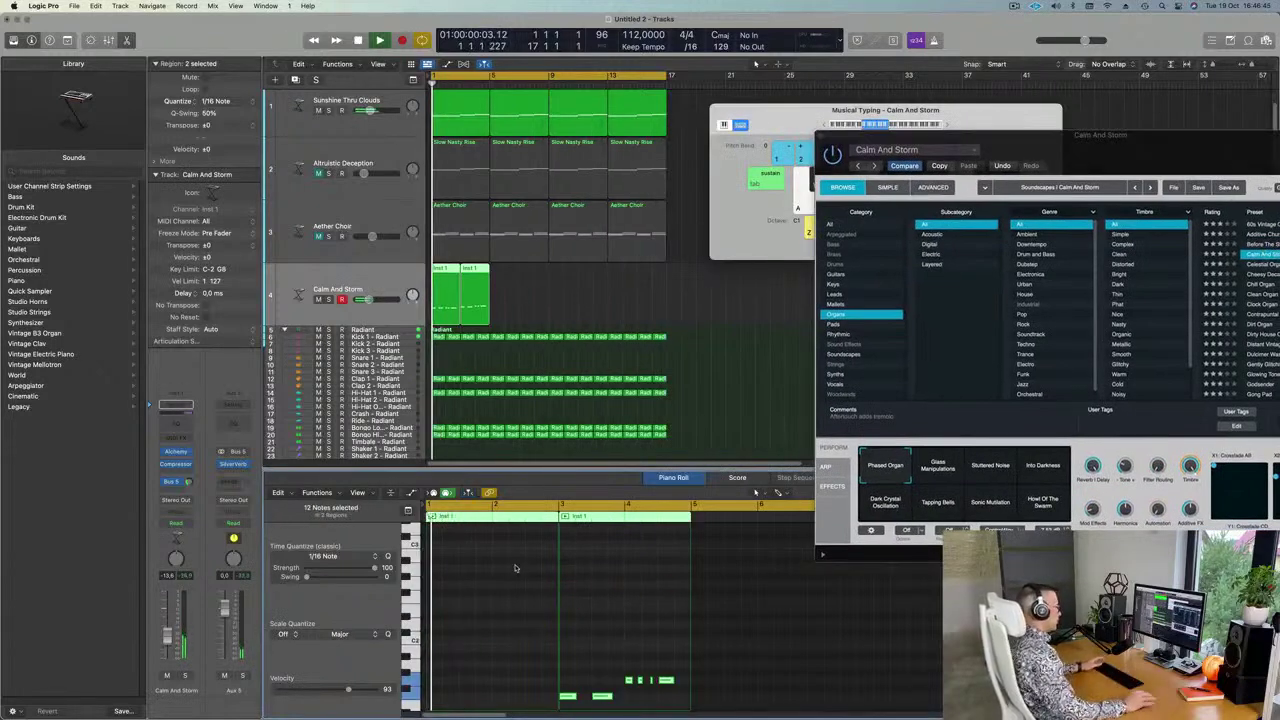
{"action": "left_click_drag", "start_coordinate": [1119, 165], "coordinate": [884, 160]}
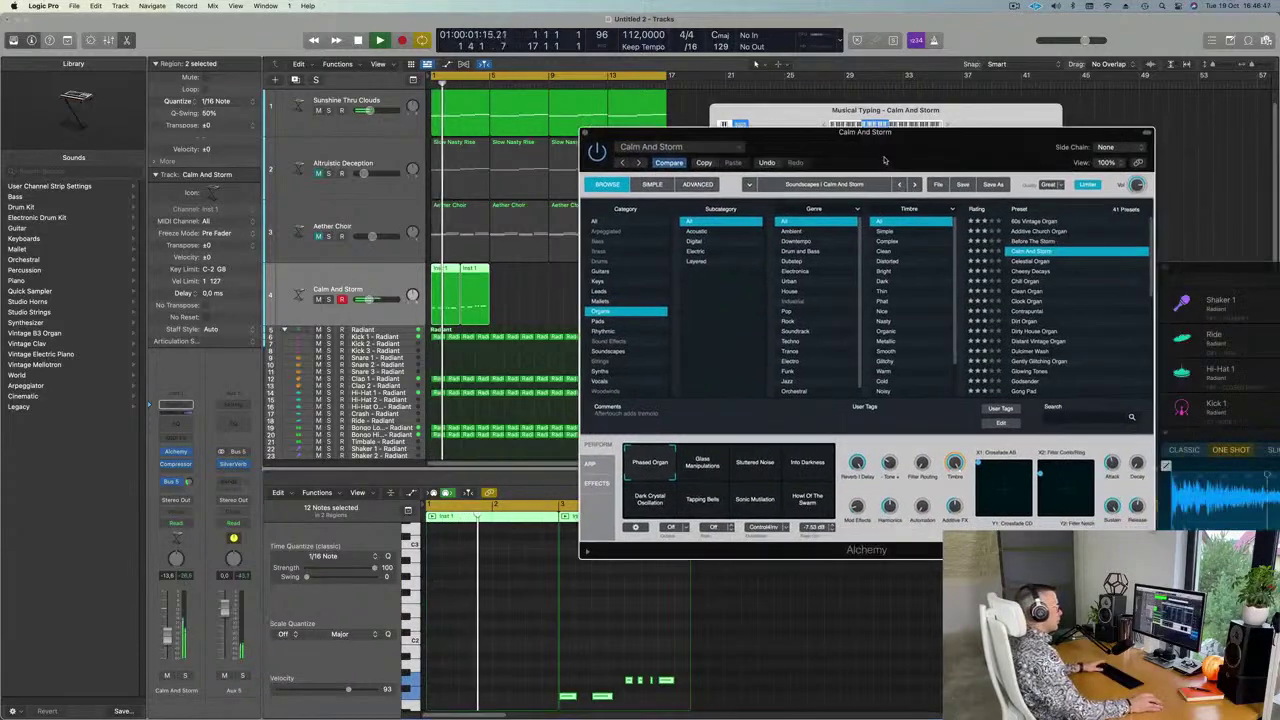
{"action": "left_click", "coordinate": [1045, 261]}
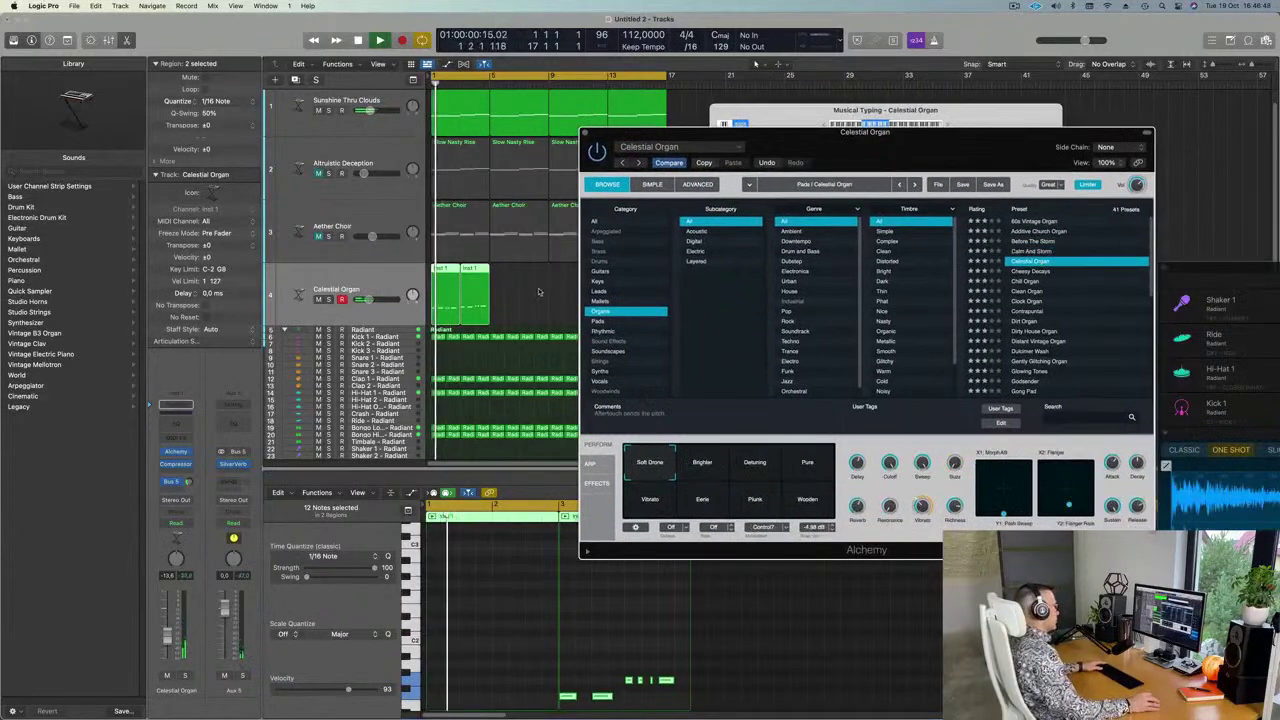
Copy the pair of organ regions repeatedly to fill the loop up to bar 17 and replay it from the start
{"action": "left_click_drag", "start_coordinate": [518, 317], "coordinate": [446, 280]}
{"action": "left_click_drag", "start_coordinate": [795, 144], "coordinate": [1032, 172]}
{"action": "key", "text": "Return"}
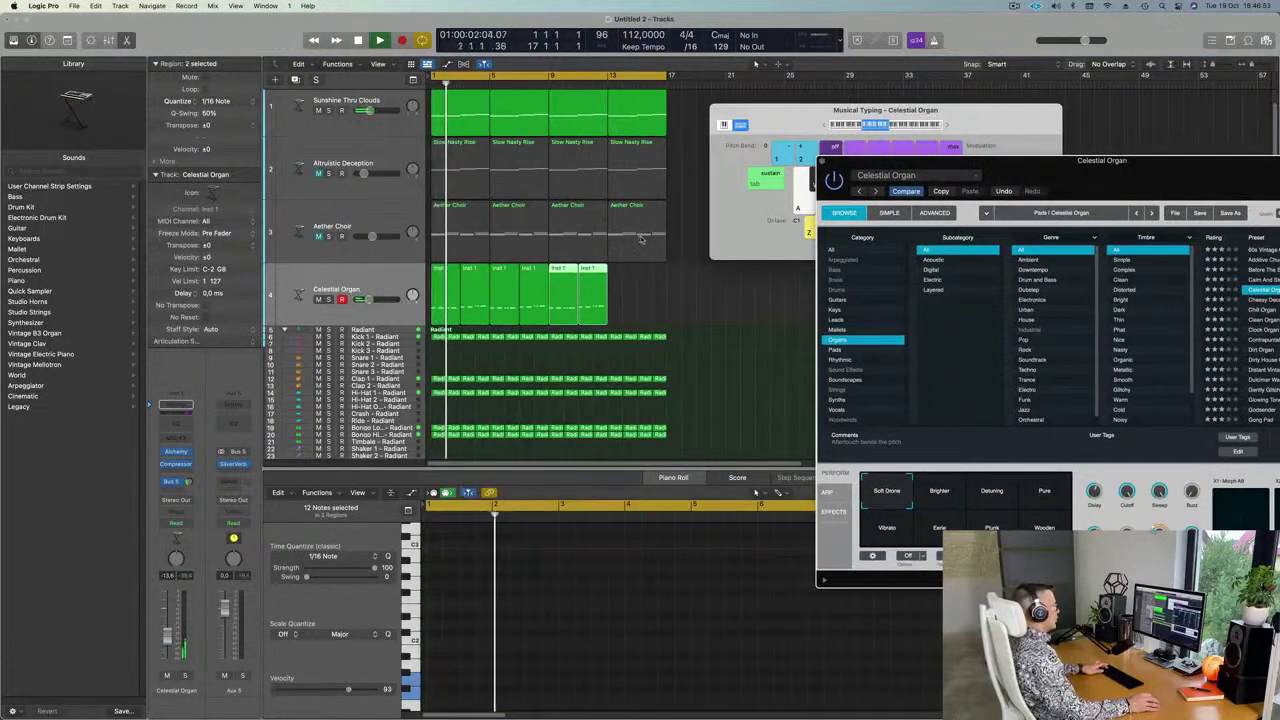
Load Alchemy's Dirt Organ preset, raise the organ track's volume slightly and replay the loop from the start
{"action": "left_click_drag", "start_coordinate": [1120, 185], "coordinate": [924, 181]}
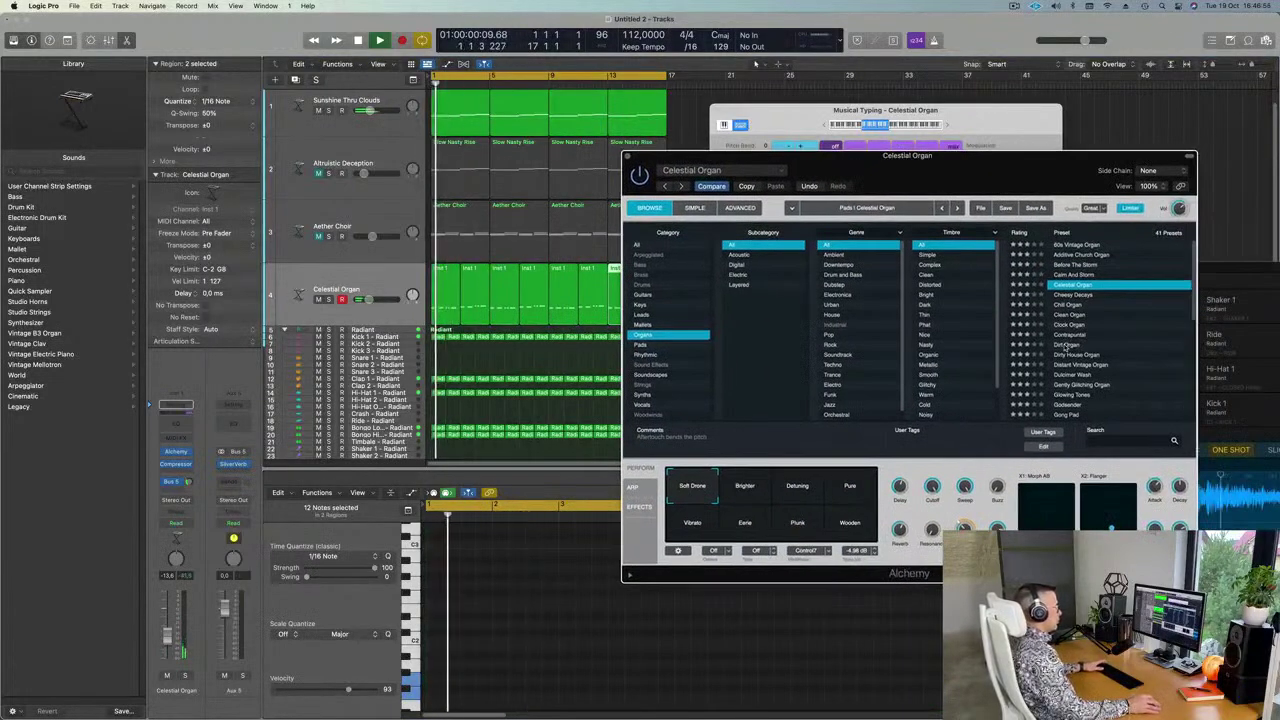
{"action": "left_click", "coordinate": [1068, 345]}
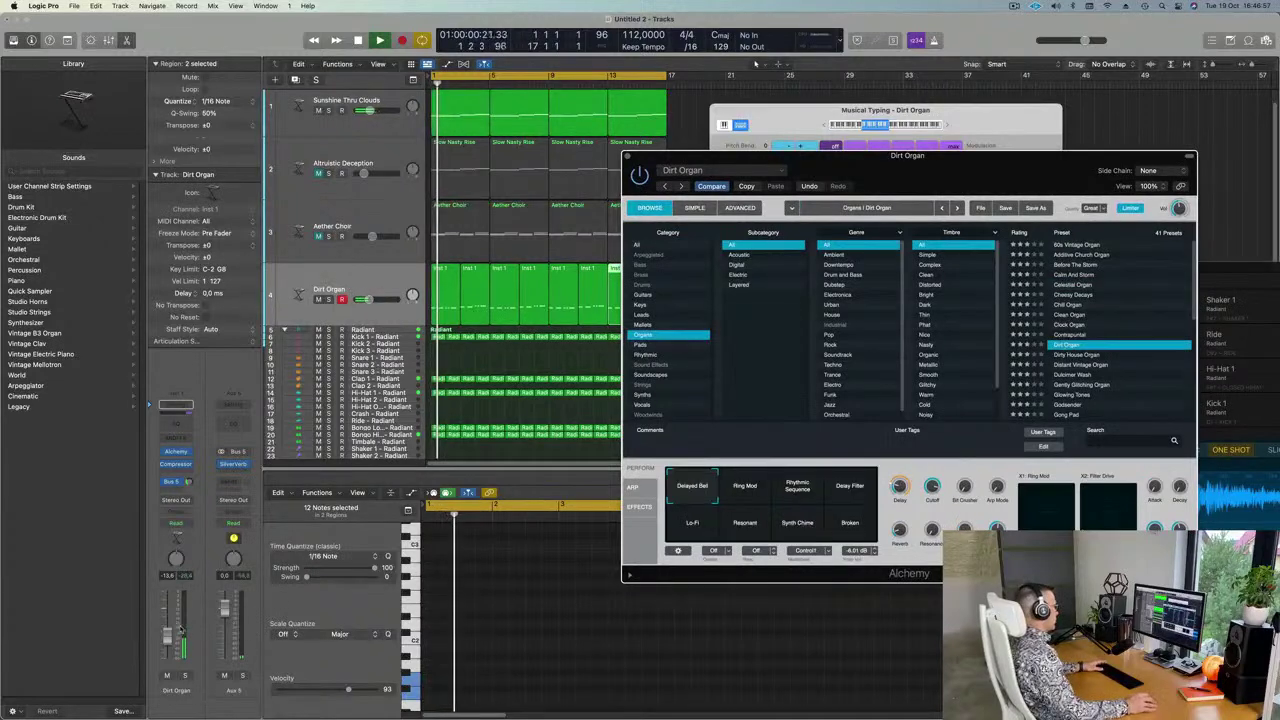
{"action": "left_click_drag", "start_coordinate": [165, 629], "coordinate": [166, 626]}
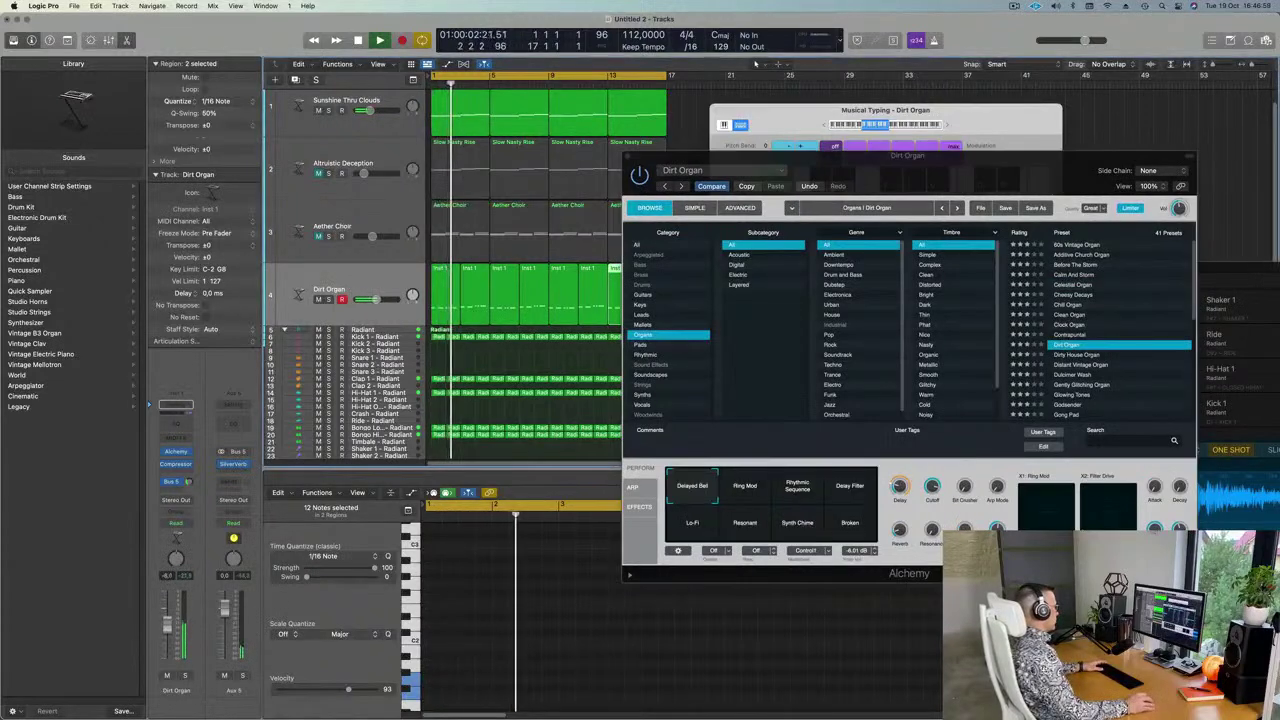
{"action": "key", "text": "Return"}
Audition Alchemy's Dirty House Organ and load Distant Vintage Organ, lowering the organ track's volume to about -14 dB
{"action": "left_click", "coordinate": [1057, 357]}
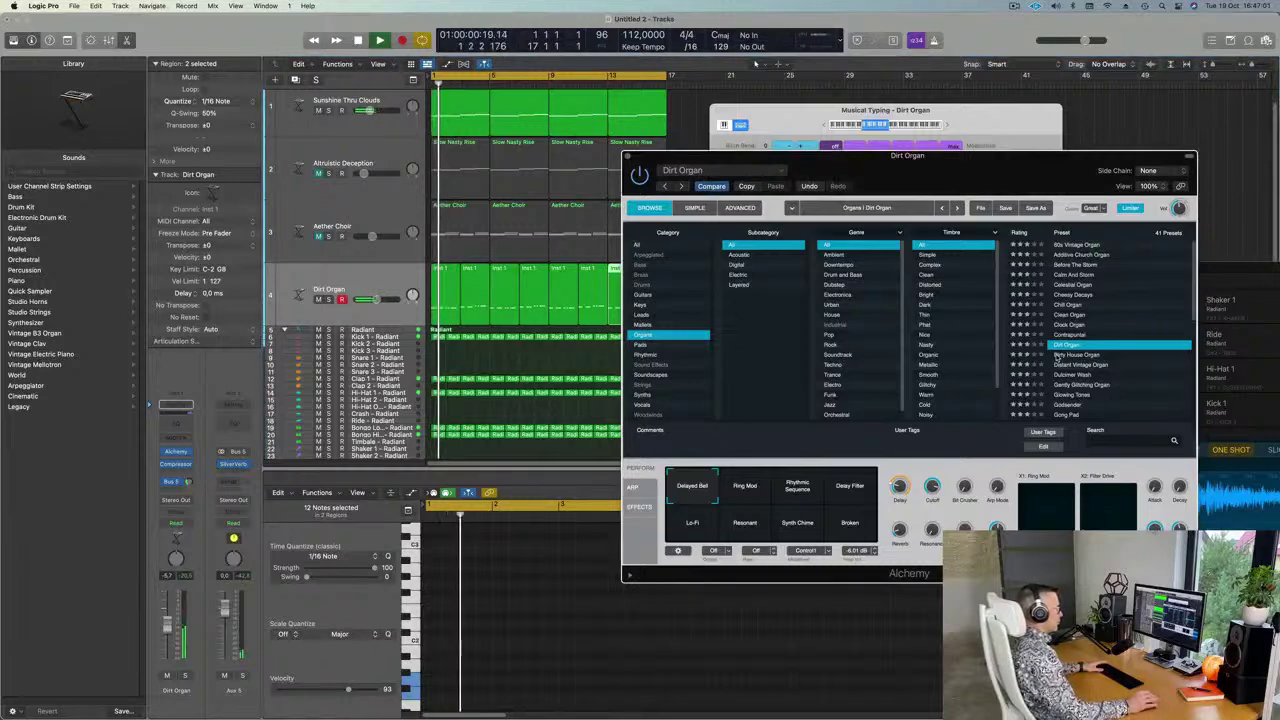
{"action": "left_click", "coordinate": [1057, 357]}
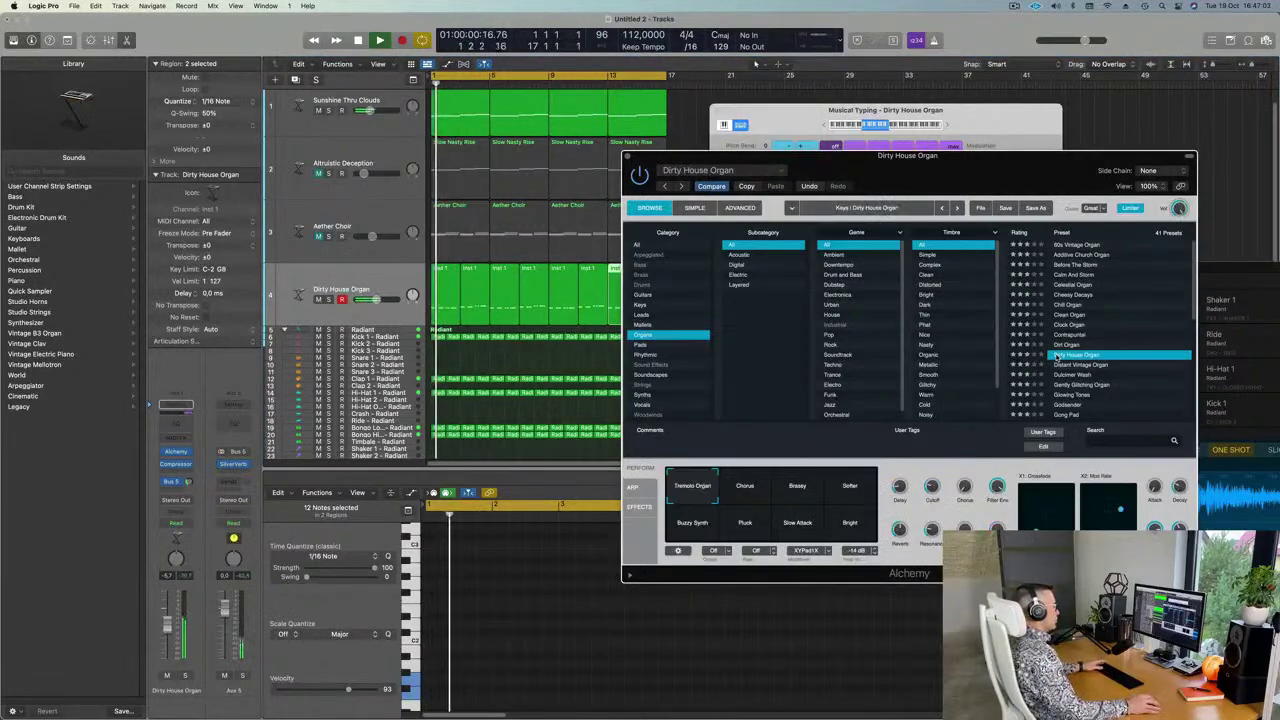
{"action": "left_click", "coordinate": [1074, 365]}
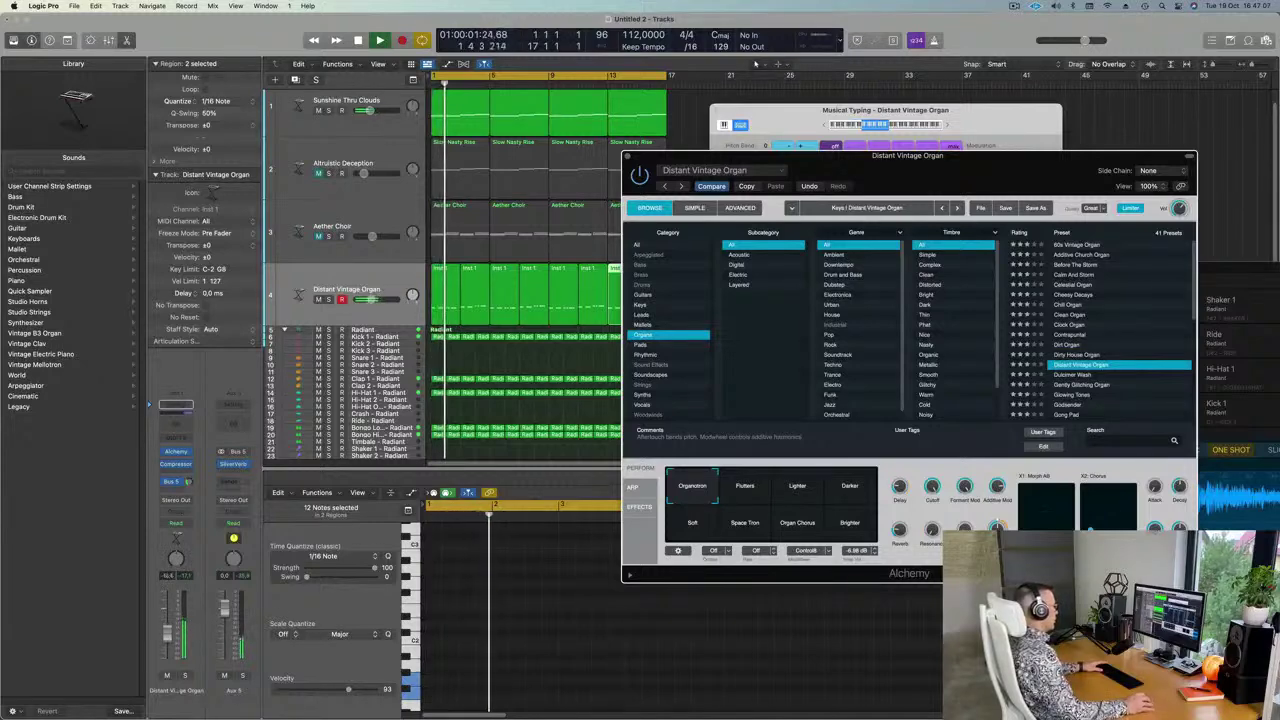
{"action": "key", "text": "super+w"}
{"action": "scroll", "coordinate": [1137, 352], "scroll_direction": "down", "scroll_amount": 2}
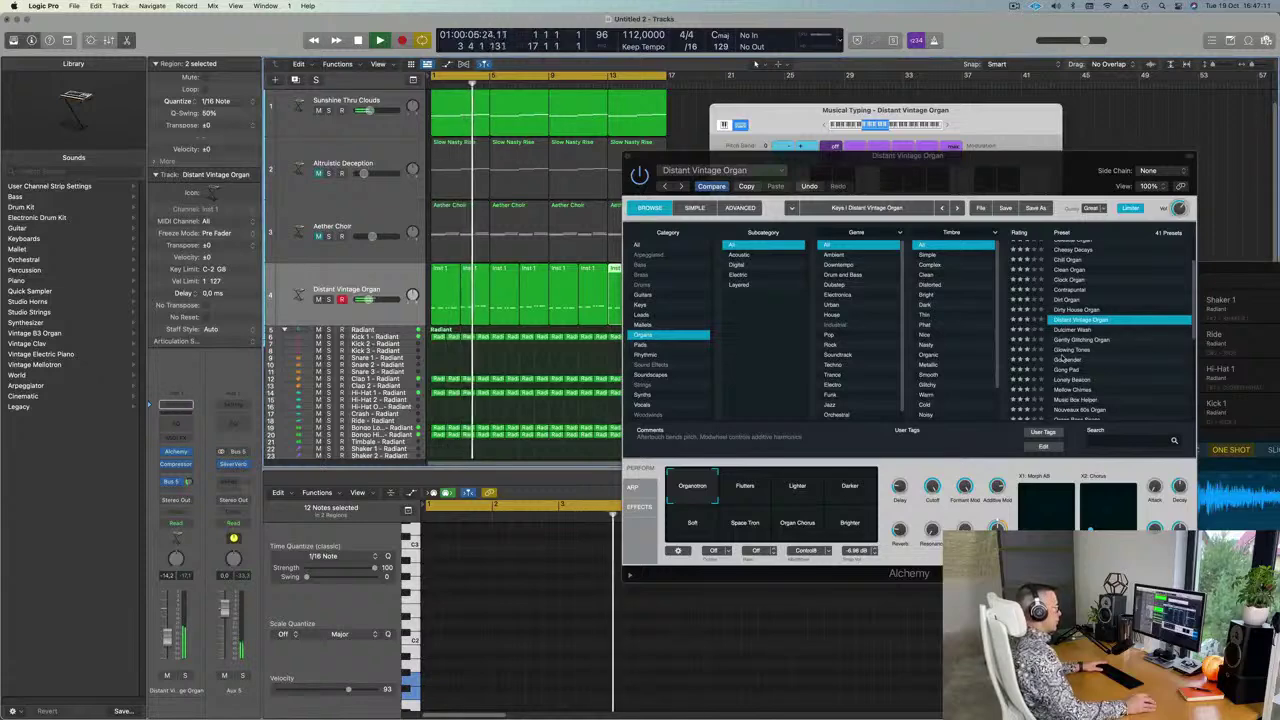
Load Alchemy's Godsender organ preset, raise the organ track's volume to about -9.6 dB and move the plug-in window clear of the regions
{"action": "left_click", "coordinate": [1168, 358]}
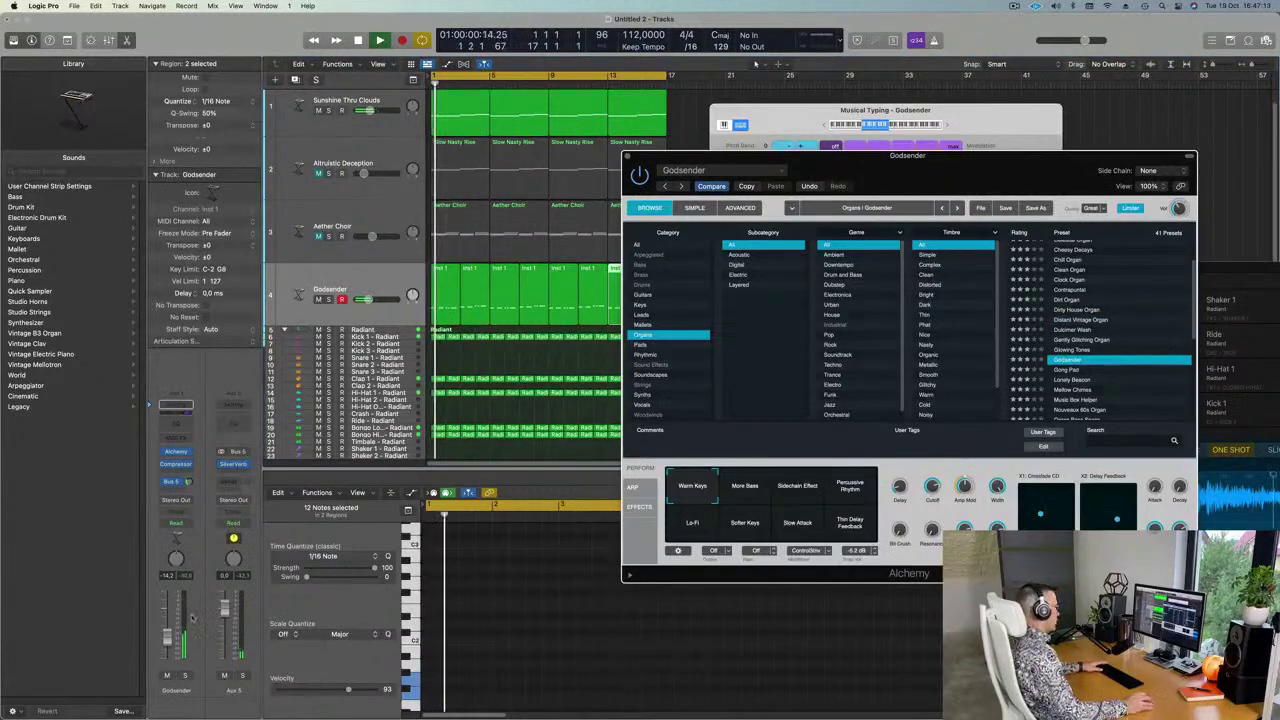
{"action": "left_click", "coordinate": [188, 482]}
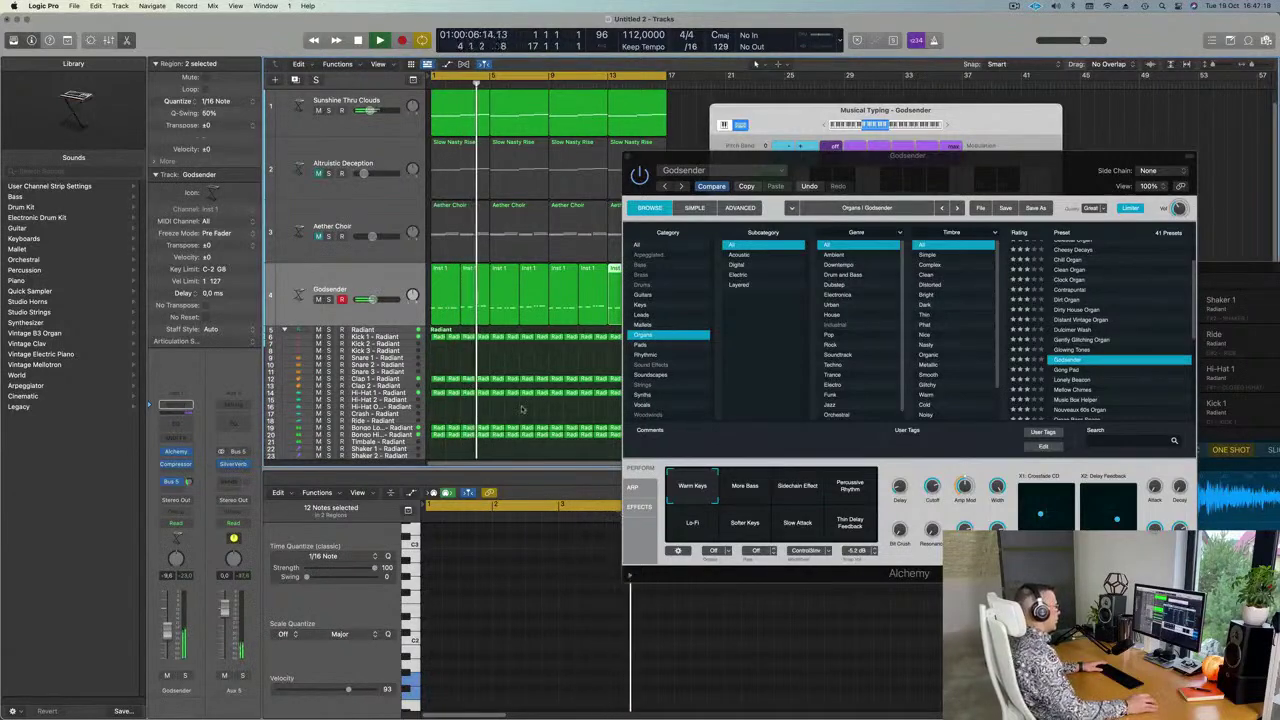
{"action": "left_click_drag", "start_coordinate": [827, 168], "coordinate": [960, 194]}
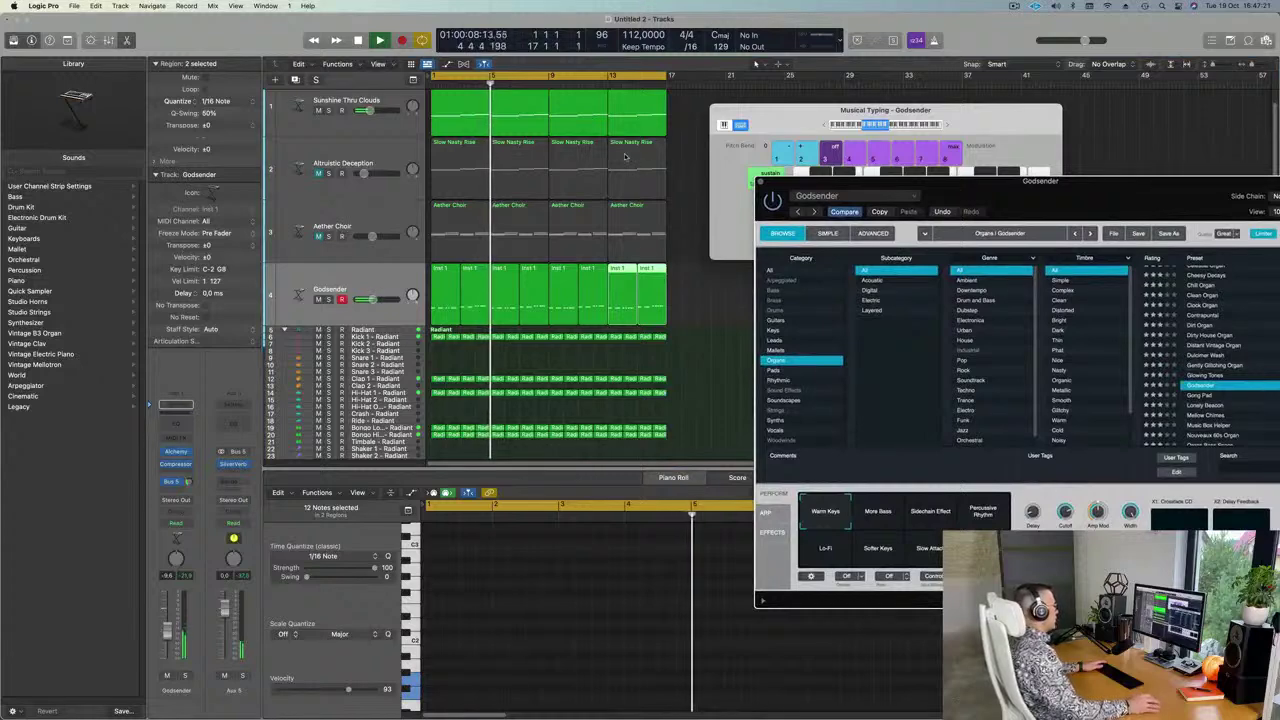
Examine the first pad, choir and organ regions together in the Piano Roll, comparing the organ riff's pitches with the chord notes
{"action": "left_click", "coordinate": [462, 112]}
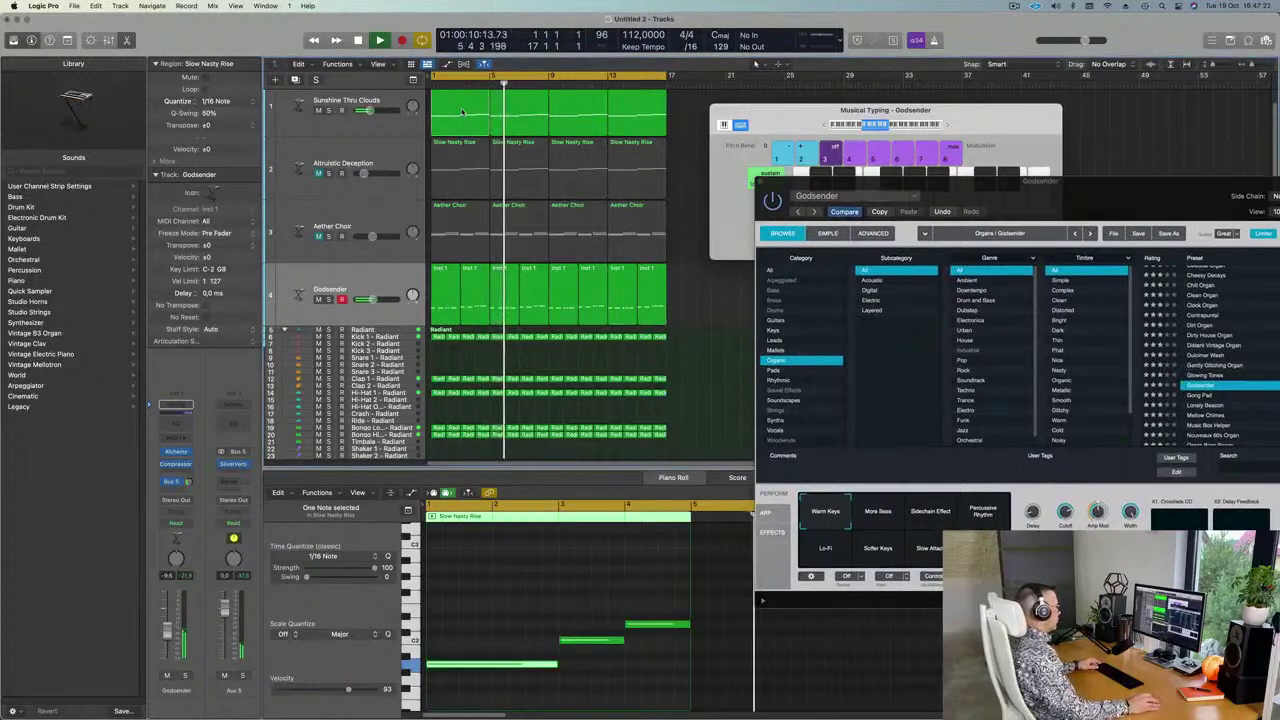
{"action": "left_click", "coordinate": [442, 286]}
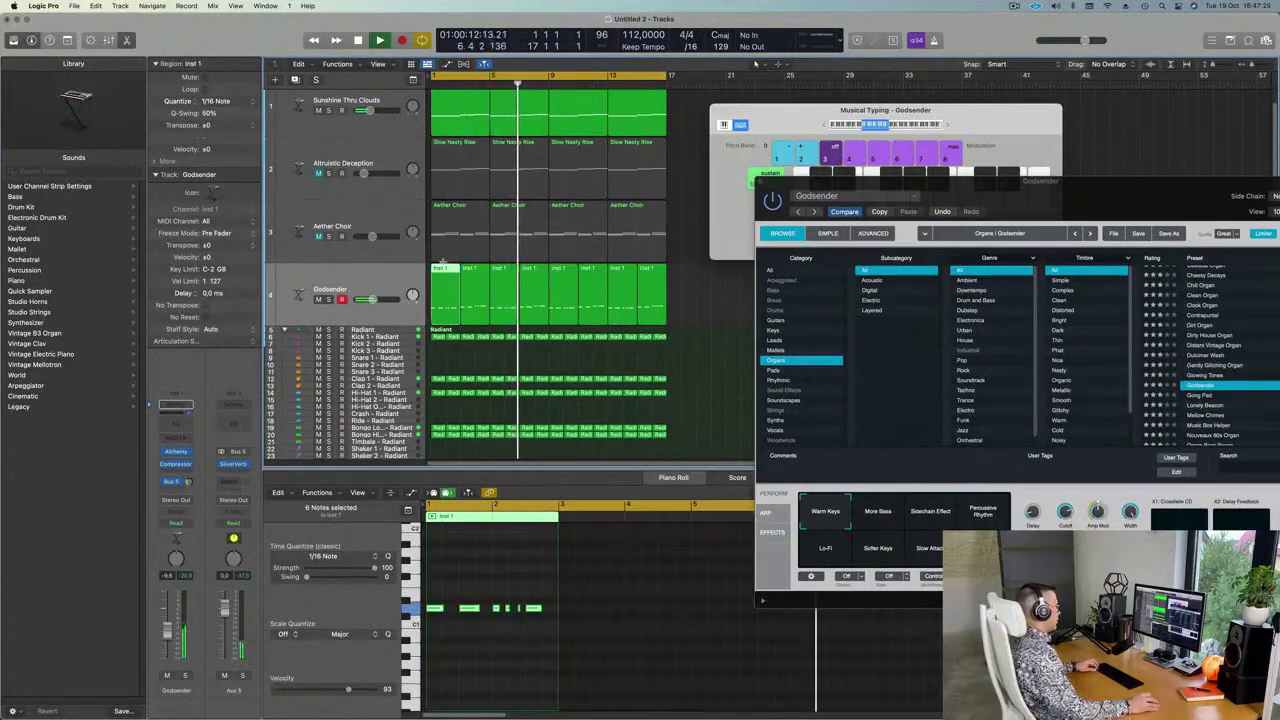
{"action": "left_click", "coordinate": [459, 118]}
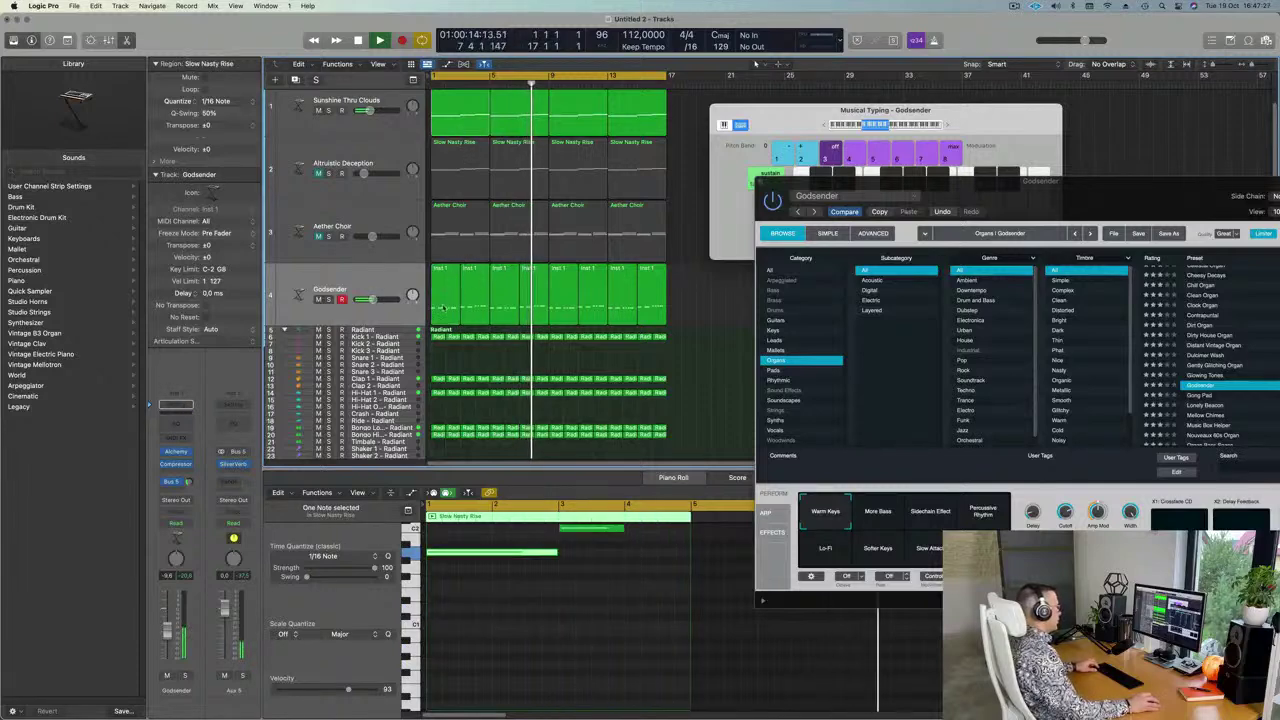
{"action": "left_click_drag", "start_coordinate": [449, 327], "coordinate": [470, 106]}
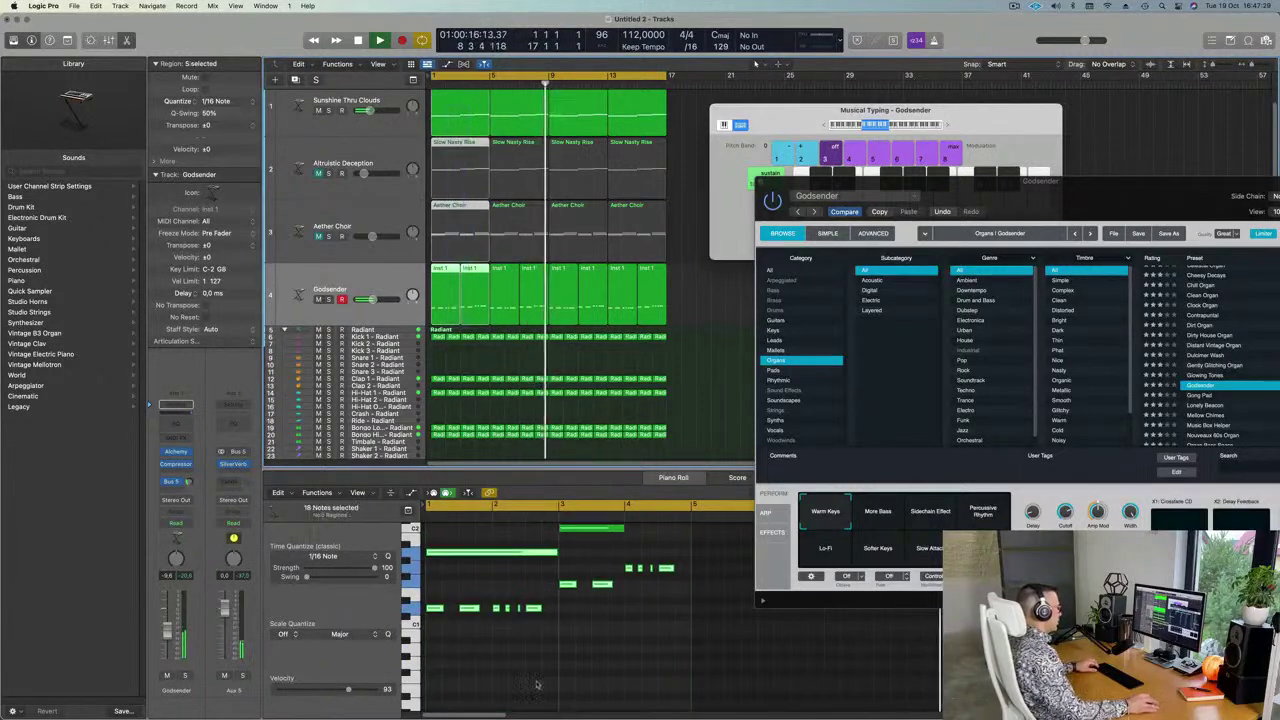
{"action": "scroll", "coordinate": [587, 636], "scroll_direction": "up", "scroll_amount": 2}
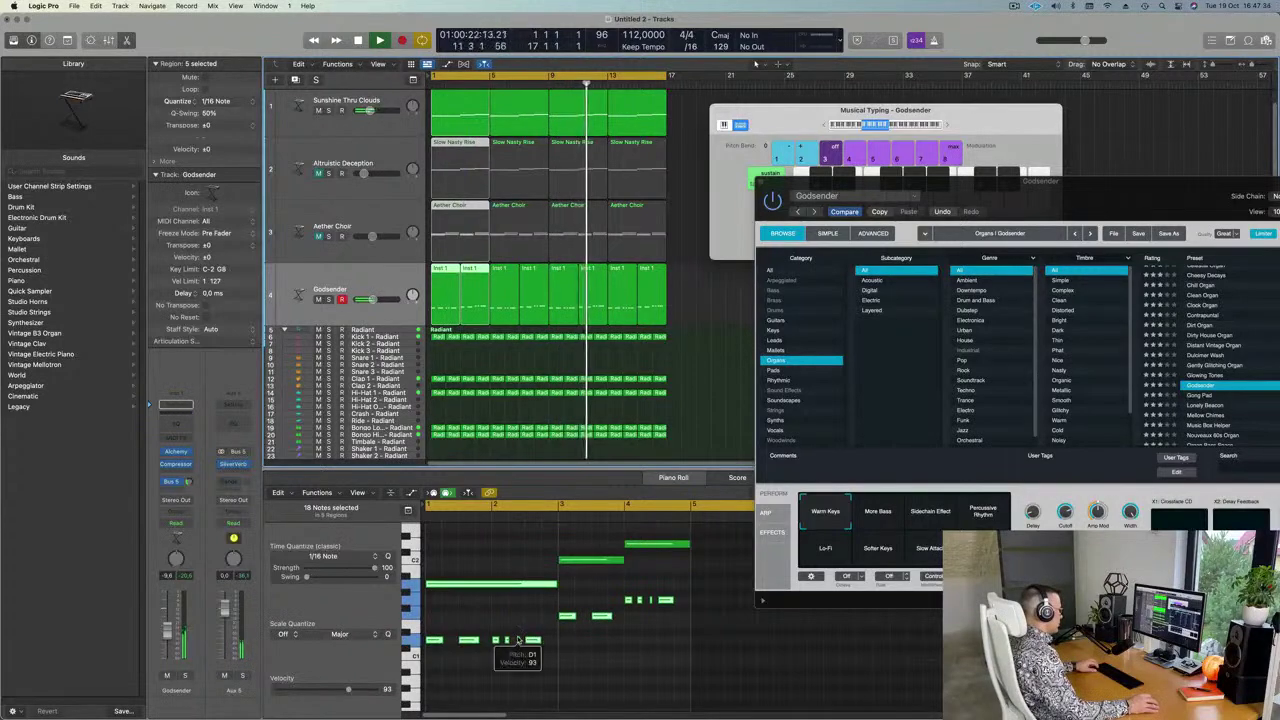
{"action": "scroll", "coordinate": [578, 640], "scroll_direction": "up", "scroll_amount": 2}
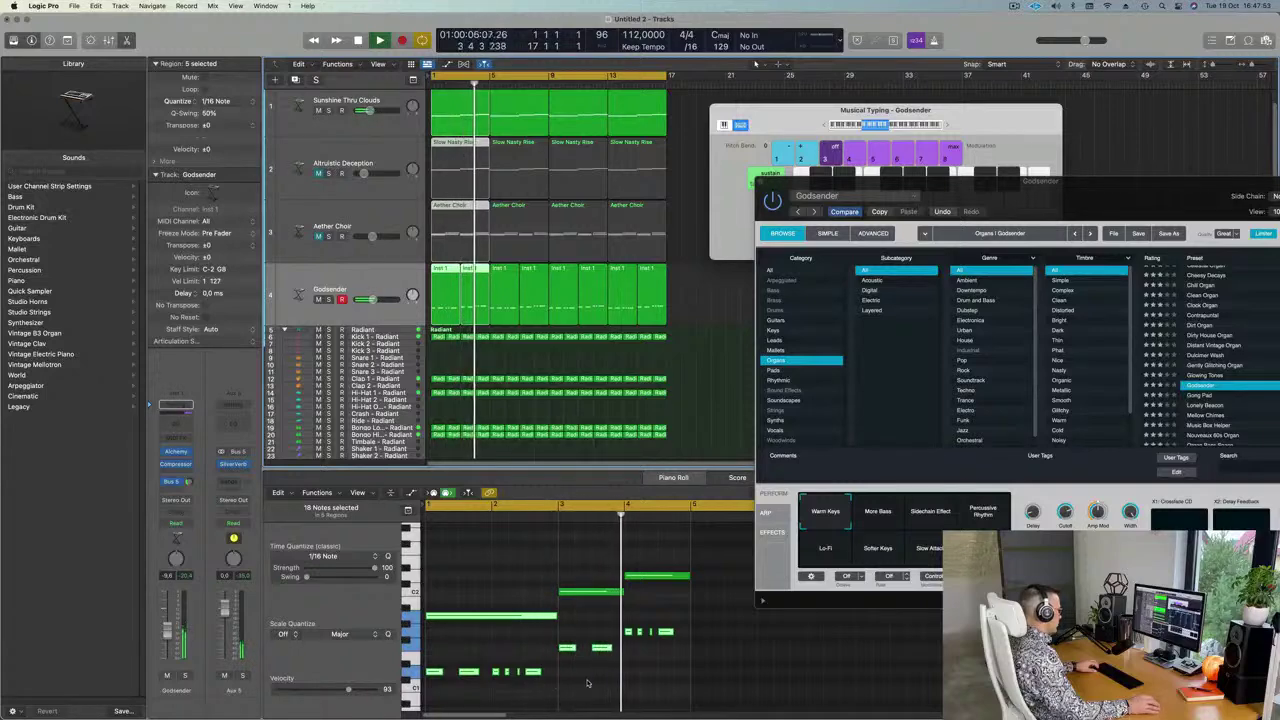
{"action": "scroll", "coordinate": [588, 684], "scroll_direction": "up", "scroll_amount": 1}
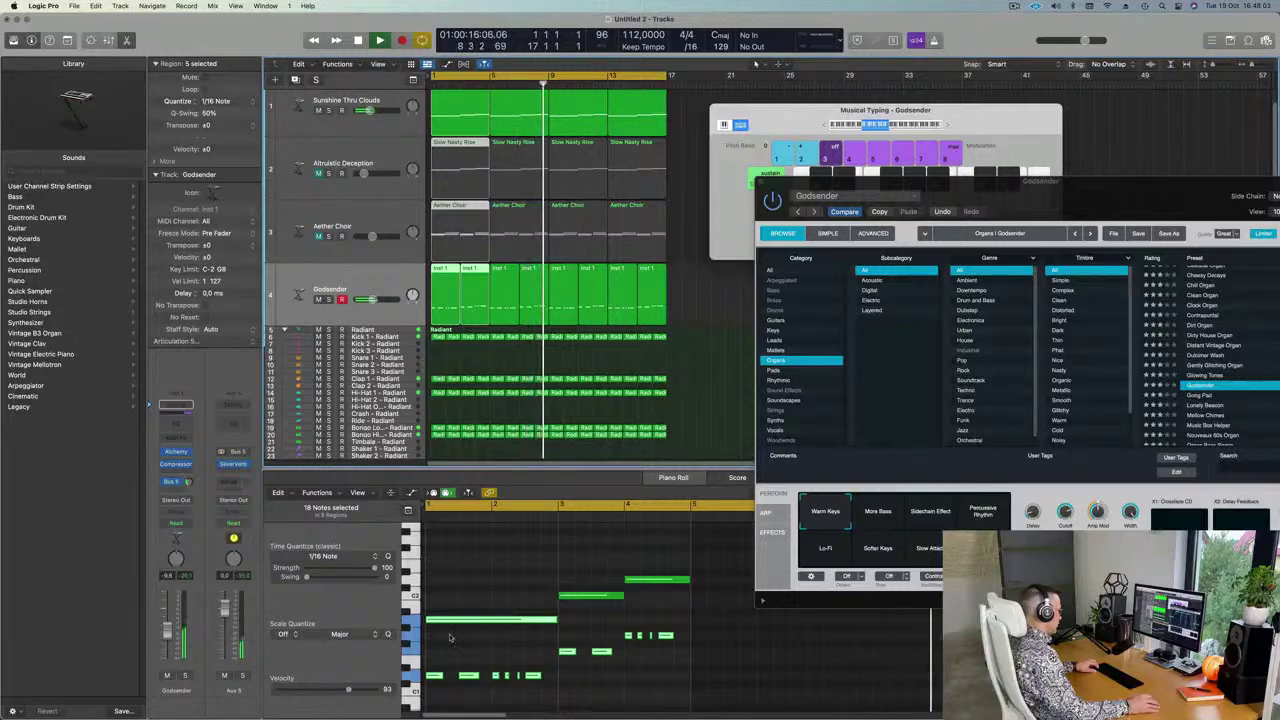
{"action": "scroll", "coordinate": [463, 642], "scroll_direction": "up", "scroll_amount": 2}
{"action": "scroll", "coordinate": [465, 642], "scroll_direction": "down", "scroll_amount": 3}
{"action": "scroll", "coordinate": [463, 638], "scroll_direction": "down", "scroll_amount": 1}
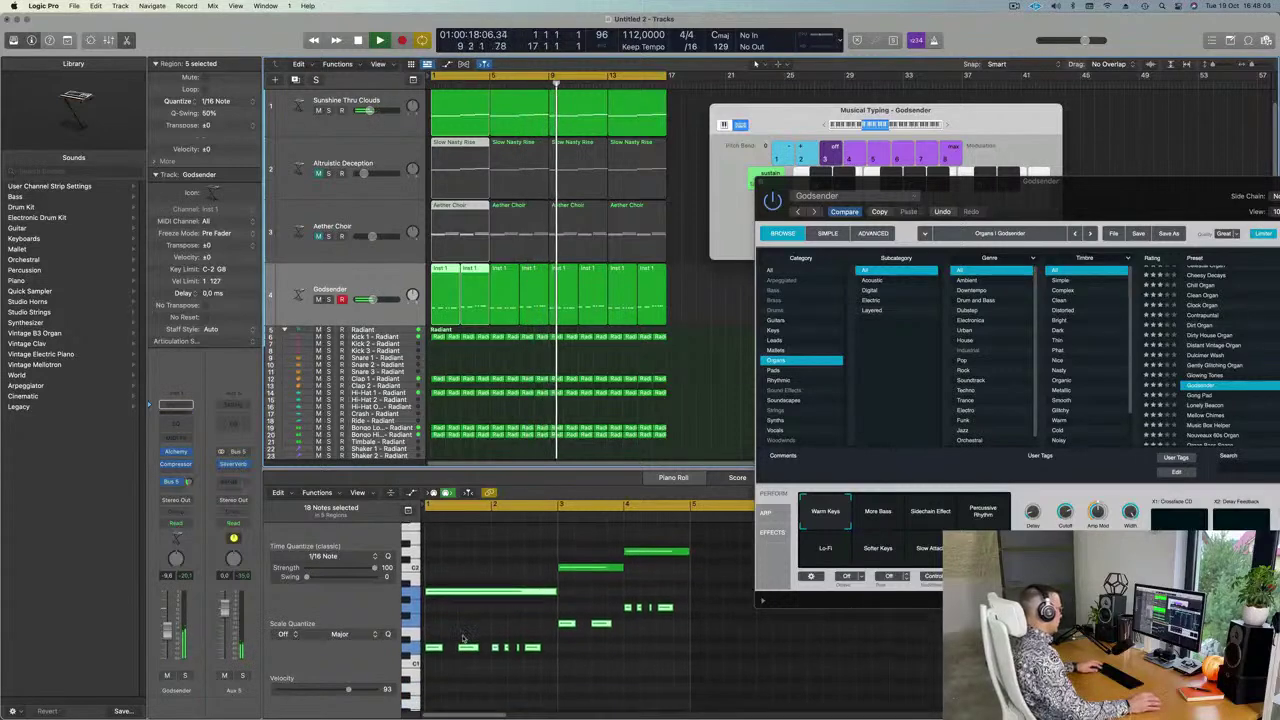
Stop playback, lower the 12 notes of the first two organ regions by five semitones and replay from the start
{"action": "key", "text": "space"}
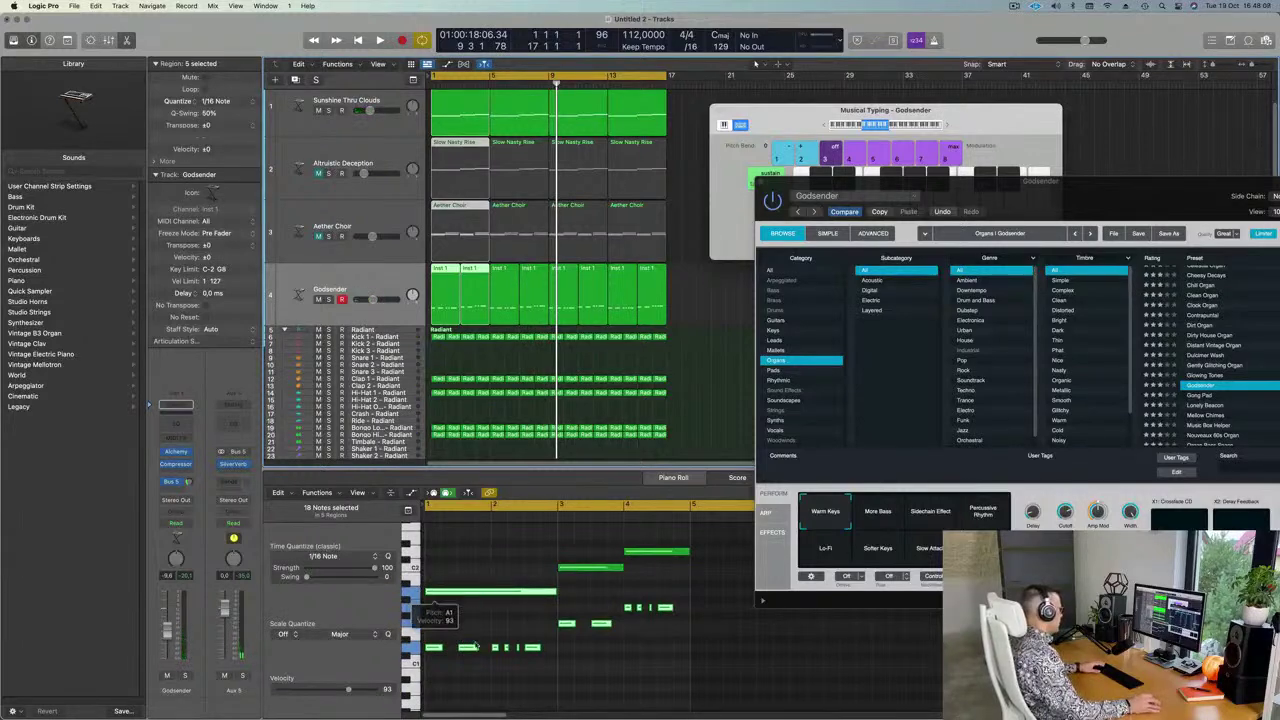
{"action": "left_click_drag", "start_coordinate": [428, 603], "coordinate": [672, 675]}
{"action": "key", "text": "alt+Down"}
{"action": "key", "text": "alt+Down"}
{"action": "key", "text": "alt+Down"}
{"action": "key", "text": "alt+Down"}
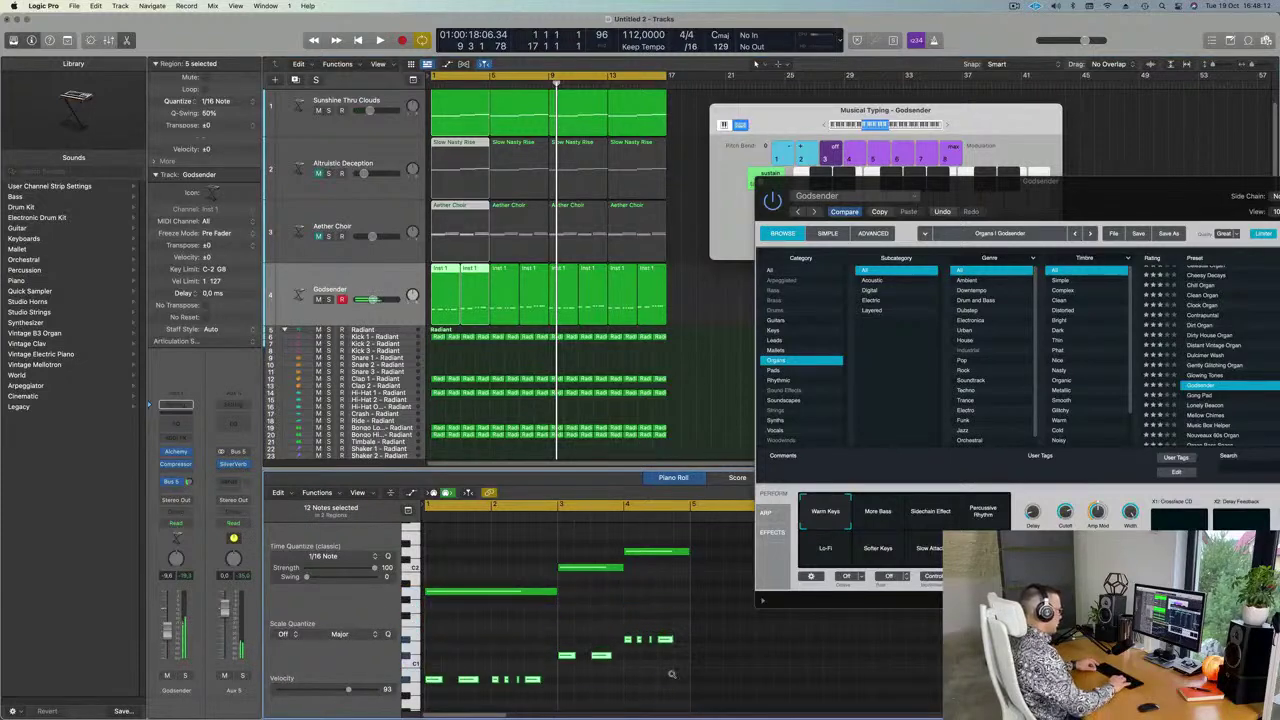
{"action": "key", "text": "alt+Down"}
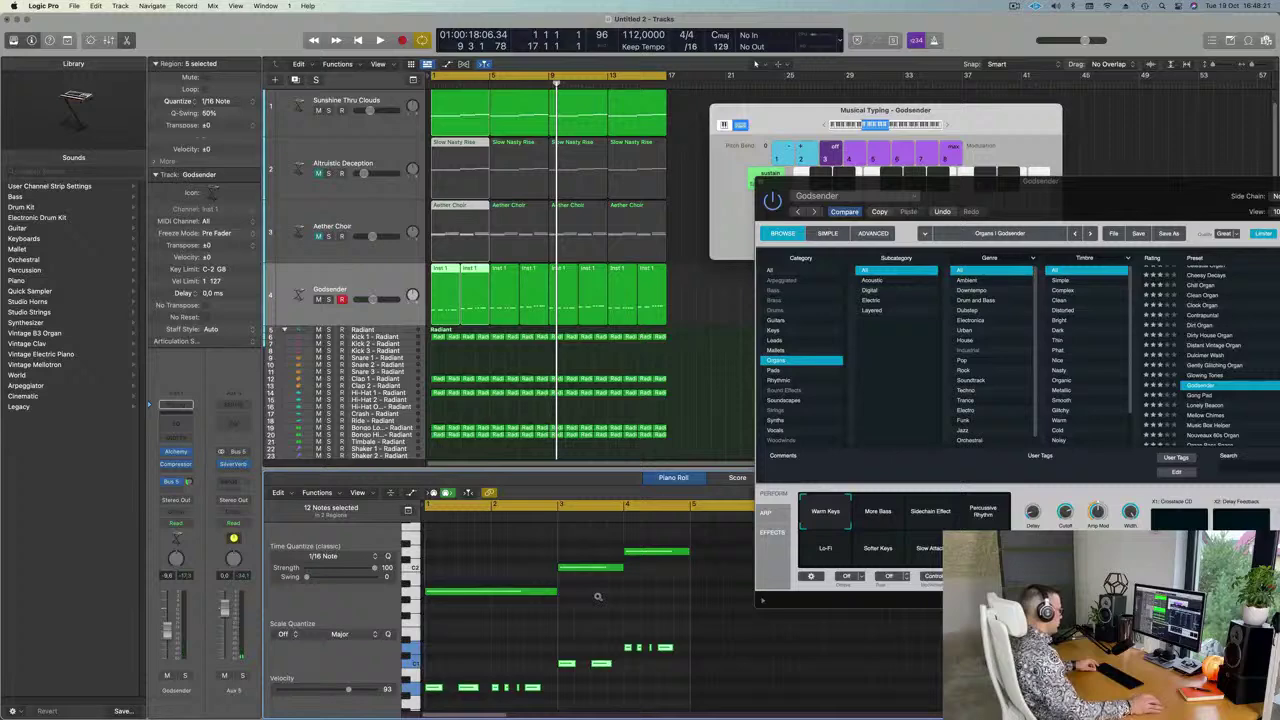
{"action": "key", "text": "Return"}
{"action": "key", "text": "space"}
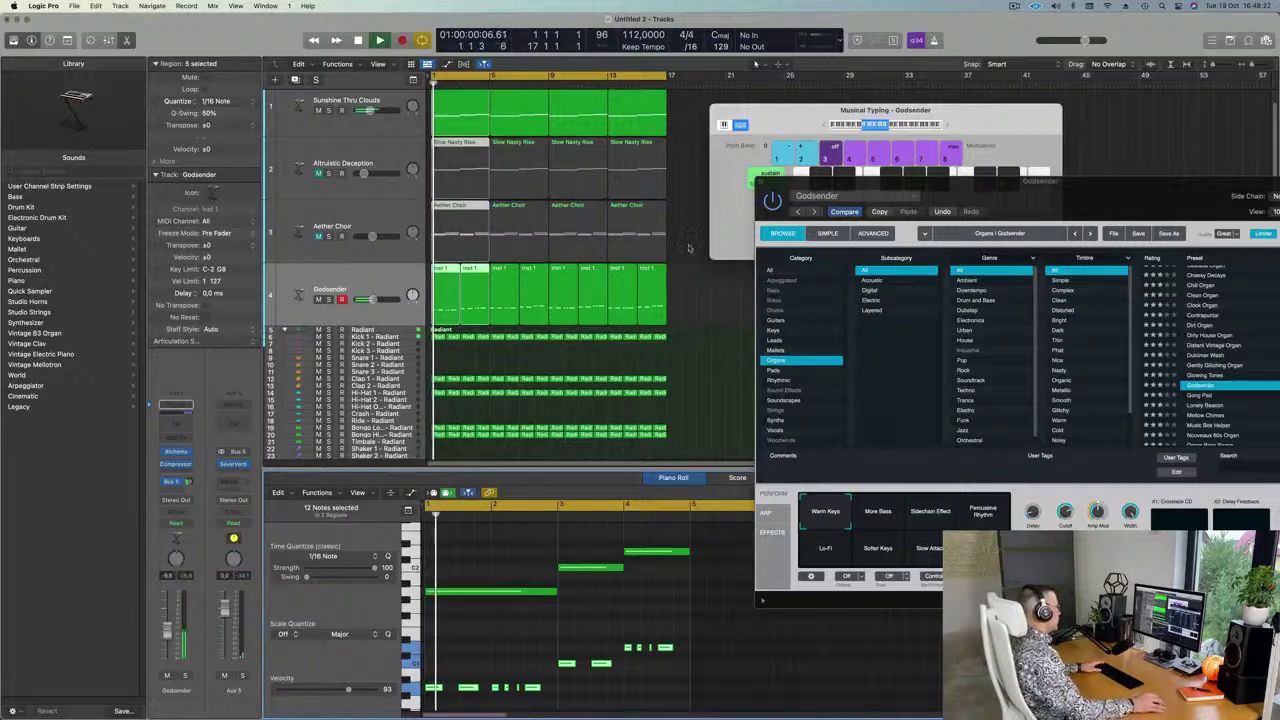
Delete the six organ regions after bar 5, keeping only the first pair
{"action": "left_click", "coordinate": [707, 310]}
{"action": "left_click_drag", "start_coordinate": [707, 310], "coordinate": [503, 303]}
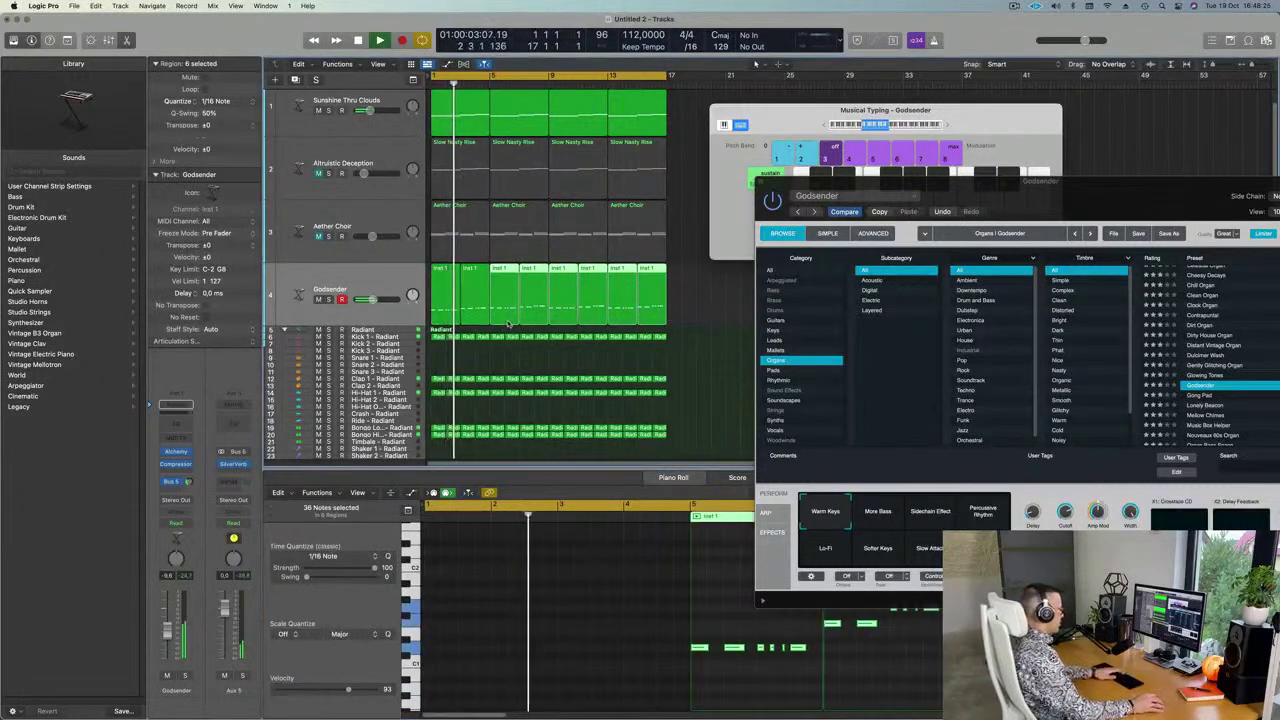
{"action": "key", "text": "Delete"}
Listen to the organ track and the Sunshine Thru Clouds pad soloed in turn, restoring the full mix after each
{"action": "left_click", "coordinate": [329, 300]}
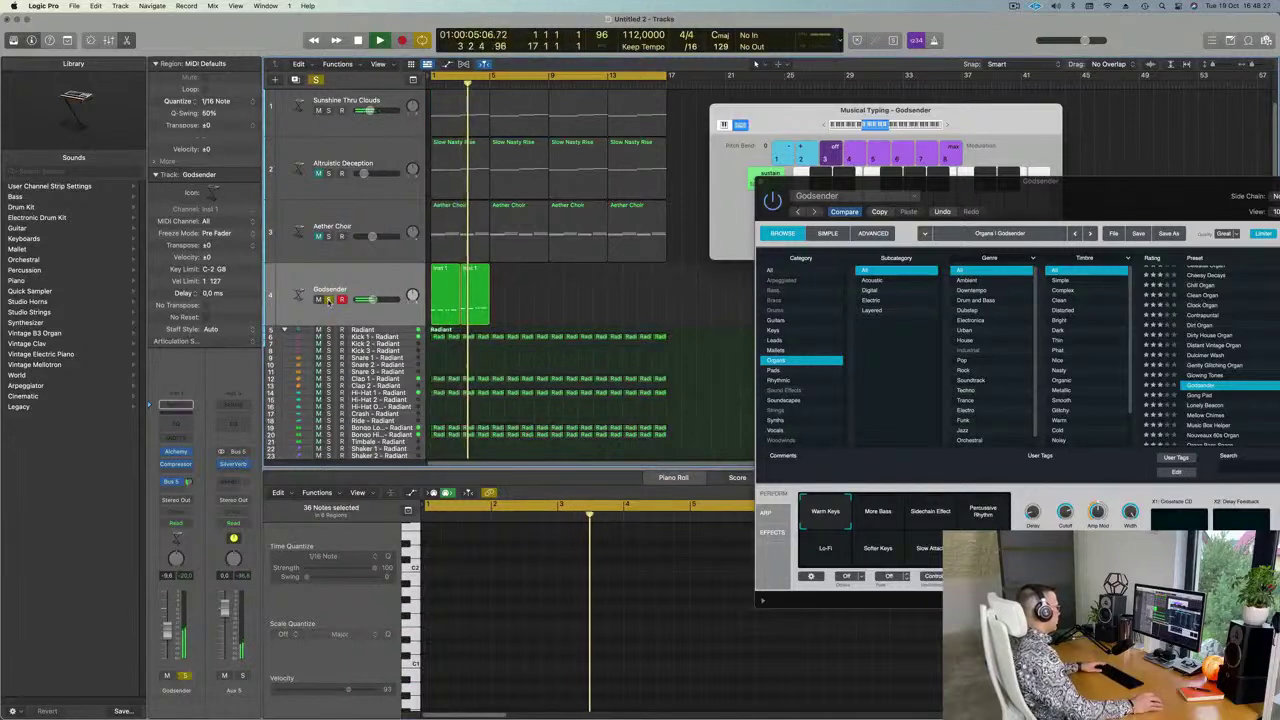
{"action": "left_click", "coordinate": [329, 301]}
{"action": "key", "text": "Return"}
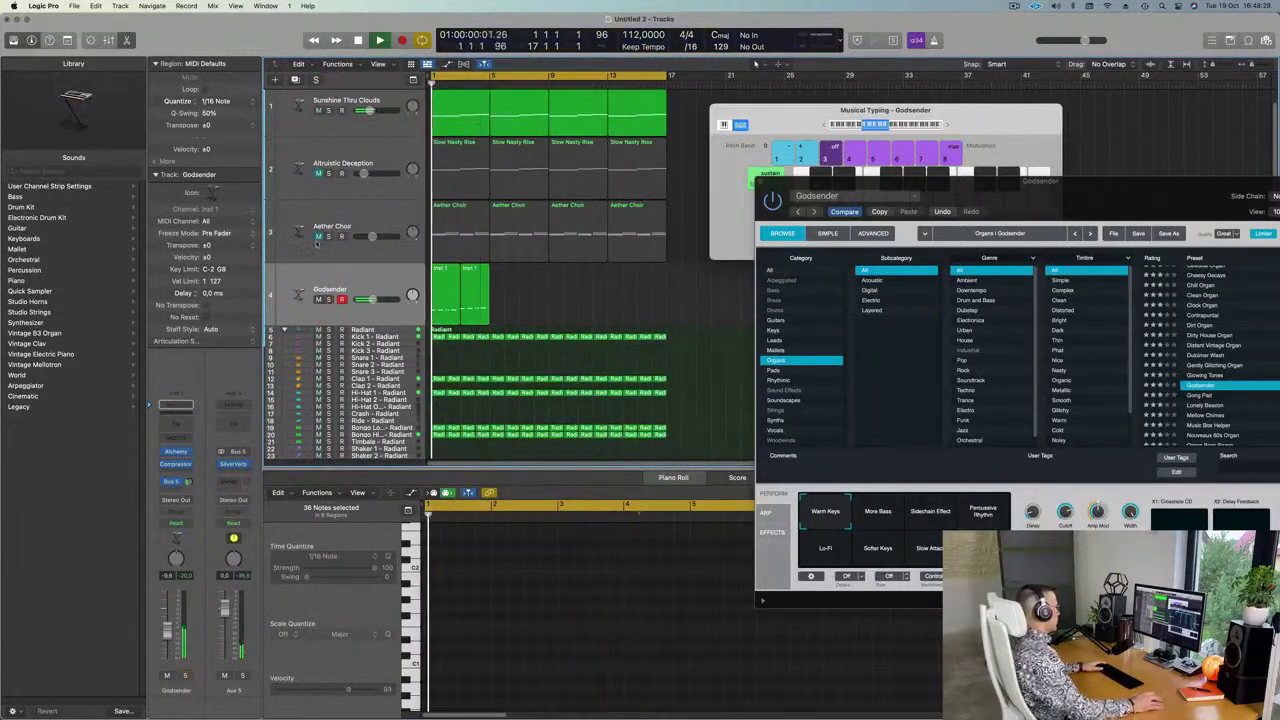
{"action": "left_click", "coordinate": [329, 111]}
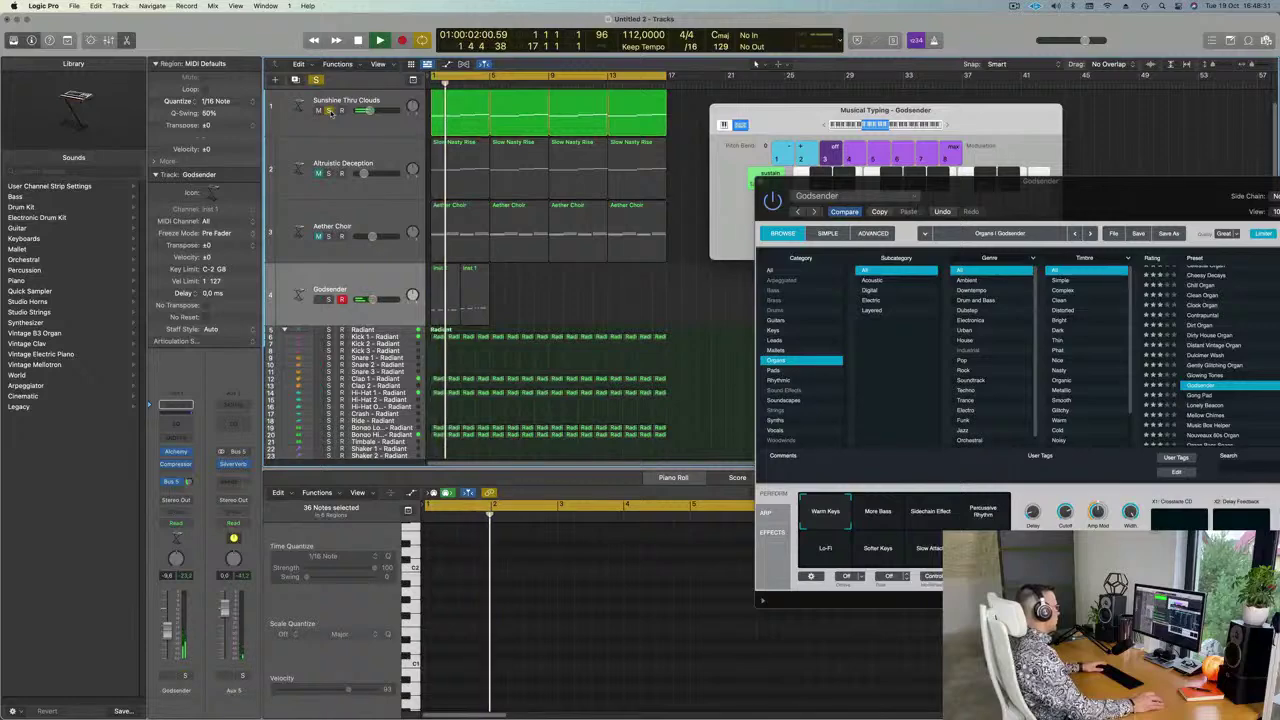
{"action": "left_click", "coordinate": [329, 111]}
{"action": "key", "text": "space"}
{"action": "key", "text": "space"}
Set the organ track's volume to about -9.0 dB and repeat its two edited regions three times to fill the loop to bar 17
{"action": "left_click", "coordinate": [348, 280]}
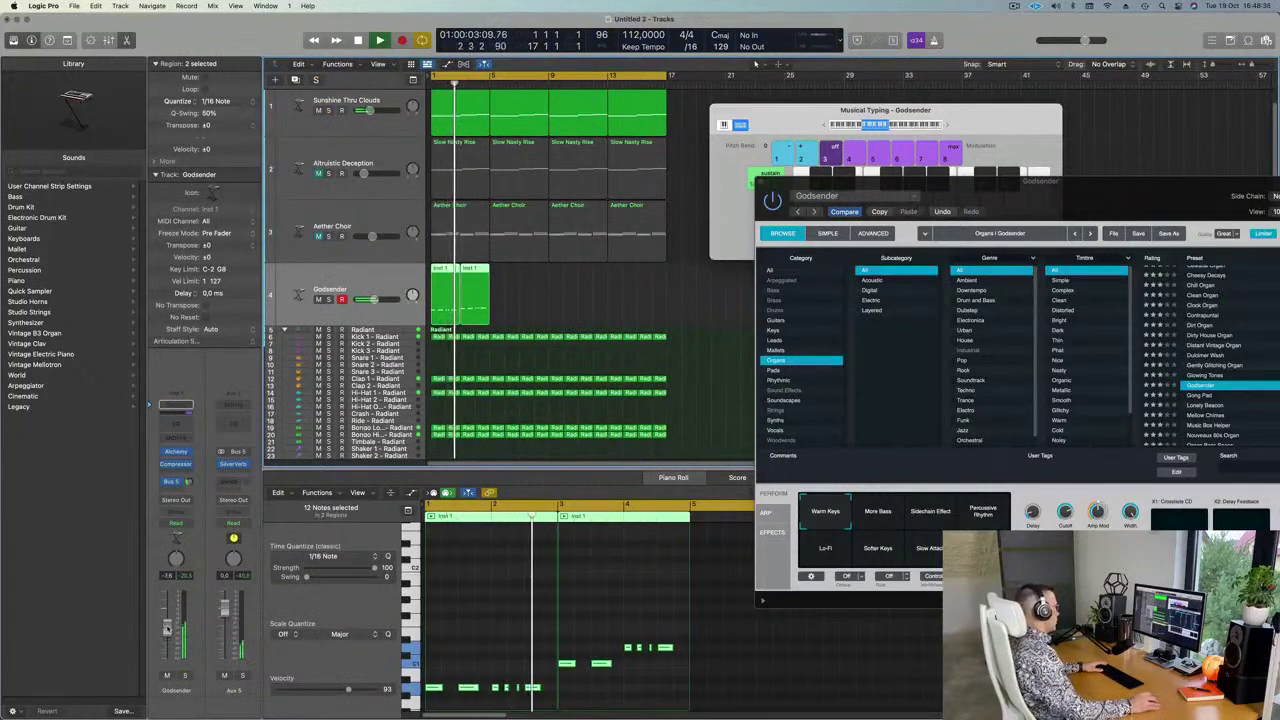
{"action": "left_click_drag", "start_coordinate": [900, 223], "coordinate": [928, 277]}
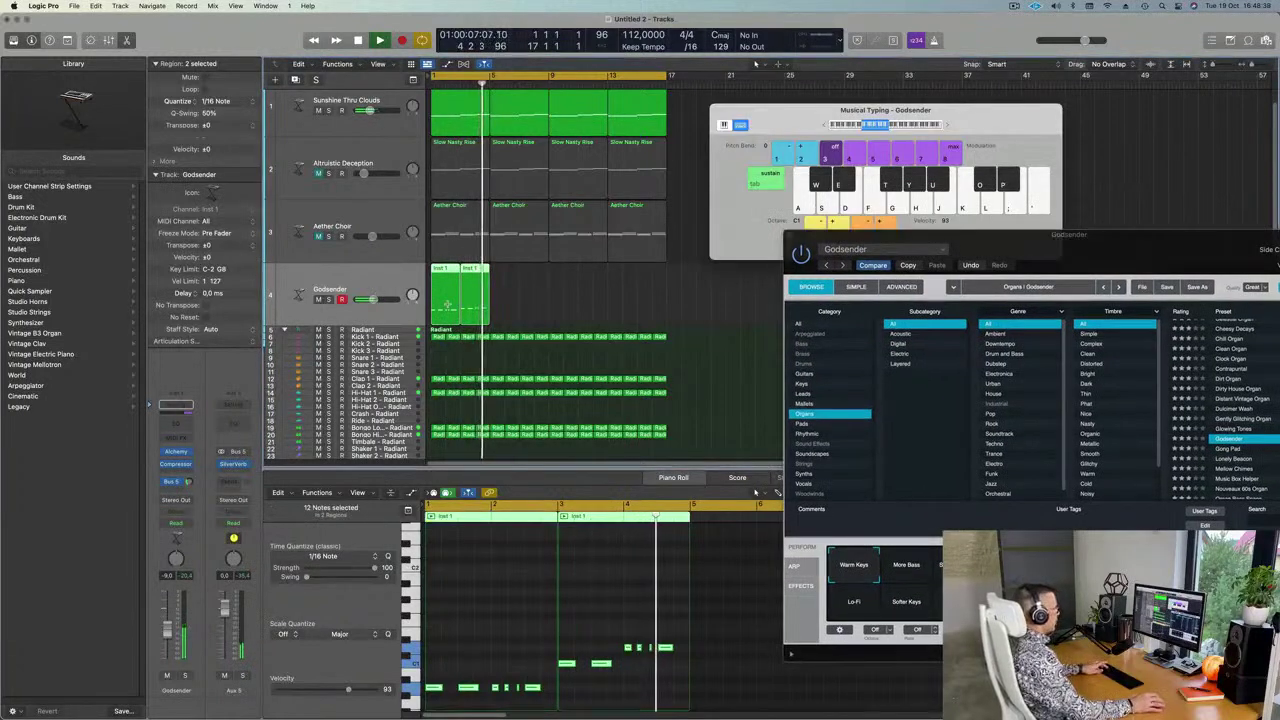
{"action": "key", "text": "super+r"}
{"action": "key", "text": "super+r"}
{"action": "key", "text": "super+r"}
Replay the loop from the start with the Altruistic Deception track unmuted and its volume lowered slightly
{"action": "key", "text": "Return"}
{"action": "left_click", "coordinate": [318, 173]}
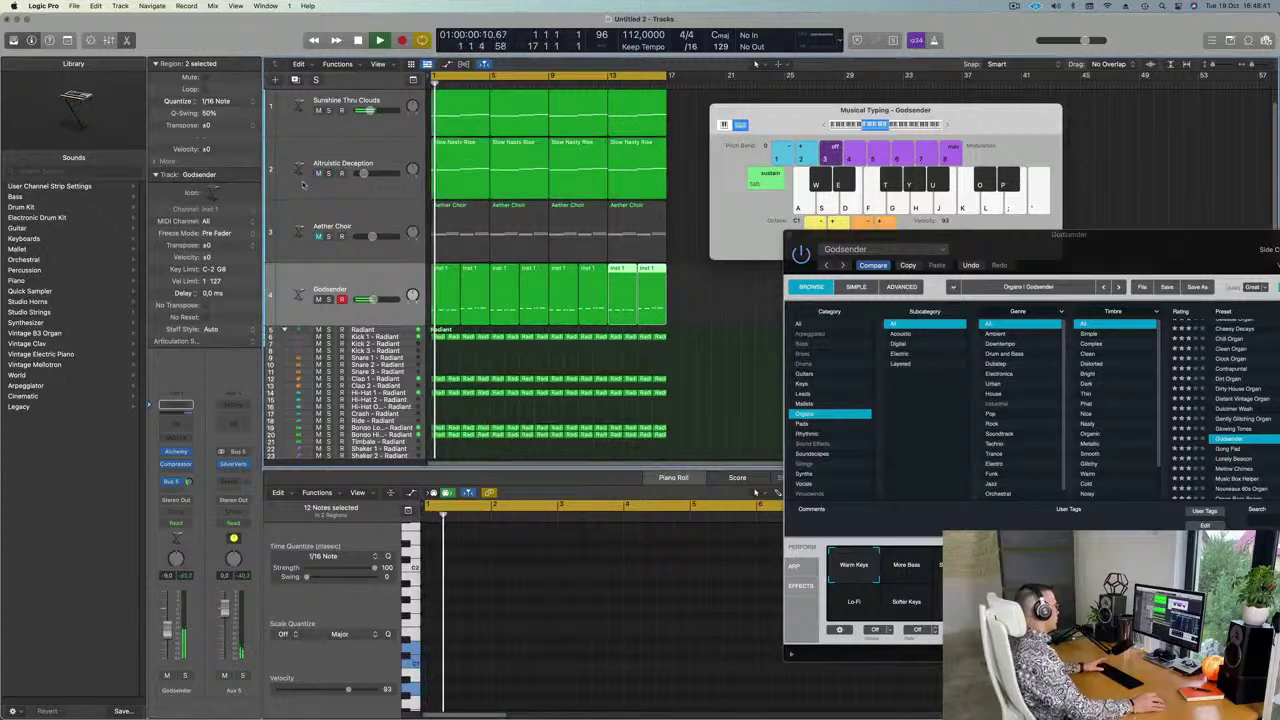
{"action": "left_click_drag", "start_coordinate": [370, 173], "coordinate": [360, 174]}
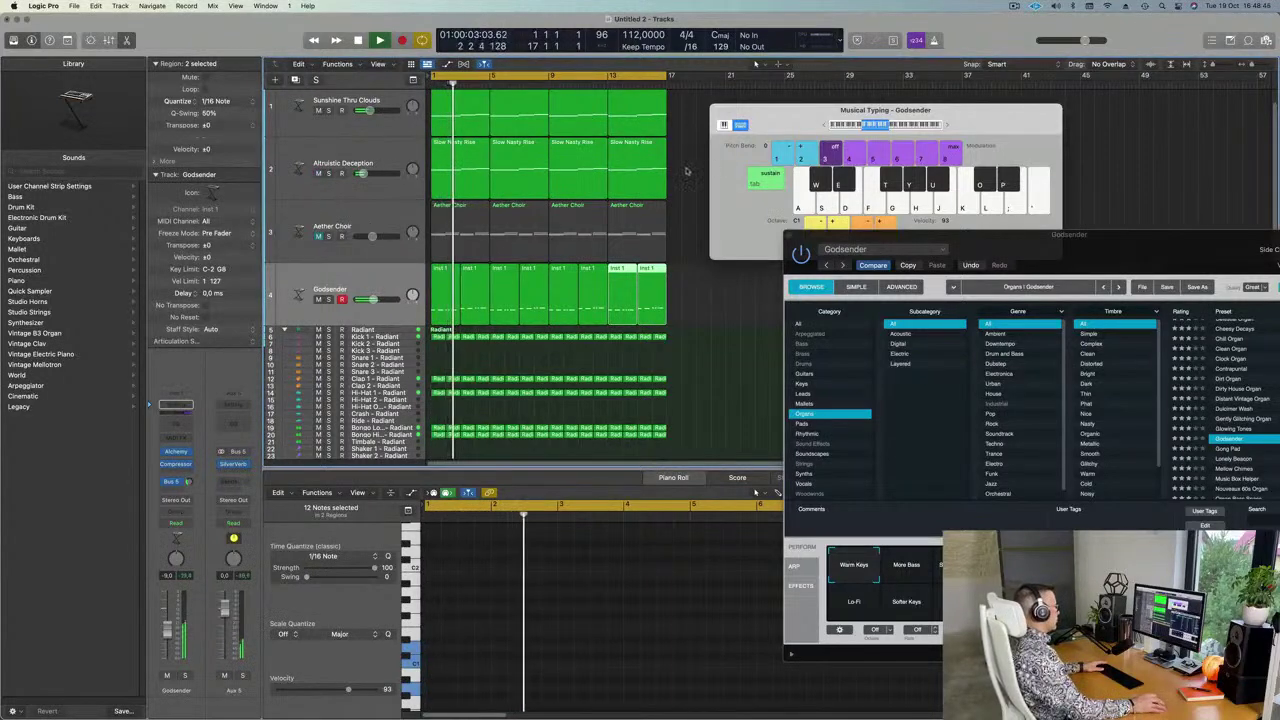
Transpose all notes in the four Altruistic Deception regions down one octave and replay from the start
{"action": "left_click_drag", "start_coordinate": [687, 171], "coordinate": [480, 180]}
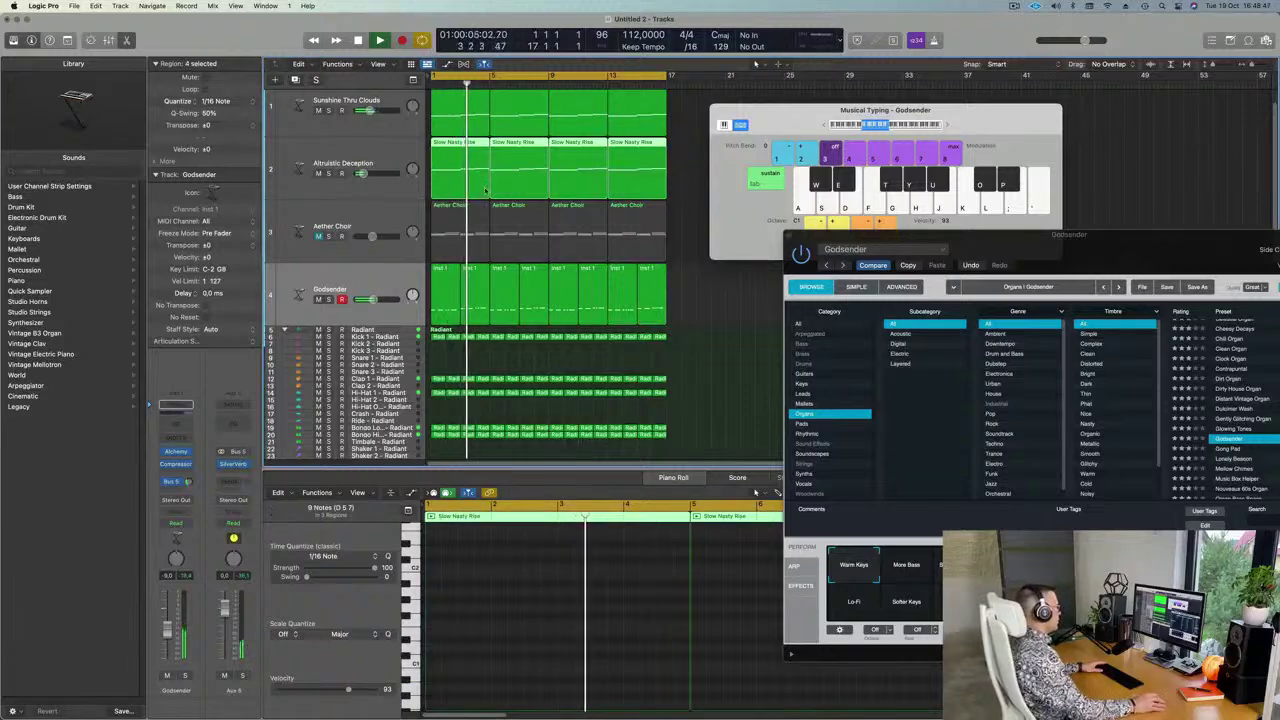
{"action": "double_click", "coordinate": [464, 145]}
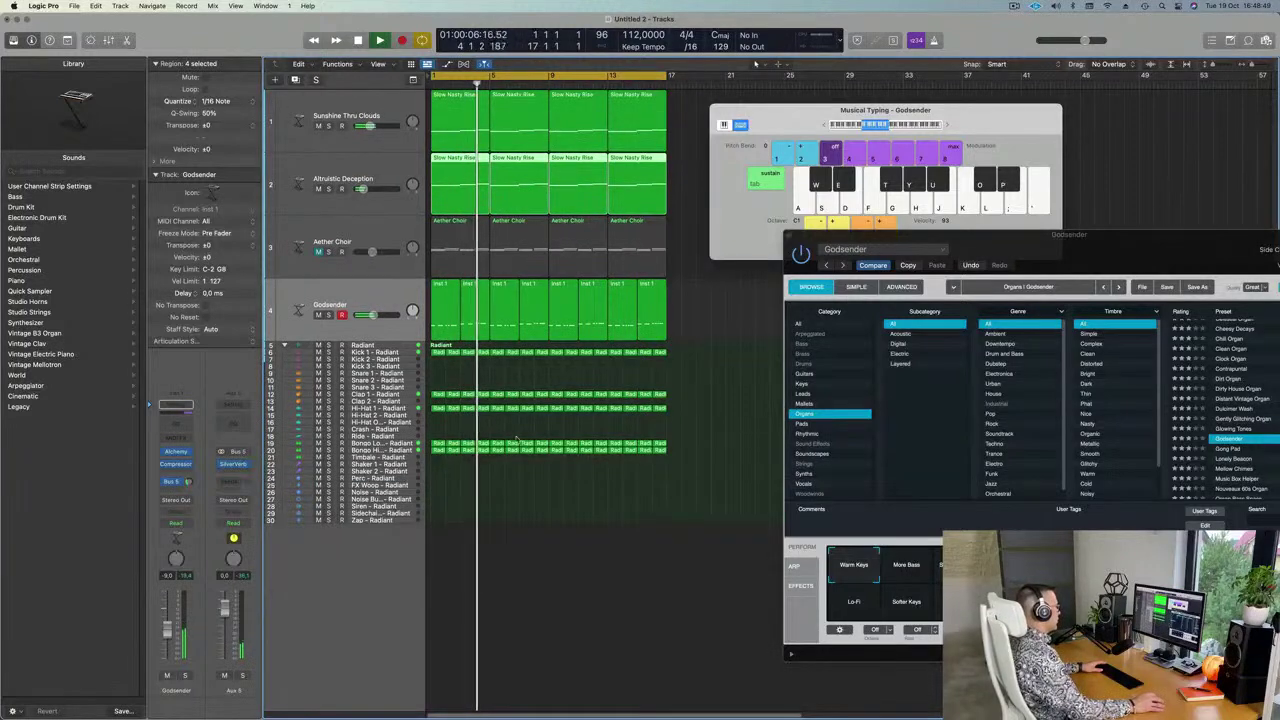
{"action": "double_click", "coordinate": [460, 157]}
{"action": "scroll", "coordinate": [513, 552], "scroll_direction": "up", "scroll_amount": 4}
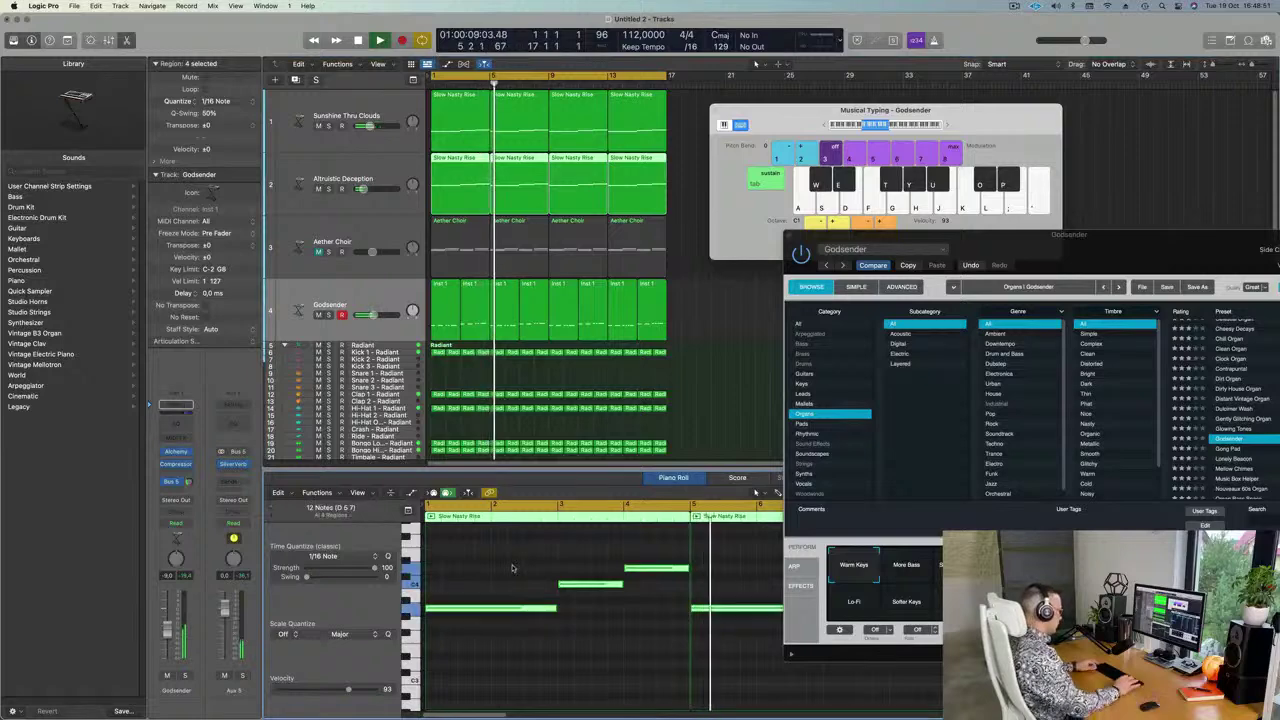
{"action": "key", "text": "Return"}
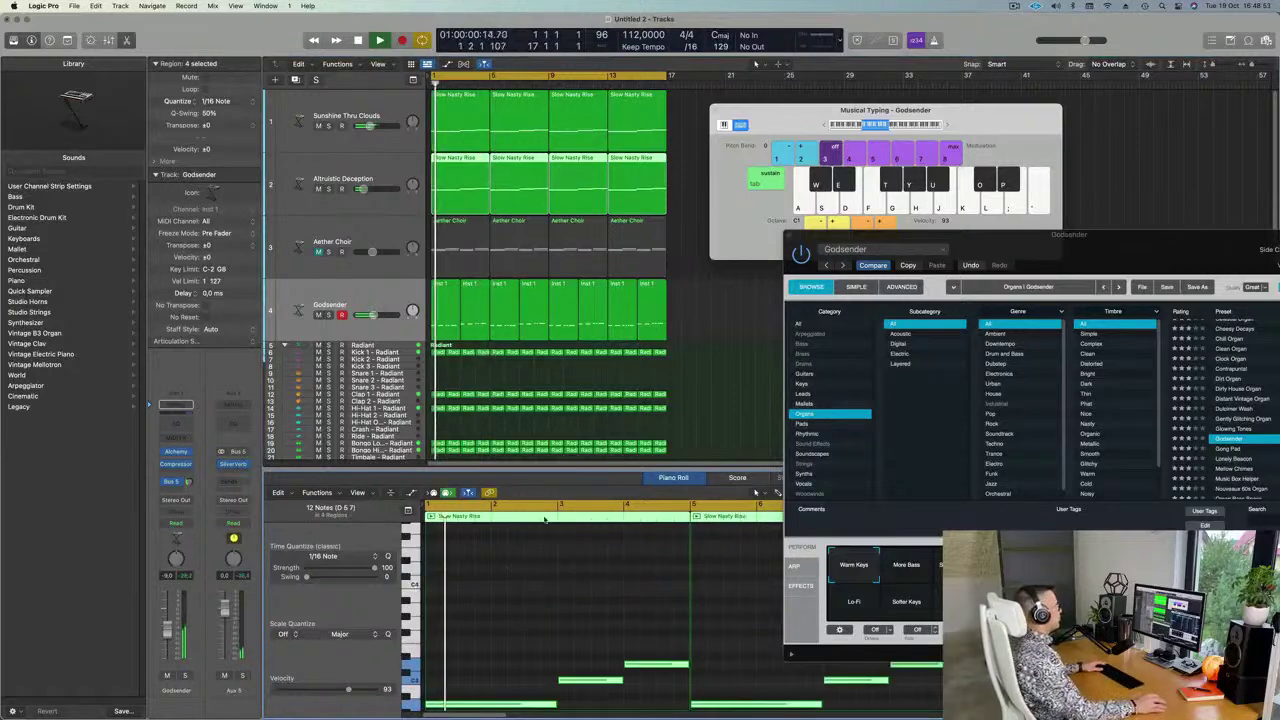
Rearrange the floating windows, open Alchemy on the Altruistic Deception track and load the Analog Resonant Sweep 01 pad preset
{"action": "left_click_drag", "start_coordinate": [866, 110], "coordinate": [1047, 83]}
{"action": "left_click_drag", "start_coordinate": [1026, 241], "coordinate": [888, 188]}
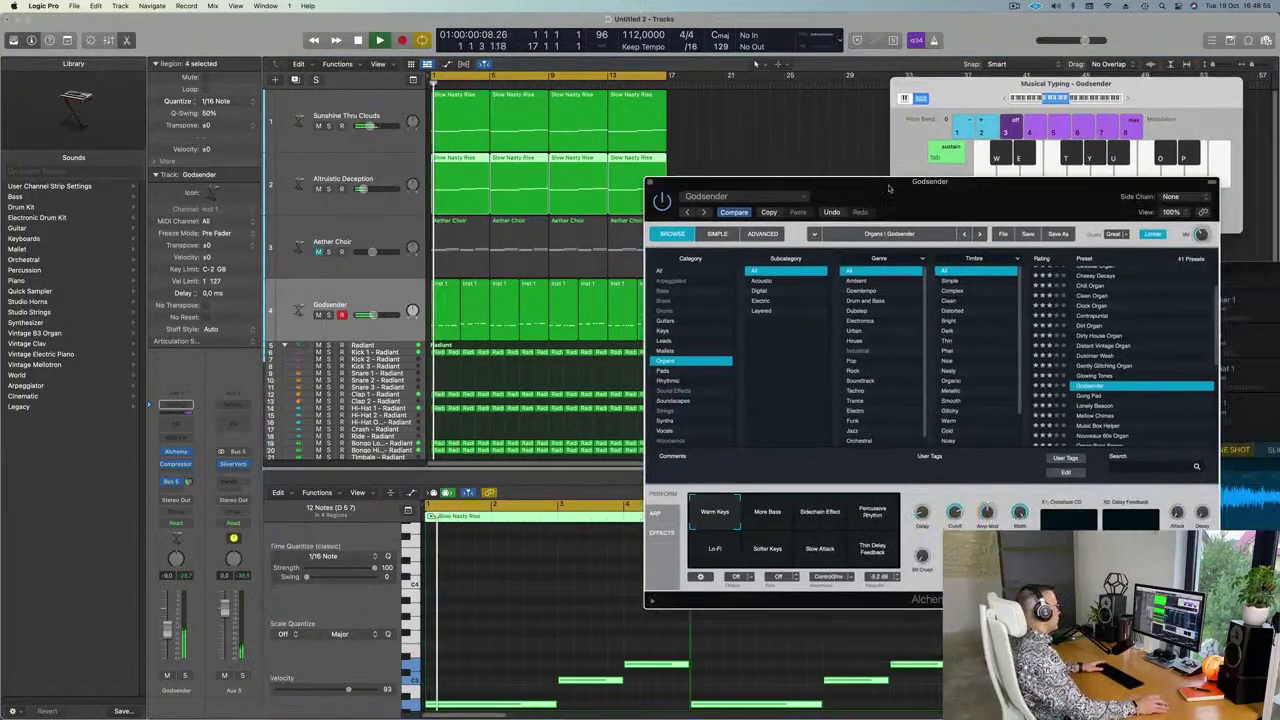
{"action": "left_click", "coordinate": [395, 172]}
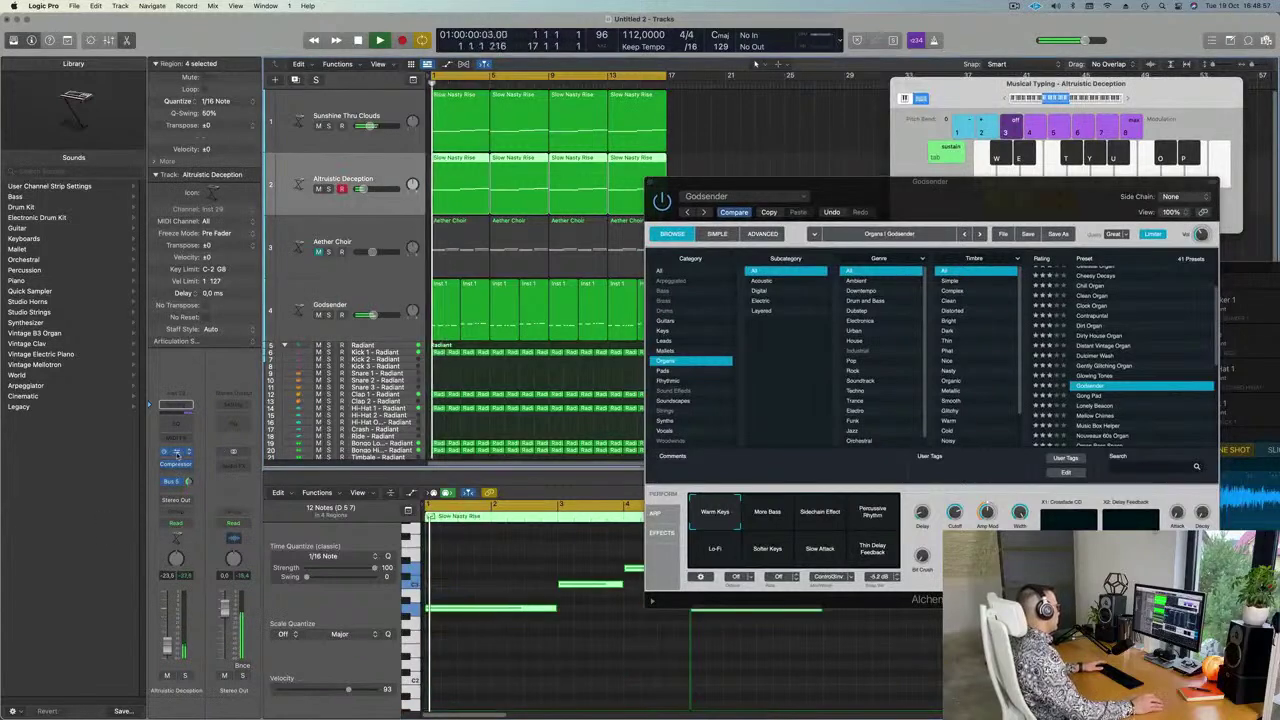
{"action": "left_click", "coordinate": [176, 452]}
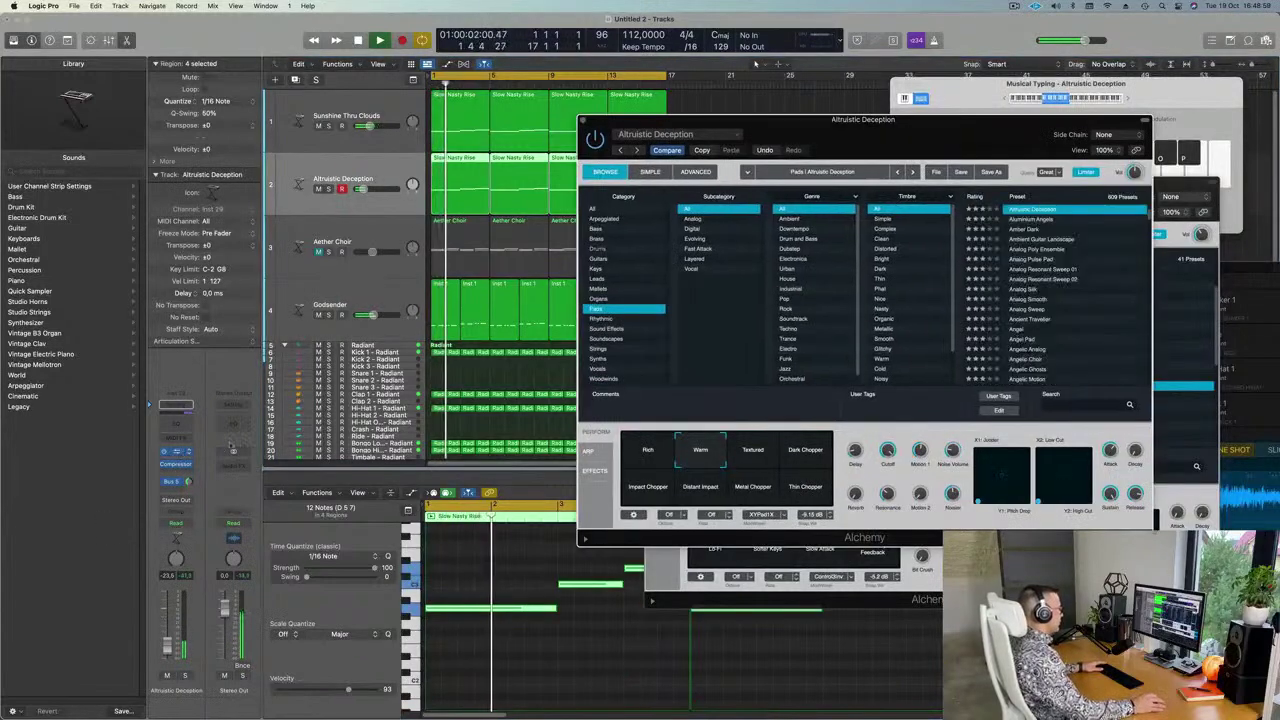
{"action": "left_click", "coordinate": [1040, 269]}
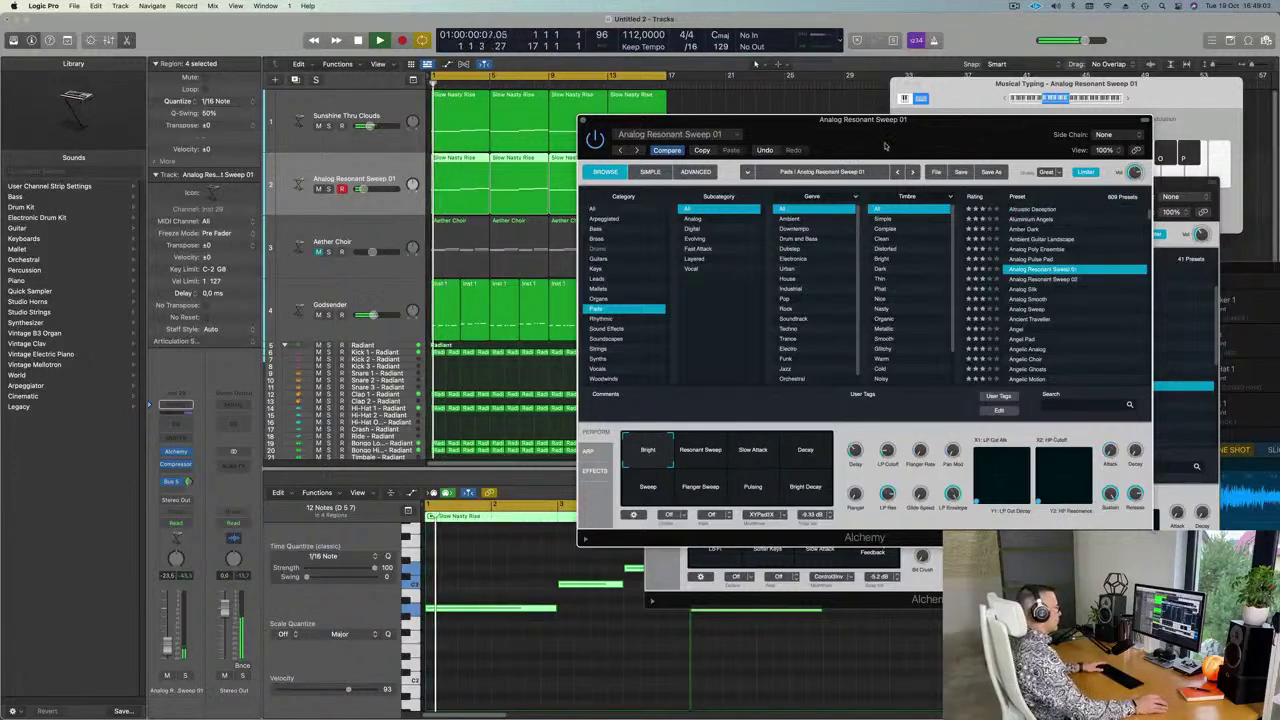
{"action": "mouse_move", "coordinate": [884, 146]}
{"action": "left_mouse_down"}
{"action": "mouse_move", "coordinate": [897, 136]}
{"action": "mouse_move", "coordinate": [877, 138]}
{"action": "mouse_move", "coordinate": [912, 134]}
{"action": "mouse_move", "coordinate": [861, 153]}
{"action": "left_mouse_up"}
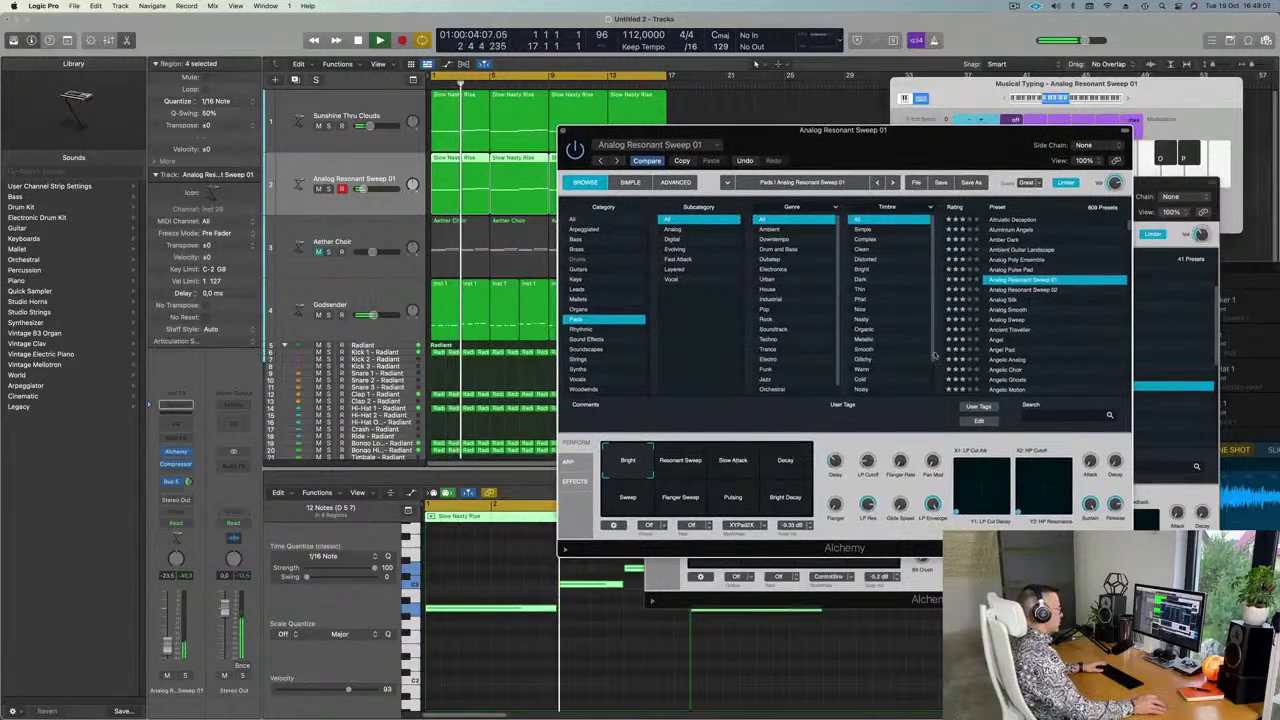
Audition Alchemy's Analog Silk preset on the second pad track, then load Anthem Pad
{"action": "left_click", "coordinate": [1011, 301]}
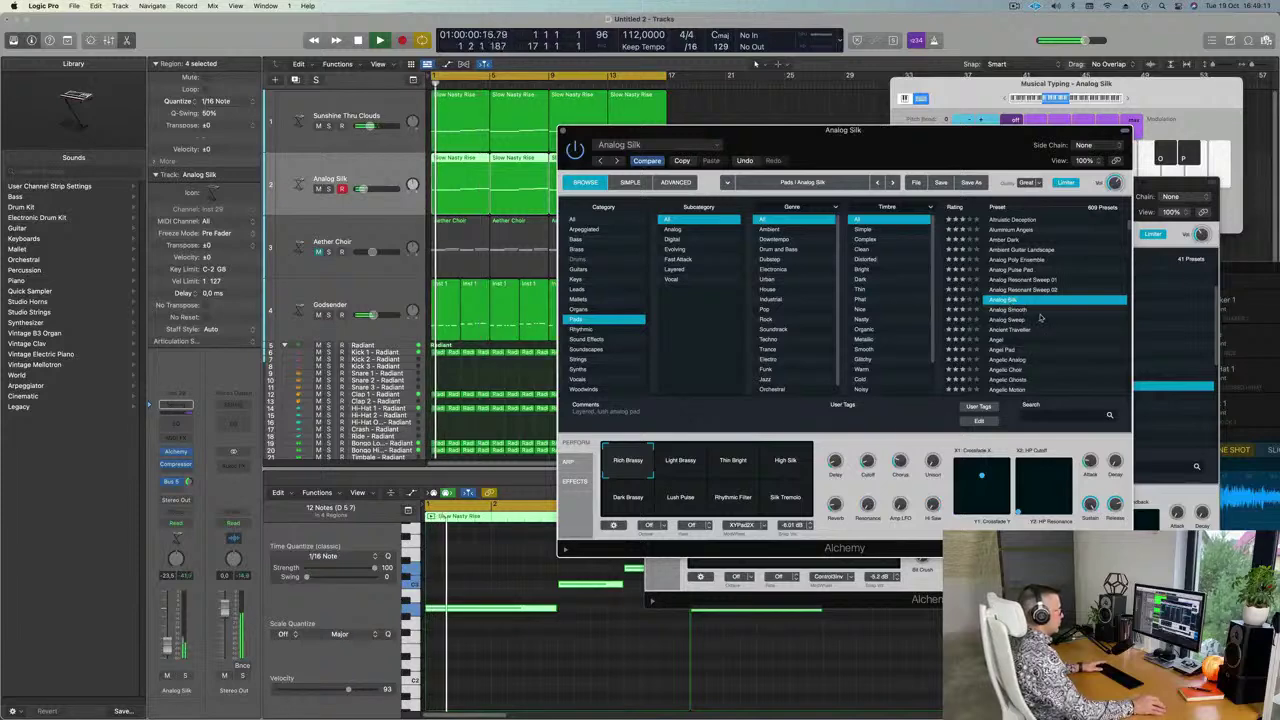
{"action": "scroll", "coordinate": [1040, 318], "scroll_direction": "down", "scroll_amount": 3}
{"action": "scroll", "coordinate": [1075, 310], "scroll_direction": "down", "scroll_amount": 2}
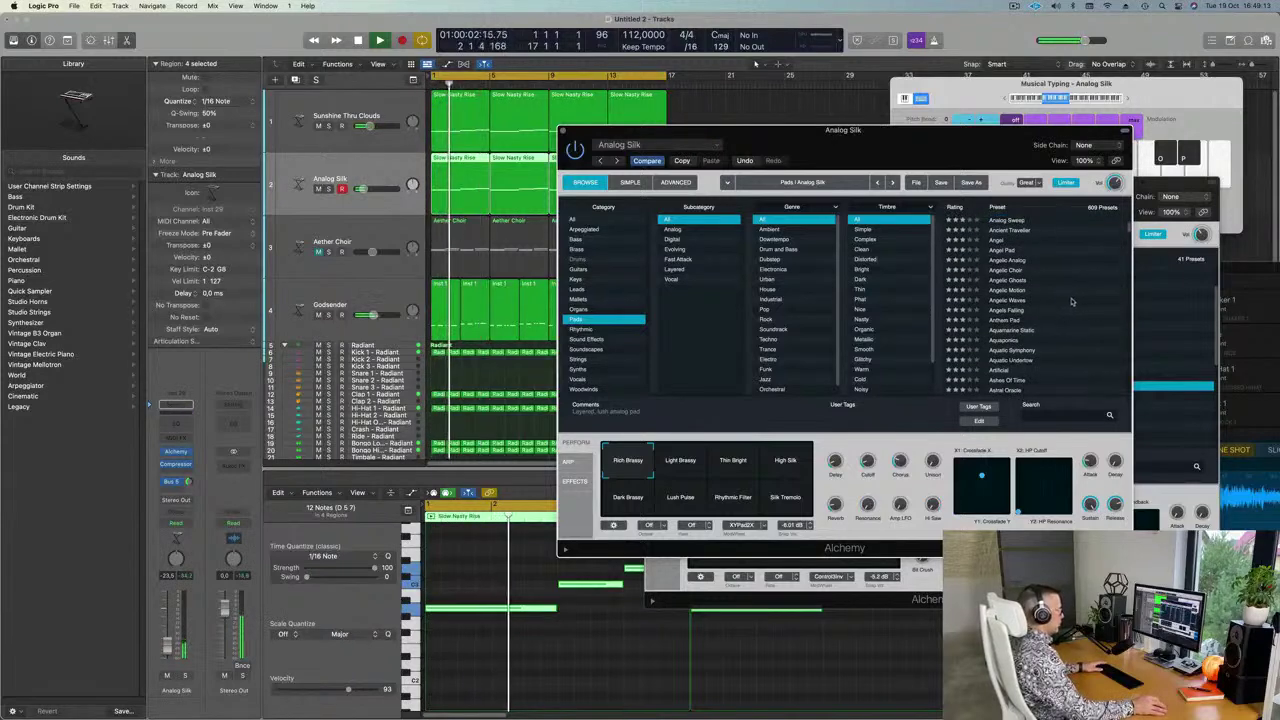
{"action": "left_click", "coordinate": [1008, 320]}
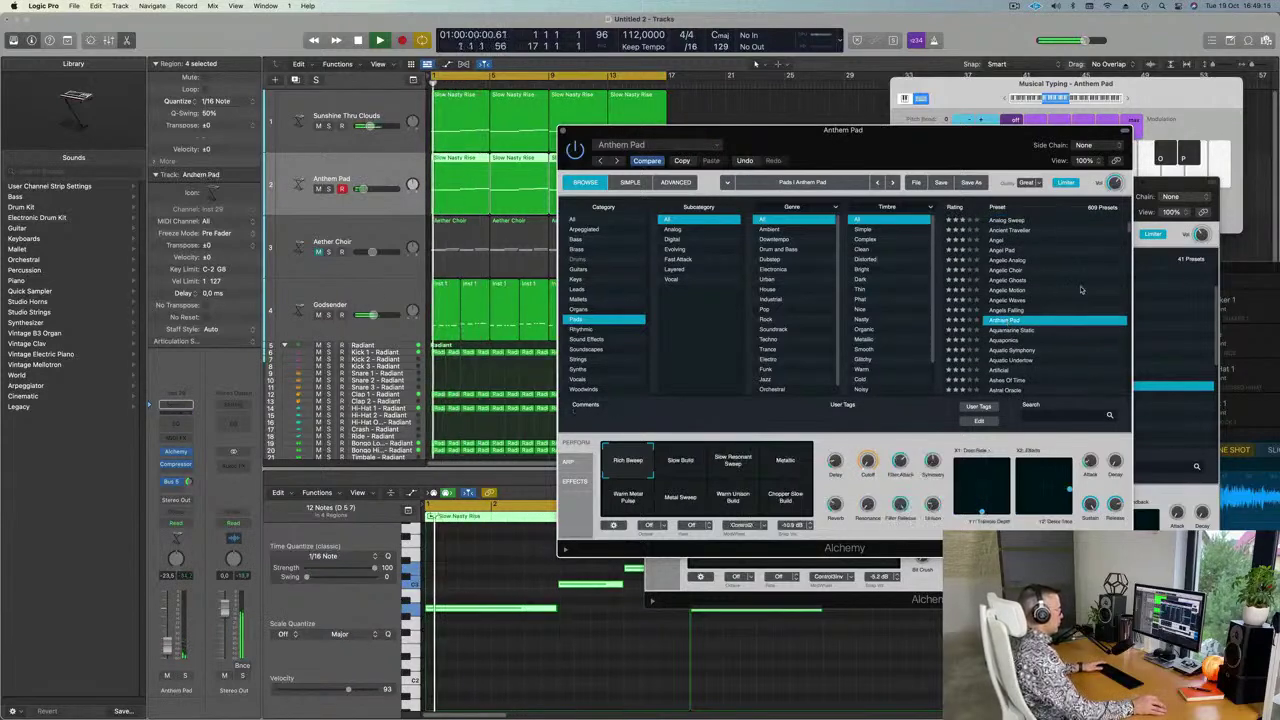
Audition Alchemy's Aquatic Symphony preset on the second pad track, then load Astral Oracle
{"action": "scroll", "coordinate": [1082, 290], "scroll_direction": "down", "scroll_amount": 1}
{"action": "scroll", "coordinate": [1080, 292], "scroll_direction": "down", "scroll_amount": 2}
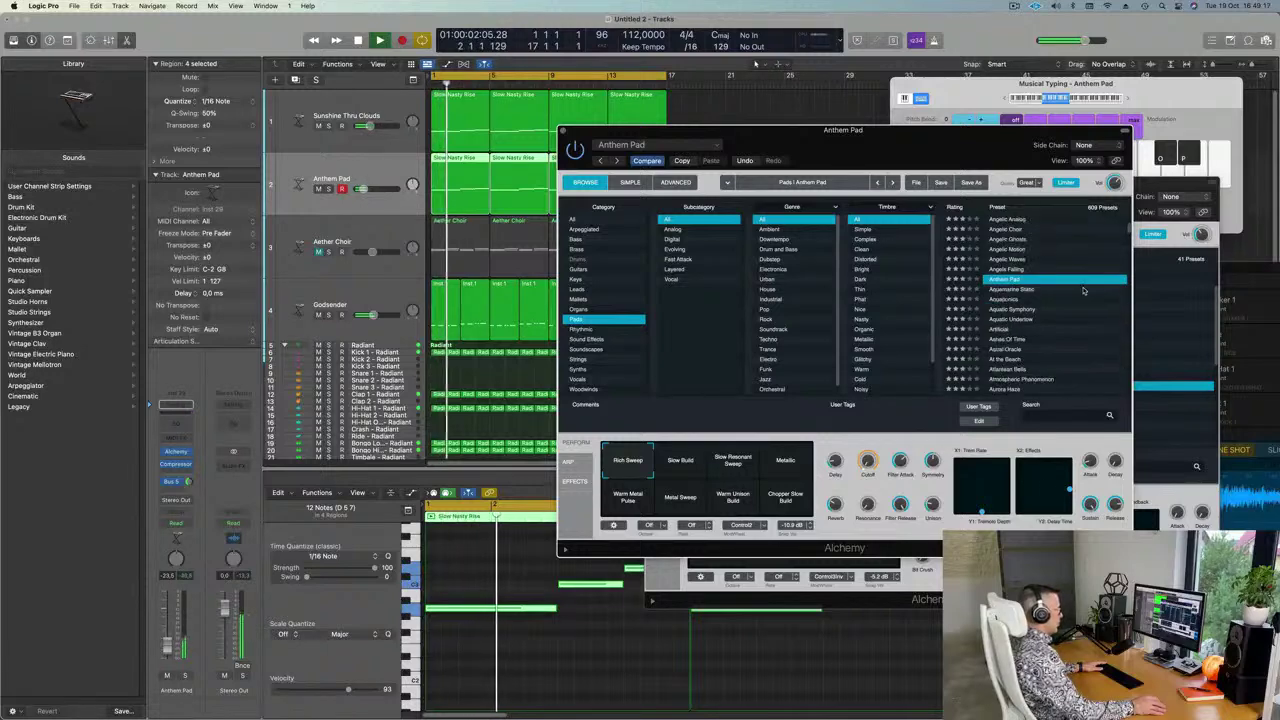
{"action": "left_click", "coordinate": [1022, 299]}
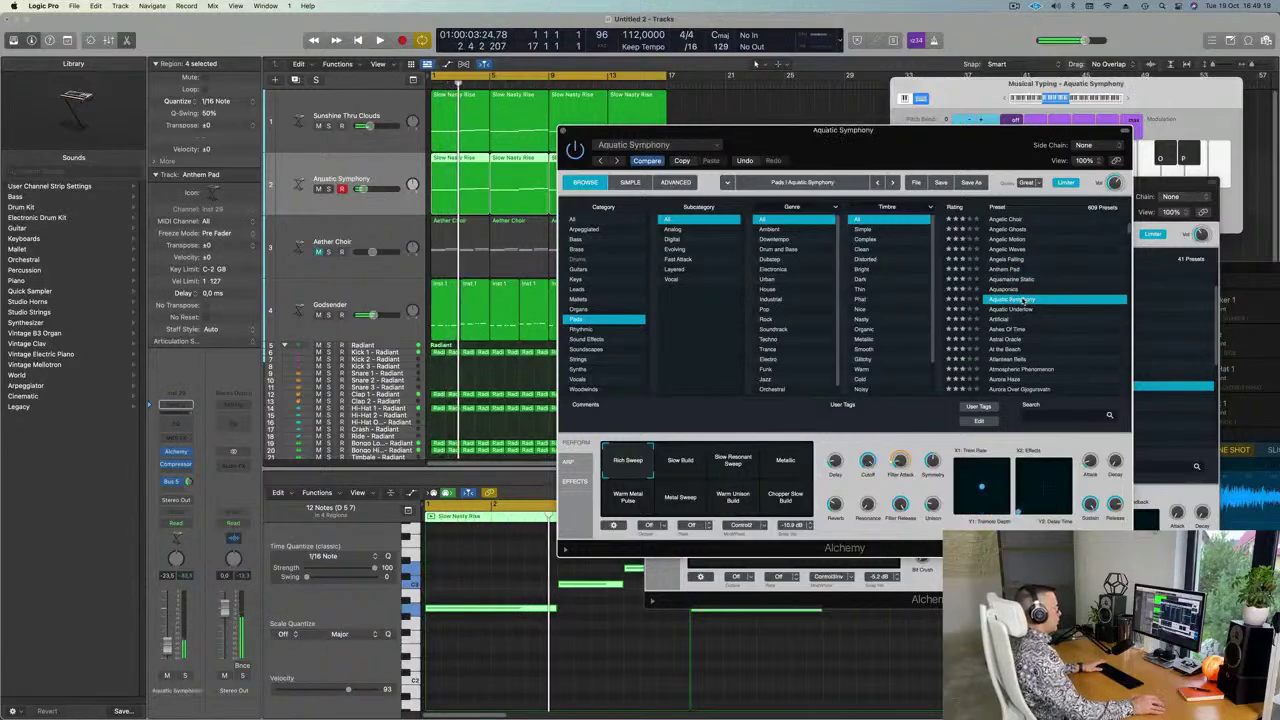
{"action": "scroll", "coordinate": [1069, 302], "scroll_direction": "down", "scroll_amount": 1}
{"action": "scroll", "coordinate": [1070, 302], "scroll_direction": "down", "scroll_amount": 1}
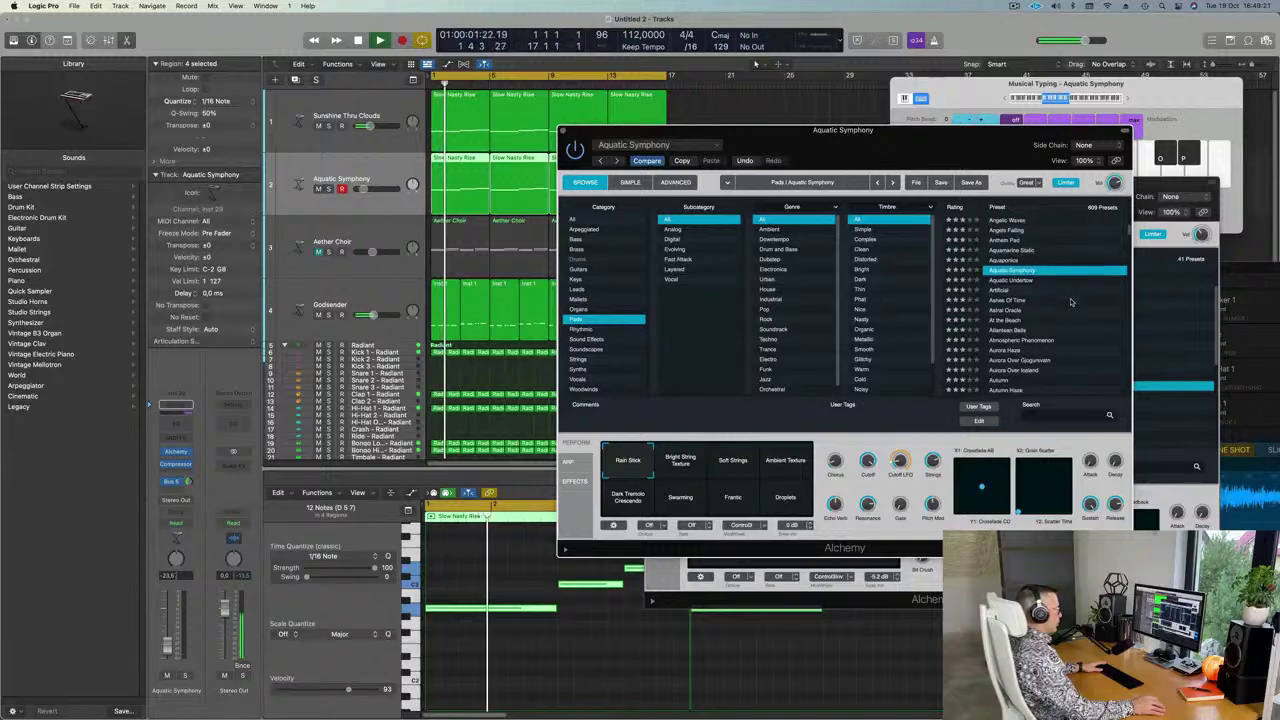
{"action": "left_click", "coordinate": [1009, 311]}
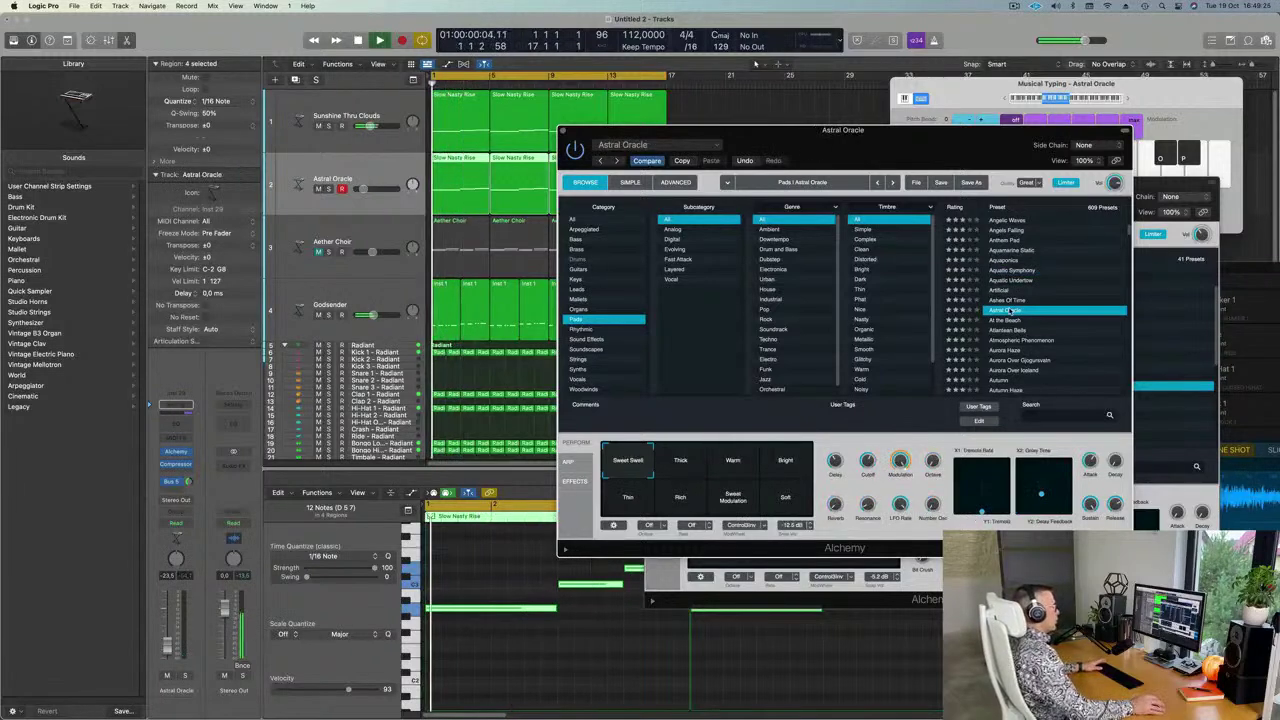
{"action": "left_click_drag", "start_coordinate": [898, 163], "coordinate": [986, 114]}
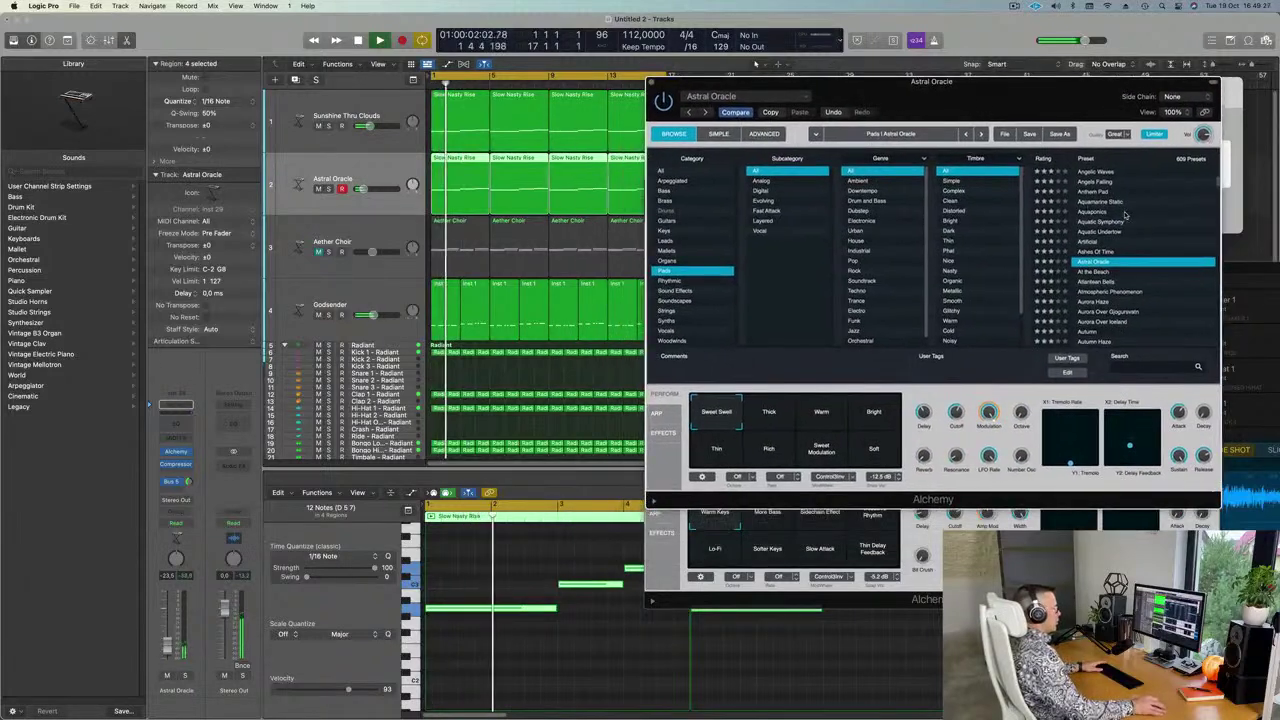
{"action": "scroll", "coordinate": [1125, 214], "scroll_direction": "down", "scroll_amount": 4}
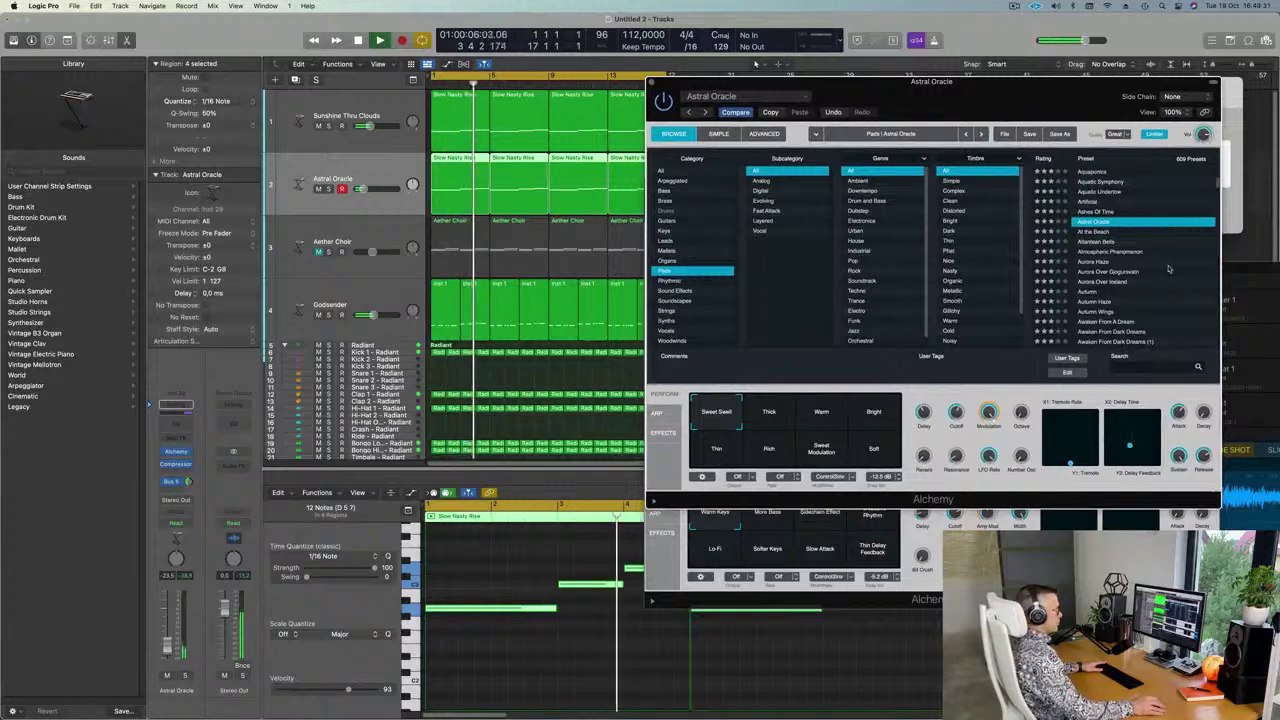
{"action": "scroll", "coordinate": [1168, 268], "scroll_direction": "down", "scroll_amount": 4}
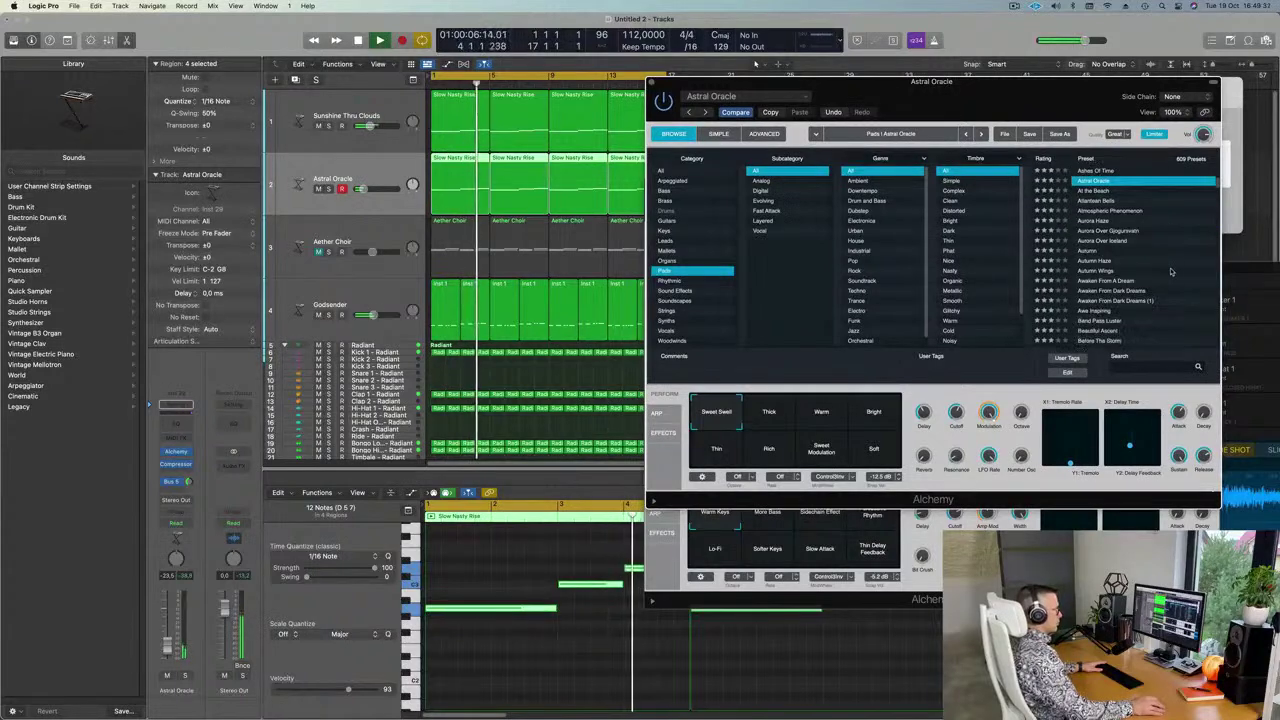
Unmute the Aether Choir track at a reduced volume of about -16 dB and close the floating Alchemy windows
{"action": "left_click", "coordinate": [334, 168]}
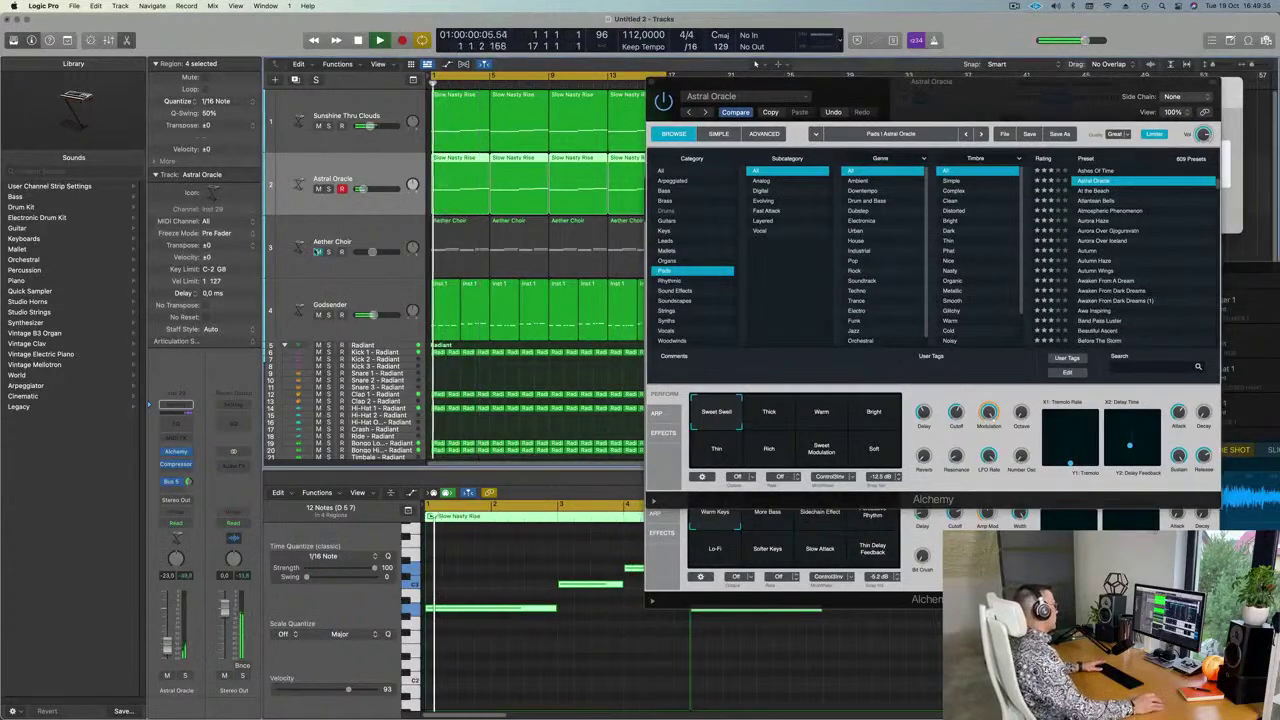
{"action": "left_click", "coordinate": [318, 251]}
{"action": "left_click", "coordinate": [377, 224]}
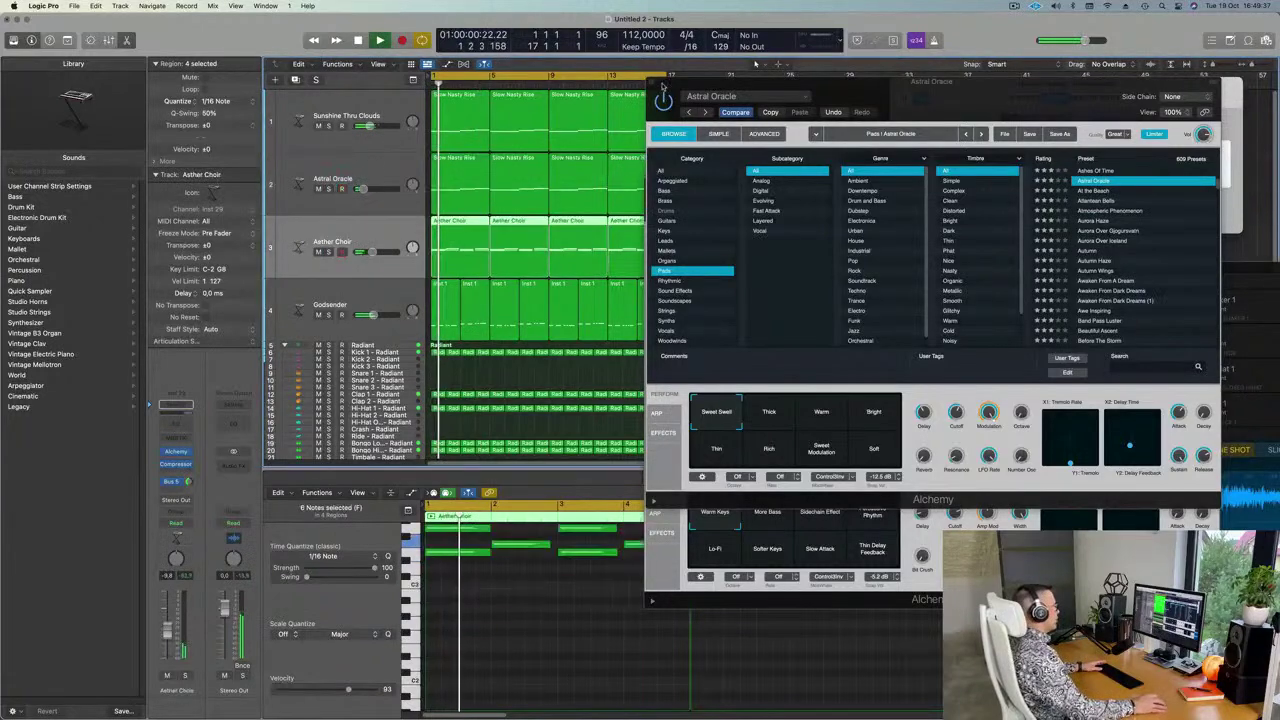
{"action": "left_click", "coordinate": [653, 83]}
{"action": "left_click", "coordinate": [652, 82]}
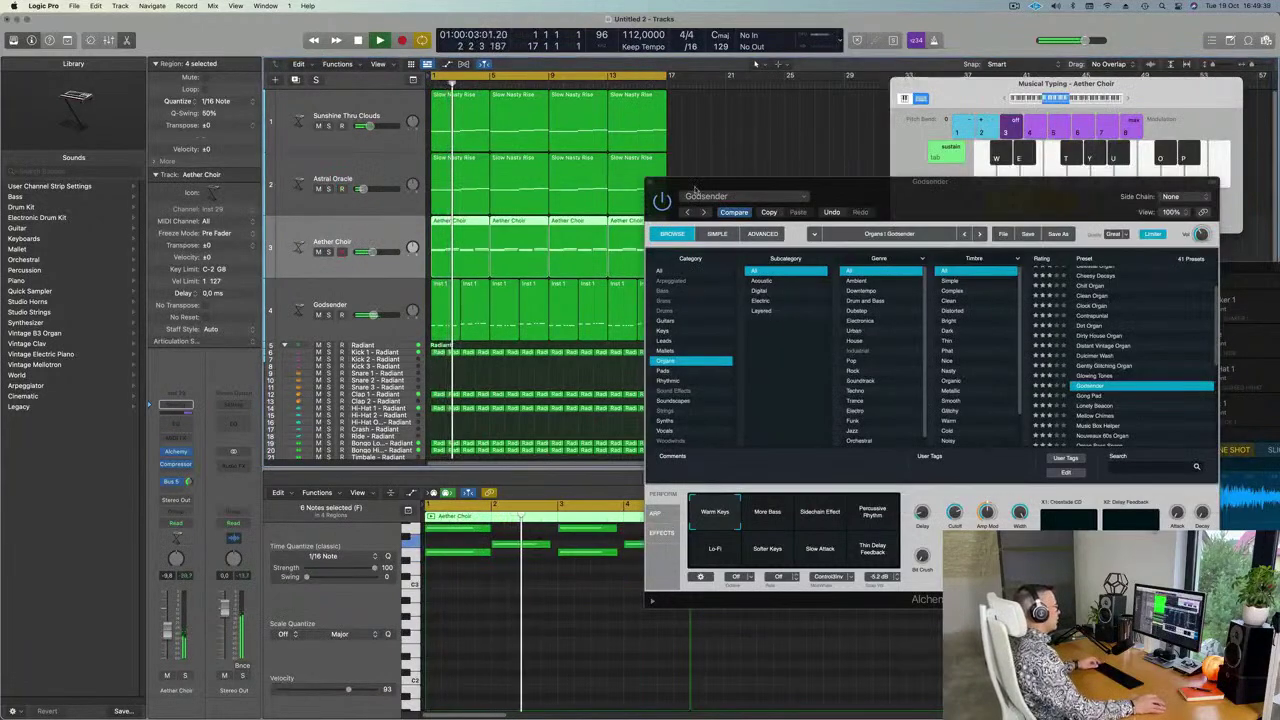
{"action": "left_click_drag", "start_coordinate": [662, 182], "coordinate": [635, 181]}
Repeat all regions once so the arrangement extends to bar 33, and replay from the start
{"action": "key", "text": "super+Left"}
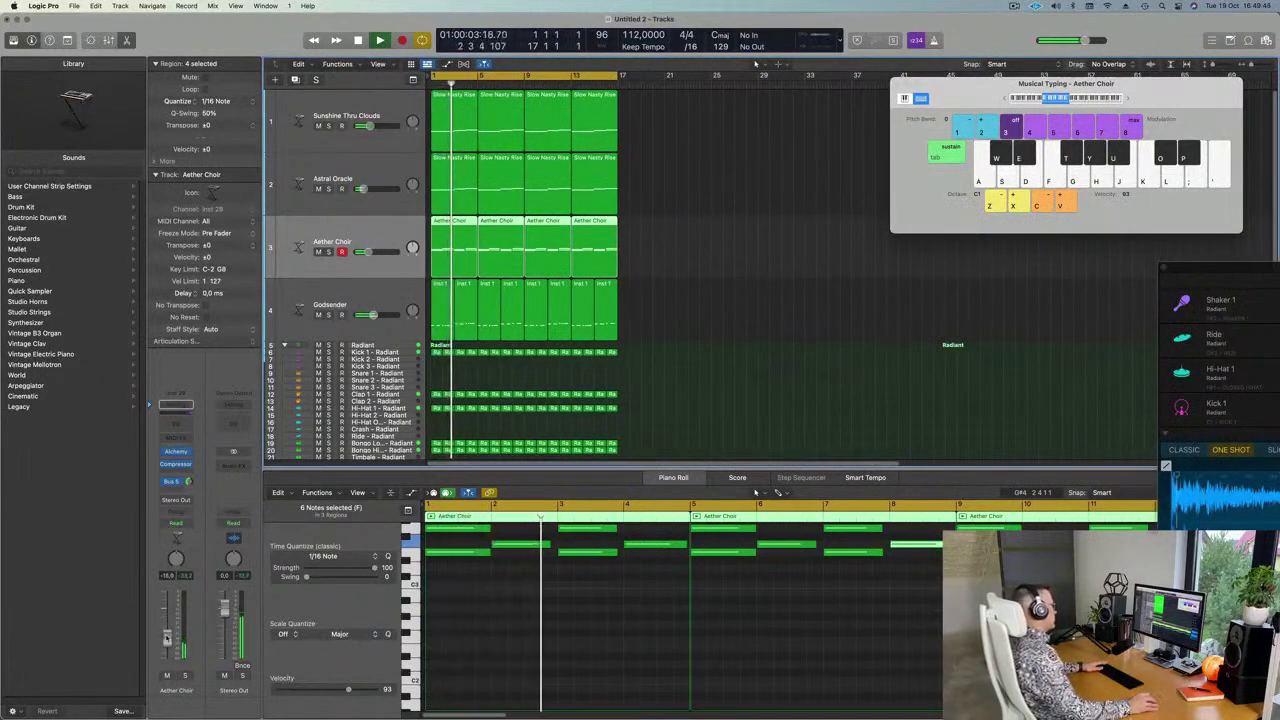
{"action": "key", "text": "super+Left"}
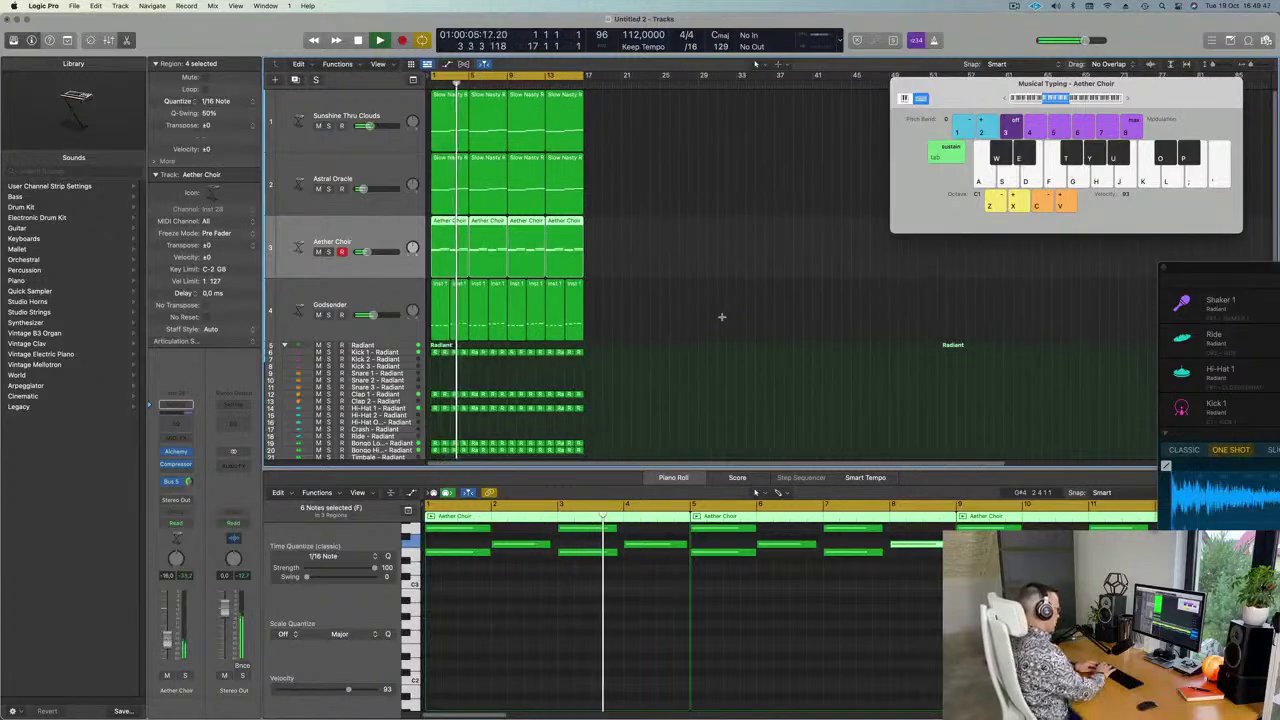
{"action": "key", "text": "super+a"}
{"action": "key", "text": "super+r"}
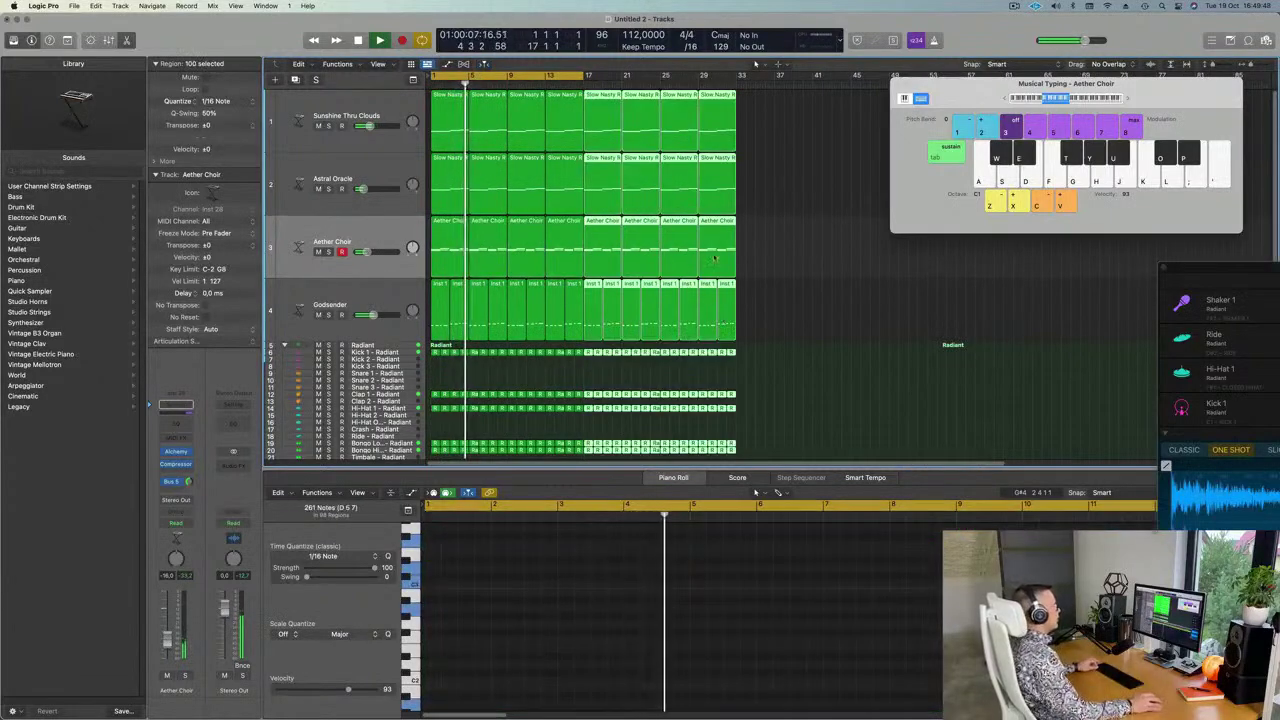
{"action": "key", "text": "super+Left"}
{"action": "key", "text": "Return"}
Copy the first Kick 1 region onto the Shaker 1 track at bar 1
{"action": "scroll", "coordinate": [573, 241], "scroll_direction": "down", "scroll_amount": 2}
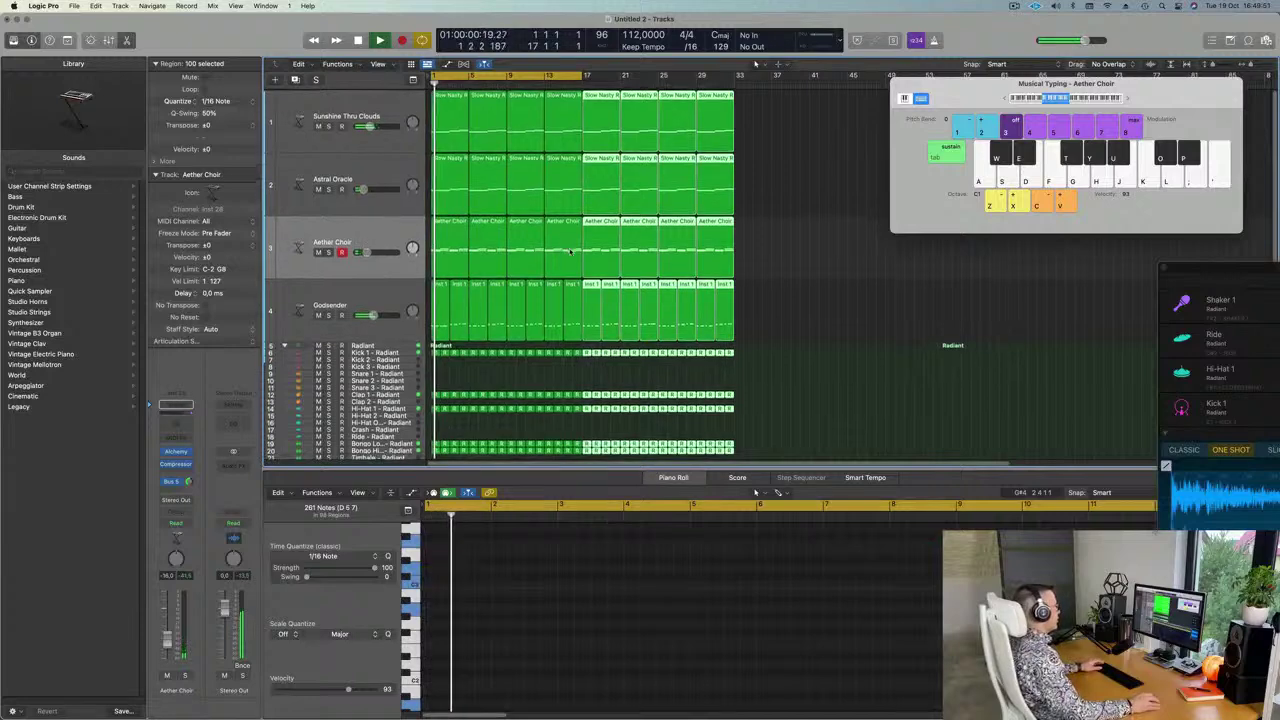
{"action": "scroll", "coordinate": [503, 297], "scroll_direction": "down", "scroll_amount": 4}
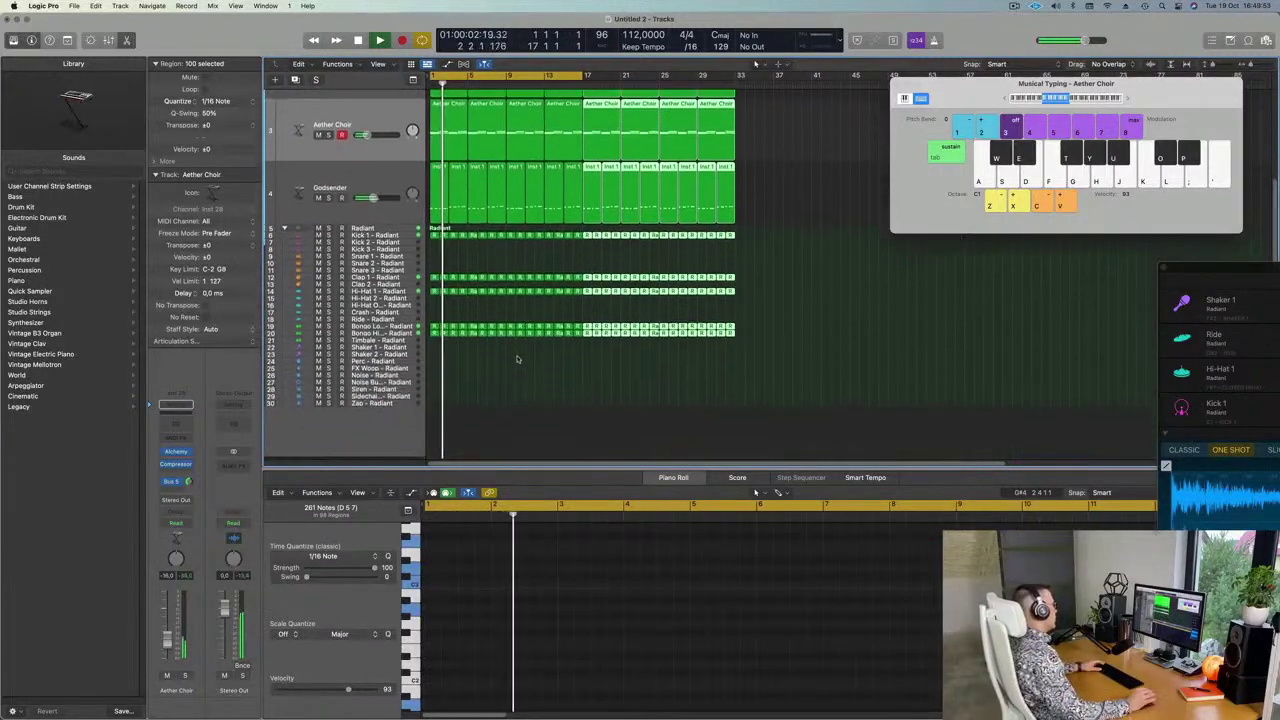
{"action": "scroll", "coordinate": [479, 381], "scroll_direction": "up", "scroll_amount": 3}
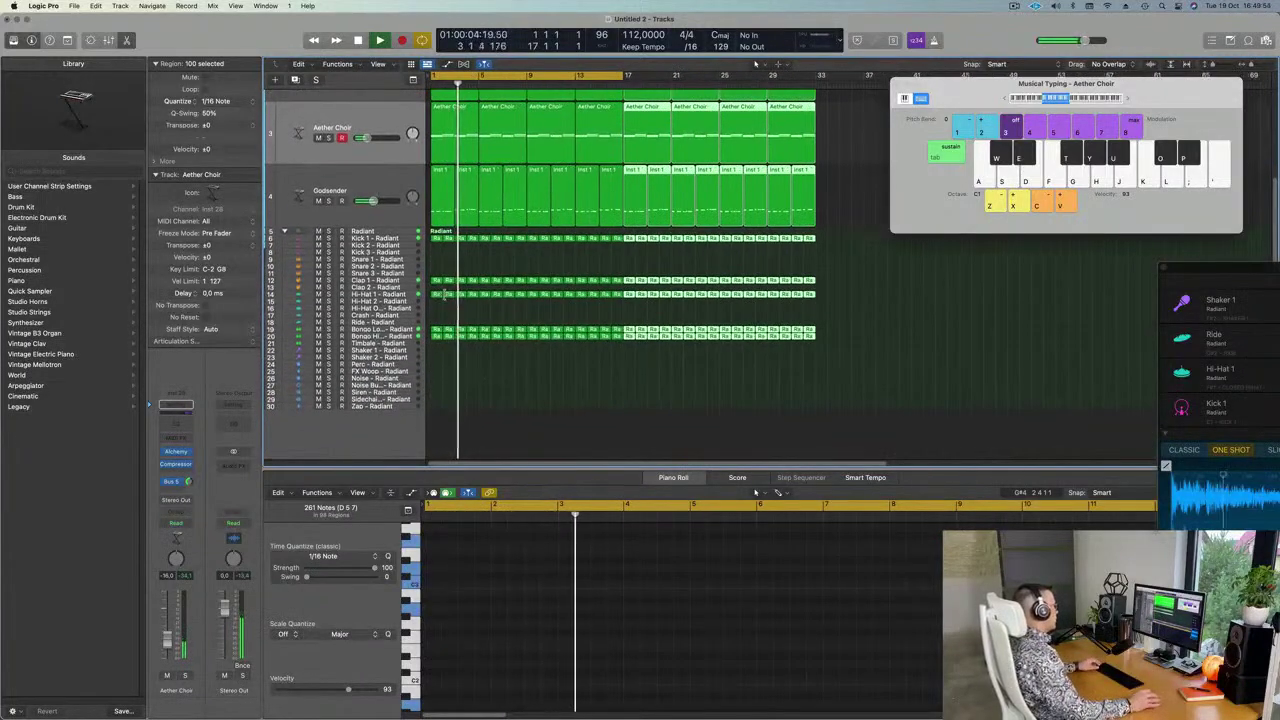
{"action": "left_click", "coordinate": [437, 238]}
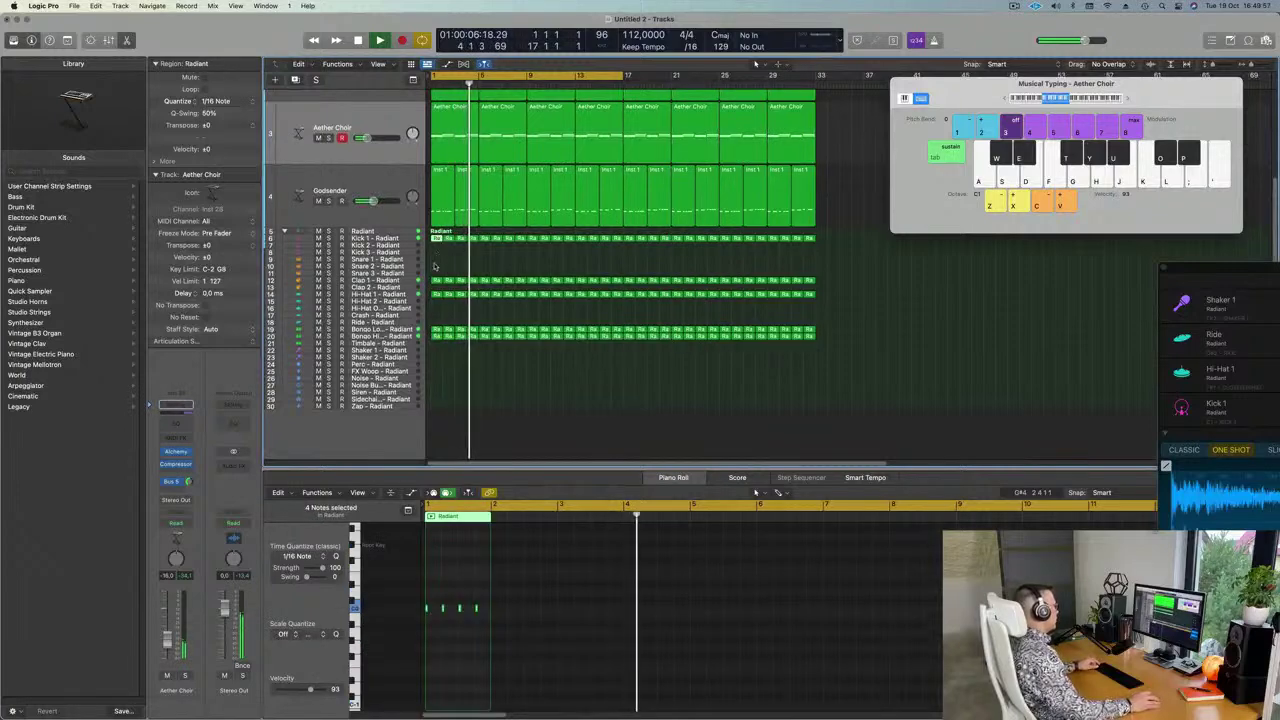
{"action": "left_click_drag", "start_coordinate": [434, 265], "coordinate": [437, 356]}
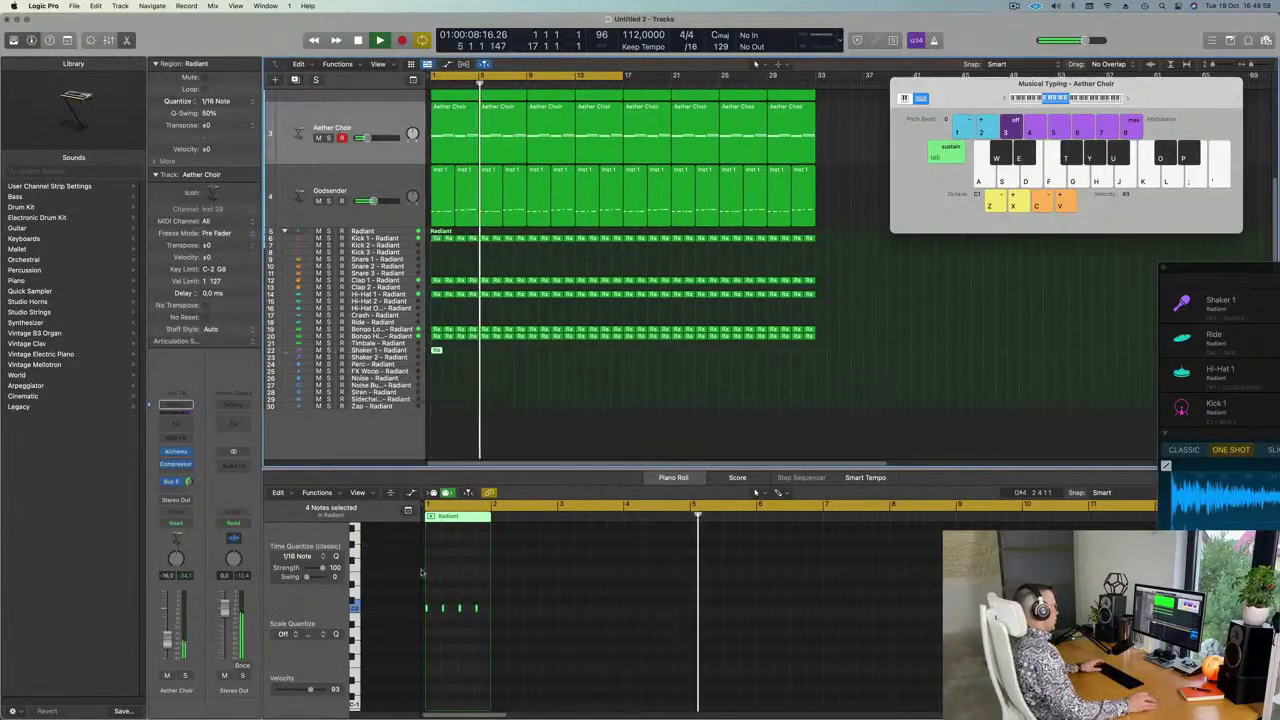
Transpose the four notes in the Shaker 1 region up to C3
{"action": "left_click_drag", "start_coordinate": [487, 602], "coordinate": [389, 630]}
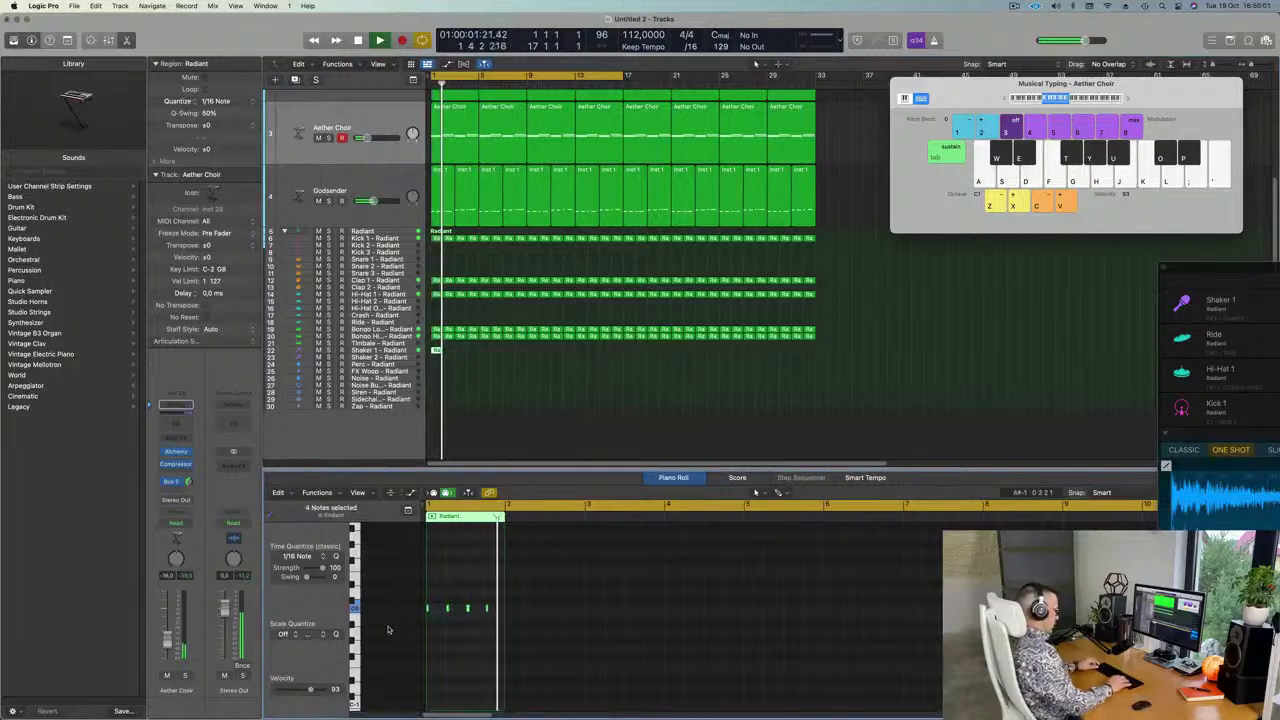
{"action": "key", "text": "Delete"}
{"action": "key", "text": "Return"}
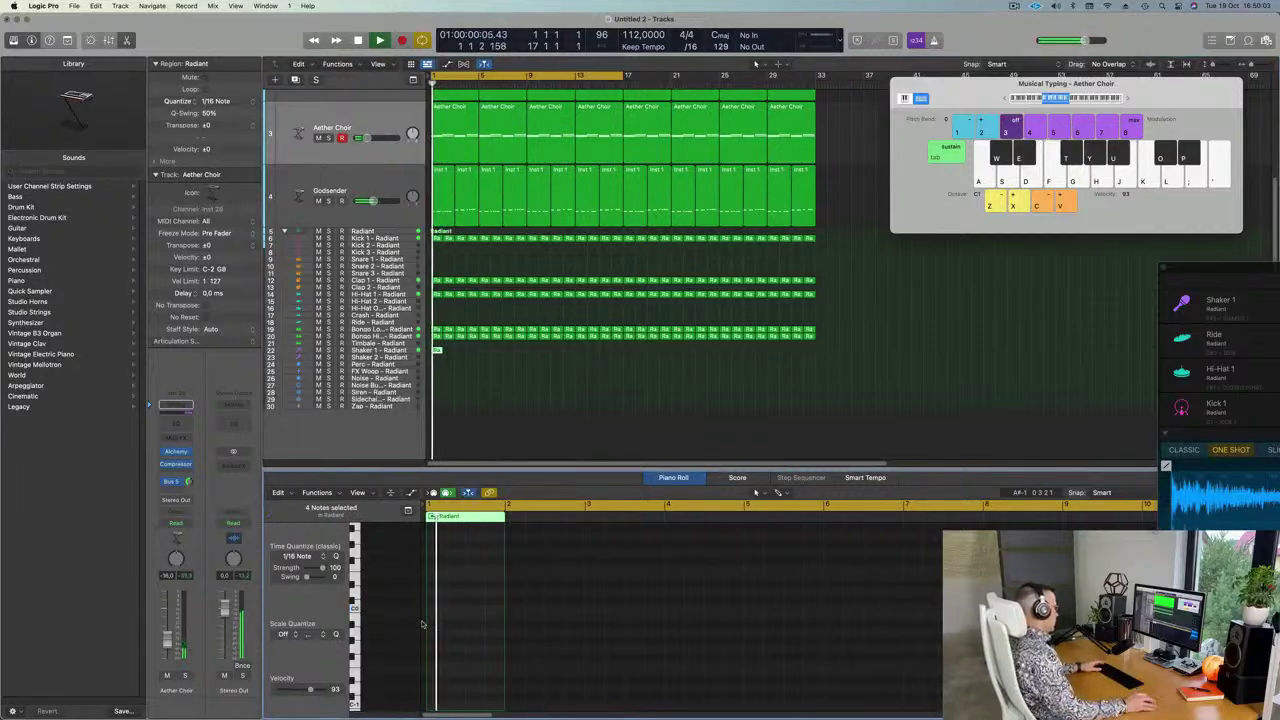
{"action": "scroll", "coordinate": [437, 612], "scroll_direction": "up", "scroll_amount": 5}
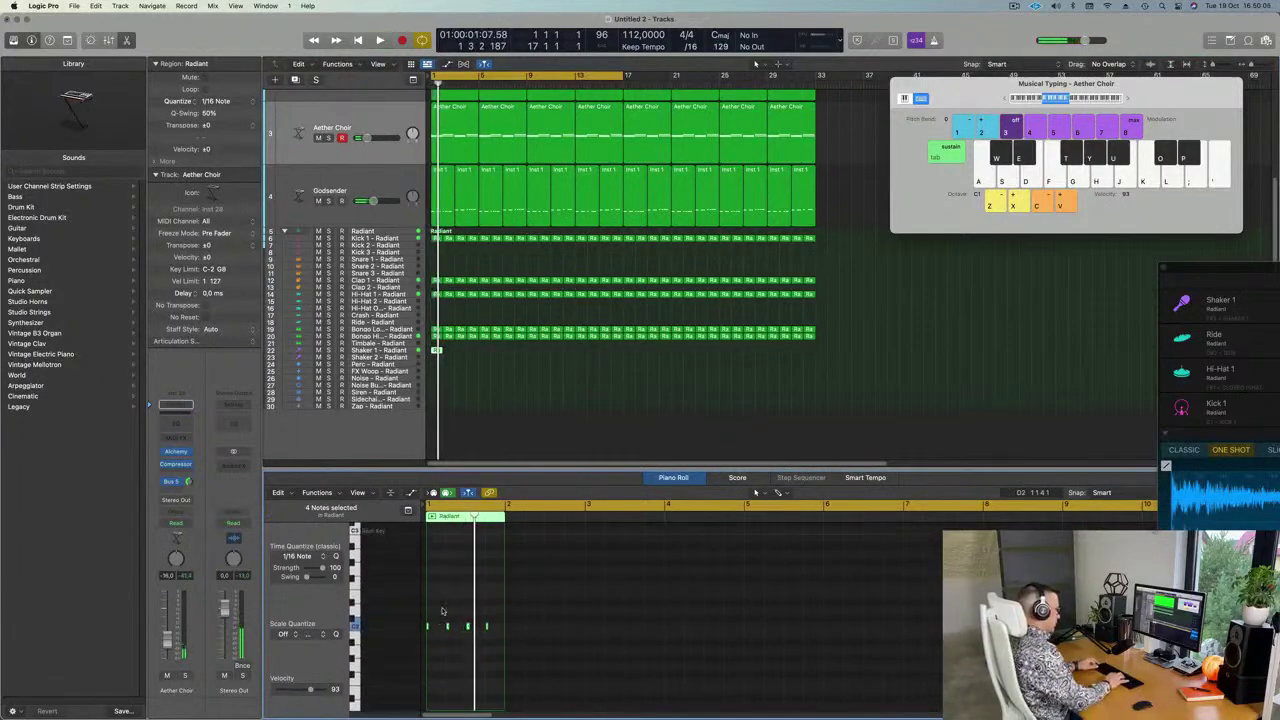
{"action": "key", "text": "z"}
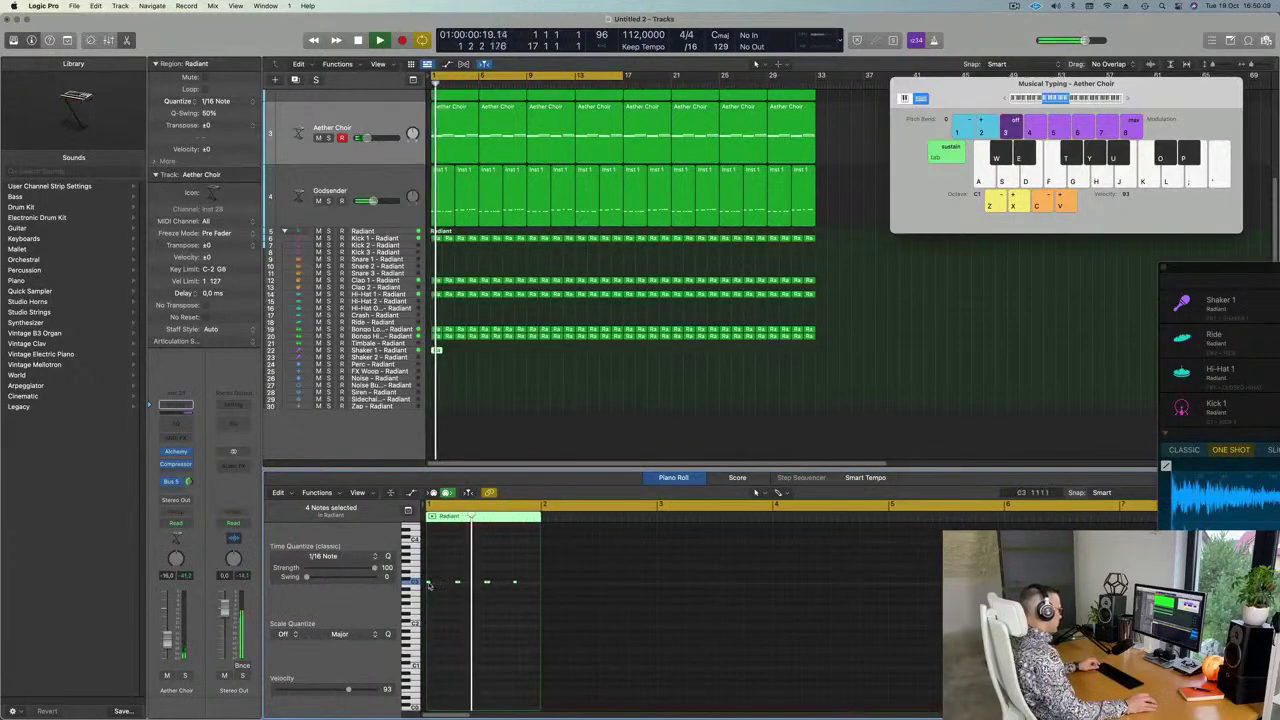
Duplicate the C3 notes to fill the one-bar Shaker 1 region with continuous sixteenth notes, and select the Shaker 1 track
{"action": "left_click_drag", "start_coordinate": [431, 583], "coordinate": [450, 591]}
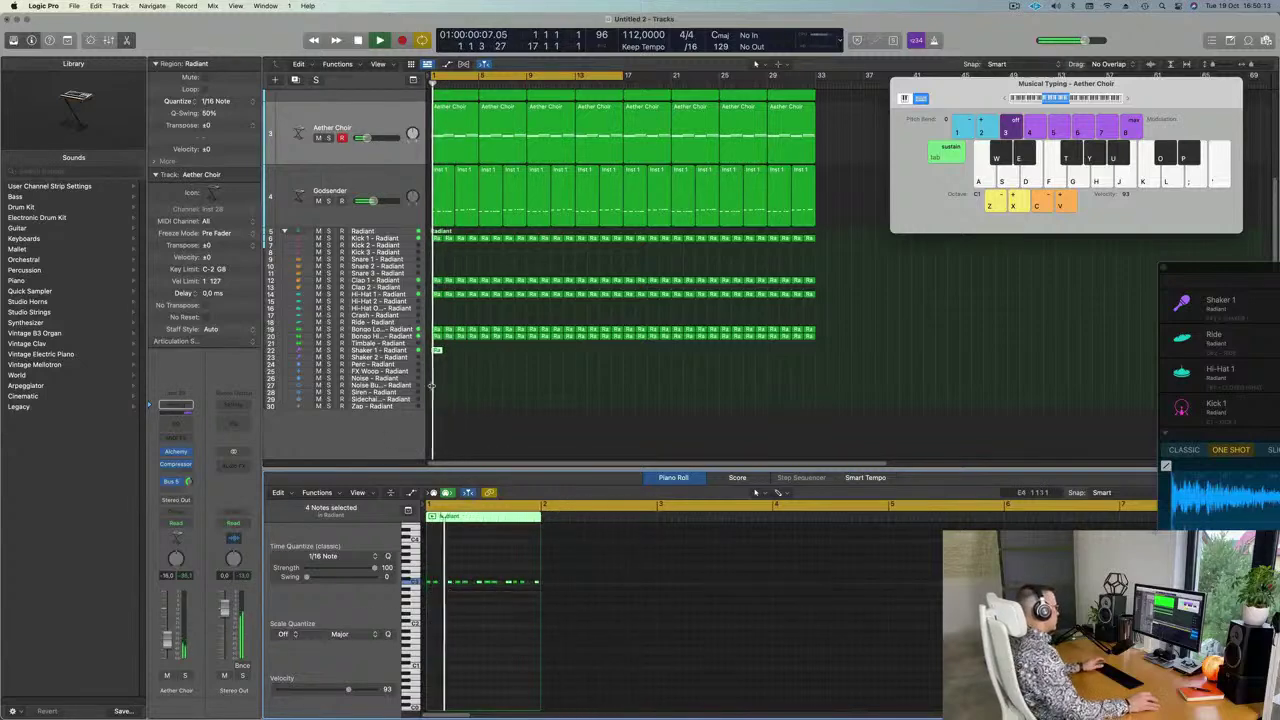
{"action": "left_click", "coordinate": [395, 343]}
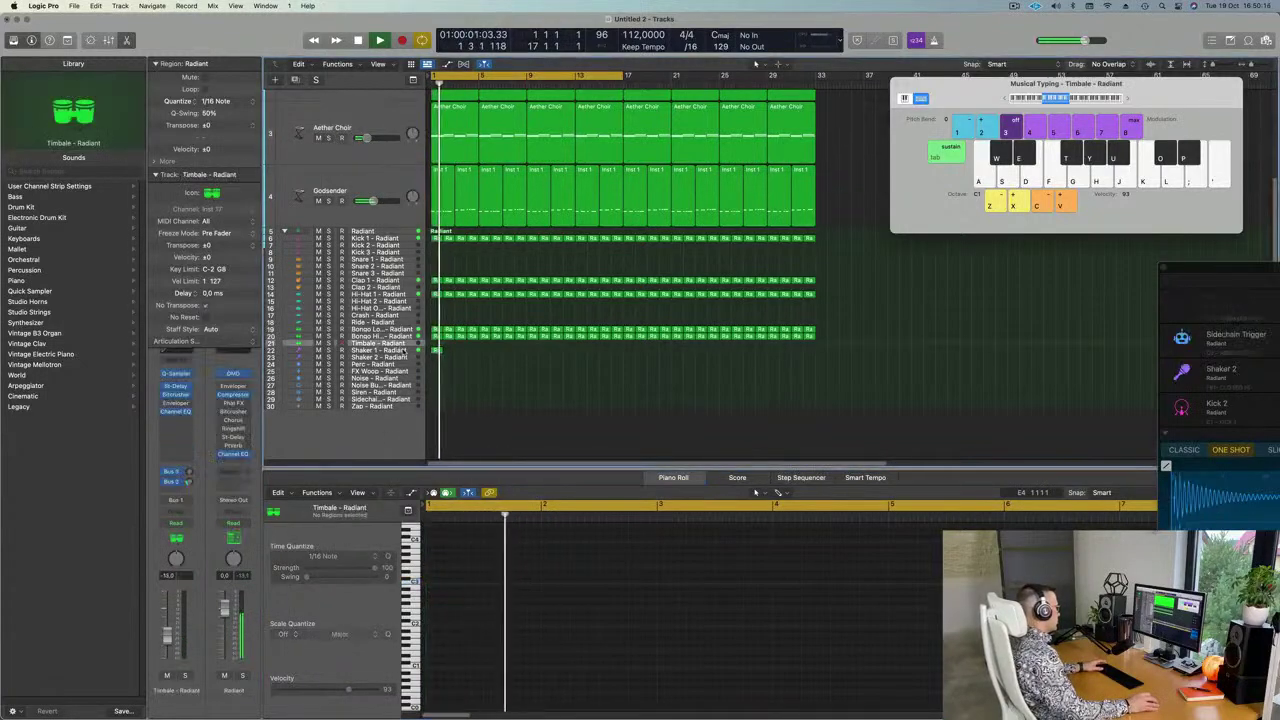
{"action": "key", "text": "Down"}
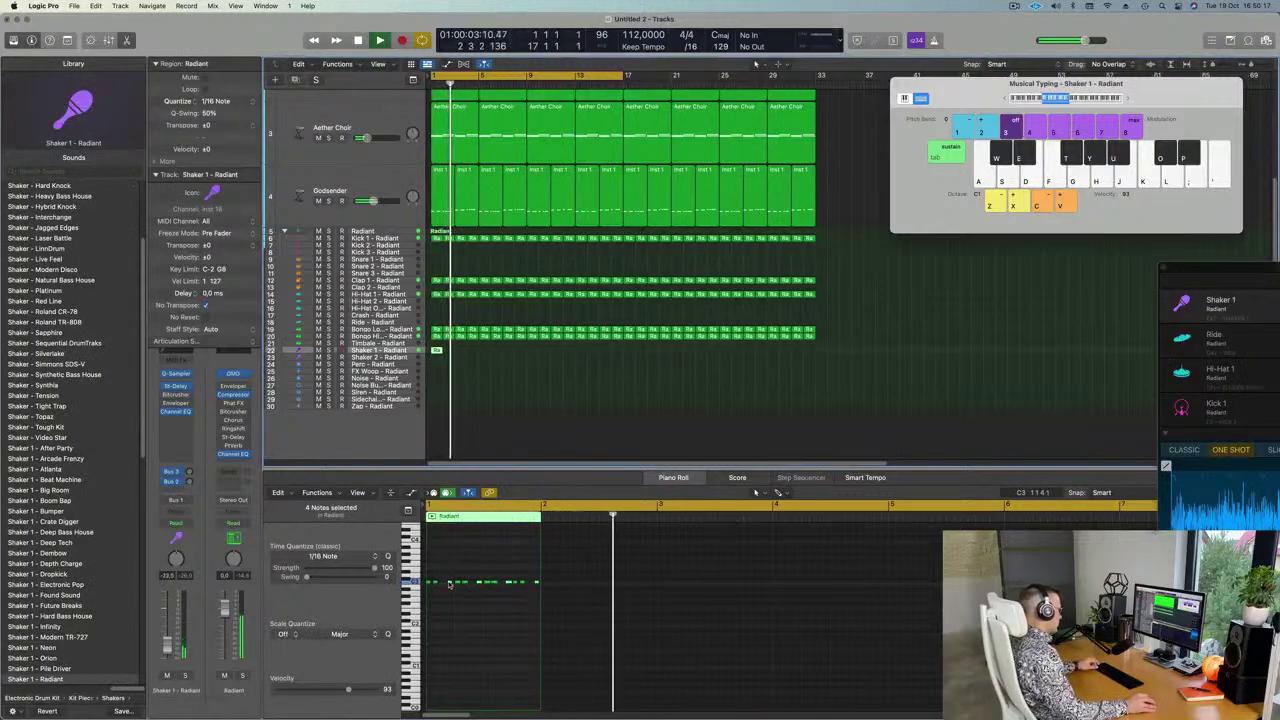
{"action": "left_click_drag", "start_coordinate": [449, 583], "coordinate": [442, 586]}
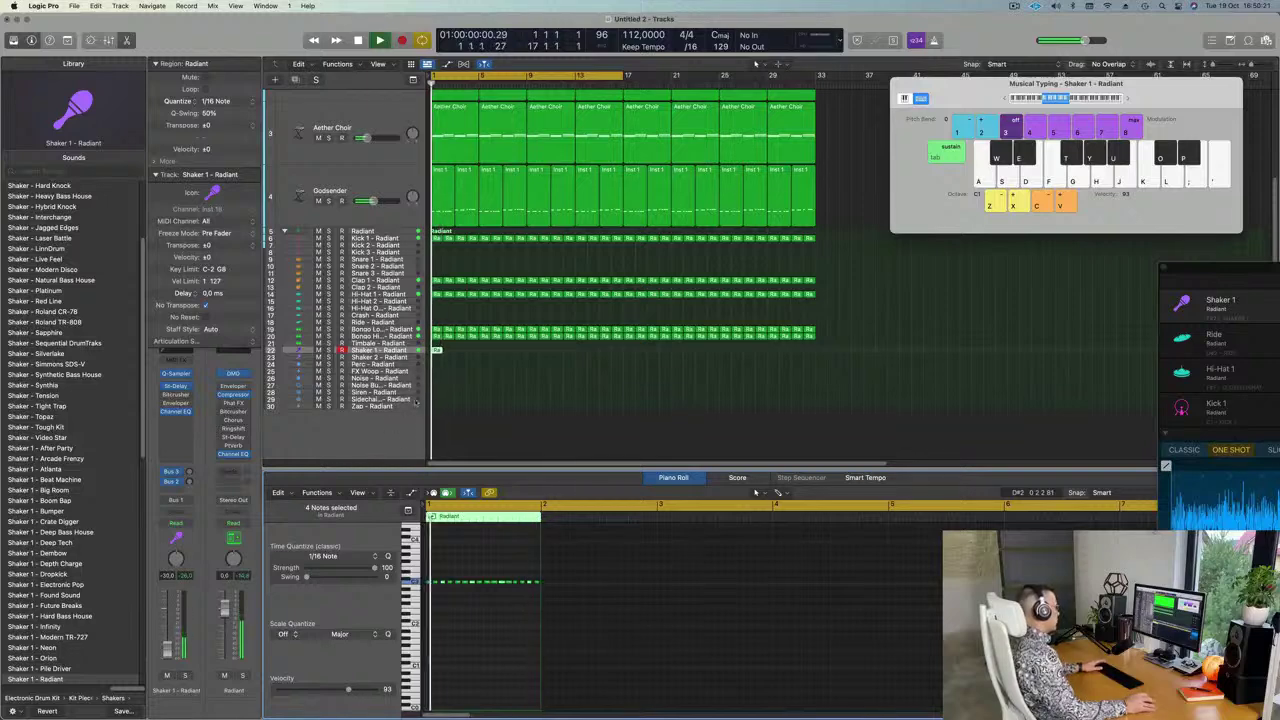
Repeat the one-bar Shaker 1 region up to bar 33 and replay from the start
{"action": "key", "text": "super+r"}
{"action": "key", "text": "super+r"}
{"action": "key", "text": "super+r"}
{"action": "key", "text": "super+r"}
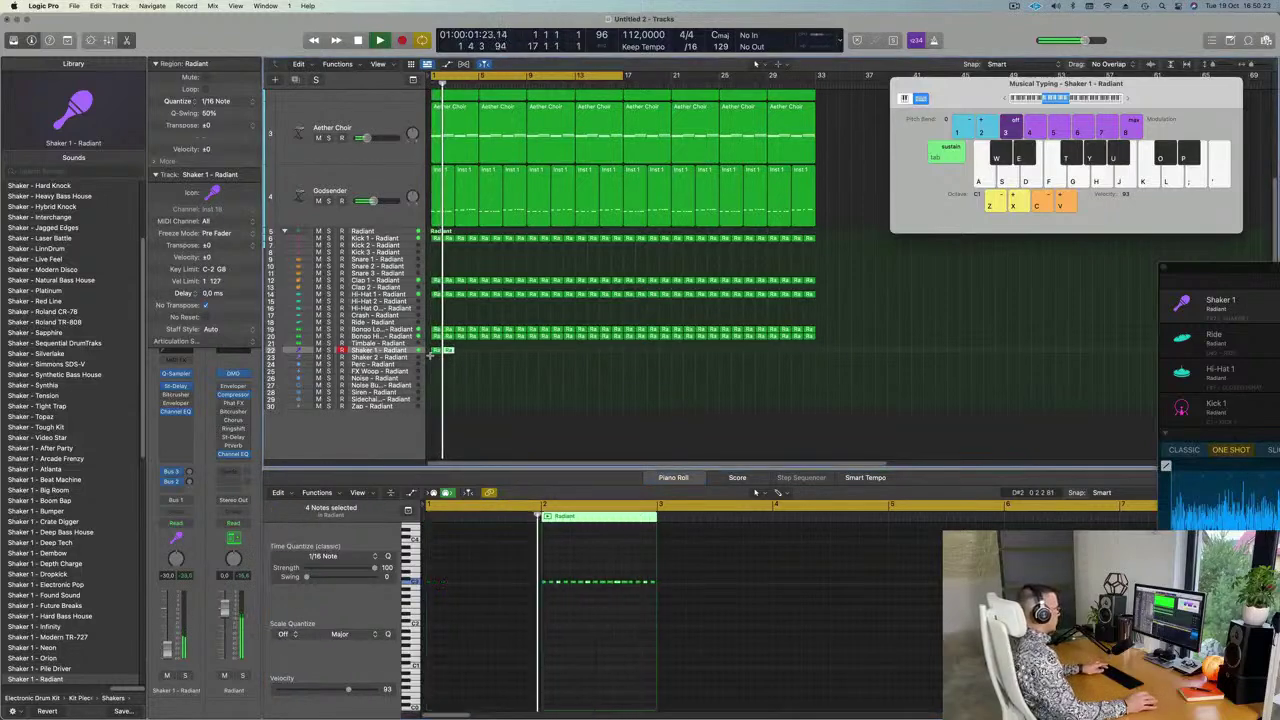
{"action": "key", "text": "super+r"}
{"action": "key", "text": "super+r"}
{"action": "key", "text": "super+r"}
{"action": "key", "text": "super+r"}
{"action": "key", "text": "super+r"}
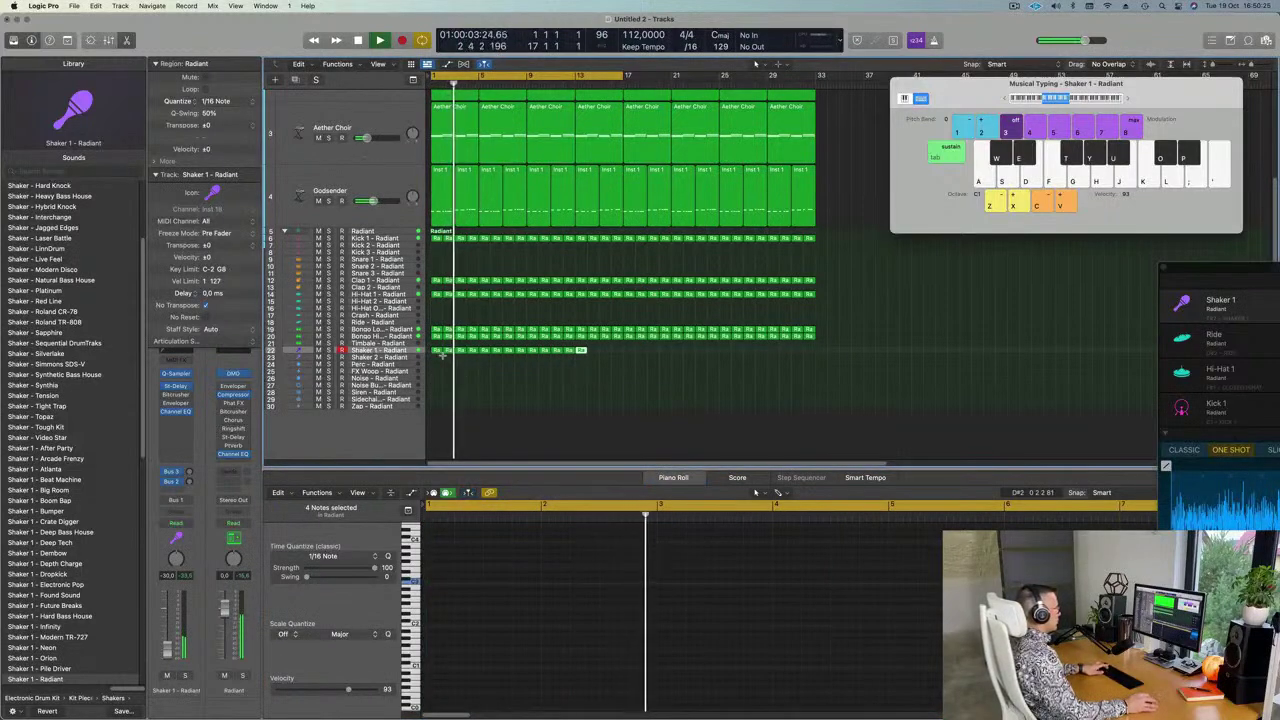
{"action": "key", "text": "super+r"}
{"action": "key", "text": "super+r"}
{"action": "key", "text": "super+r"}
{"action": "key", "text": "super+r"}
{"action": "key", "text": "super+r"}
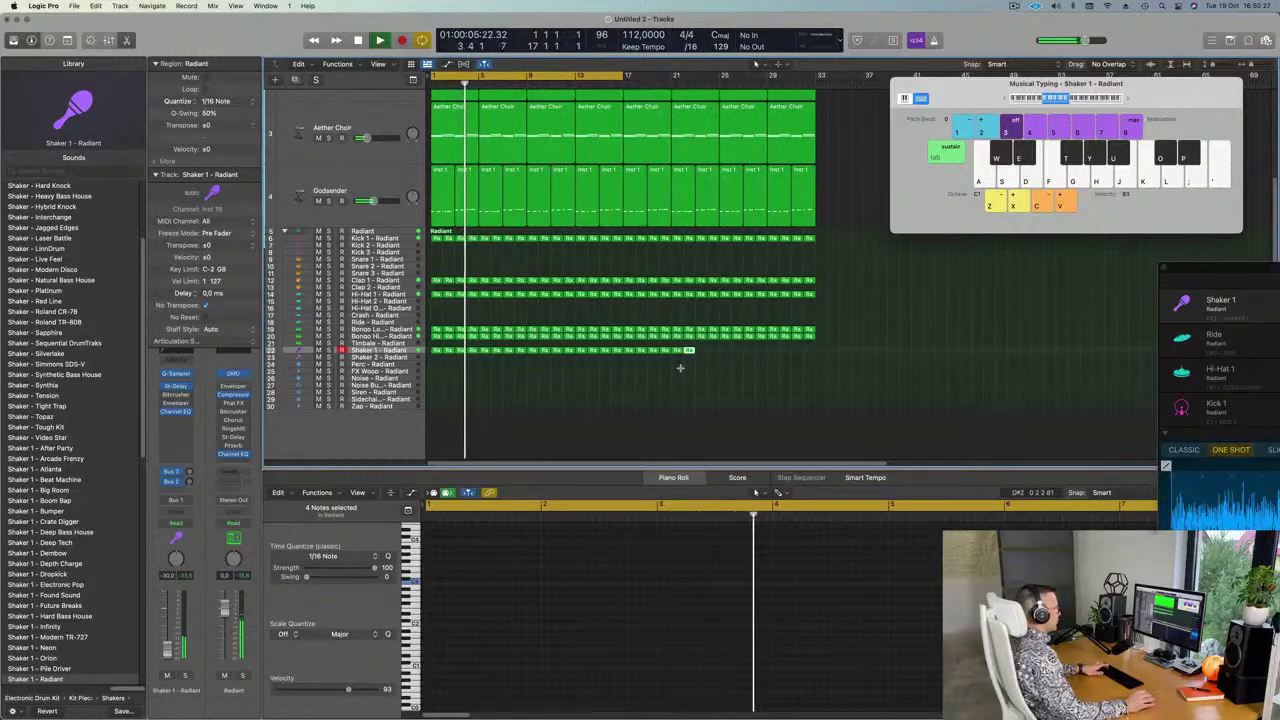
{"action": "key", "text": "super+r"}
{"action": "key", "text": "super+r"}
{"action": "key", "text": "super+r"}
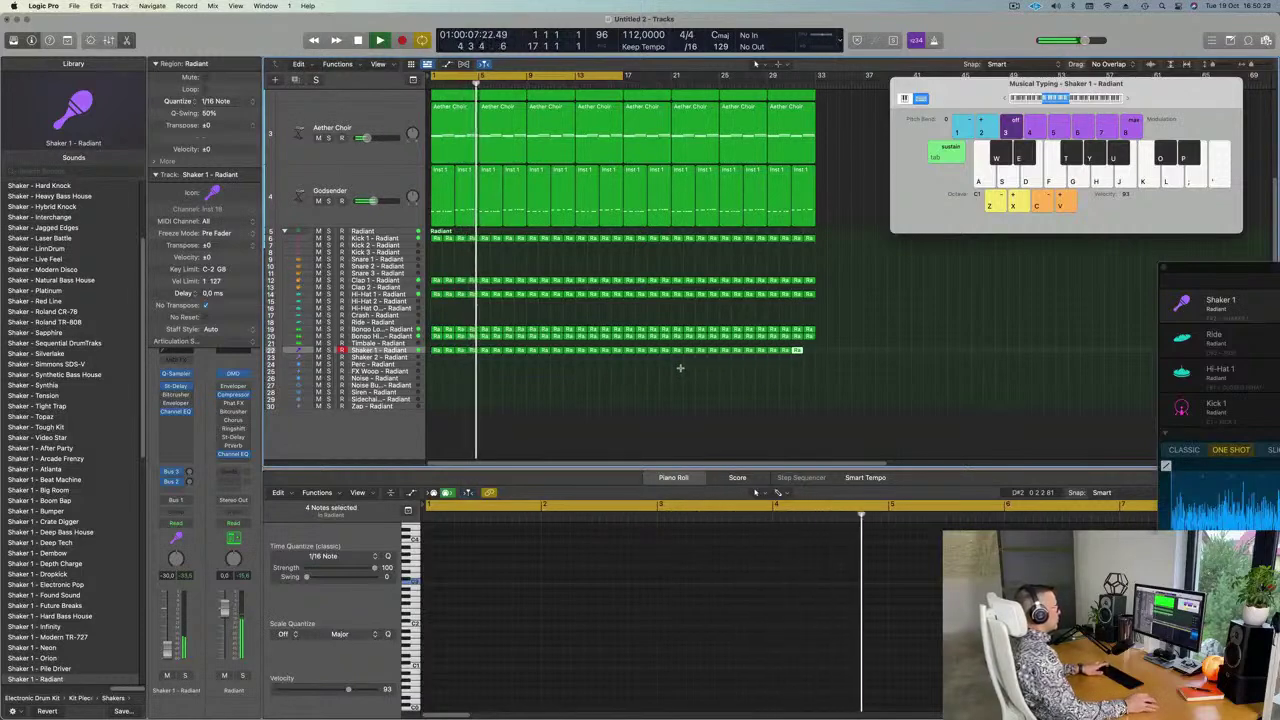
{"action": "key", "text": "super+r"}
{"action": "key", "text": "Return"}
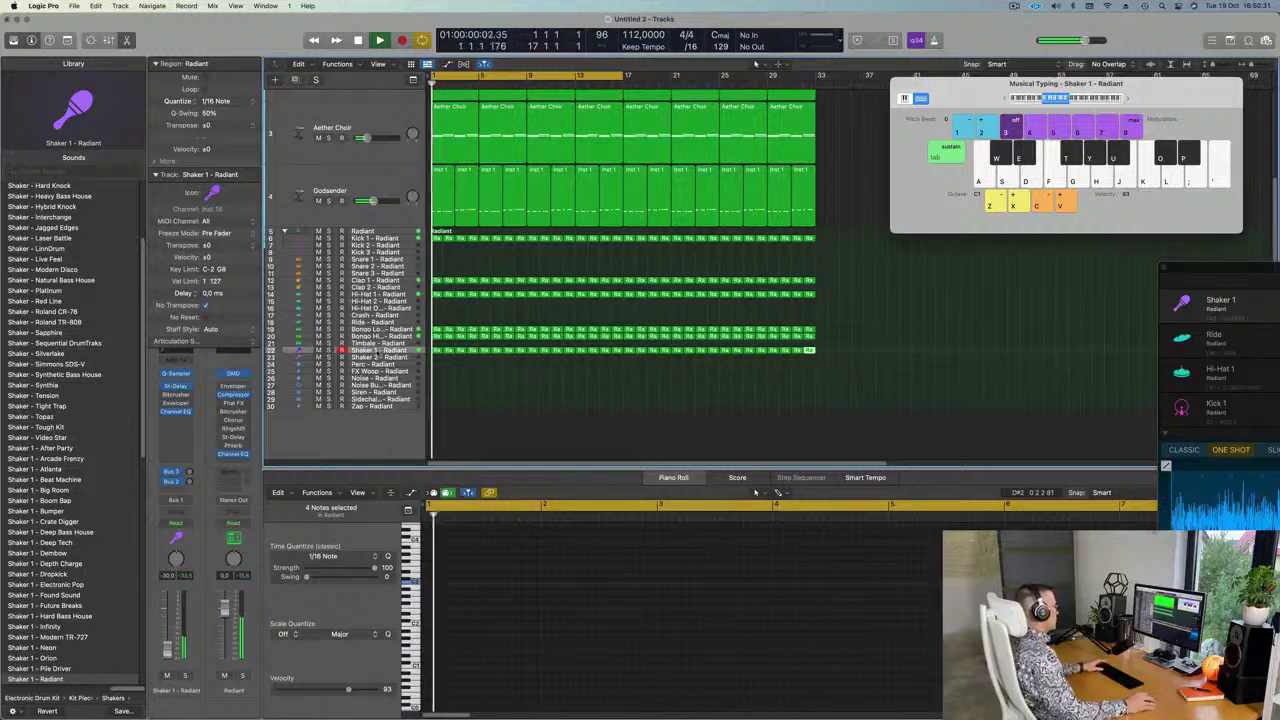
Move all the Shaker 1 regions to the Shaker 2 track, select that track and resume playback
{"action": "left_click", "coordinate": [411, 351]}
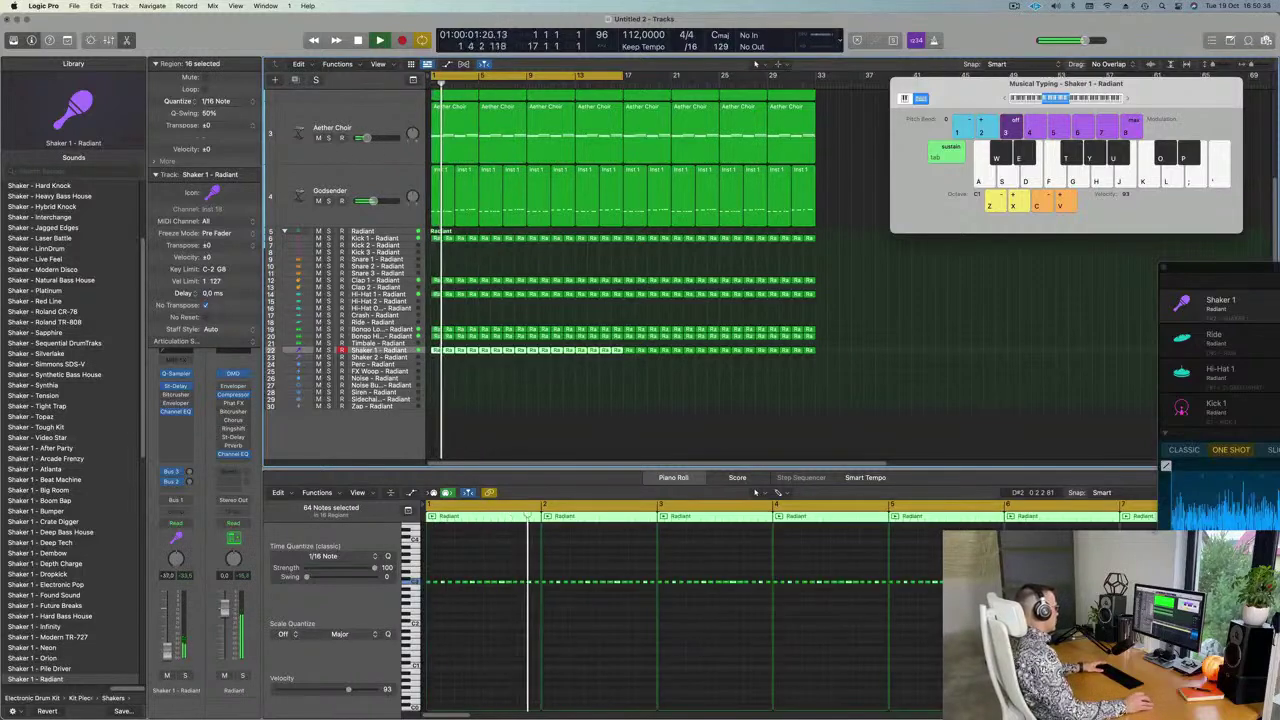
{"action": "left_click", "coordinate": [518, 387]}
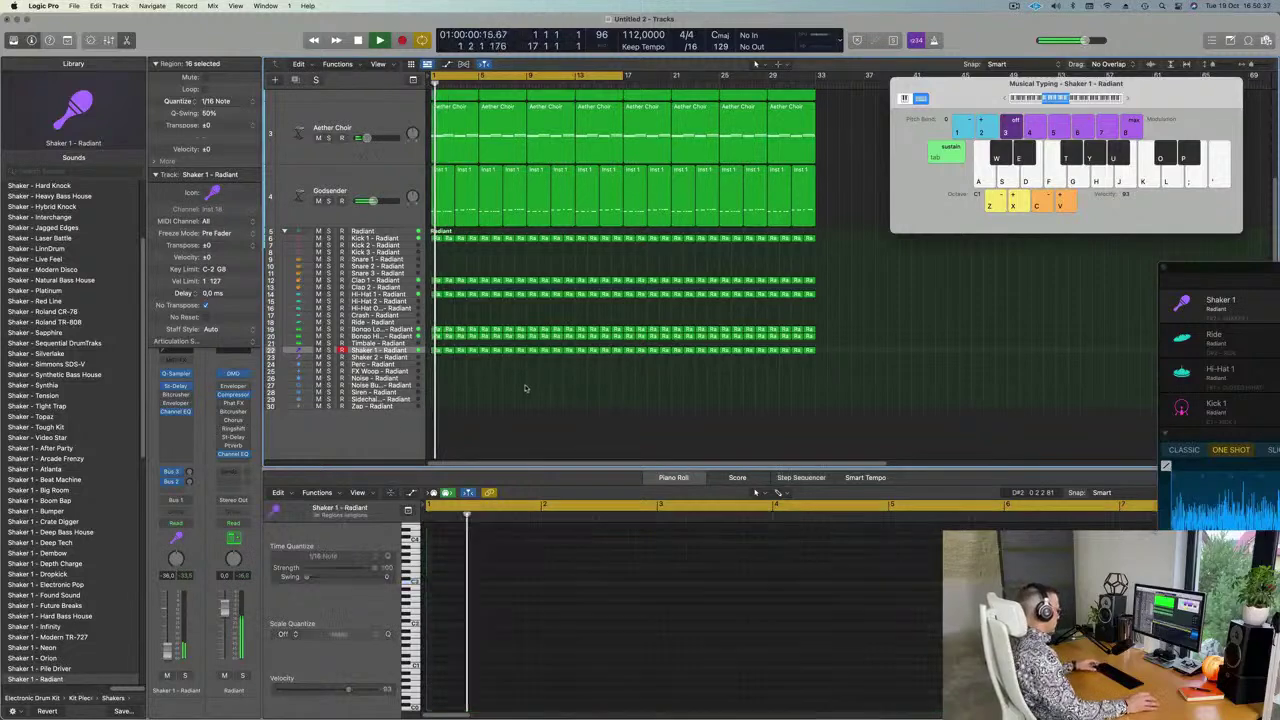
{"action": "left_click_drag", "start_coordinate": [836, 355], "coordinate": [436, 360]}
{"action": "key", "text": "space"}
{"action": "left_click", "coordinate": [381, 352]}
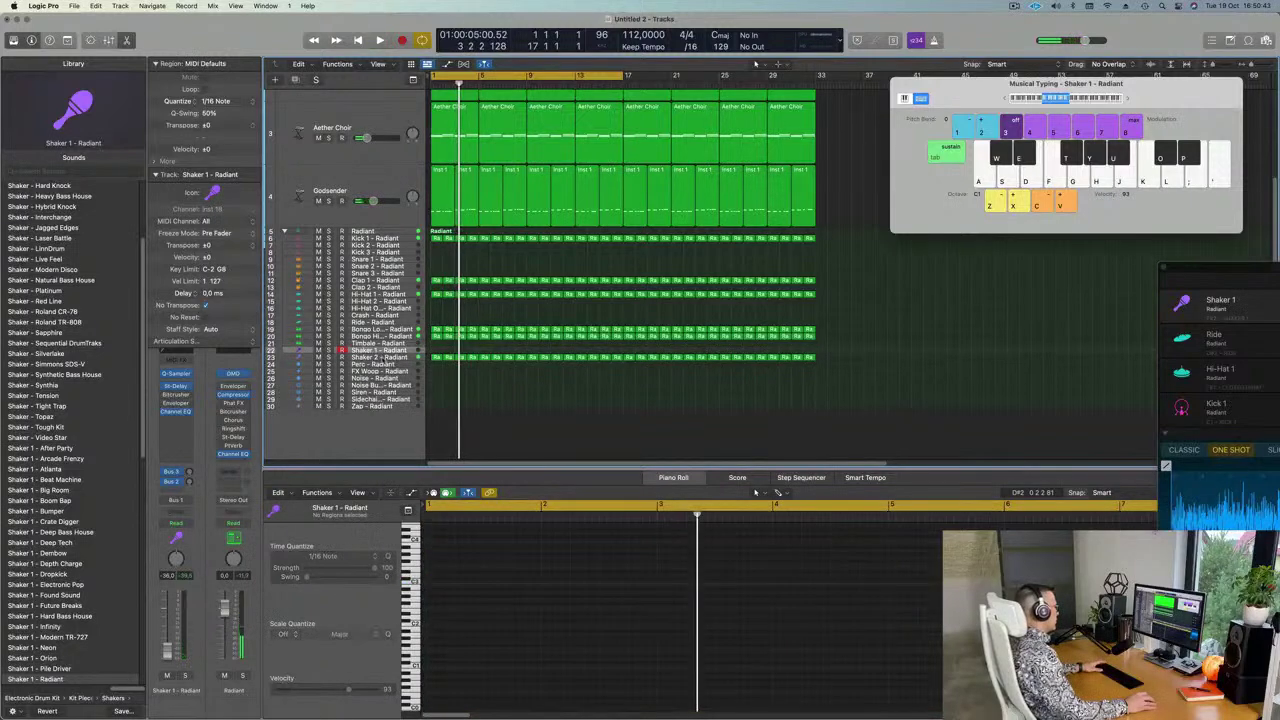
{"action": "left_click", "coordinate": [381, 359]}
{"action": "key", "text": "space"}
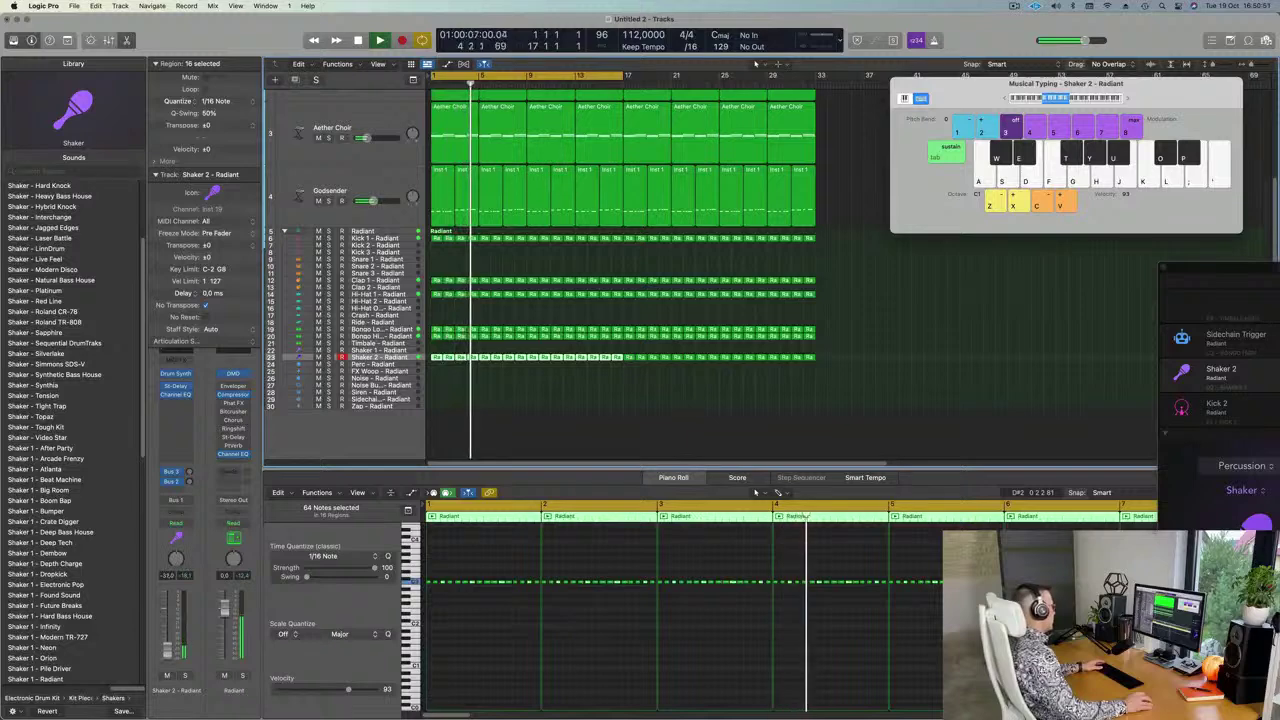
Select all regions in the arrangement and name them after their tracks
{"action": "left_click", "coordinate": [626, 433]}
{"action": "key", "text": "super+Left"}
{"action": "key", "text": "super+Left"}
{"action": "key", "text": "super+a"}
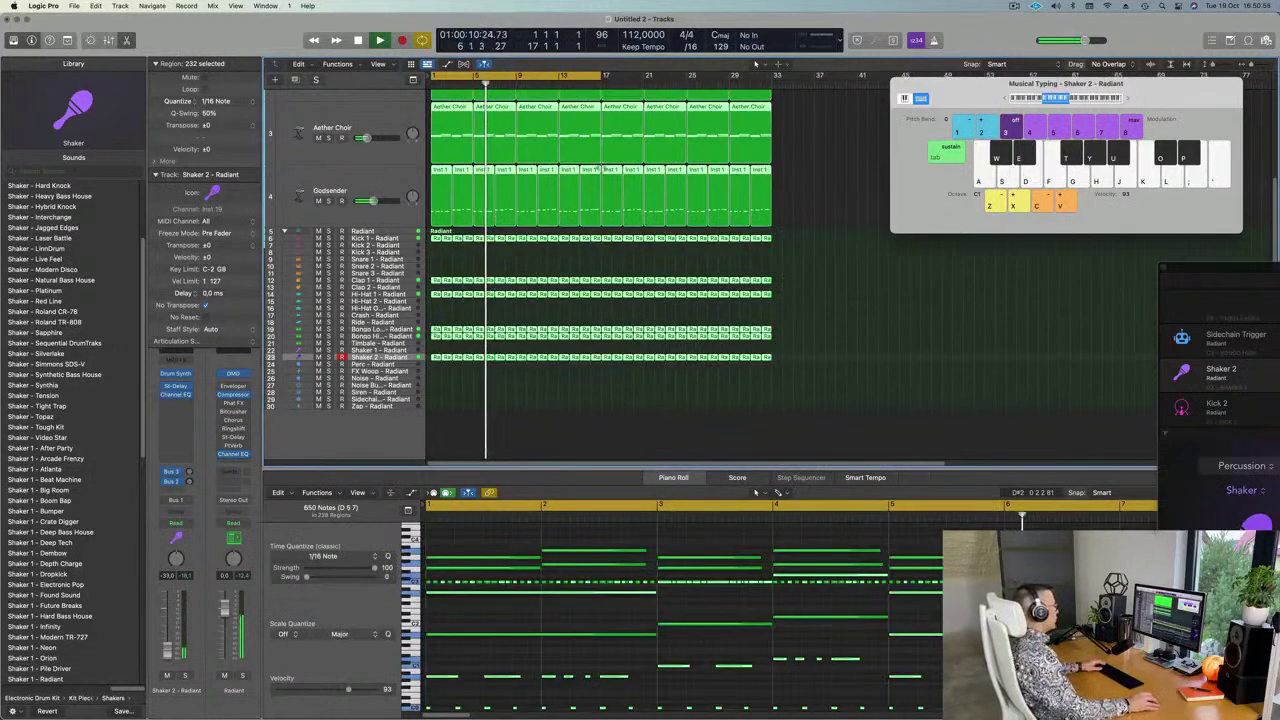
{"action": "right_click", "coordinate": [612, 170]}
{"action": "left_click", "coordinate": [620, 173]}
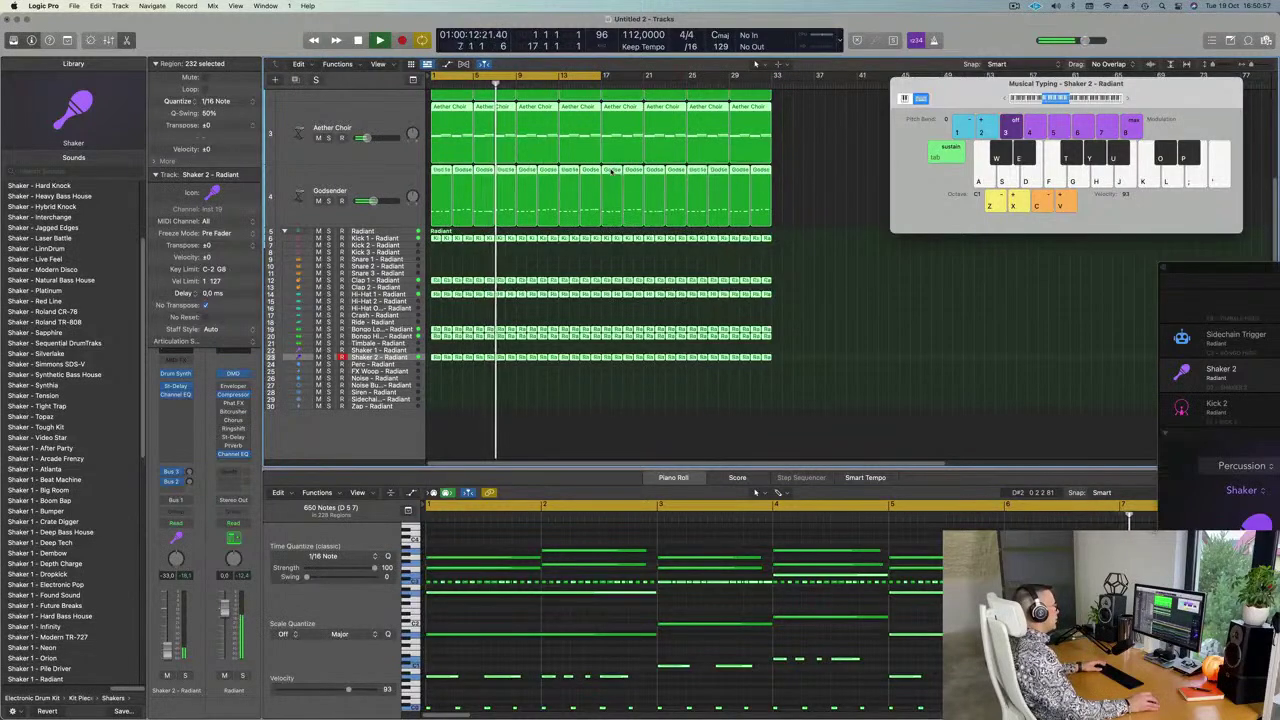
Color all selected regions by their track color and clear the selection
{"action": "right_click", "coordinate": [614, 174]}
{"action": "left_click", "coordinate": [620, 186]}
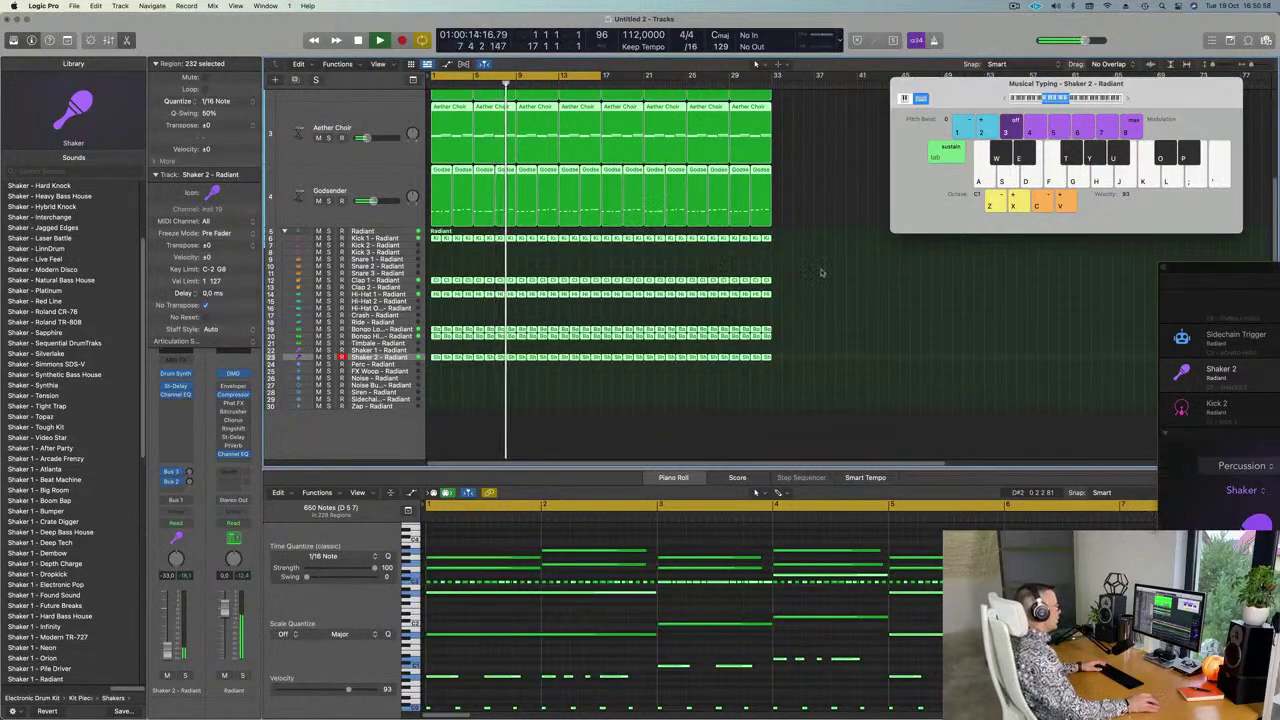
{"action": "left_click", "coordinate": [752, 414]}
{"action": "key", "text": "super+Right"}
{"action": "scroll", "coordinate": [750, 414], "scroll_direction": "right", "scroll_amount": 2}
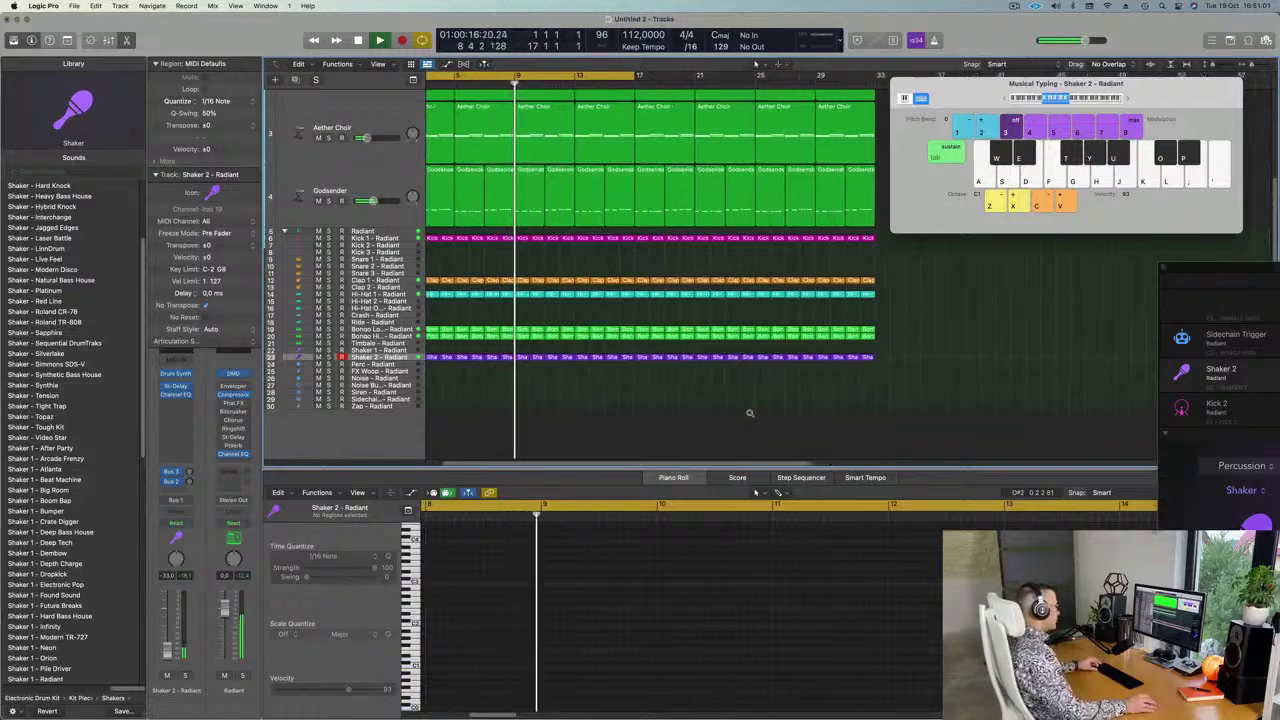
{"action": "scroll", "coordinate": [704, 414], "scroll_direction": "left", "scroll_amount": 2}
{"action": "scroll", "coordinate": [704, 414], "scroll_direction": "up", "scroll_amount": 1}
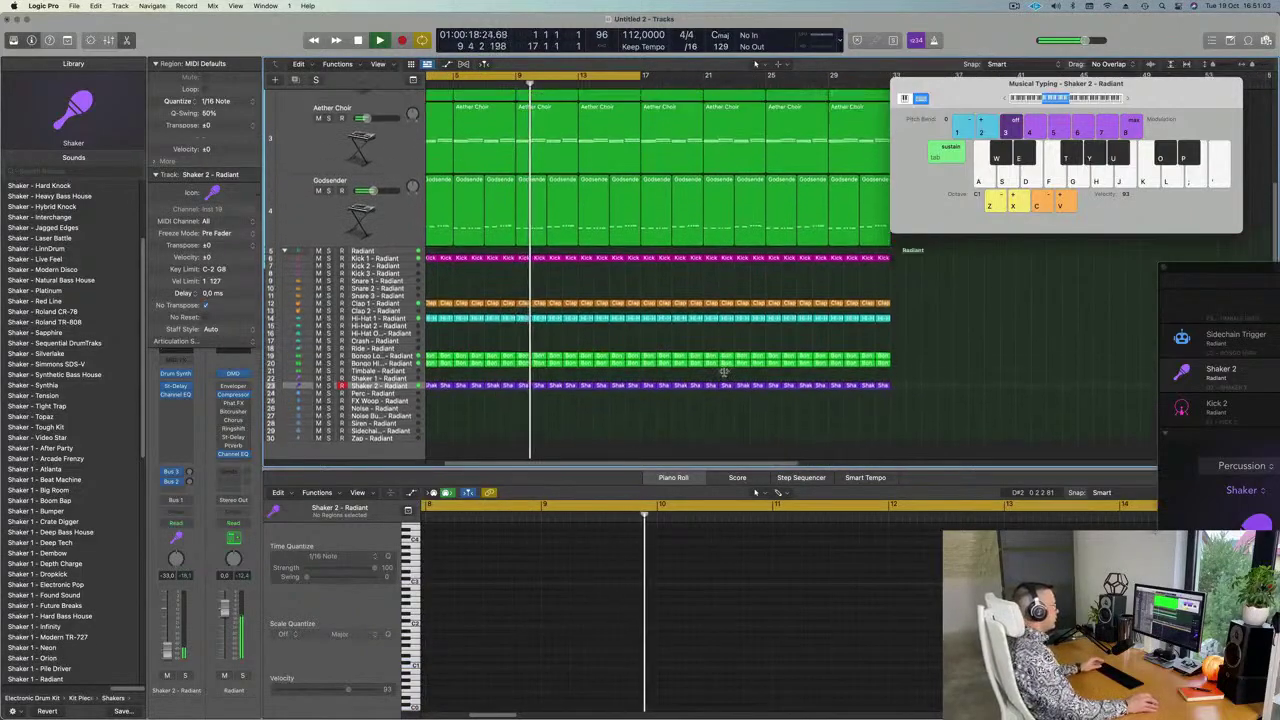